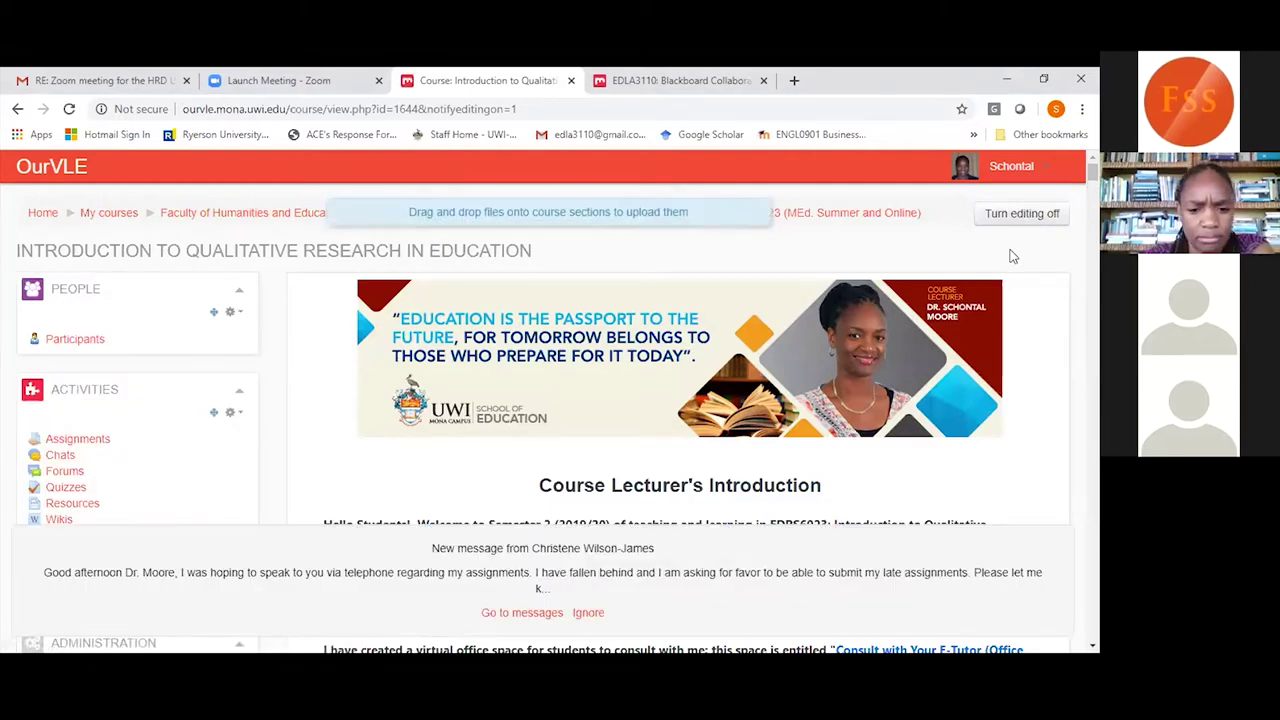
Dismiss the new message notification, look through the course page and open the course's settings for editing.
scroll(1012, 256, down, 2)
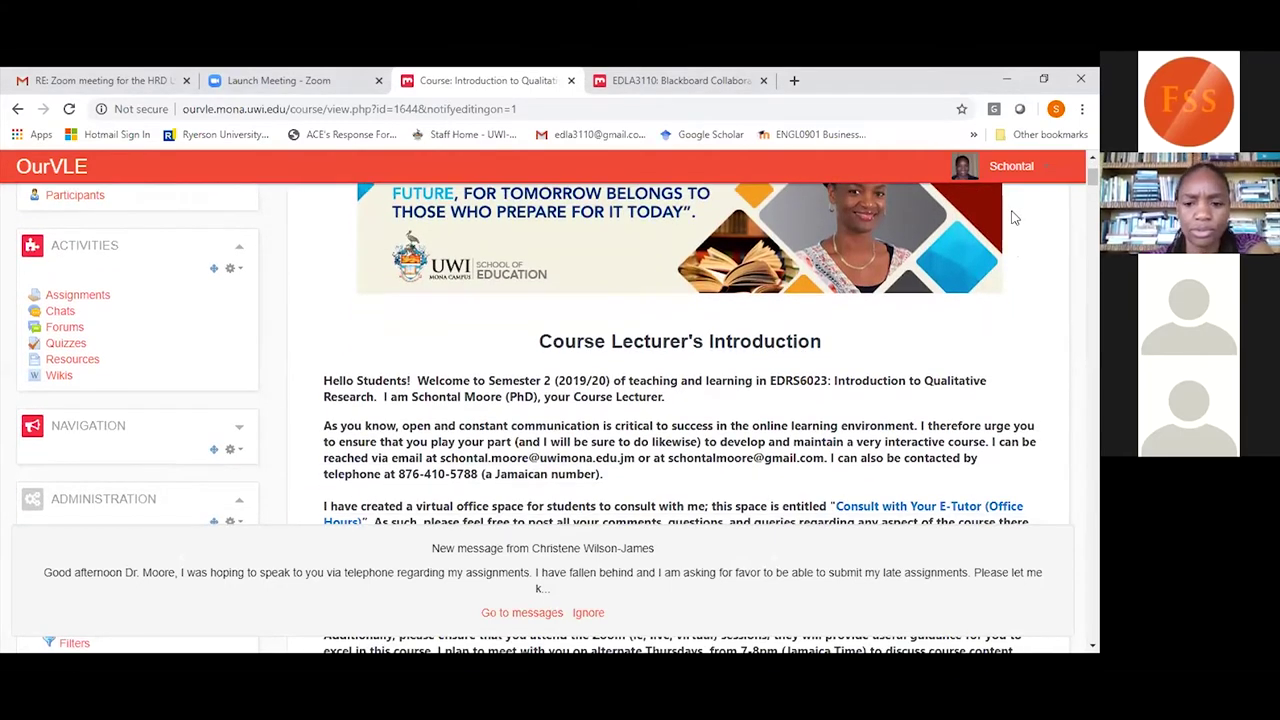
click(586, 613)
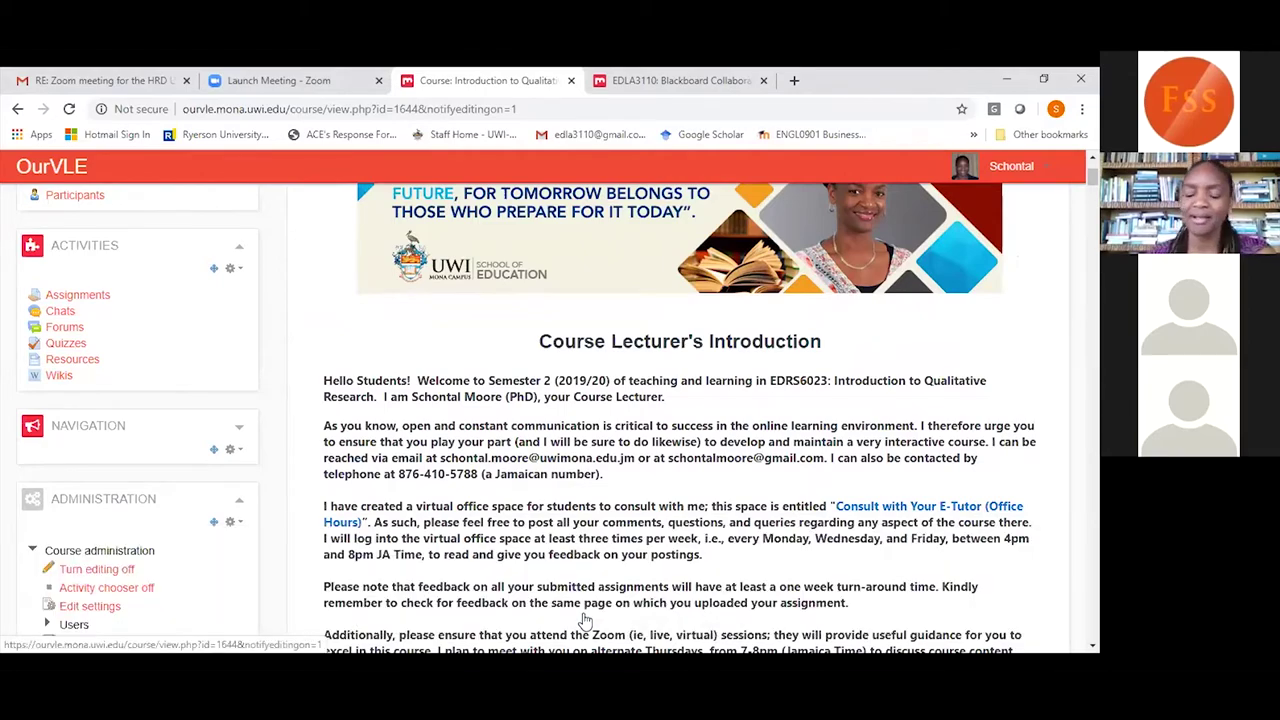
scroll(720, 520, down, 3)
scroll(739, 519, down, 8)
scroll(739, 519, down, 15)
scroll(739, 519, up, 6)
scroll(739, 519, up, 20)
scroll(739, 519, down, 3)
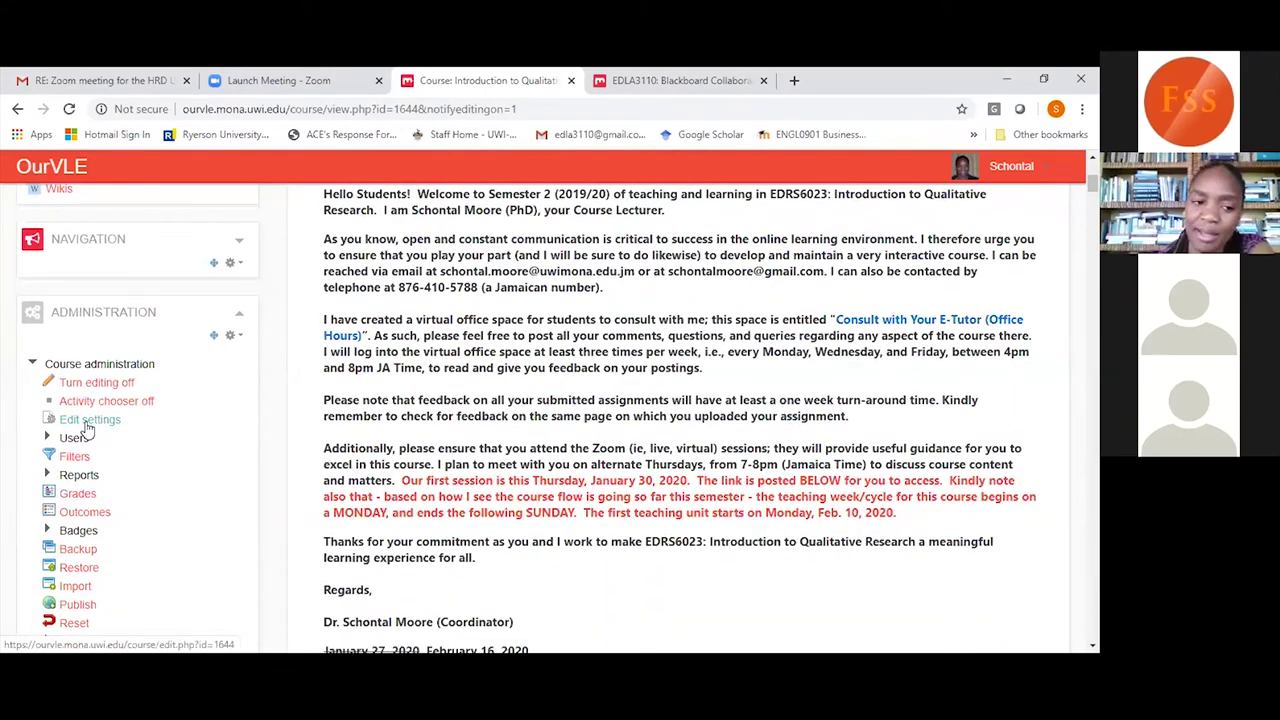
click(87, 424)
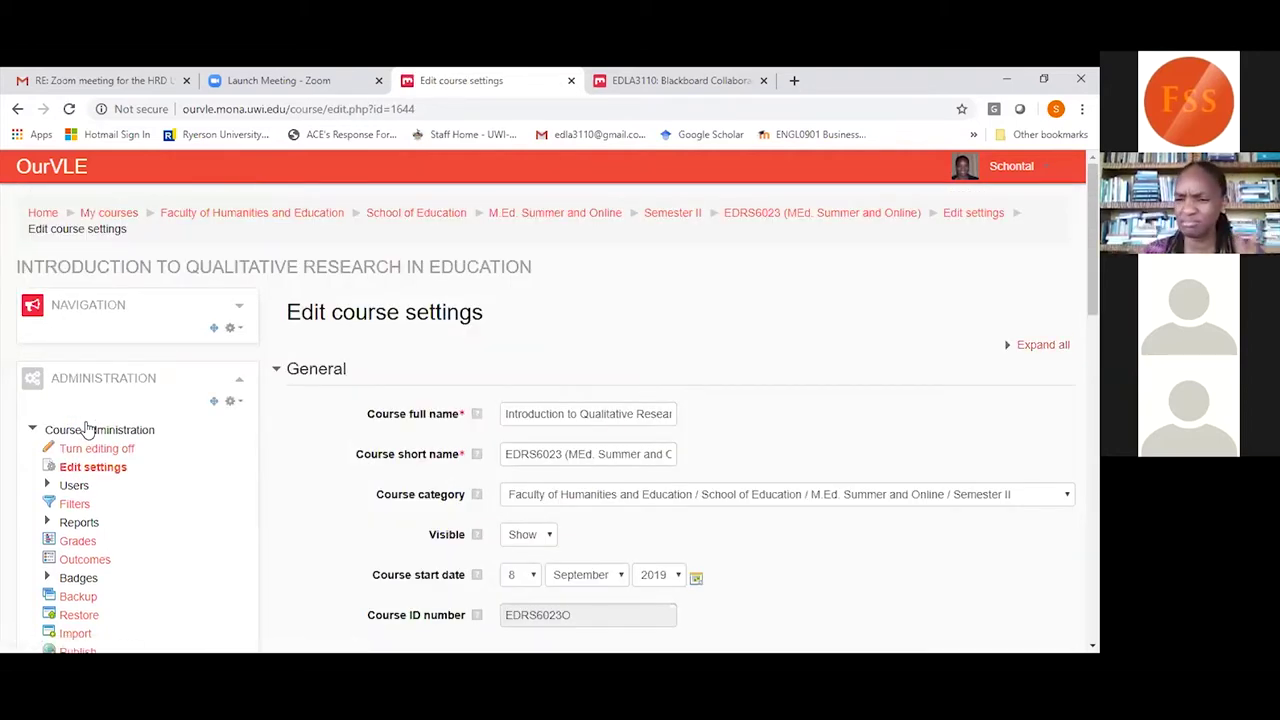
Set the year of the course start date to 2021.
scroll(87, 428, down, 1)
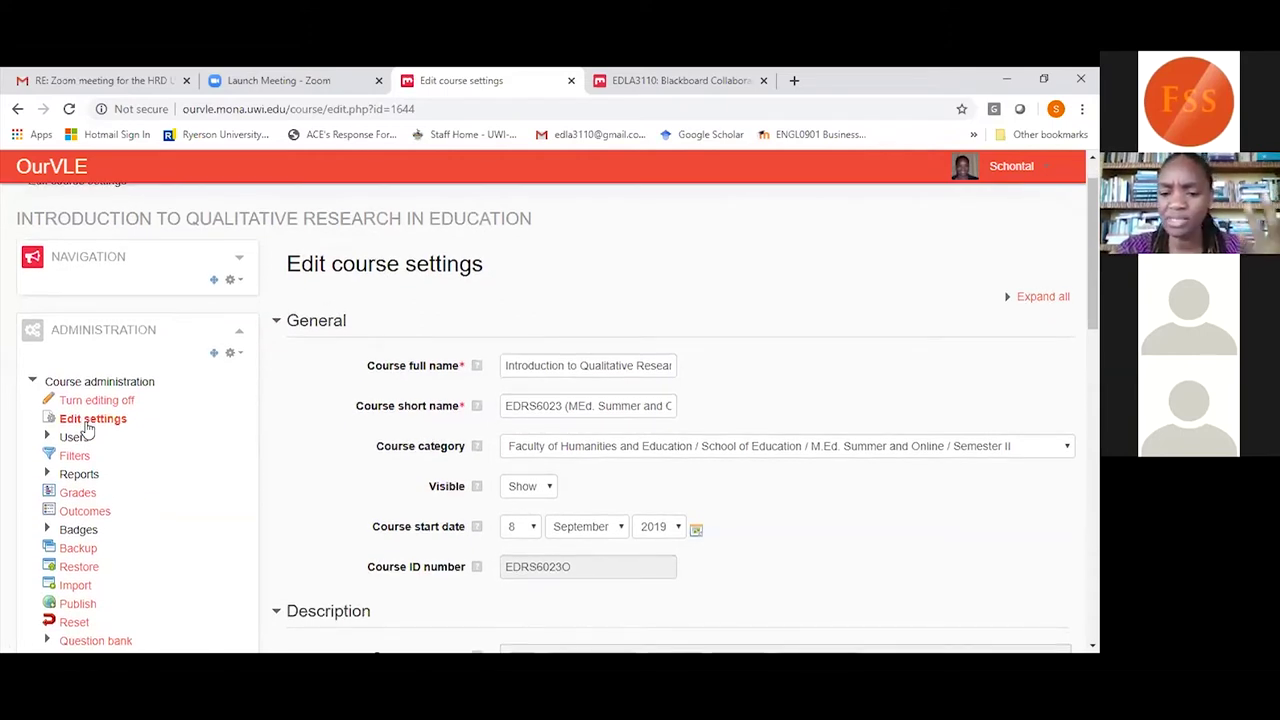
scroll(86, 429, down, 2)
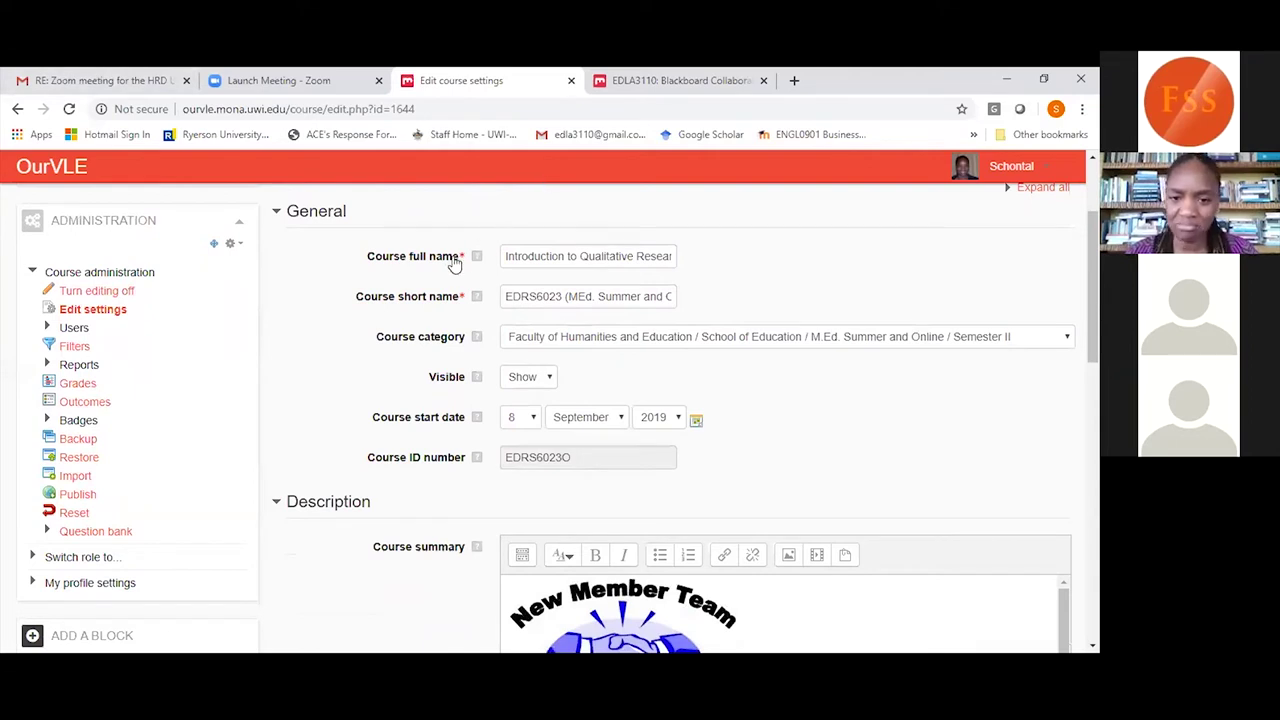
click(511, 256)
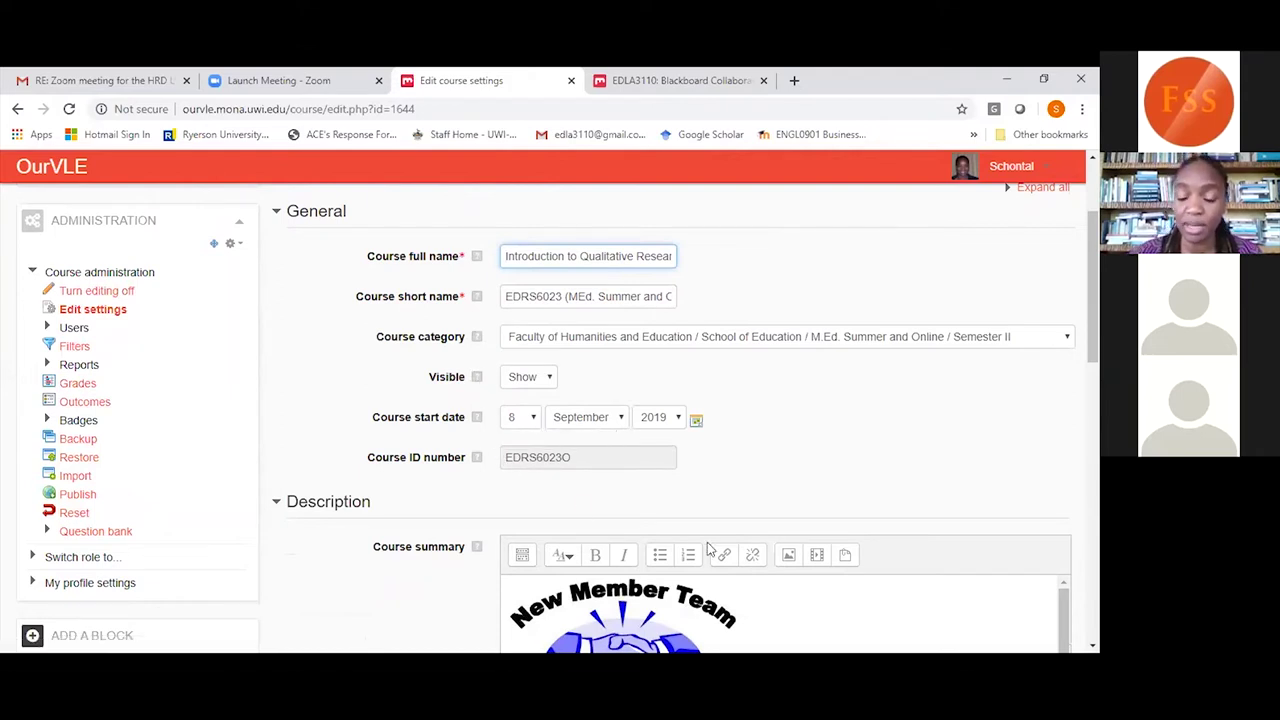
scroll(707, 548, down, 1)
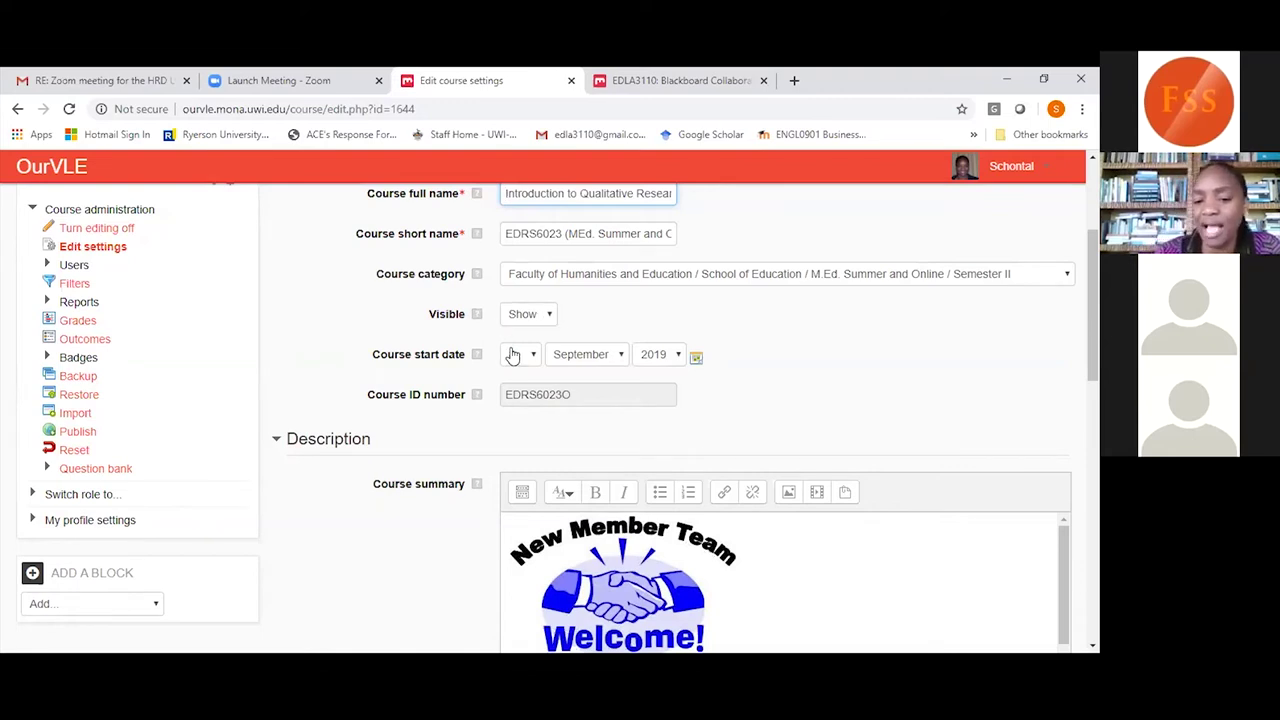
click(678, 356)
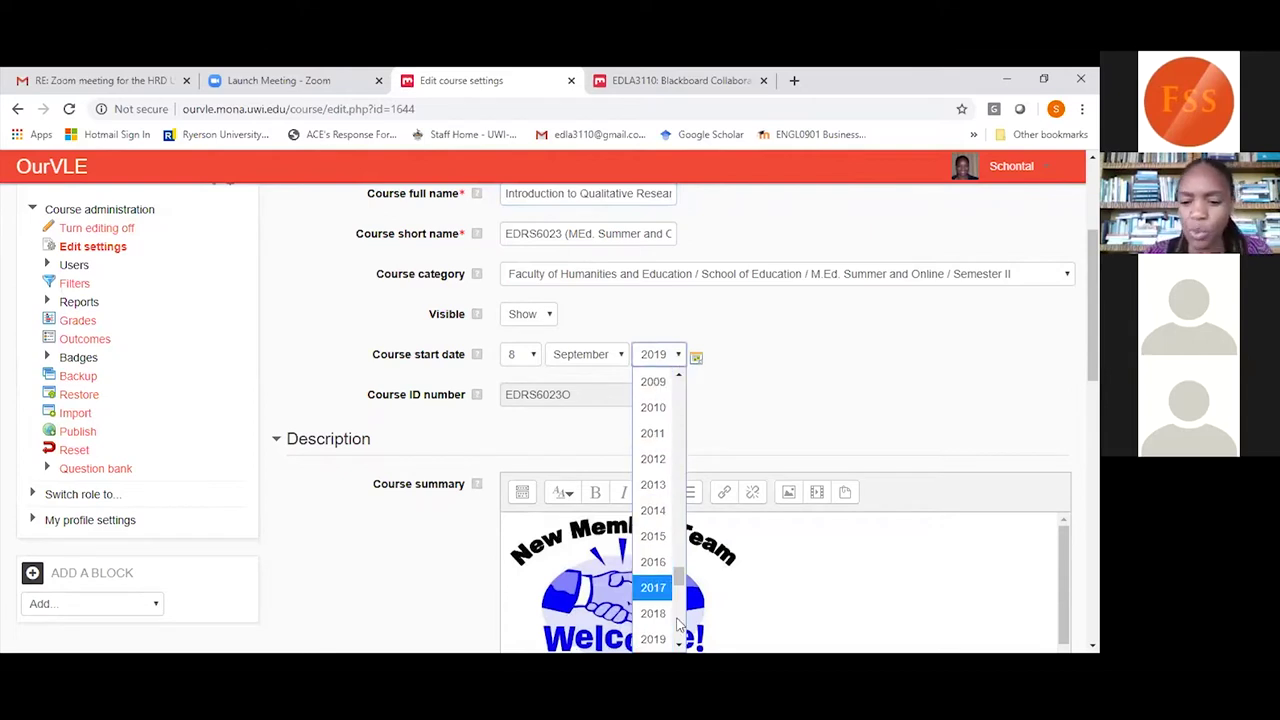
scroll(662, 445, down, 3)
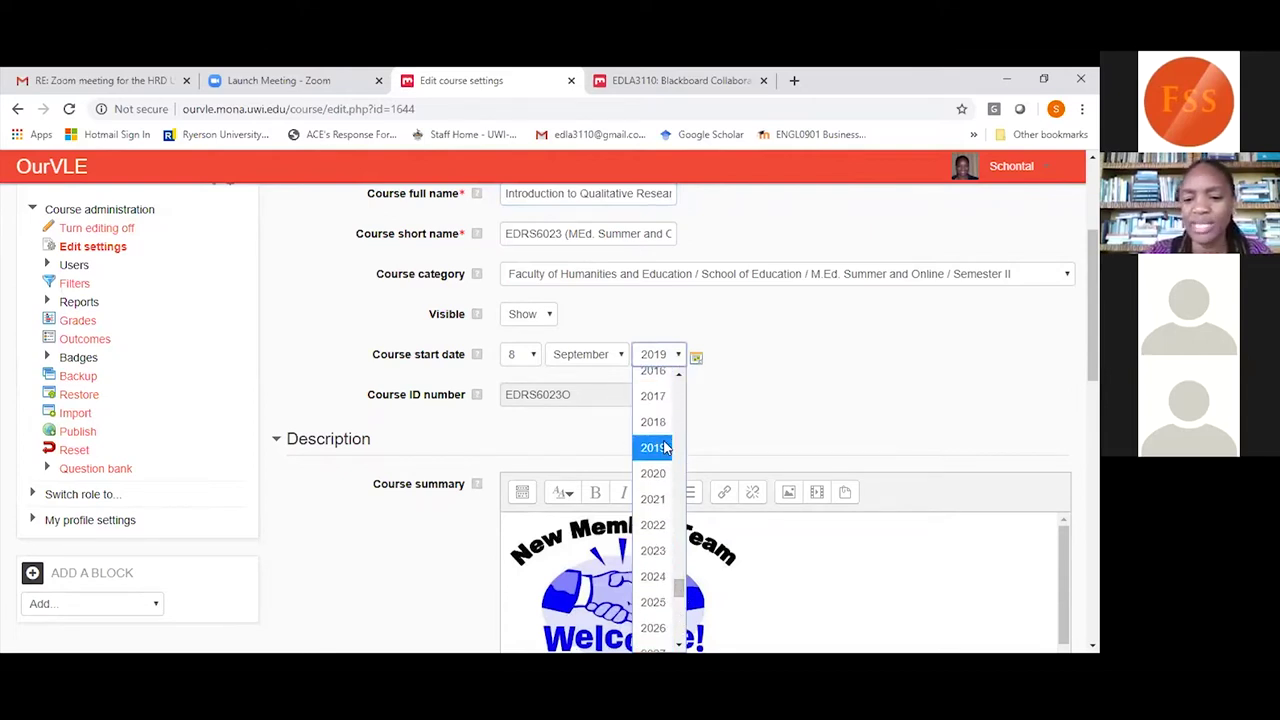
click(659, 500)
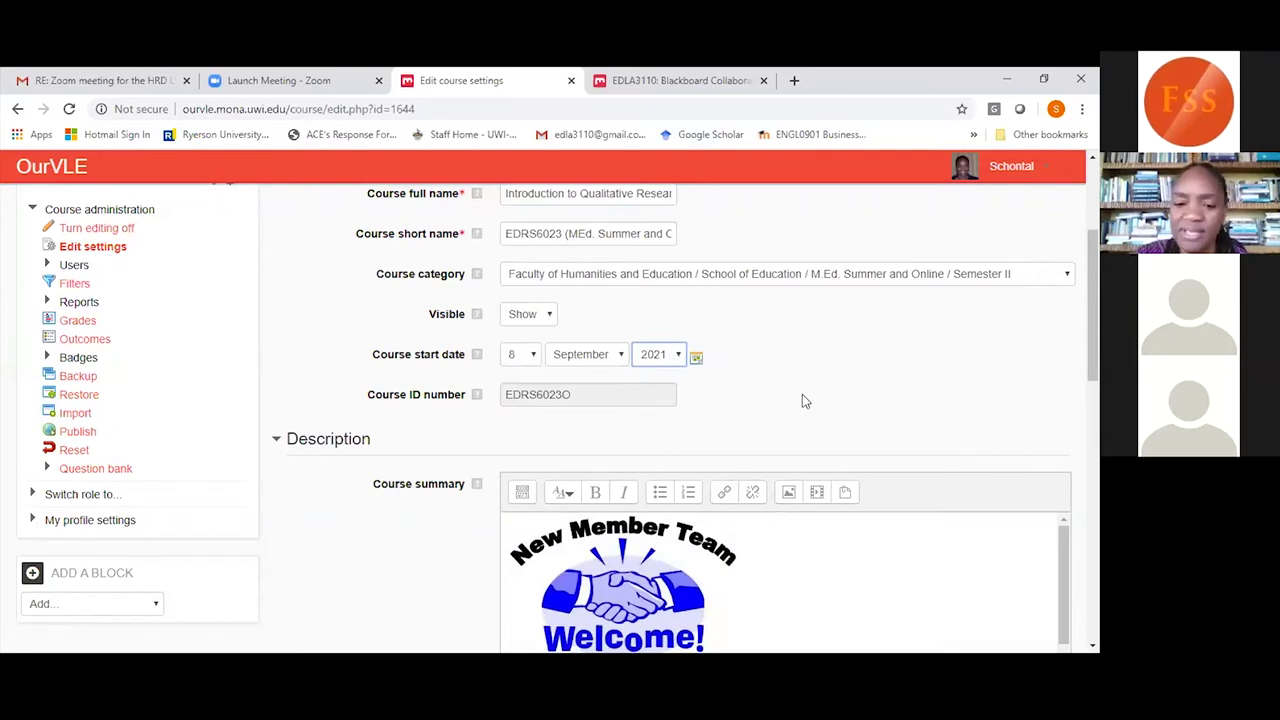
Expand the course summary editor's formatting options and centre the New Member Team welcome image.
scroll(802, 394, down, 3)
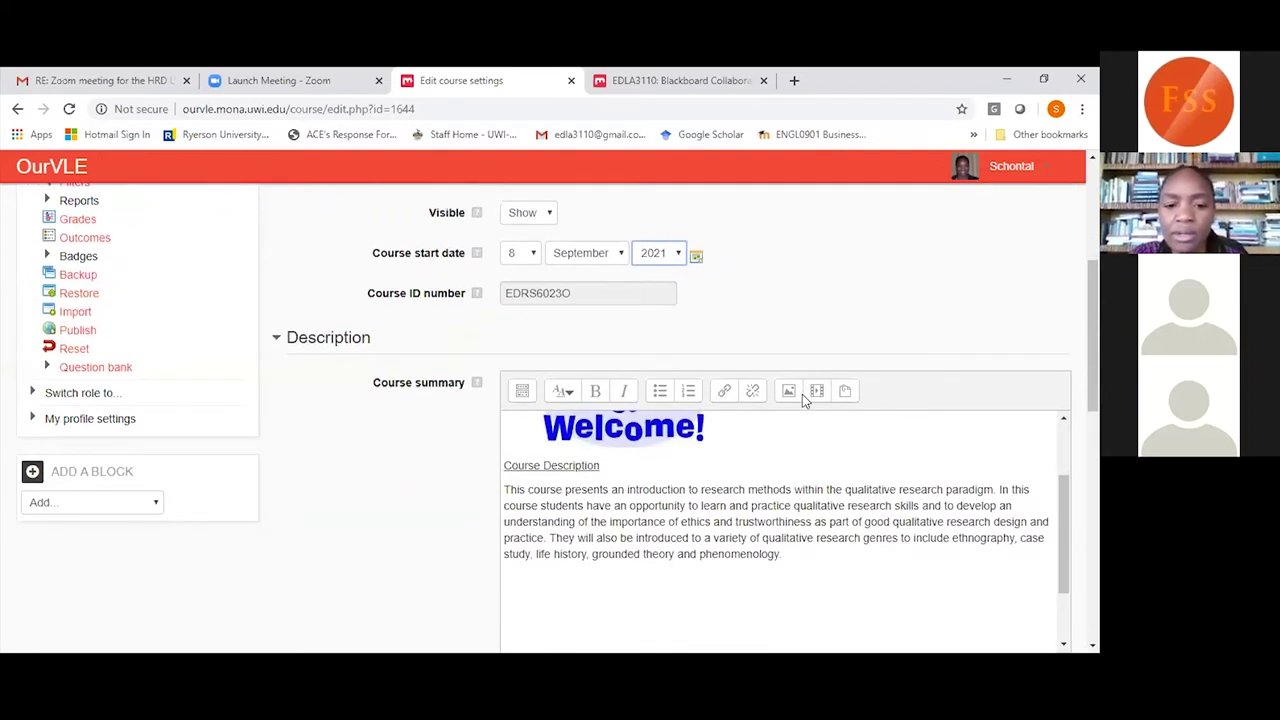
scroll(803, 400, up, 2)
scroll(805, 400, down, 1)
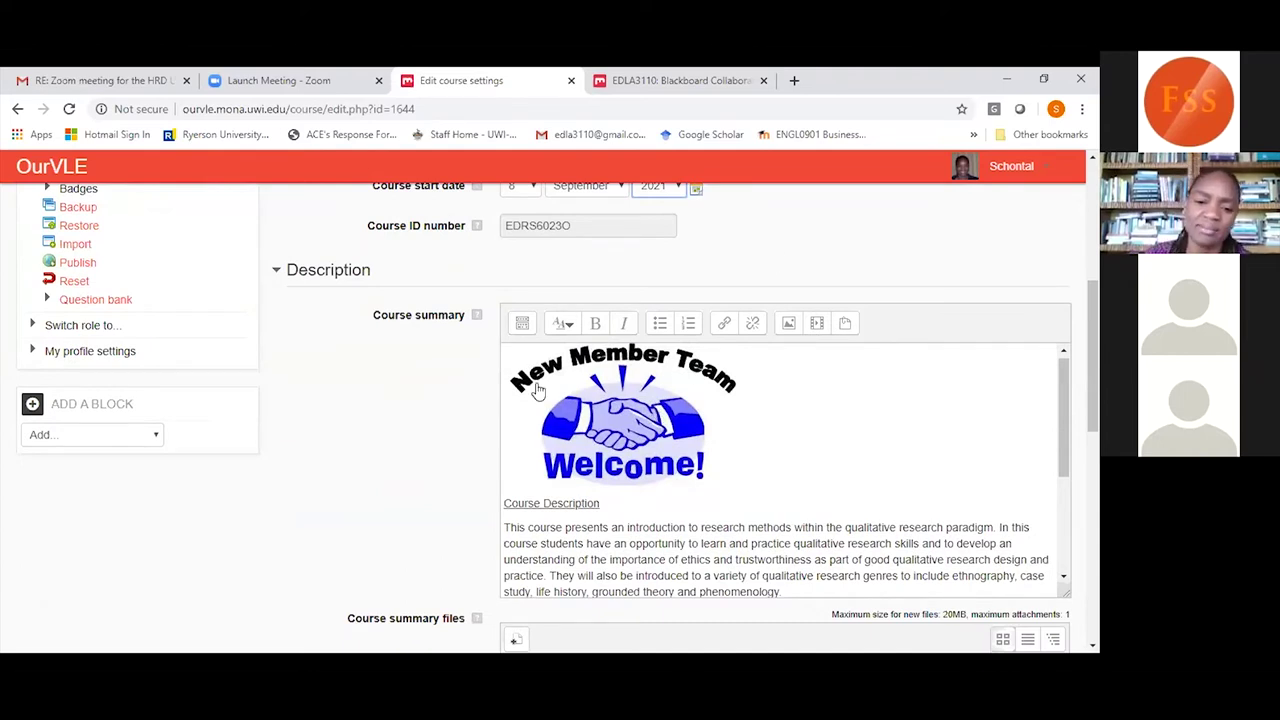
click(746, 433)
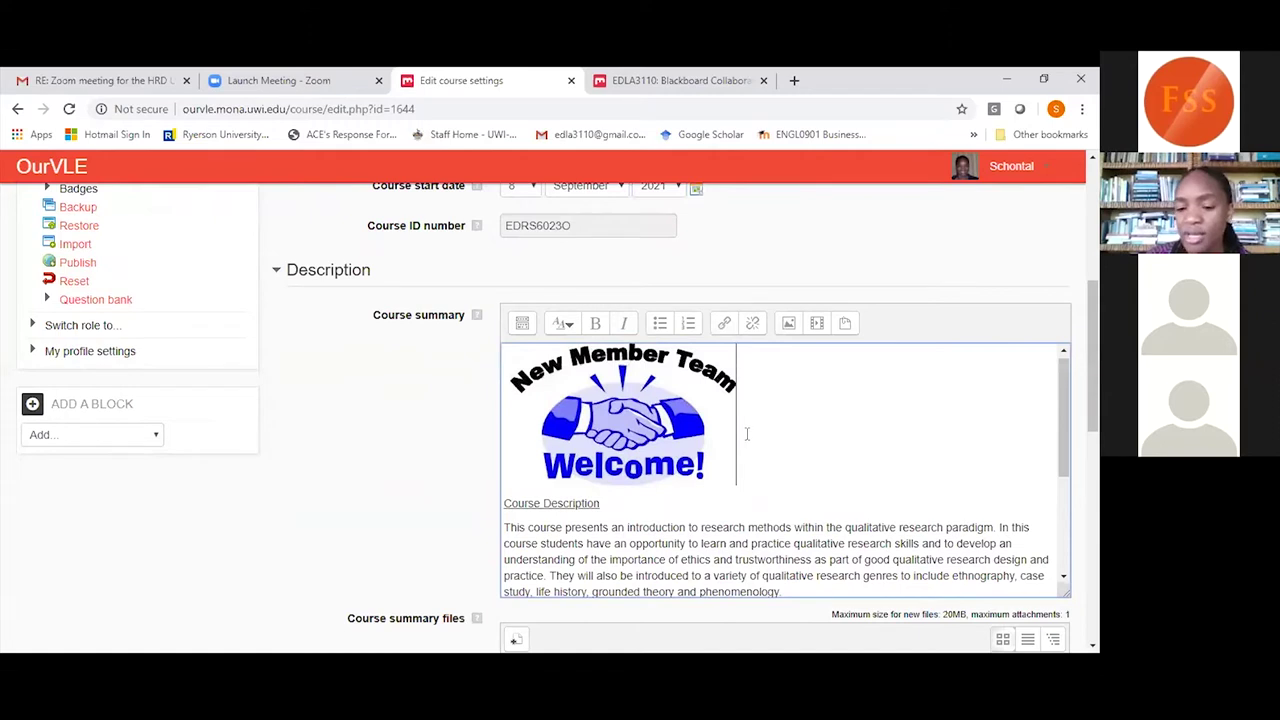
key(Left)
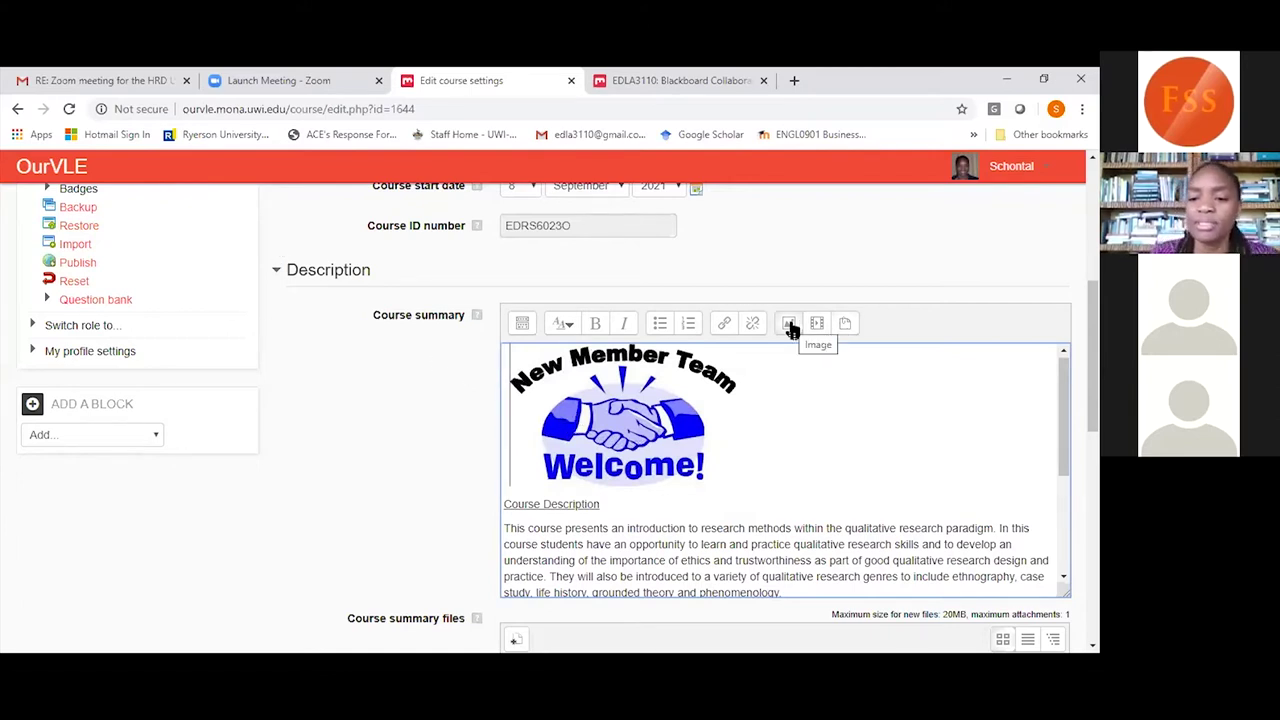
click(523, 324)
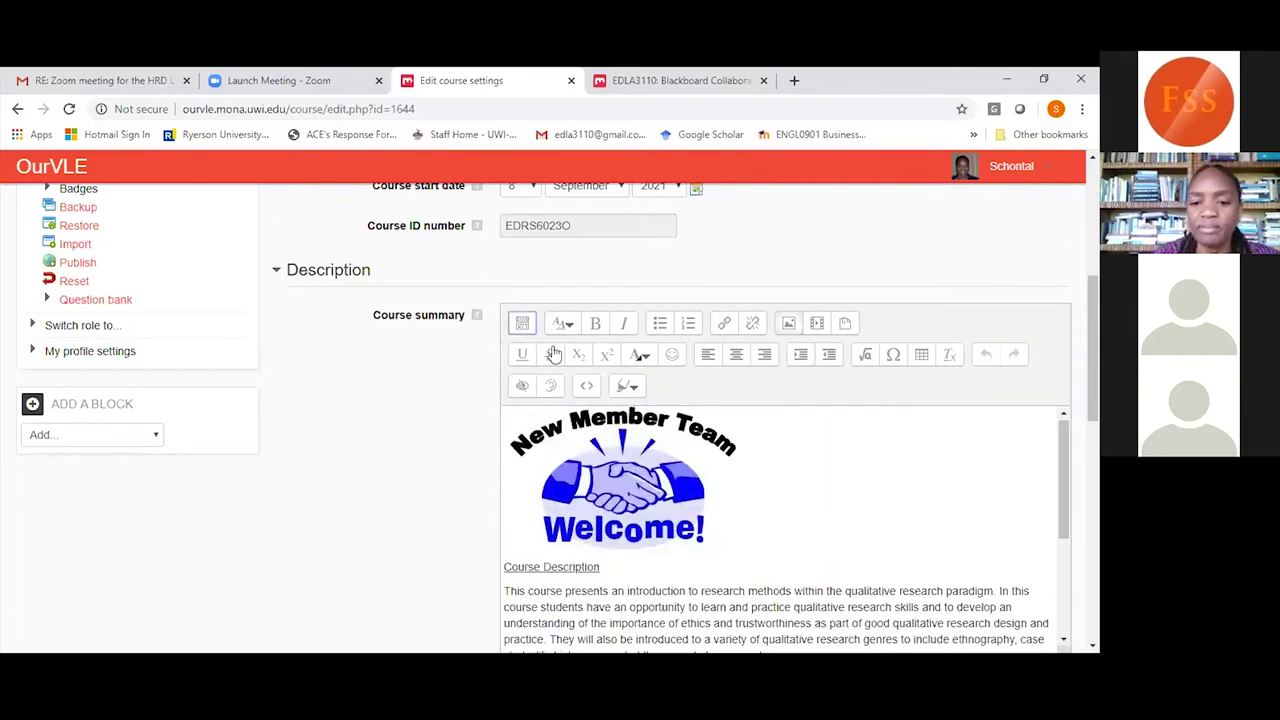
click(526, 324)
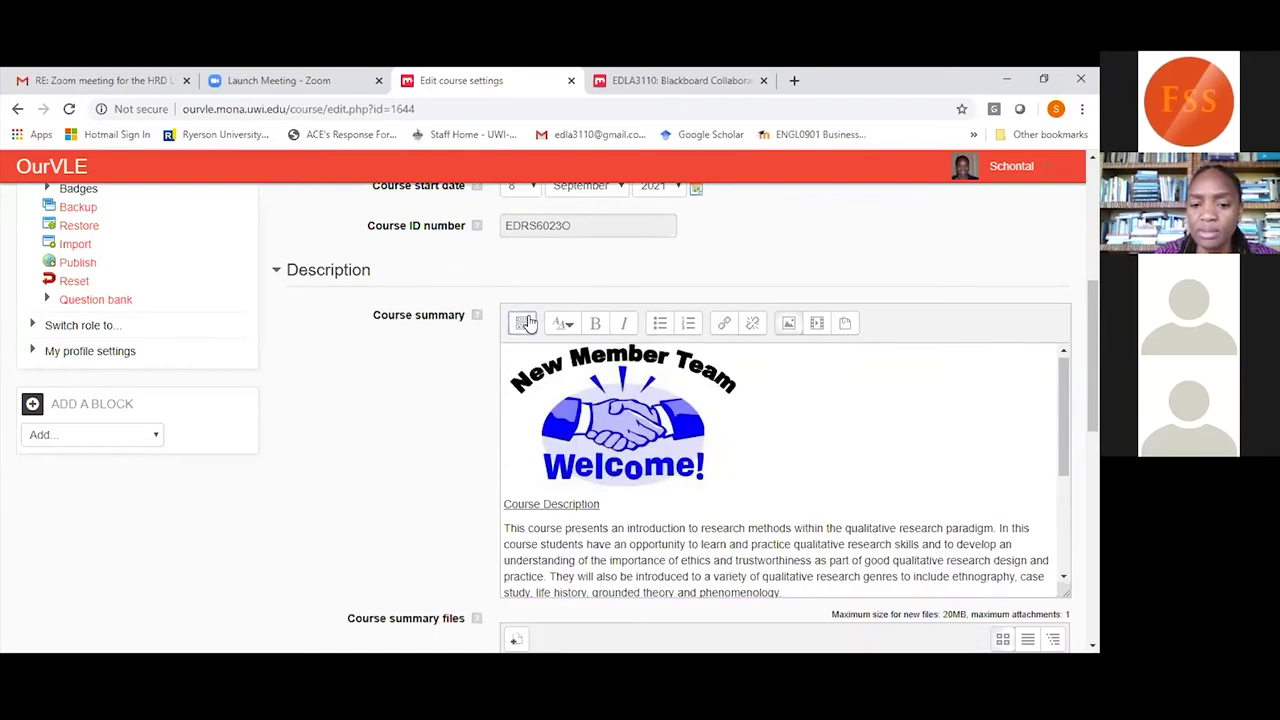
click(526, 324)
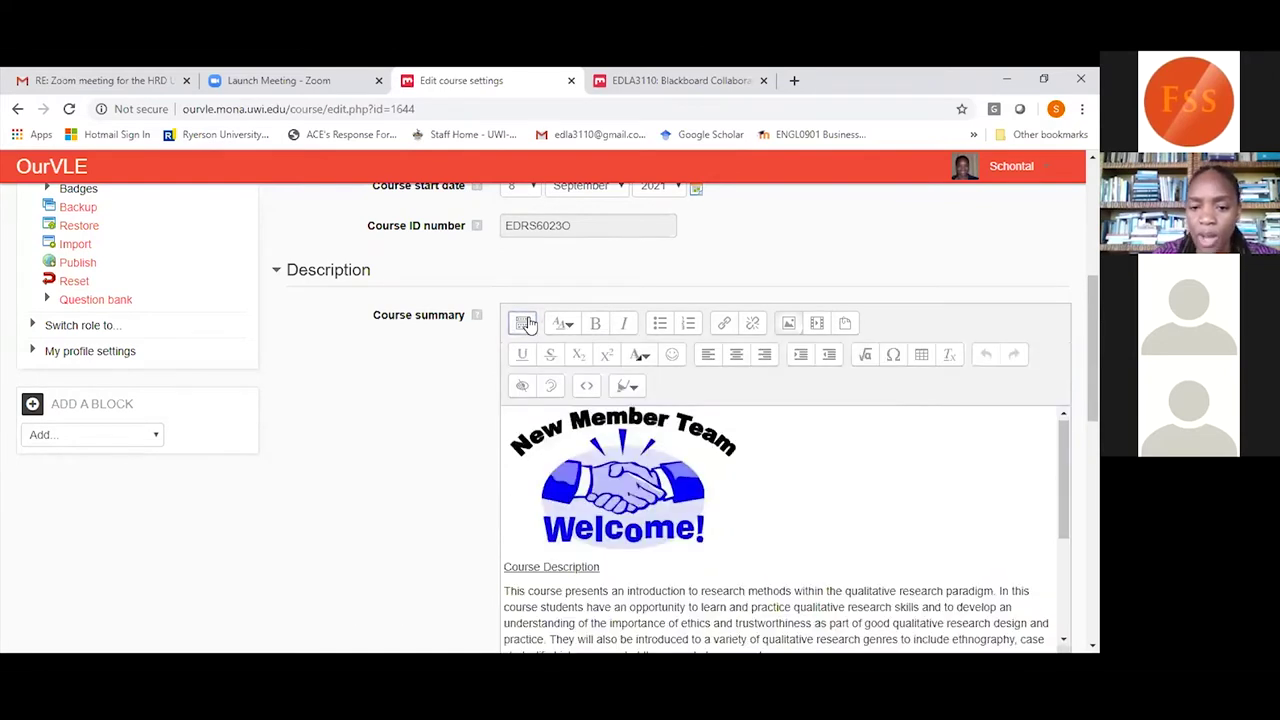
click(737, 360)
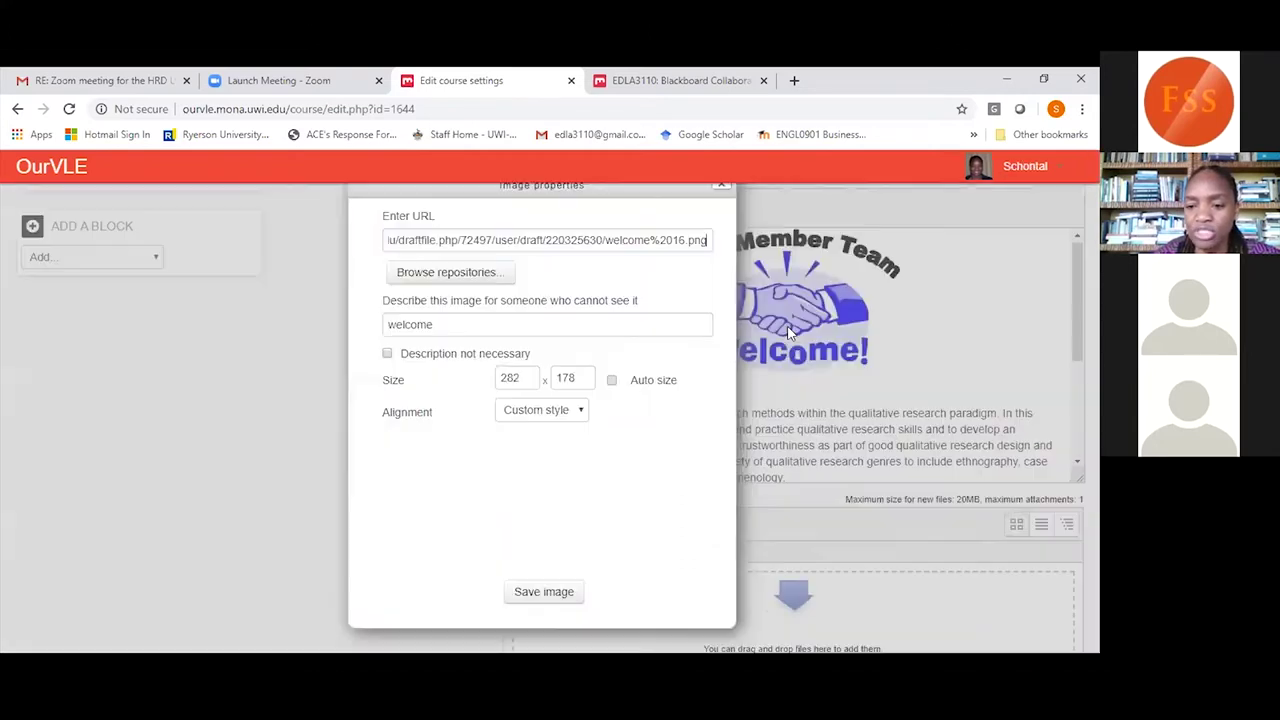
Replace the welcome image in its image properties by uploading Food for Thought.jpg from the Graphics folder.
click(788, 324)
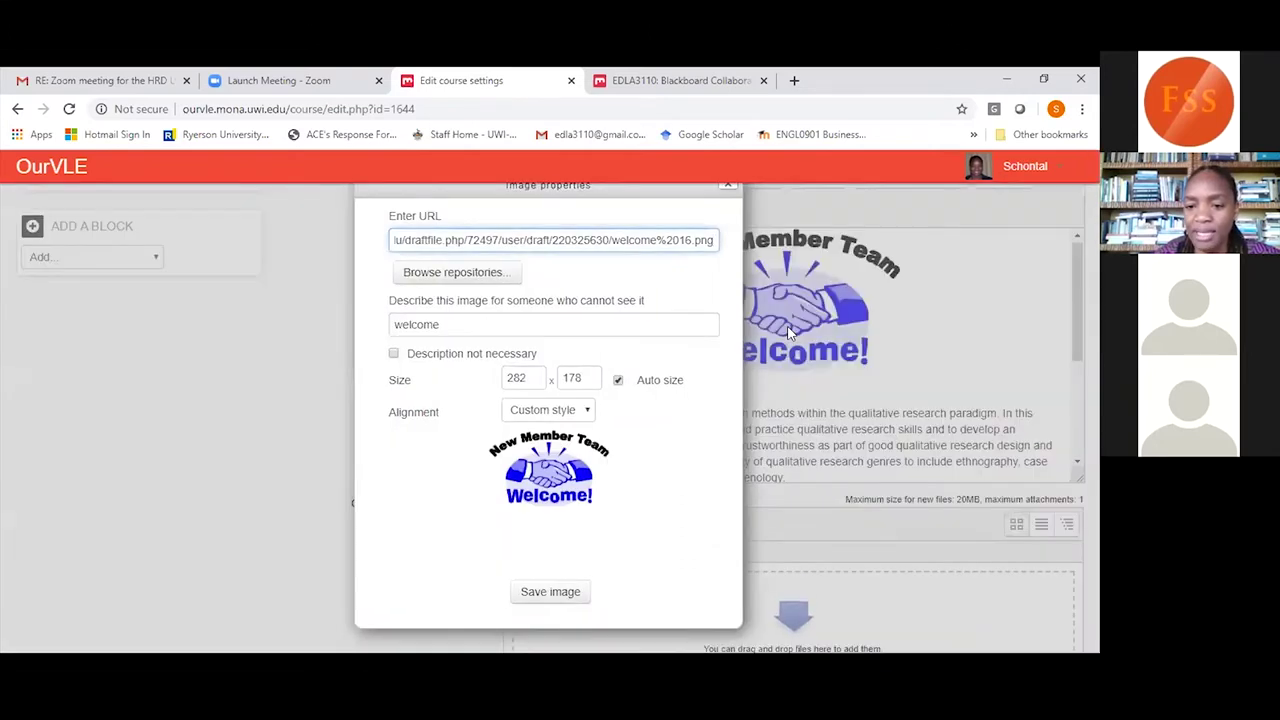
click(451, 278)
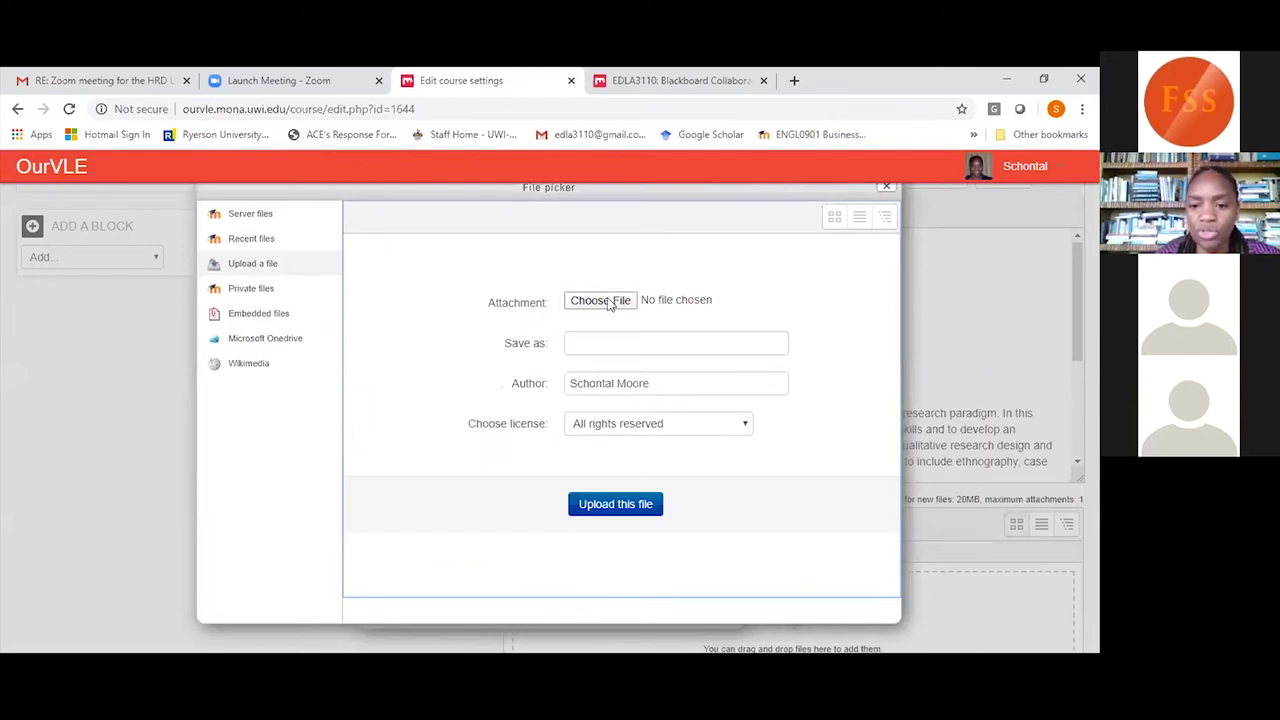
click(604, 301)
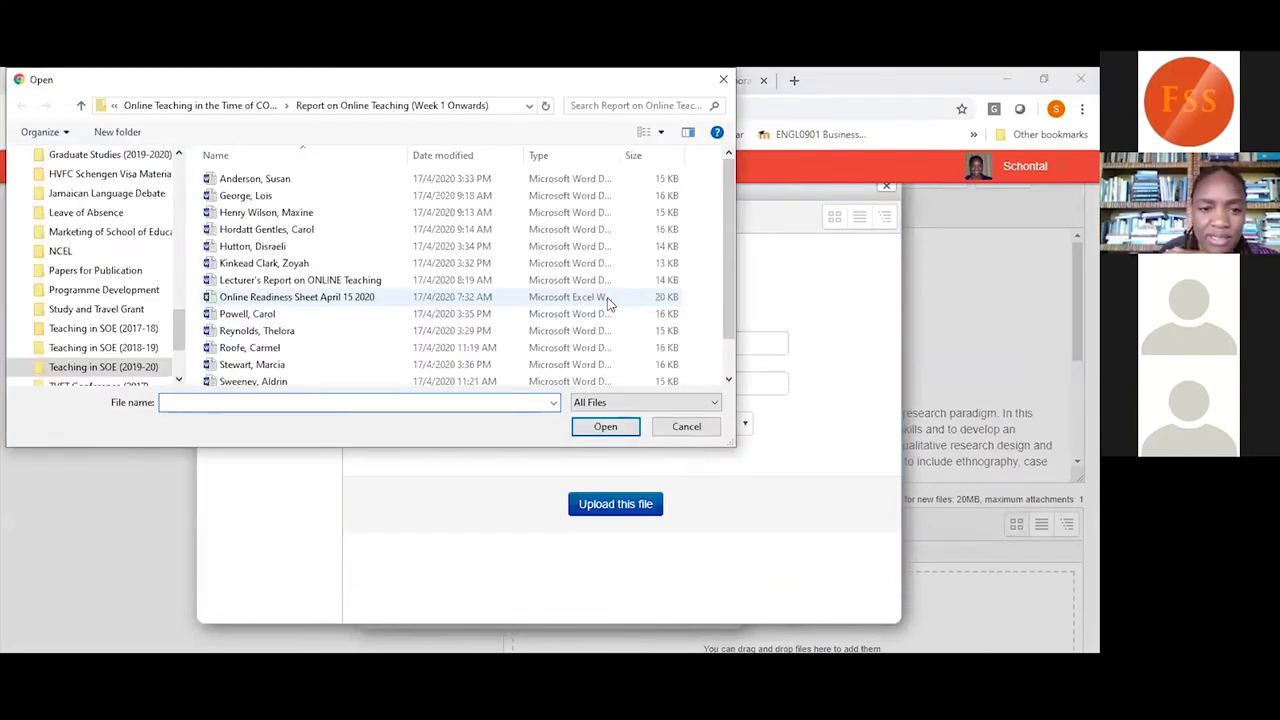
click(82, 105)
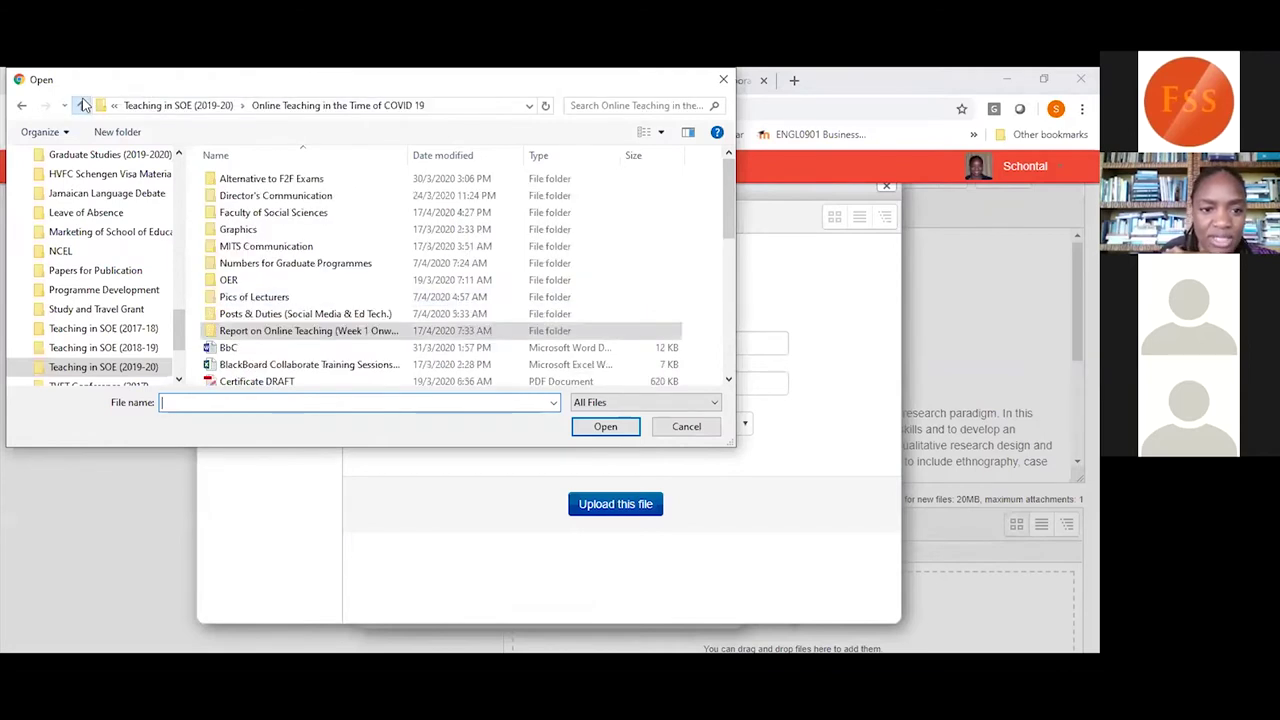
double_click(239, 231)
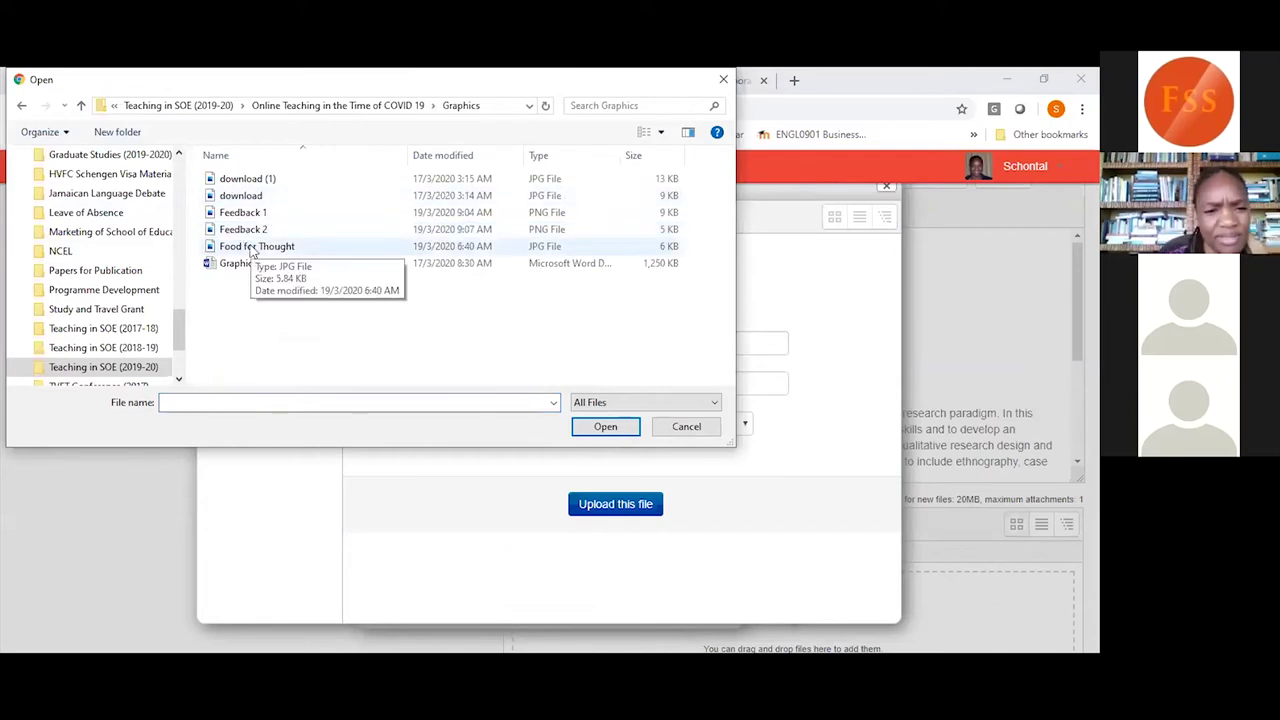
click(253, 248)
key(Return)
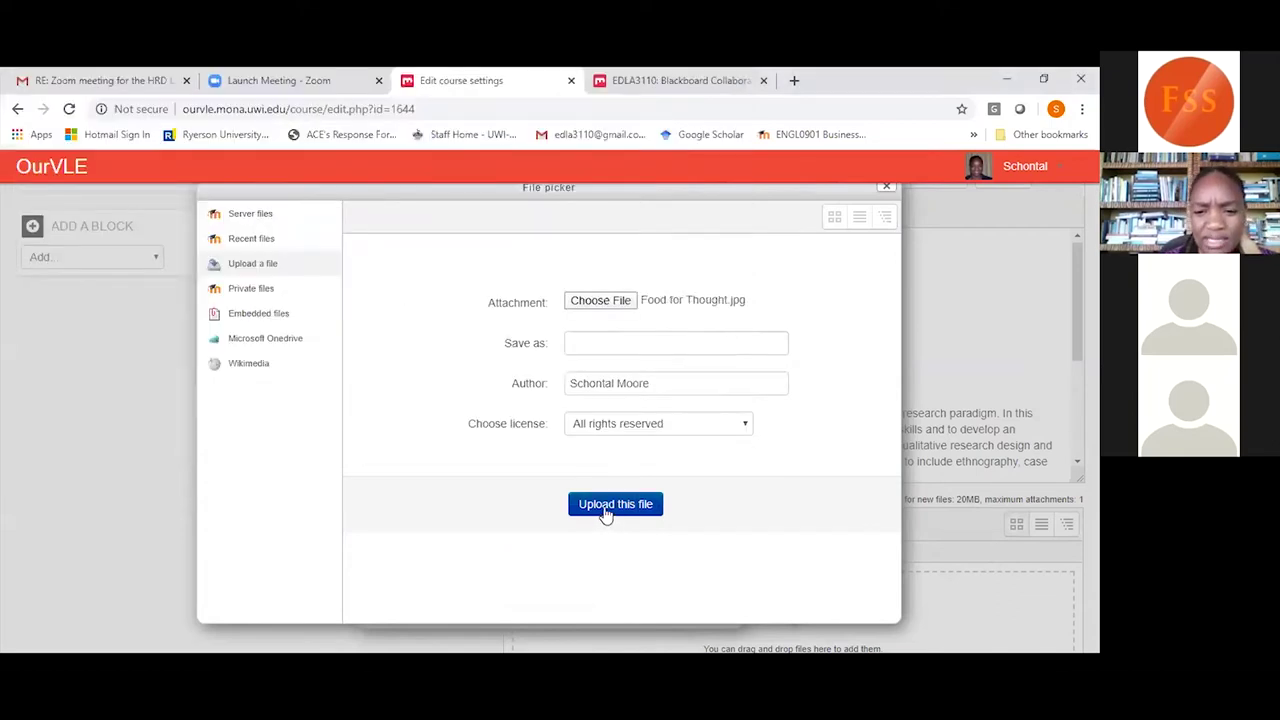
click(606, 511)
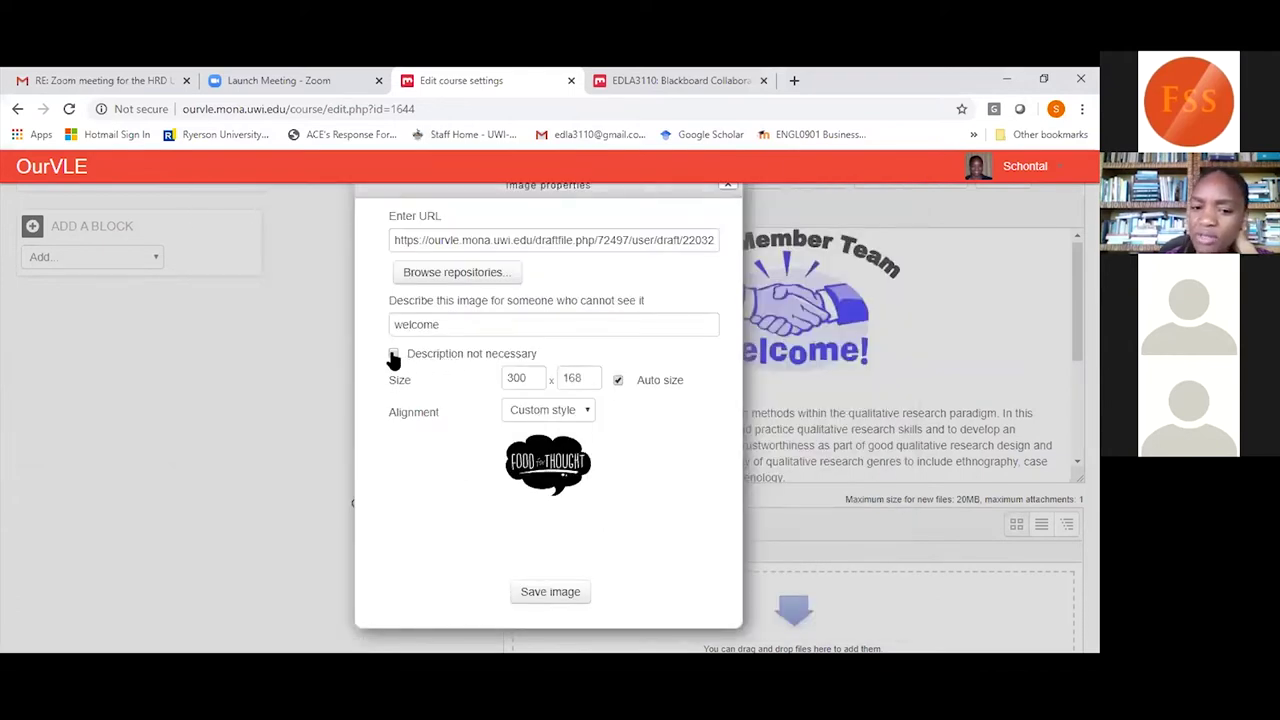
Clear the image's description text and mark the description as not necessary.
click(449, 322)
key(BackSpace)
key(BackSpace)
key(BackSpace)
key(BackSpace)
key(BackSpace)
key(BackSpace)
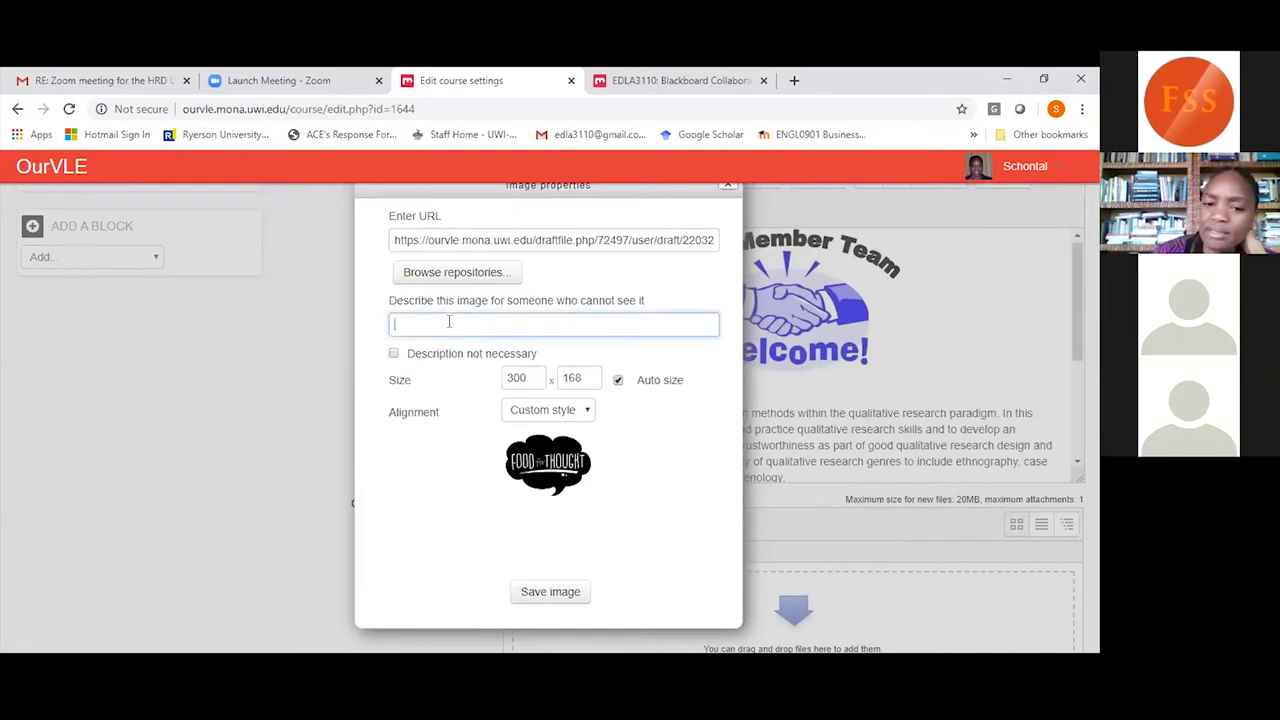
click(395, 356)
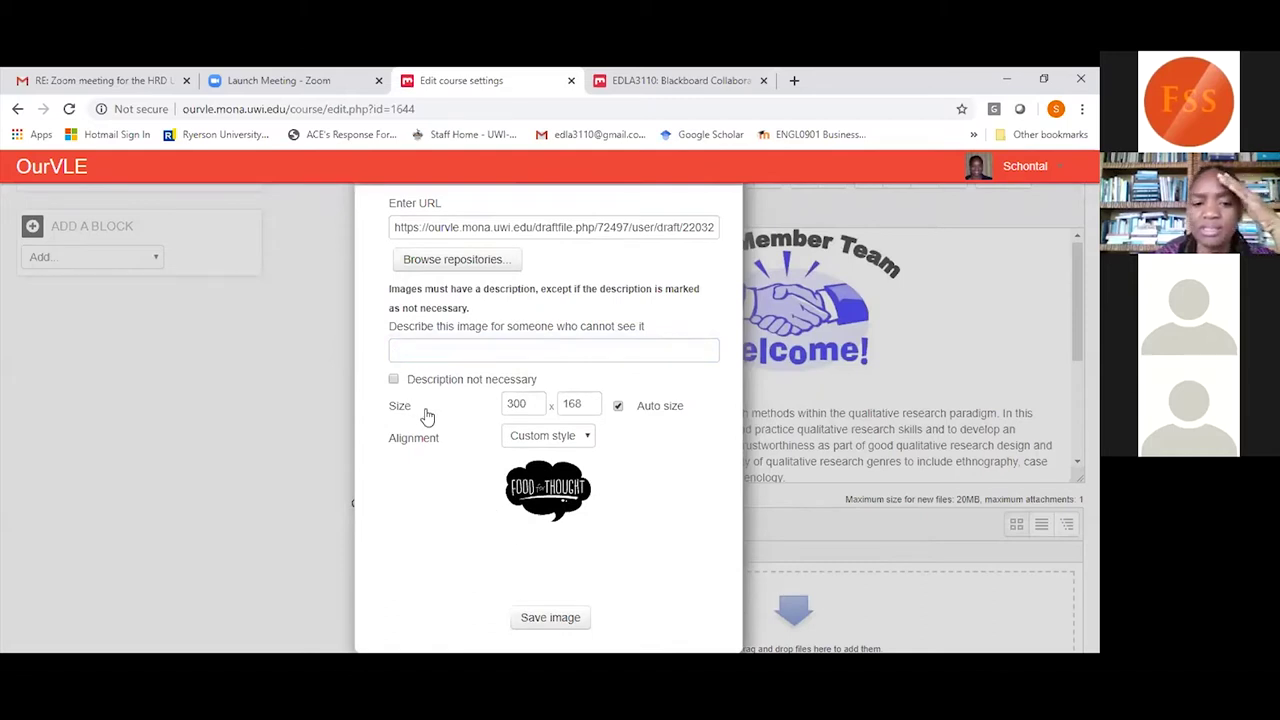
click(547, 618)
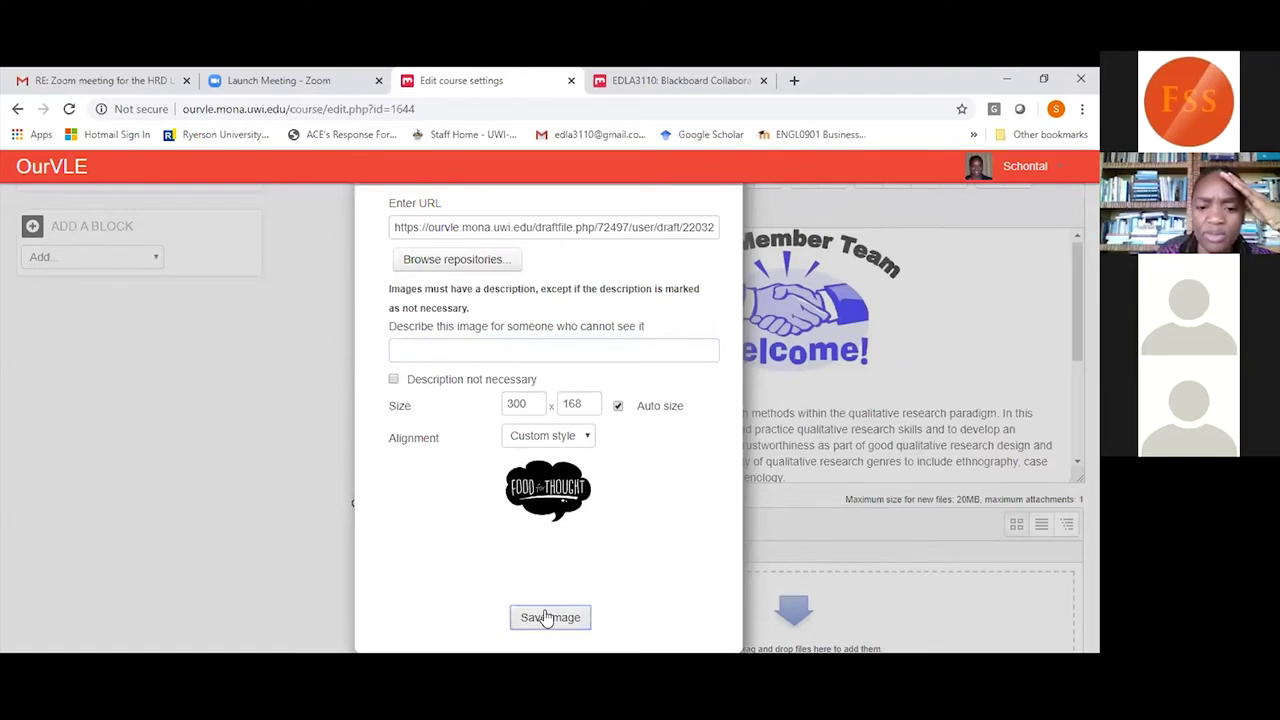
click(394, 380)
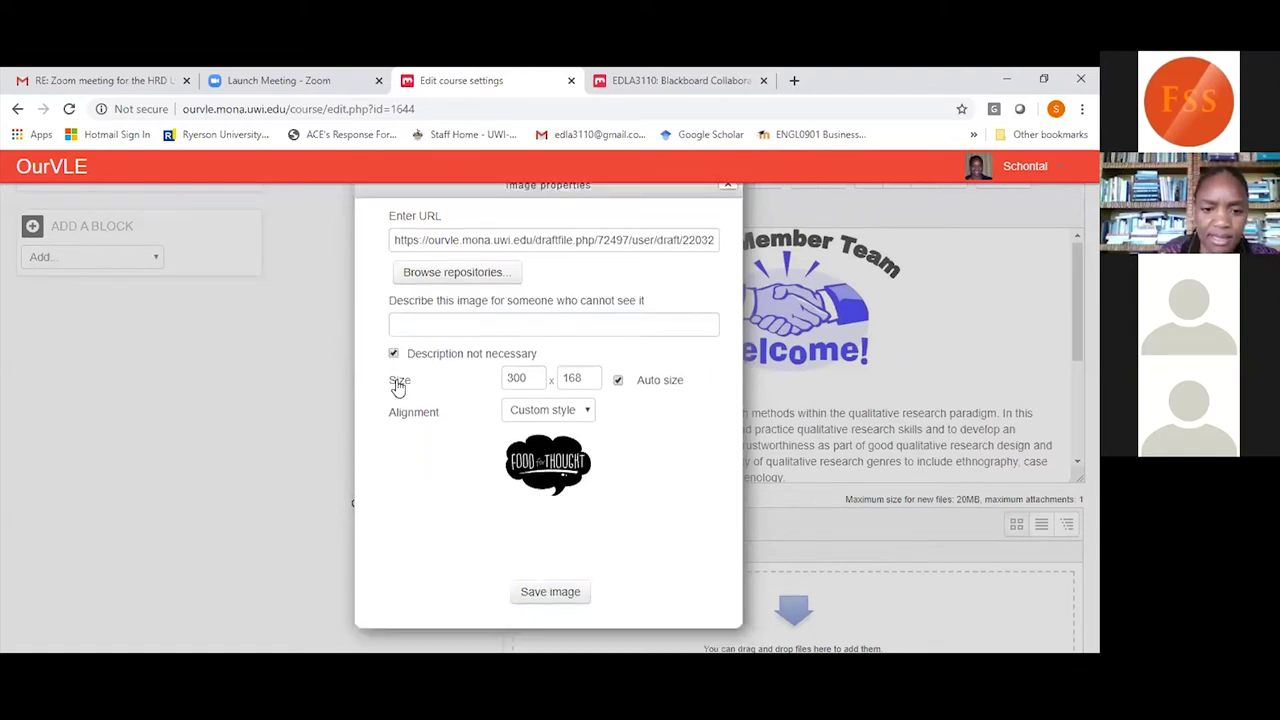
Switch the image's Auto size option off and on again, and save the image.
click(618, 382)
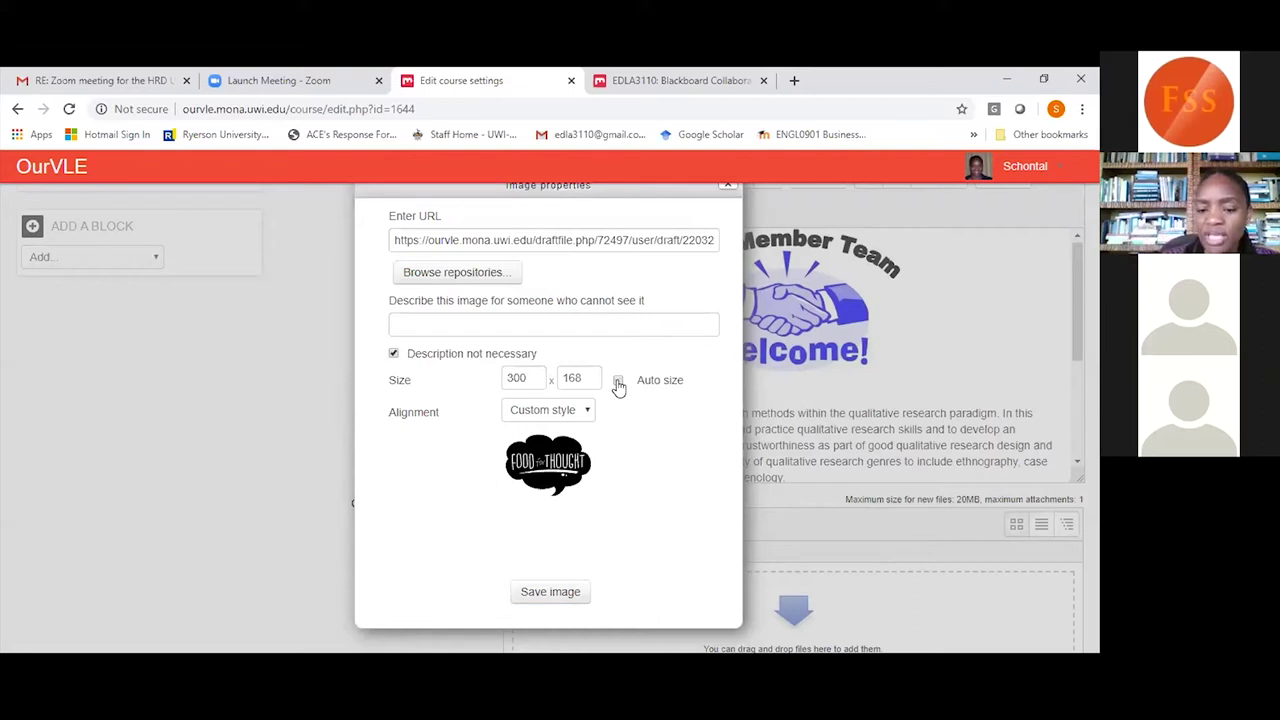
click(618, 382)
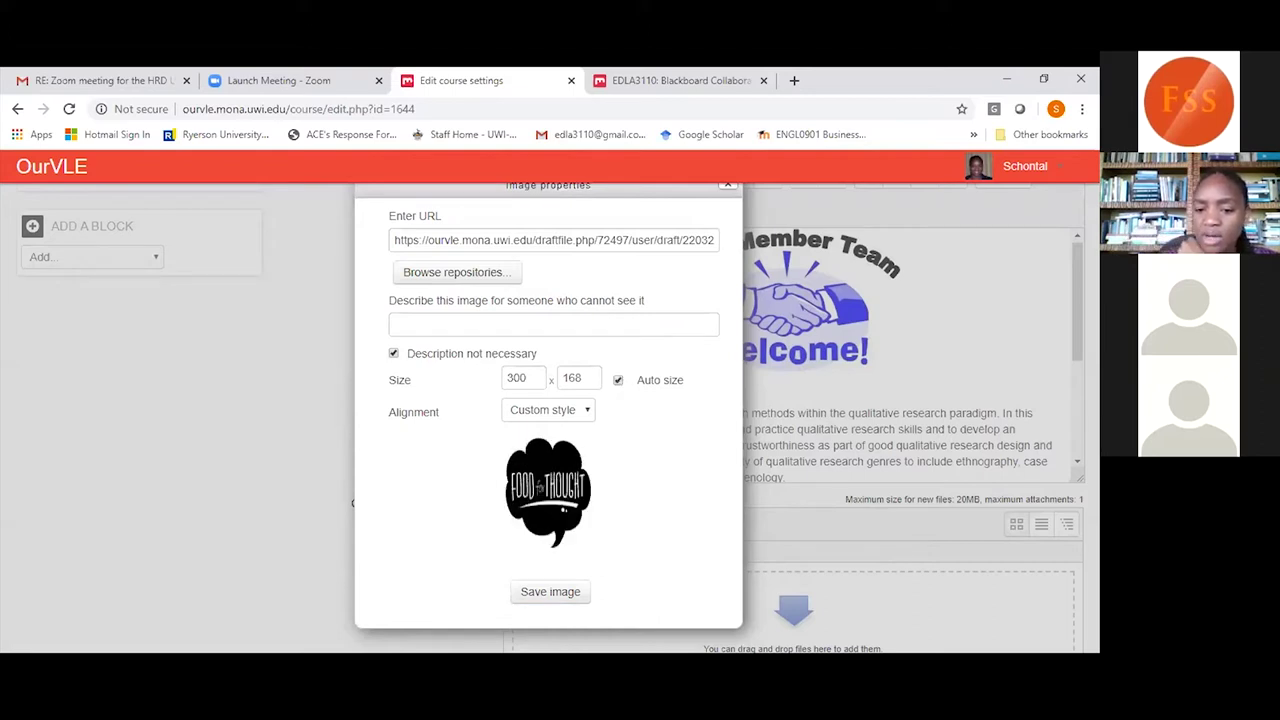
click(549, 592)
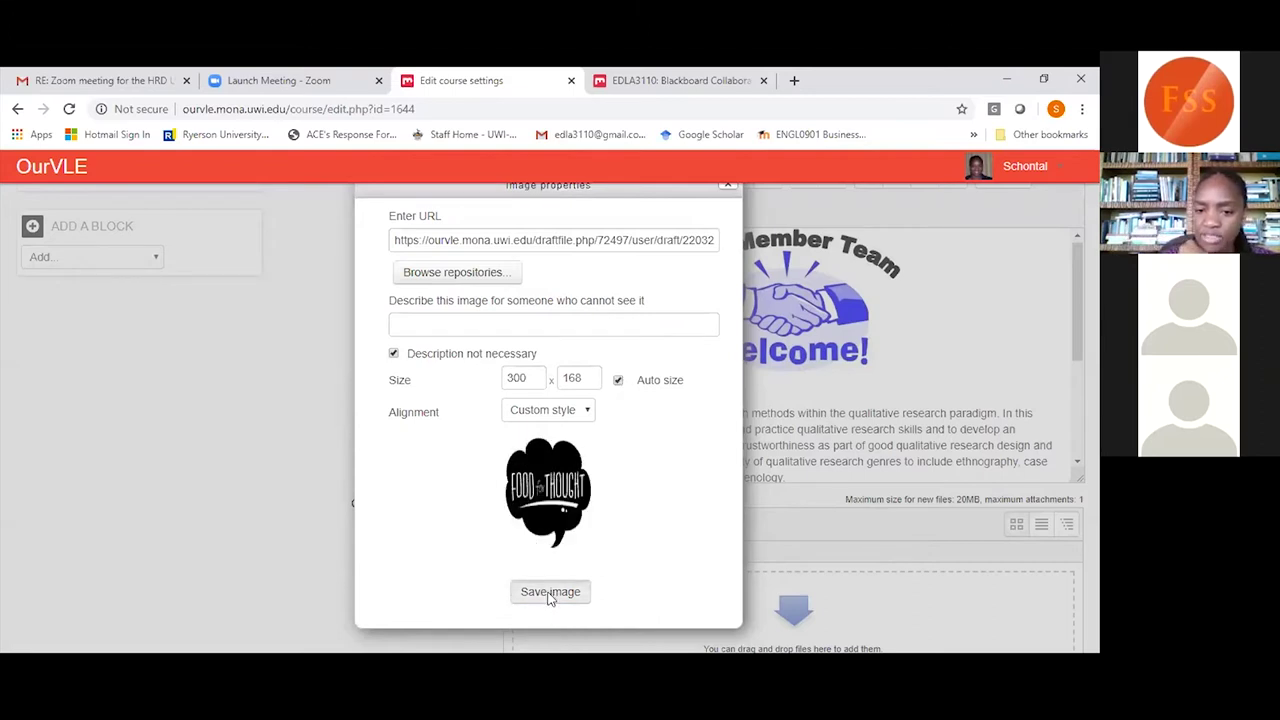
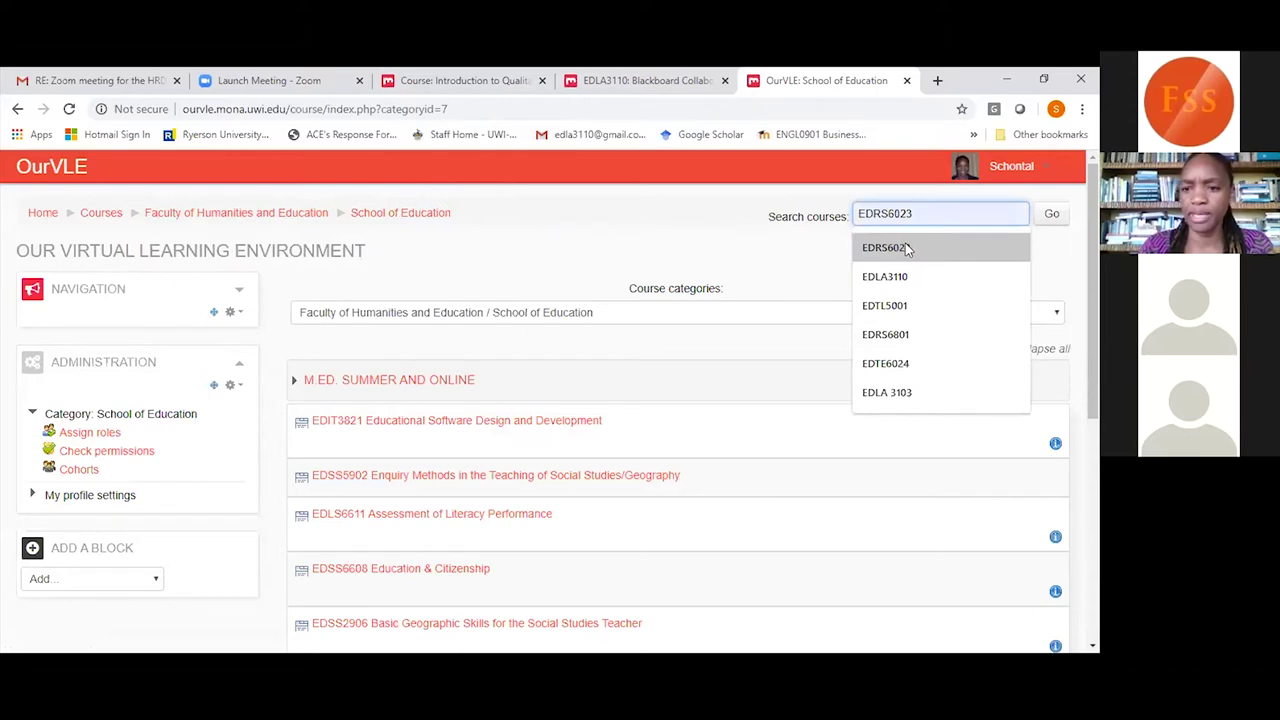
Search the School of Education's course listing for EDRS6023.
click(1051, 216)
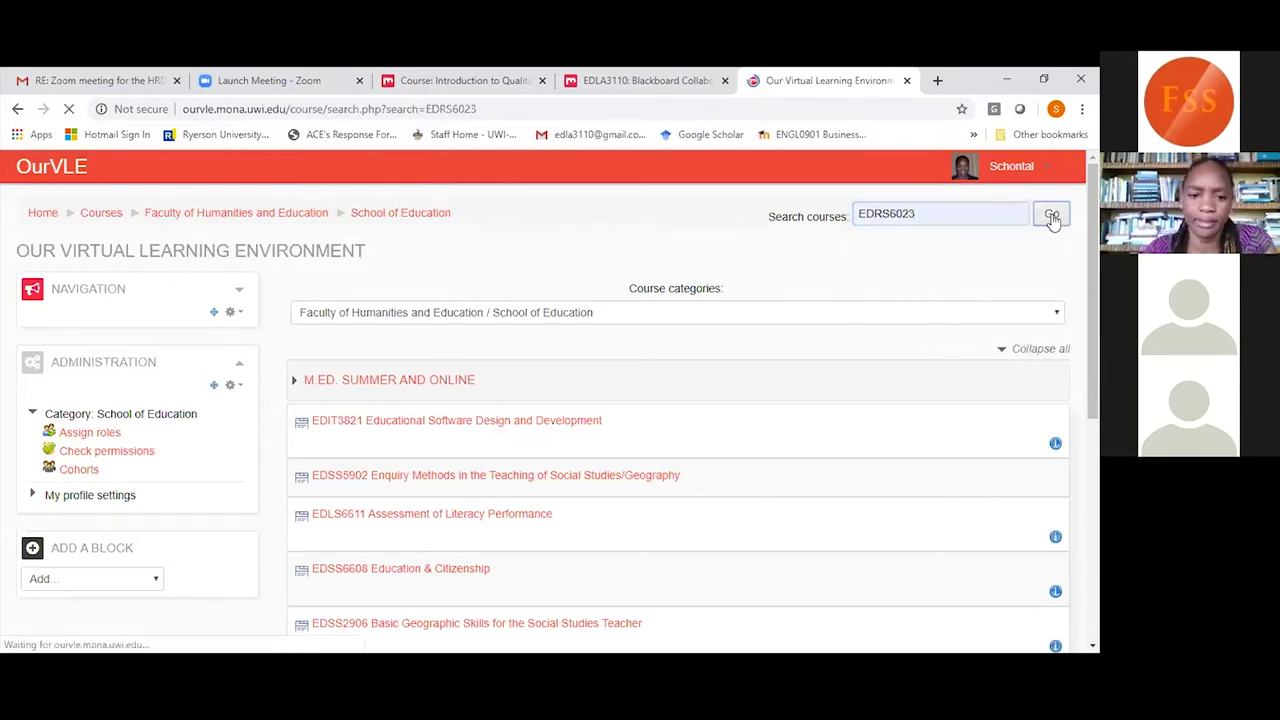
Examine the EDRS6023 search results, comparing the images and description of the MEd. Summer and Online course with the Semester I course's.
scroll(1053, 221, down, 7)
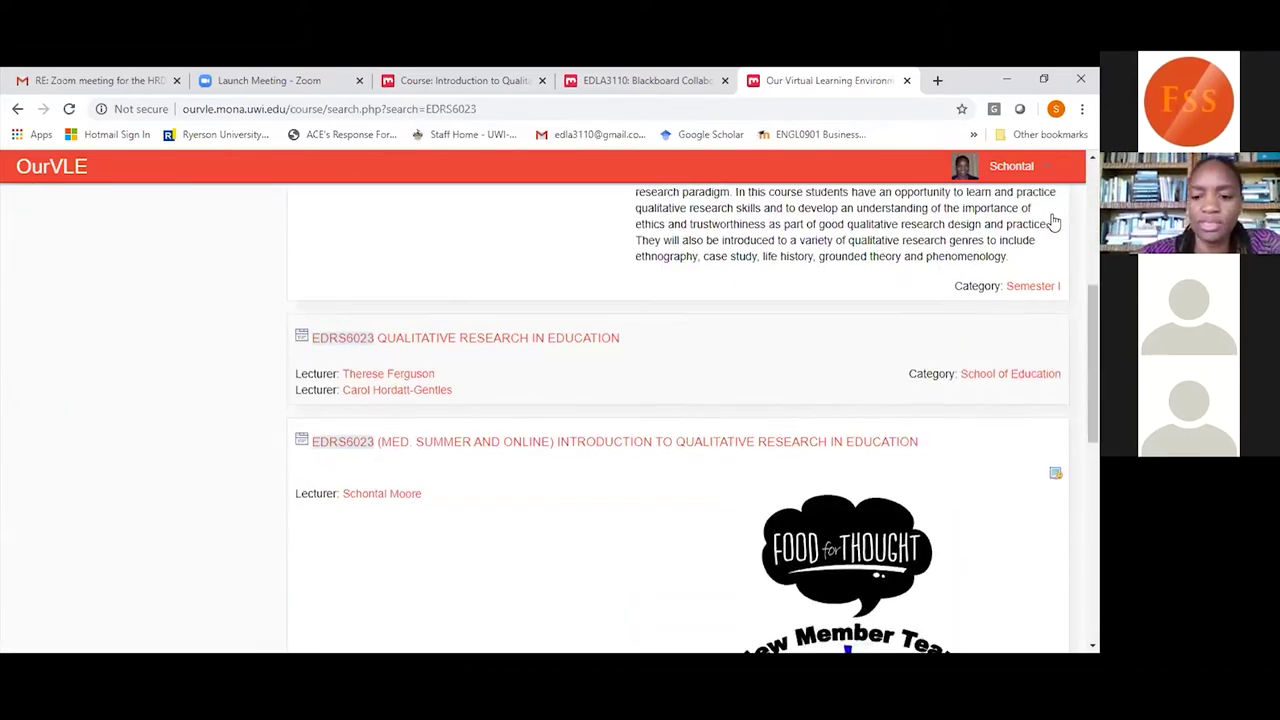
scroll(1053, 221, down, 1)
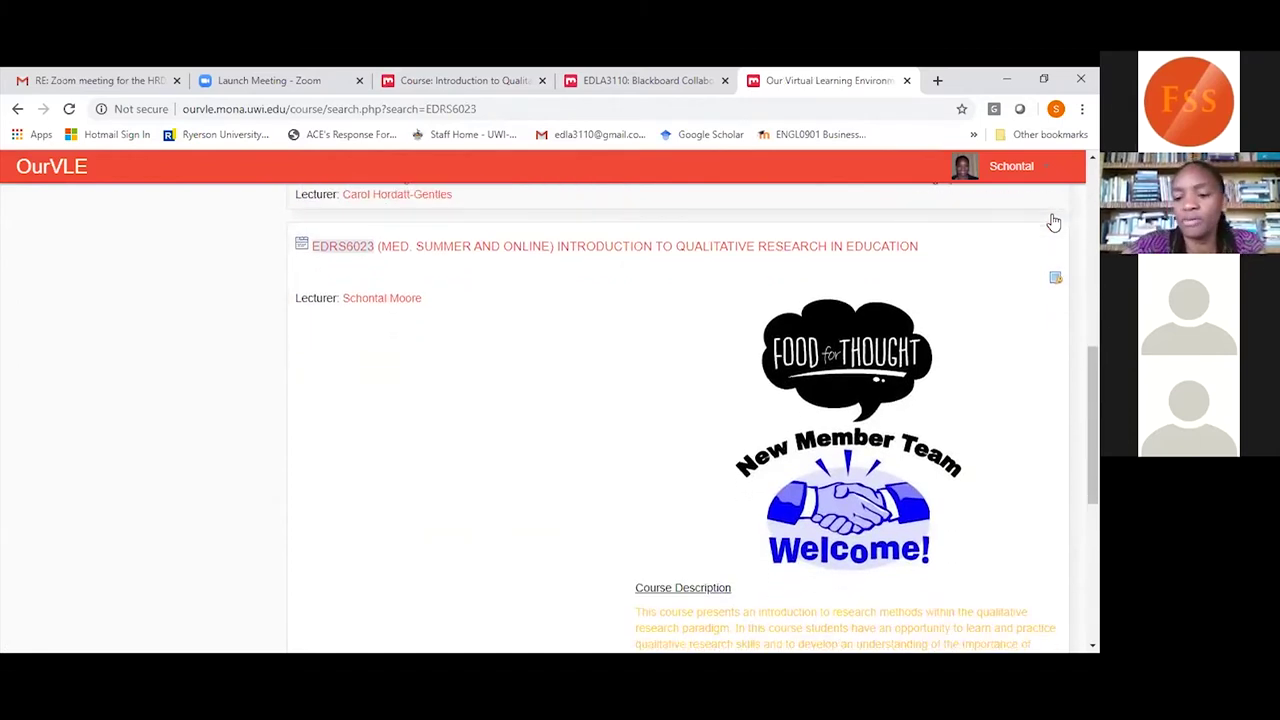
scroll(1053, 221, down, 3)
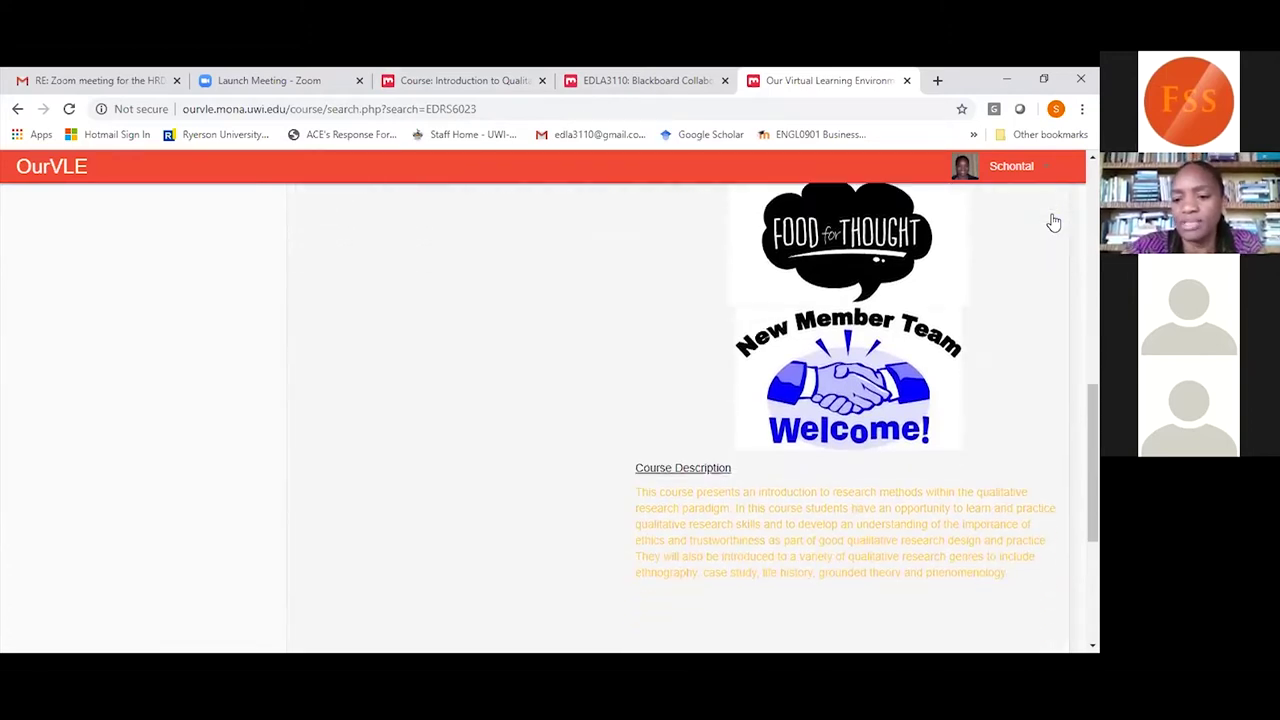
scroll(1053, 221, up, 1)
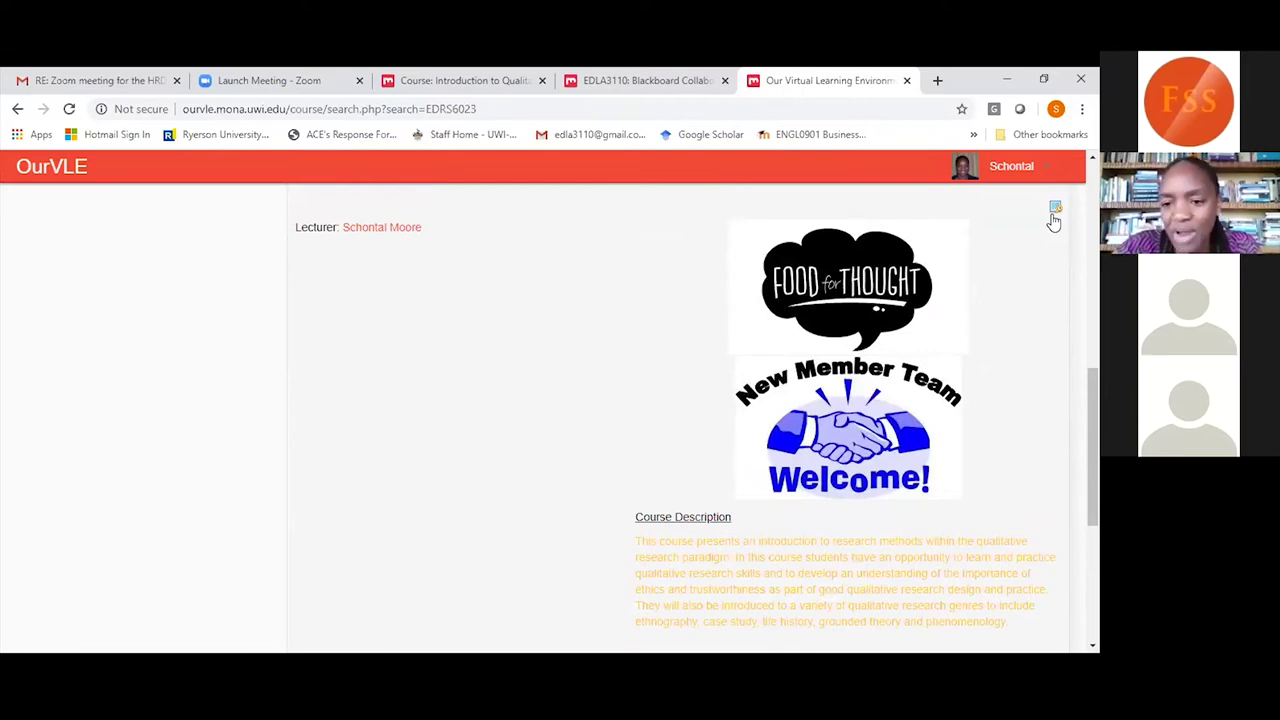
scroll(1053, 221, up, 2)
scroll(1053, 221, down, 8)
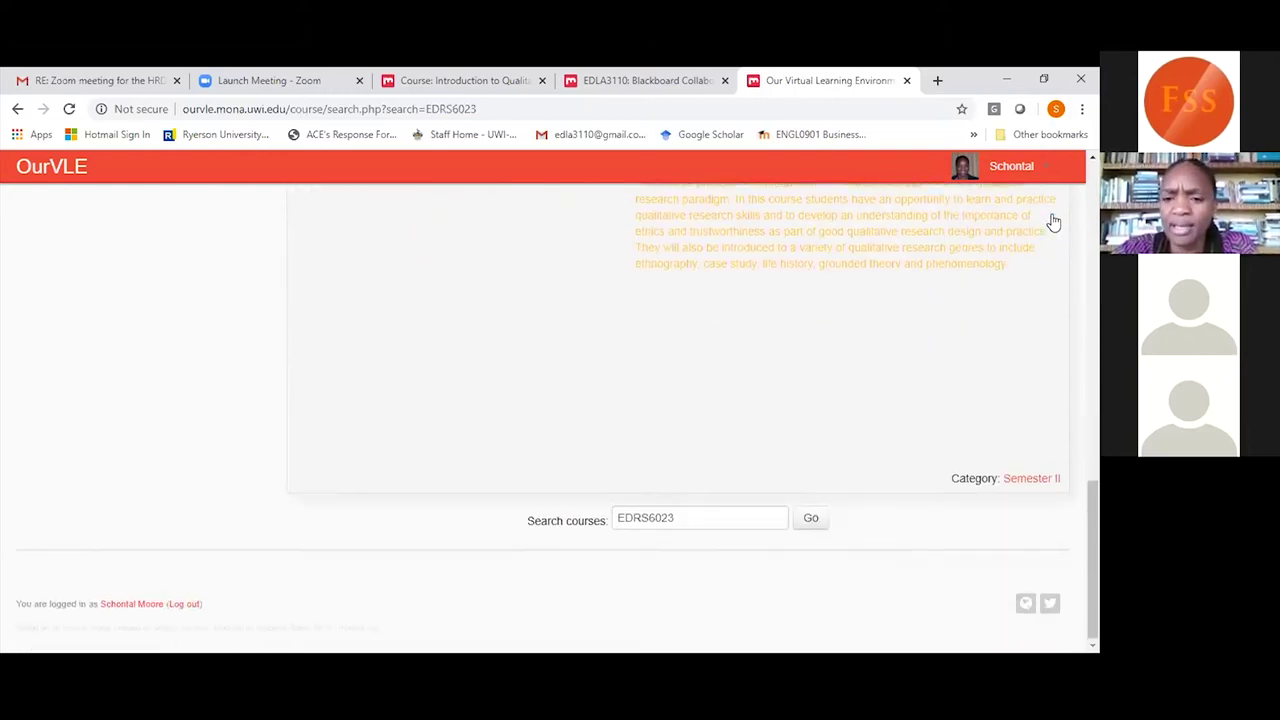
scroll(1053, 221, up, 3)
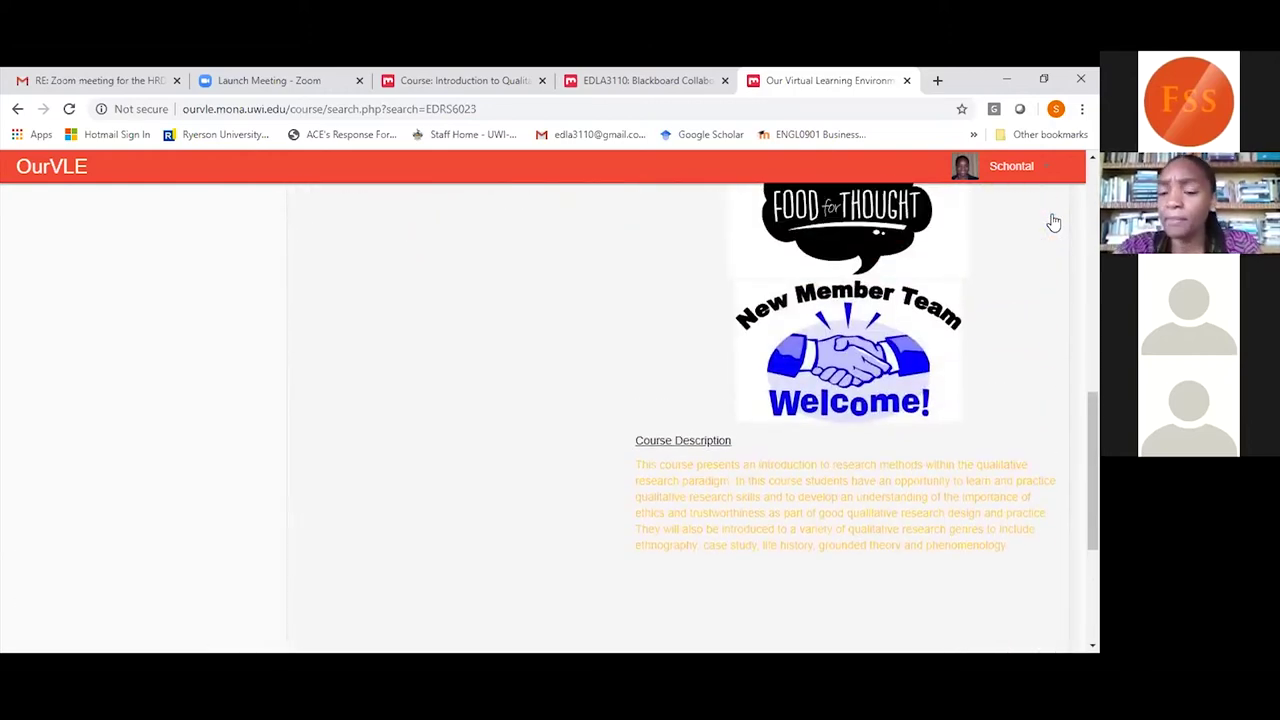
scroll(1053, 221, up, 4)
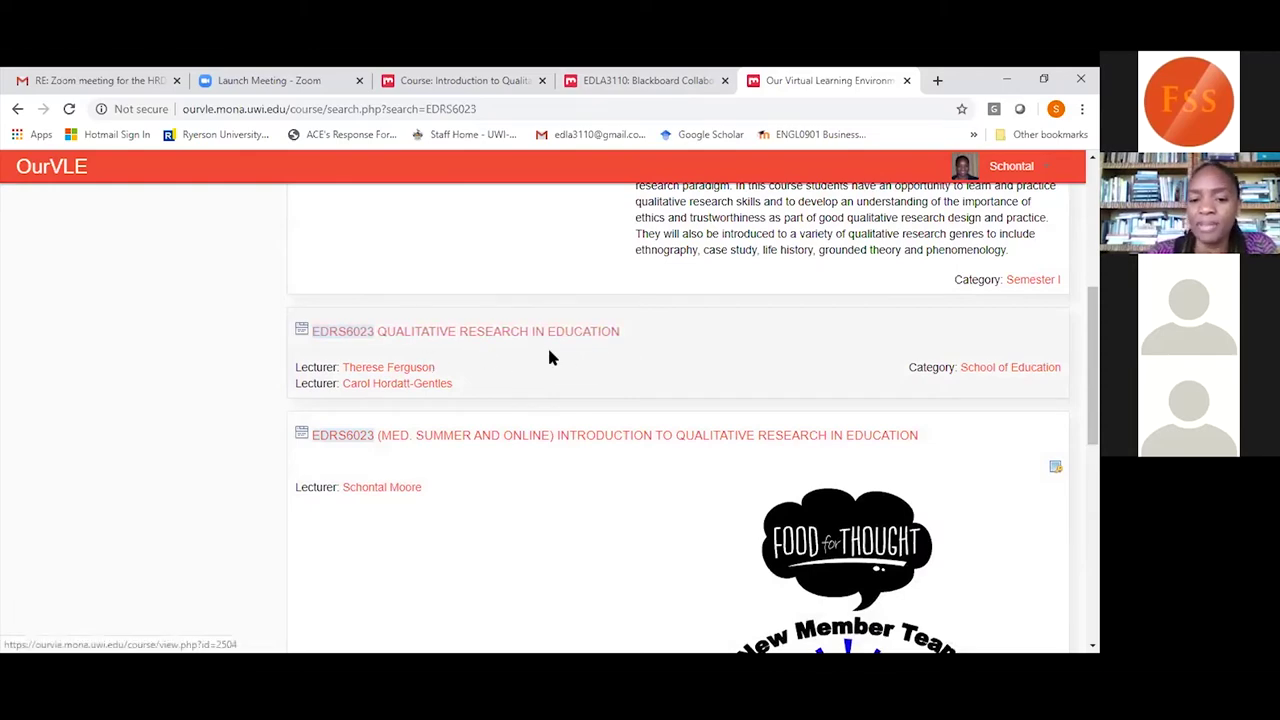
scroll(548, 377, up, 3)
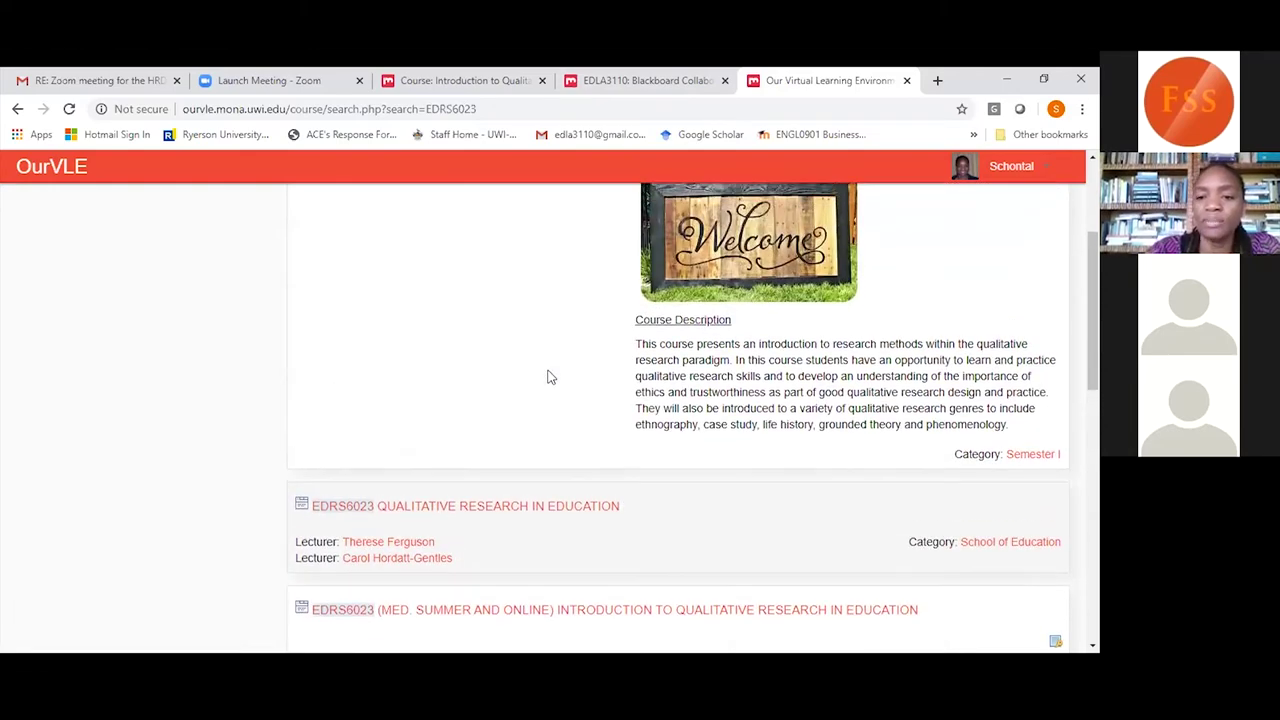
scroll(548, 377, down, 3)
scroll(548, 377, down, 3)
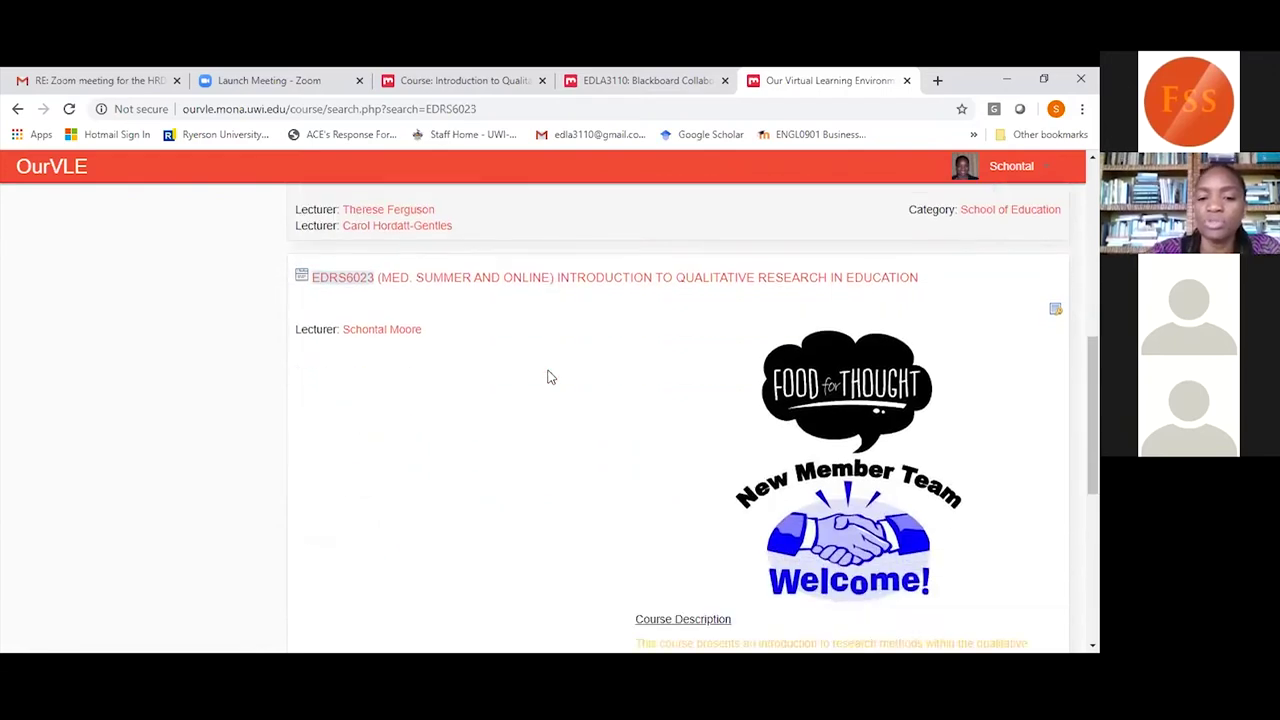
Open the EDRS6023 (MEd. Summer and Online) Introduction to Qualitative Research in Education course from the search results.
click(548, 377)
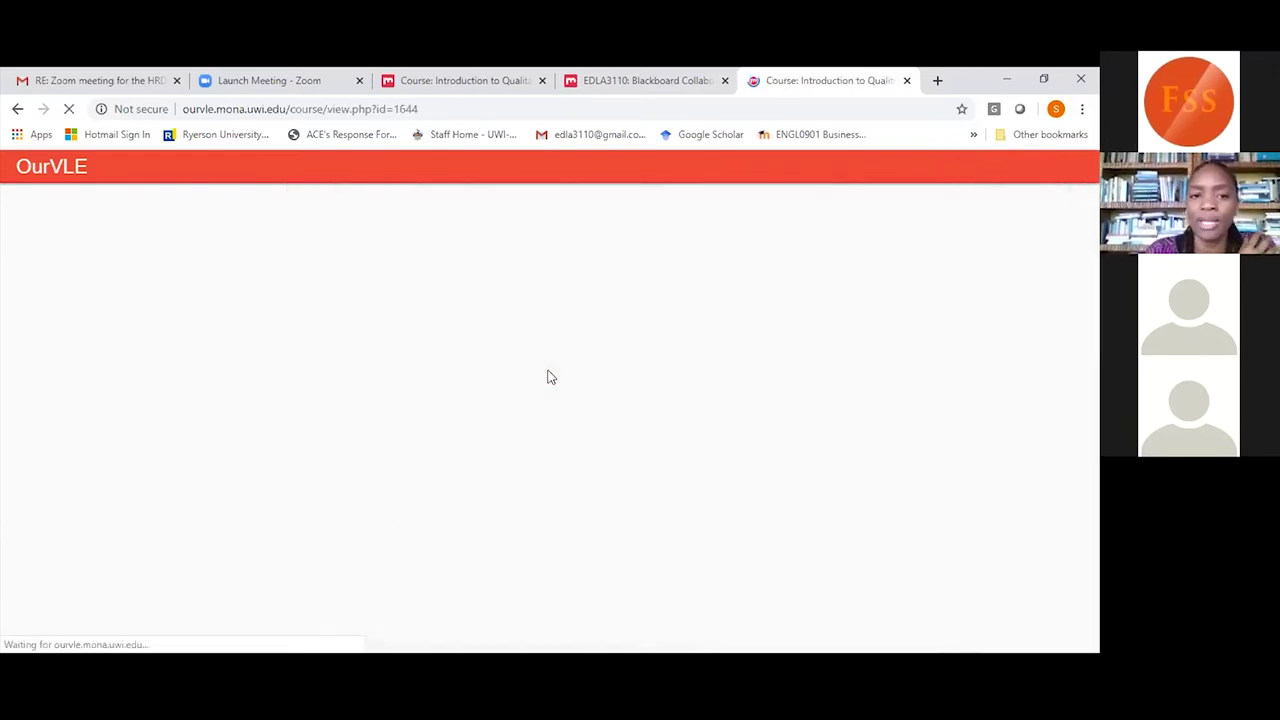
key(ctrl+3)
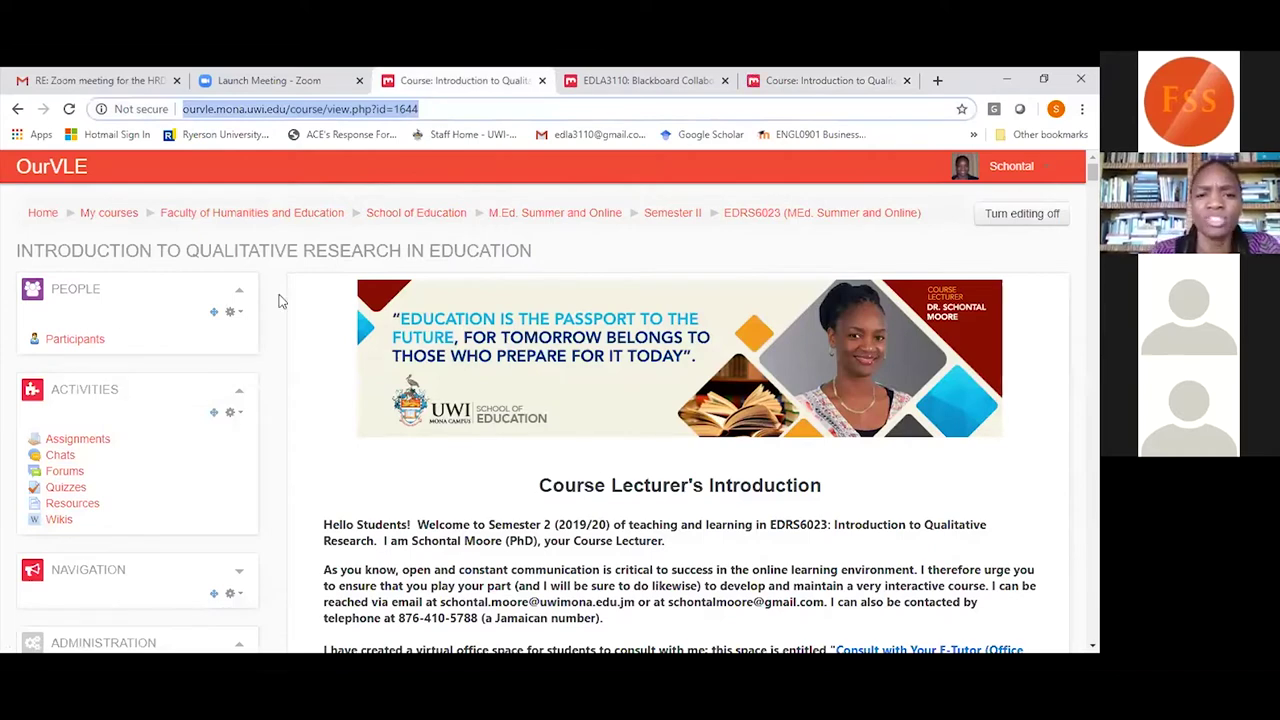
click(835, 80)
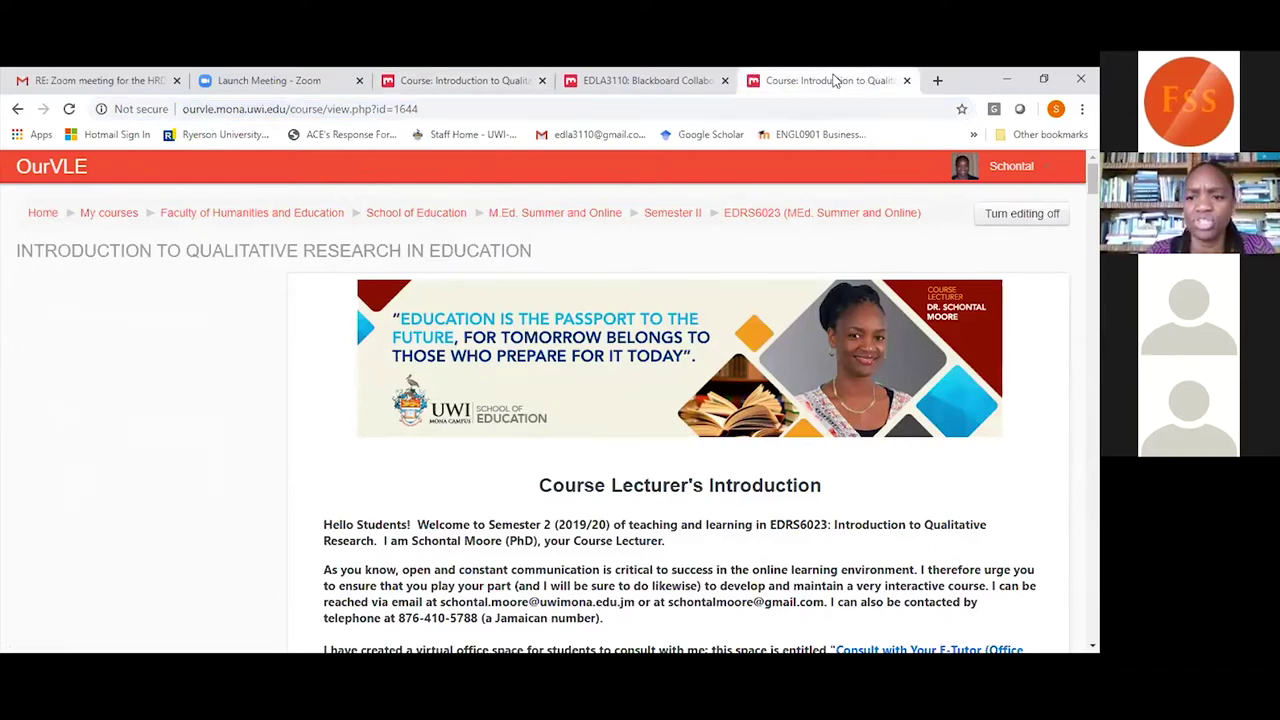
Return to the copy of the course page that was already open and open its course settings for editing.
click(468, 81)
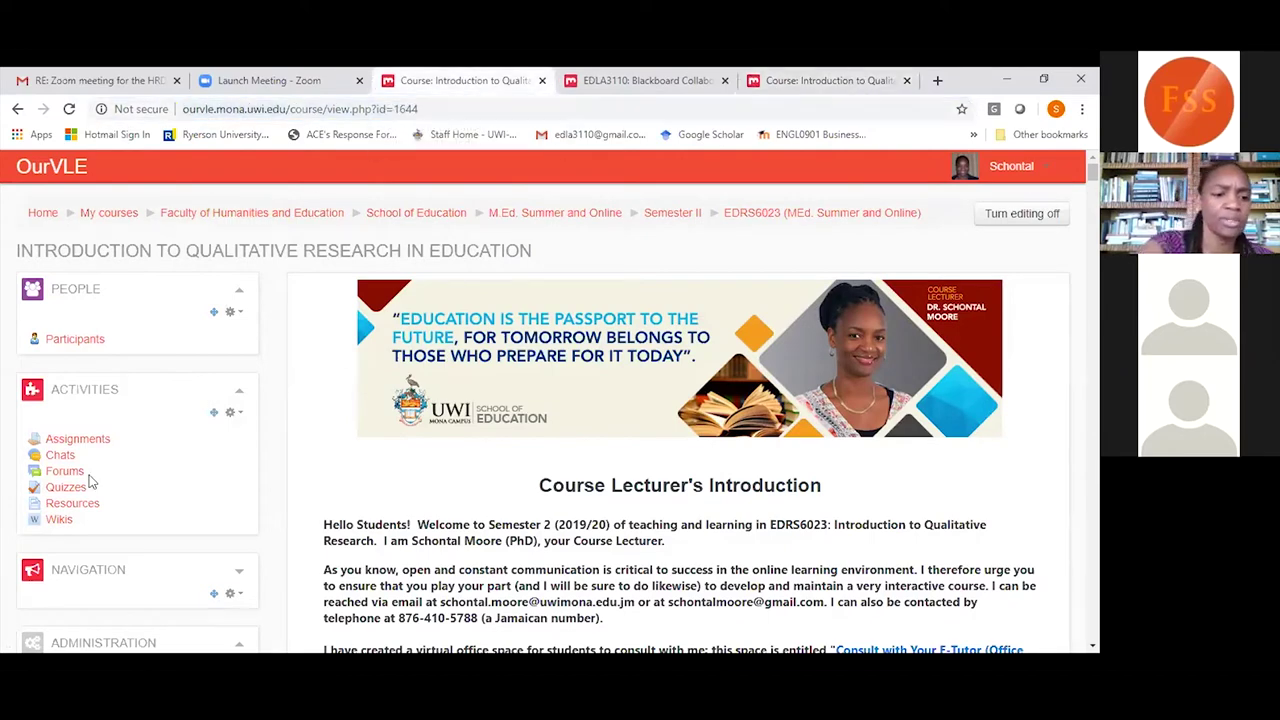
scroll(88, 481, down, 2)
scroll(88, 481, down, 3)
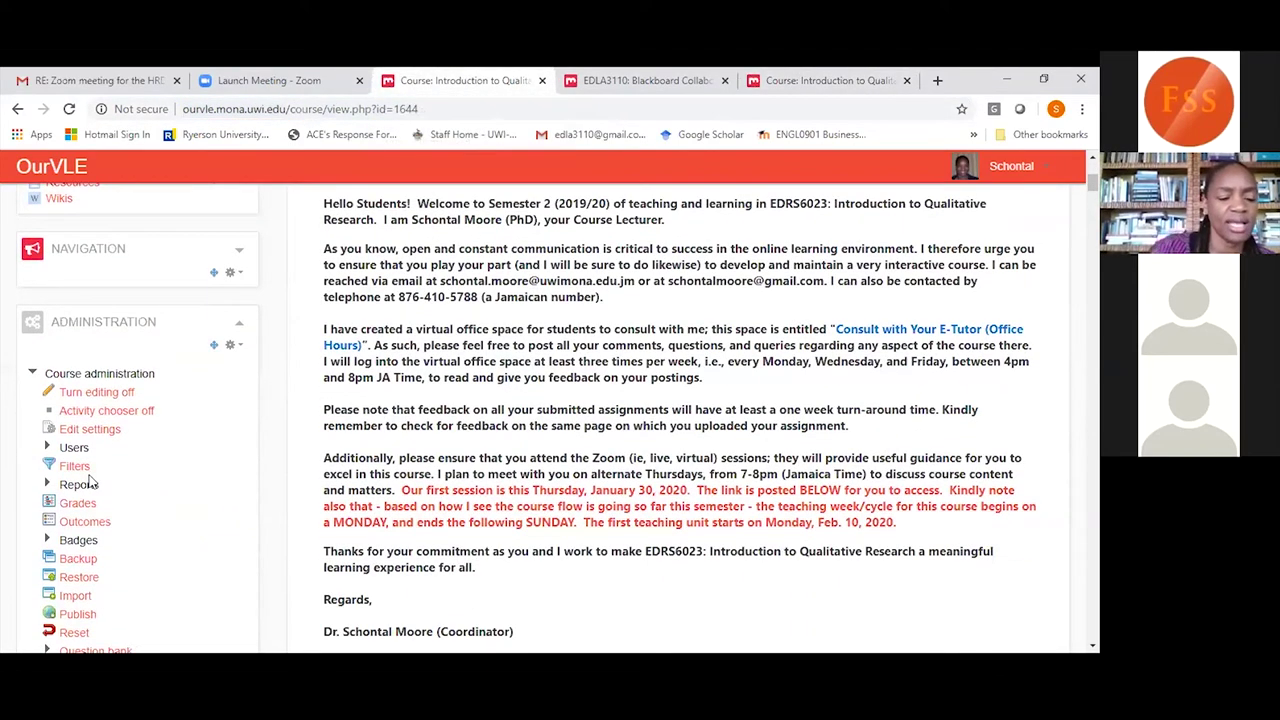
click(83, 436)
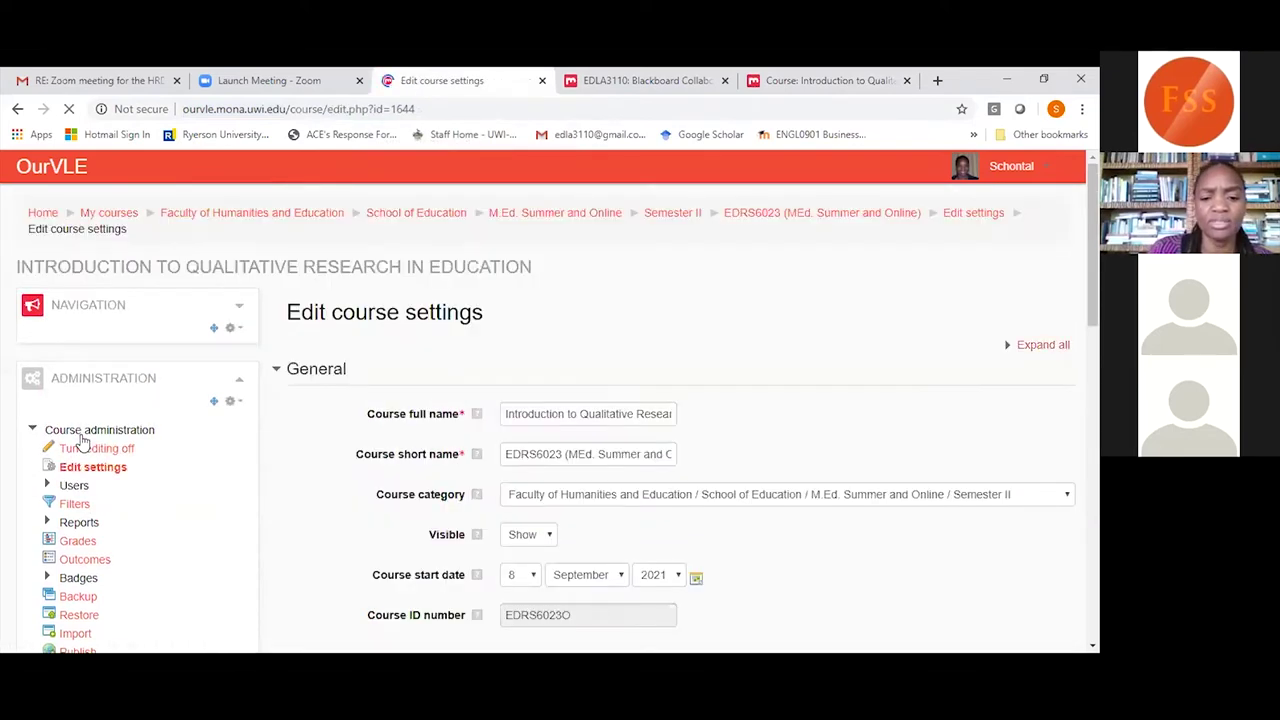
Delete the Food for Thought image from the course summary.
scroll(83, 443, down, 1)
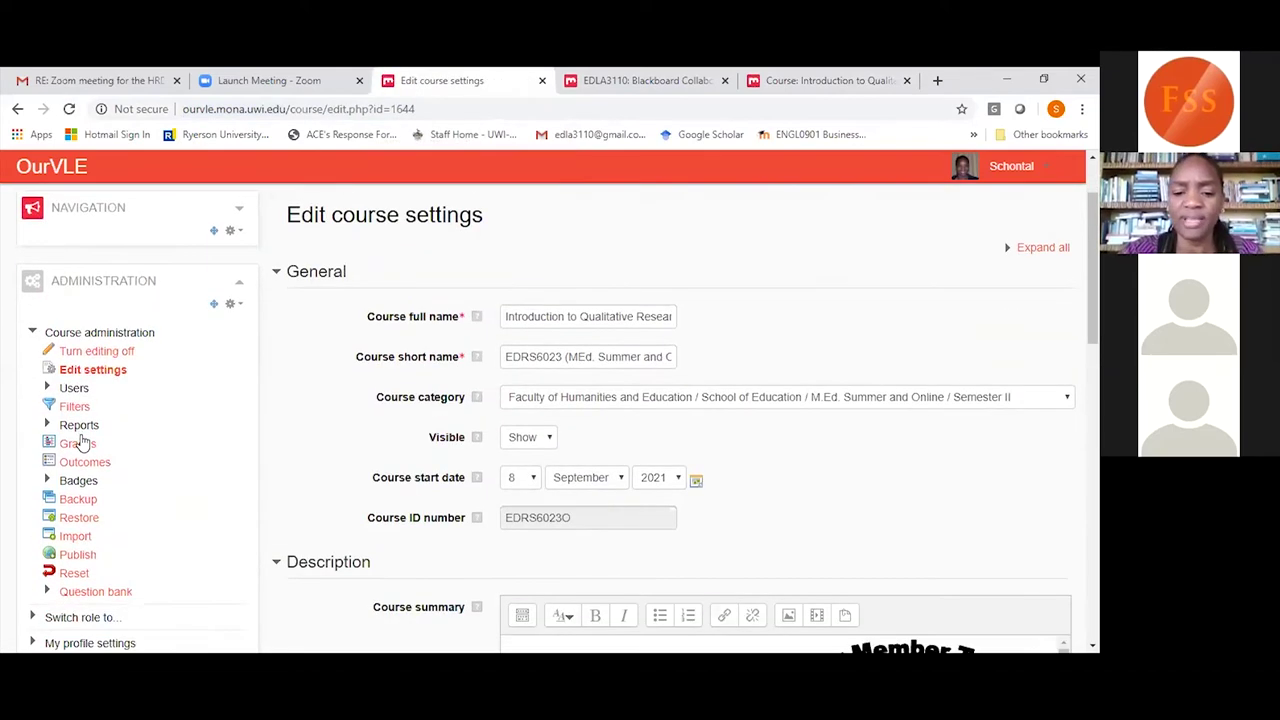
scroll(83, 443, down, 2)
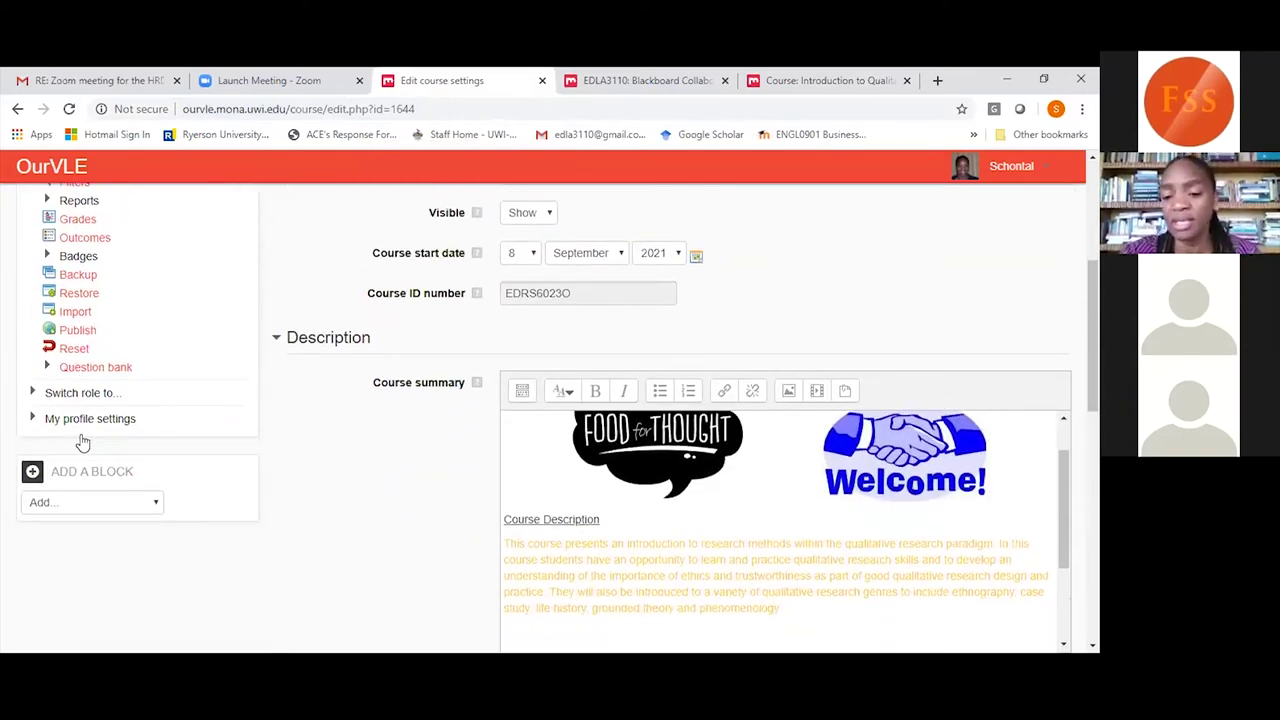
scroll(83, 443, down, 1)
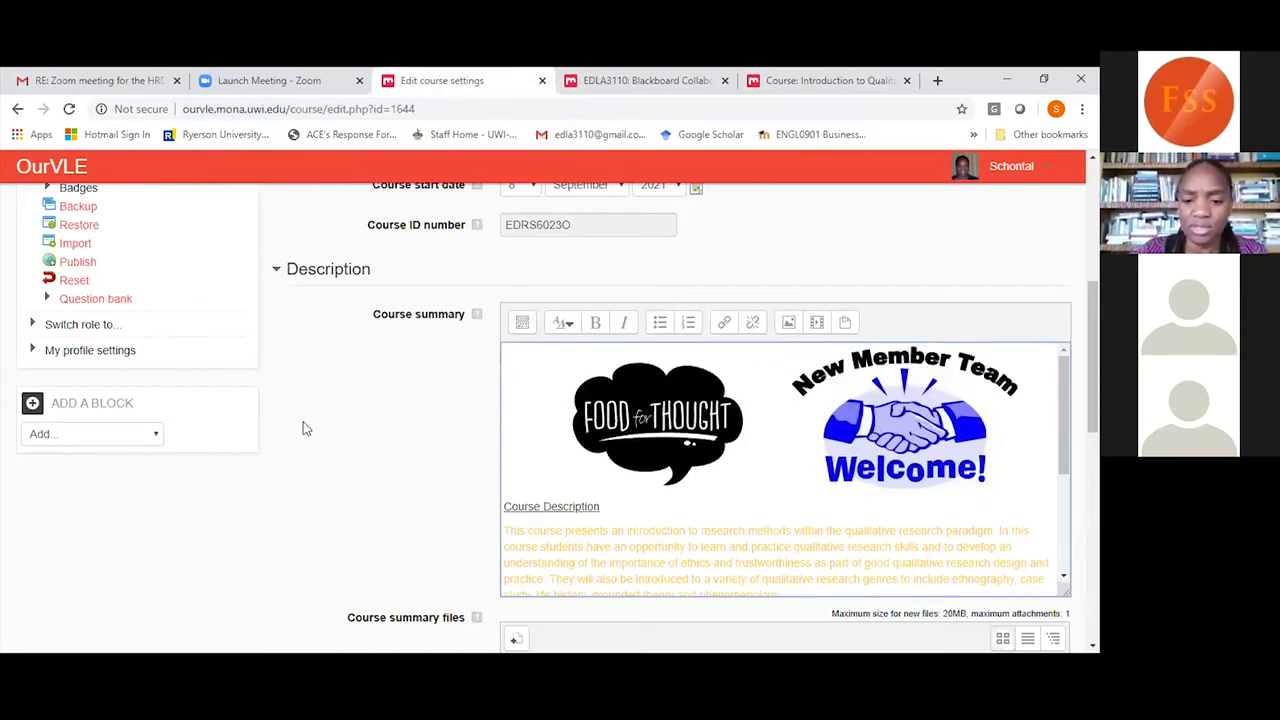
click(552, 412)
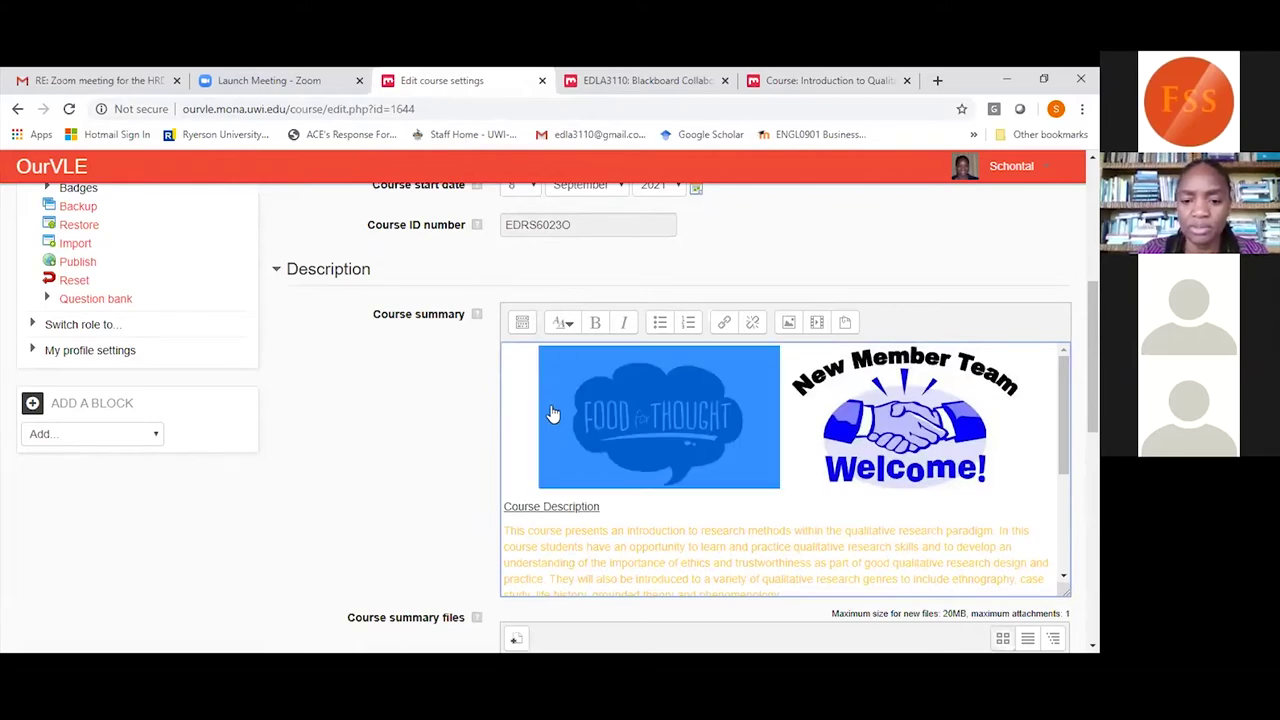
key(Delete)
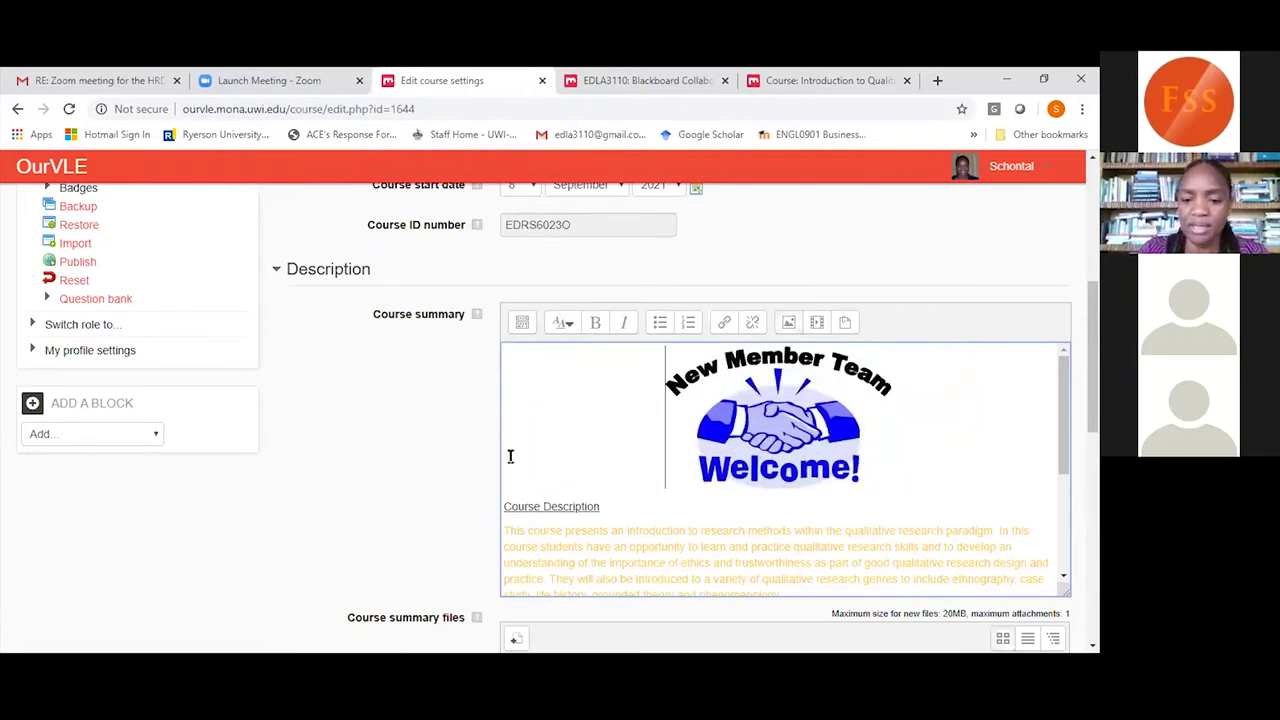
Change the course description text in the summary to black and save the course settings.
drag(506, 530, 919, 438)
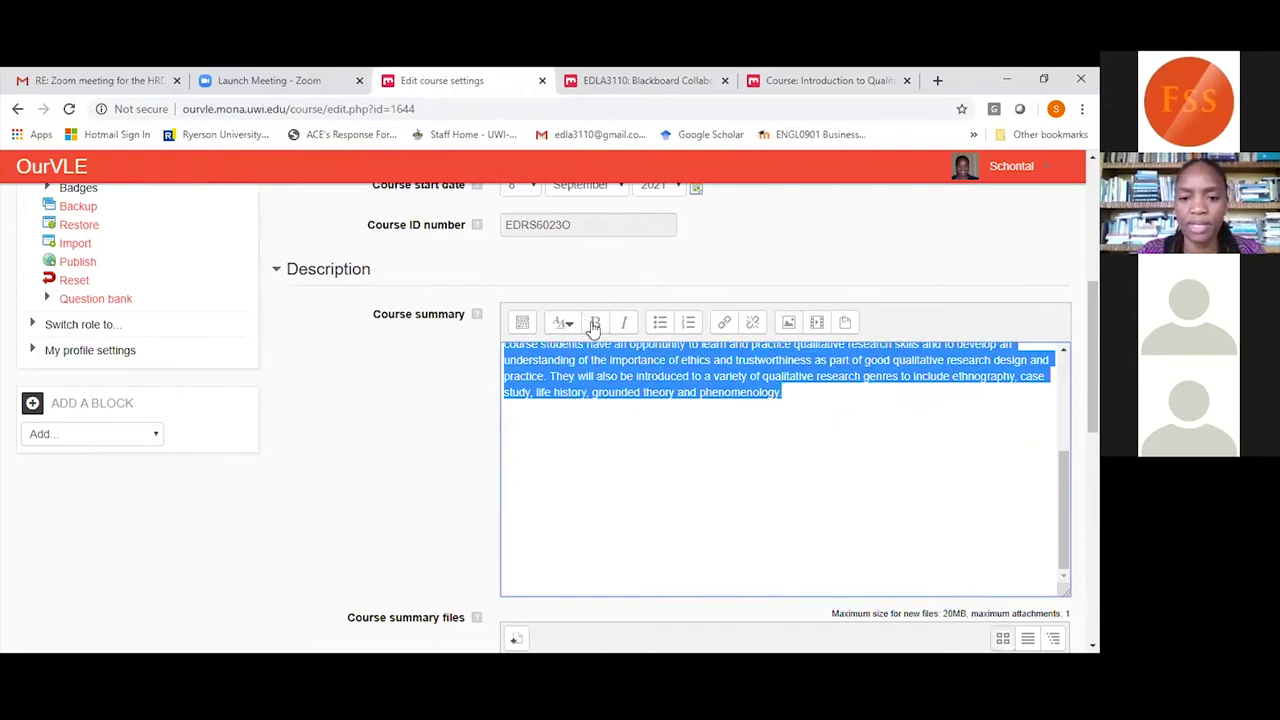
click(523, 325)
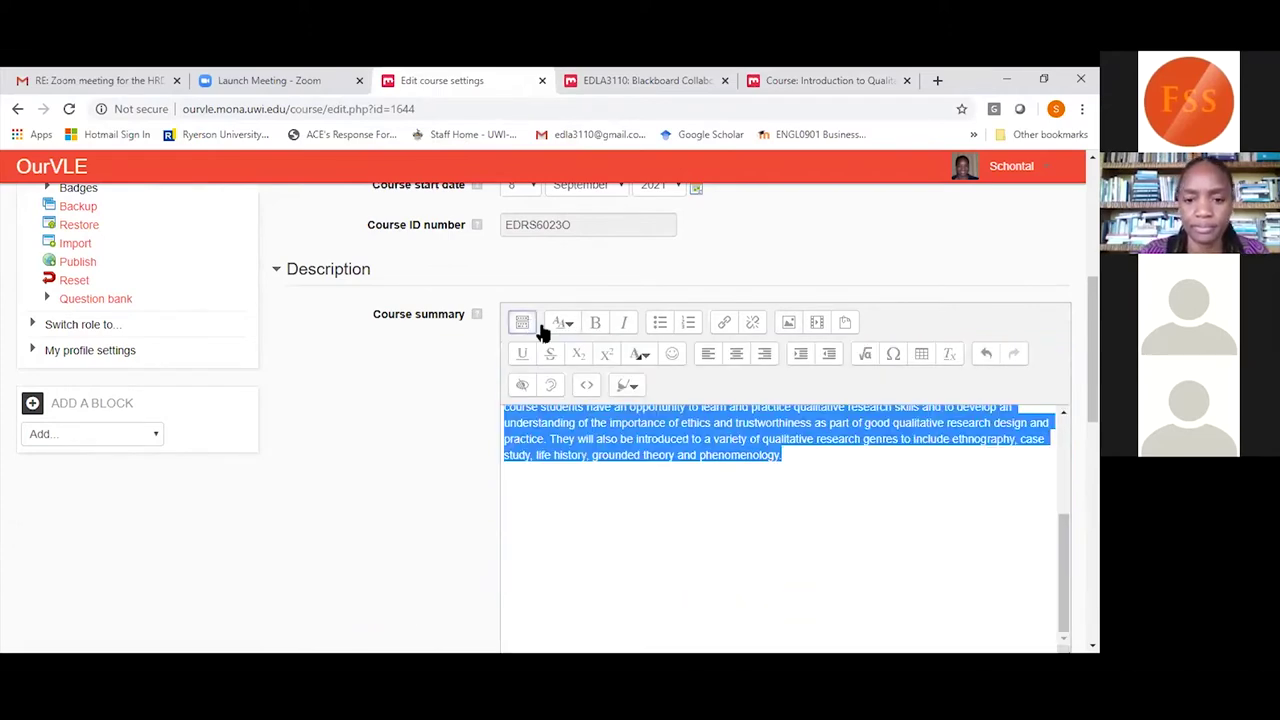
click(645, 357)
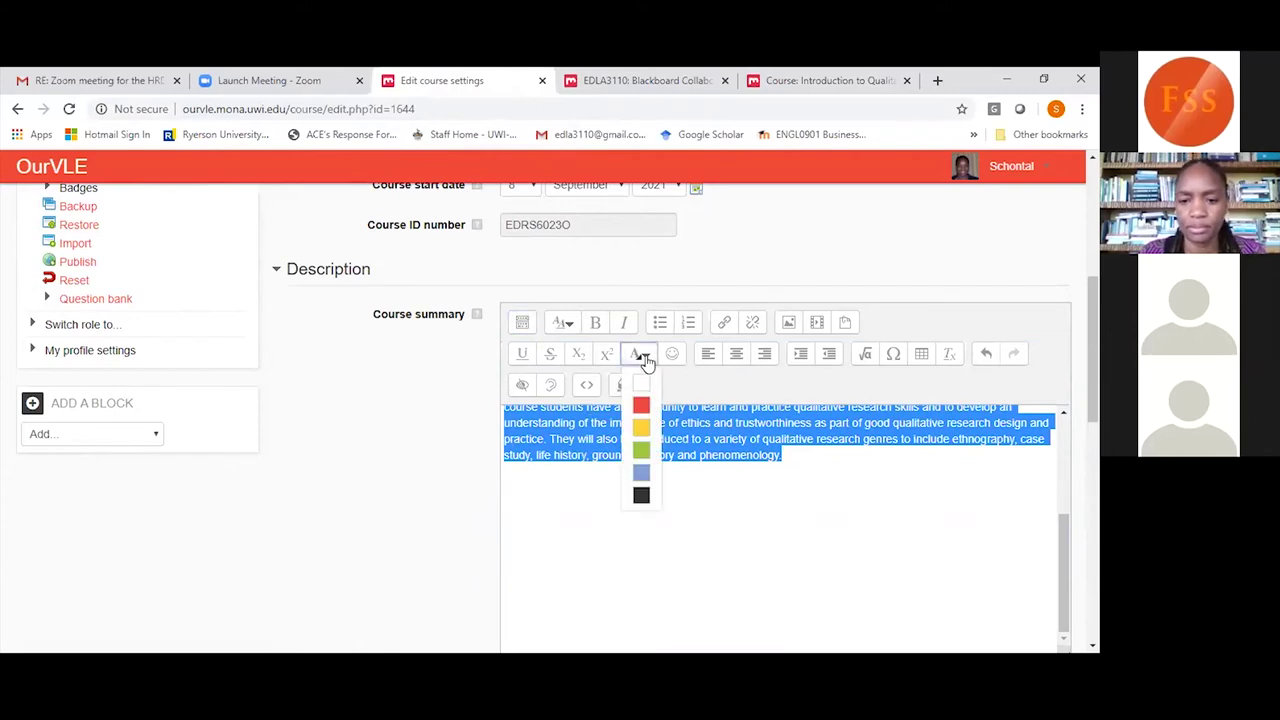
click(641, 493)
click(644, 491)
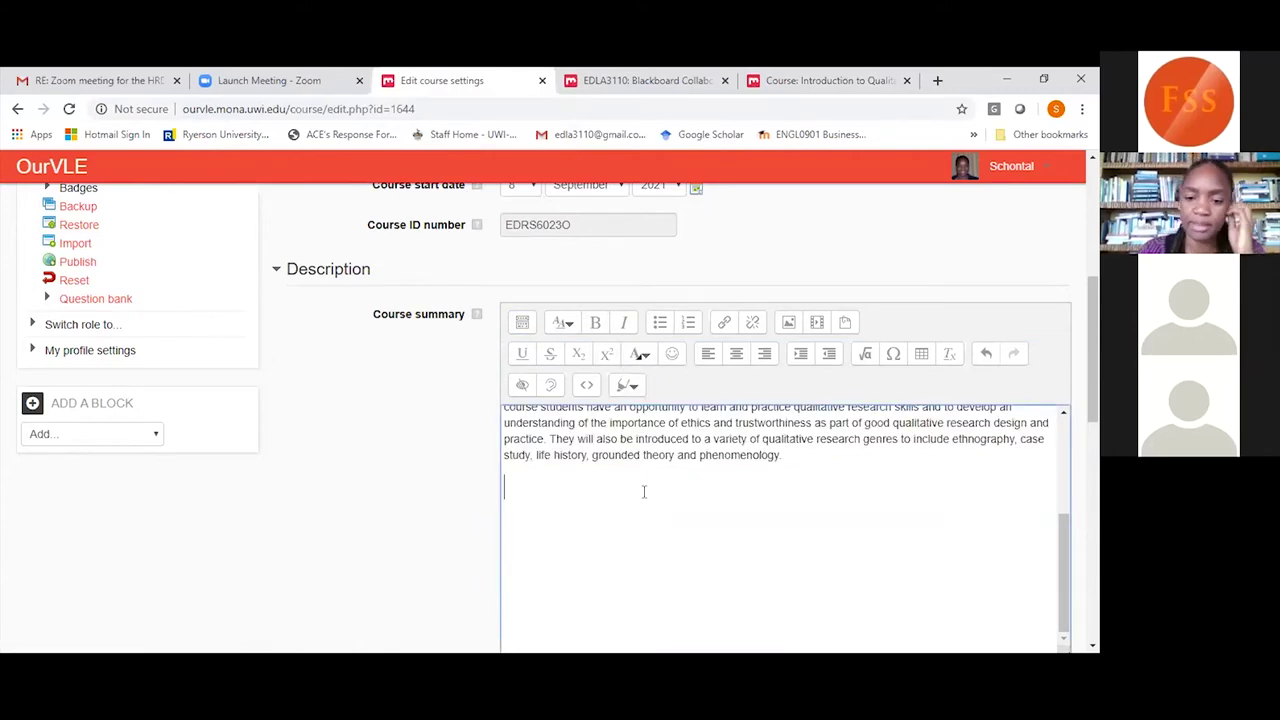
scroll(644, 491, down, 10)
click(549, 450)
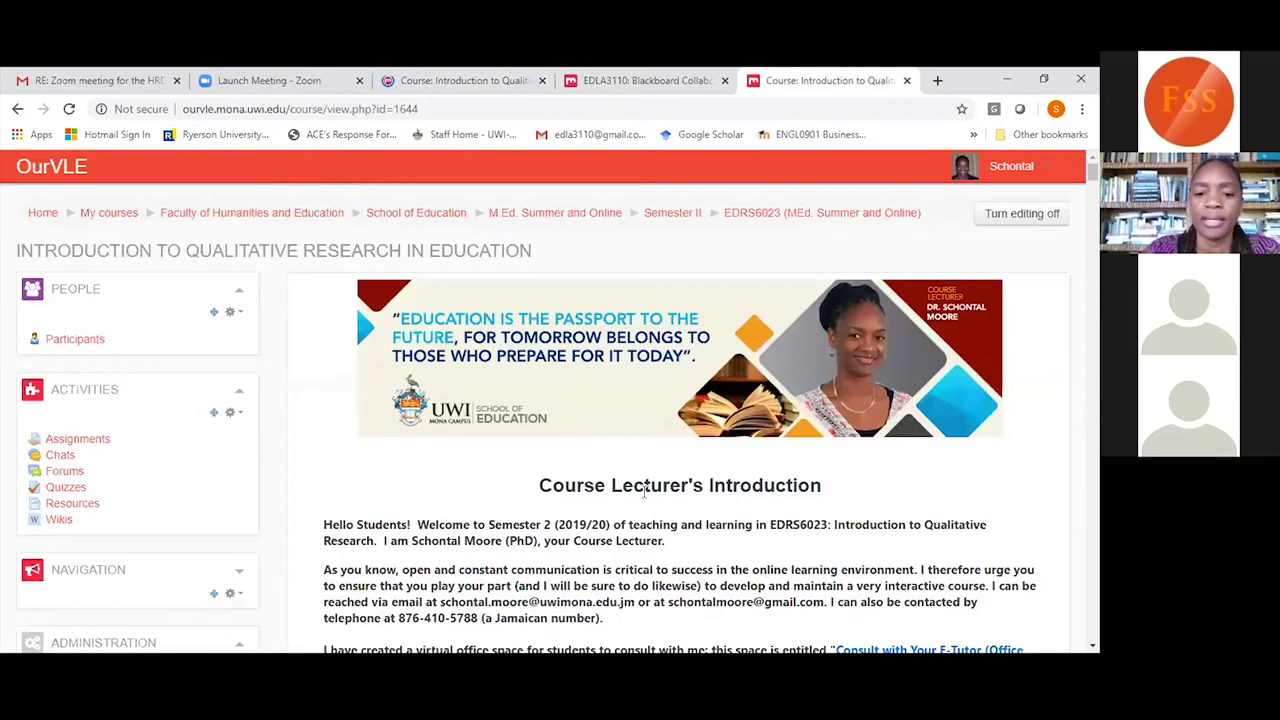
Review the course page down to the March 13 - April 14, 2020 forced course pause section.
scroll(644, 490, down, 2)
scroll(644, 490, up, 2)
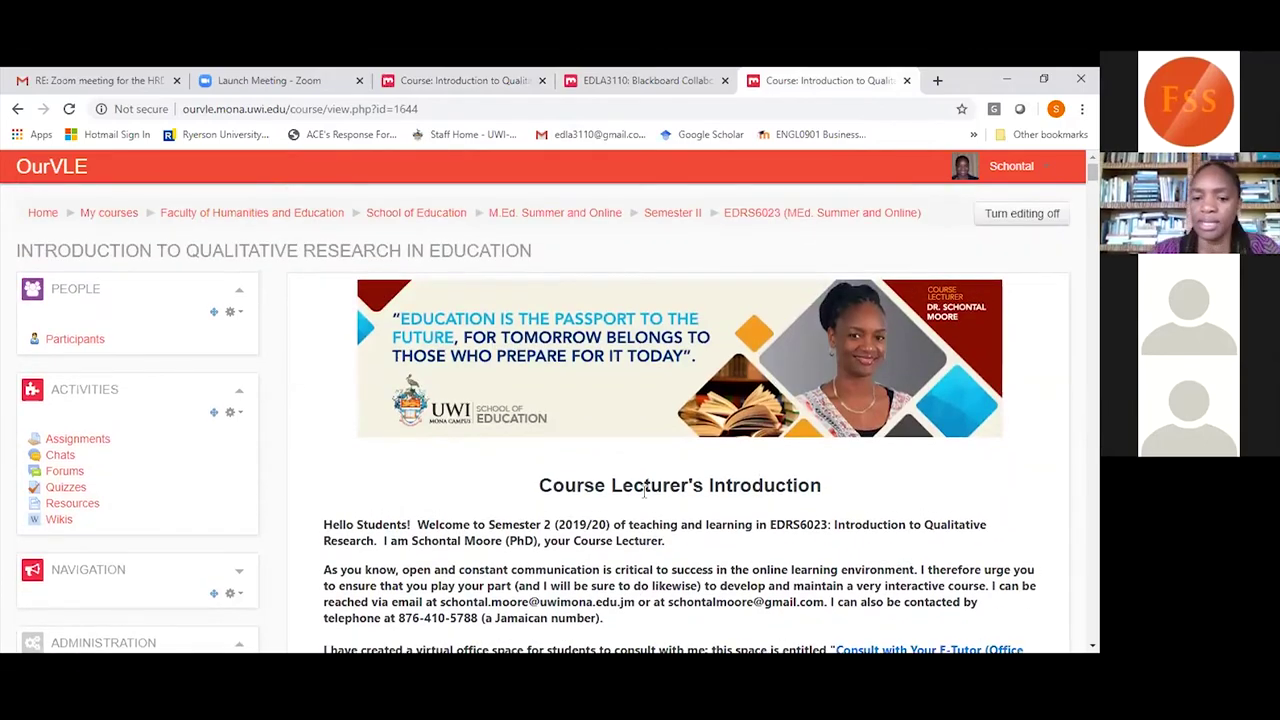
scroll(644, 490, down, 20)
scroll(644, 491, down, 10)
scroll(644, 491, down, 9)
scroll(644, 491, up, 5)
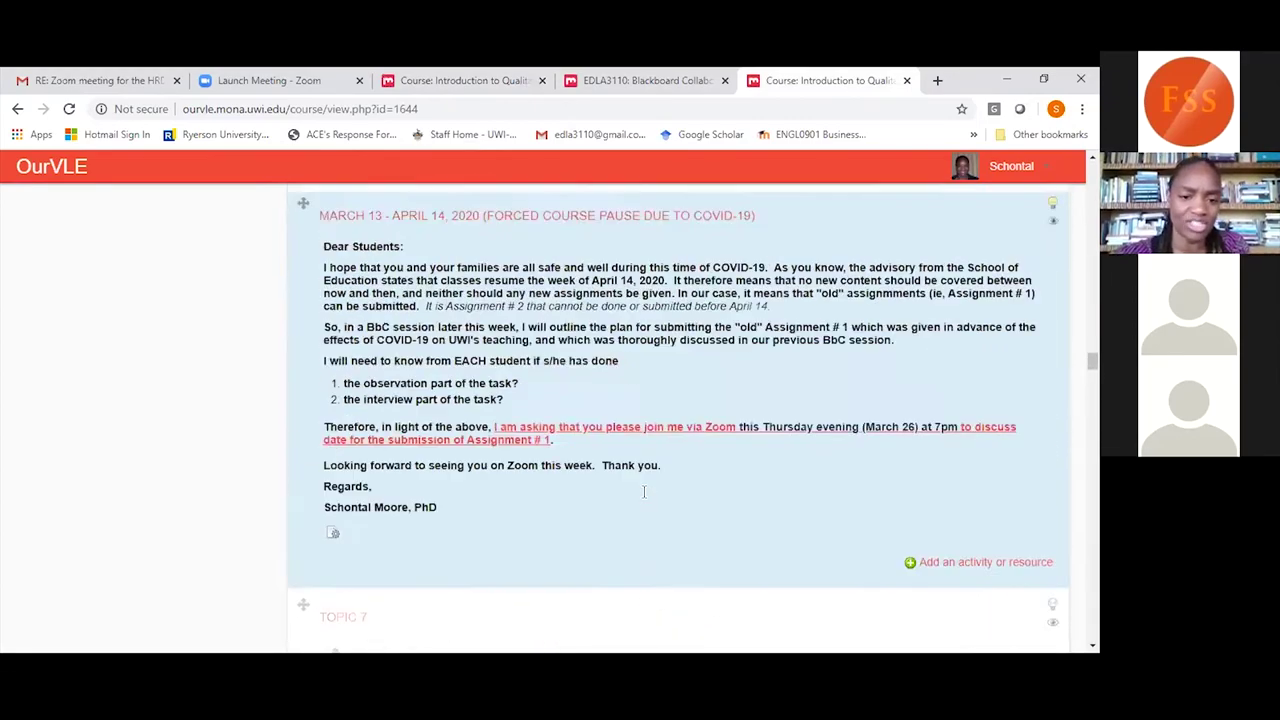
scroll(644, 491, up, 3)
scroll(644, 491, down, 2)
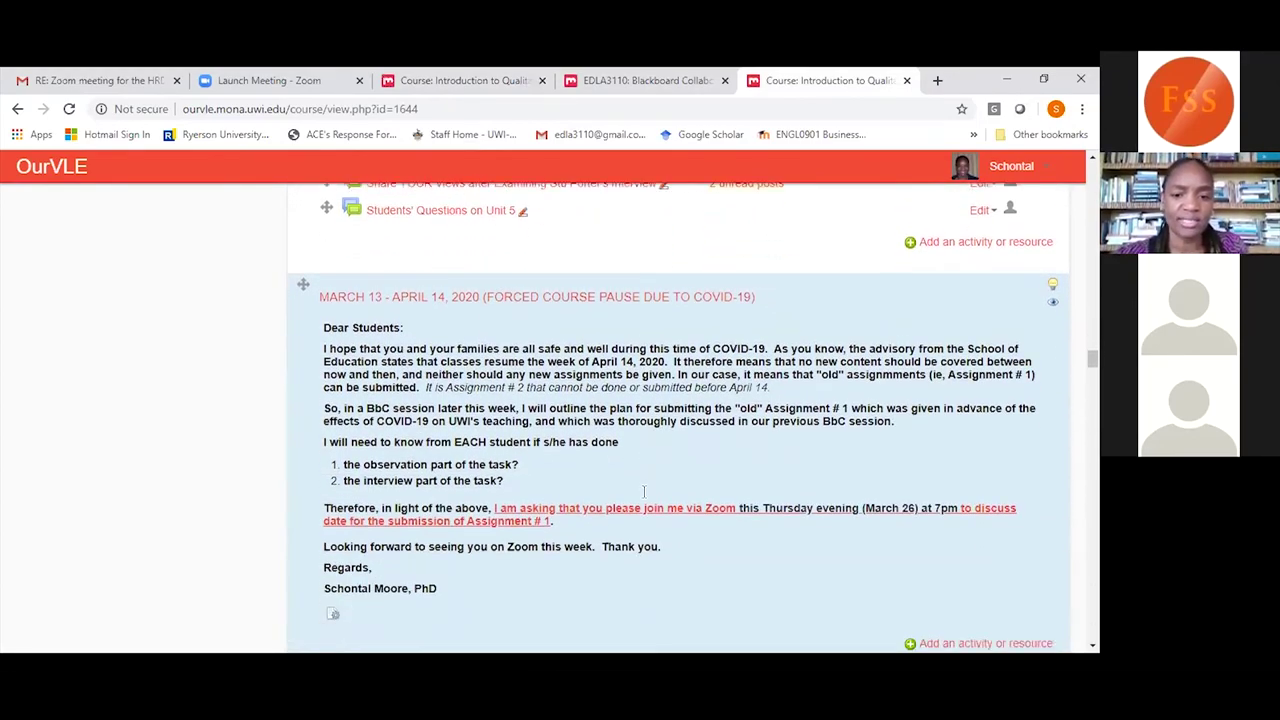
scroll(644, 491, down, 1)
scroll(644, 491, down, 1)
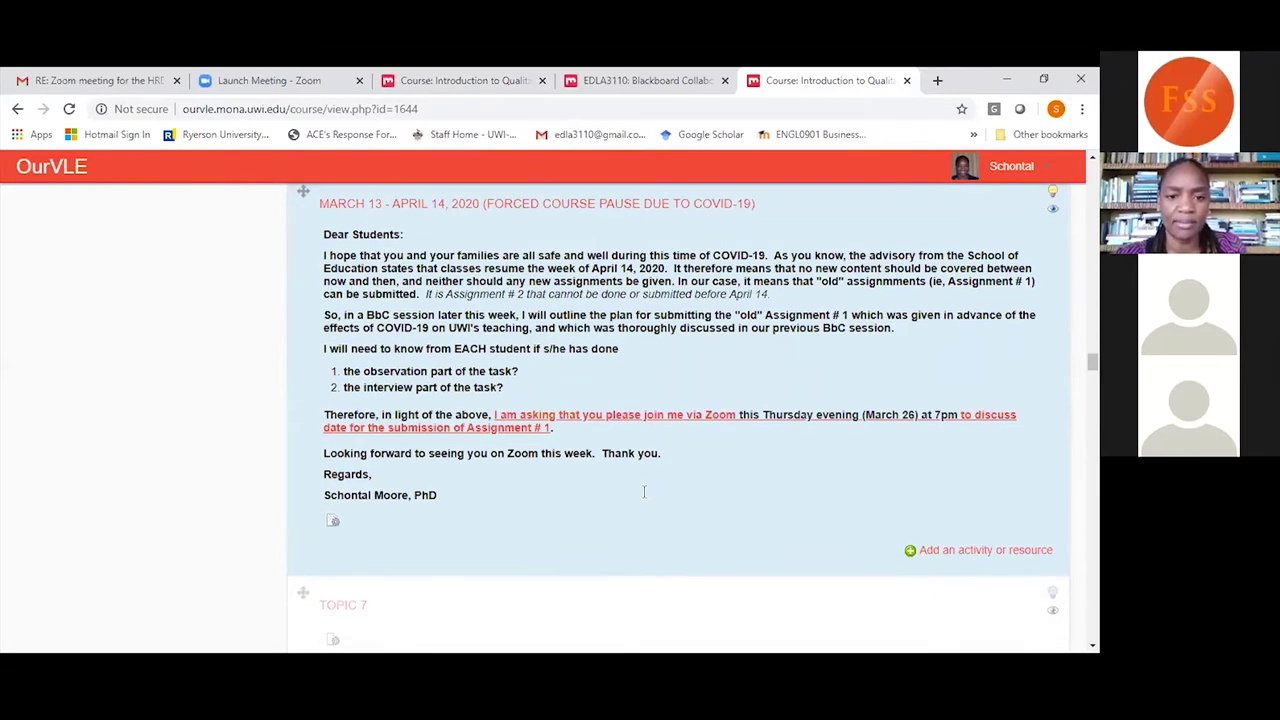
Make the hidden Topic 7 section visible and look over its resources and activities.
scroll(644, 491, down, 4)
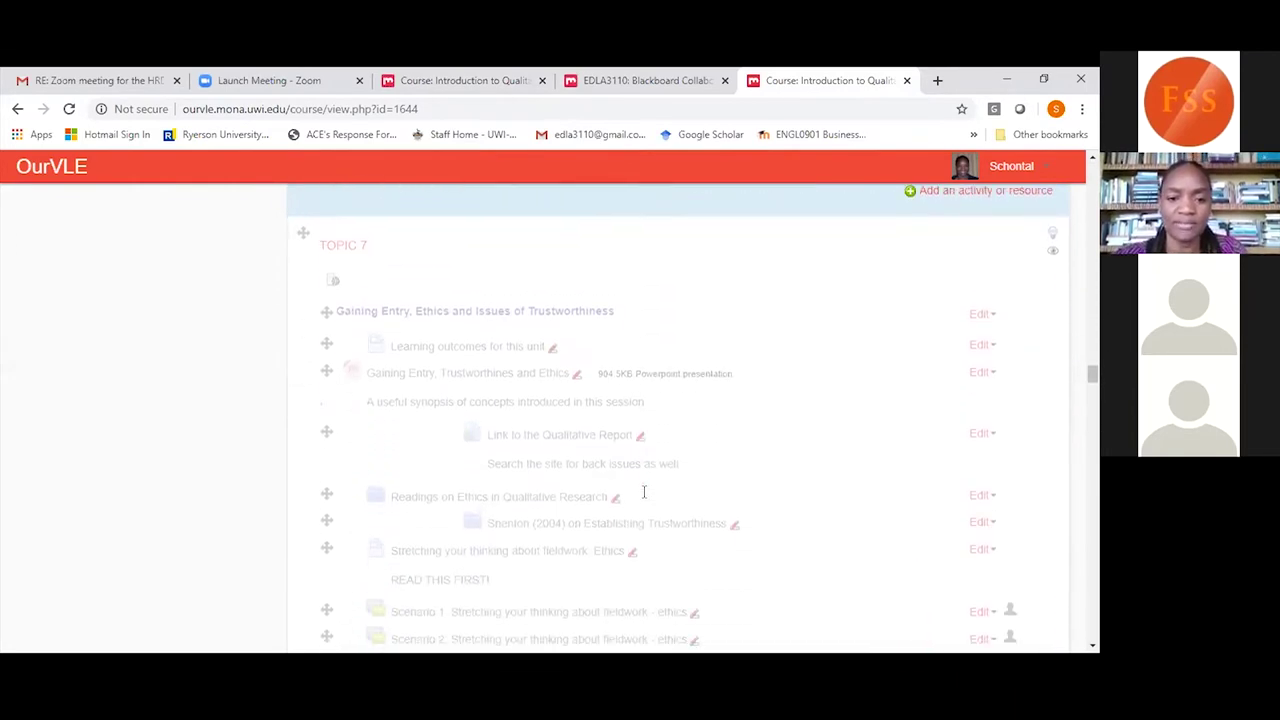
scroll(644, 491, down, 1)
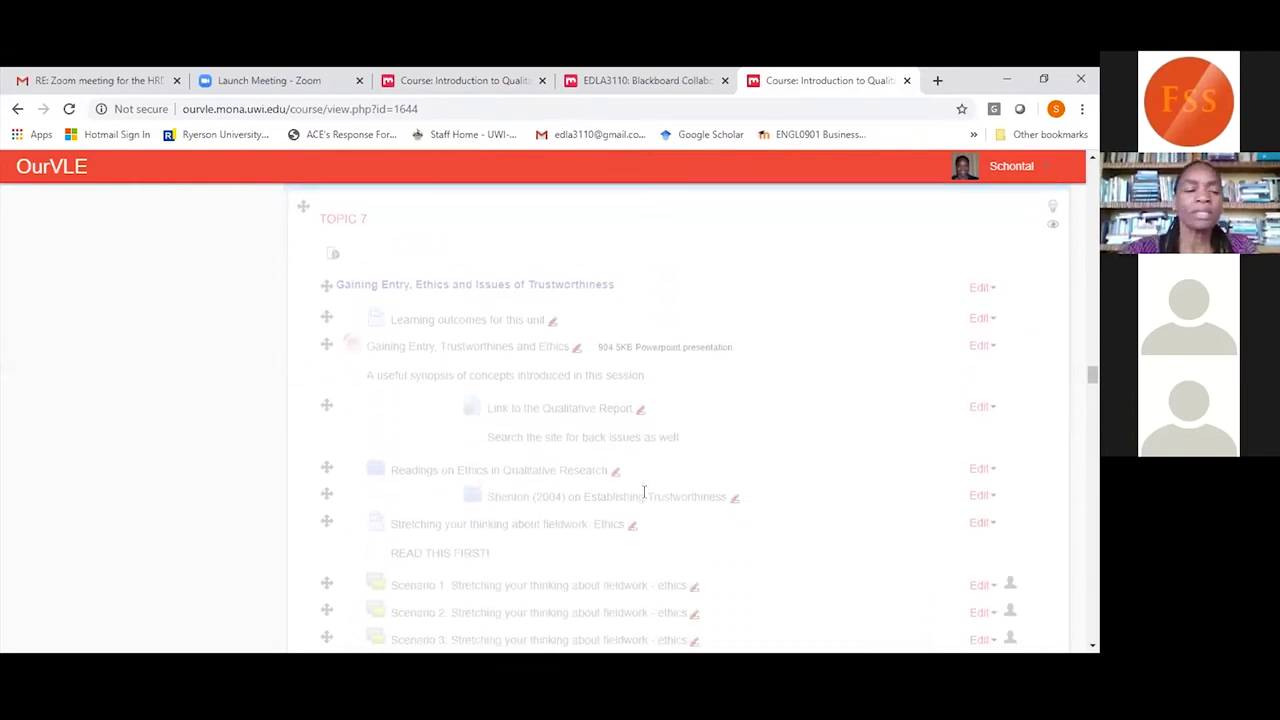
scroll(644, 491, down, 1)
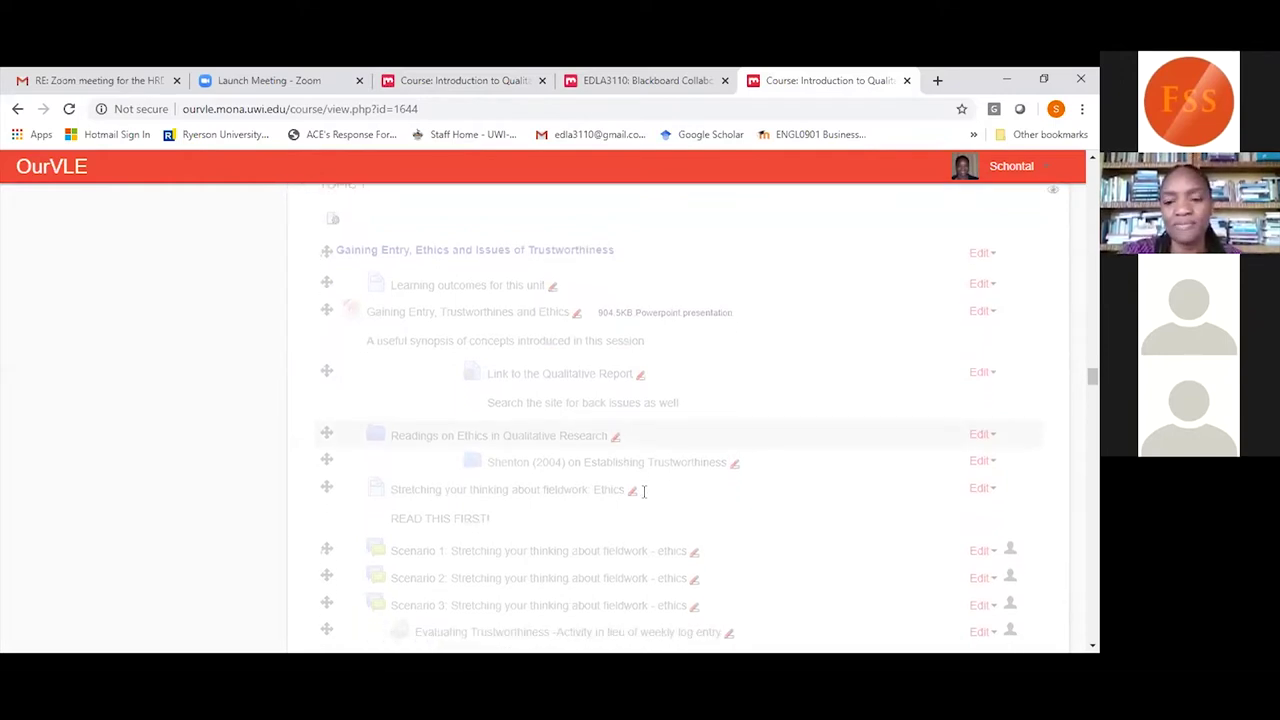
scroll(644, 491, up, 1)
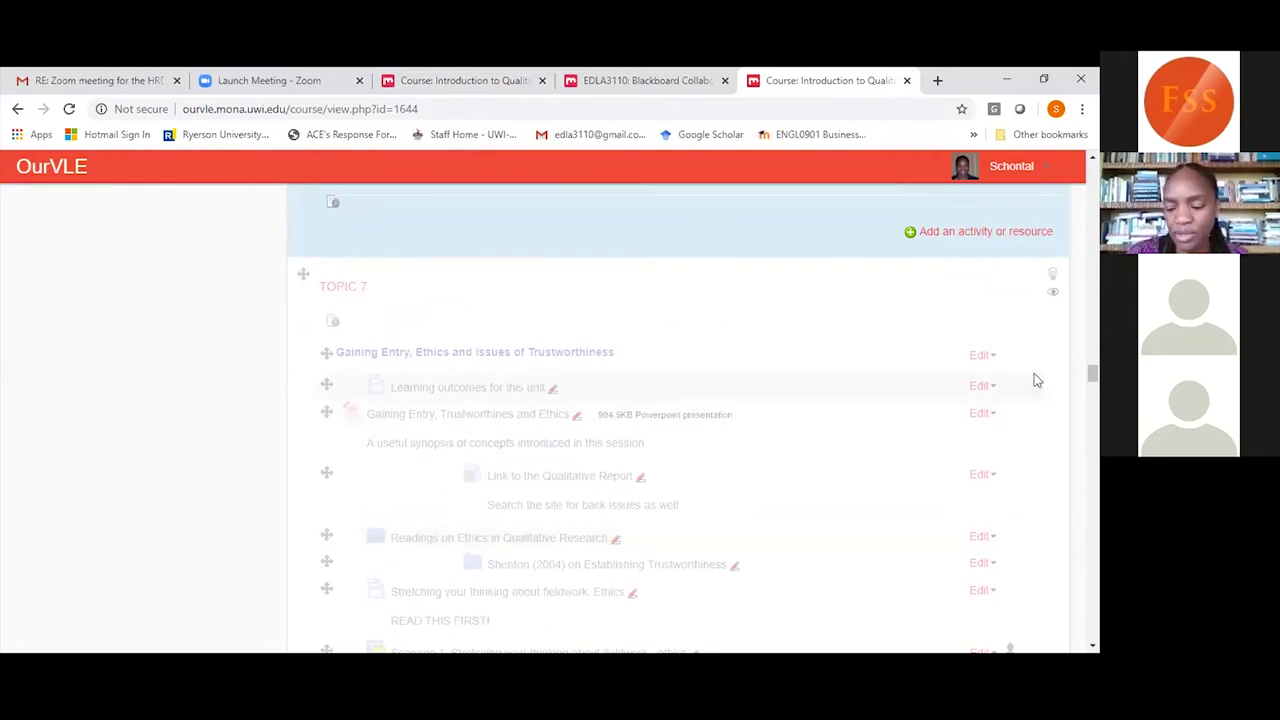
click(1054, 293)
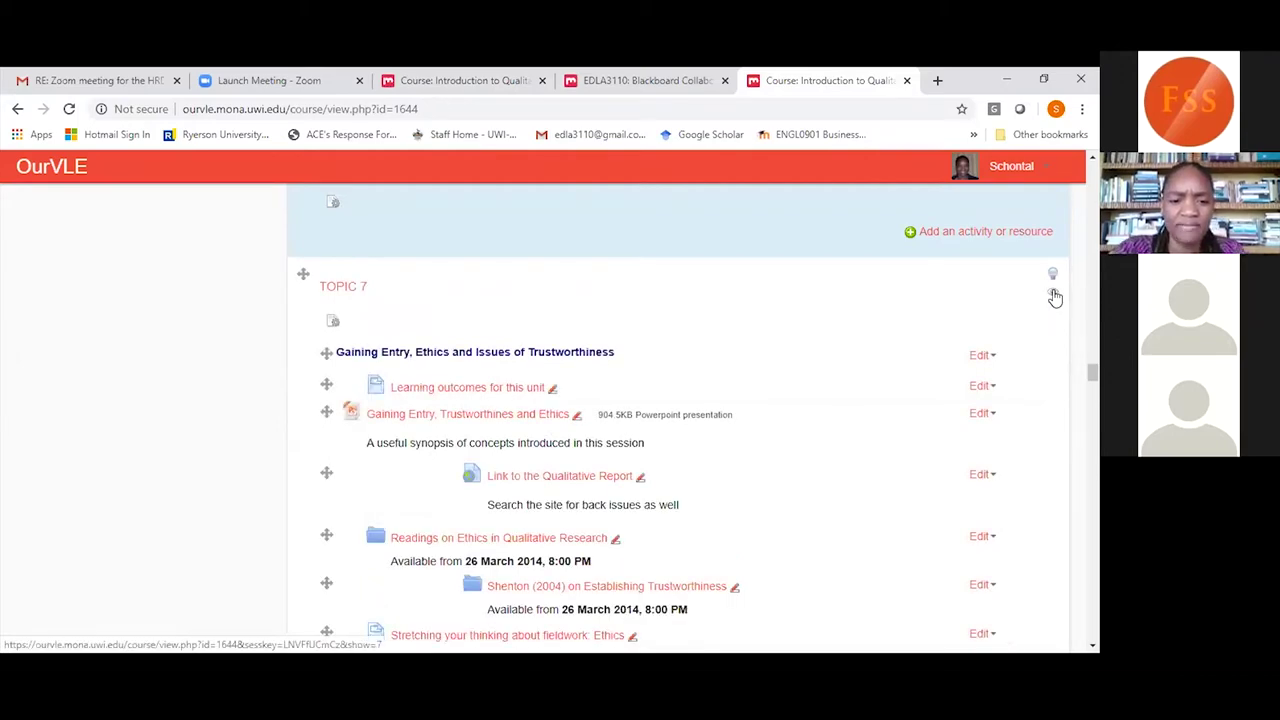
scroll(1055, 297, down, 1)
scroll(1055, 297, down, 2)
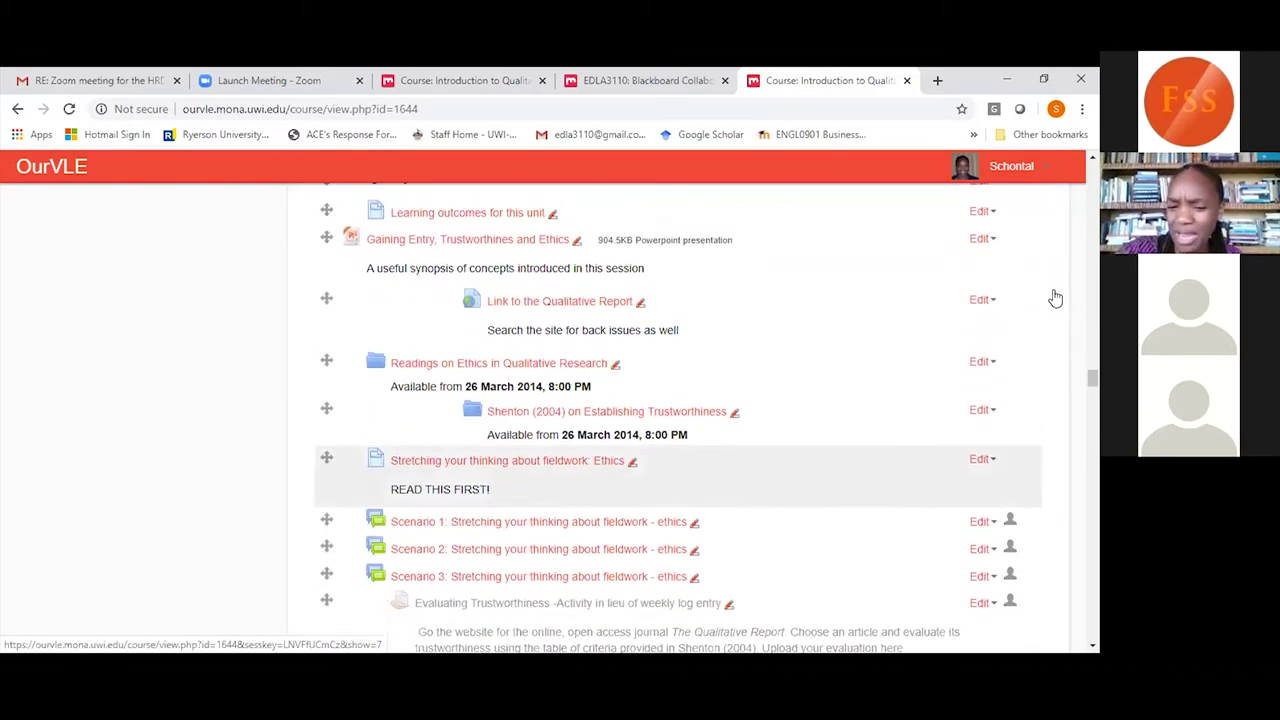
Show the hidden Evaluating Trustworthiness - Activity in lieu of weekly log entry assignment in Topic 7.
scroll(1055, 297, down, 1)
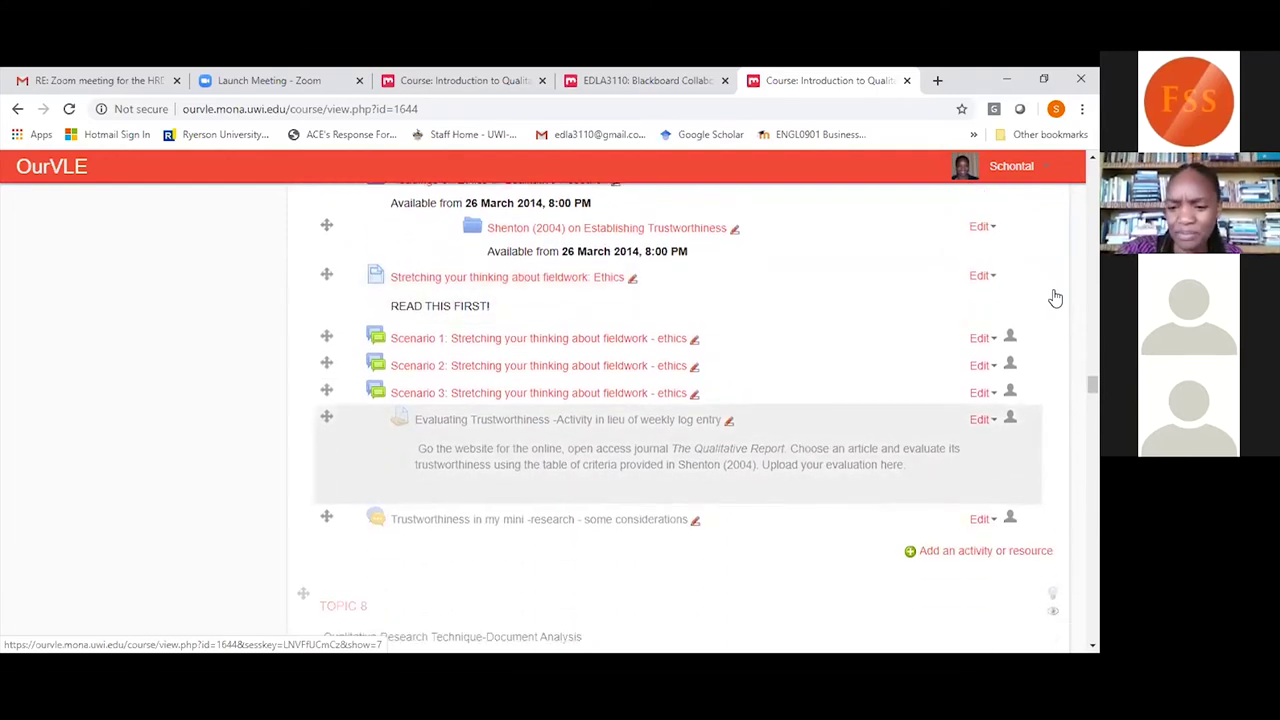
key(Return)
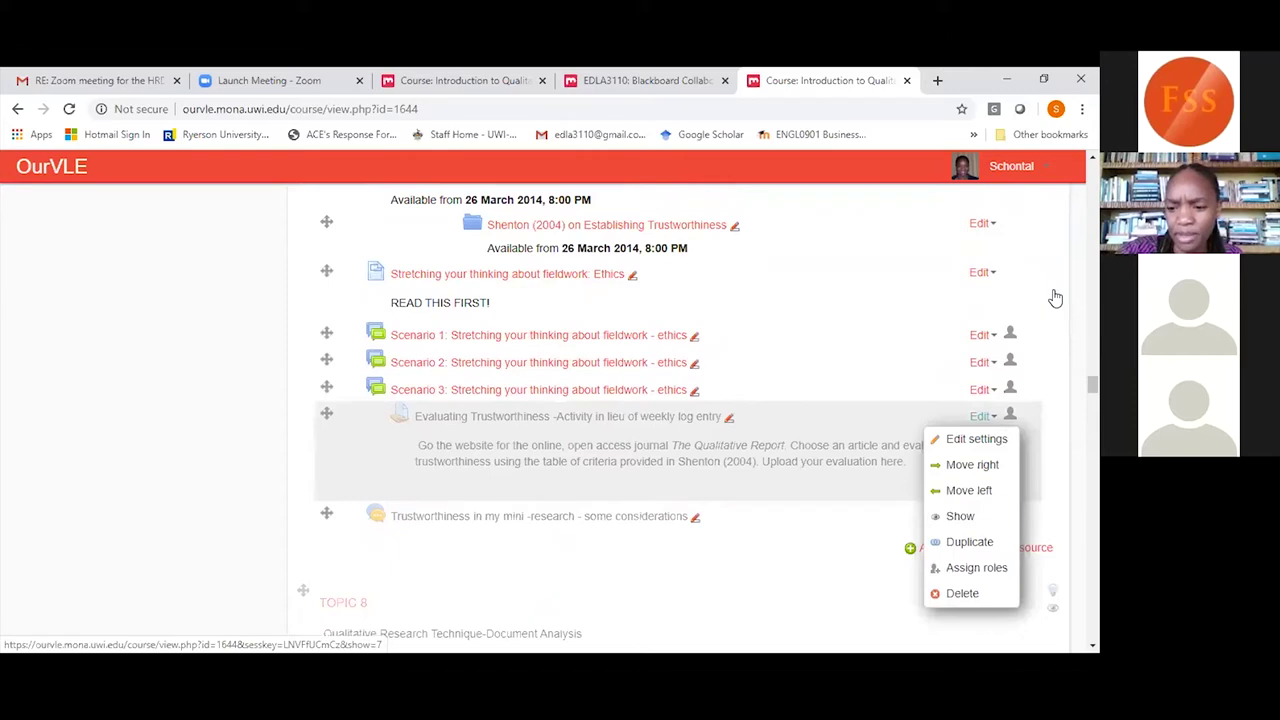
key(Escape)
scroll(1055, 297, down, 2)
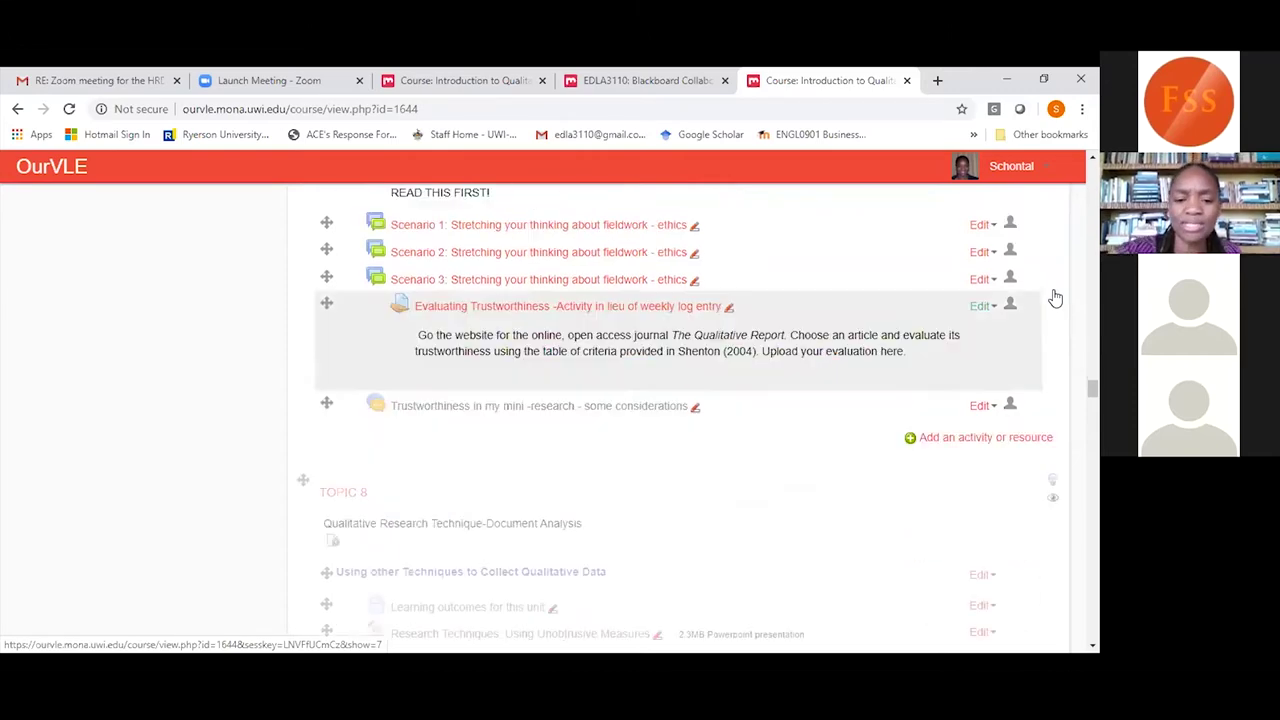
Review Topic 7, the March 9 - March 15, 2020 interviewing unit and the forced course pause section.
scroll(1055, 297, up, 4)
scroll(1055, 297, up, 3)
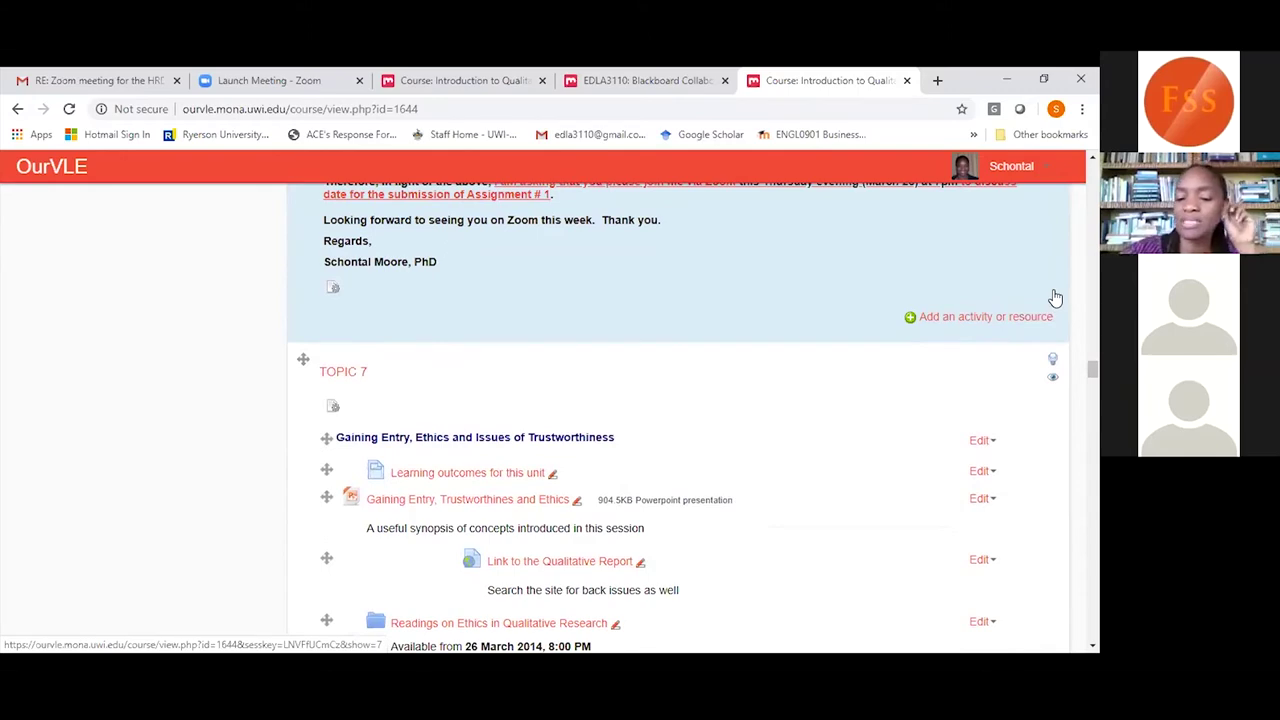
scroll(1055, 297, down, 2)
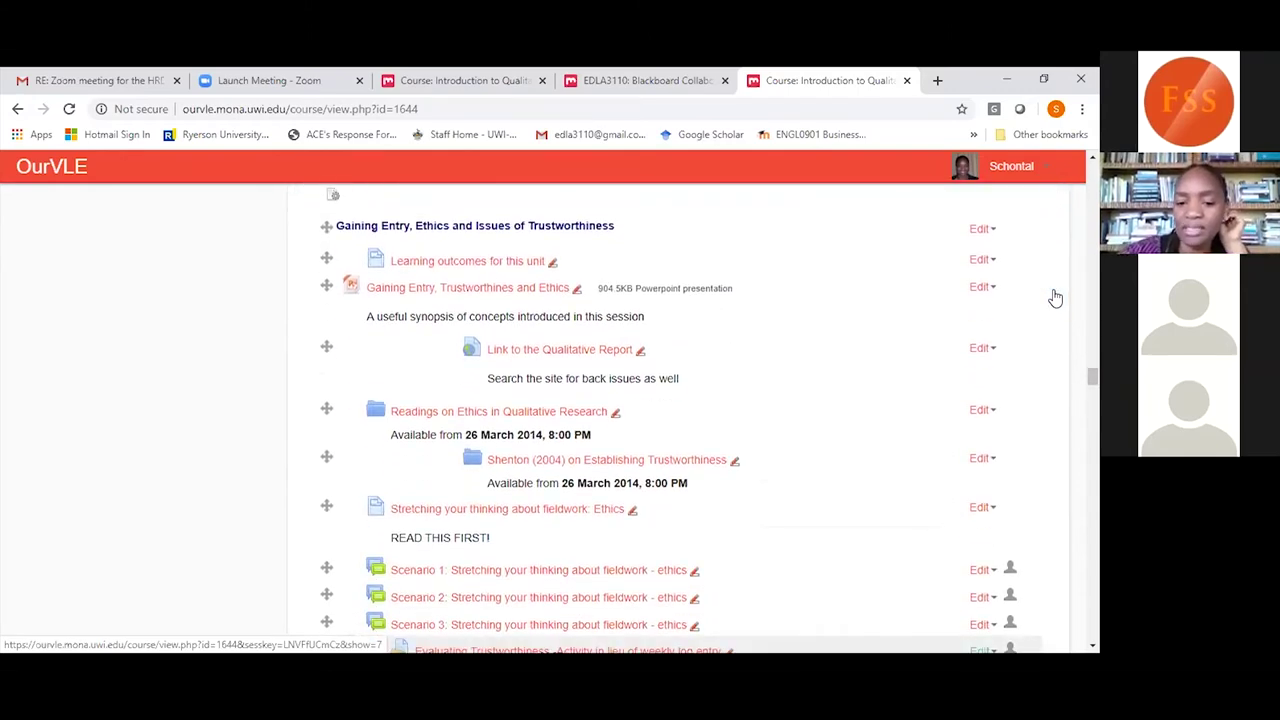
scroll(1055, 297, up, 7)
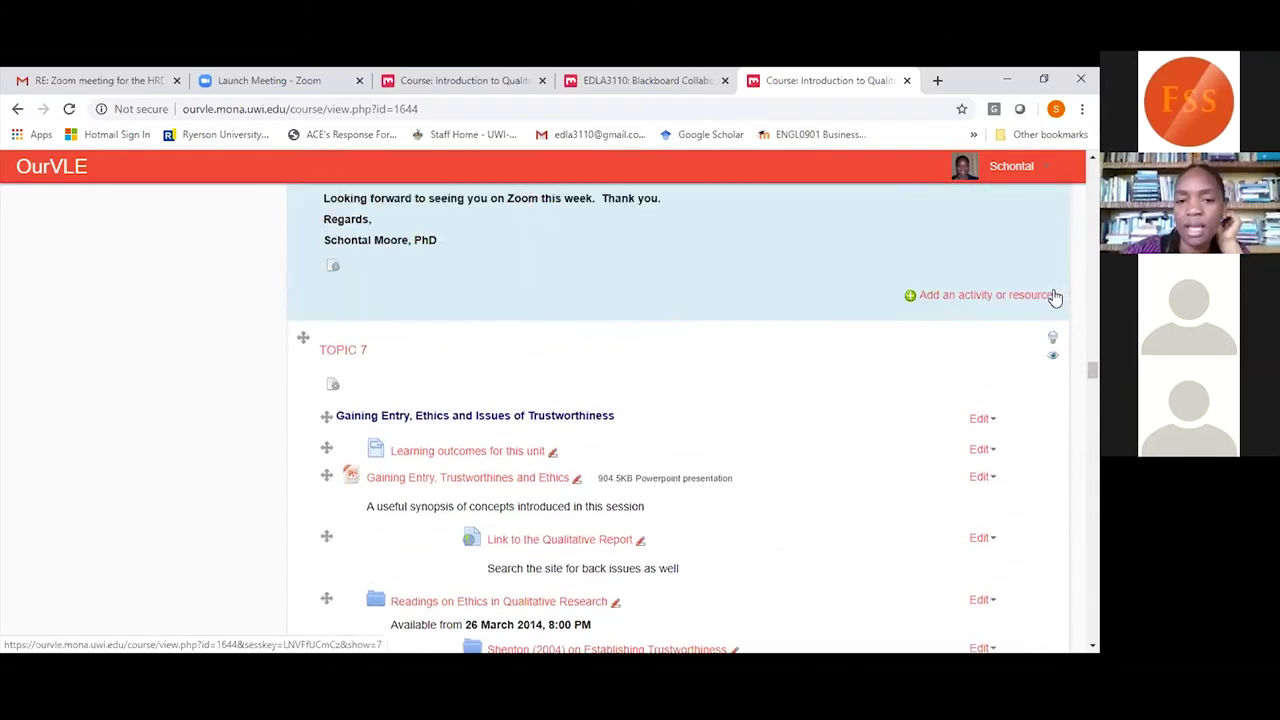
scroll(1055, 297, up, 4)
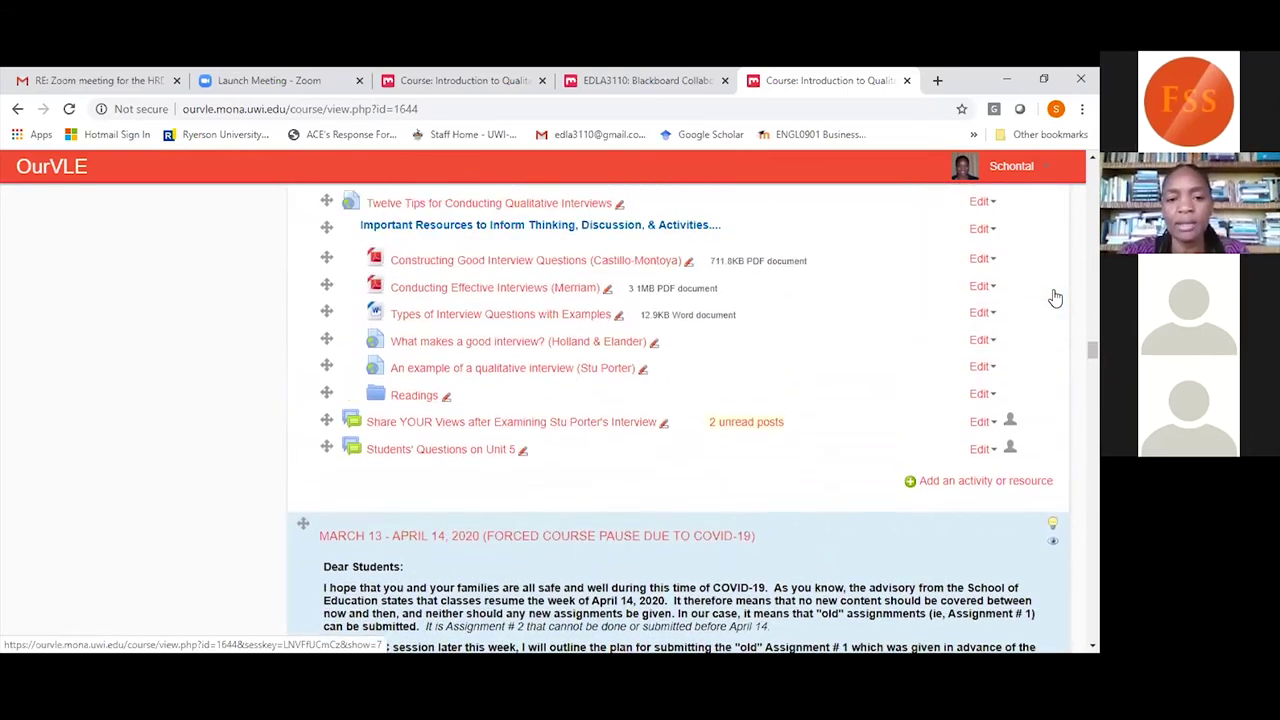
scroll(1055, 297, up, 2)
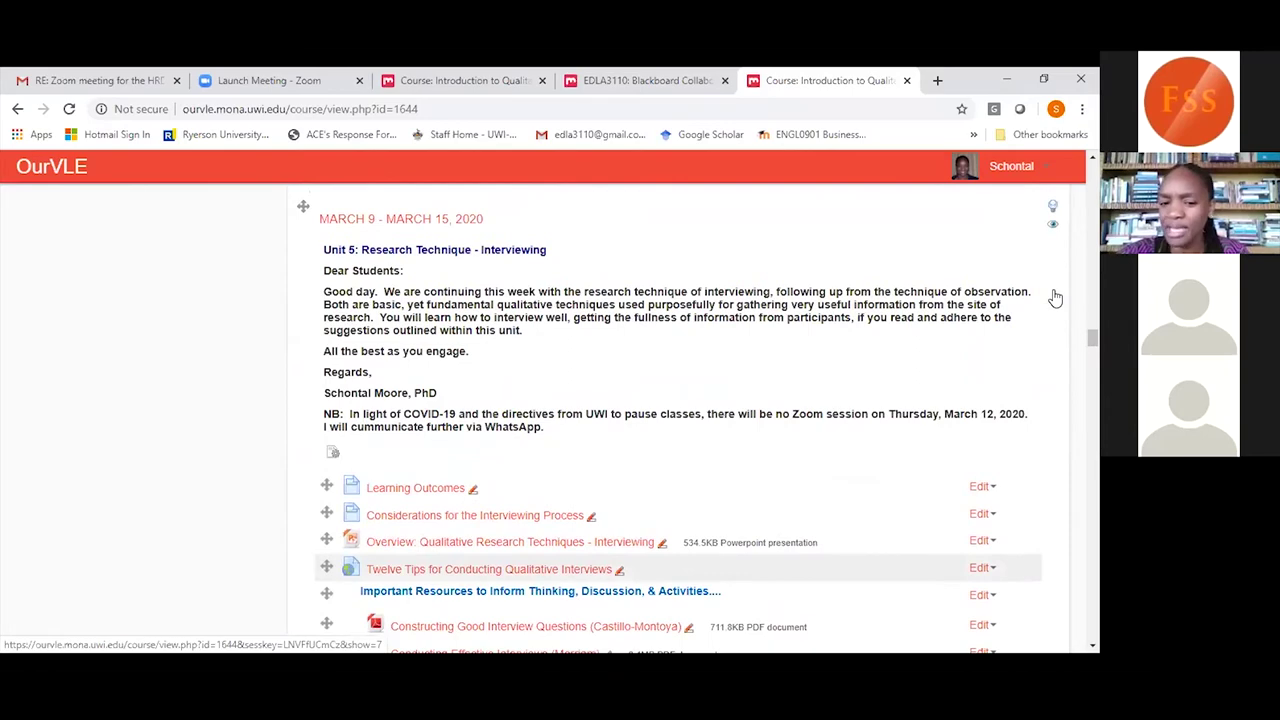
scroll(1055, 297, down, 3)
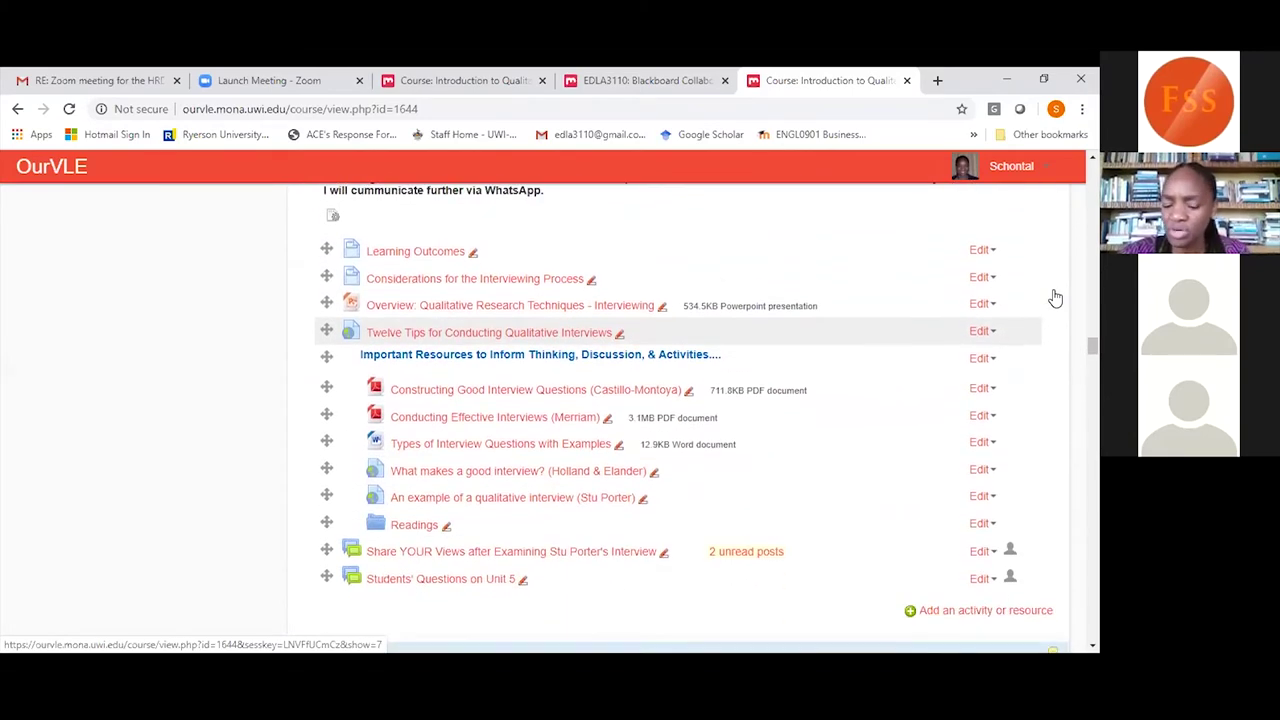
scroll(1055, 297, down, 3)
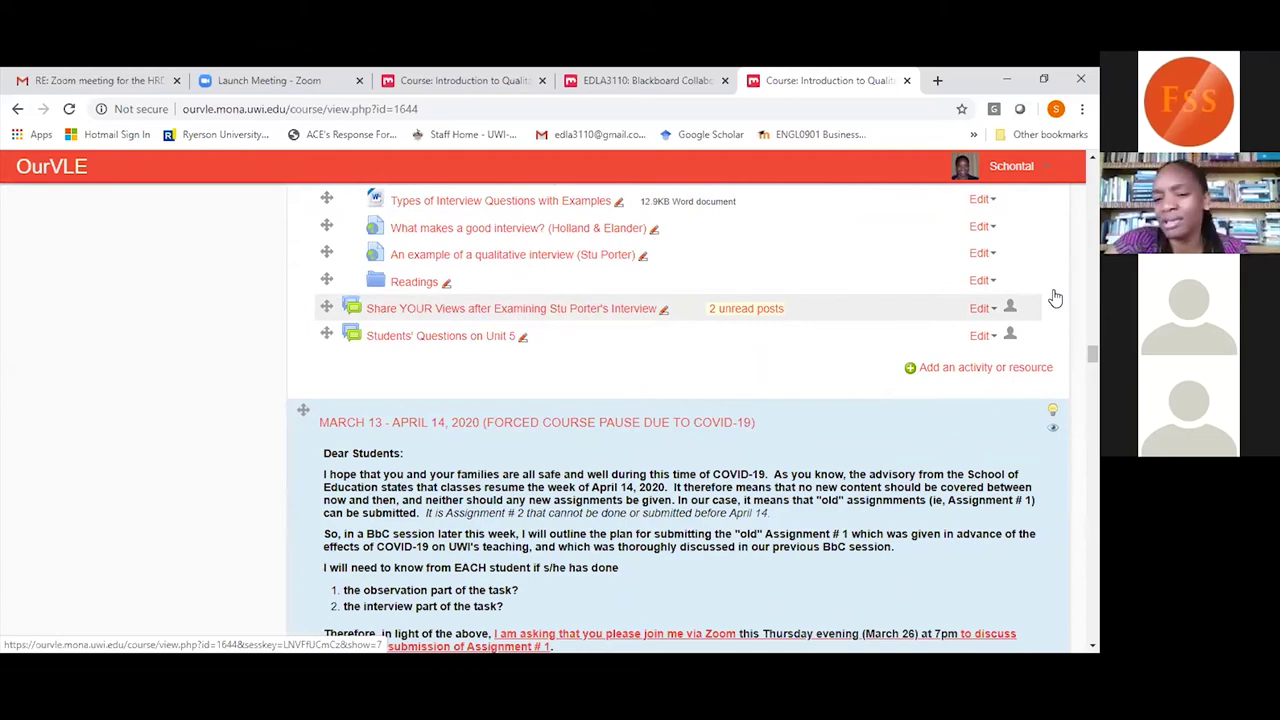
scroll(1055, 297, down, 4)
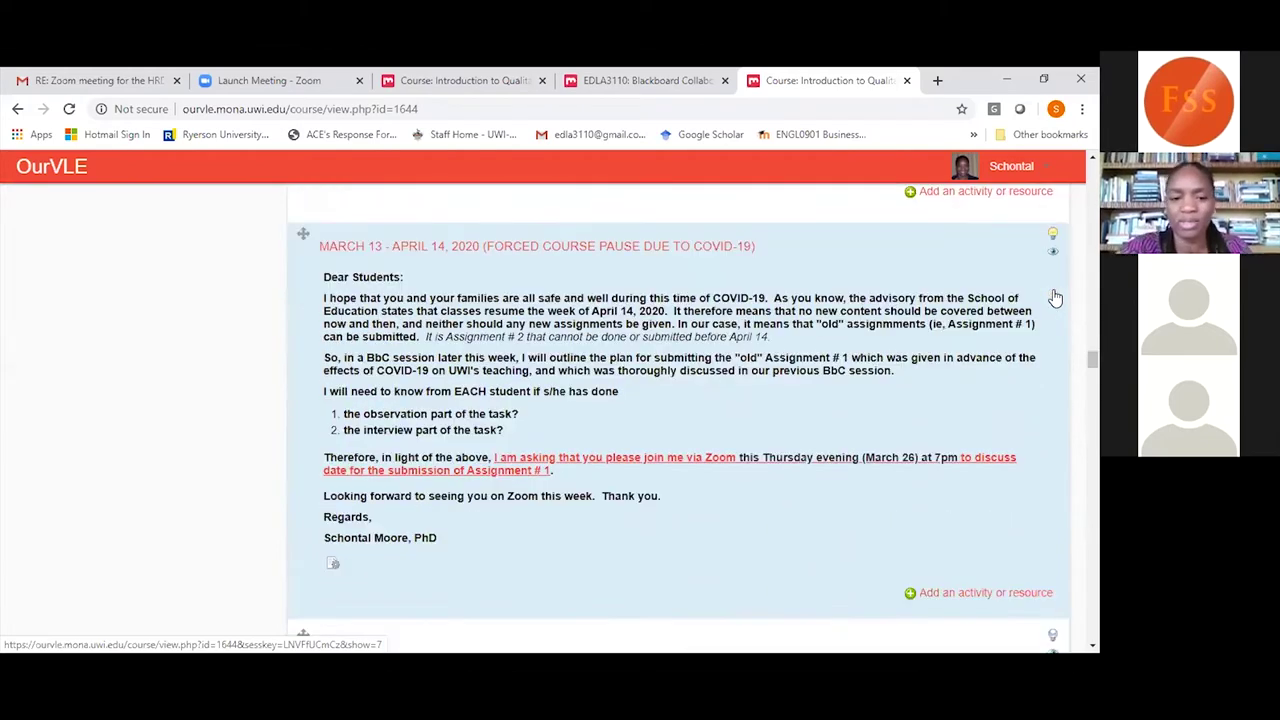
scroll(1055, 297, down, 1)
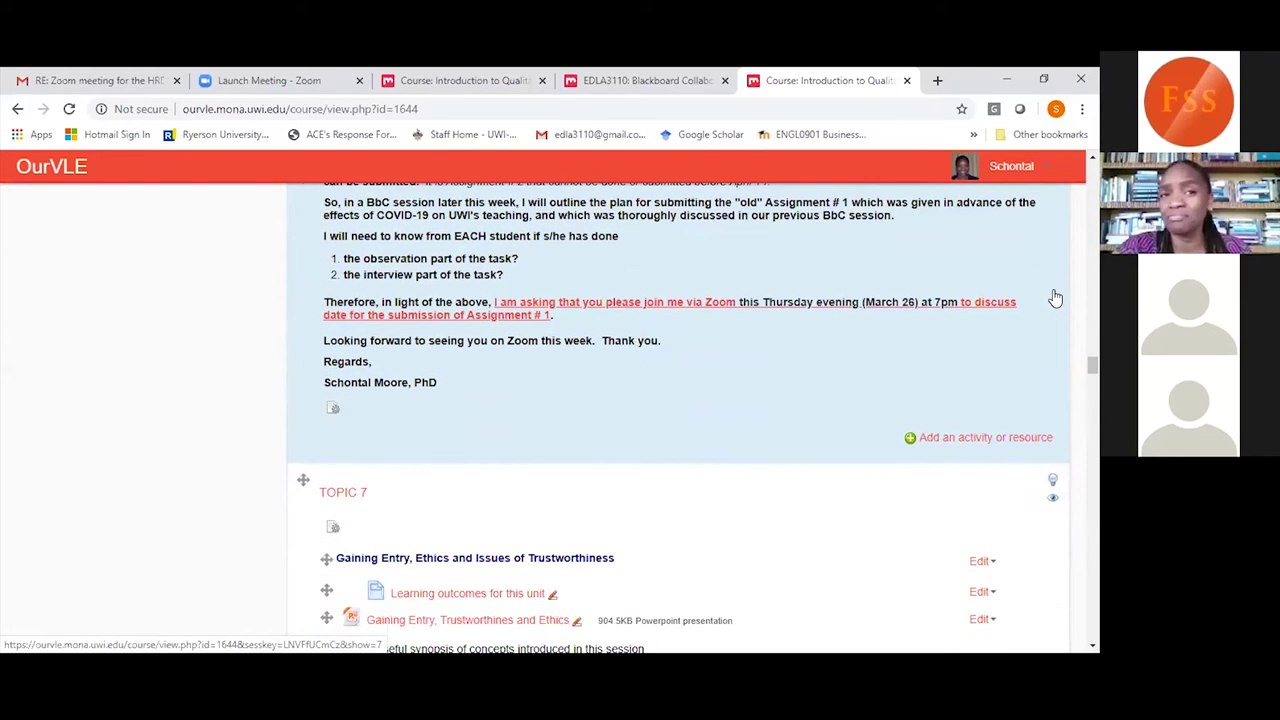
Open the Readings on Ethics in Qualitative Research folder in Topic 7 to view its files, and return to the course page.
scroll(1055, 297, down, 4)
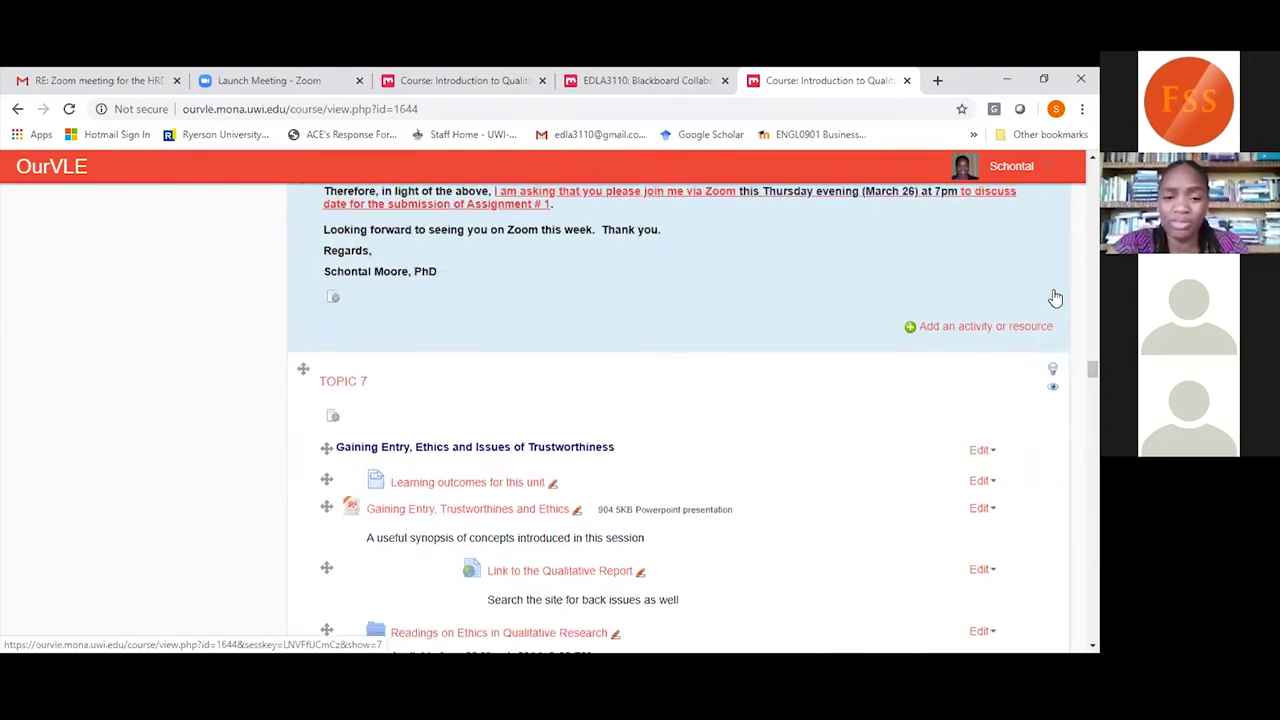
scroll(1055, 297, down, 1)
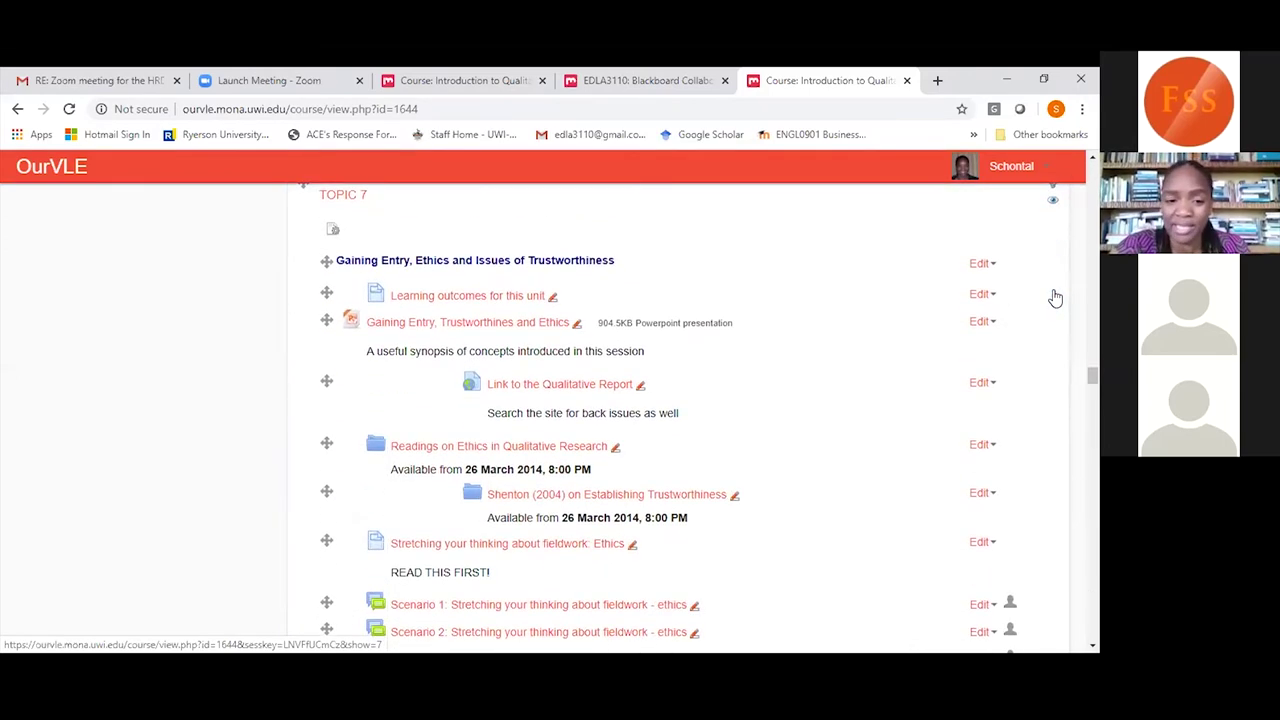
scroll(1055, 297, down, 3)
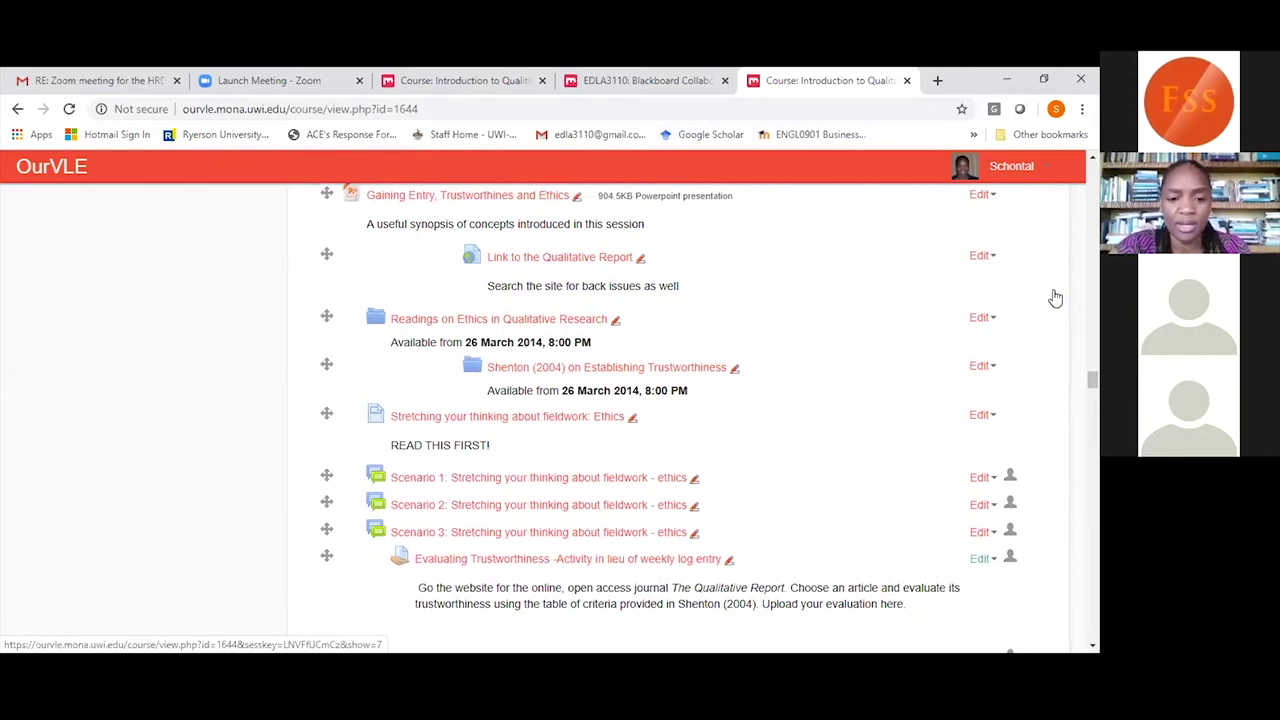
scroll(1055, 297, up, 2)
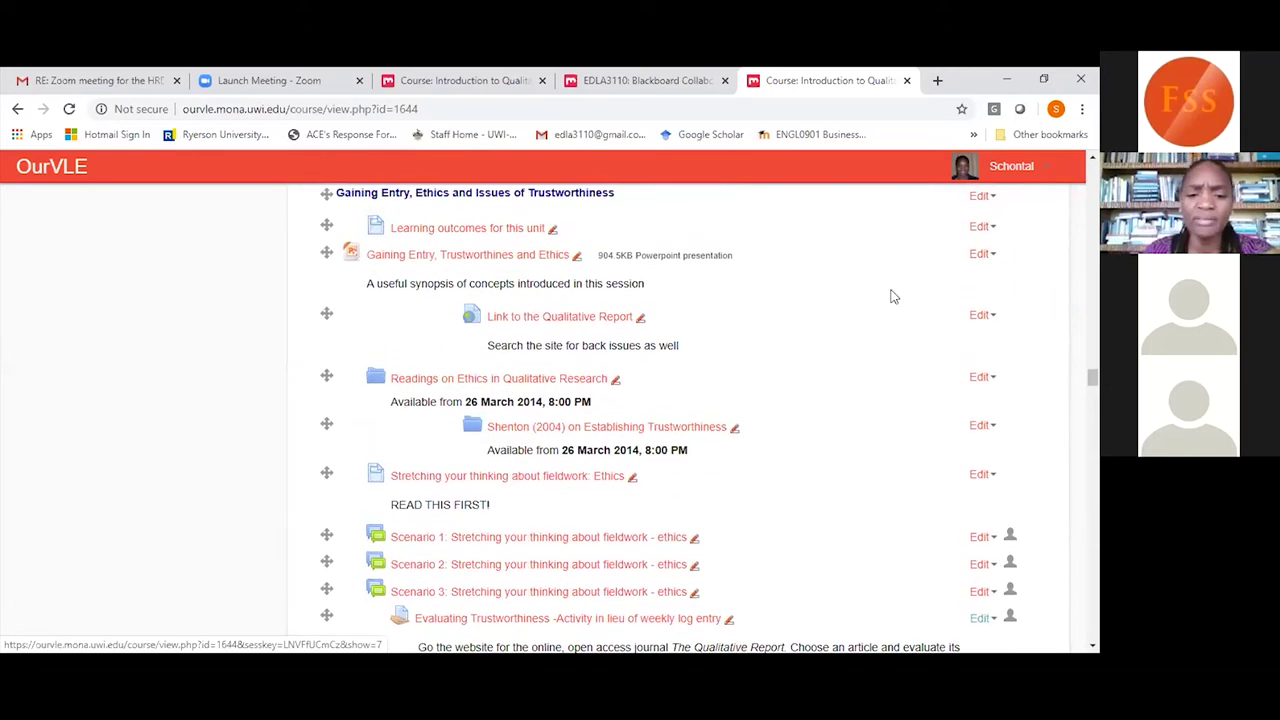
click(462, 381)
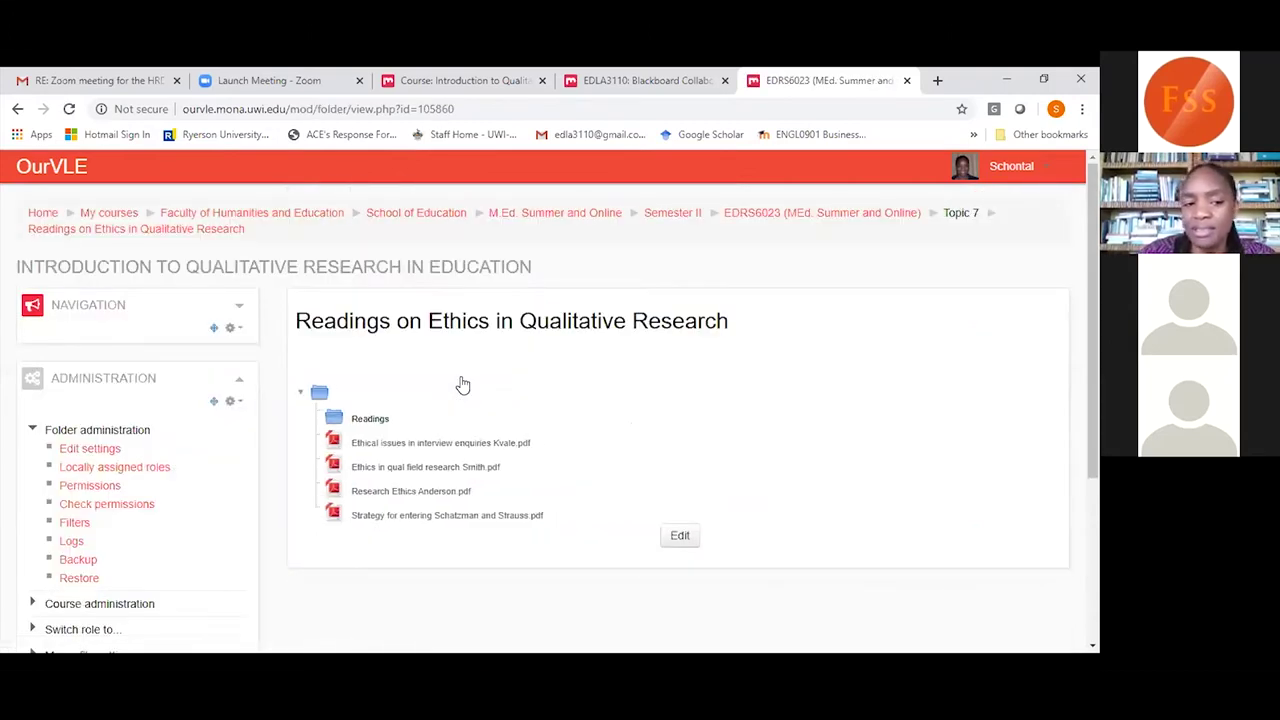
click(17, 110)
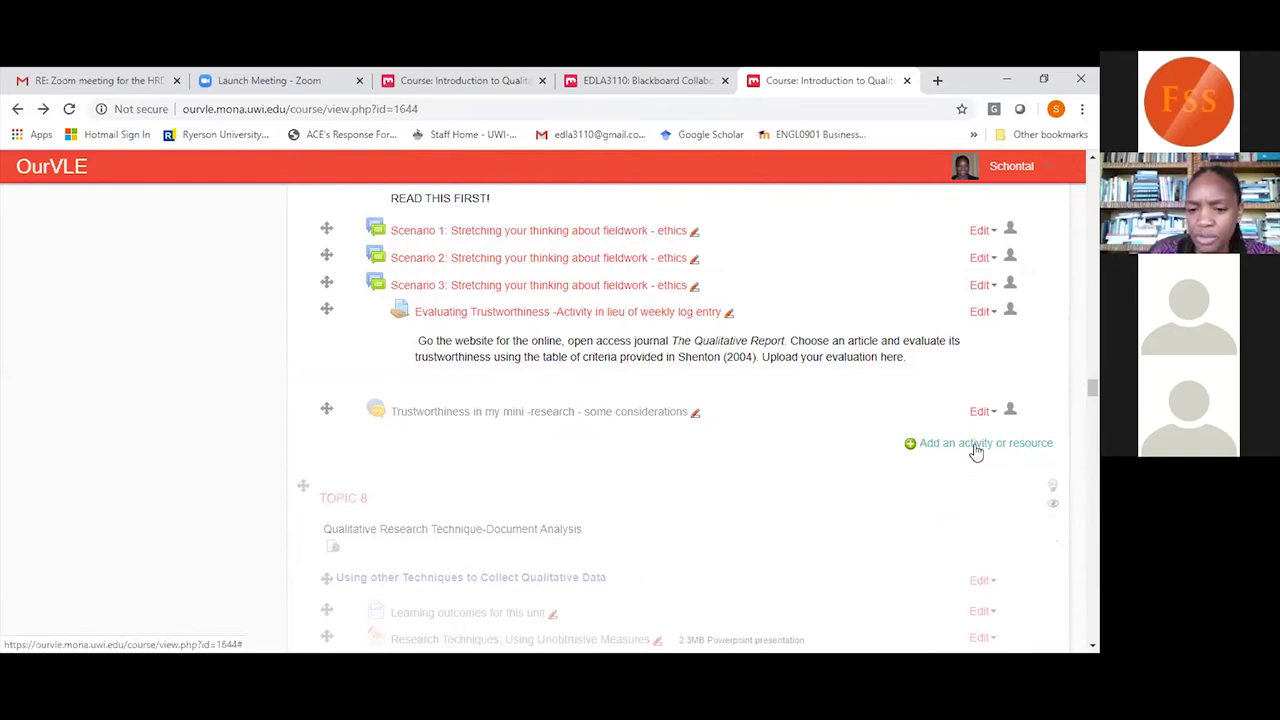
Make the hidden Topic 8 section on document analysis visible.
scroll(976, 452, down, 2)
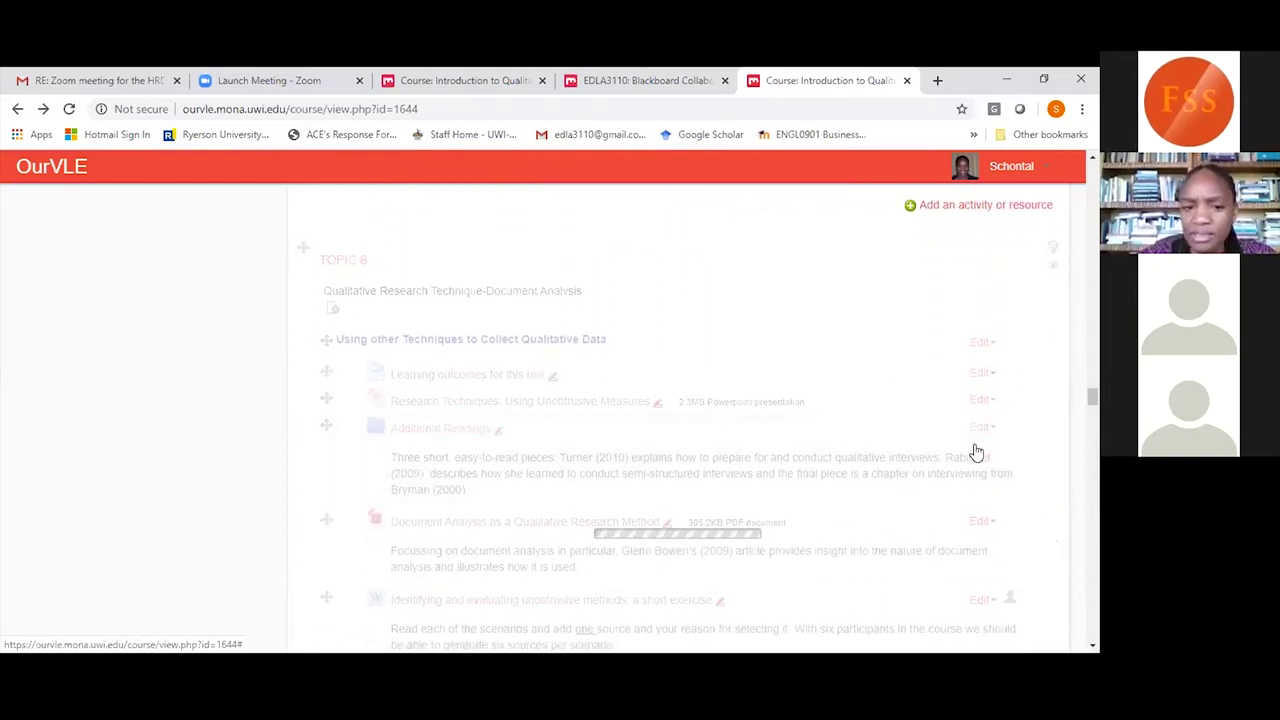
scroll(976, 452, down, 1)
scroll(976, 452, down, 2)
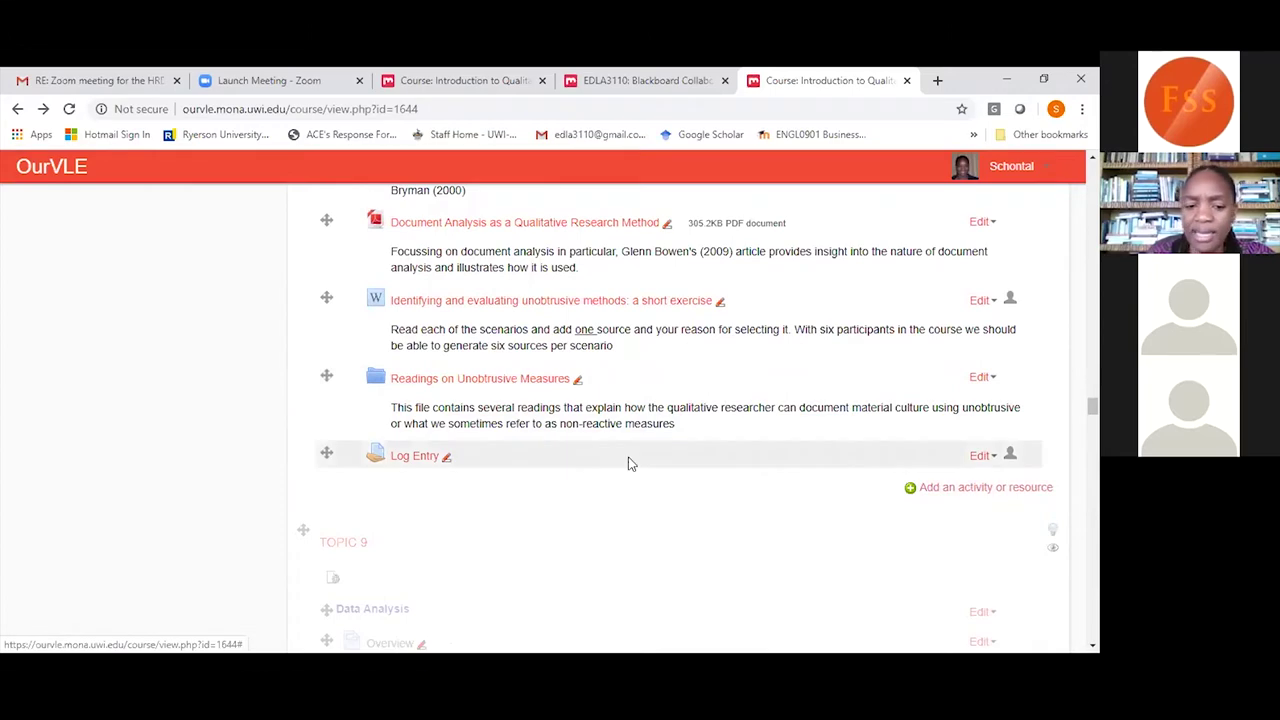
Make the first hidden Topic 9 section, Data Analysis, visible and look over its resources and activities.
scroll(629, 463, down, 1)
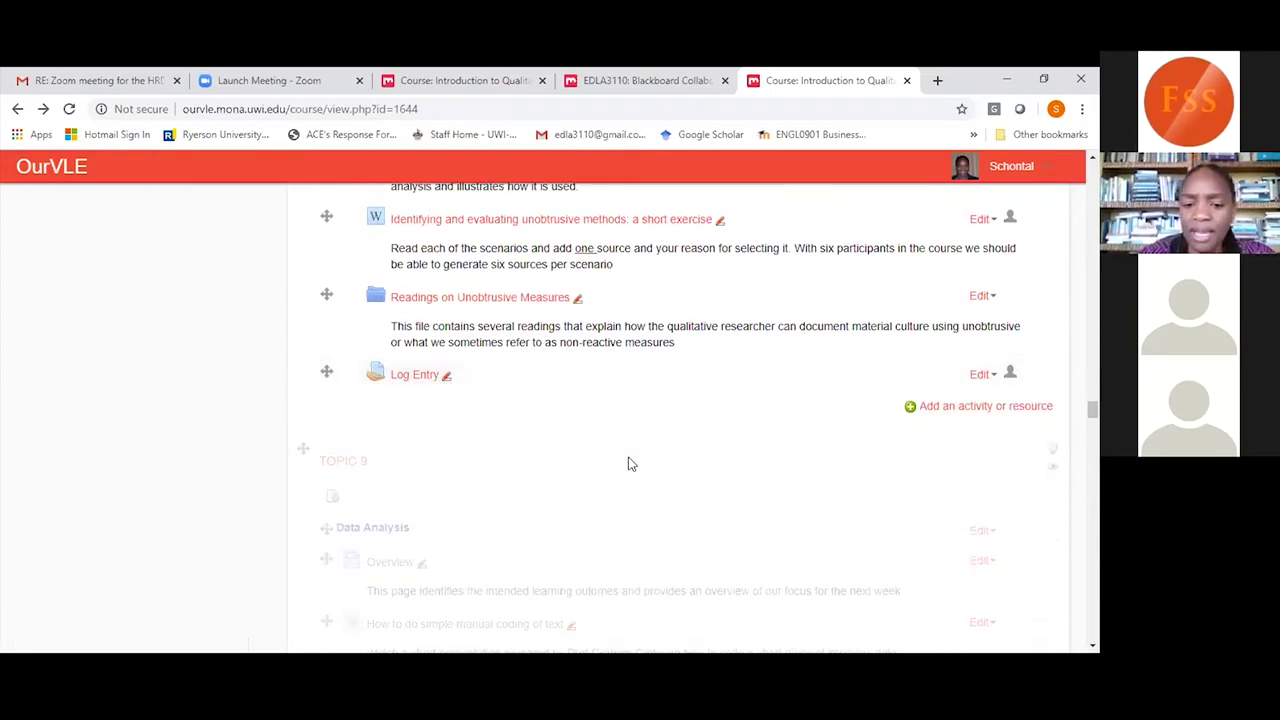
scroll(629, 463, down, 5)
scroll(629, 463, down, 3)
scroll(629, 463, up, 1)
scroll(629, 463, down, 1)
scroll(629, 463, down, 10)
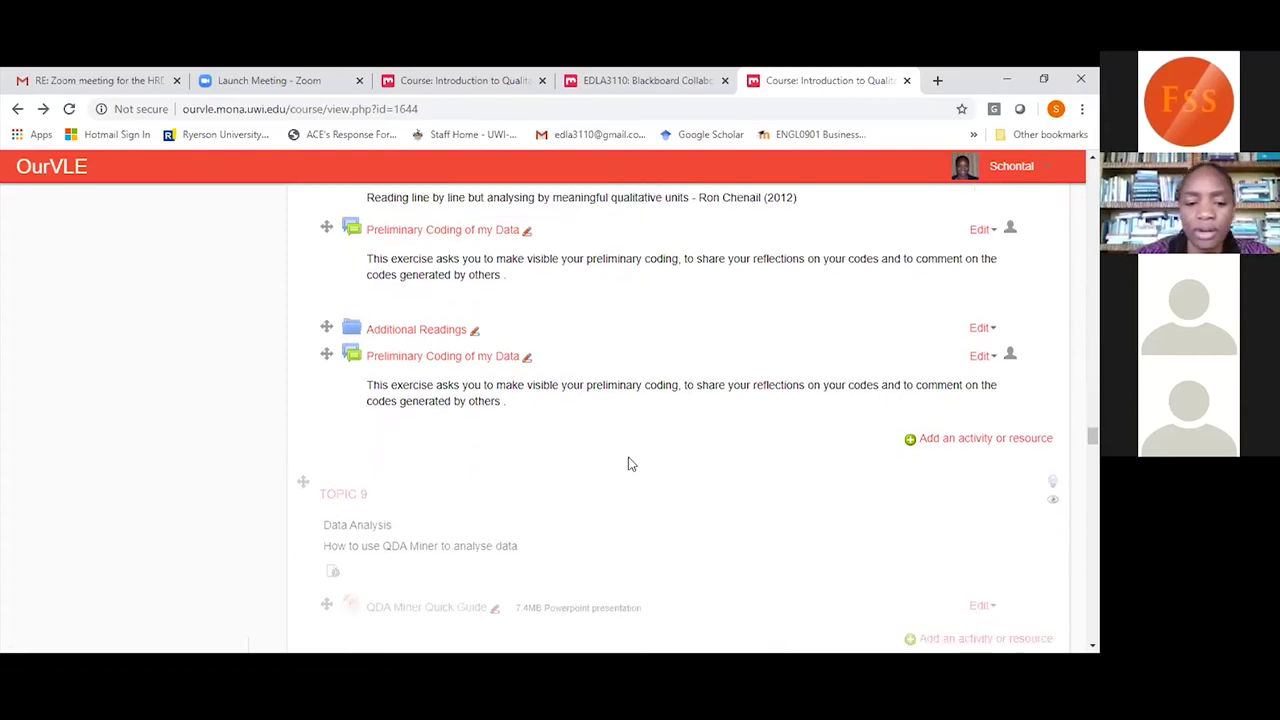
Look through the remaining hidden sections down to Topic 20 Archives and return to the Topic 7 resources.
scroll(630, 463, down, 15)
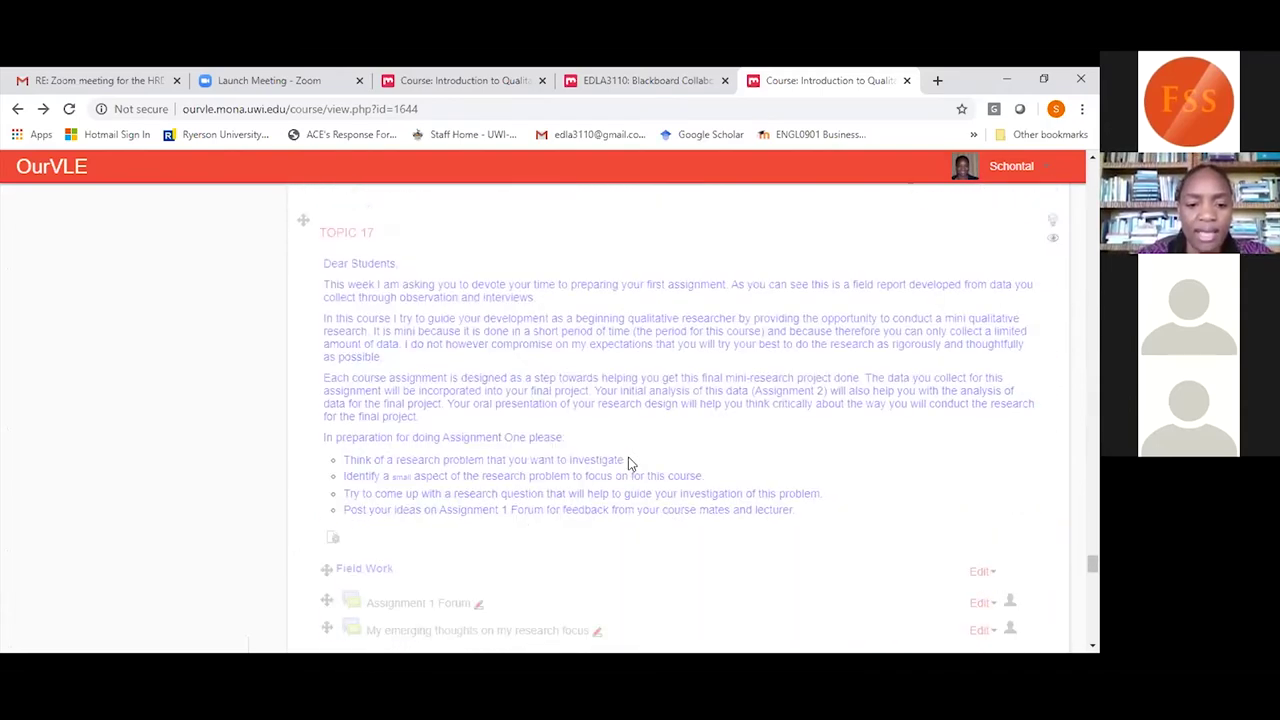
scroll(630, 463, down, 5)
scroll(630, 463, up, 3)
scroll(630, 463, up, 10)
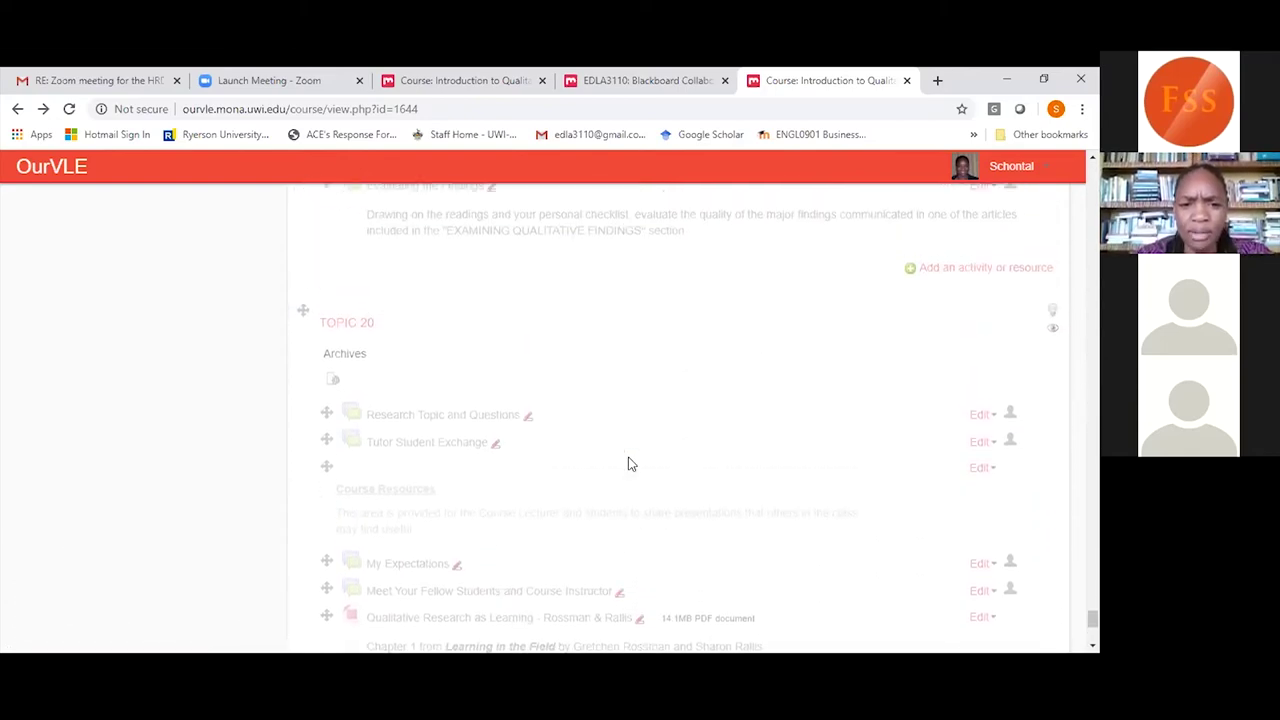
scroll(630, 463, up, 10)
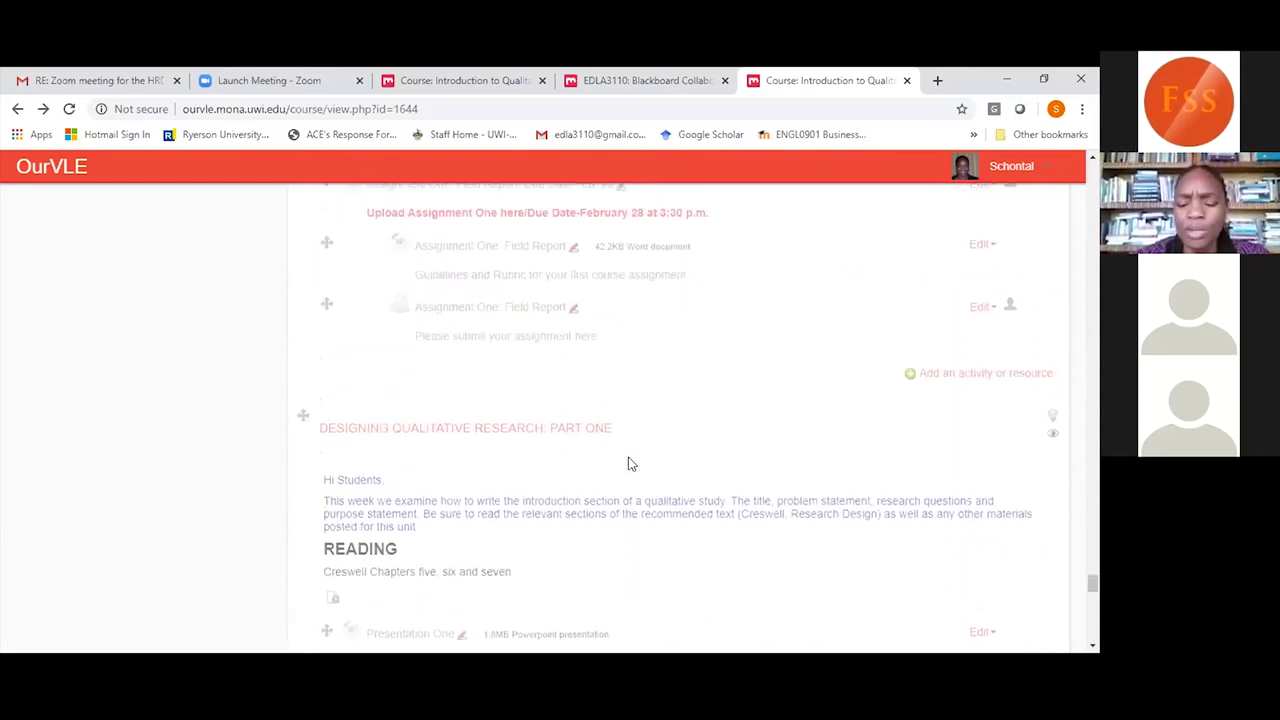
scroll(630, 463, up, 10)
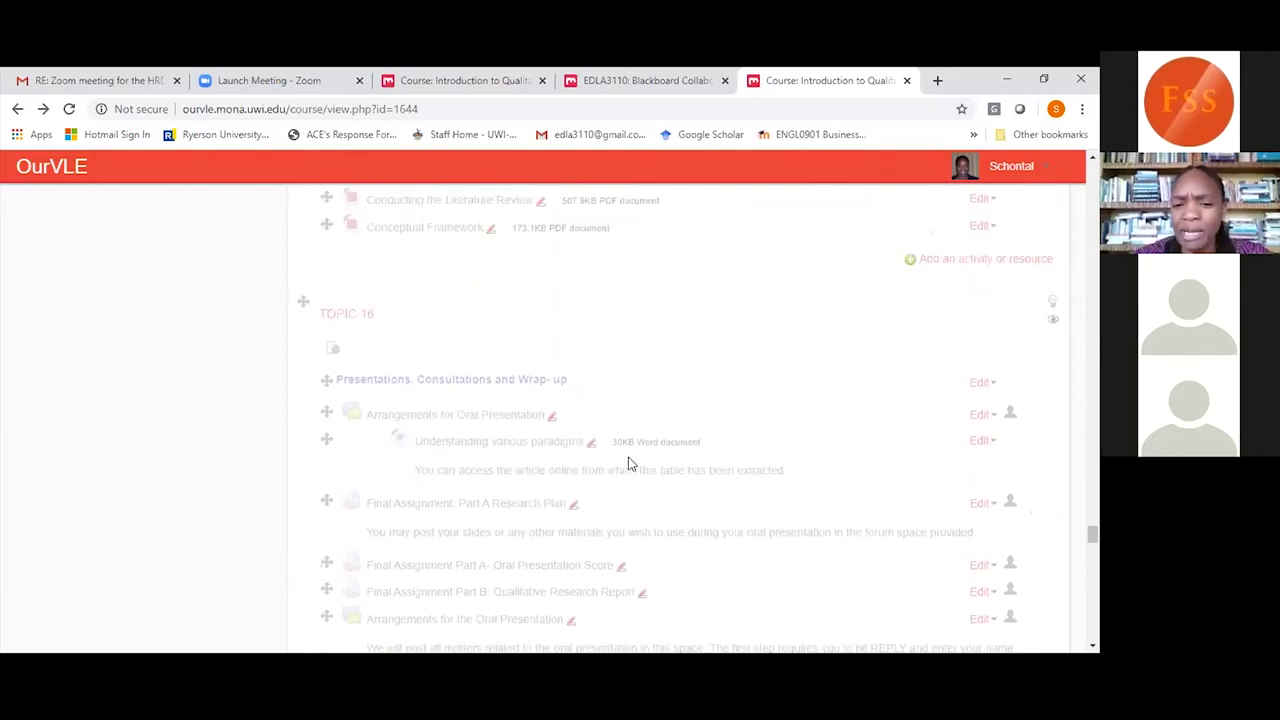
scroll(630, 463, up, 10)
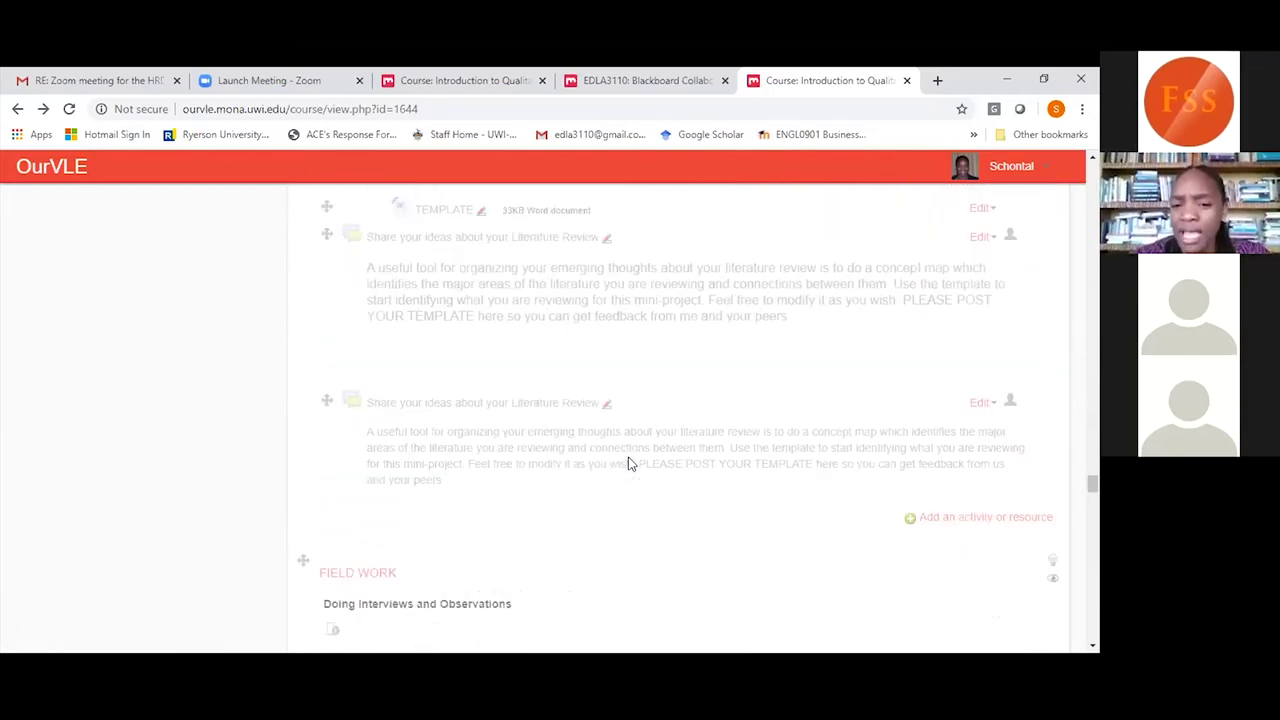
scroll(630, 463, up, 10)
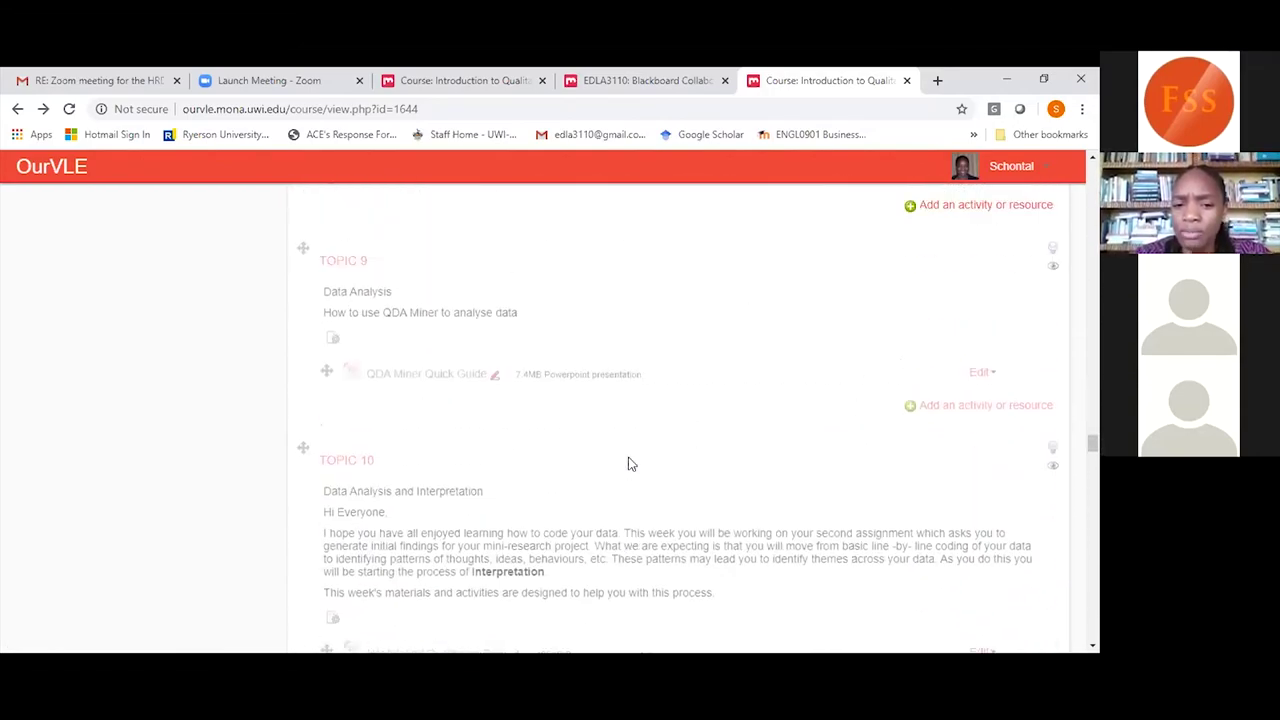
scroll(630, 463, up, 10)
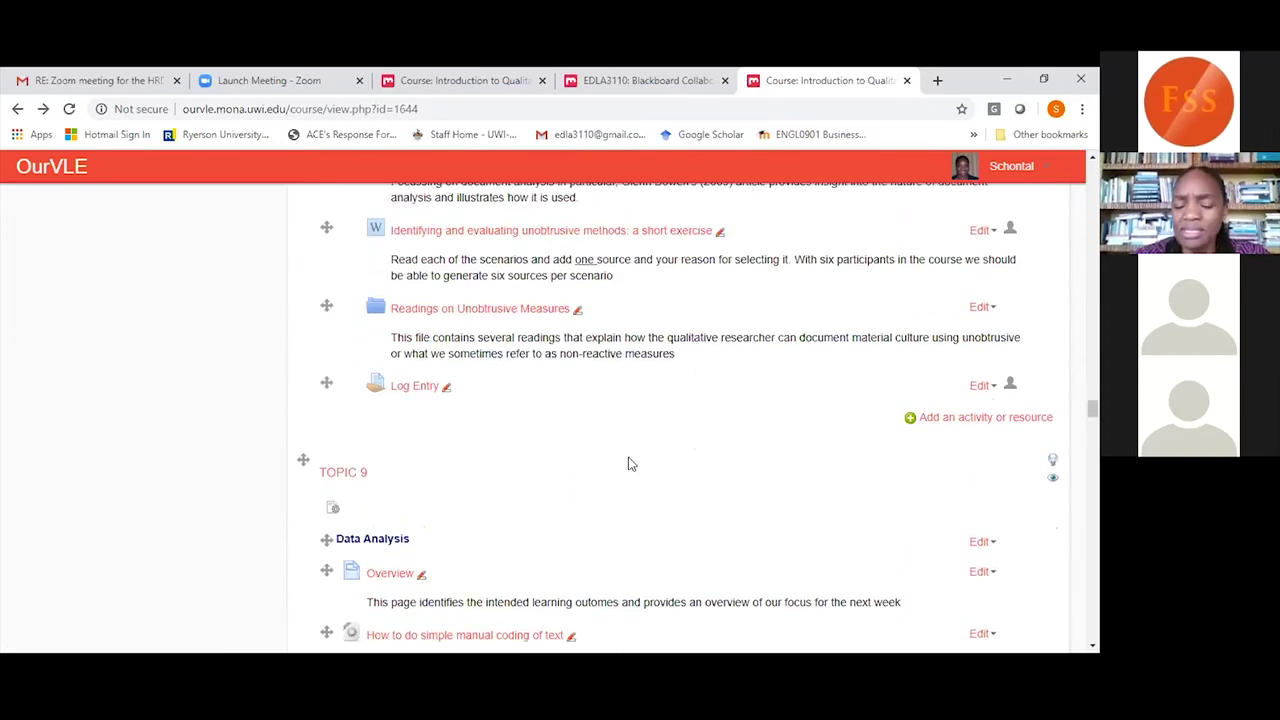
scroll(630, 463, up, 5)
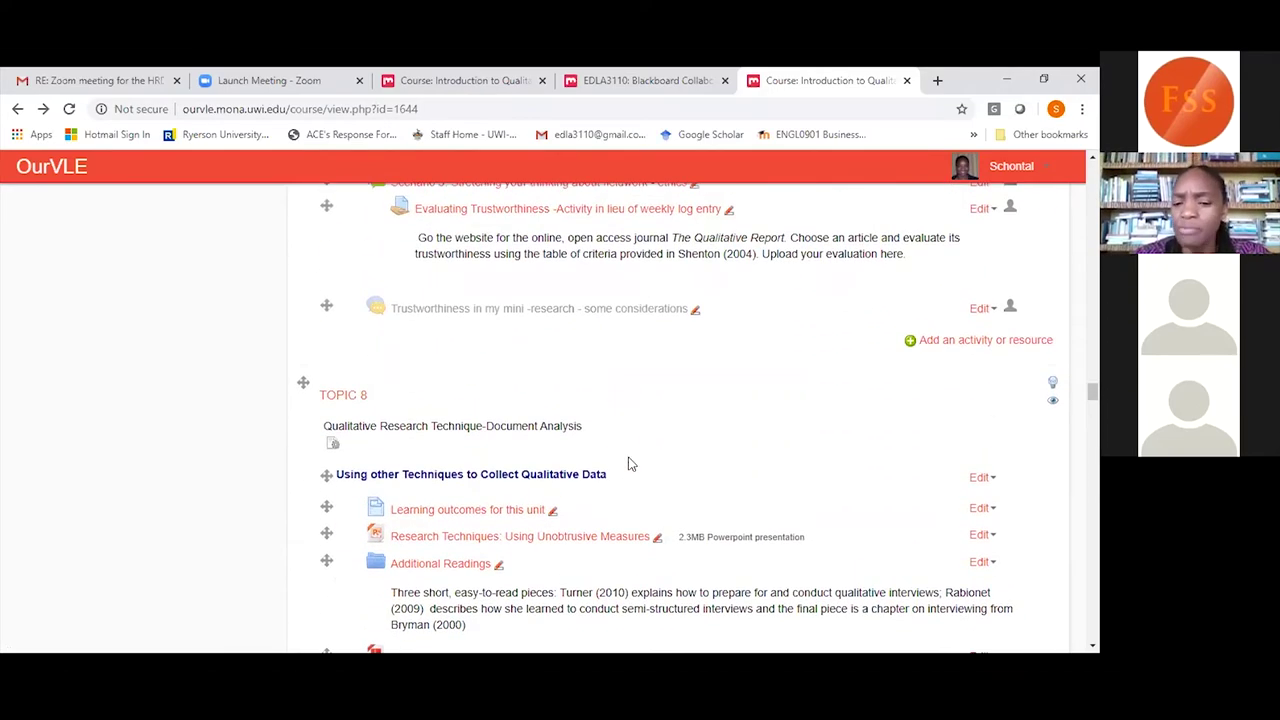
scroll(630, 463, up, 1)
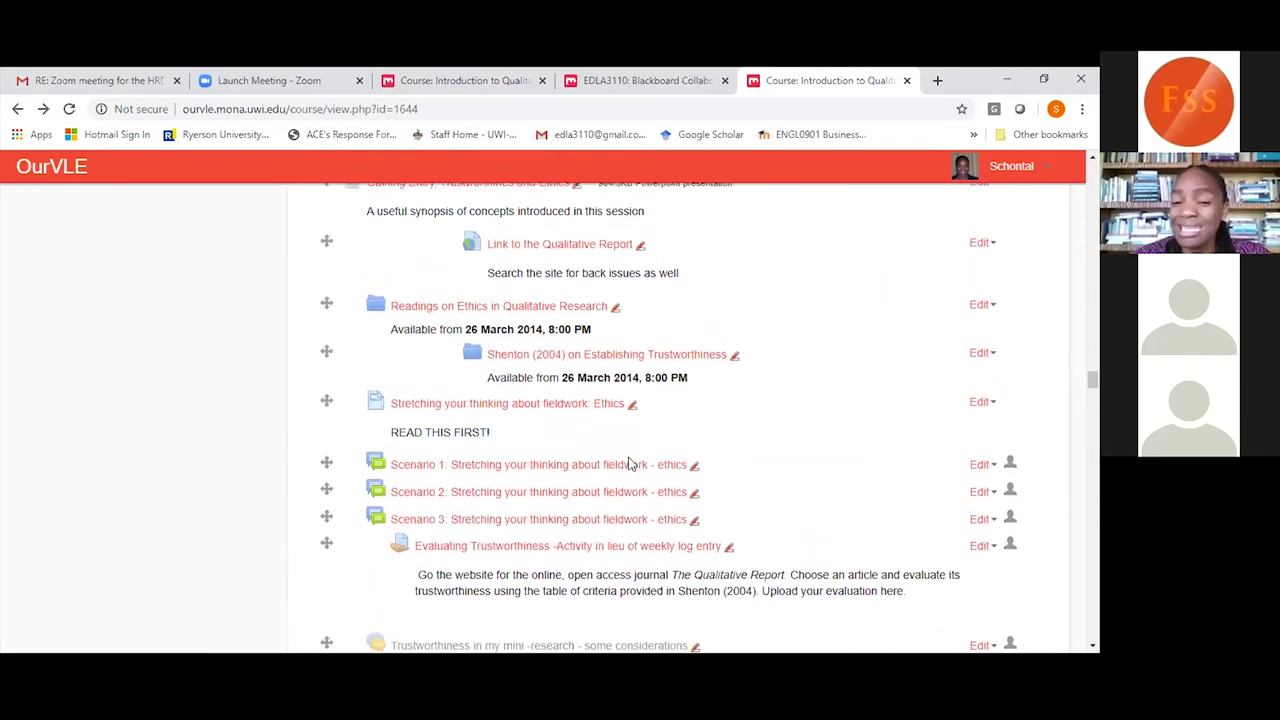
scroll(630, 463, up, 2)
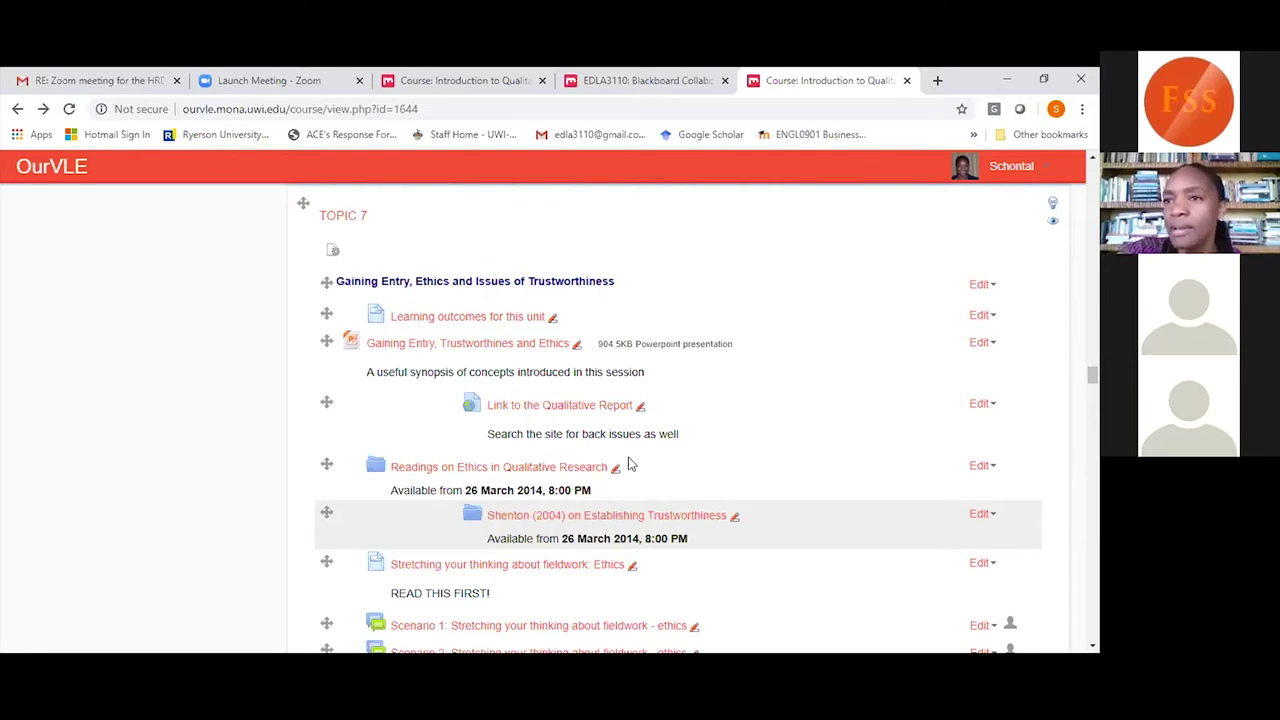
Move the Link to the Qualitative Report above the Gaining Entry presentation, and from there to directly below the Shenton (2004) folder in Topic 7.
scroll(630, 463, down, 1)
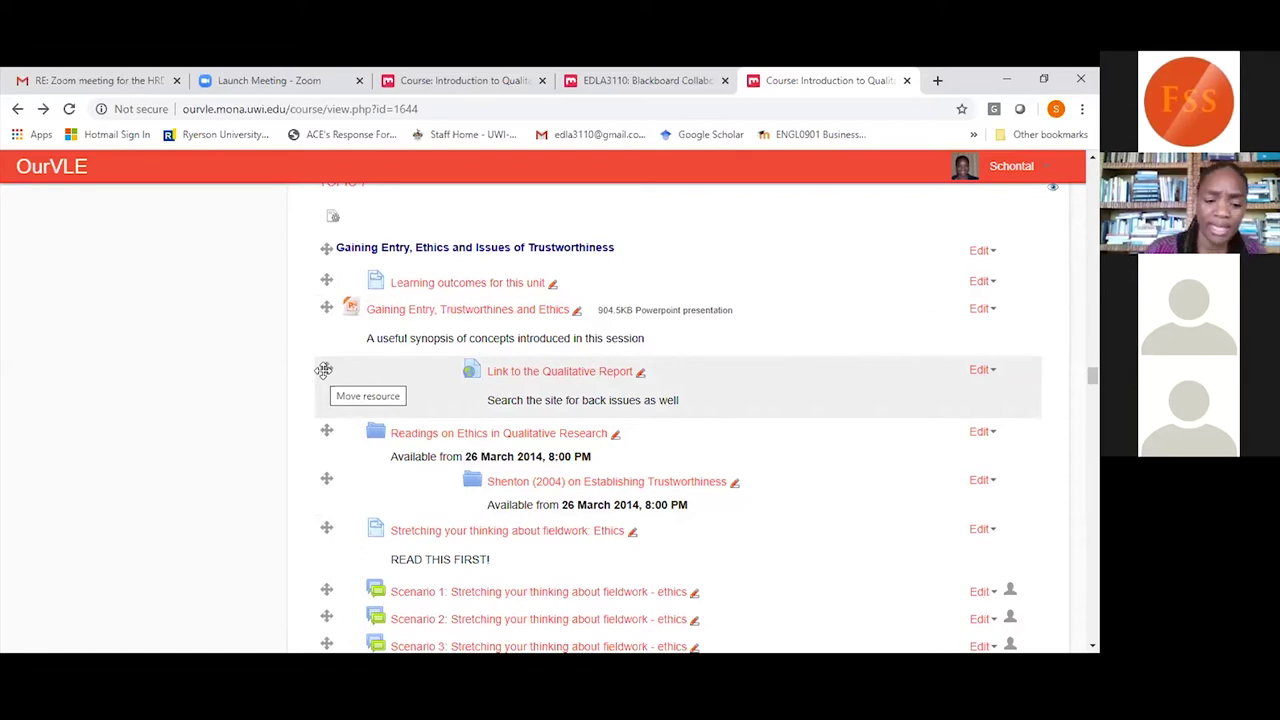
drag(324, 370, 321, 311)
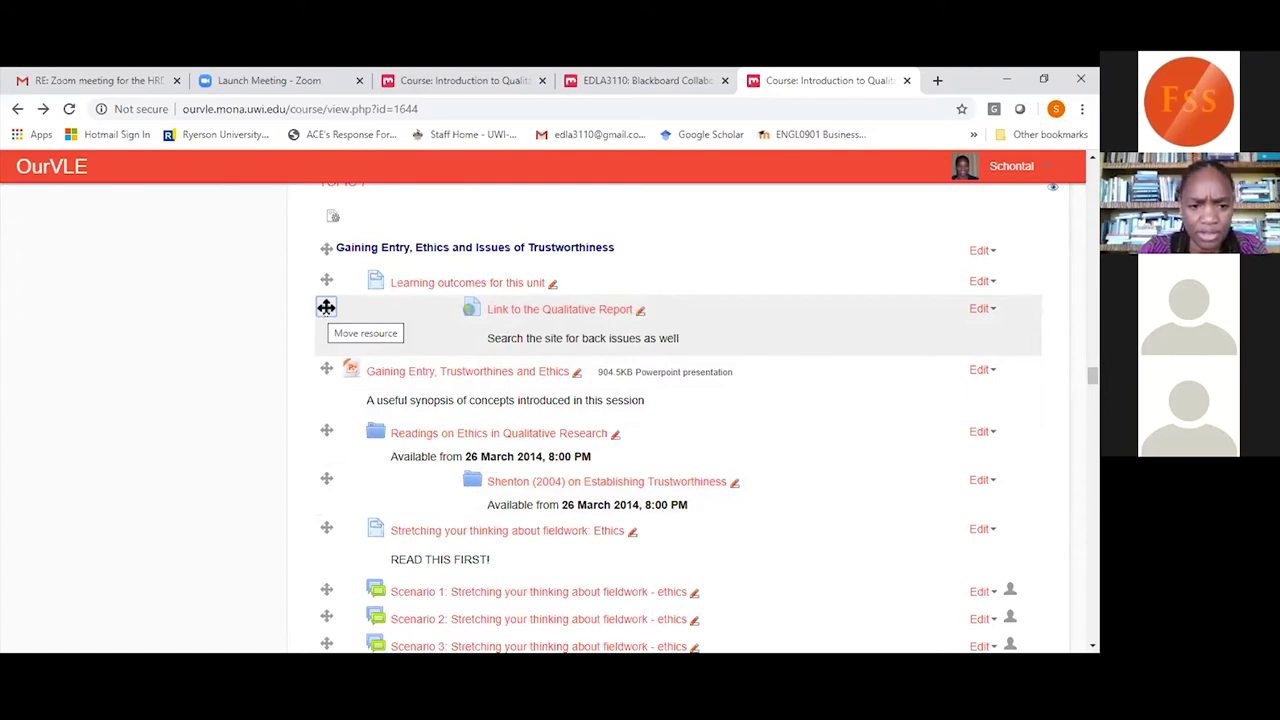
drag(326, 307, 323, 502)
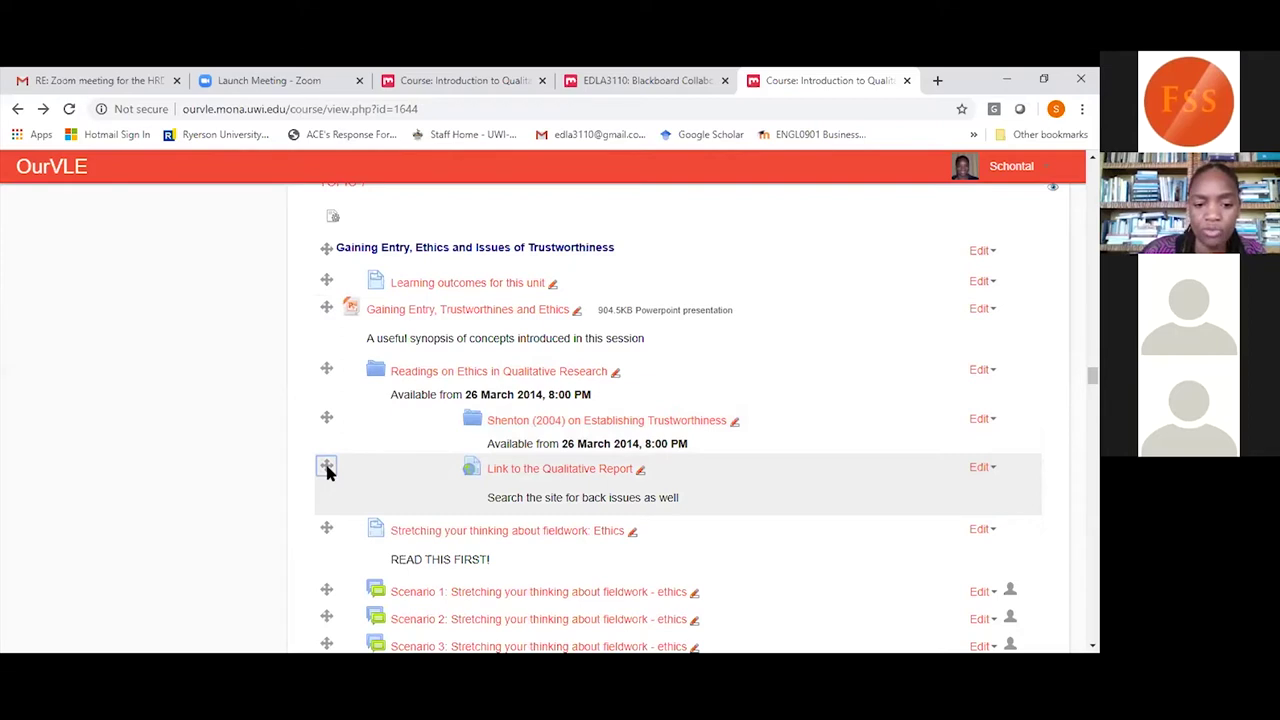
click(326, 465)
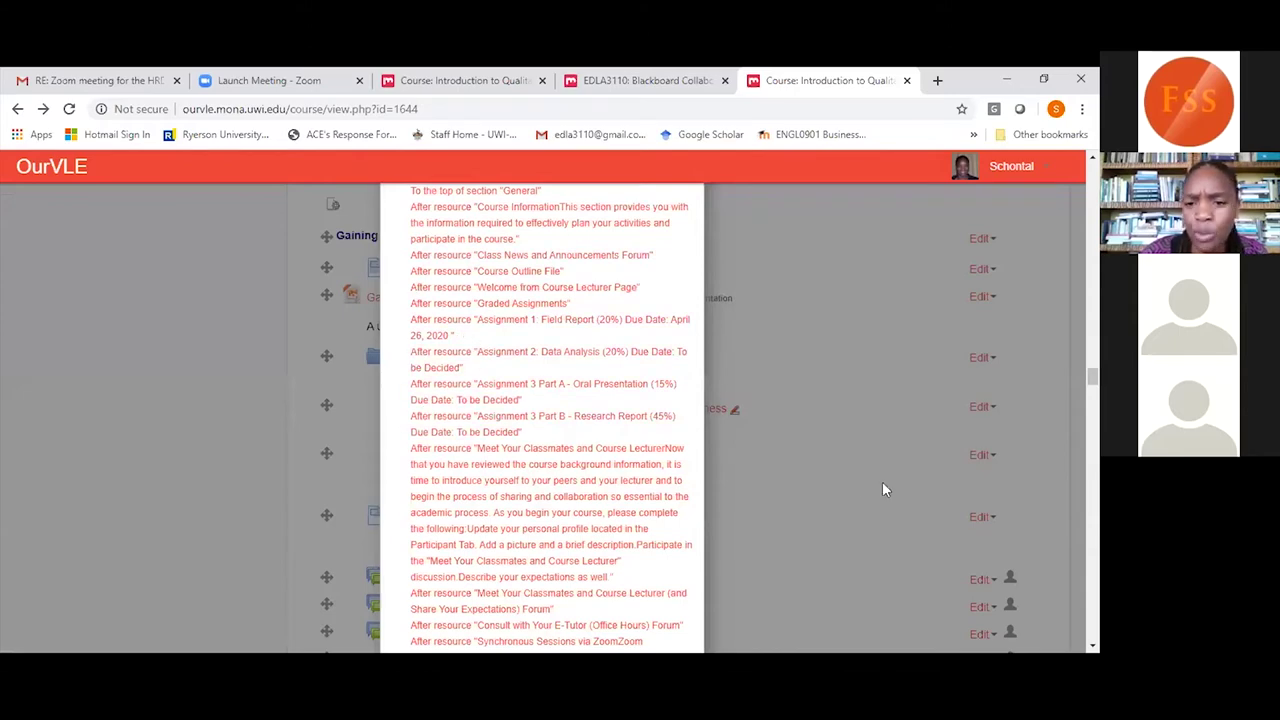
scroll(882, 489, up, 3)
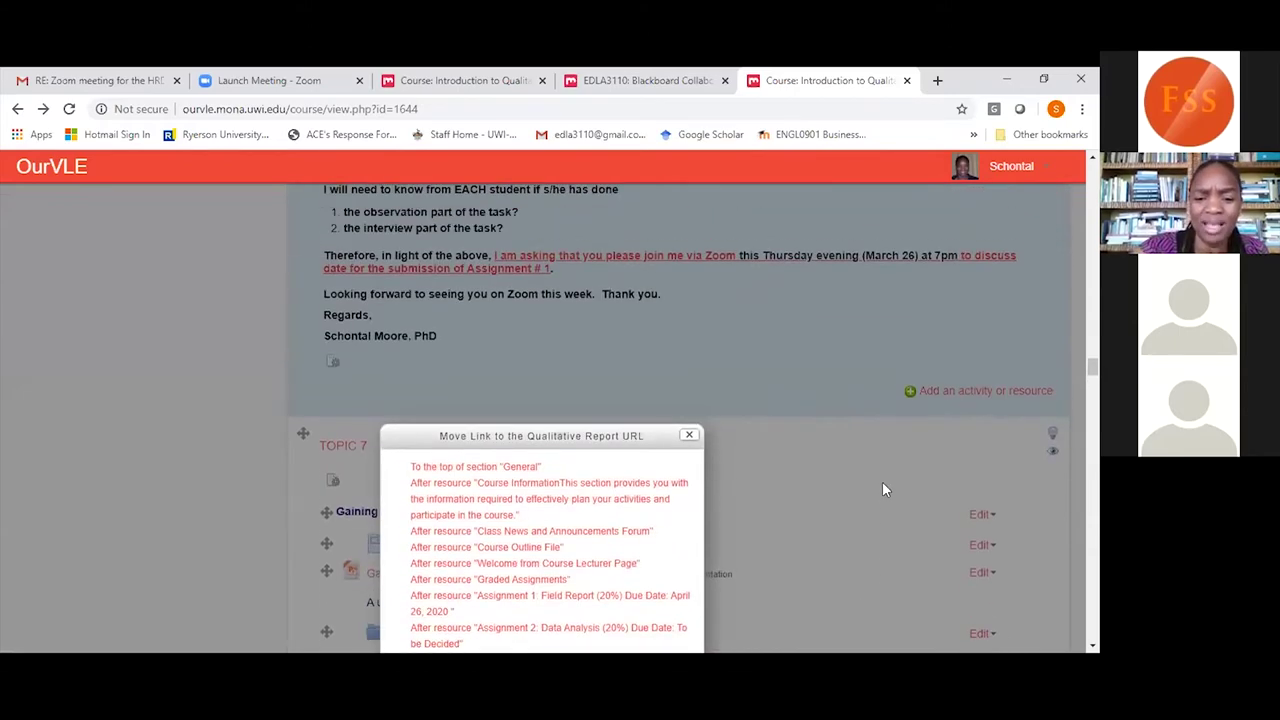
scroll(882, 489, down, 1)
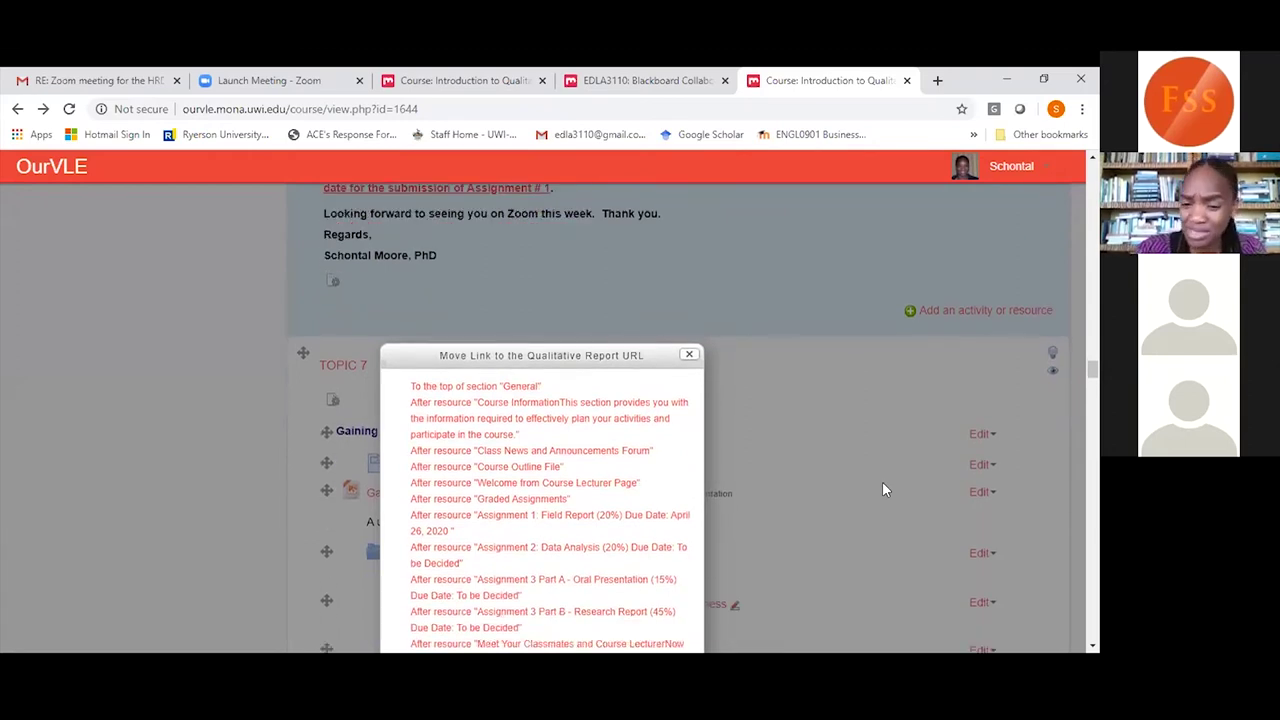
key(Escape)
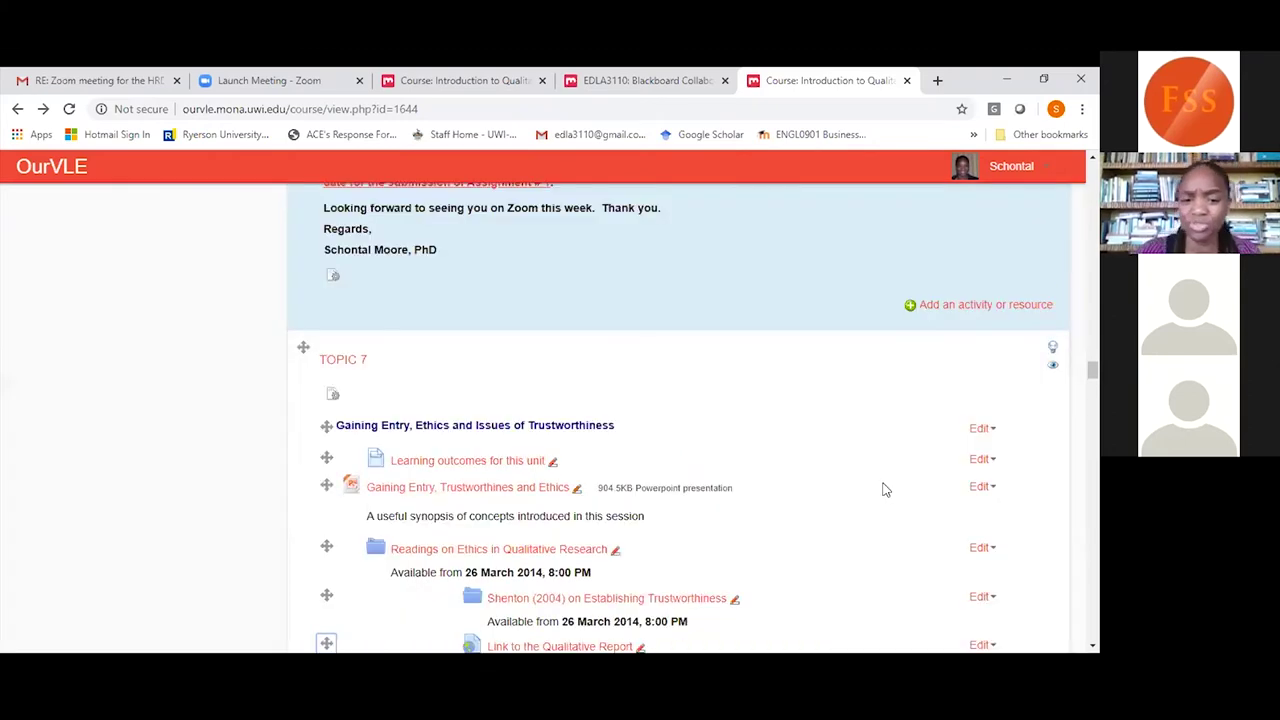
Look through the activity and resource types for Topic 7, try starting a new Folder, and go back to the course page.
scroll(882, 489, down, 1)
scroll(882, 489, down, 1)
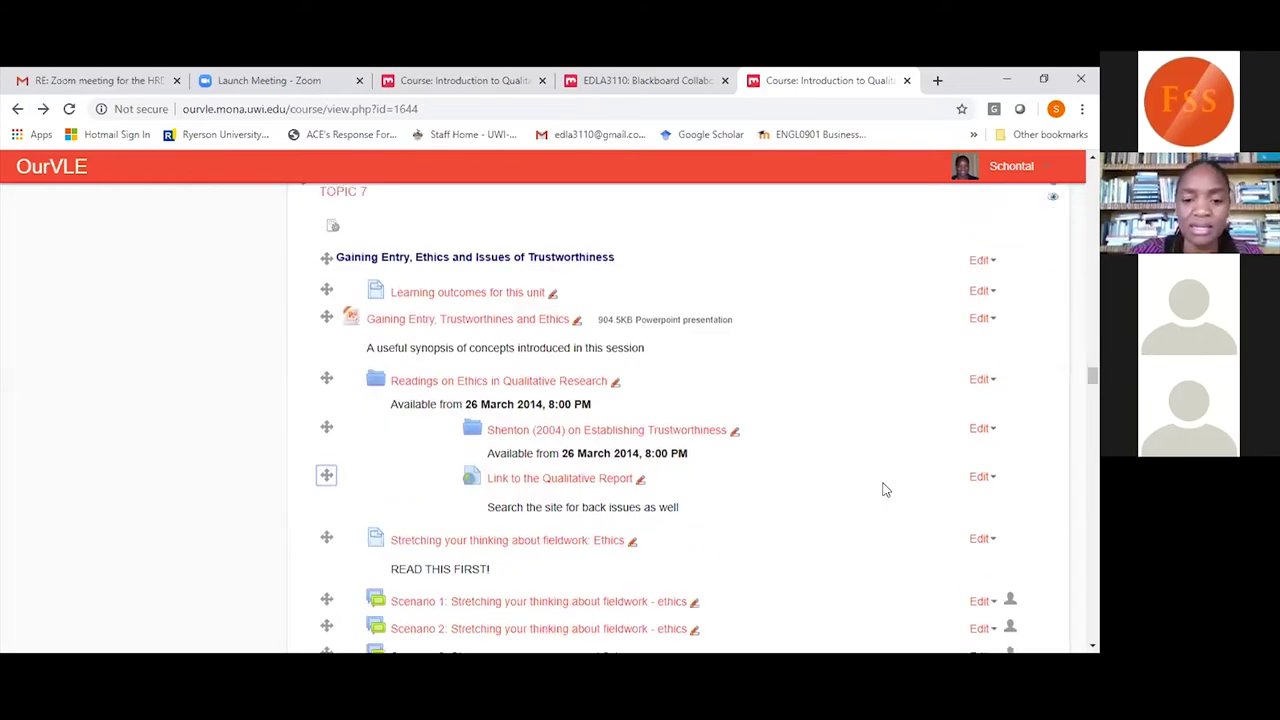
scroll(884, 489, down, 1)
scroll(884, 489, down, 3)
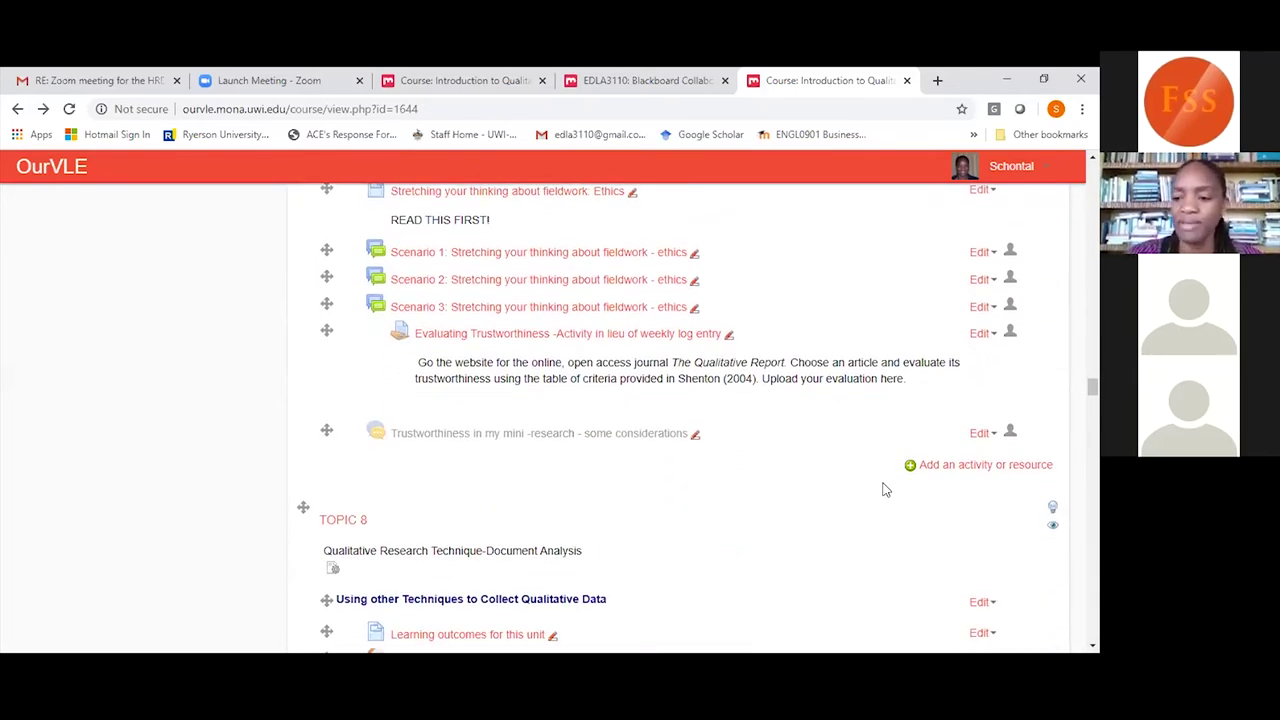
click(985, 464)
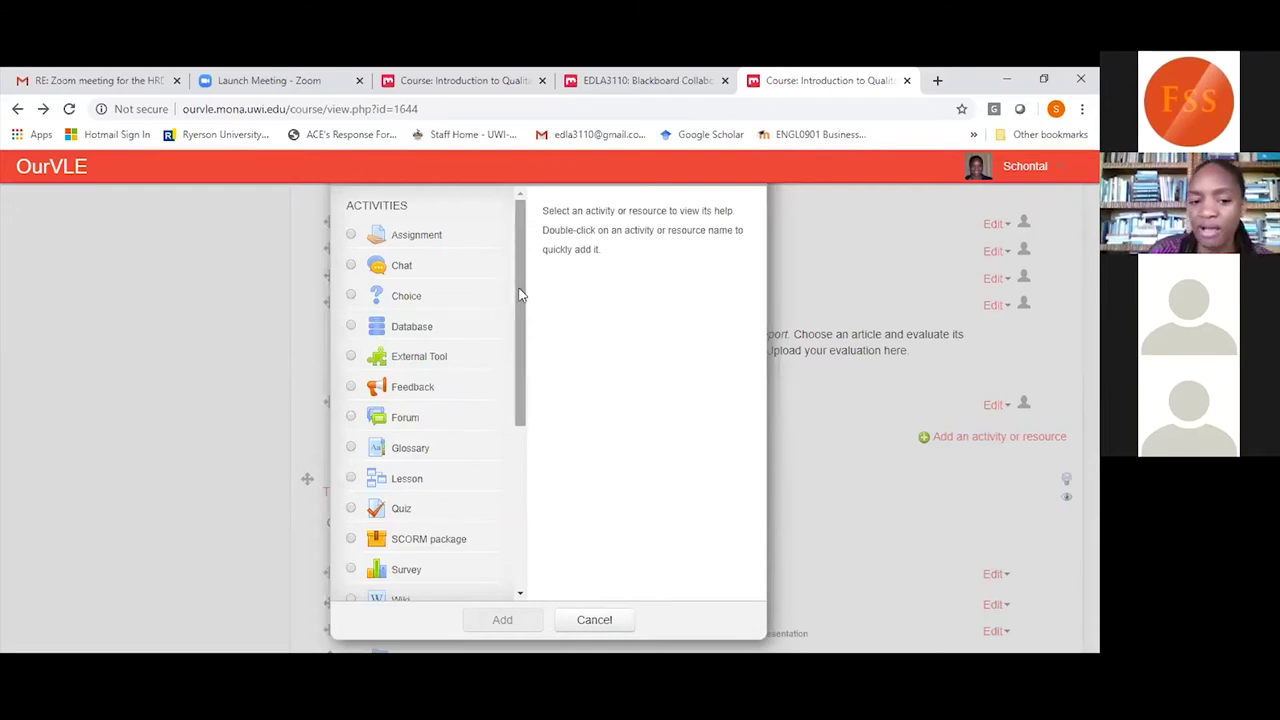
scroll(527, 433, down, 1)
scroll(527, 433, down, 3)
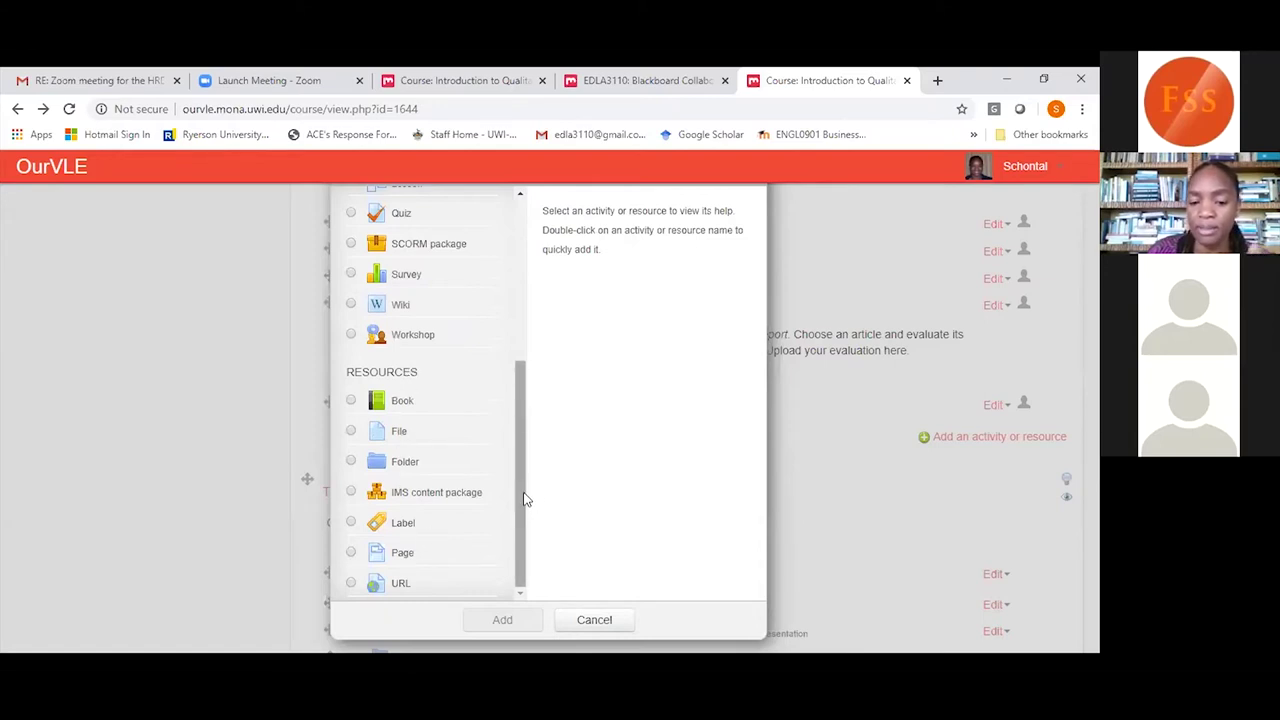
click(351, 463)
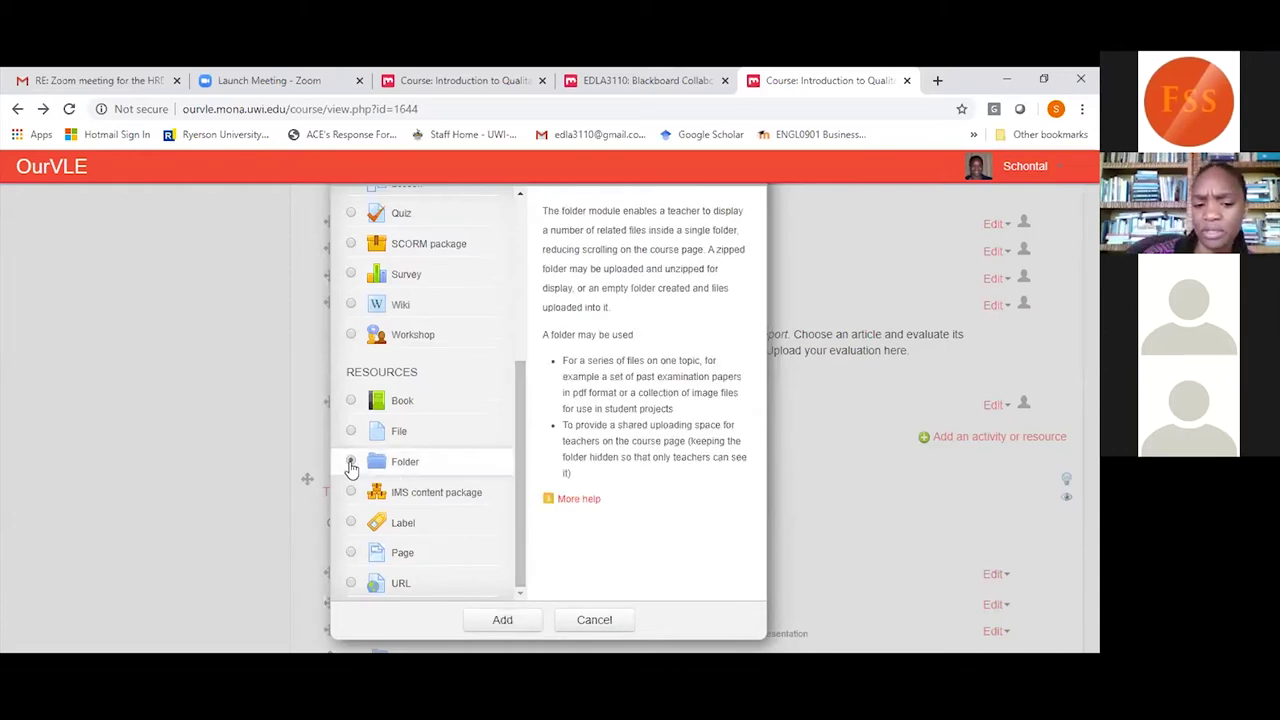
click(498, 623)
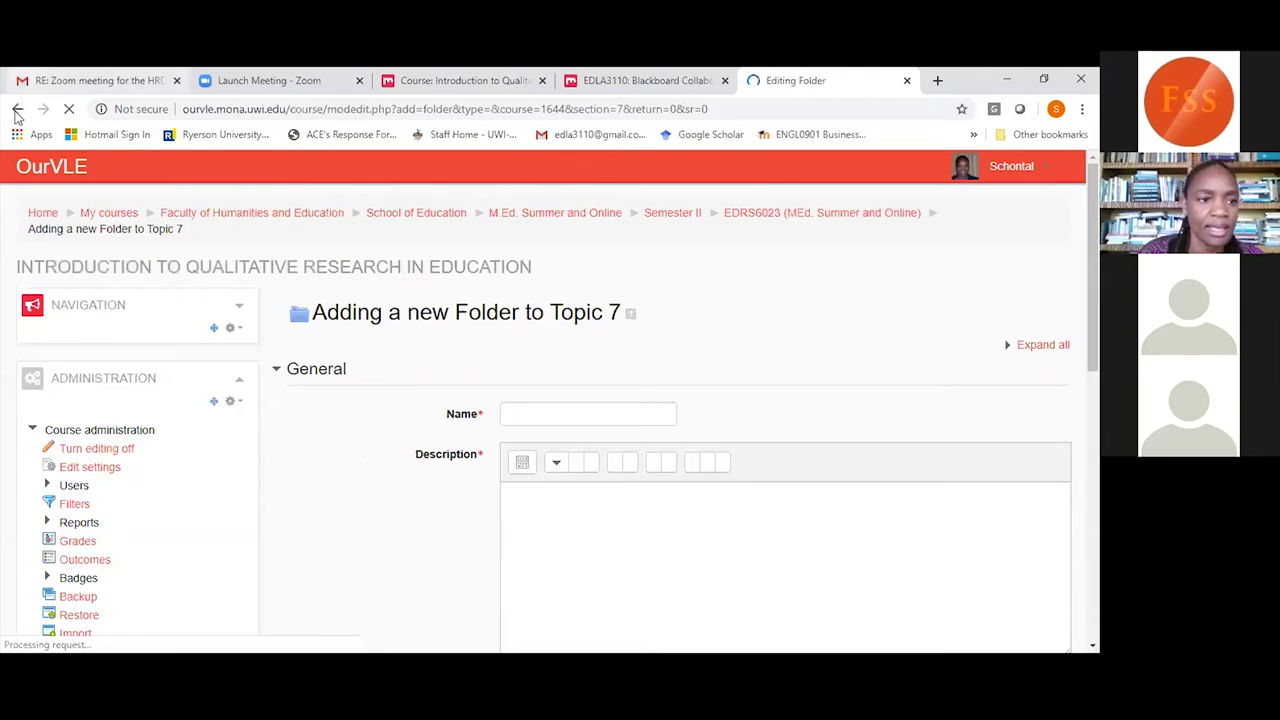
click(16, 110)
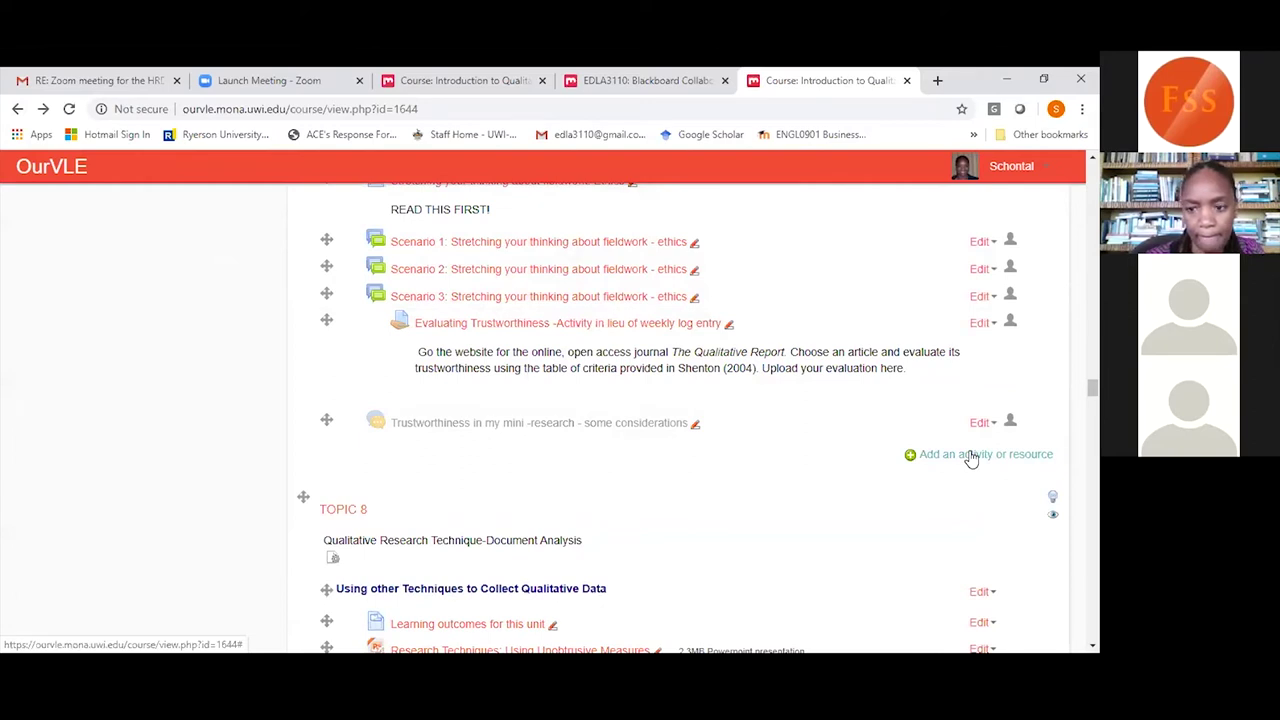
Start a new Folder resource in Topic 7 with Library as both its name and its description.
click(970, 455)
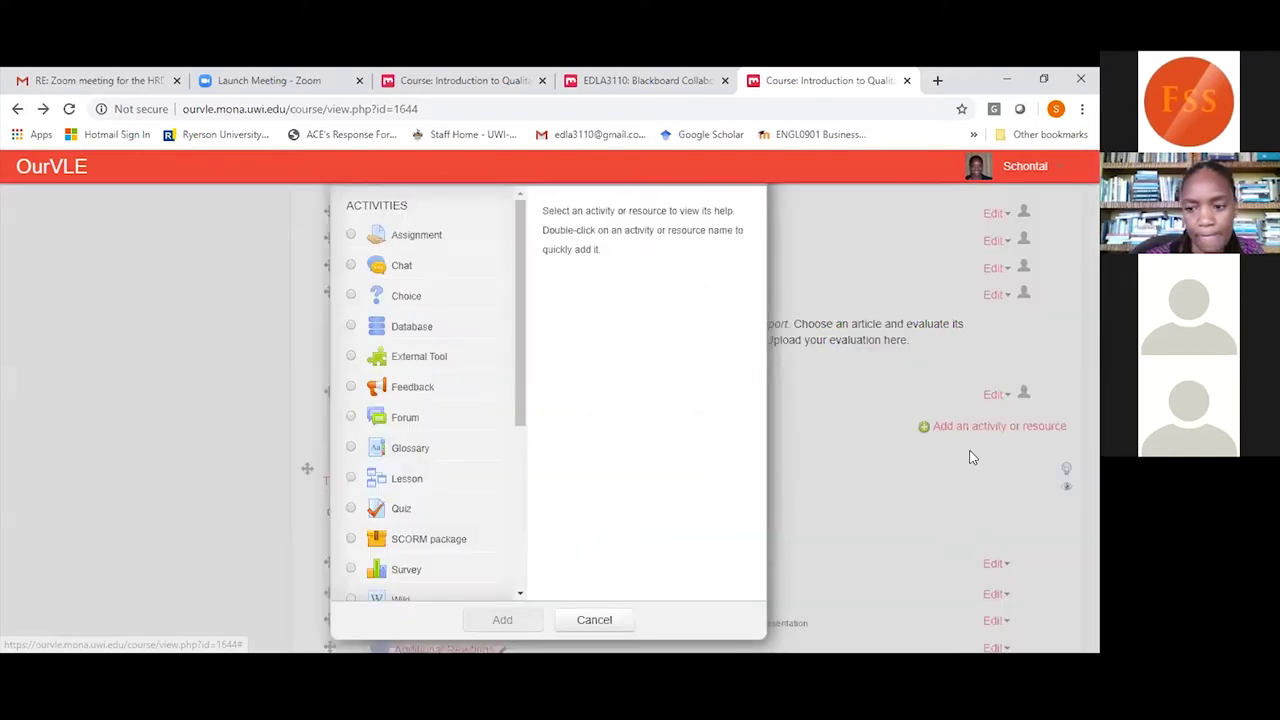
drag(527, 275, 537, 491)
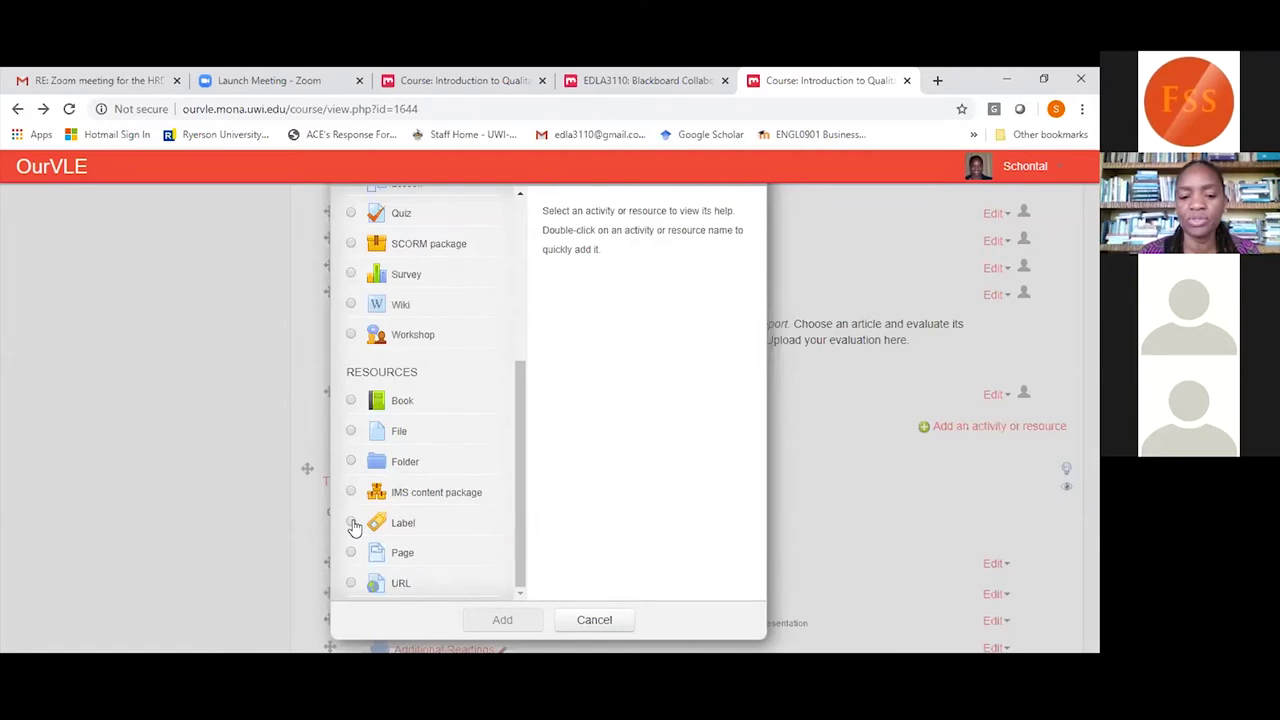
click(351, 463)
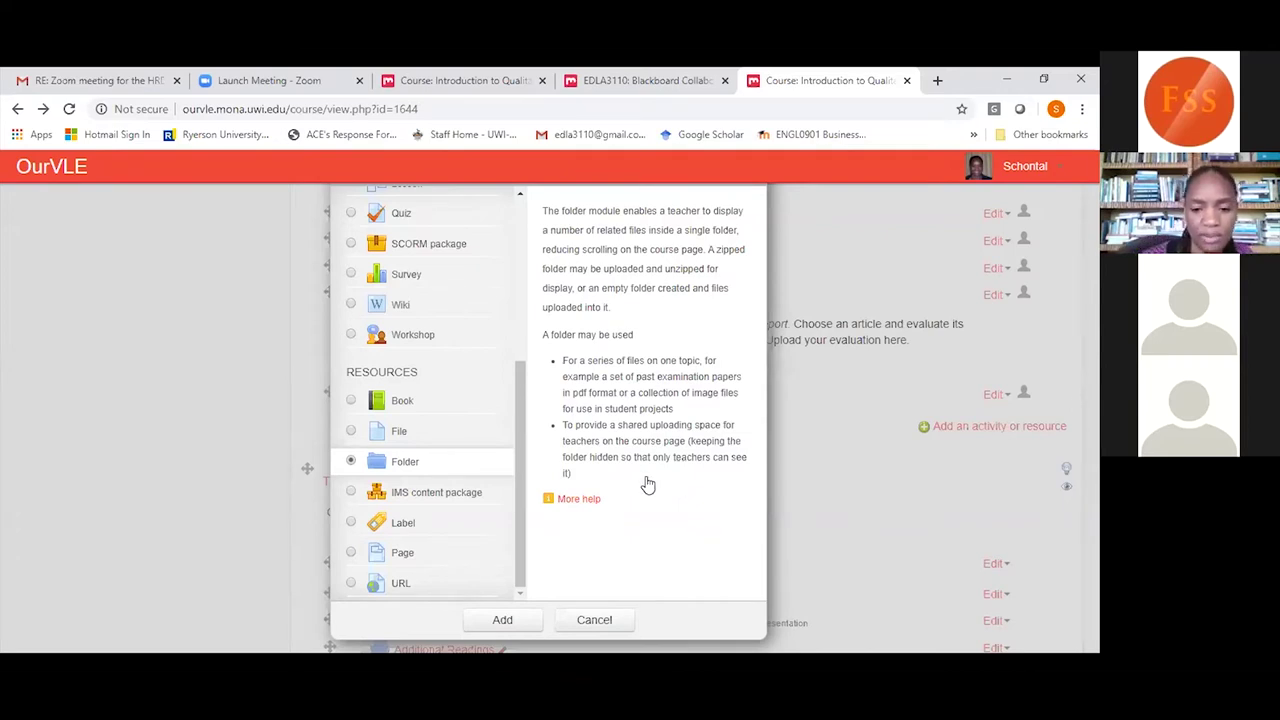
click(504, 621)
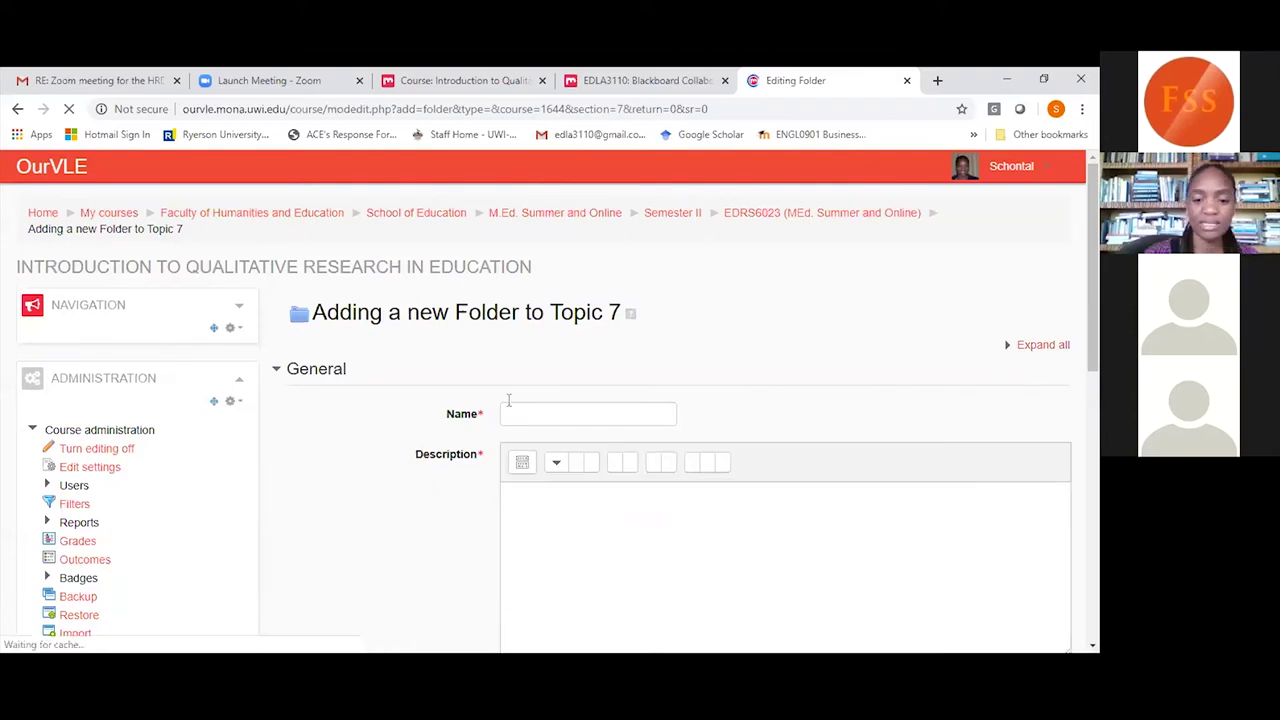
click(516, 414)
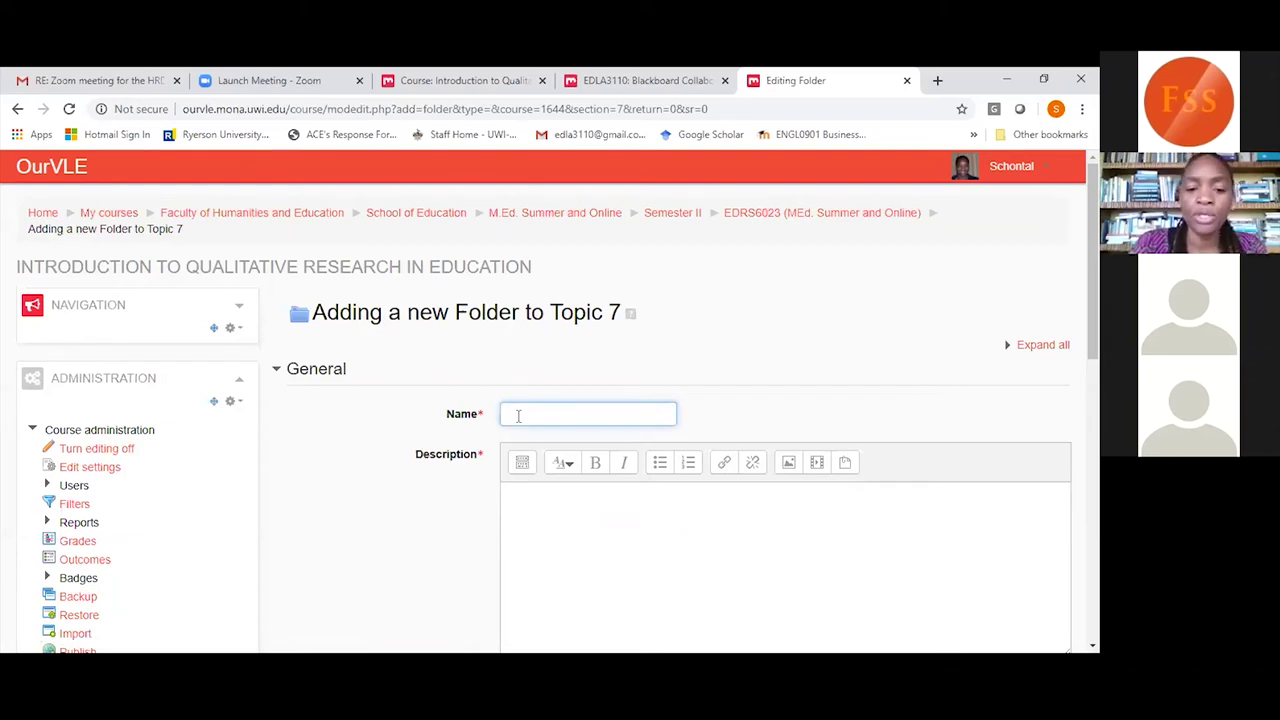
text(Lit)
text(rary)
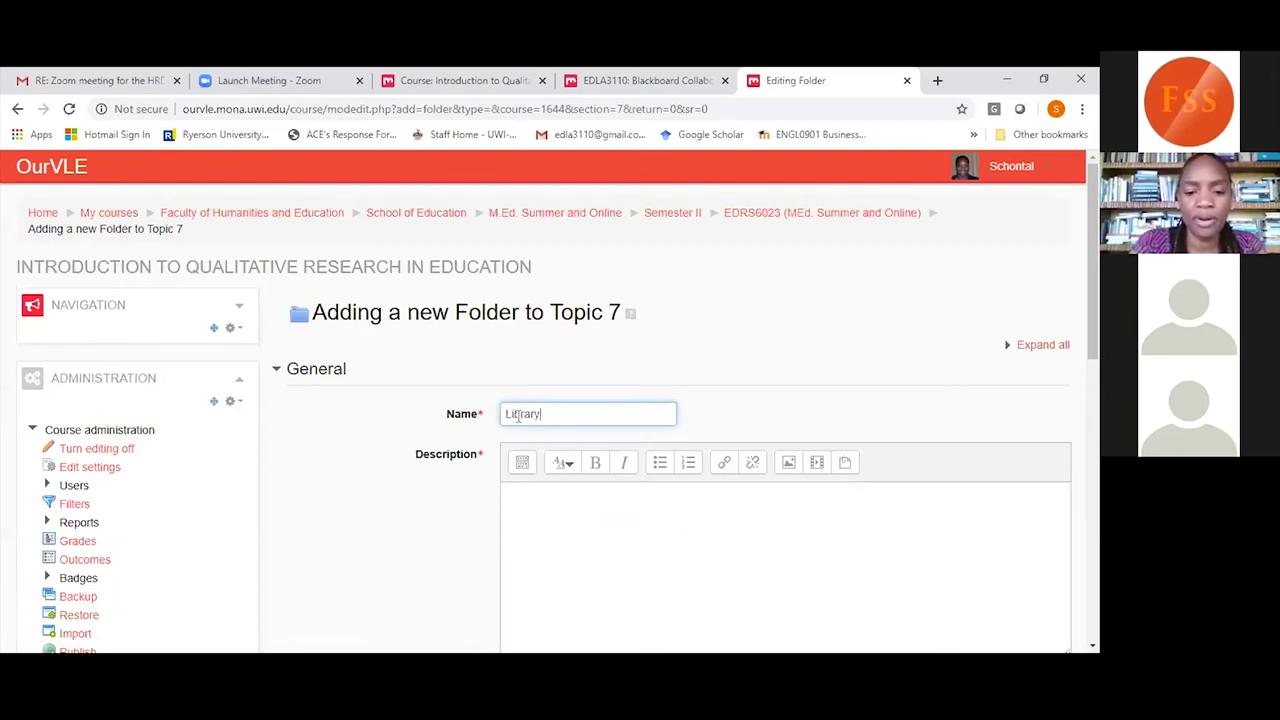
click(516, 487)
text(Library)
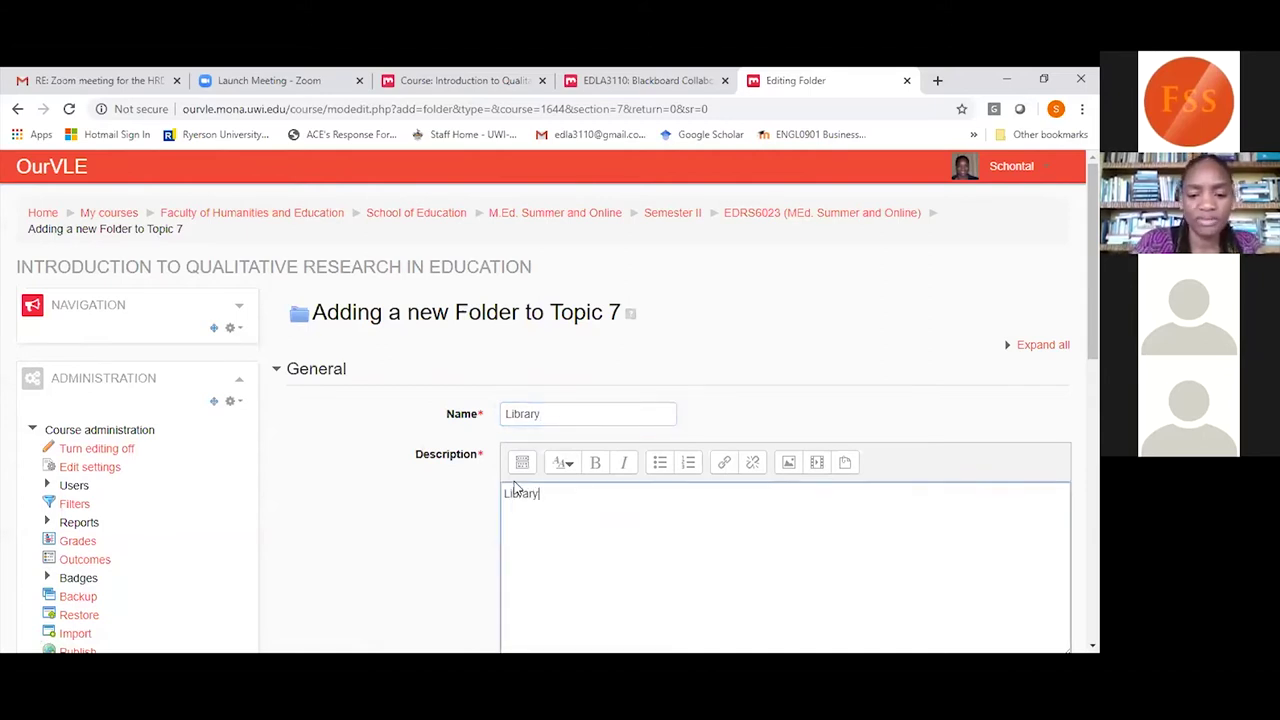
Upload My writers journey.pptx, Course Outline (EDLA3110) Sem. II REVISED 2.doc and Practicum - Assign Supervisors.xlsx to the folder's files.
scroll(515, 487, down, 3)
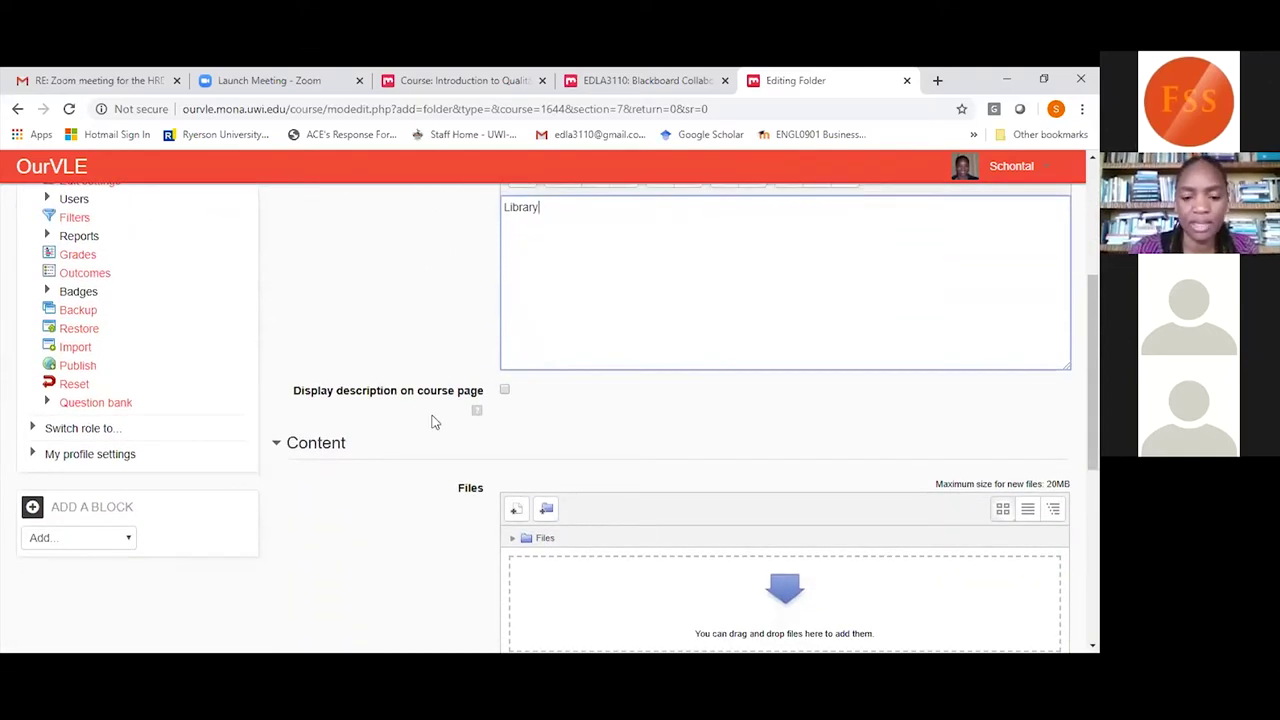
scroll(554, 575, down, 2)
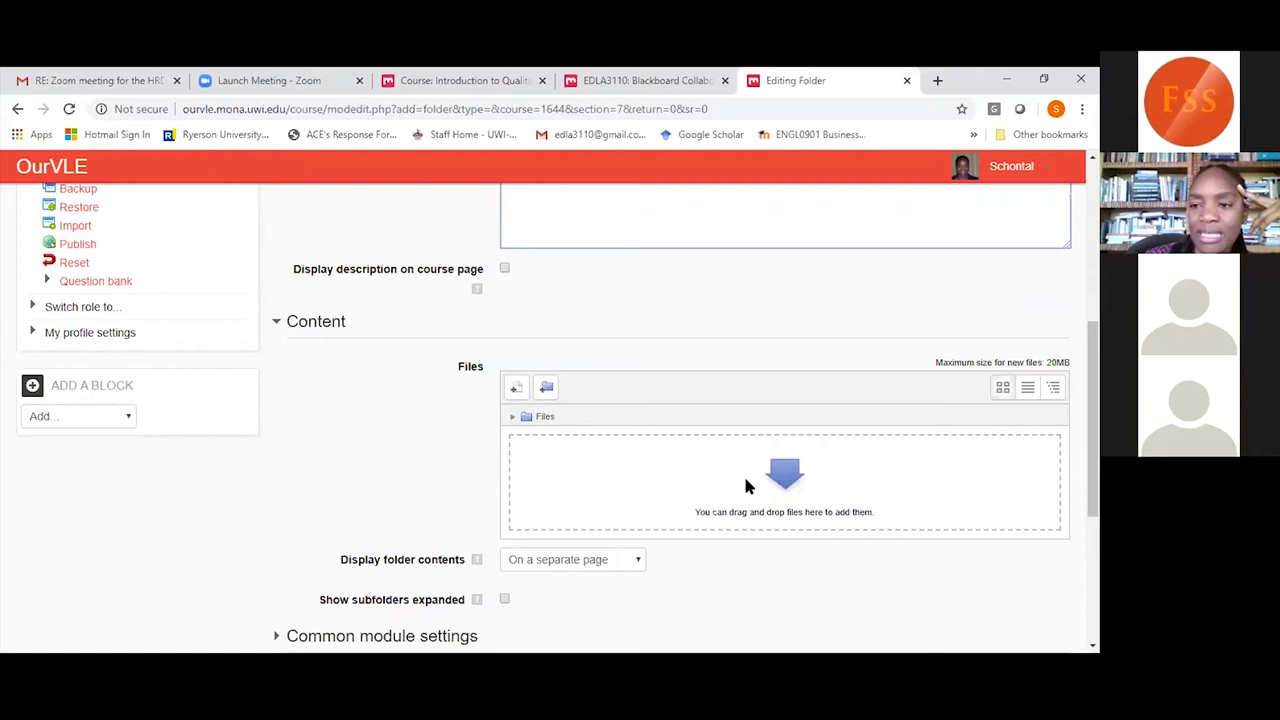
click(1043, 82)
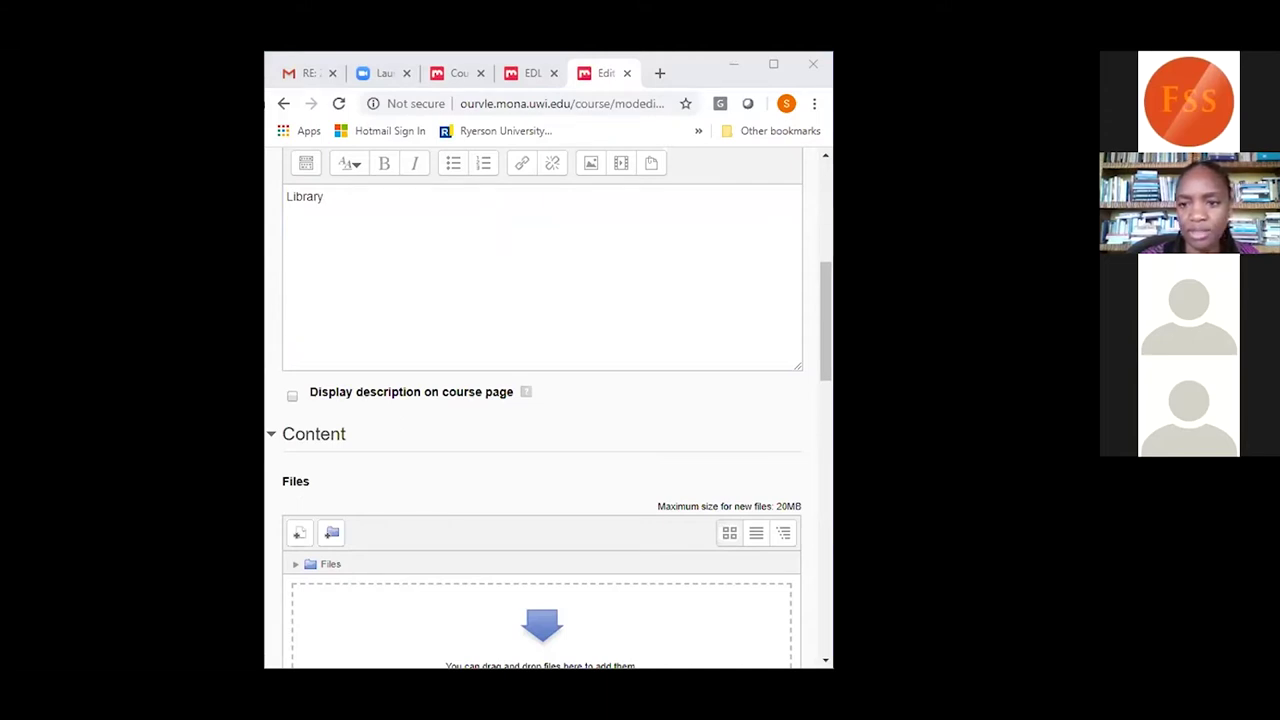
scroll(512, 226, down, 10)
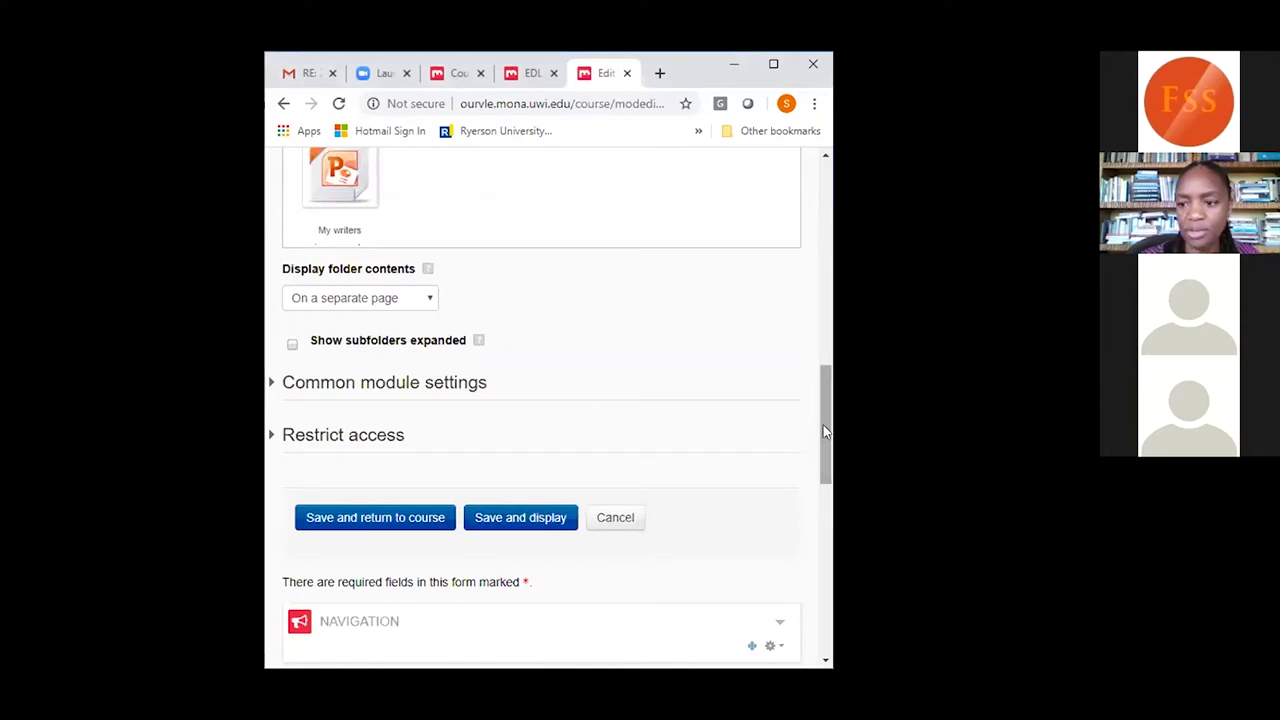
drag(826, 430, 826, 365)
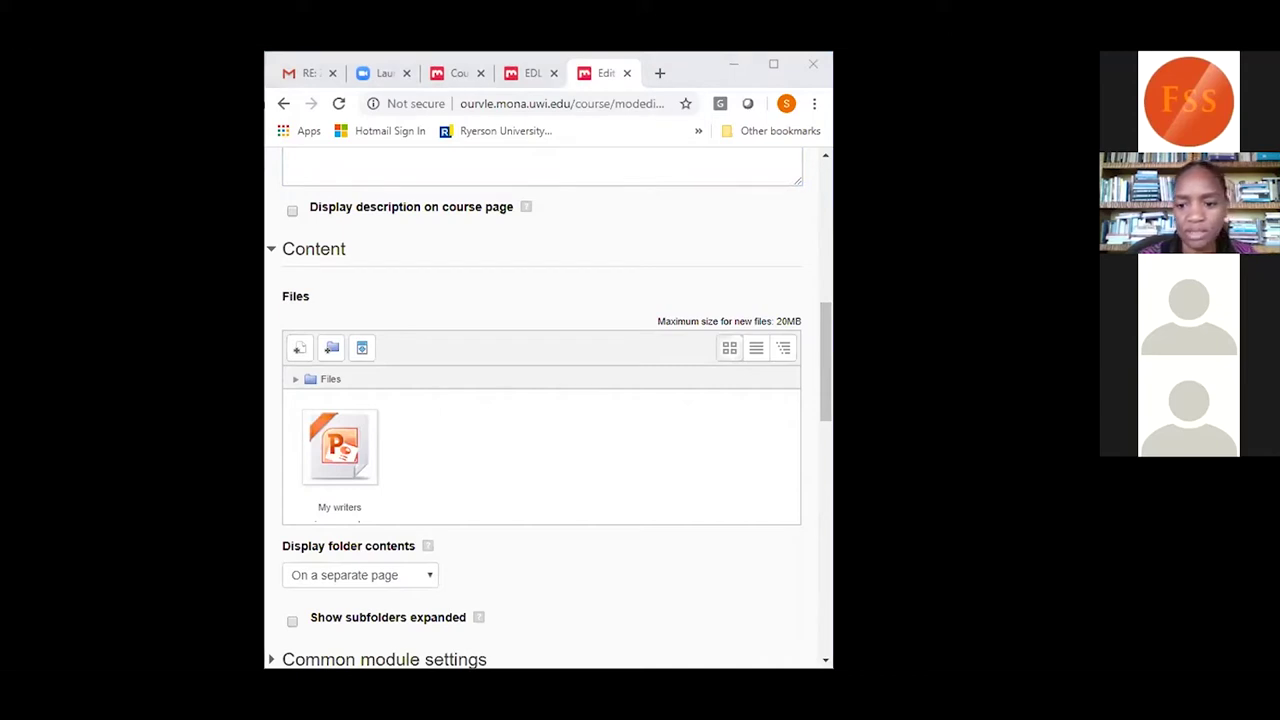
drag(834, 494, 414, 494)
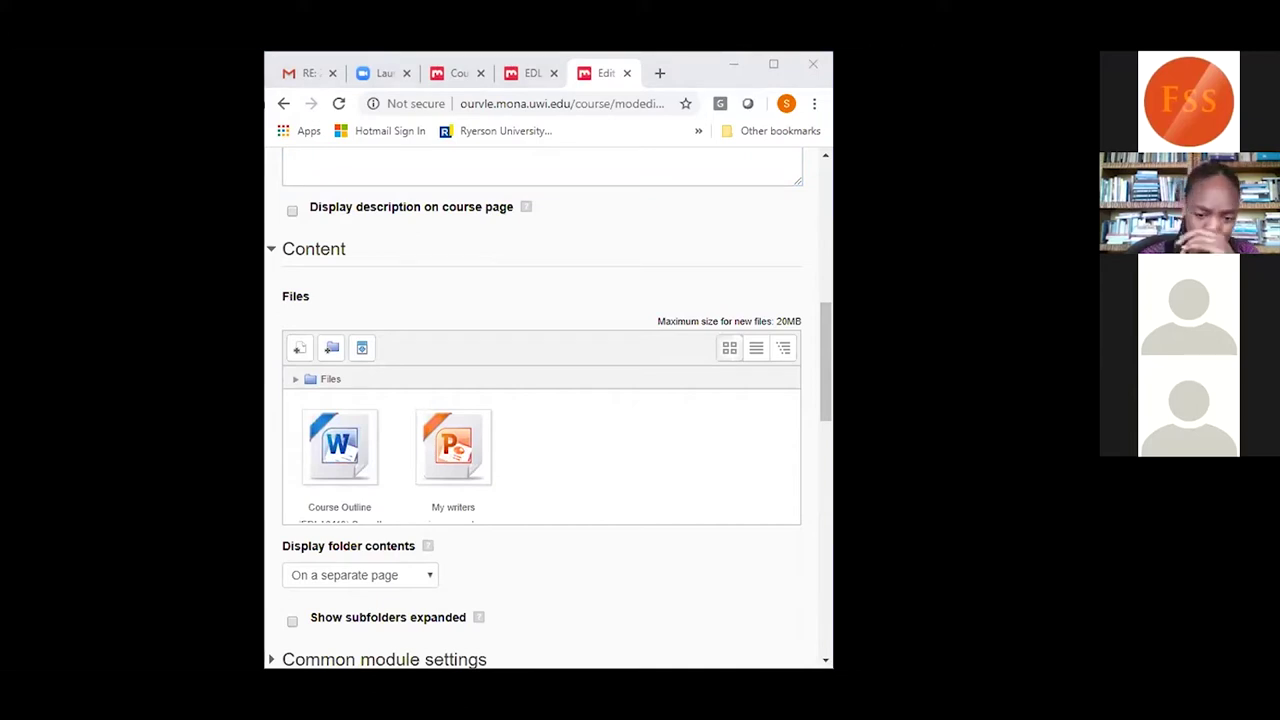
drag(834, 486, 600, 486)
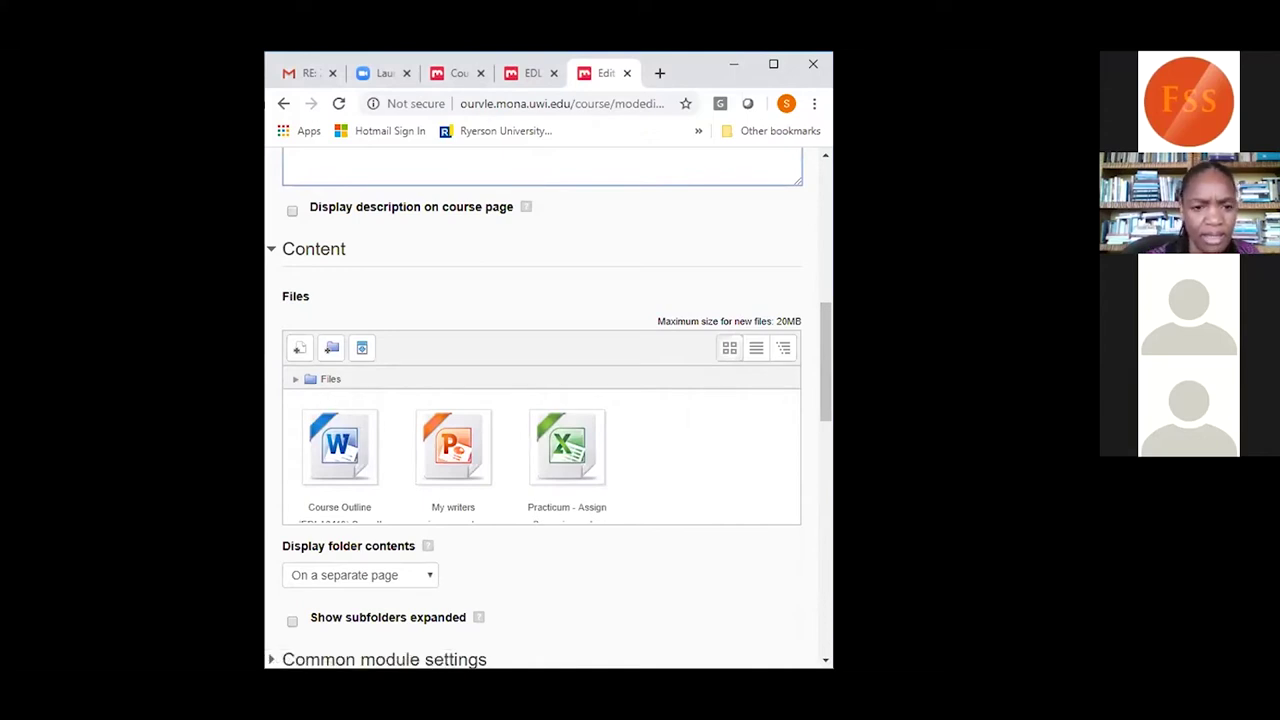
Add the Lecture 5 files on Factors Impacting Writing, Conceptions Surrounding the Teaching of Grammar, and Case Study of School Q to the folder.
key(alt+Tab)
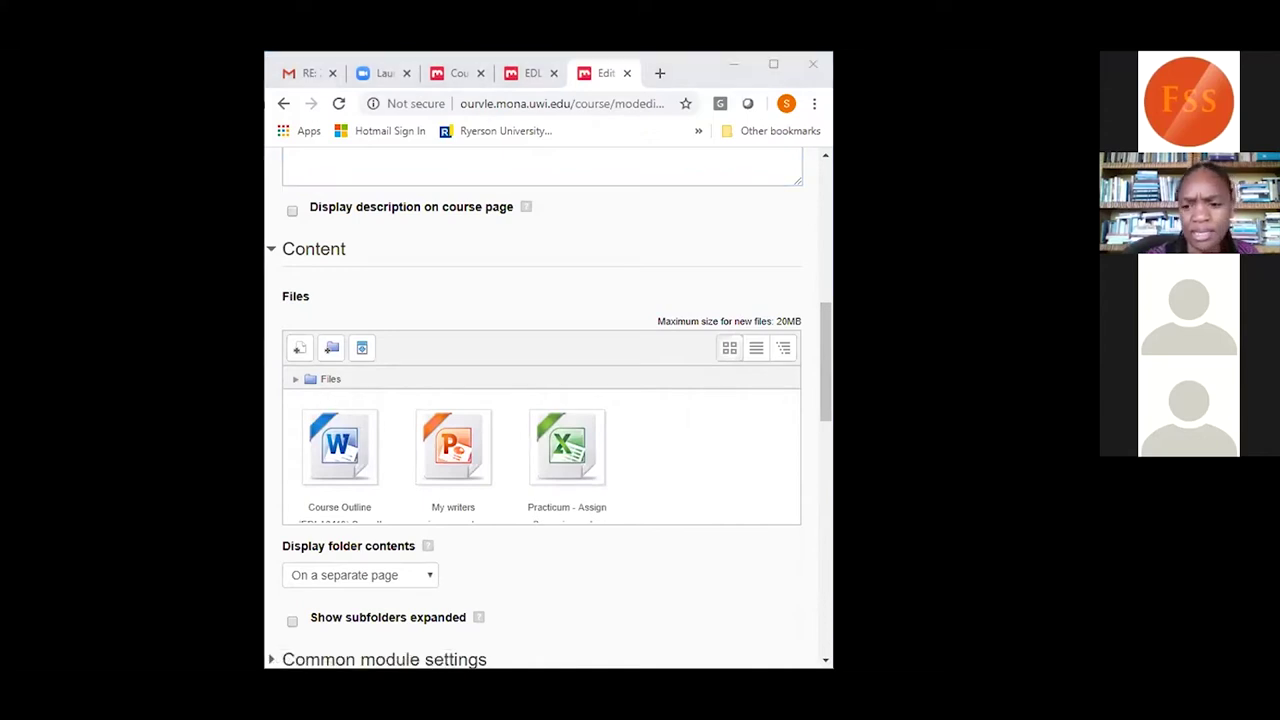
drag(834, 486, 683, 497)
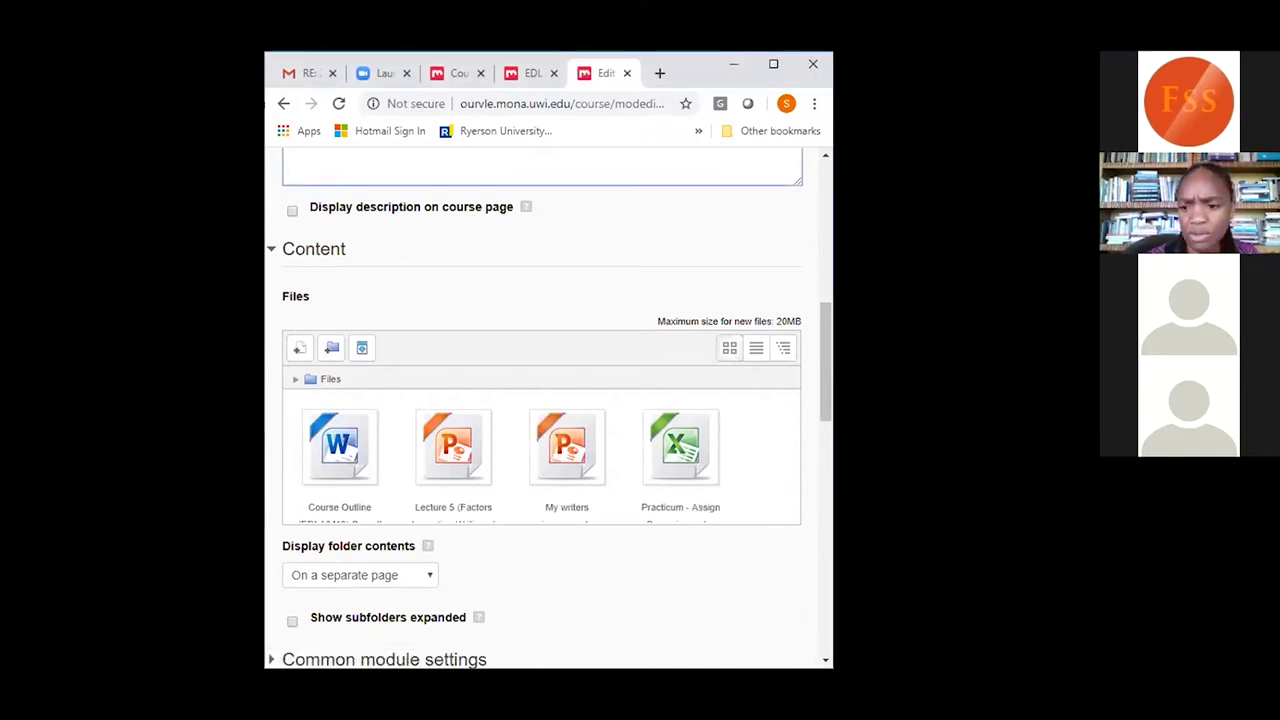
drag(834, 486, 708, 486)
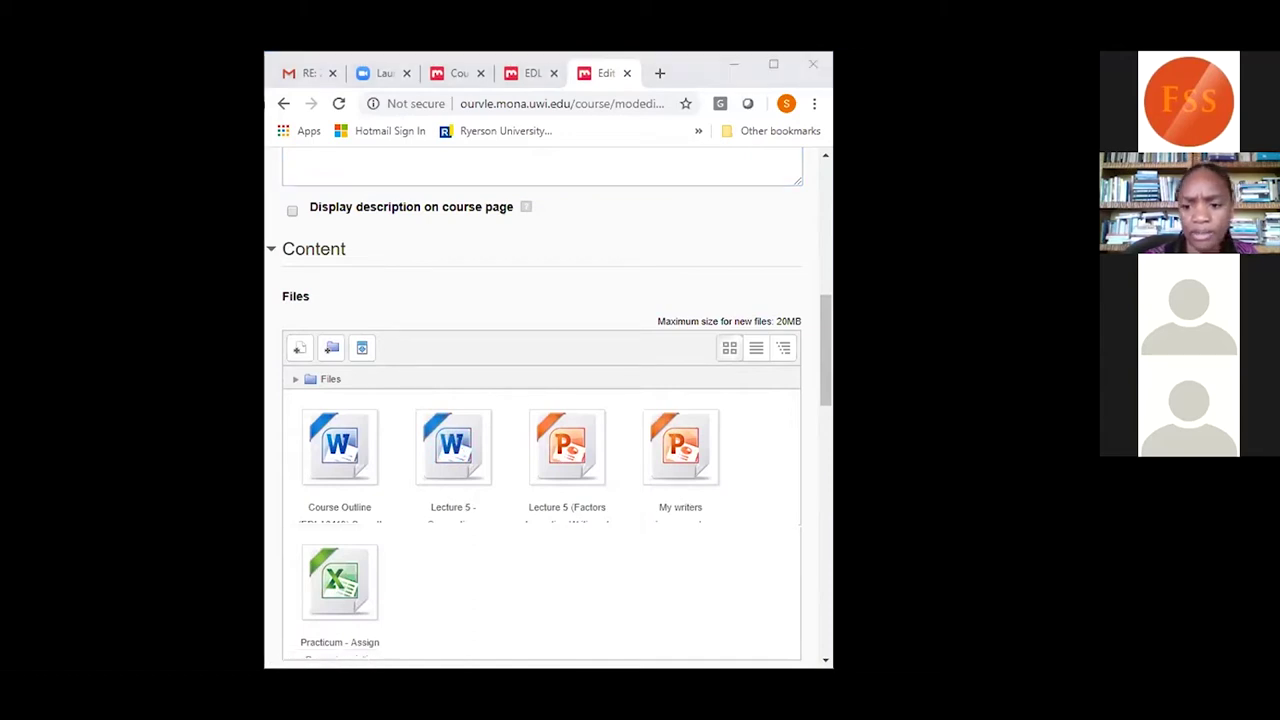
drag(834, 500, 506, 520)
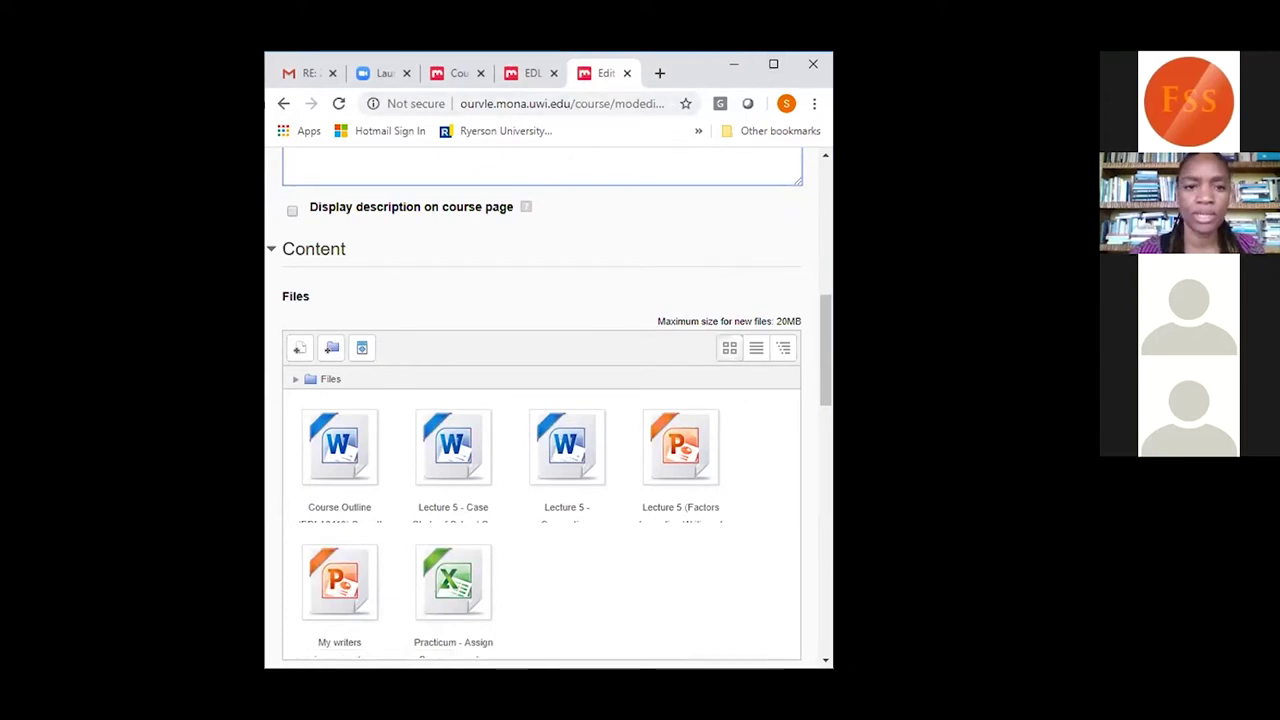
click(773, 64)
Keep the folder contents displayed on a separate page and save the folder, returning to the course.
scroll(560, 420, down, 3)
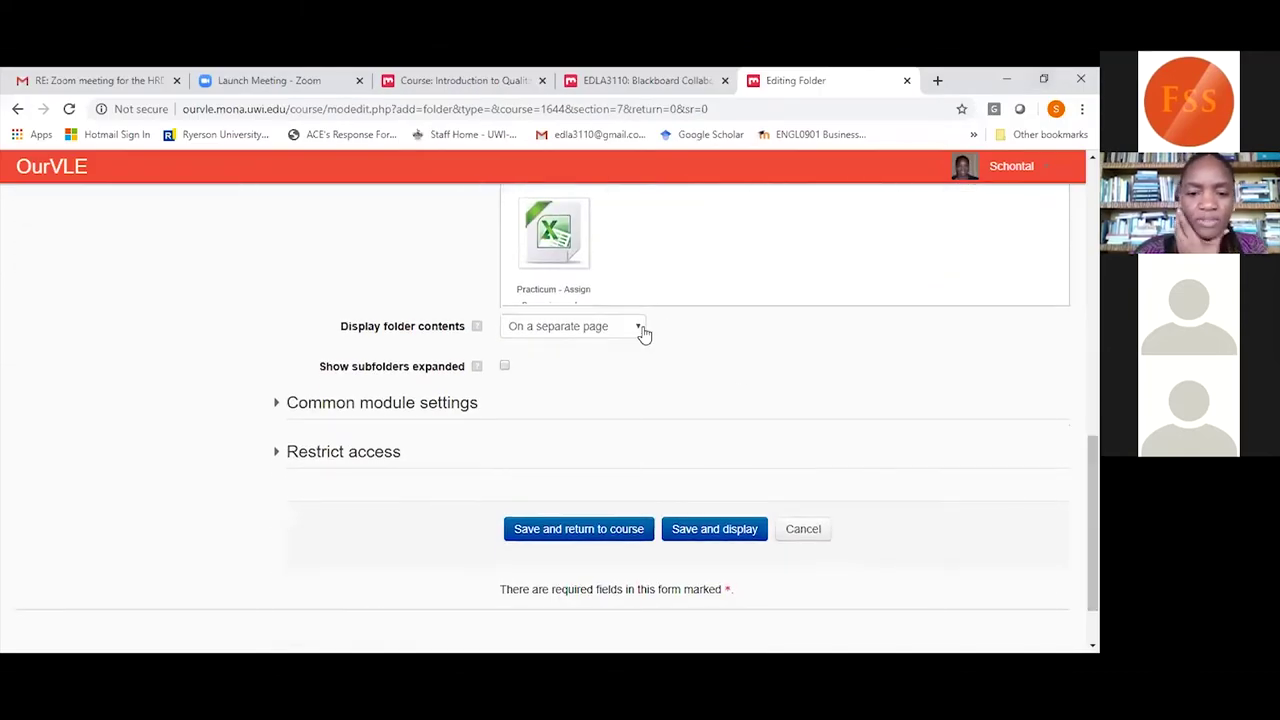
click(643, 334)
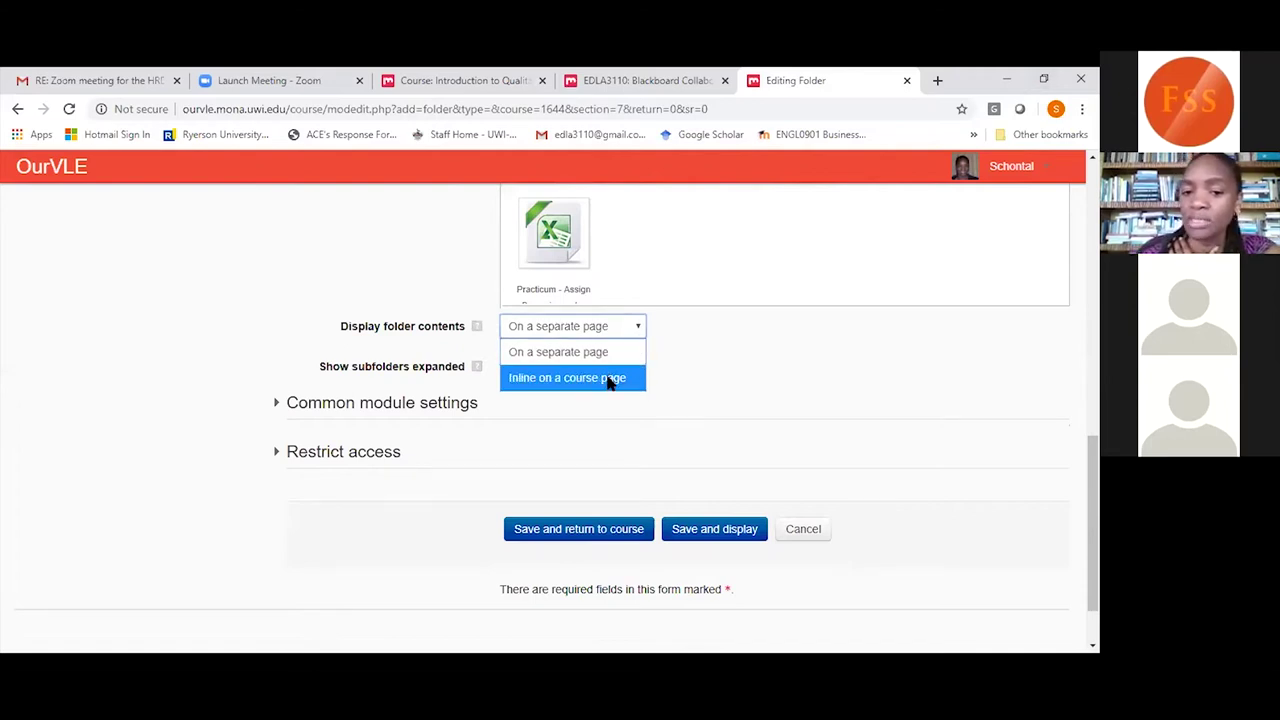
click(634, 333)
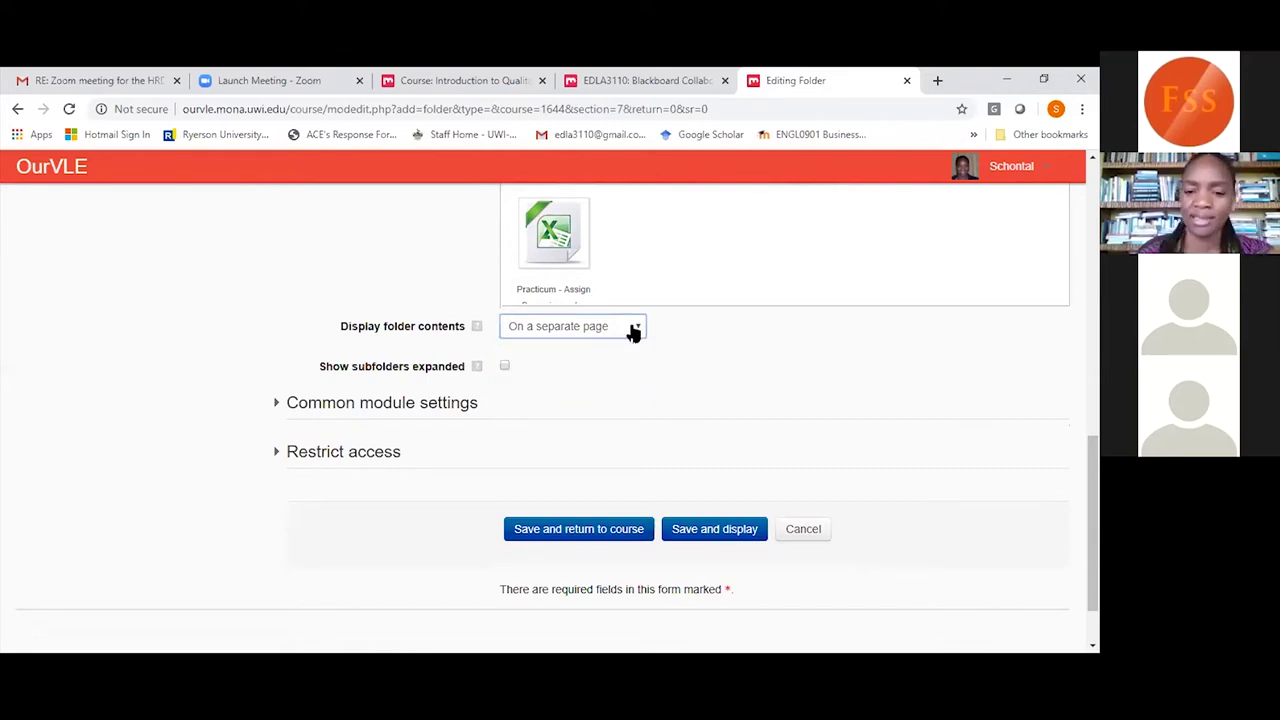
click(555, 535)
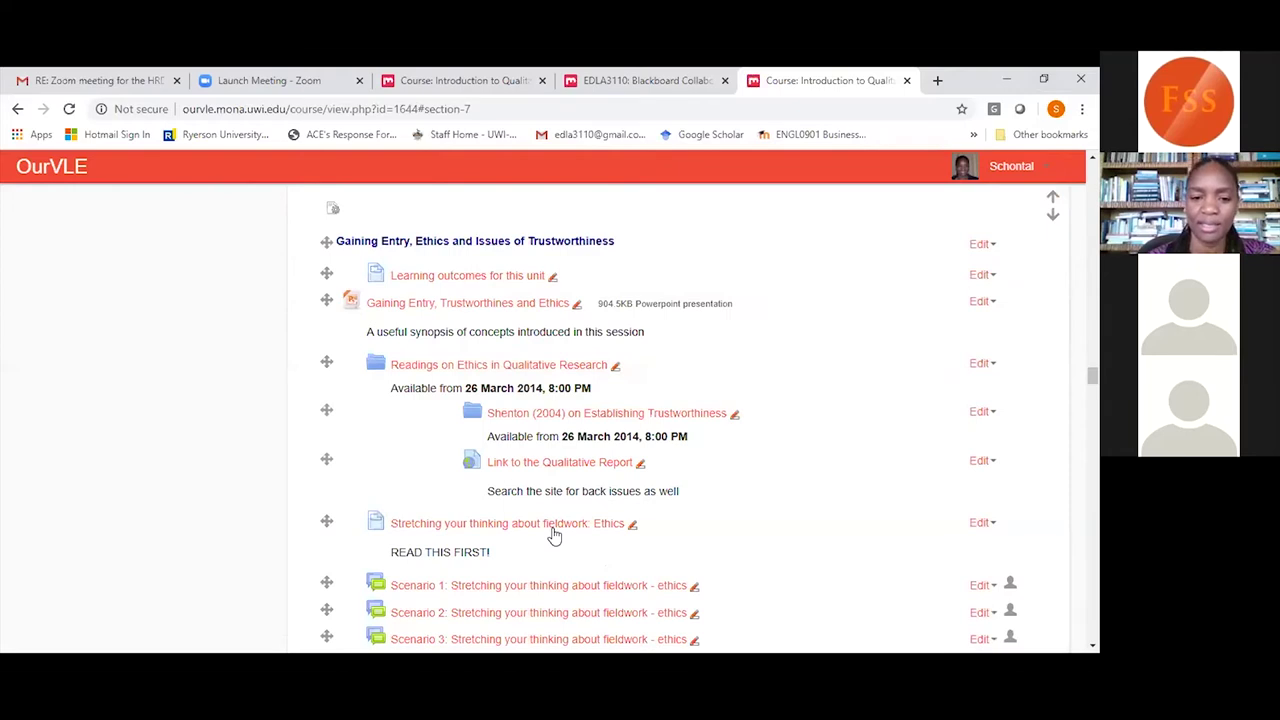
Open the Library folder at the end of Topic 7 to check its files.
scroll(555, 535, down, 3)
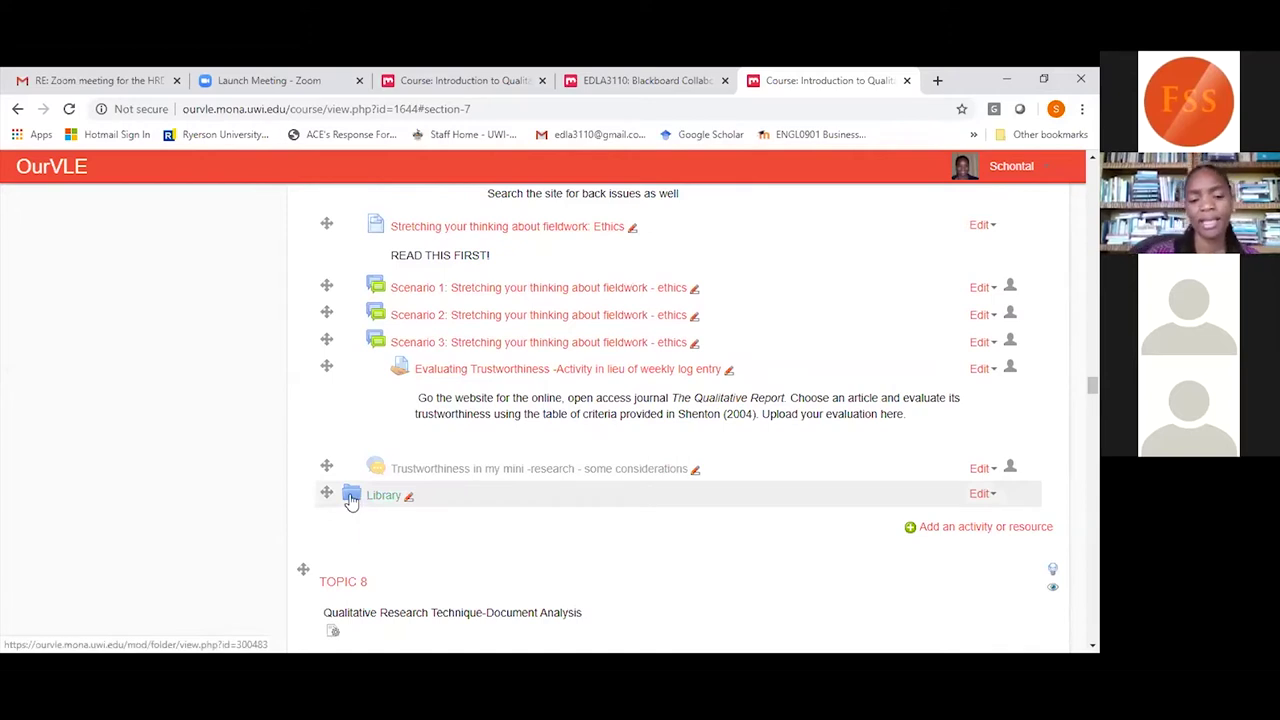
click(351, 499)
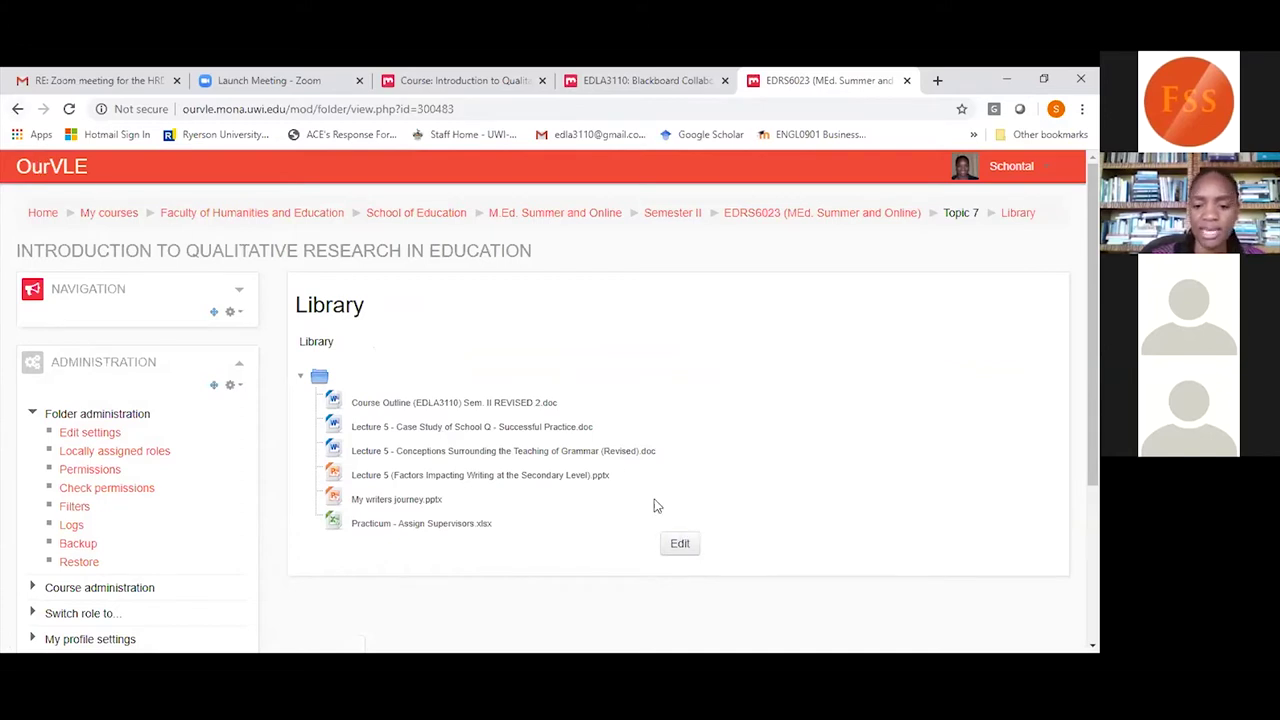
Open the Library folder for editing and add the image Literature Books.png to its files.
click(680, 545)
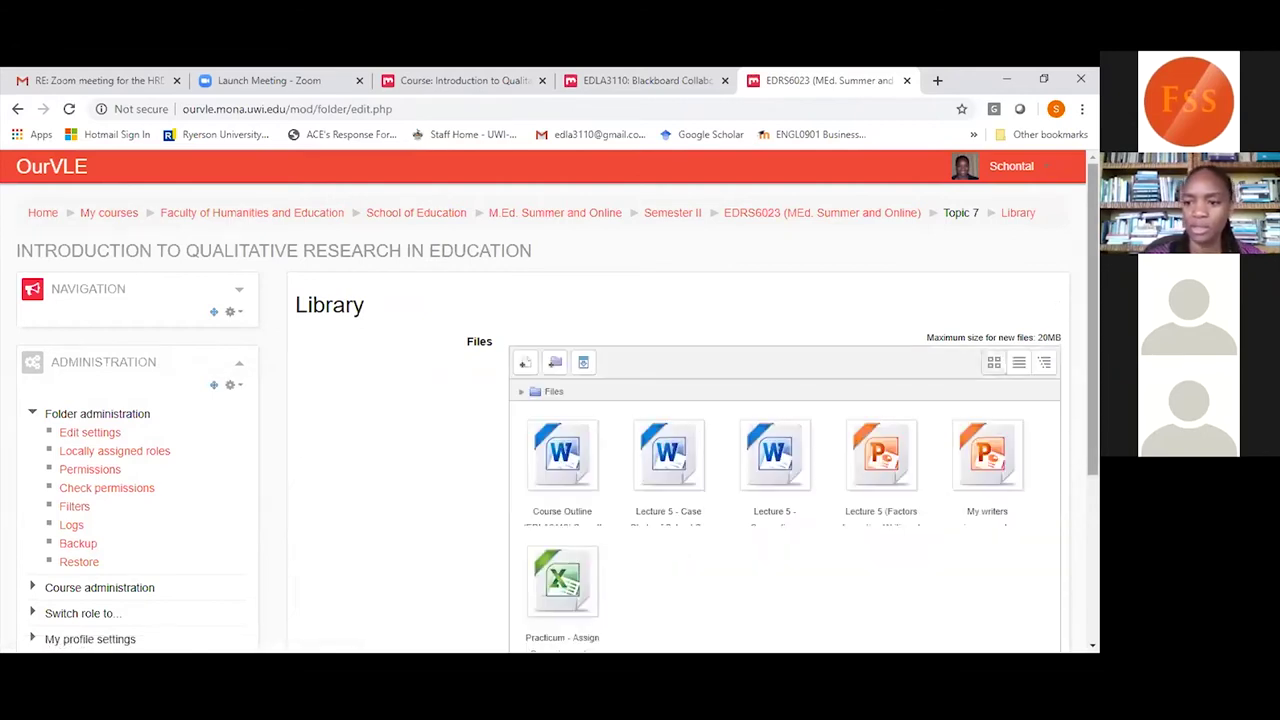
click(1043, 78)
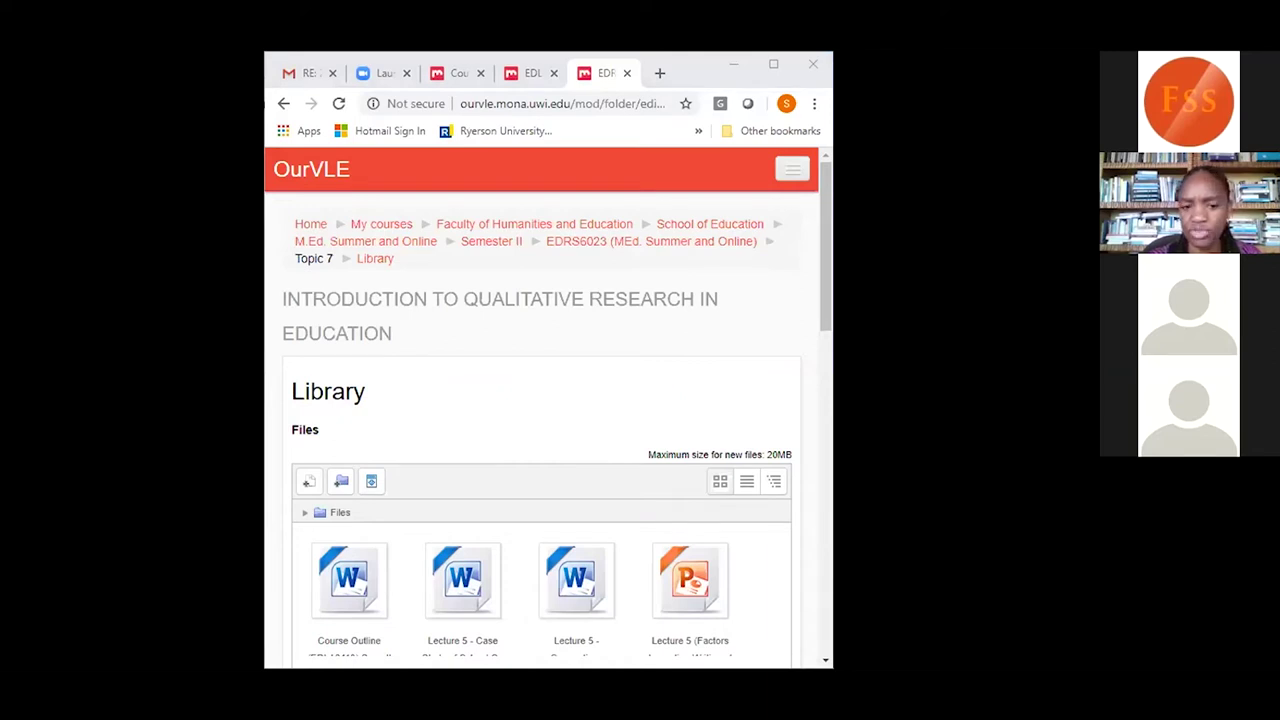
click(583, 627)
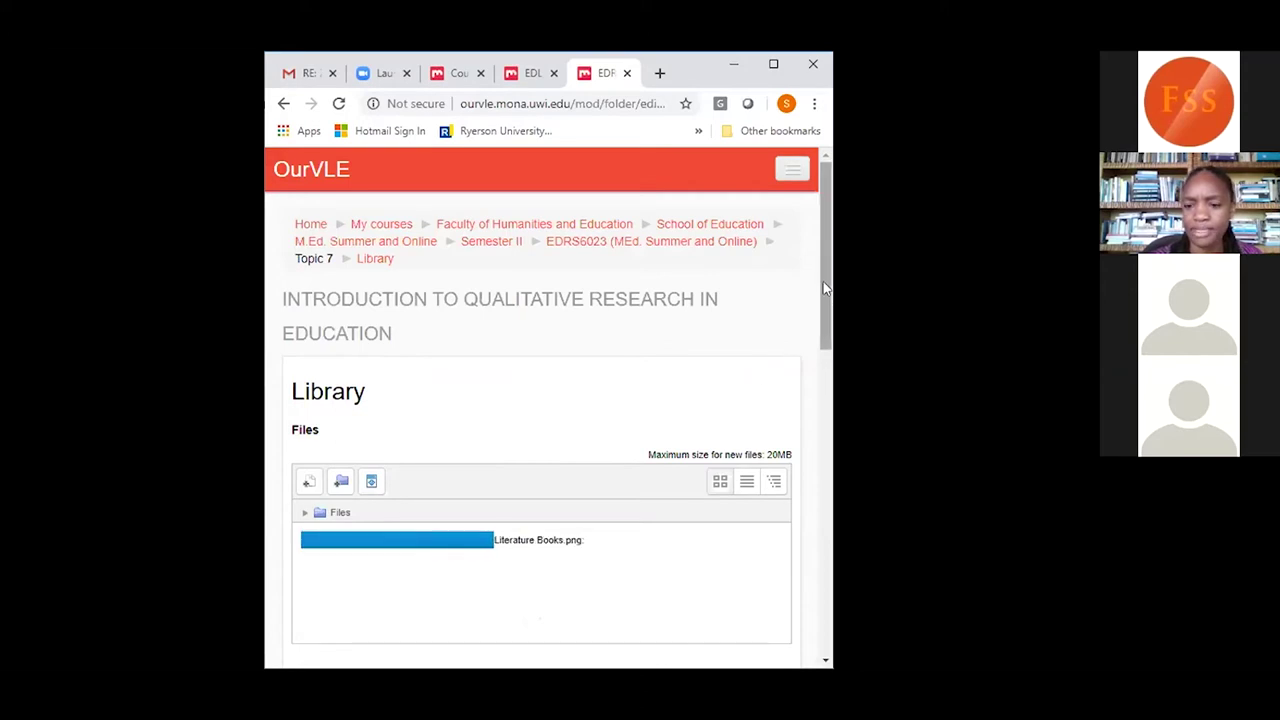
drag(824, 288, 824, 399)
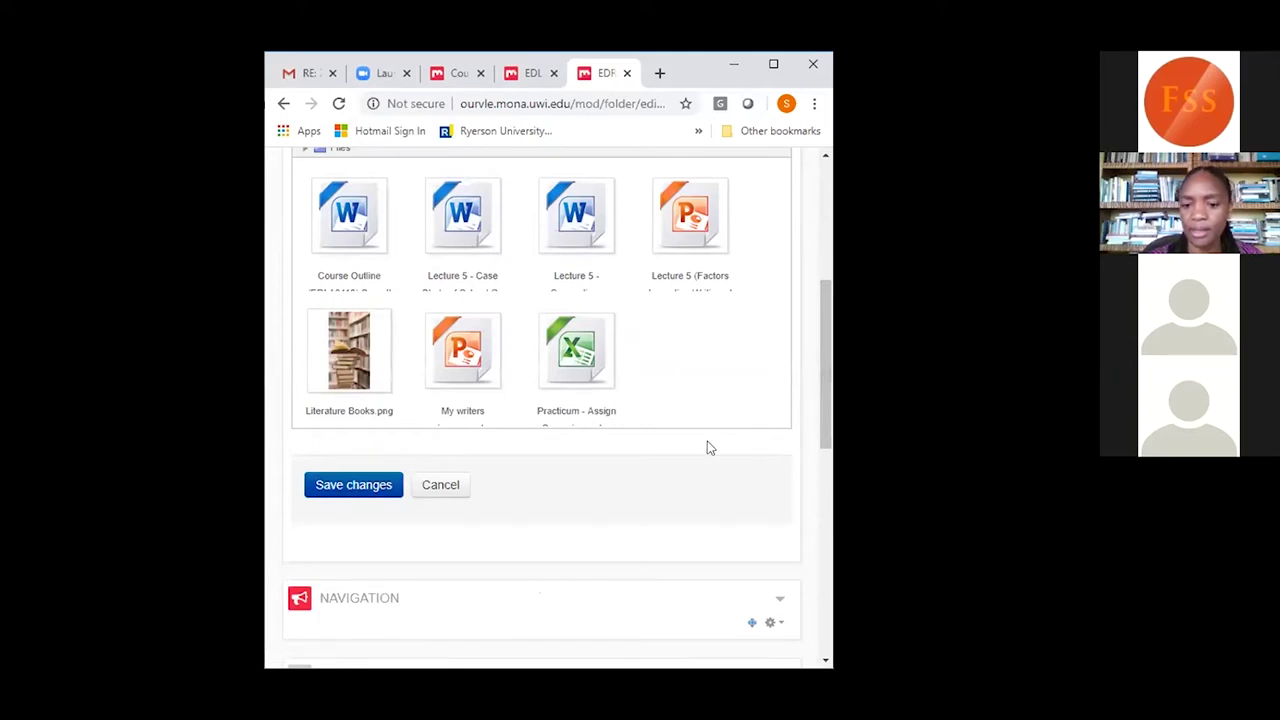
drag(831, 397, 820, 460)
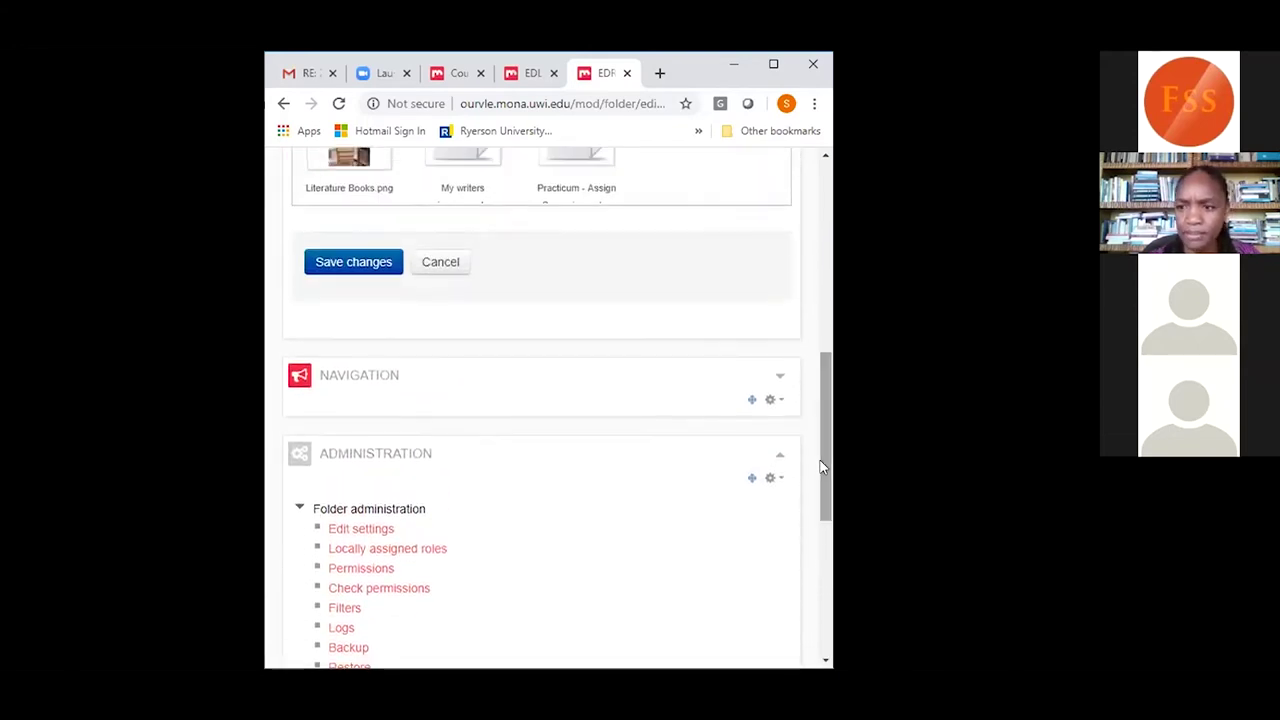
click(773, 64)
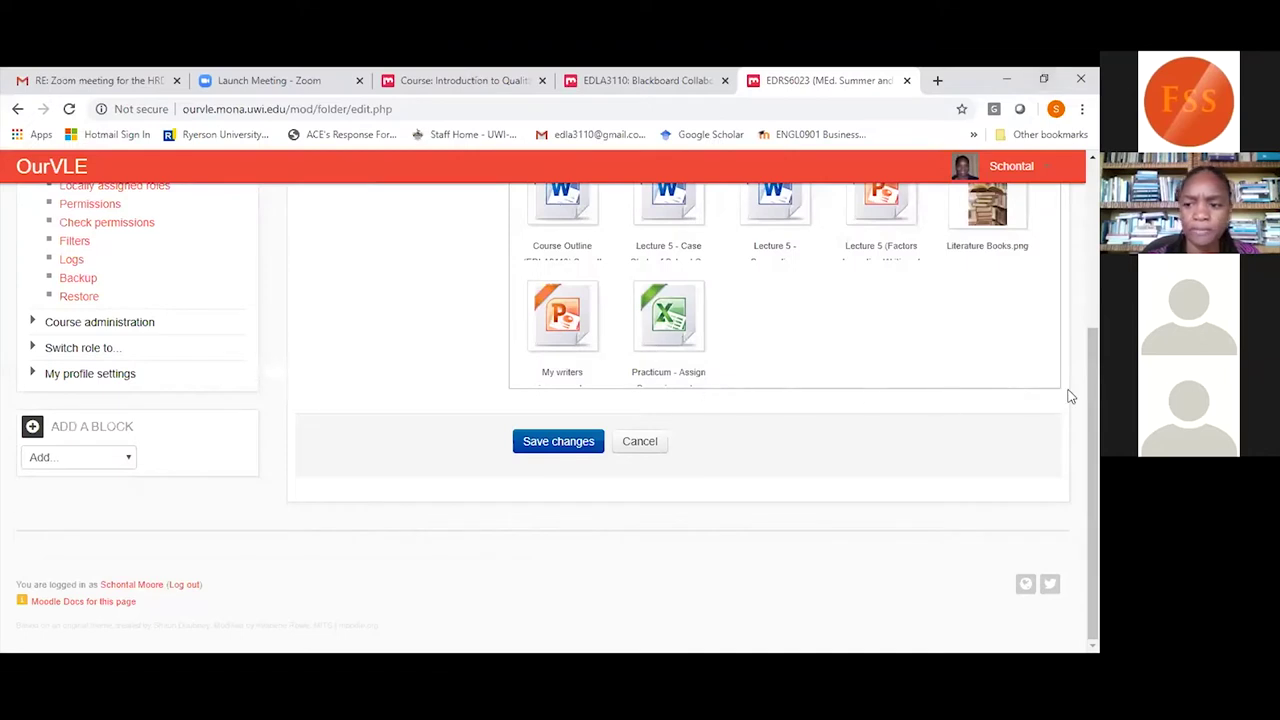
Delete the Lecture 5 - Conceptions Surrounding the Teaching of Grammar document from the Library folder and save the changes.
drag(1093, 400, 1093, 310)
scroll(559, 412, up, 1)
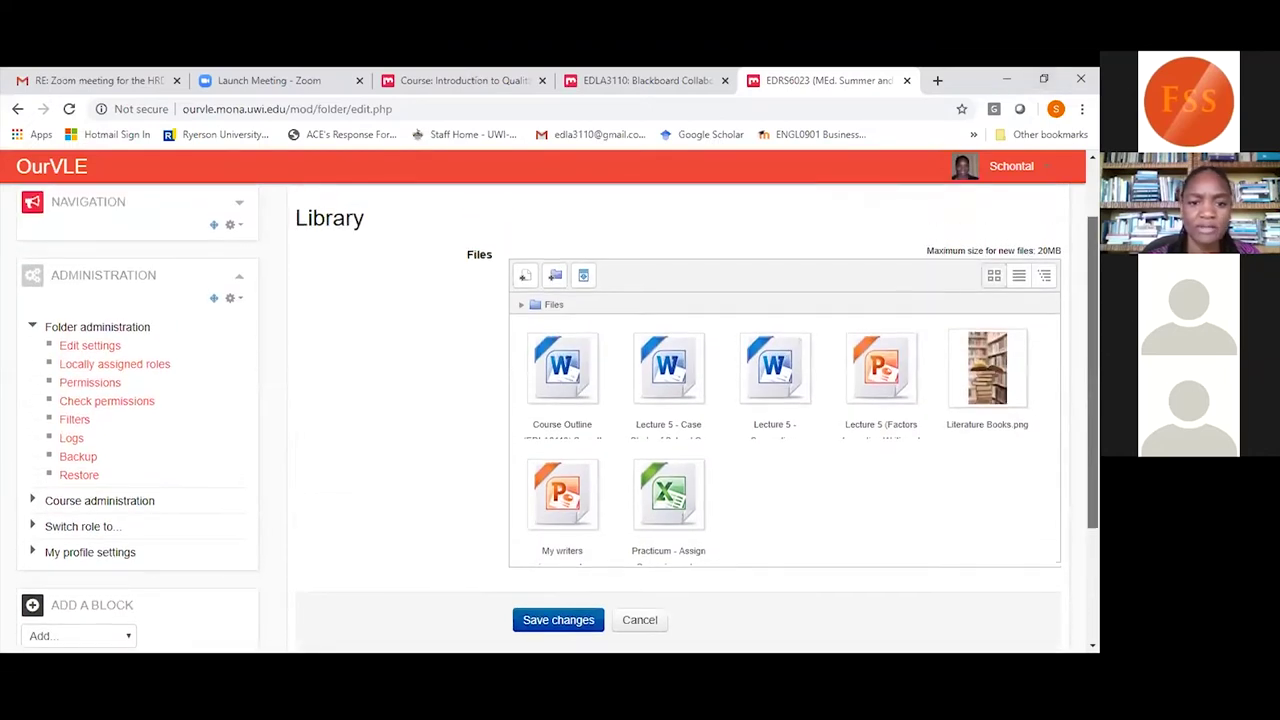
scroll(559, 412, down, 1)
scroll(559, 412, down, 1)
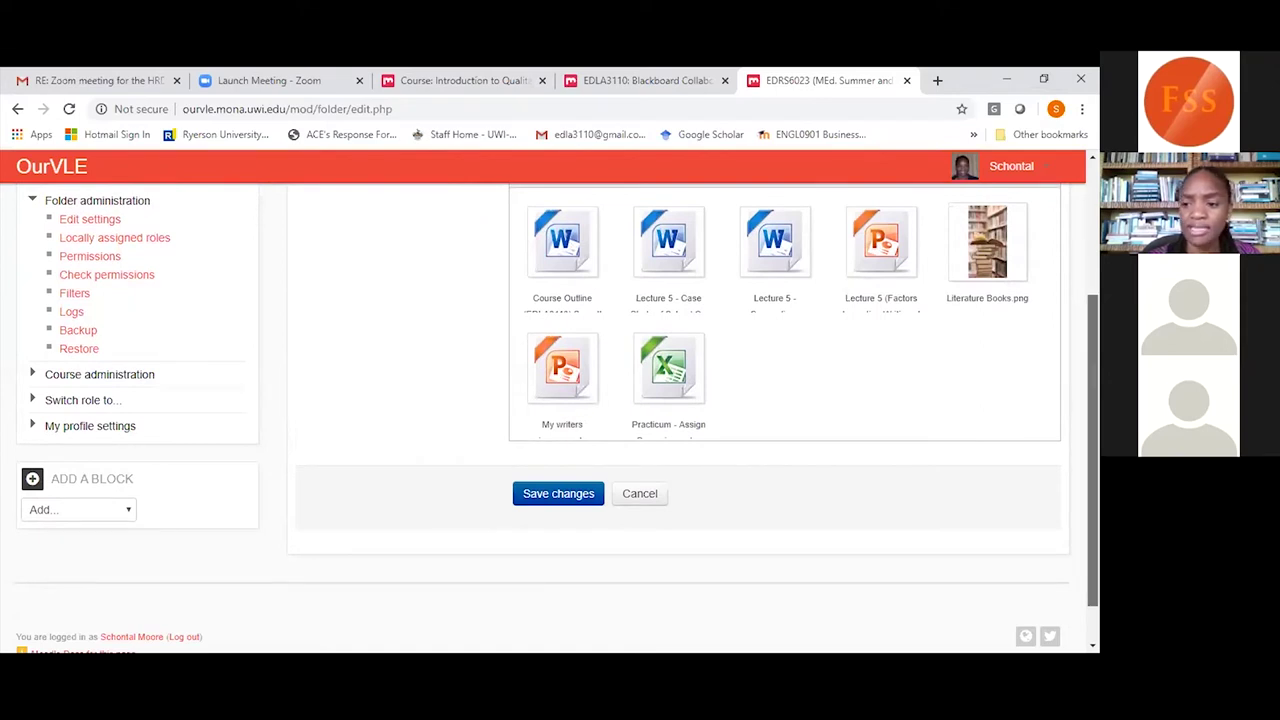
scroll(559, 412, up, 2)
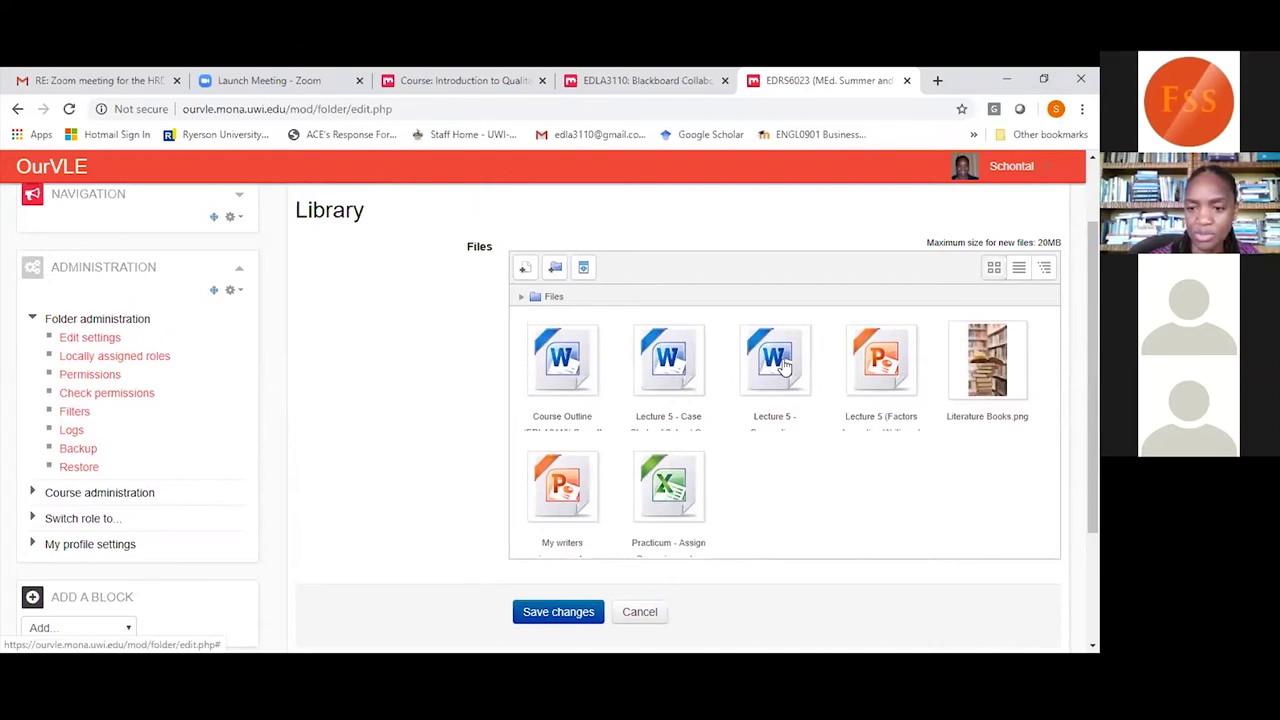
click(780, 362)
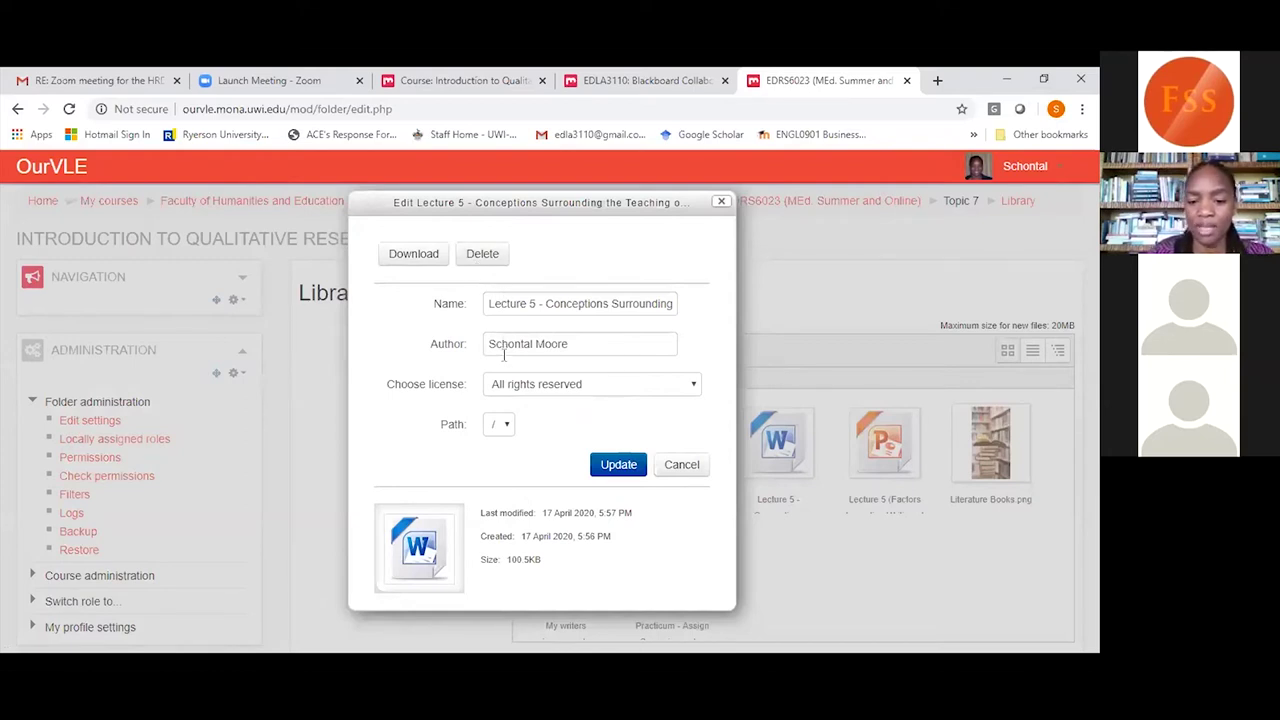
click(476, 254)
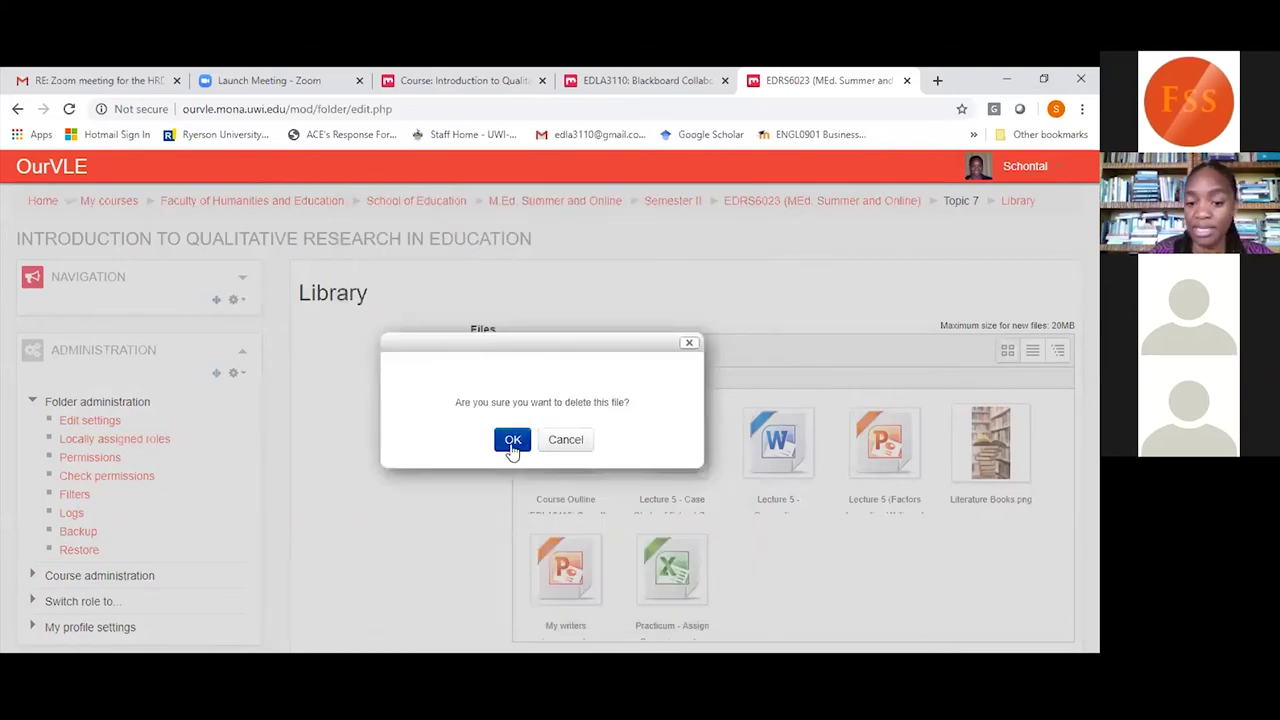
click(512, 441)
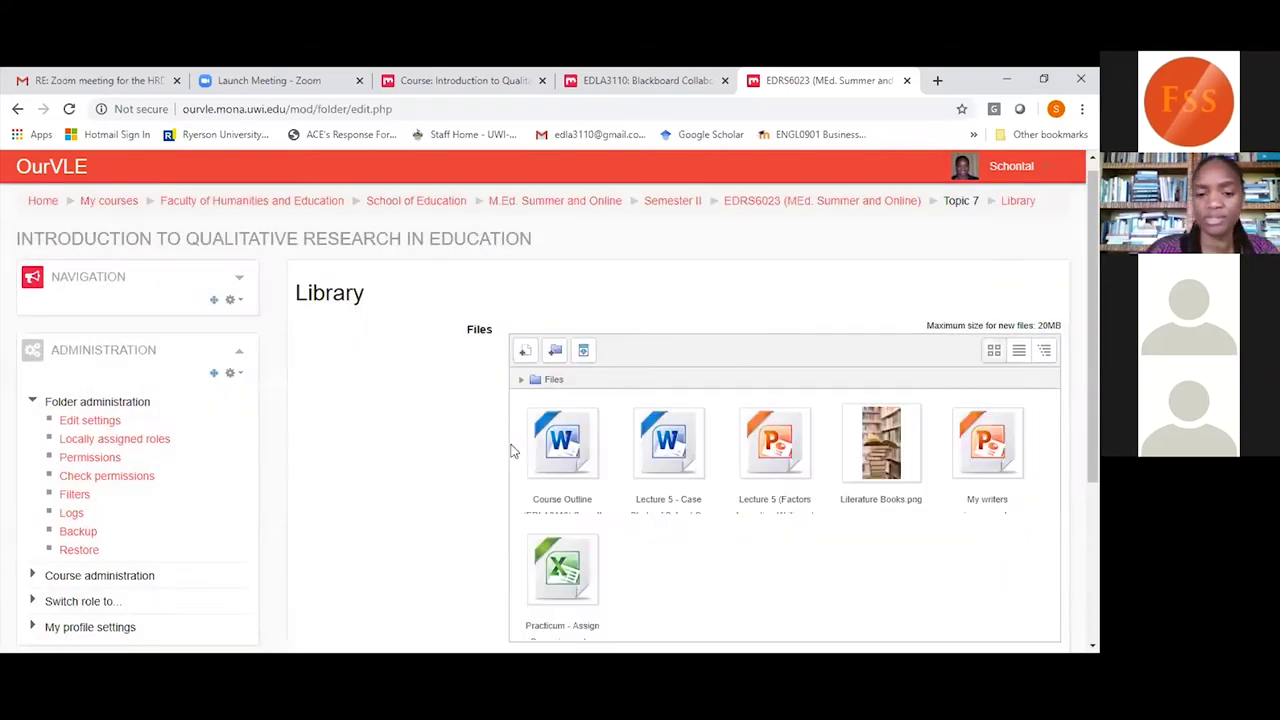
scroll(512, 450, down, 3)
click(514, 447)
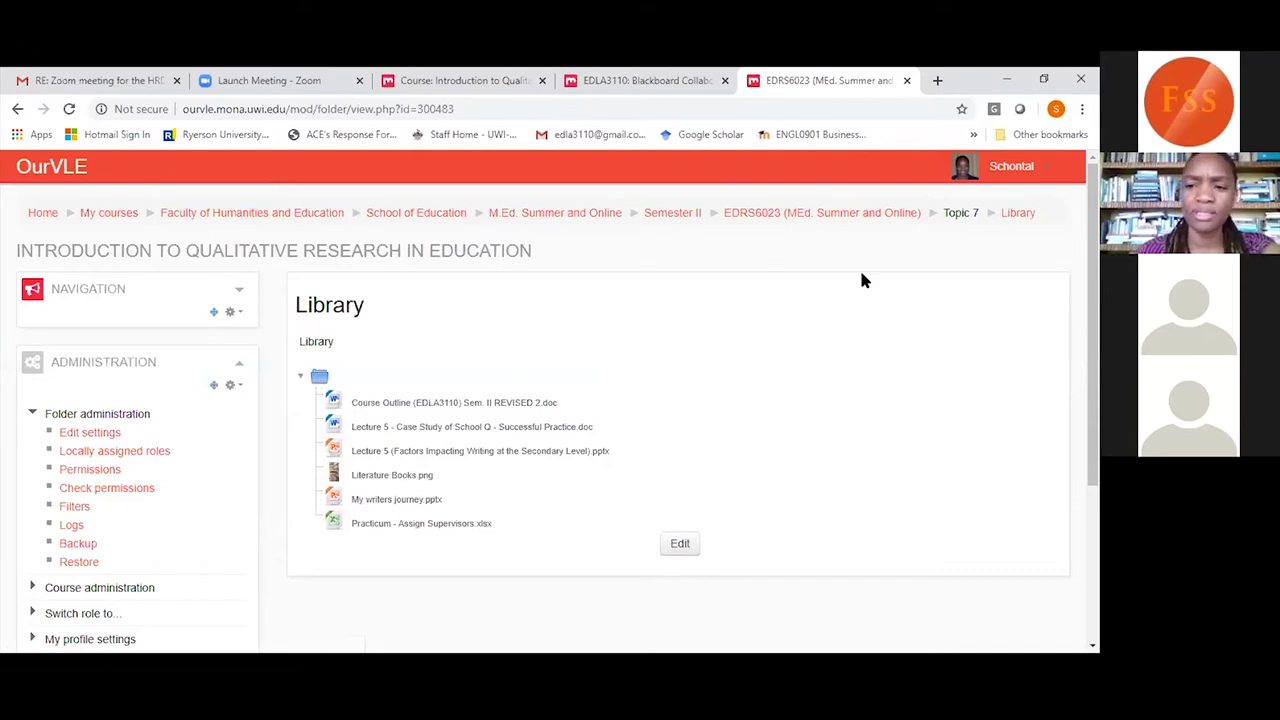
Return to the EDRS6023 course page and open the settings of the Library folder at the end of Topic 7.
click(962, 214)
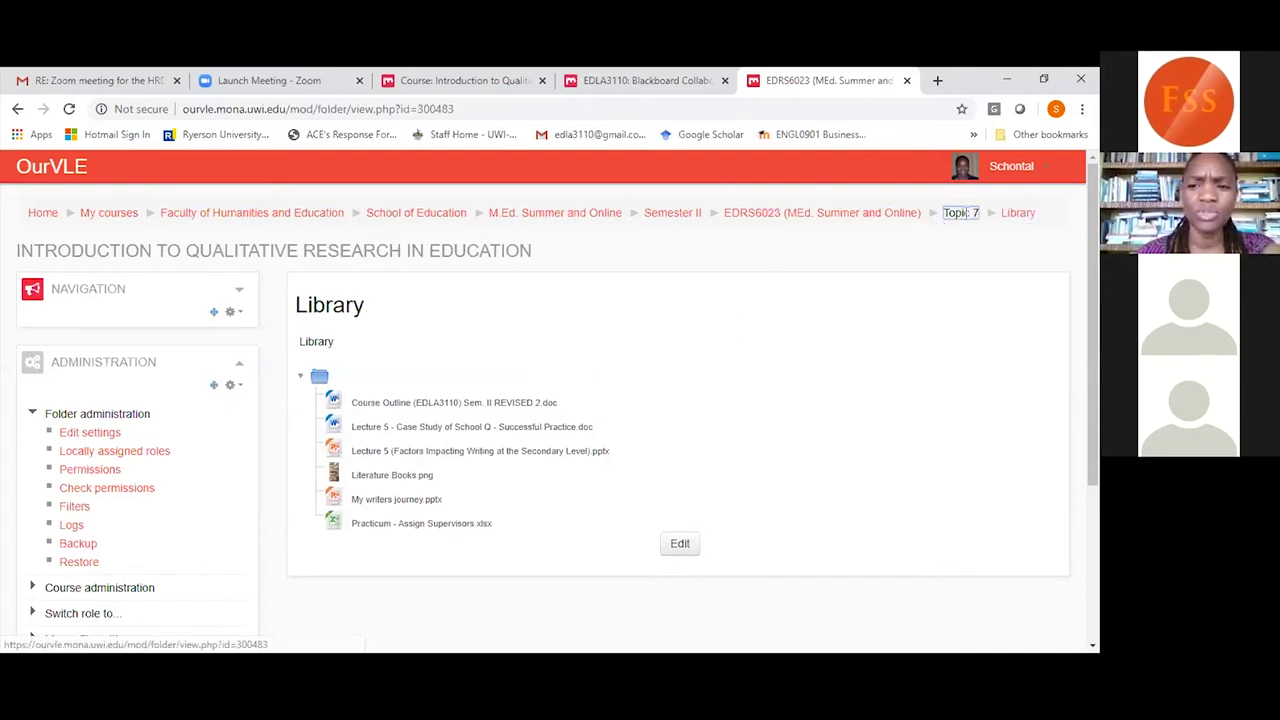
click(835, 214)
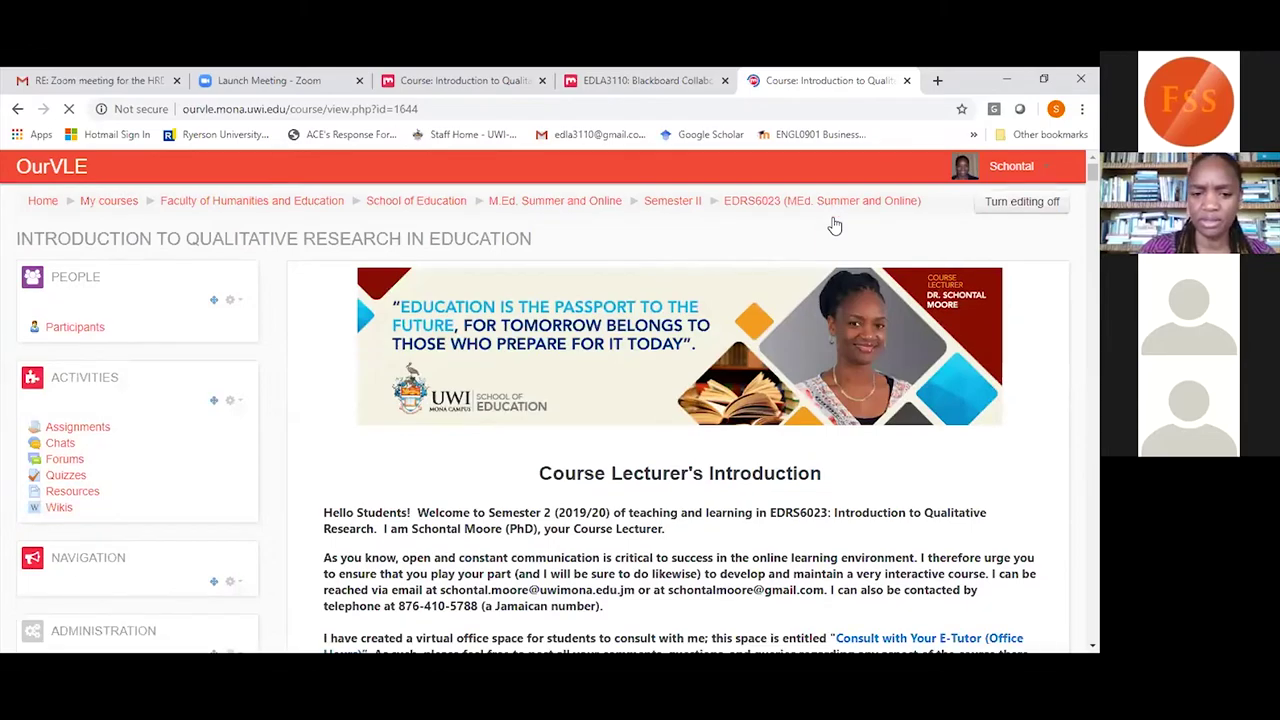
scroll(835, 226, down, 10)
scroll(835, 226, down, 15)
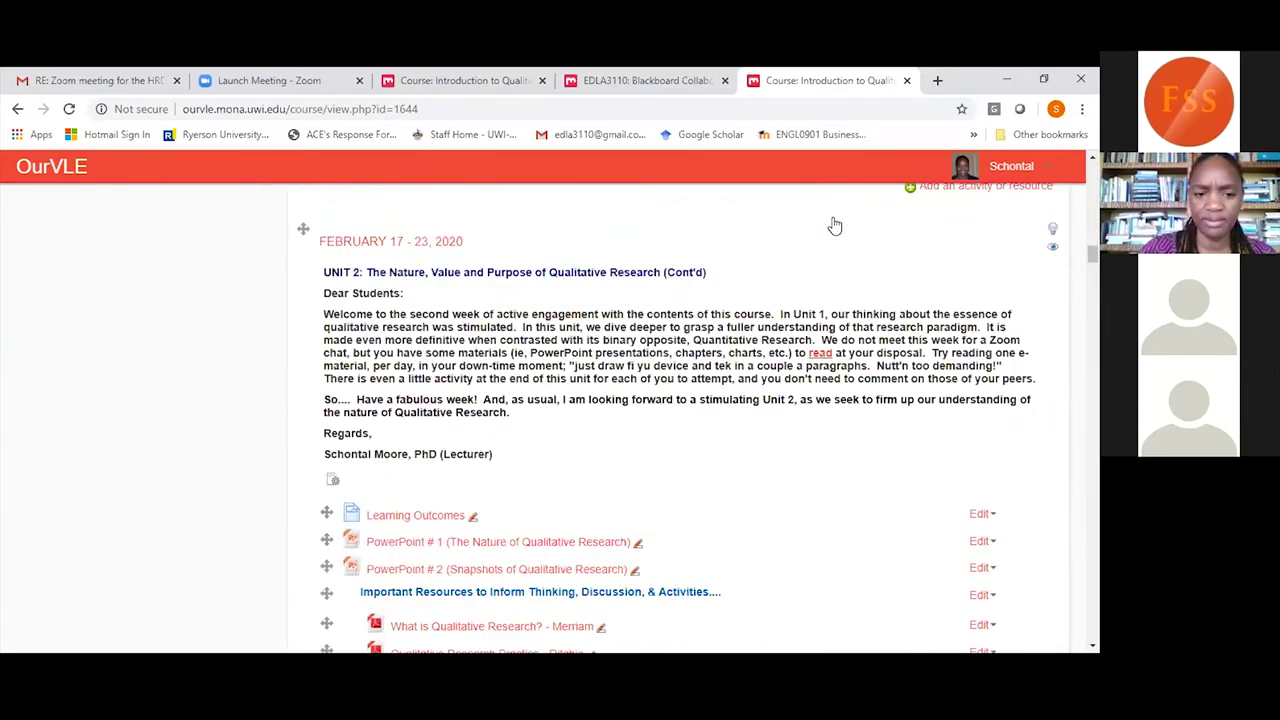
scroll(835, 226, down, 20)
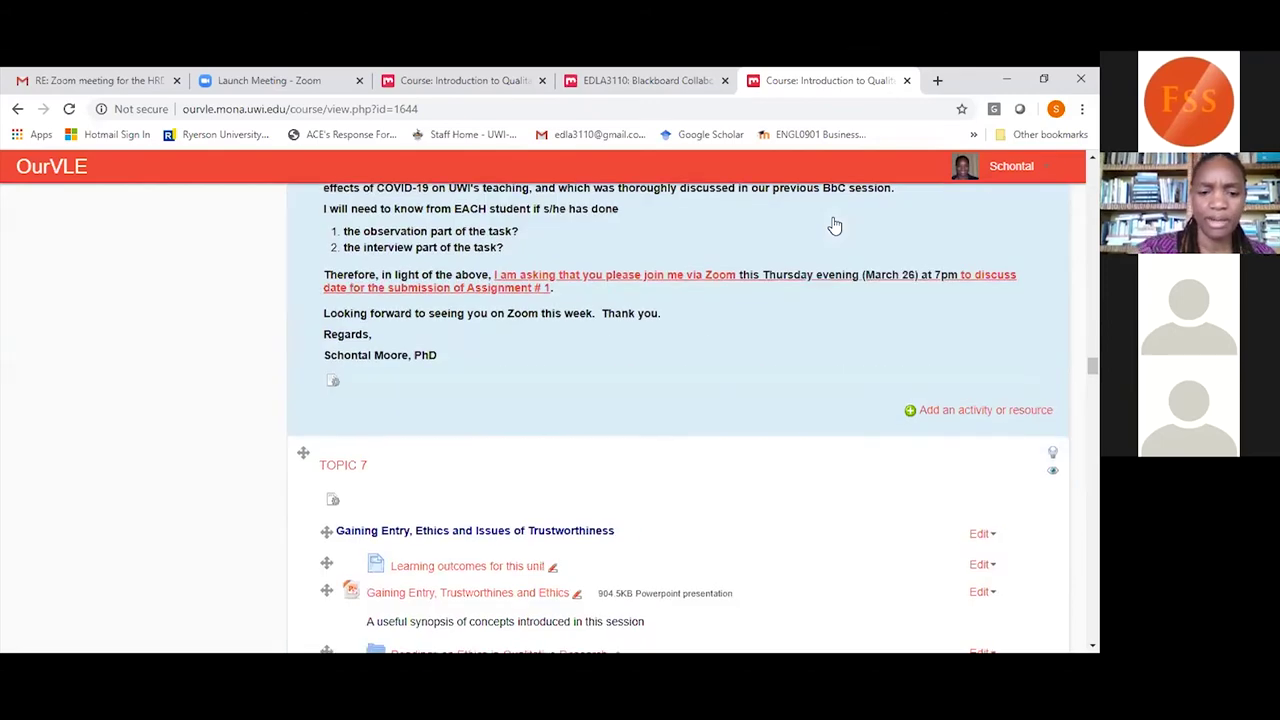
scroll(835, 226, down, 5)
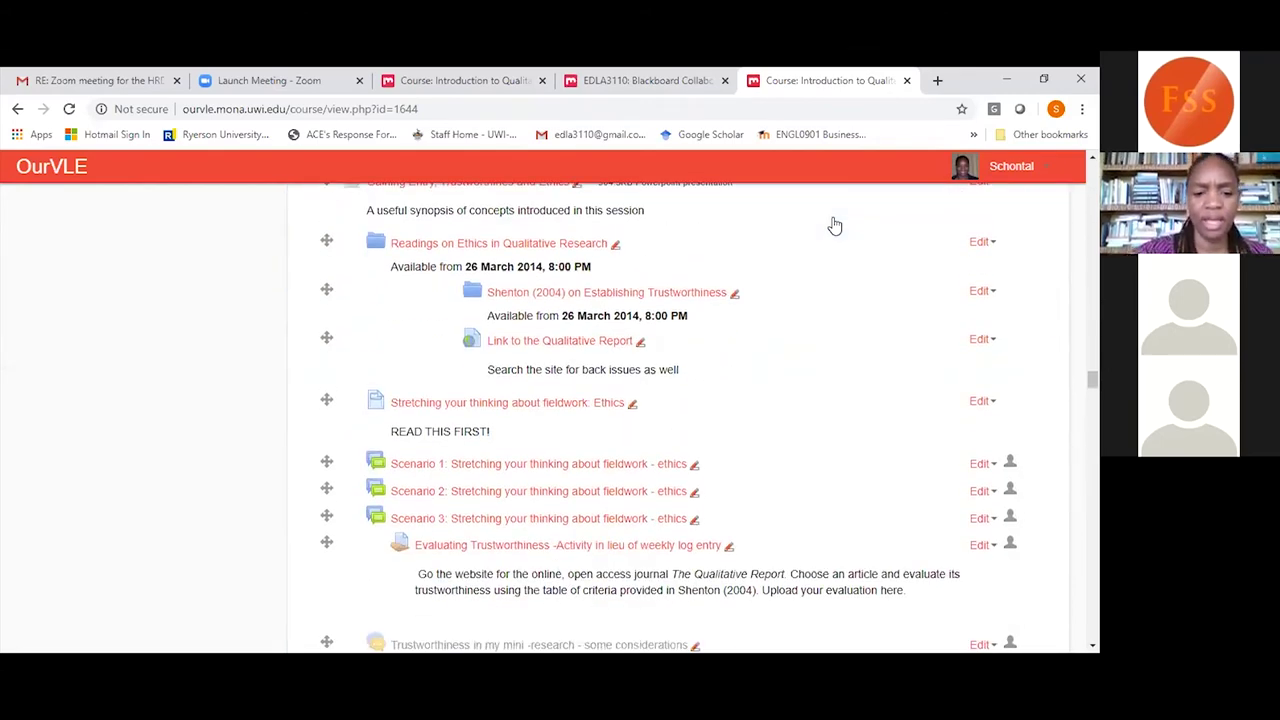
scroll(835, 226, down, 2)
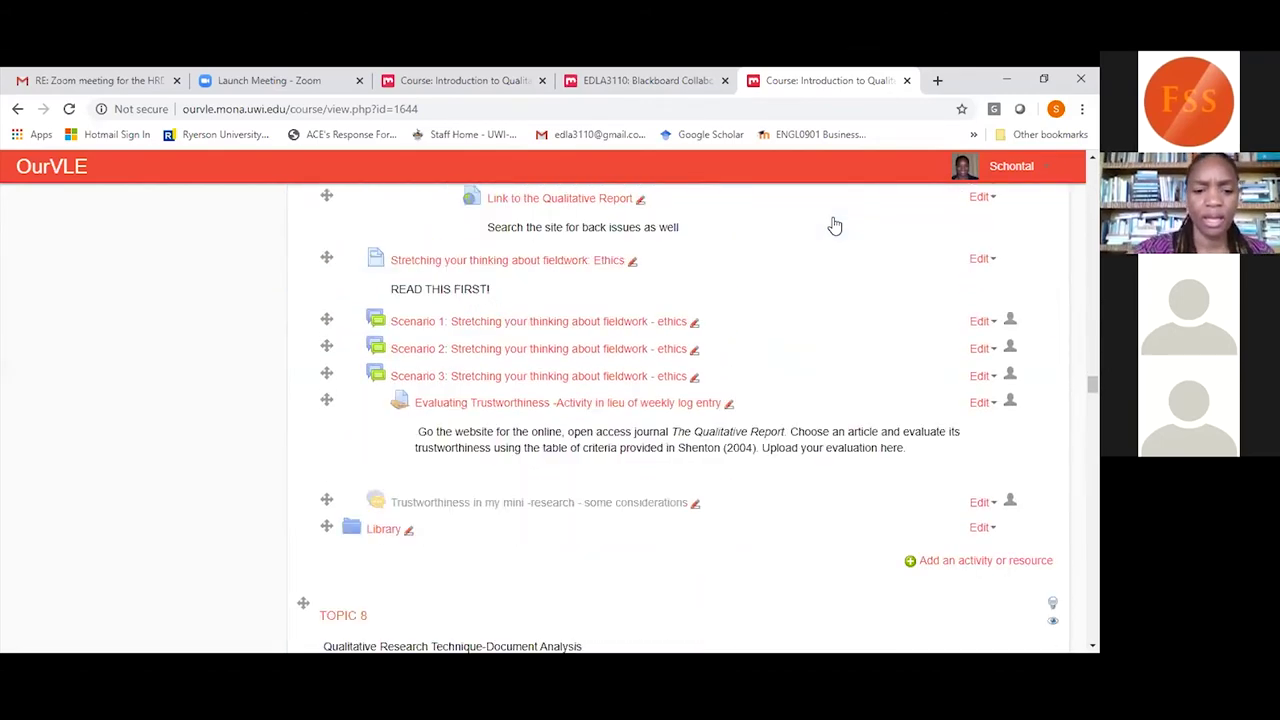
click(357, 531)
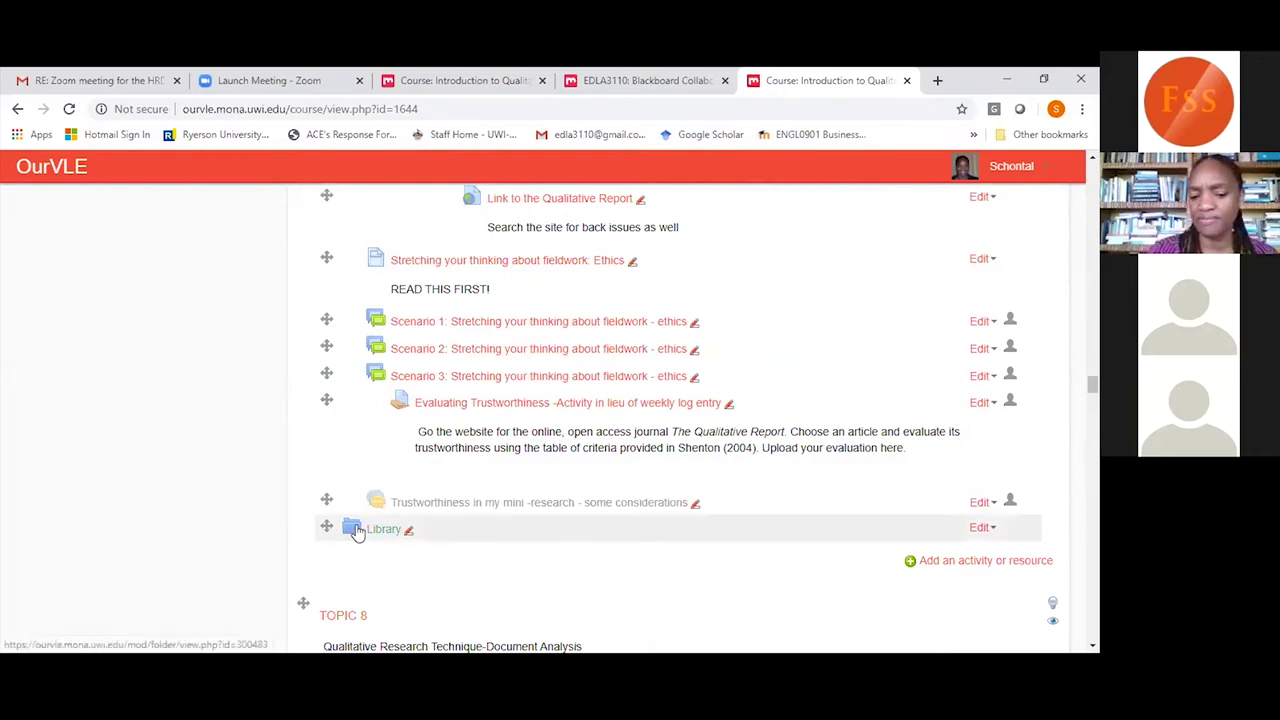
click(981, 528)
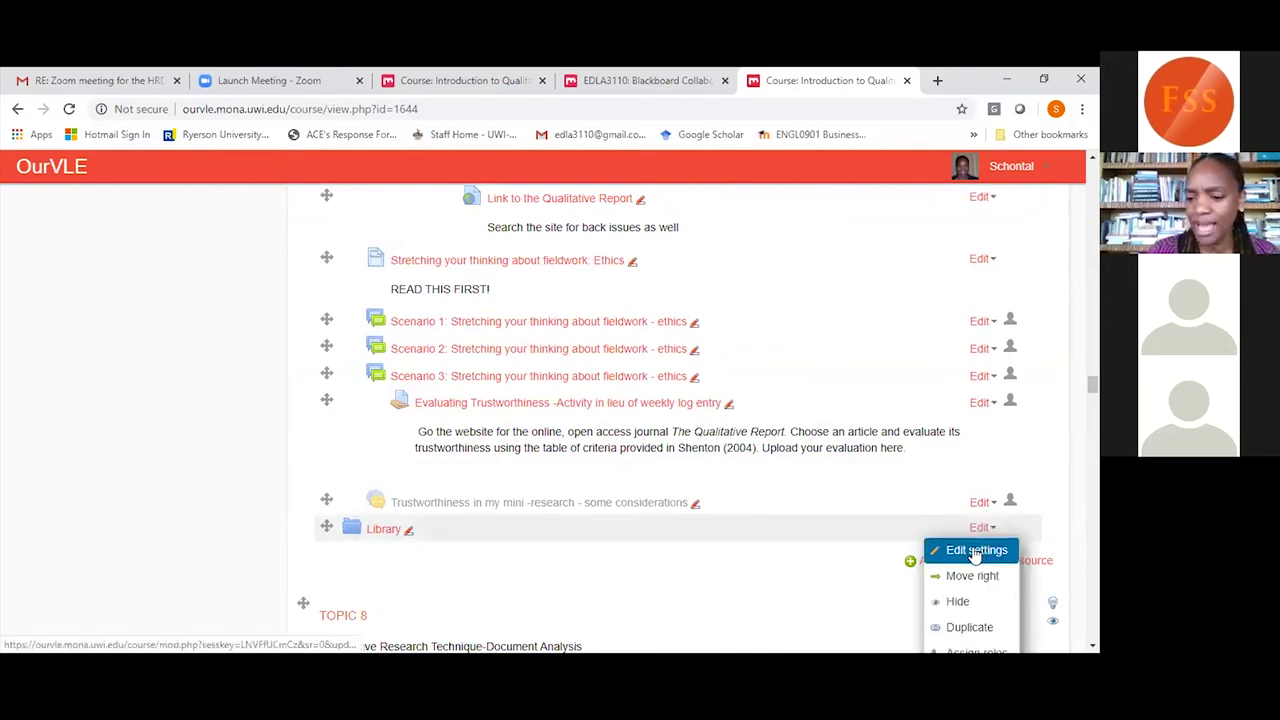
click(975, 553)
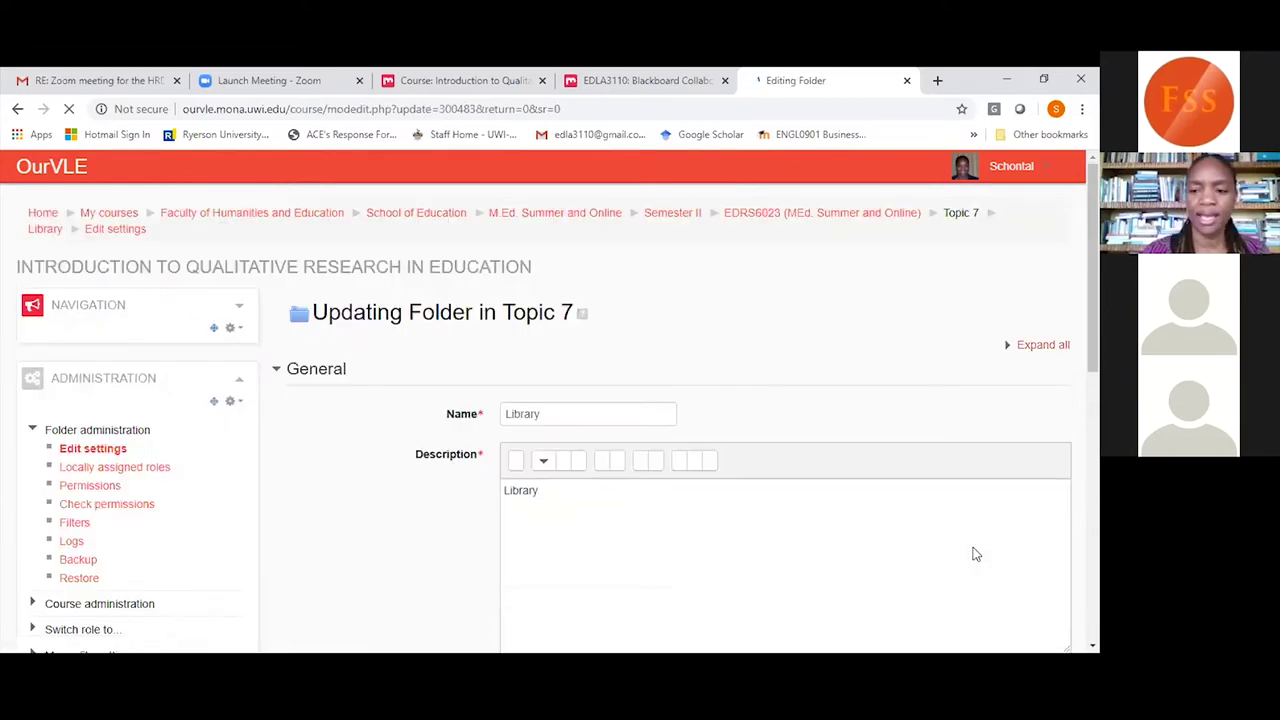
Set the folder contents to display inline on a course page, save, and check the Library listing in Topic 7.
scroll(975, 553, down, 3)
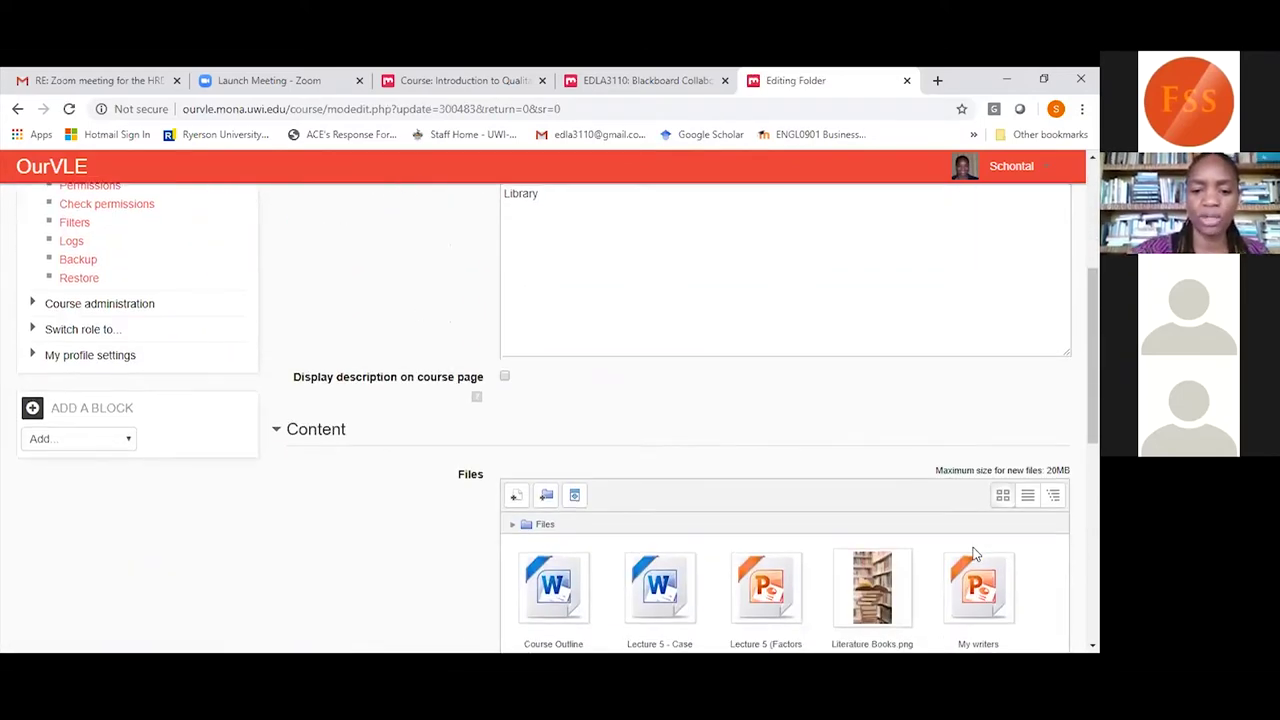
scroll(975, 553, down, 5)
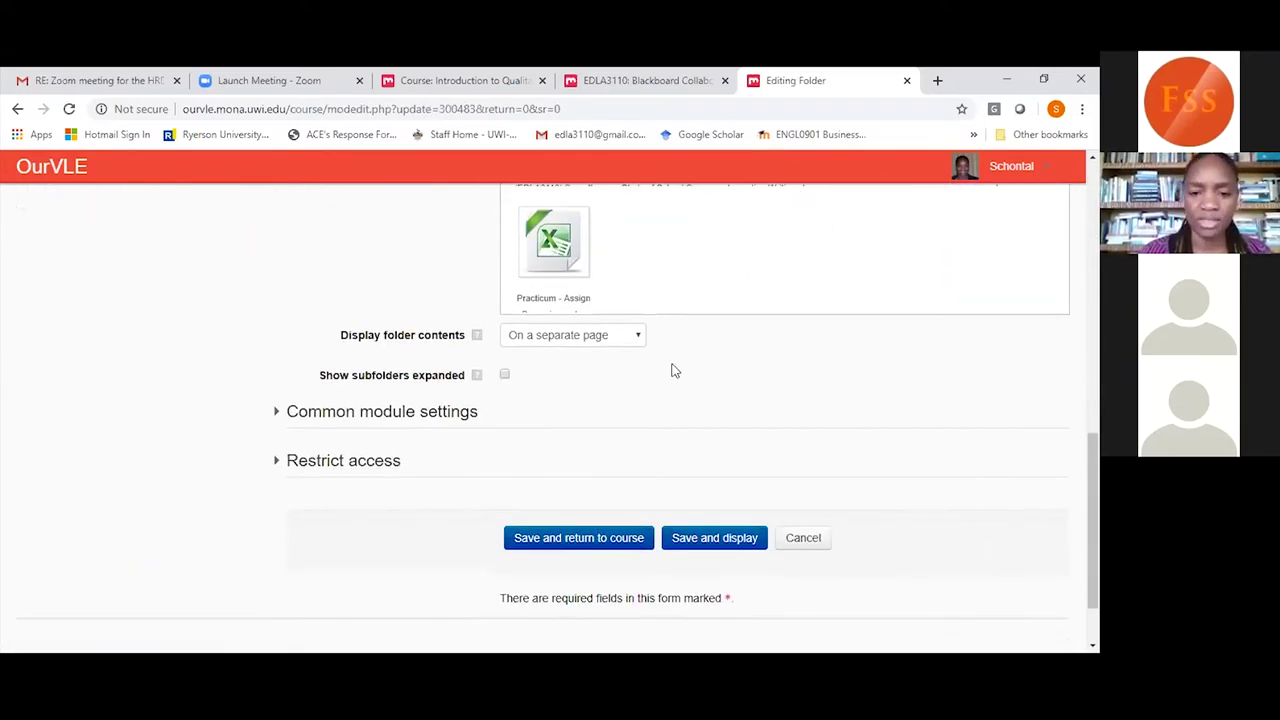
click(640, 340)
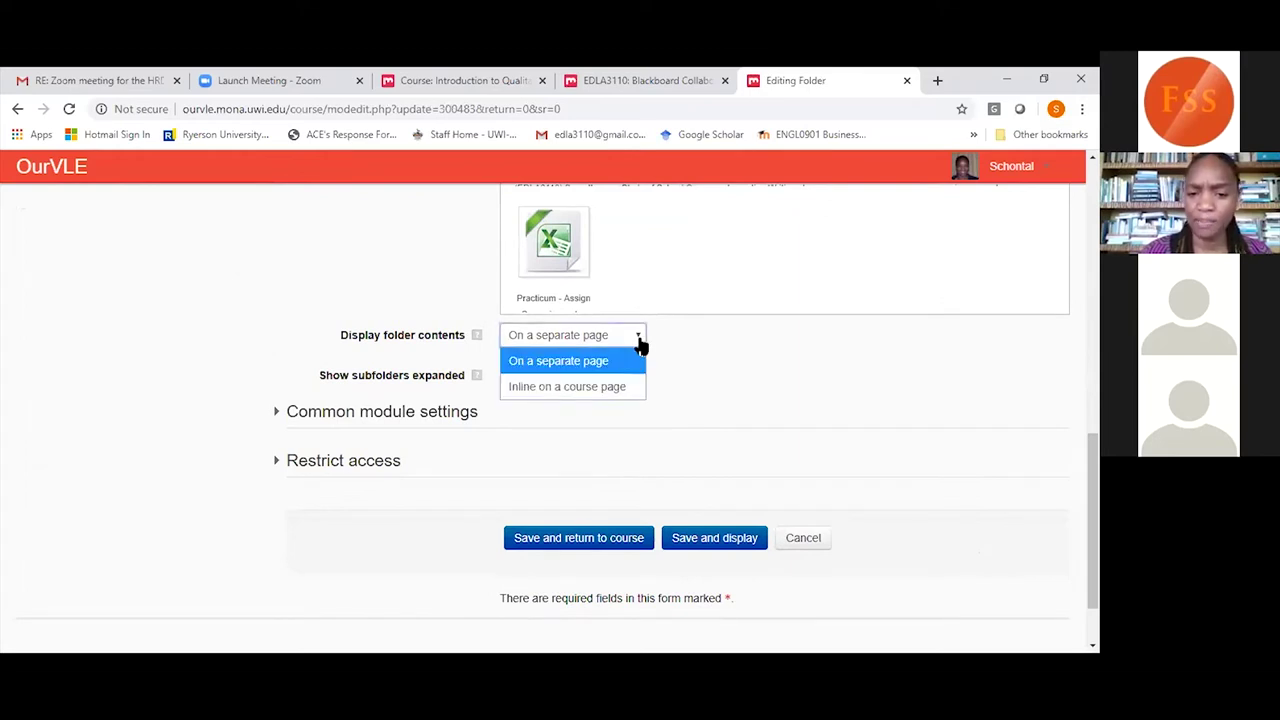
click(584, 390)
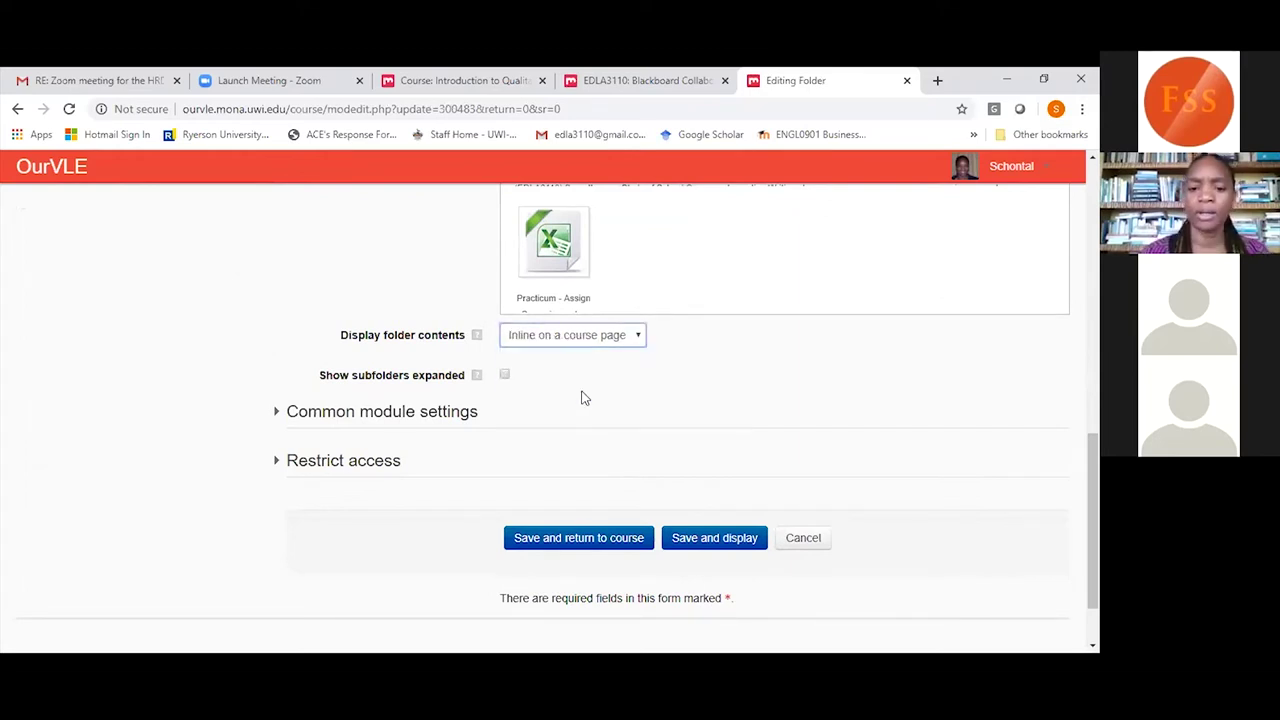
click(577, 540)
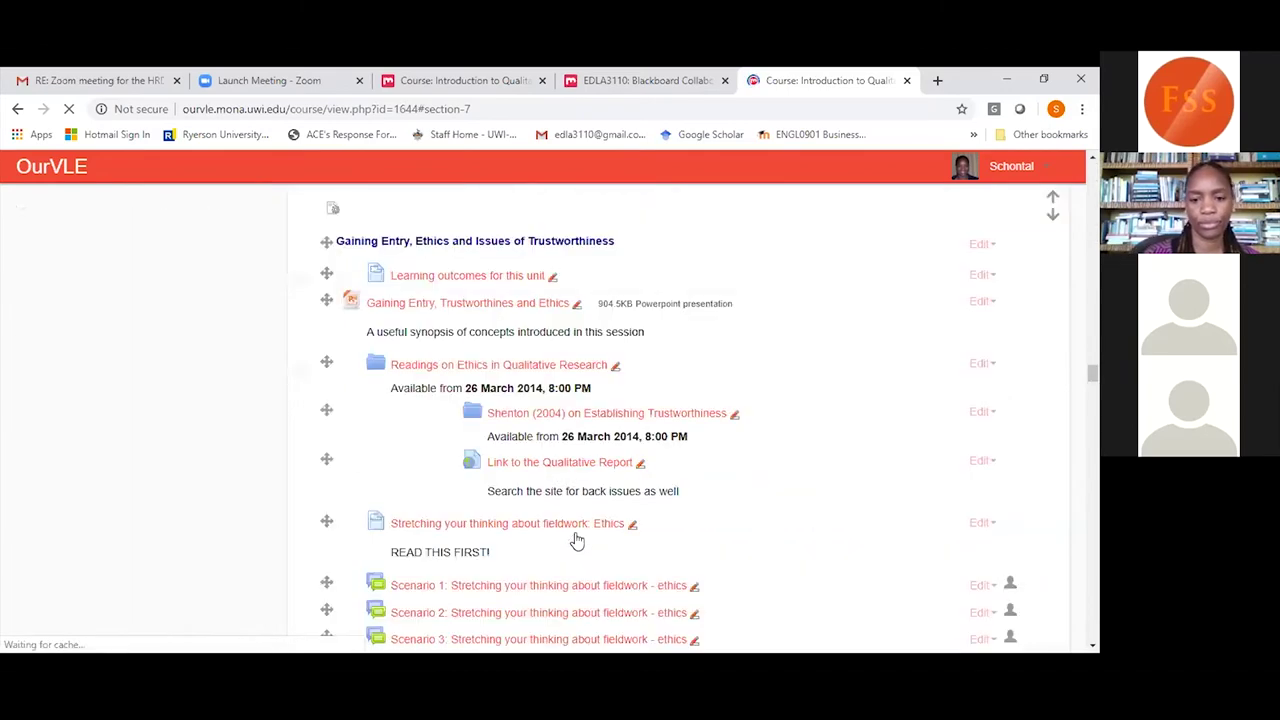
scroll(577, 540, down, 5)
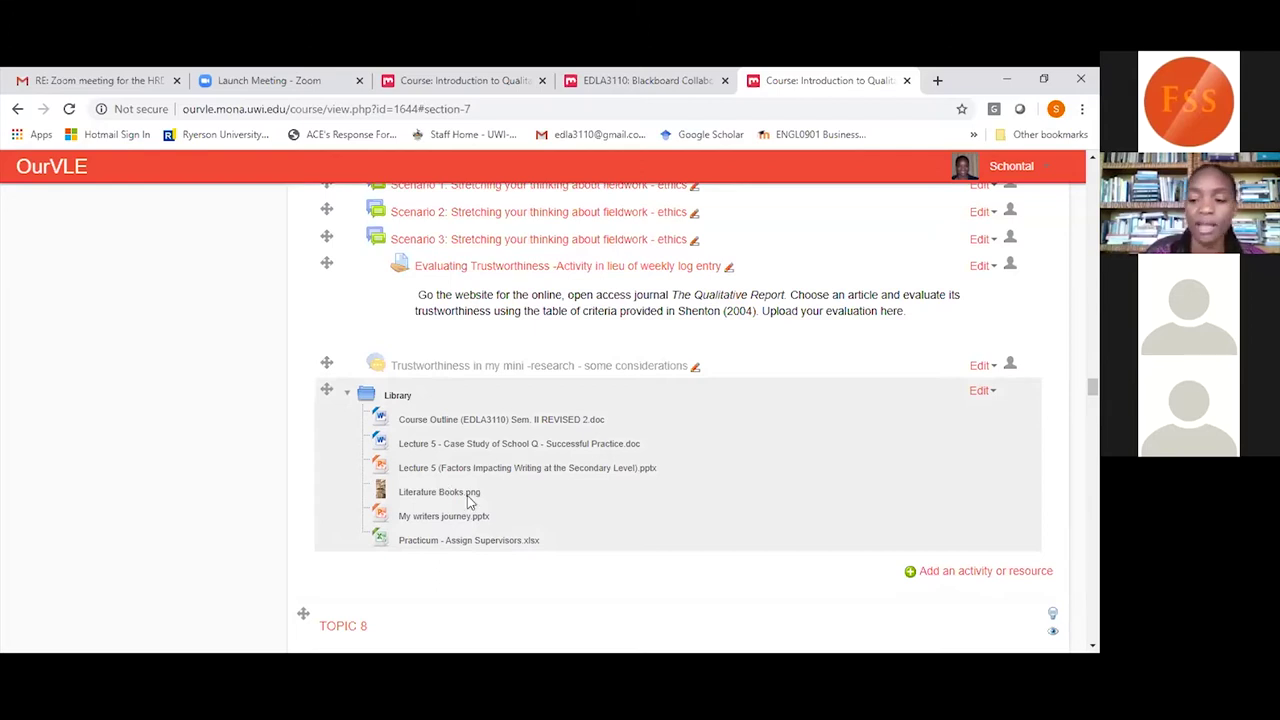
Create a new URL resource in Topic 7.
click(950, 572)
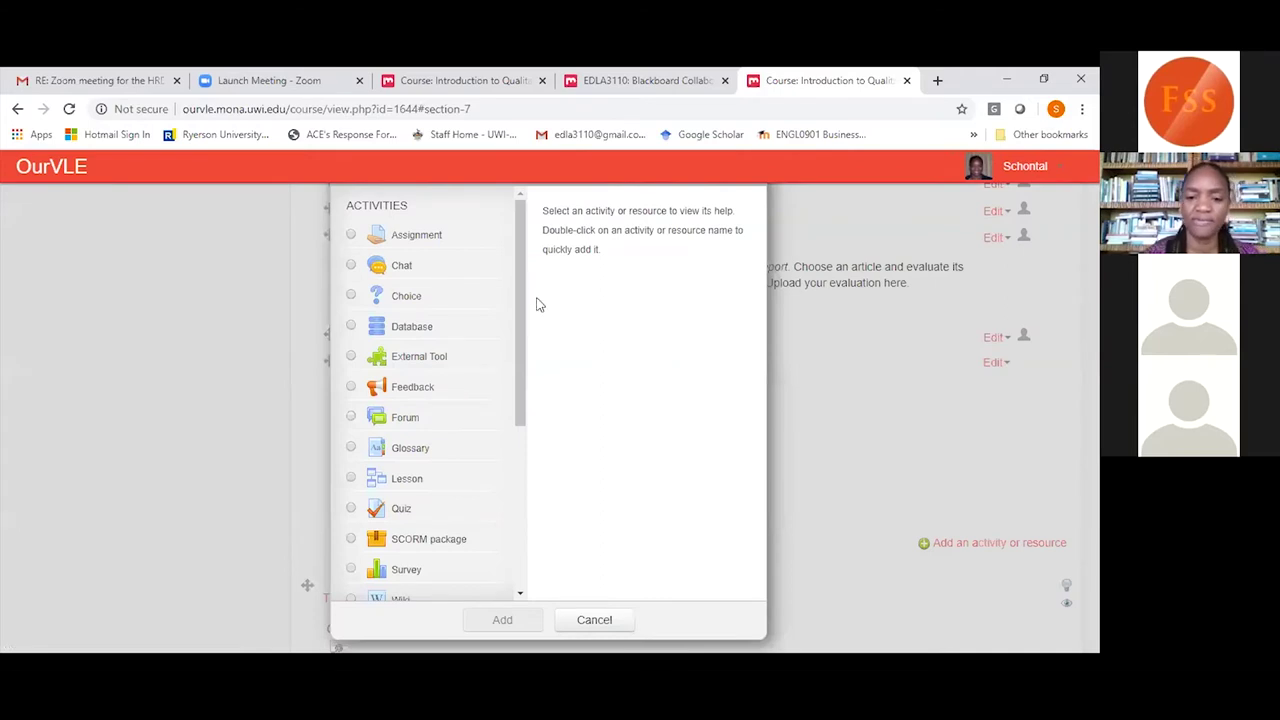
drag(517, 275, 523, 443)
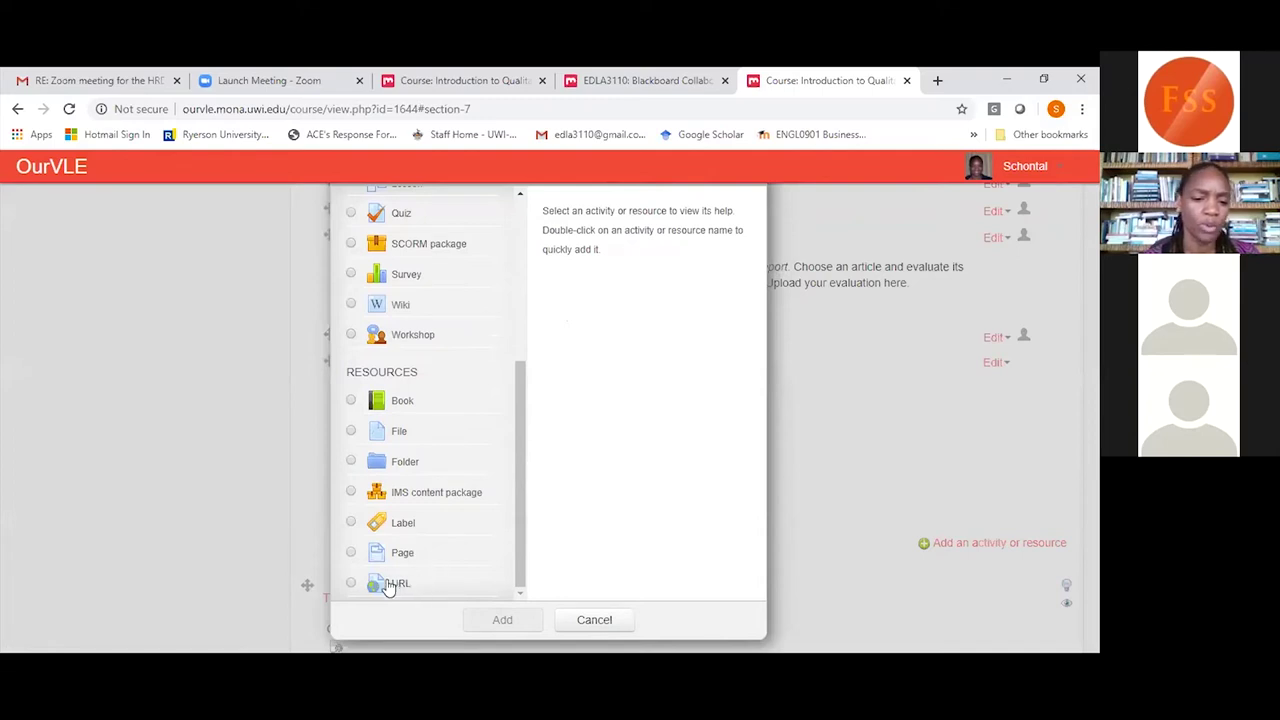
click(350, 585)
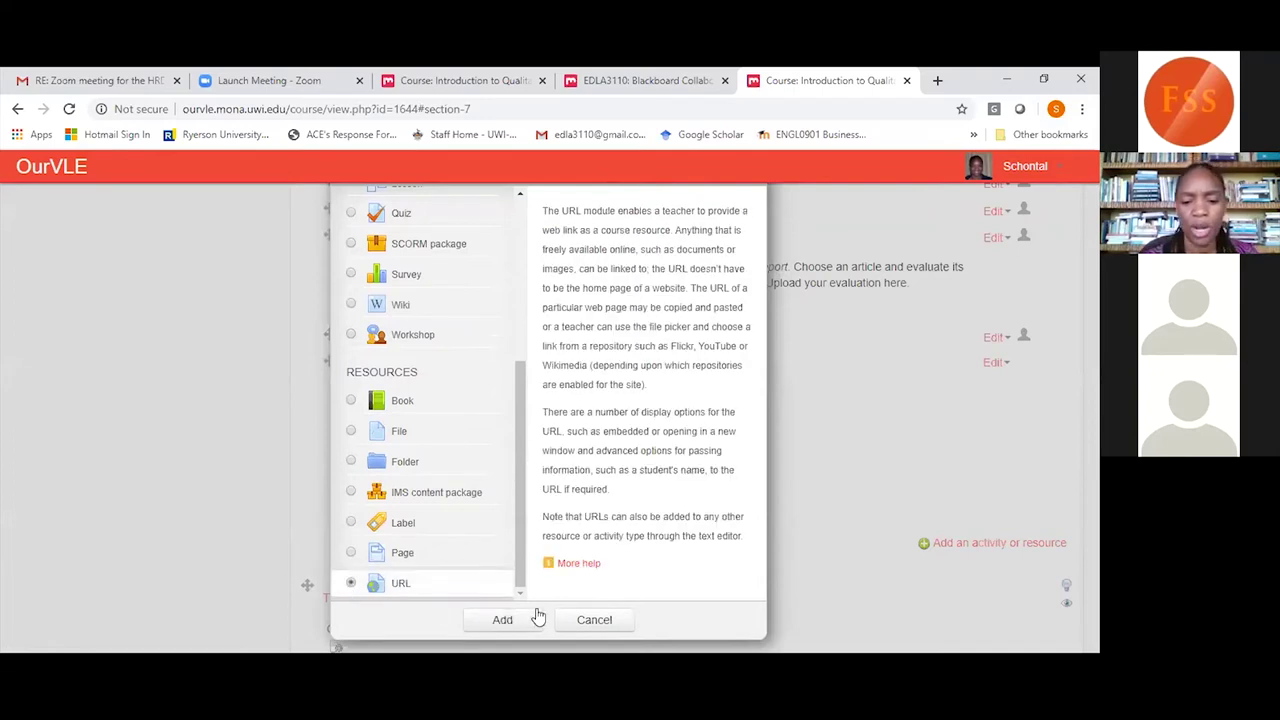
click(503, 620)
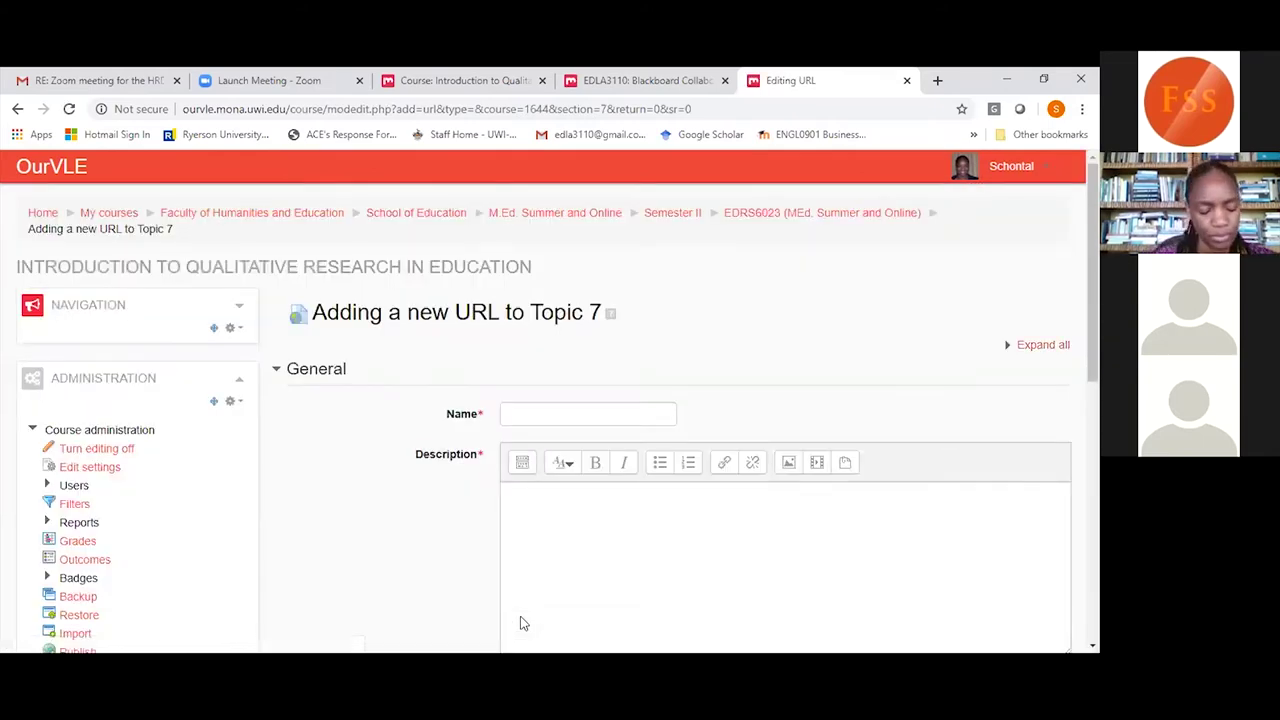
Name the URL resource Video and enter Video as its description.
scroll(520, 623, down, 1)
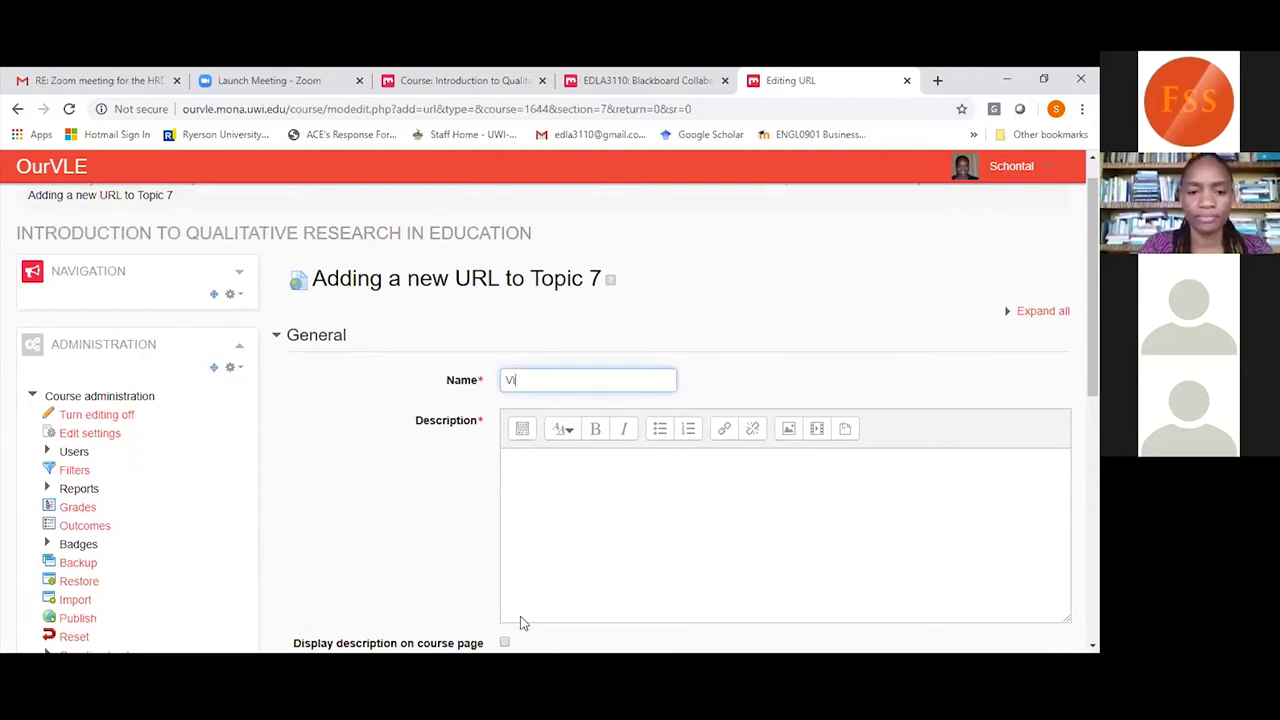
text(deo)
click(520, 618)
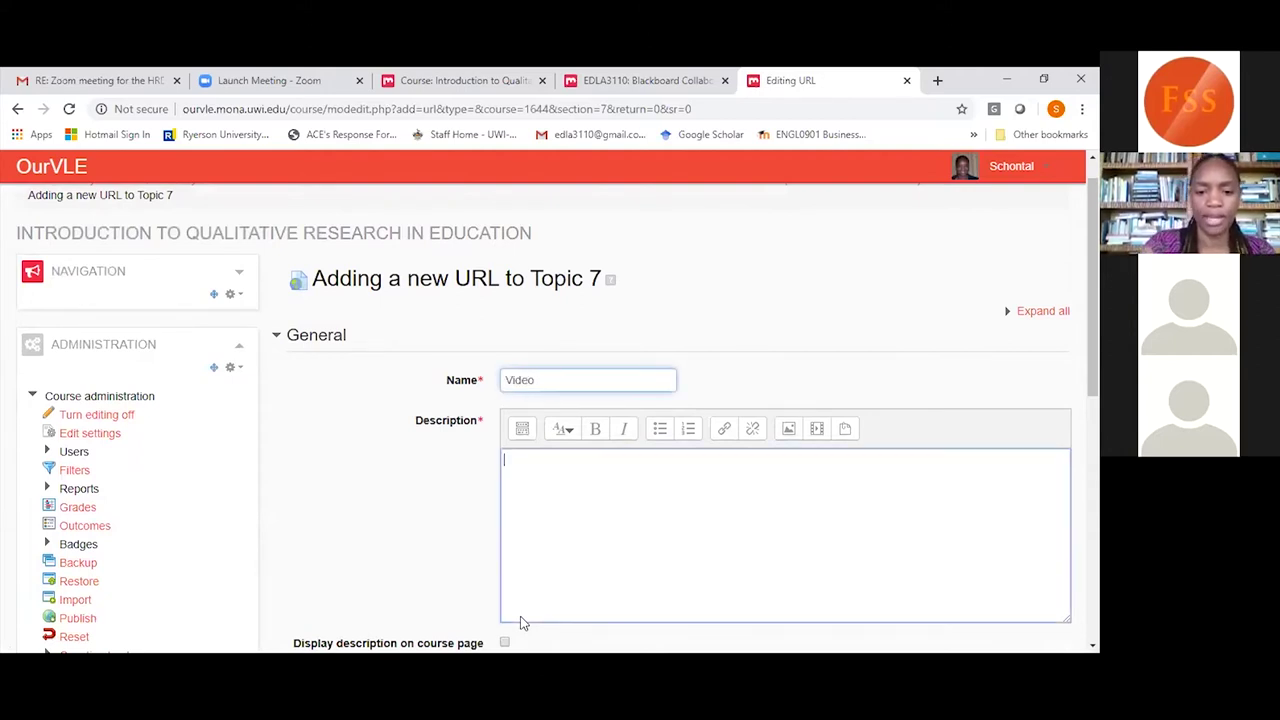
text(Video)
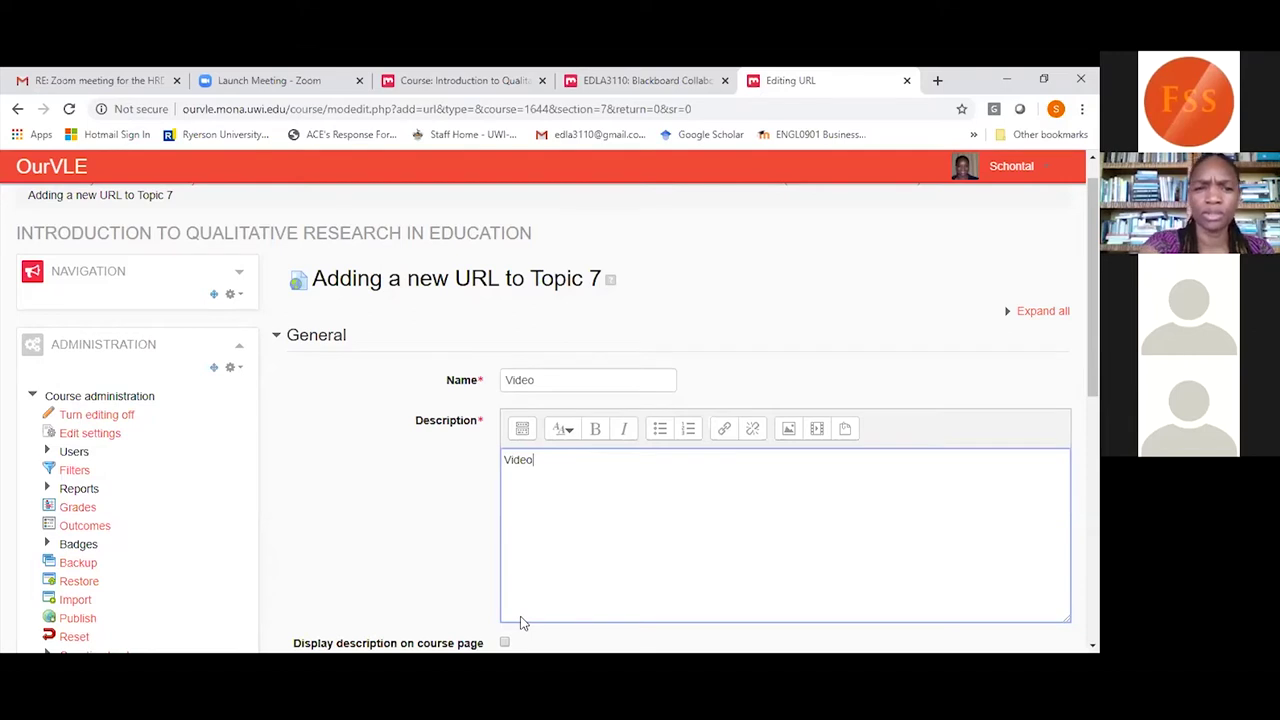
Reuse the Zoom launch tab to search the web for "ed sheeran perfect" and open the official music video on YouTube.
key(ctrl+2)
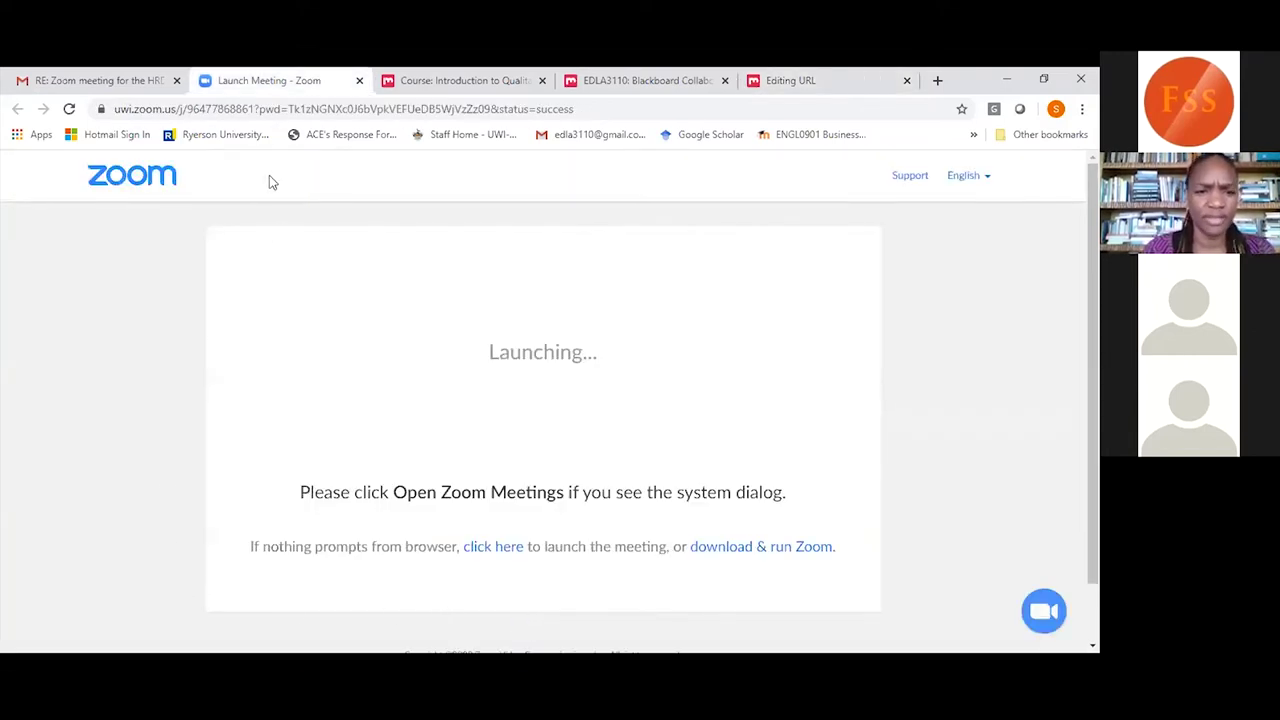
key(ctrl+l)
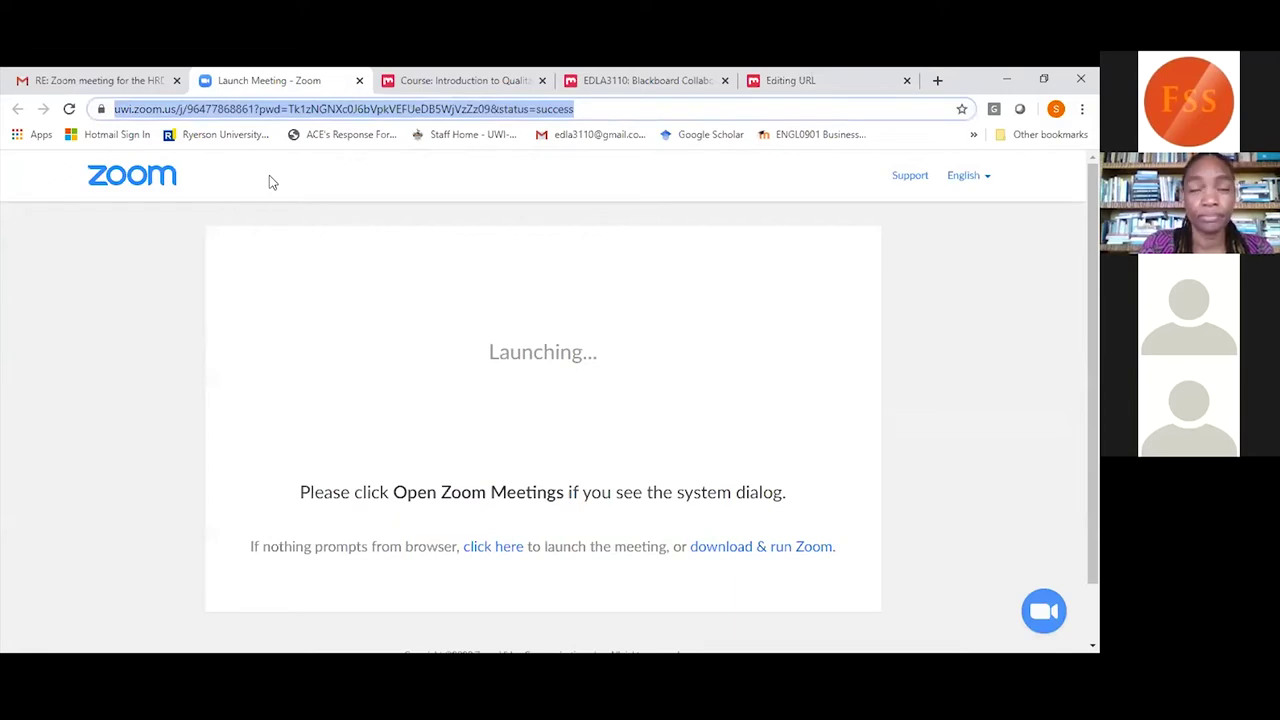
text(per)
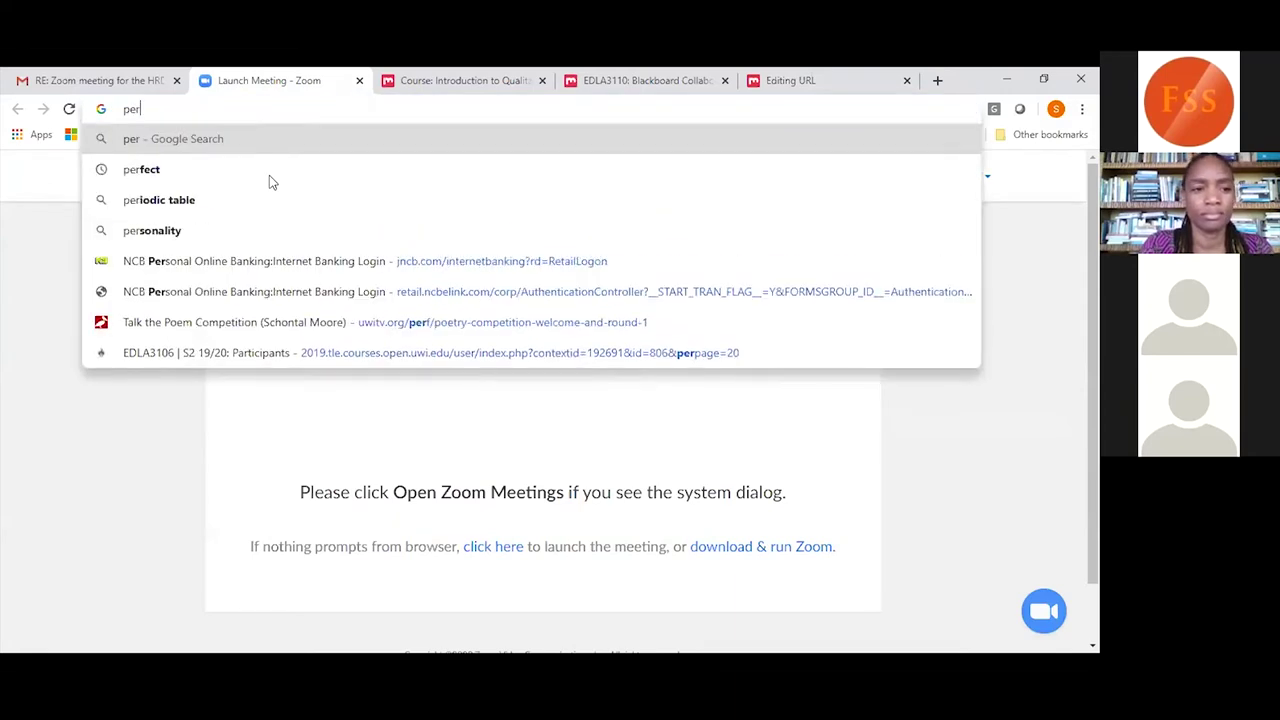
click(141, 172)
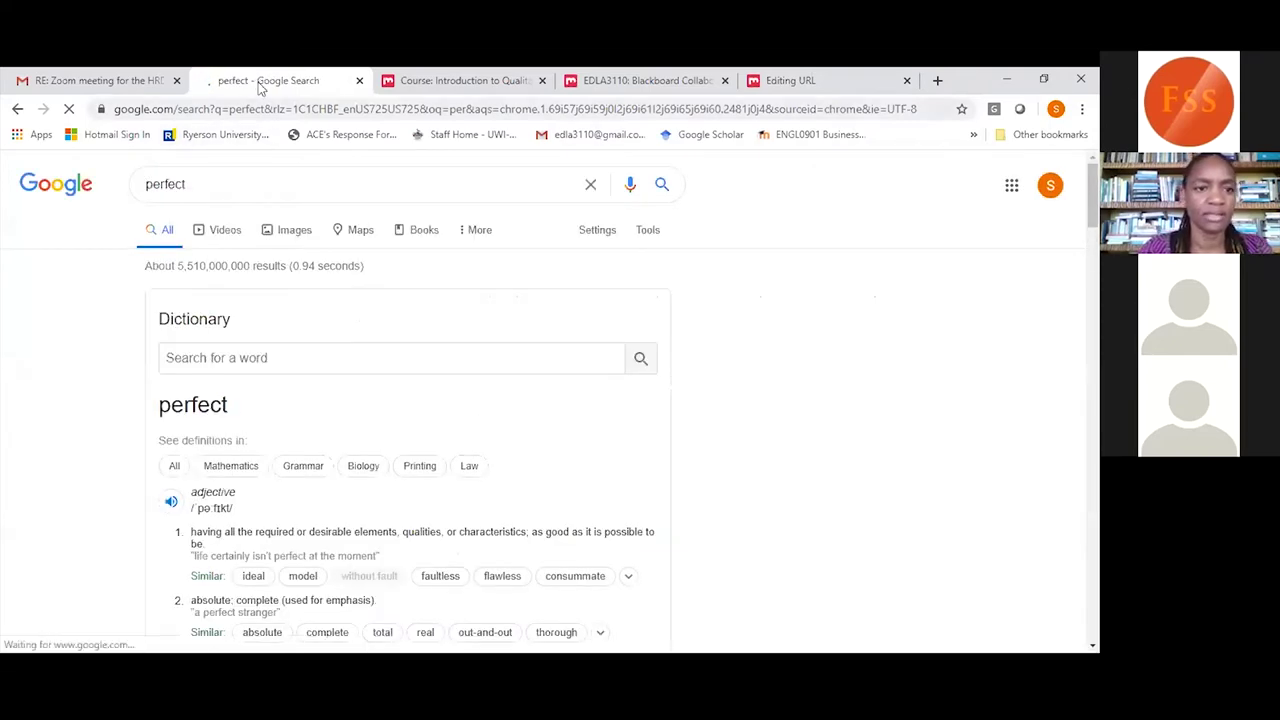
key(ctrl+l)
text(ed)
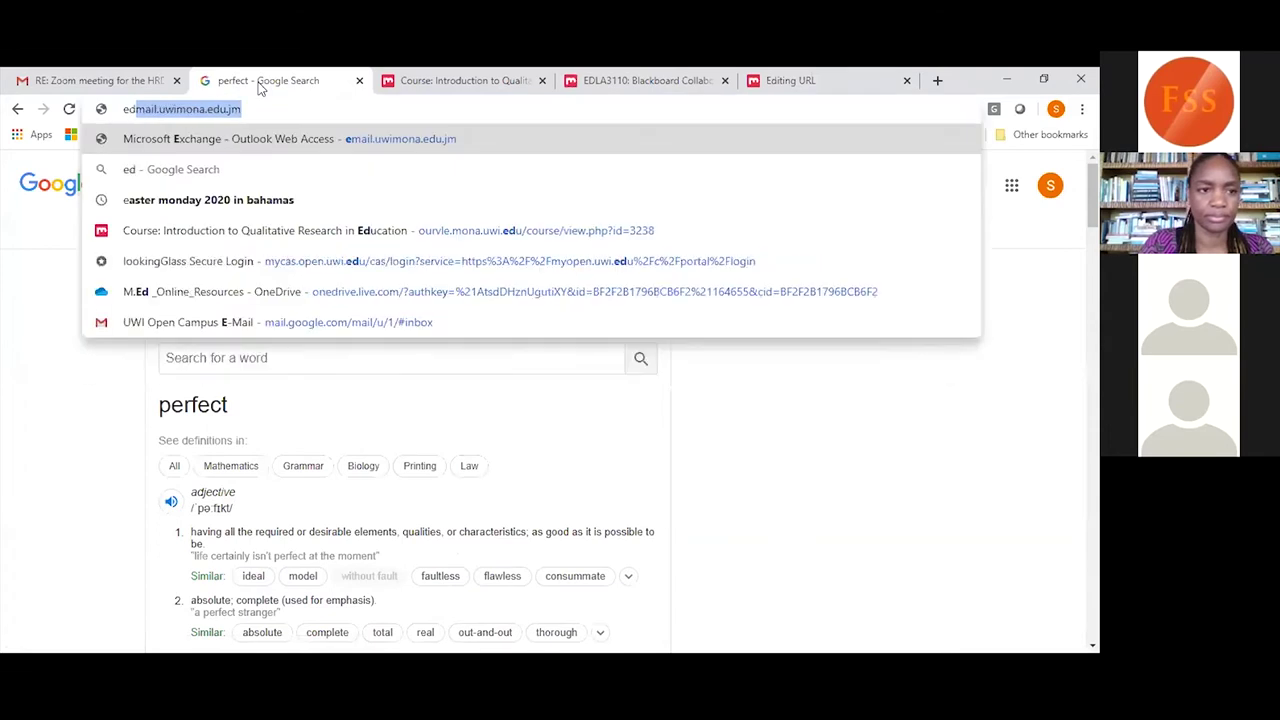
key(Down)
key(Return)
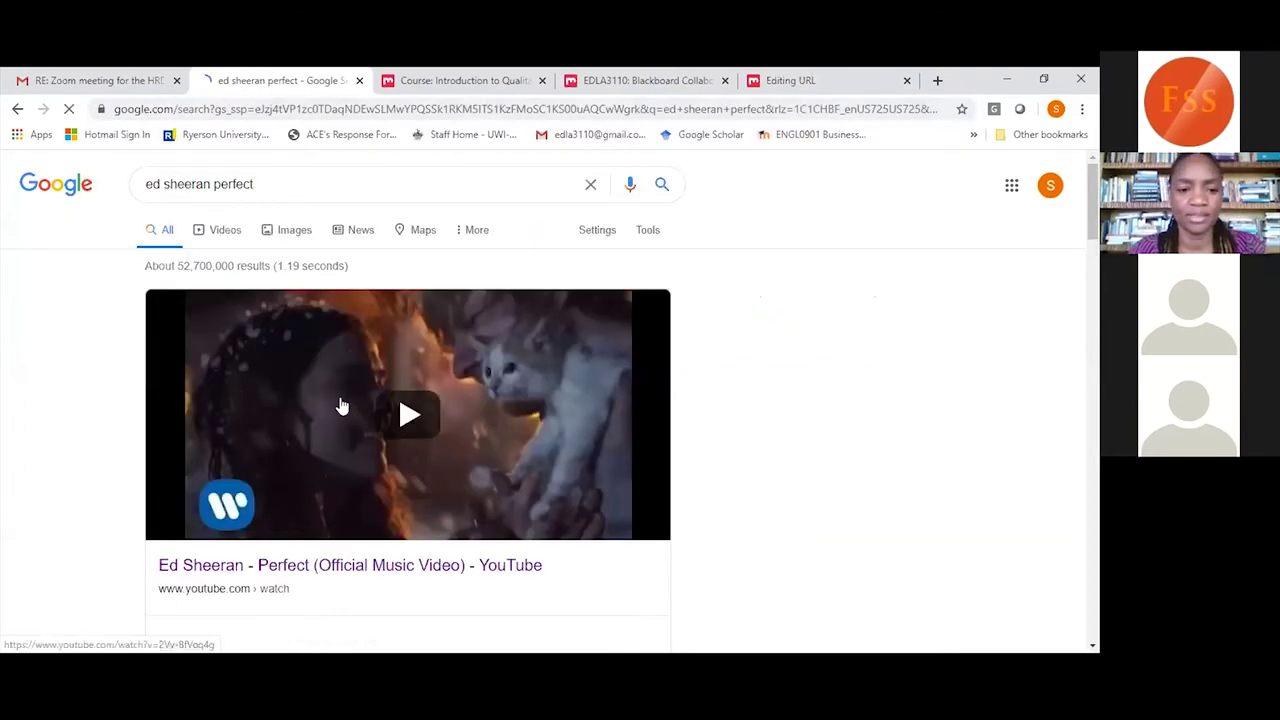
click(444, 332)
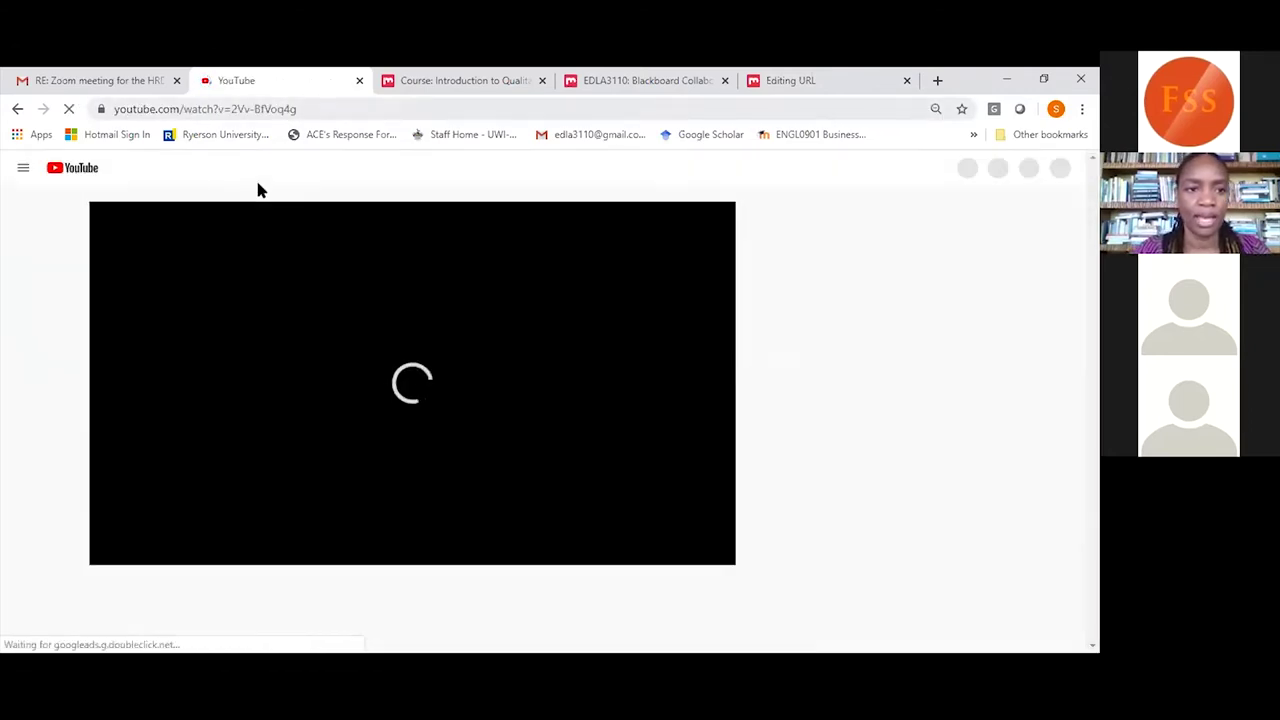
Copy the YouTube video's web address, close its tab, and return to the new URL form for Topic 7.
key(ctrl+l)
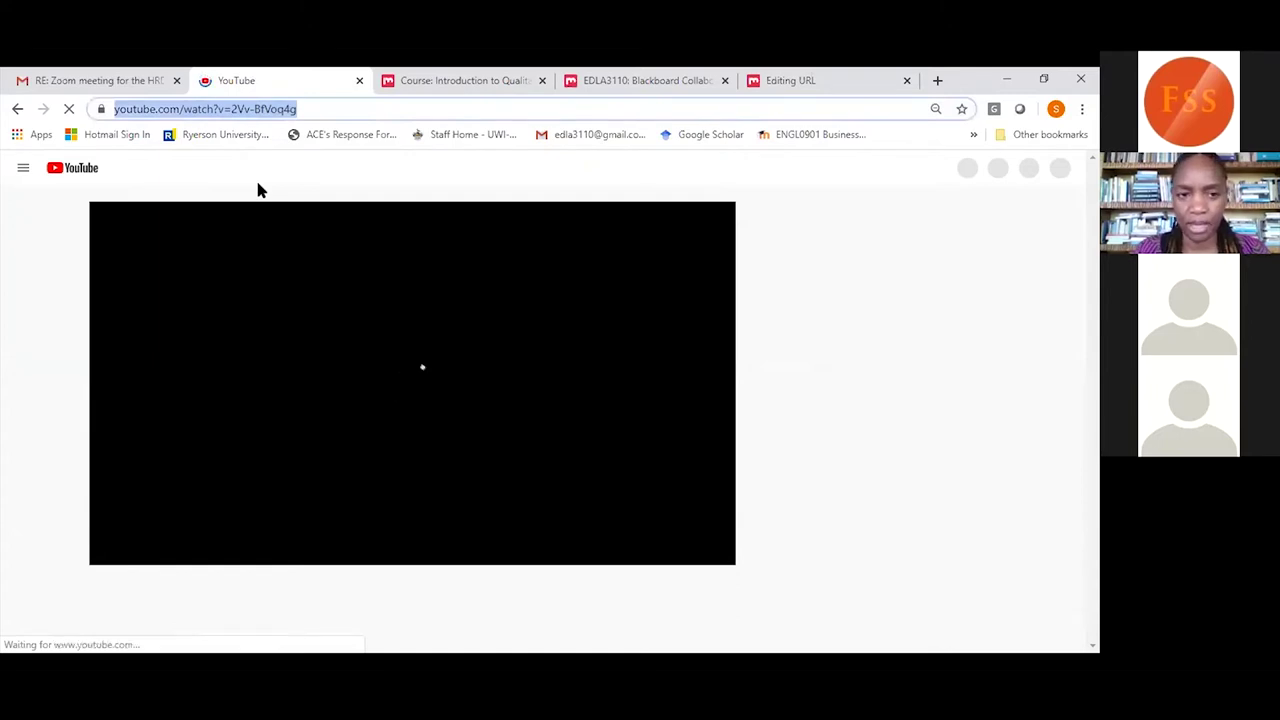
right_click(248, 108)
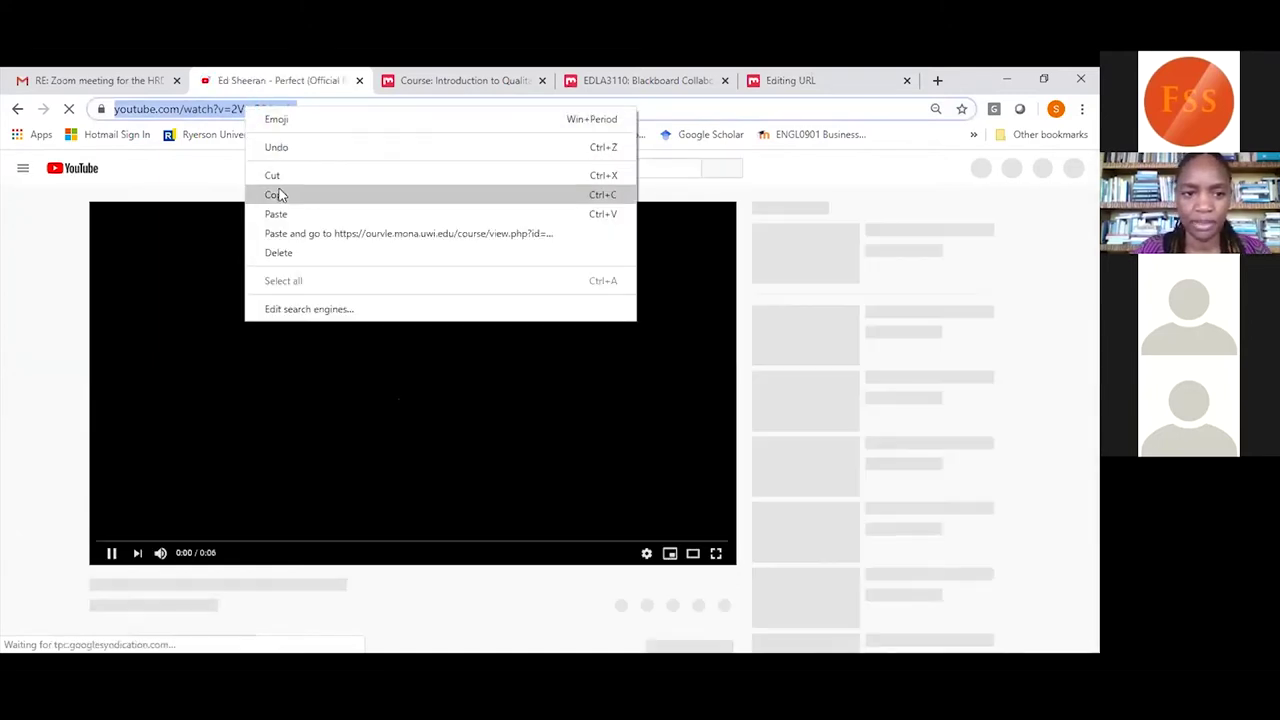
click(278, 196)
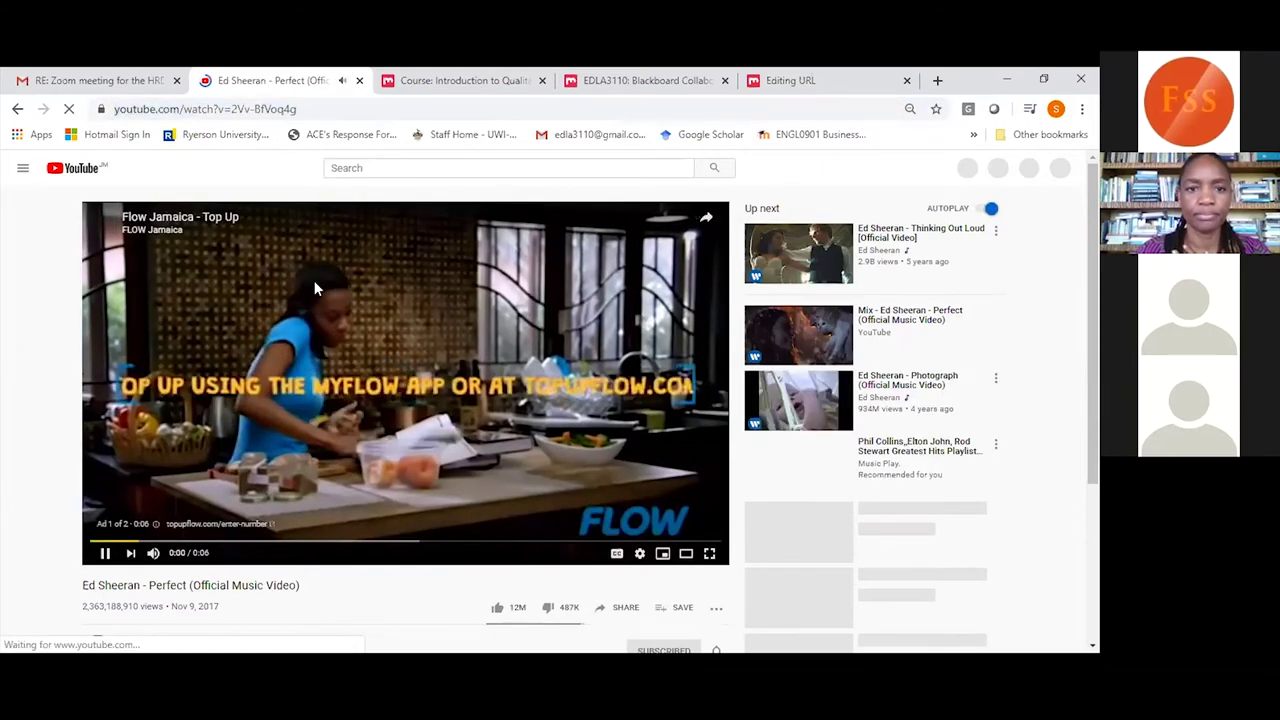
click(359, 81)
click(664, 85)
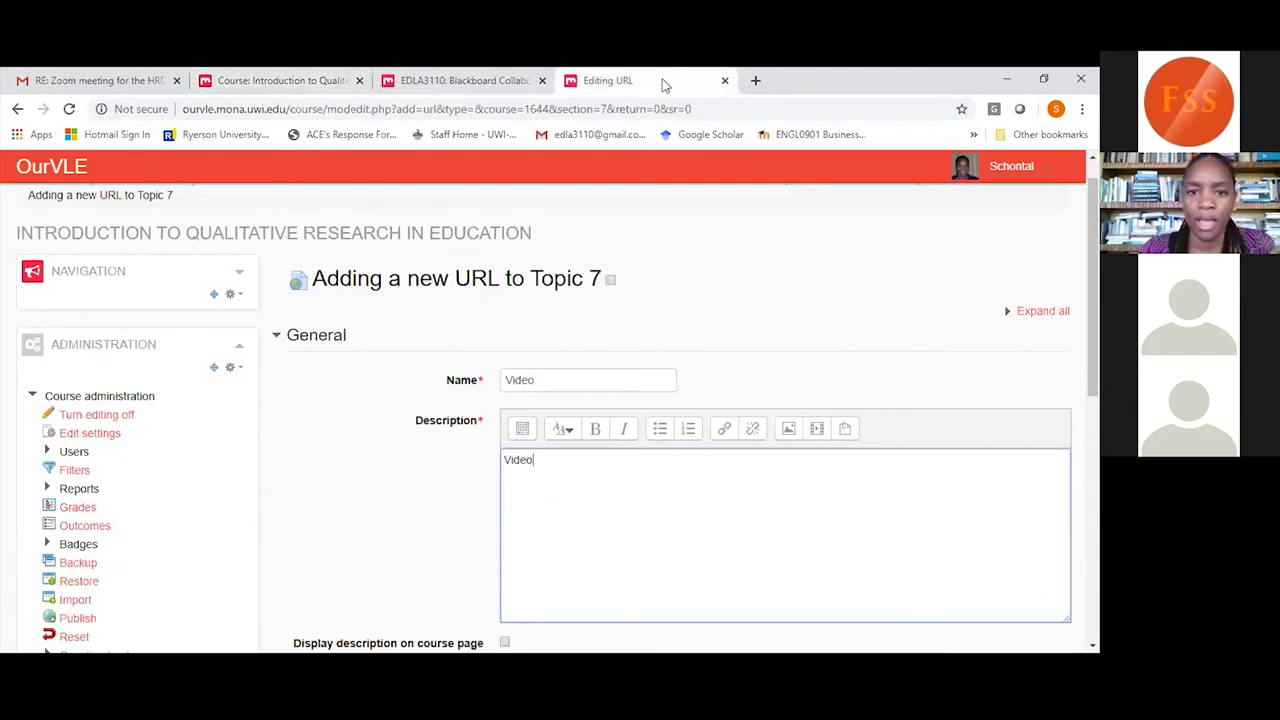
Paste the copied YouTube address as the External URL of the Video resource.
click(547, 530)
scroll(547, 530, down, 3)
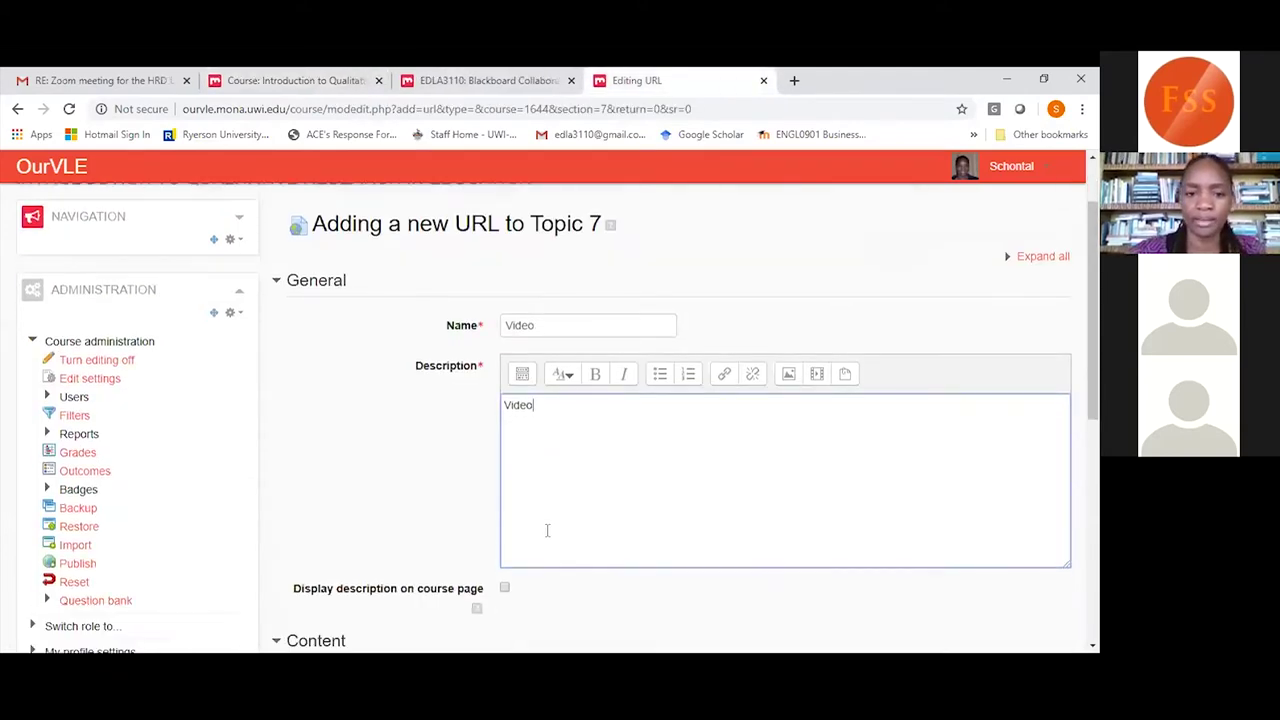
scroll(547, 530, down, 1)
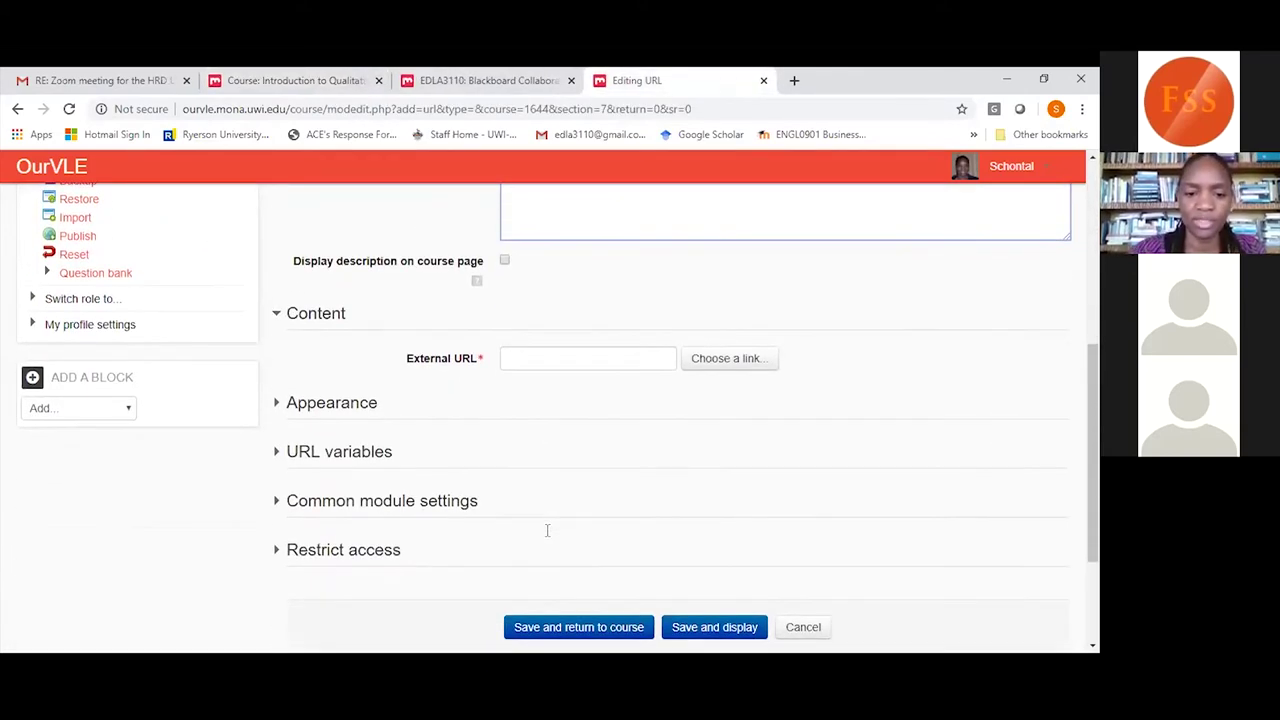
click(528, 355)
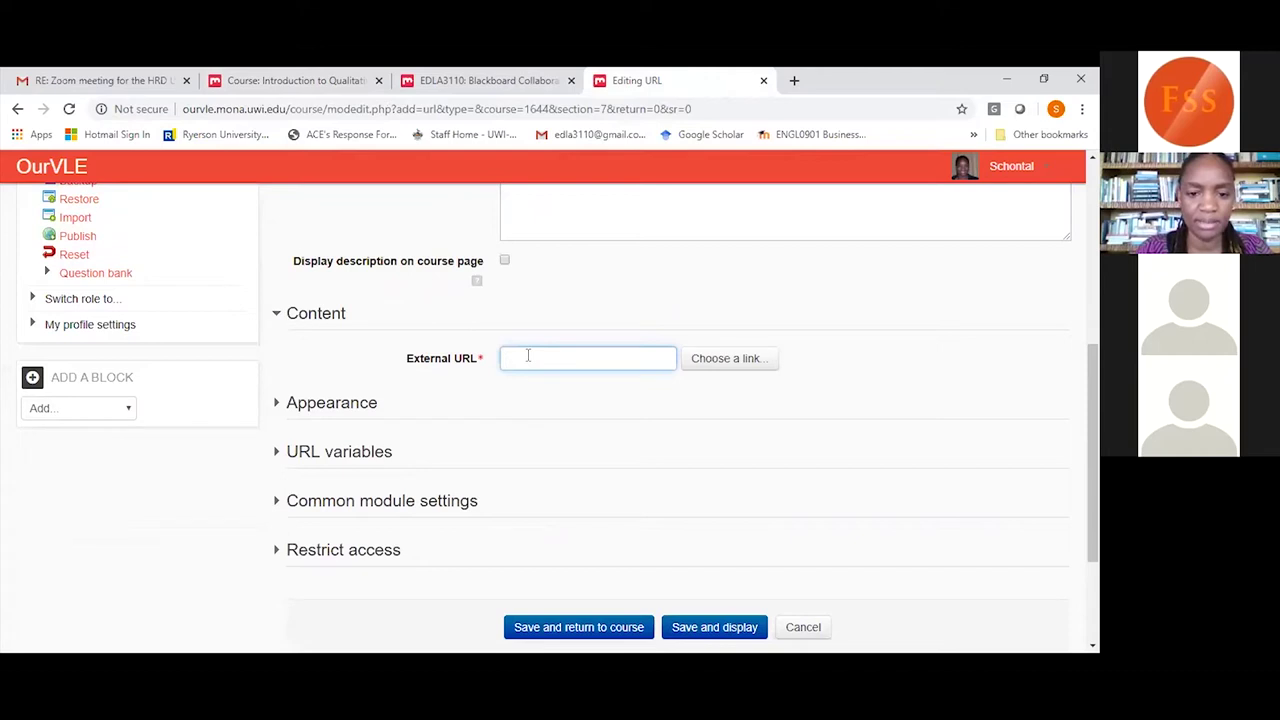
key(ctrl+v)
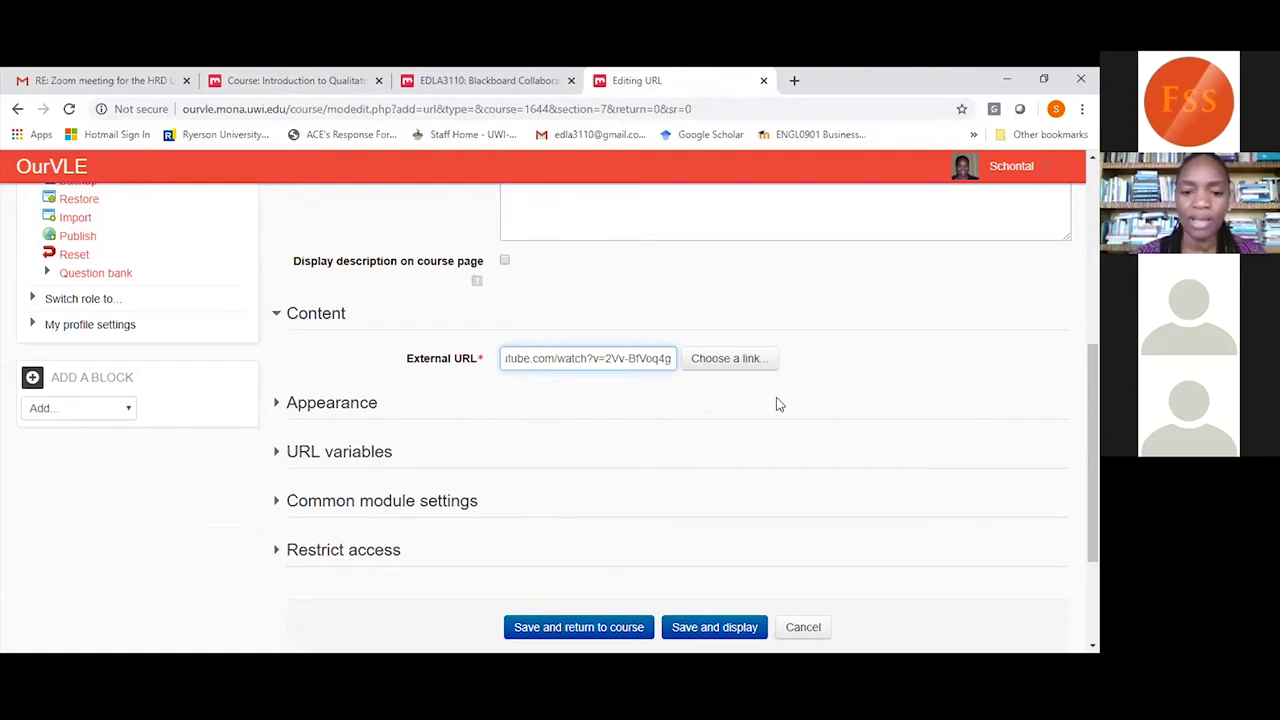
Expand the Appearance options of the Video URL, then save it and return to its entry in Topic 7.
click(332, 407)
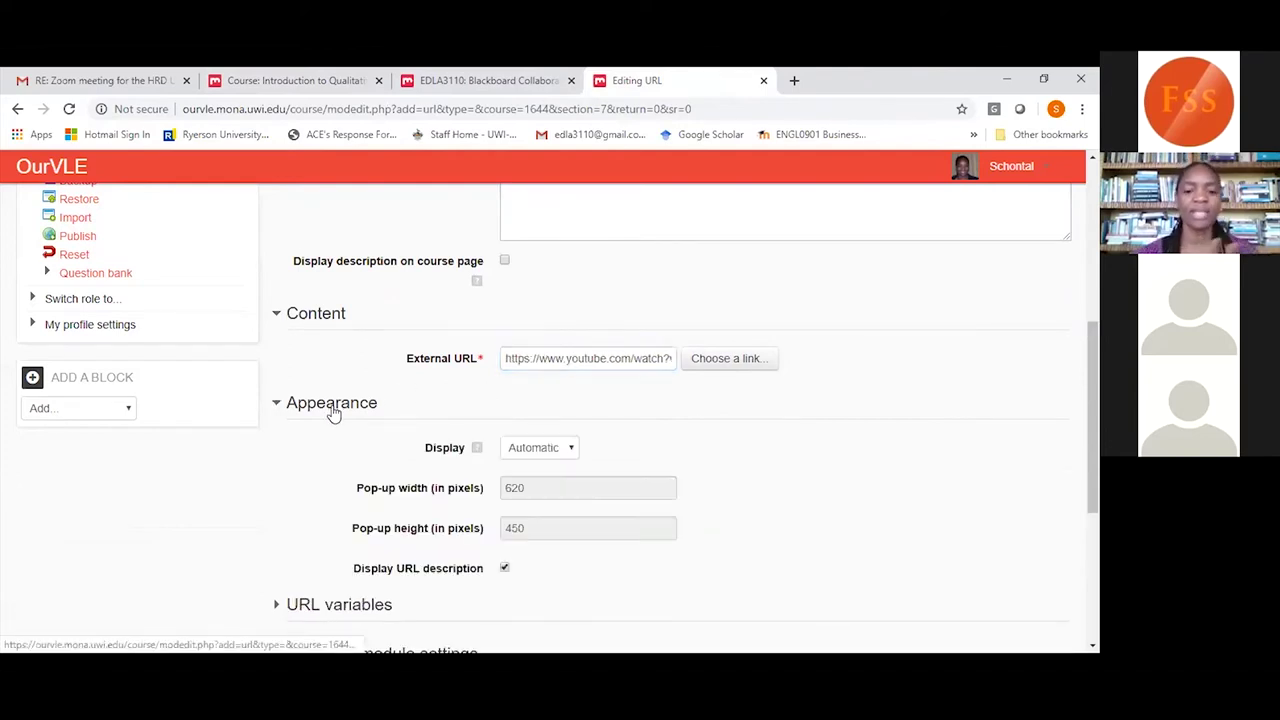
scroll(333, 413, down, 3)
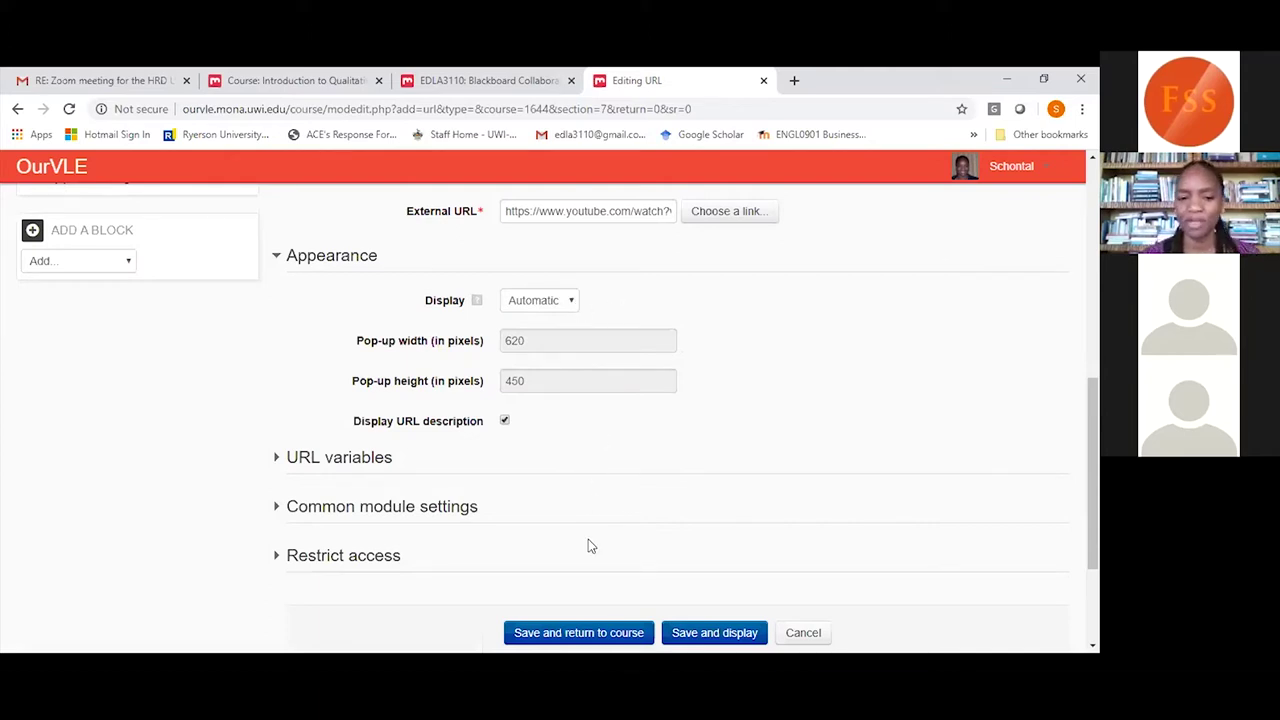
click(579, 634)
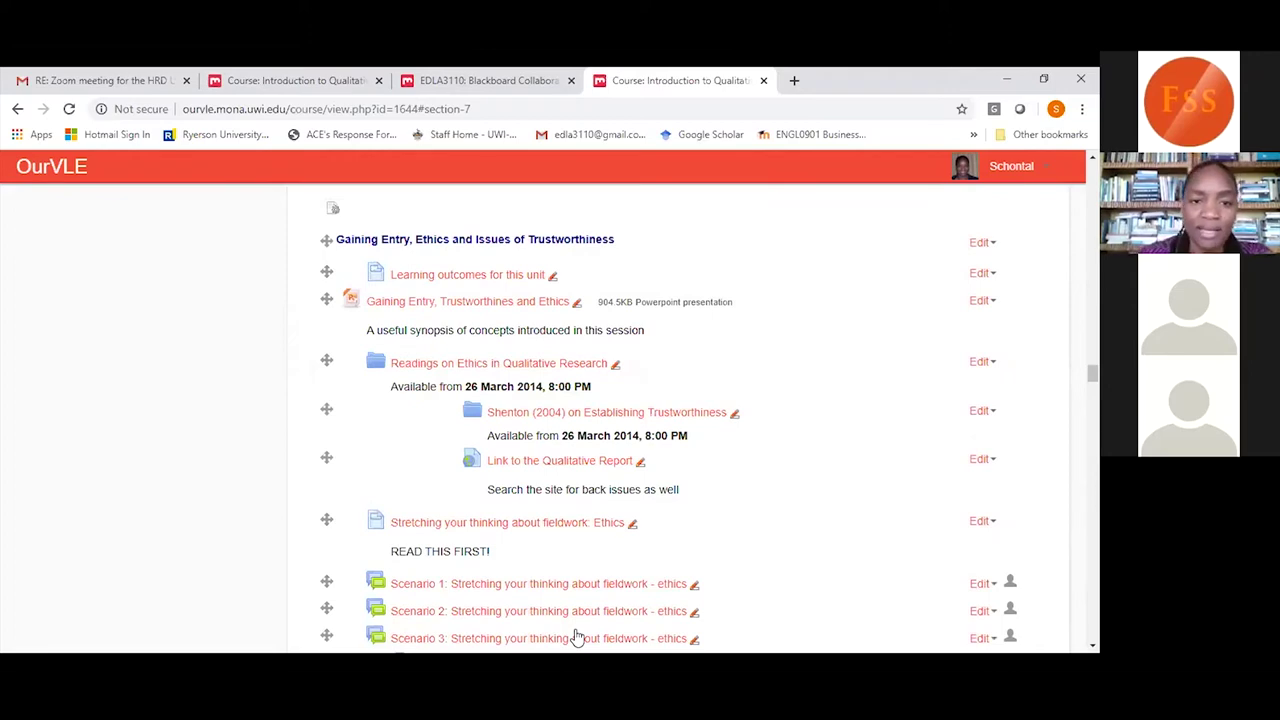
scroll(577, 637, down, 5)
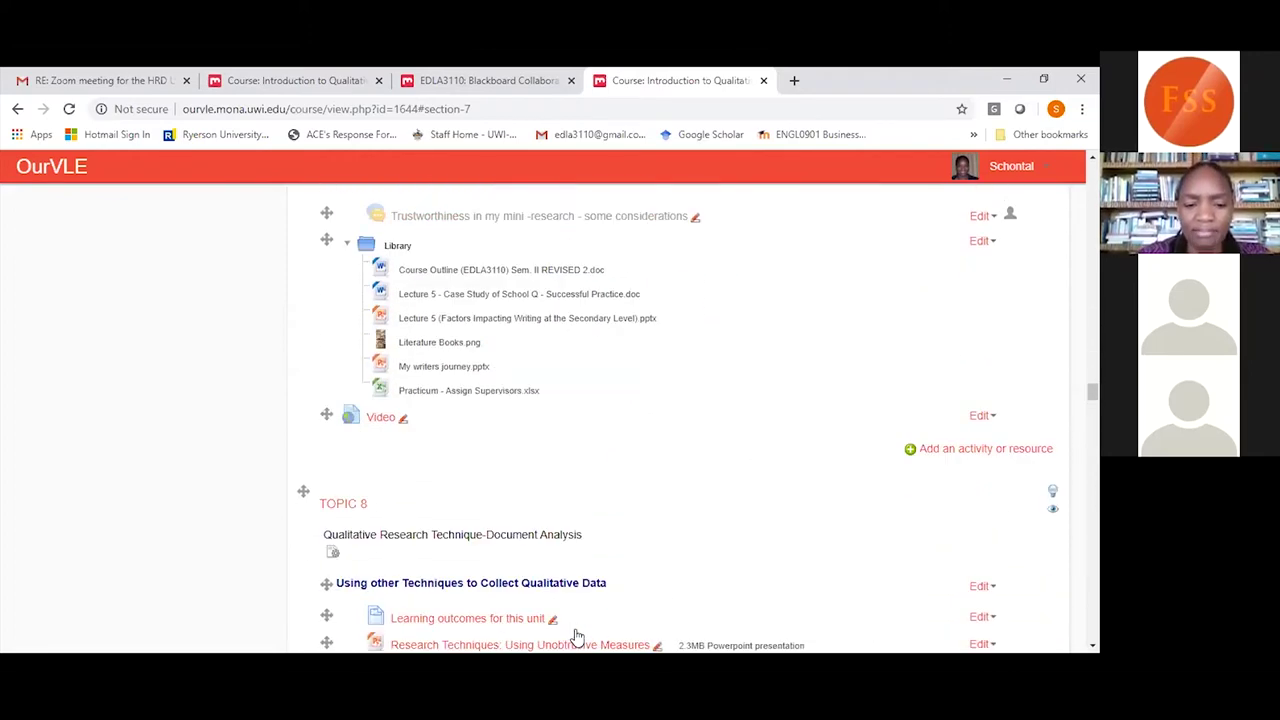
scroll(577, 637, down, 1)
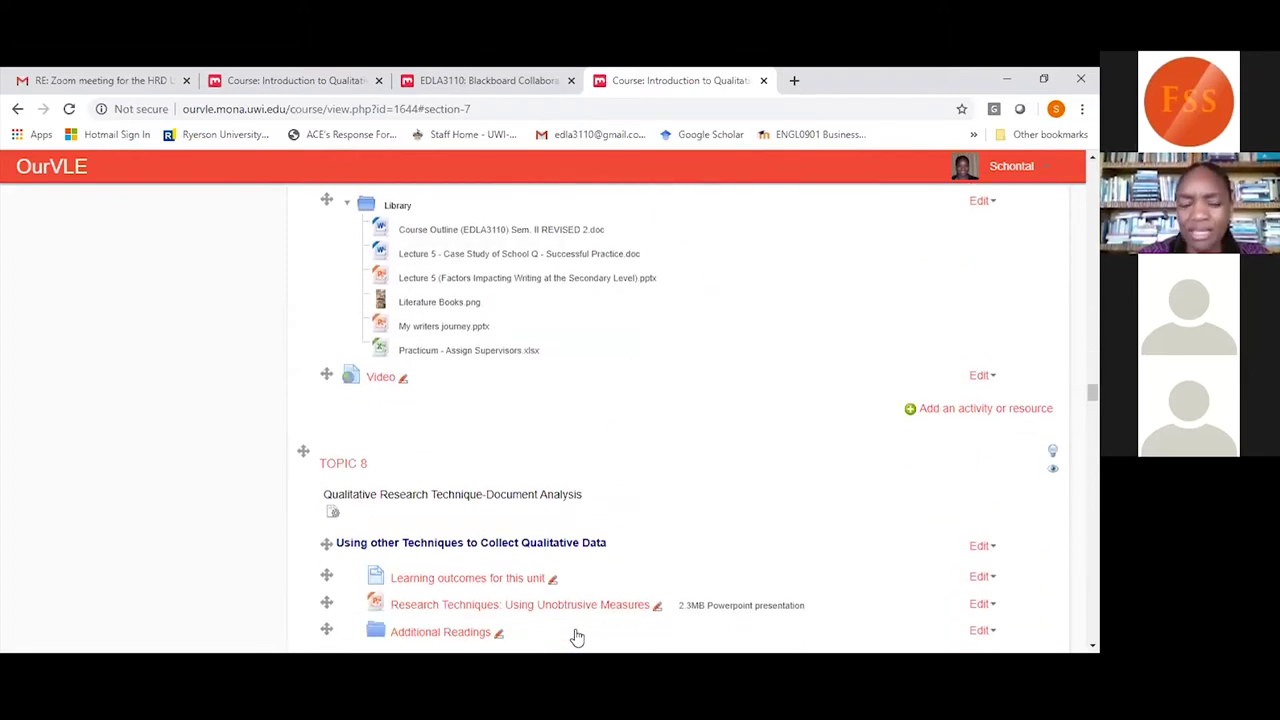
Test the Video link in Topic 7 by skipping the ad, pausing the YouTube video, and going back to the course page.
click(577, 637)
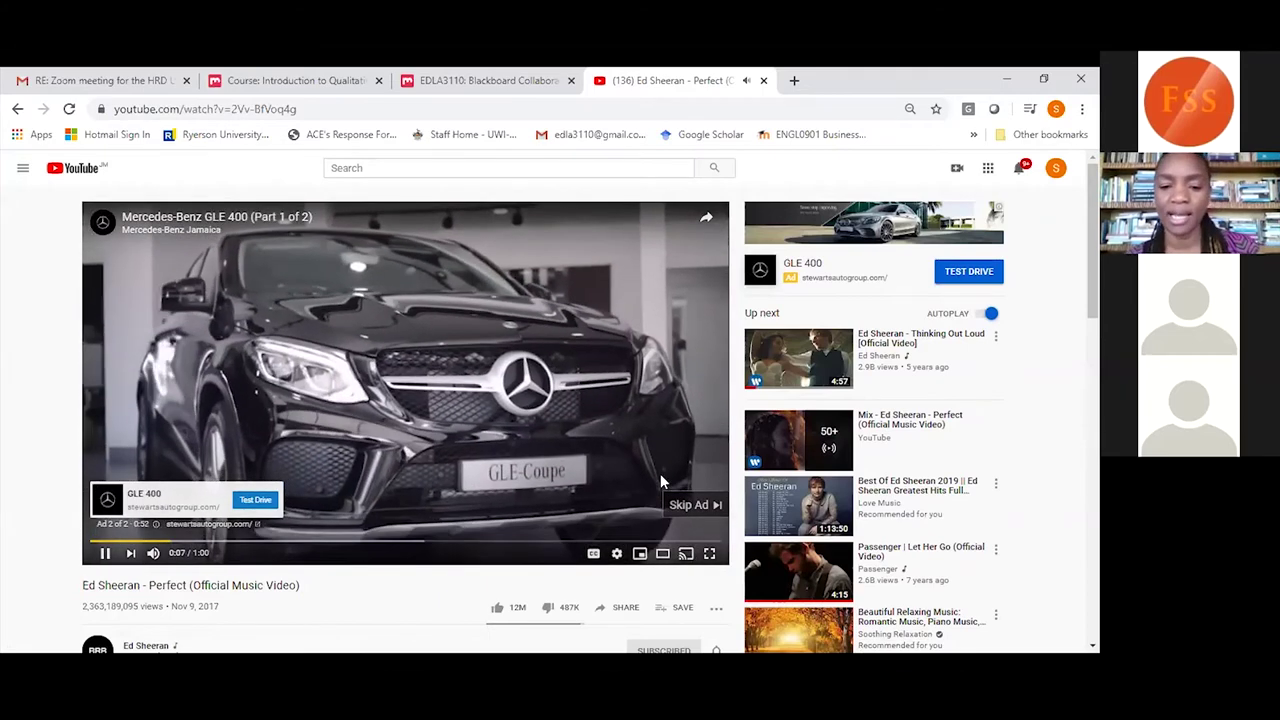
click(688, 507)
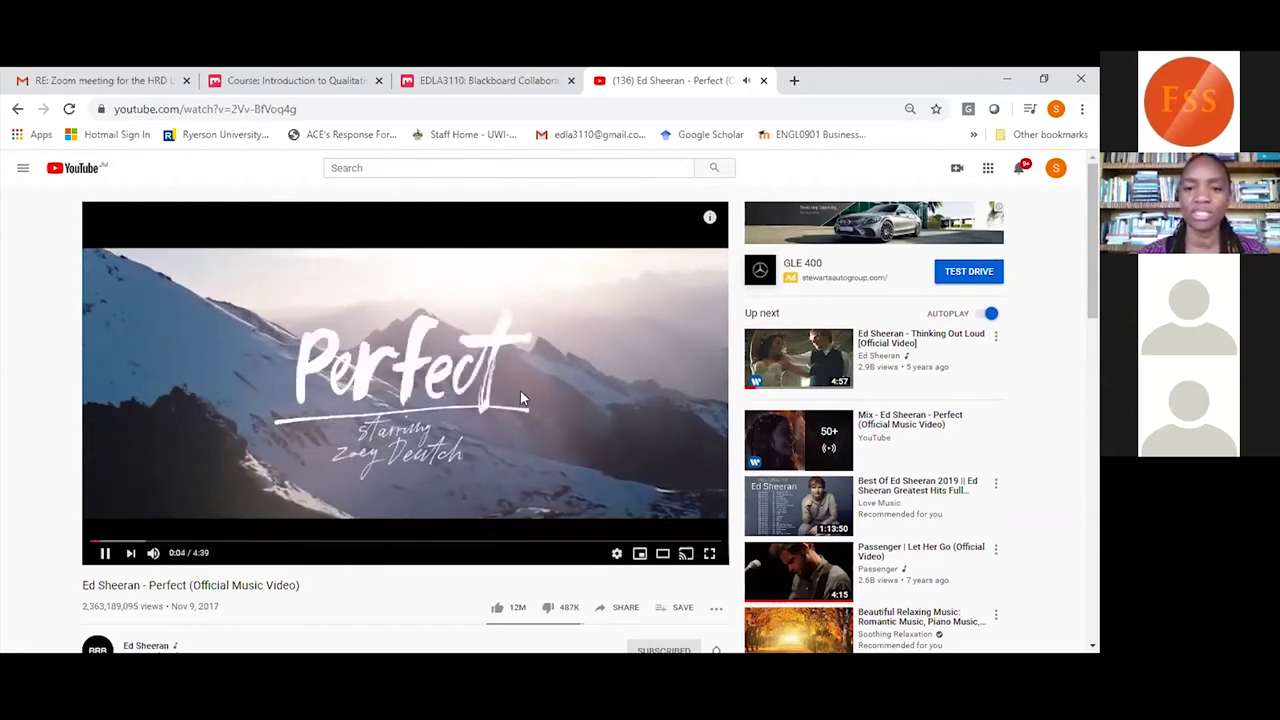
click(520, 390)
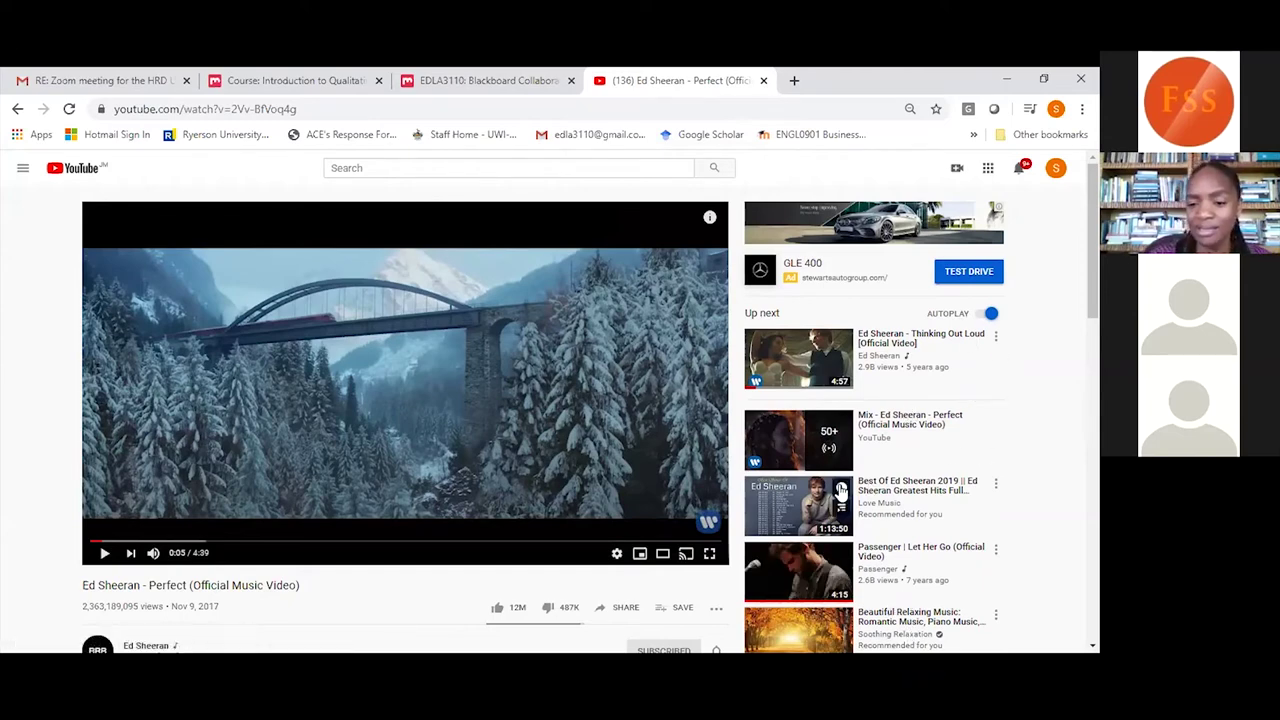
click(18, 109)
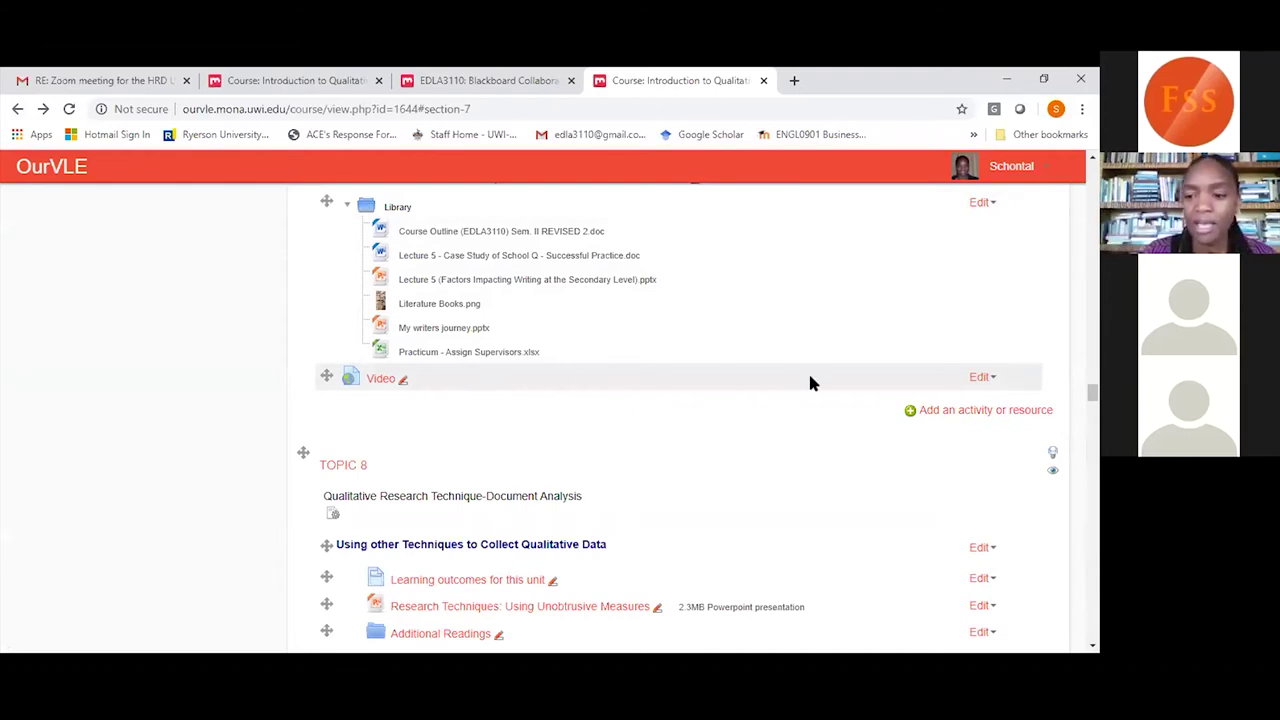
Edit the settings of the Video URL to display it In pop-up, then save and return to the course.
click(979, 379)
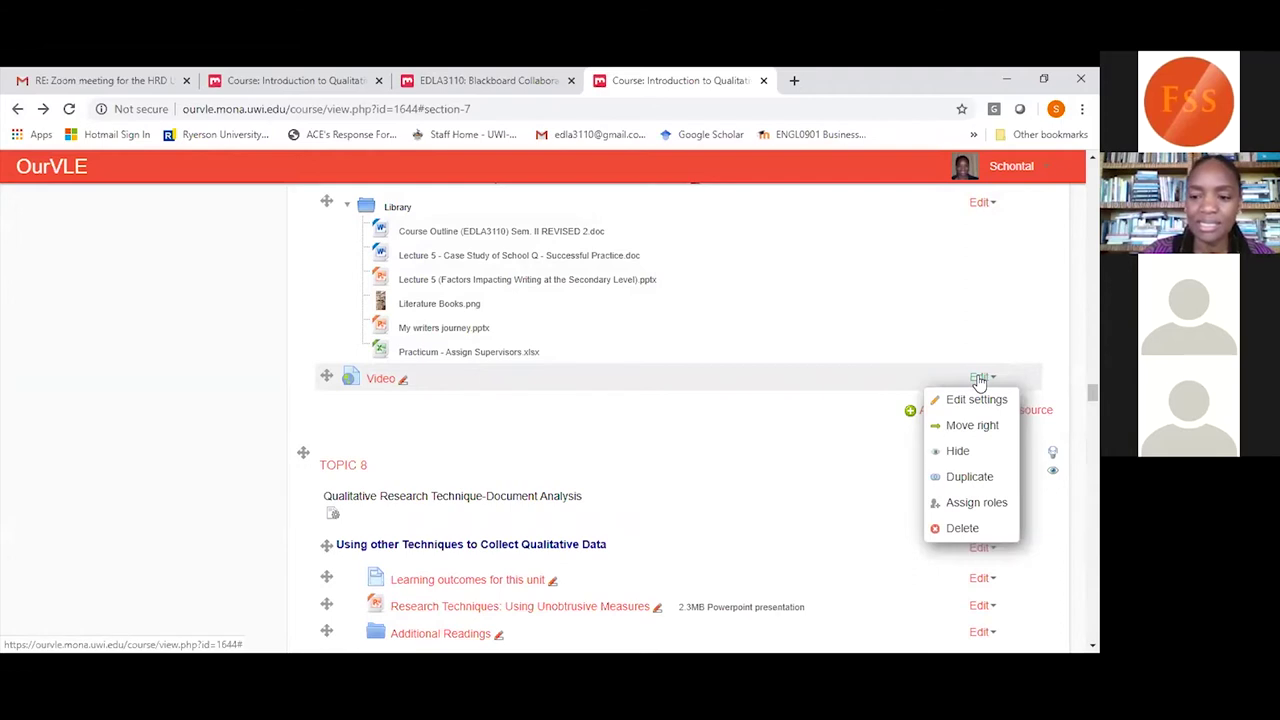
click(967, 401)
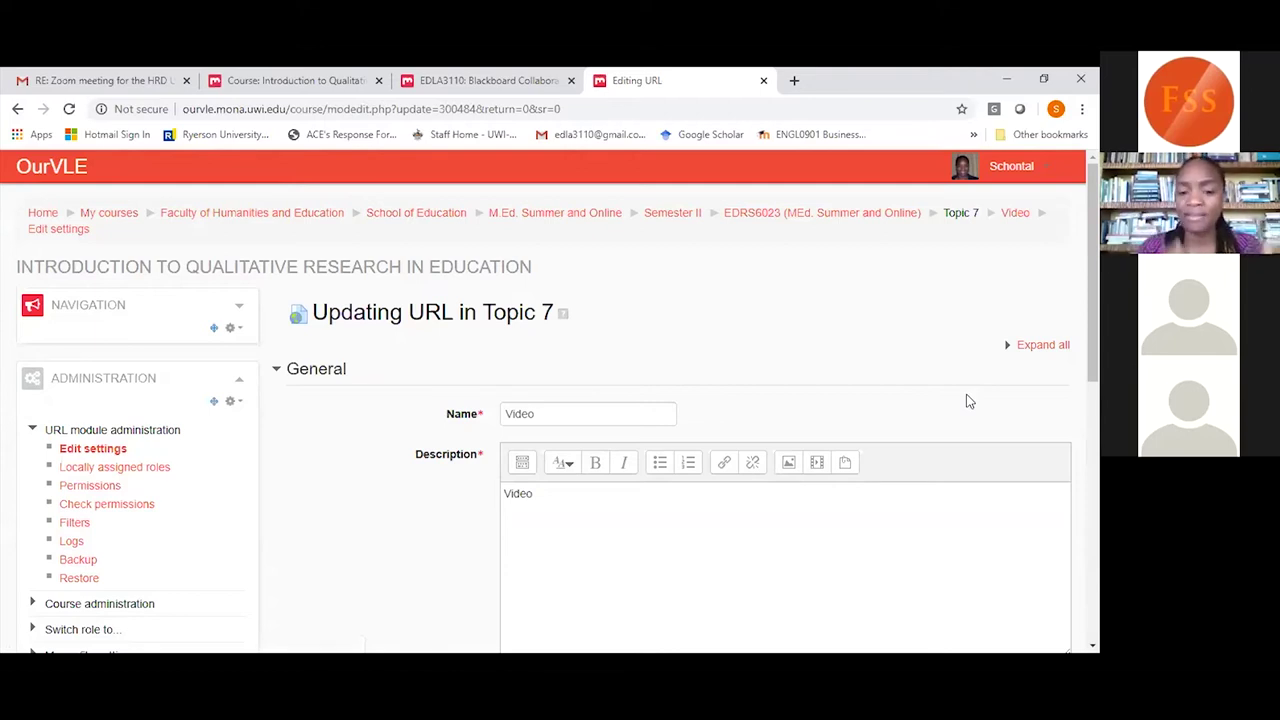
scroll(968, 401, down, 3)
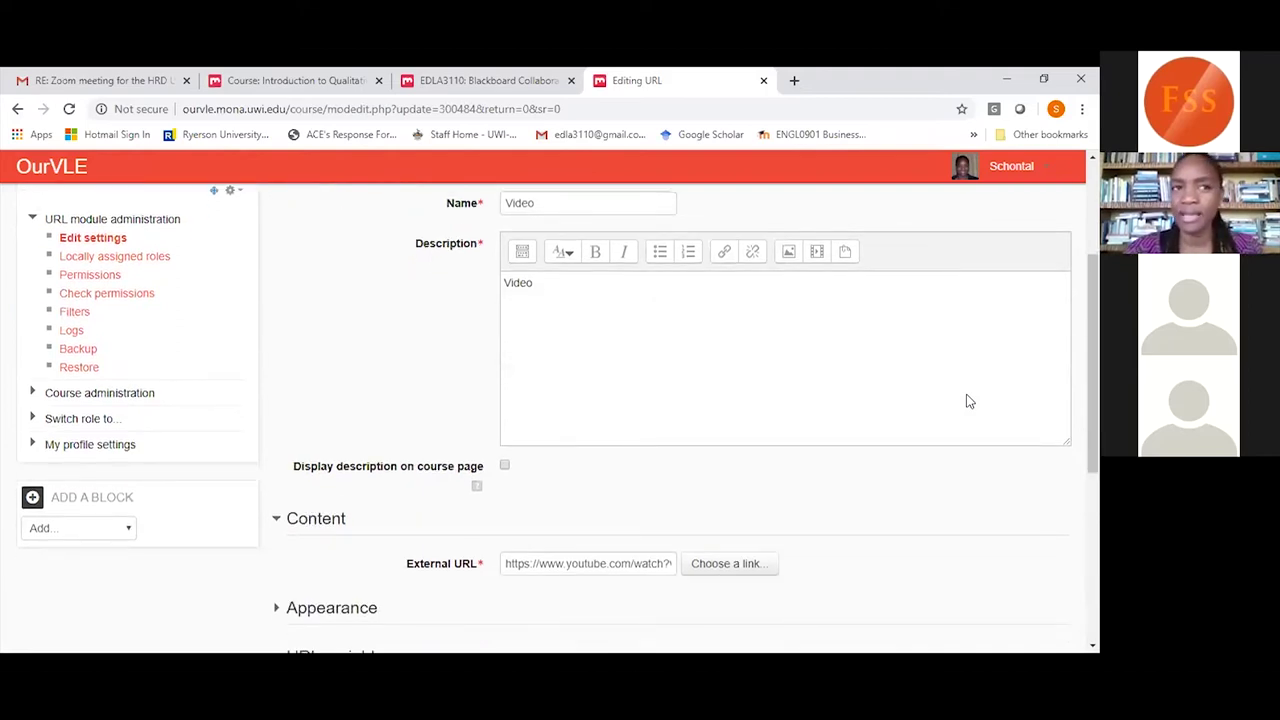
scroll(968, 401, down, 3)
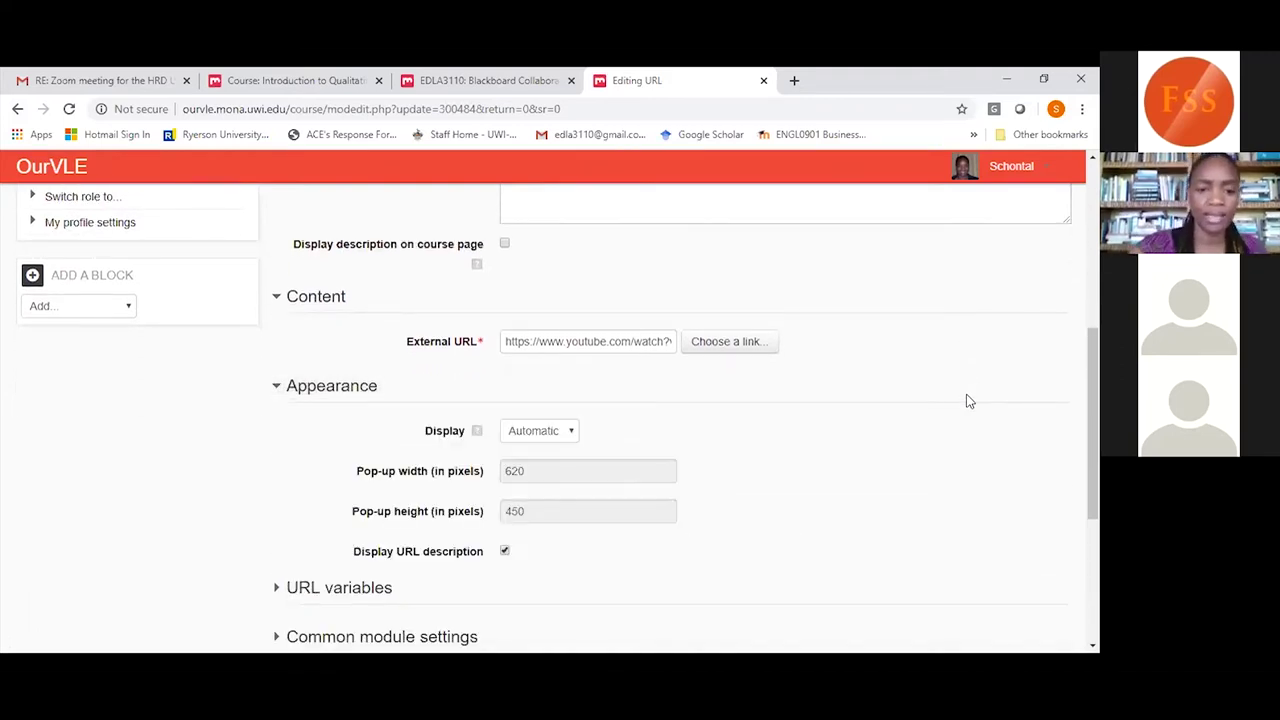
click(572, 436)
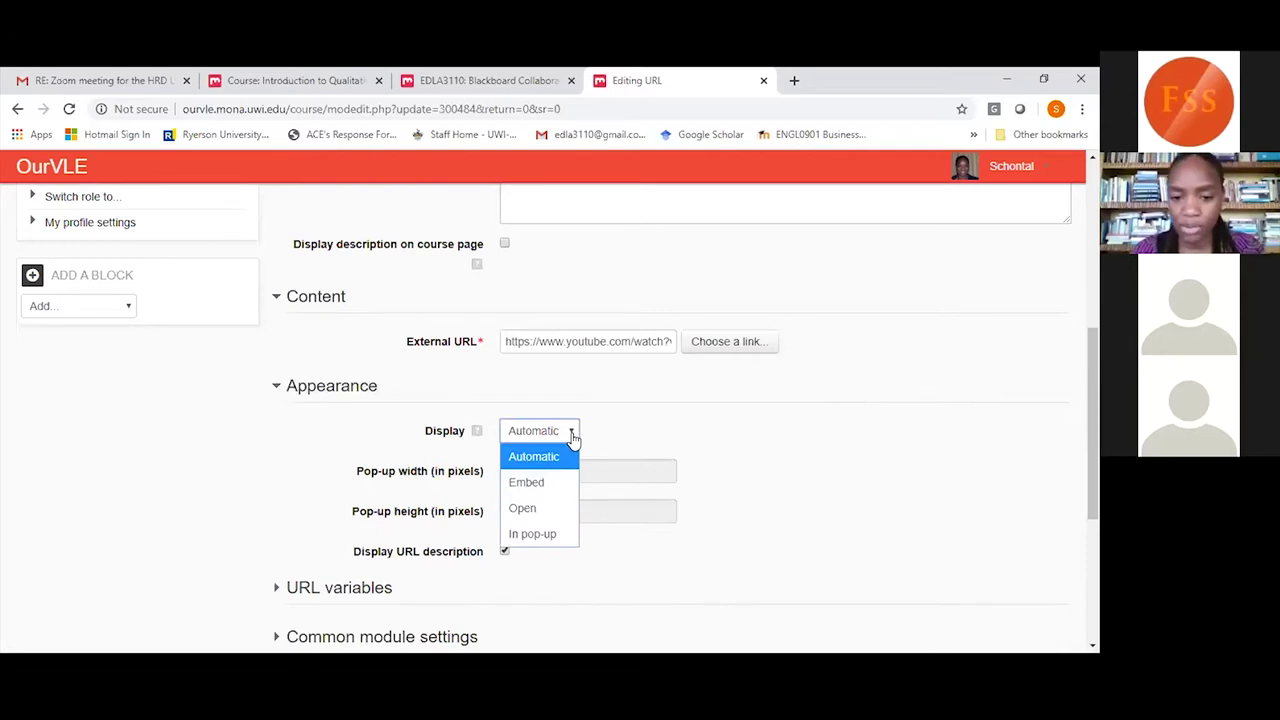
click(539, 537)
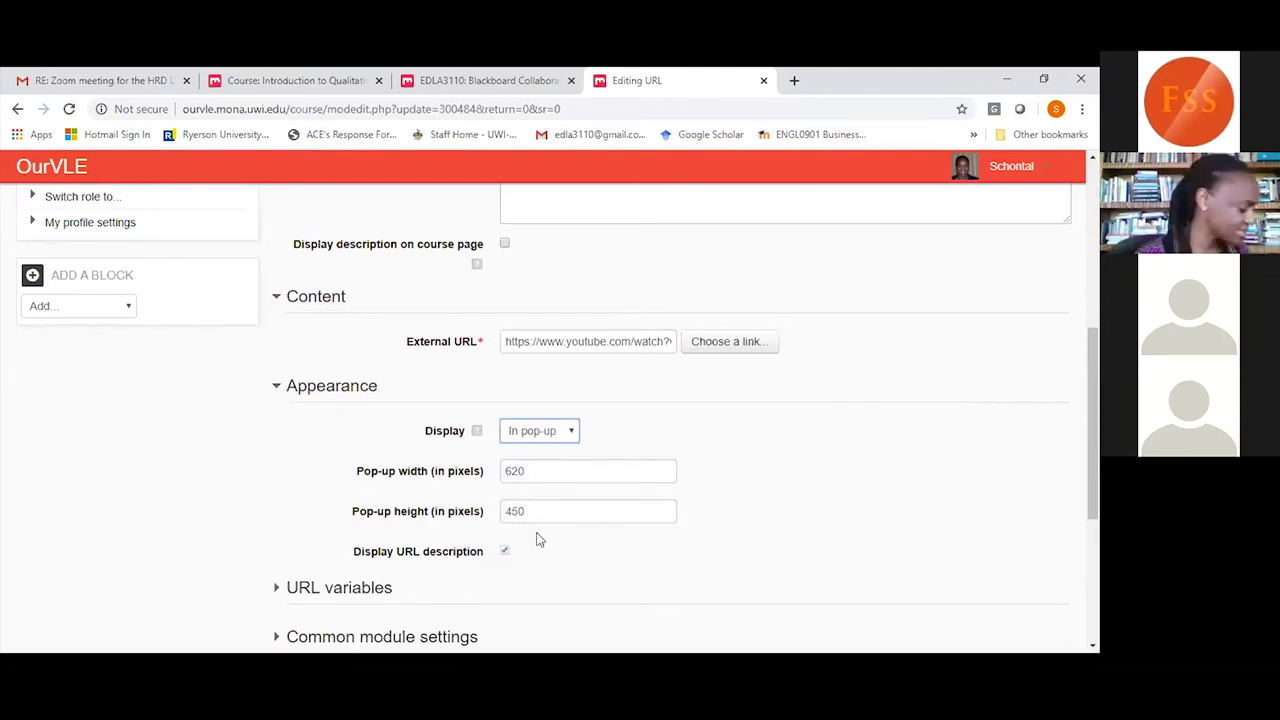
scroll(538, 540, down, 4)
click(538, 540)
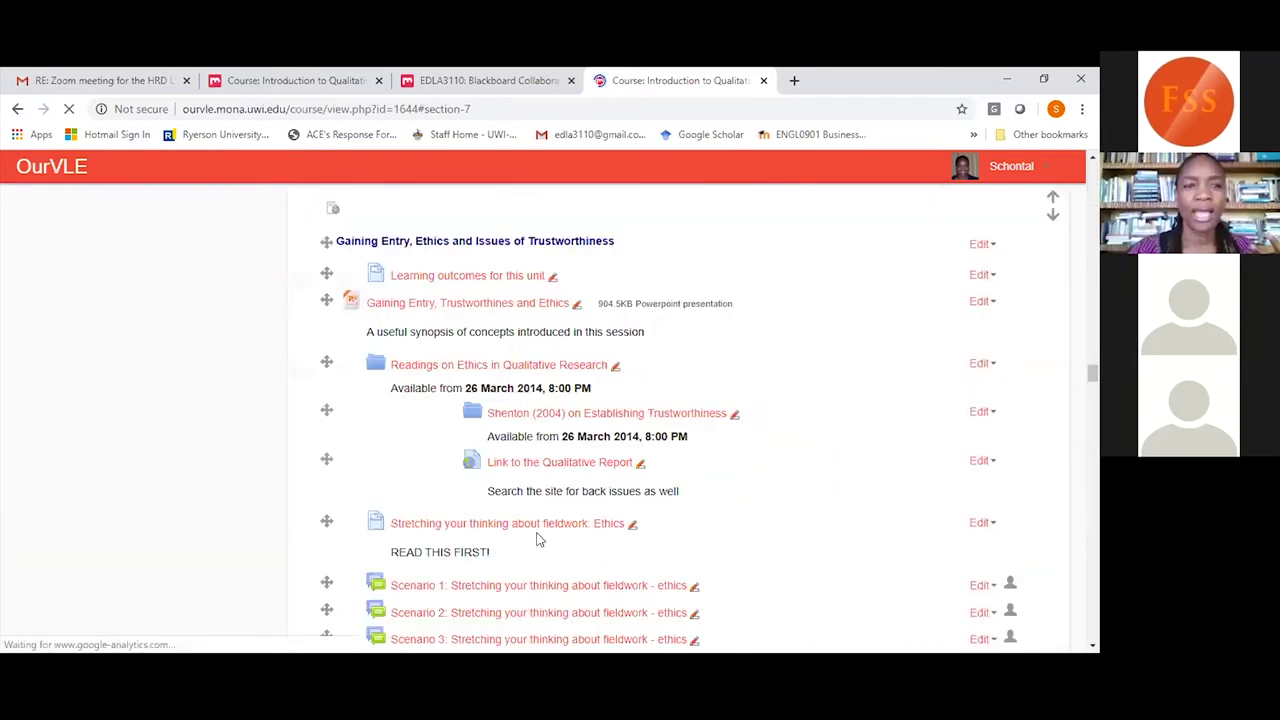
Find the Video link below the Library folder in Topic 7 and open it to test the pop-up display.
scroll(537, 540, down, 3)
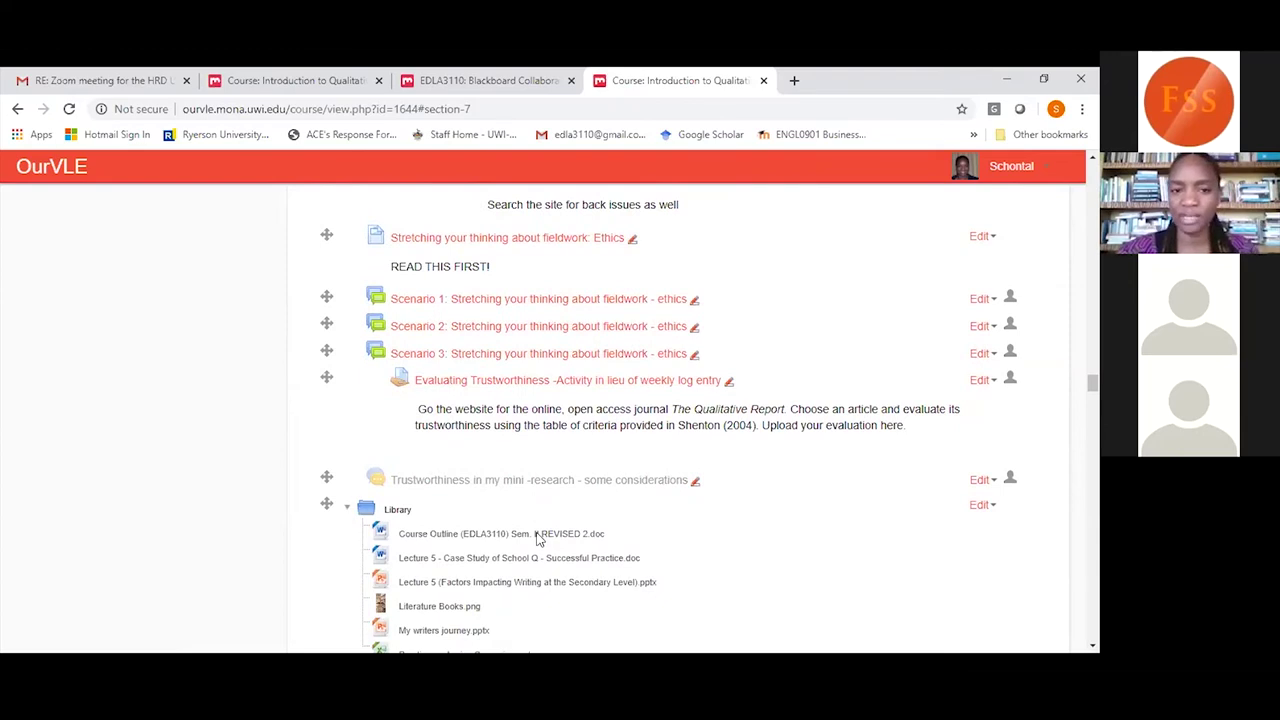
scroll(537, 540, down, 2)
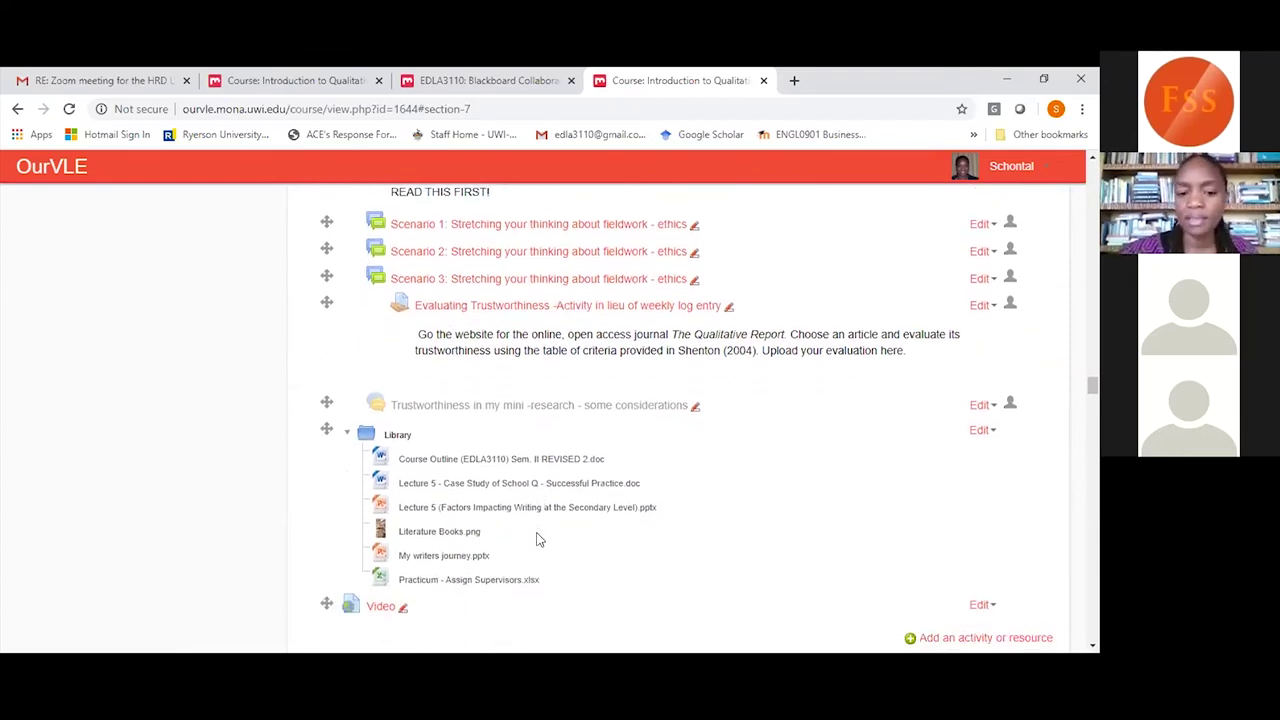
scroll(537, 540, down, 1)
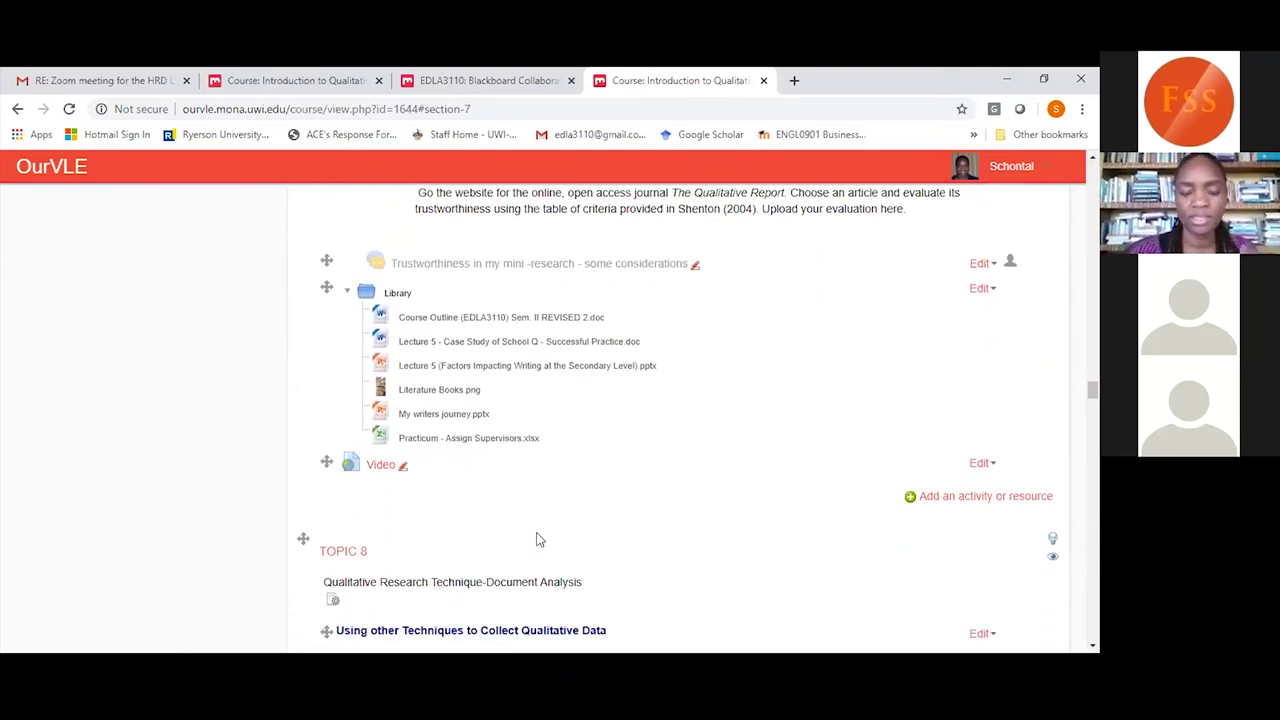
click(381, 466)
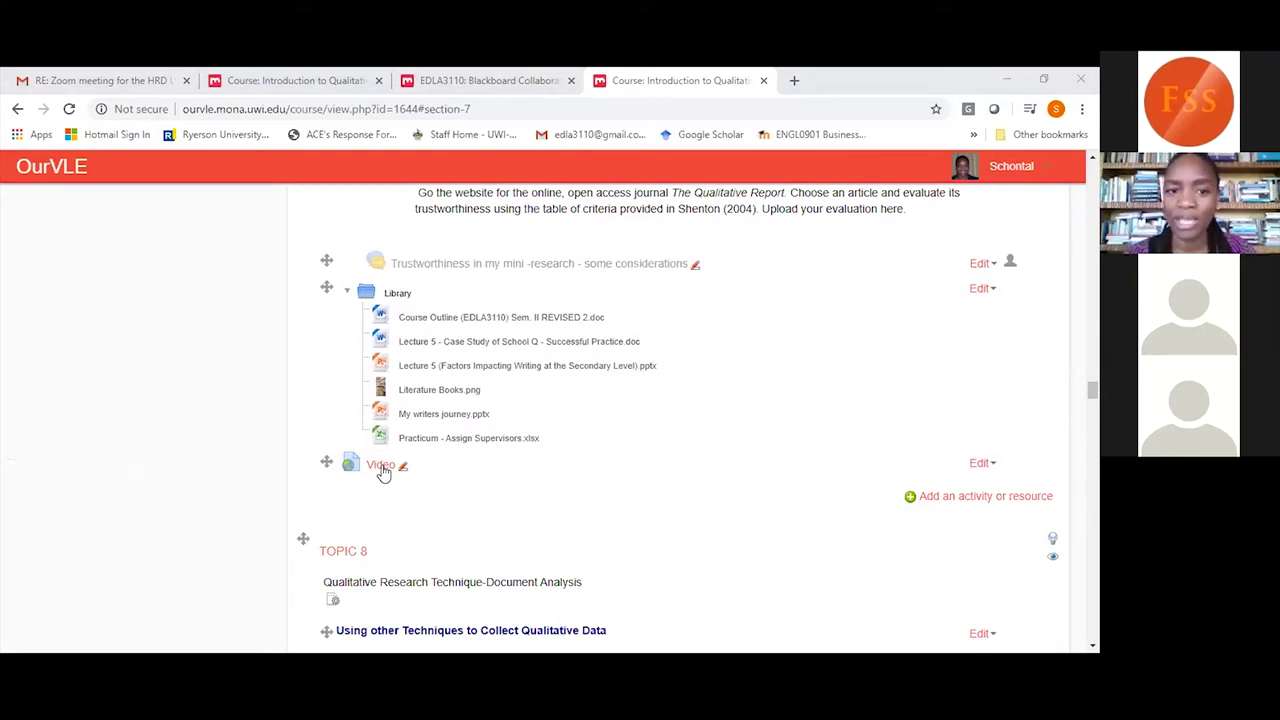
Open the Video link, then review the Topic 7 resource descriptions for Book, File, Folder, IMS content package, Label, Page and URL.
click(383, 472)
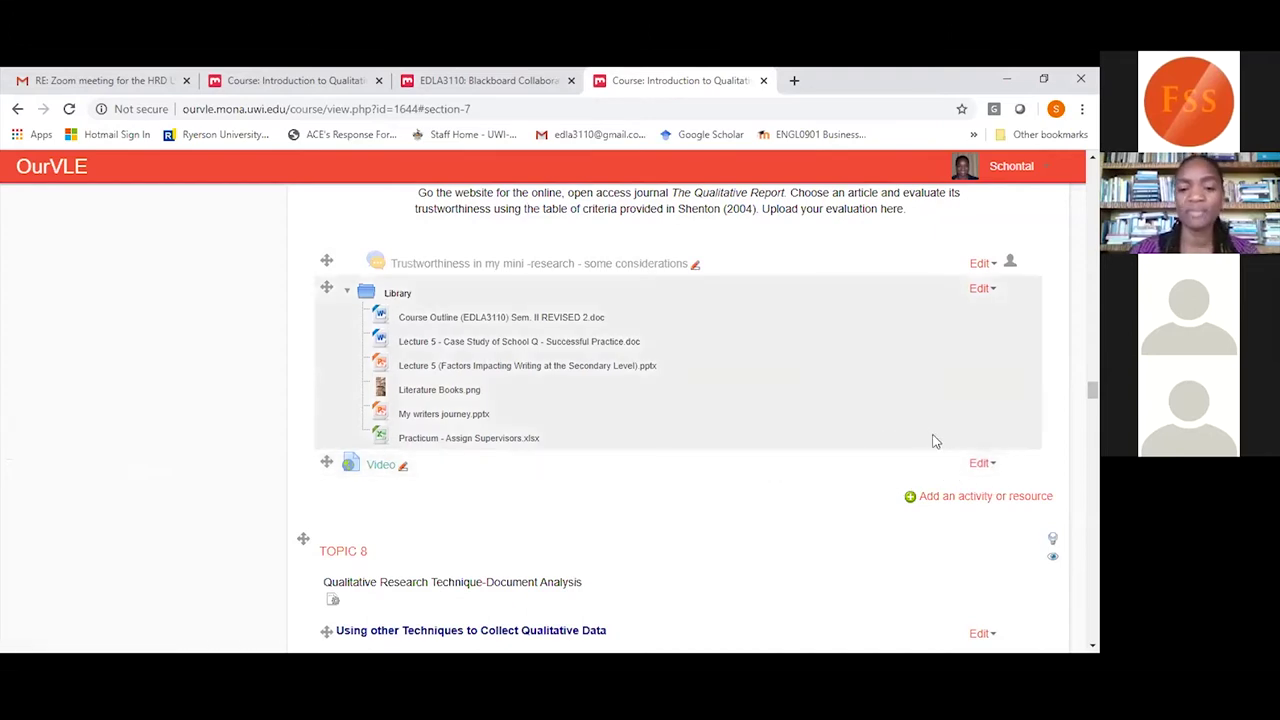
click(992, 498)
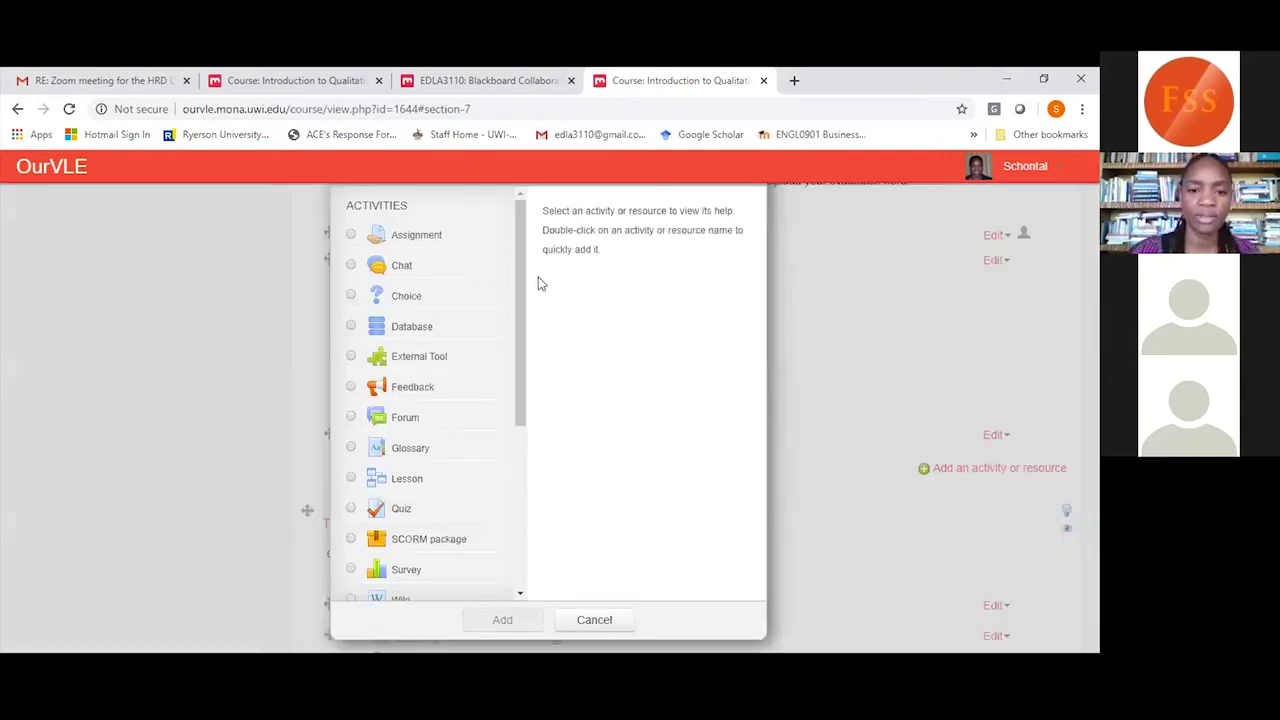
drag(521, 272, 536, 507)
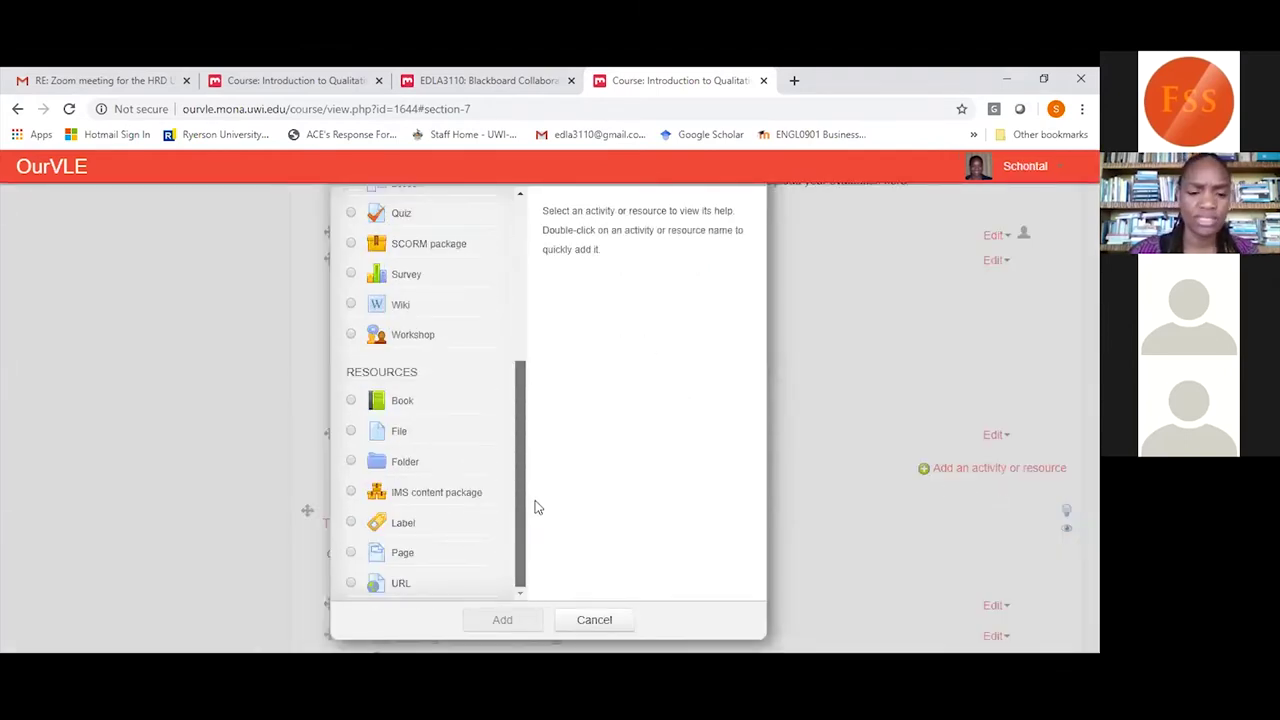
click(351, 402)
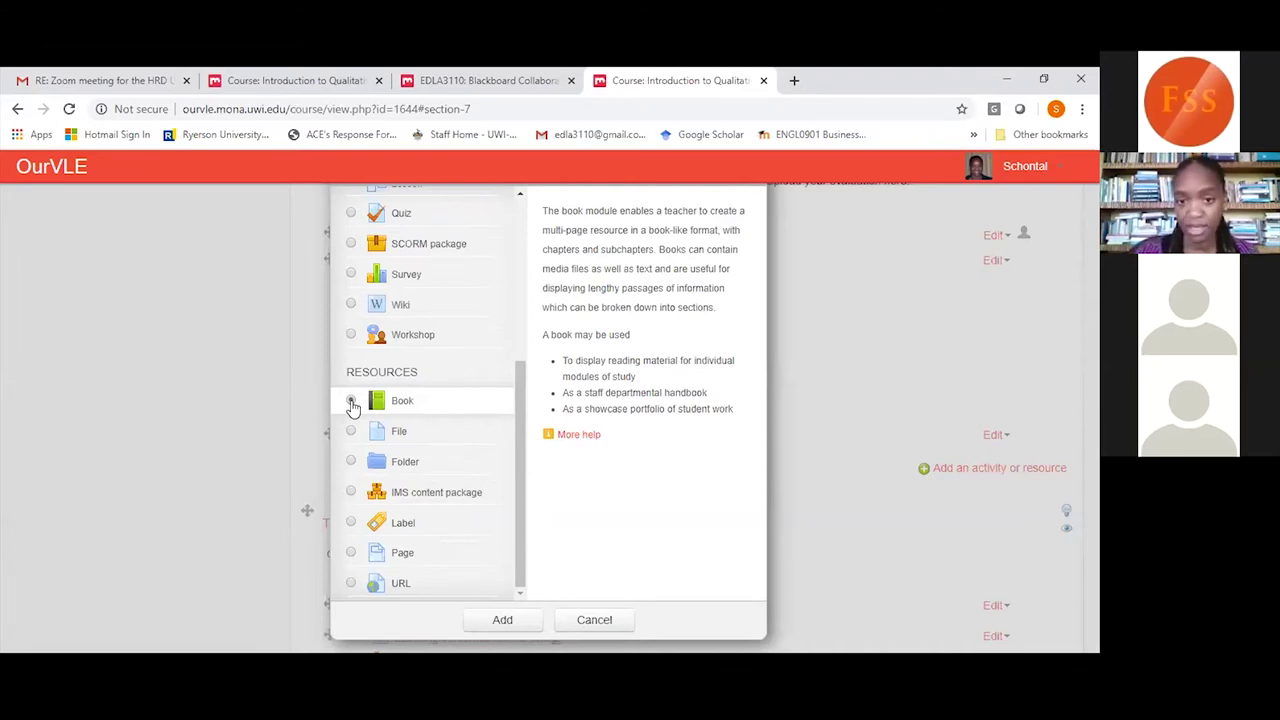
click(351, 402)
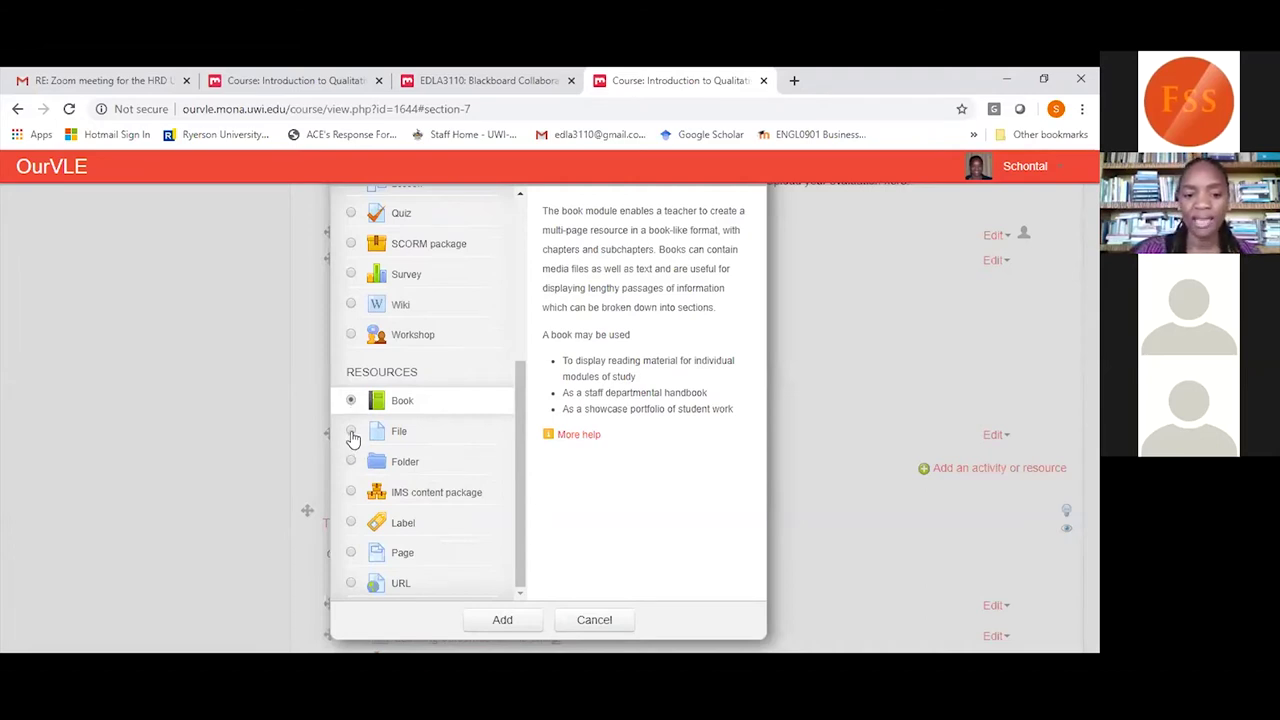
click(351, 433)
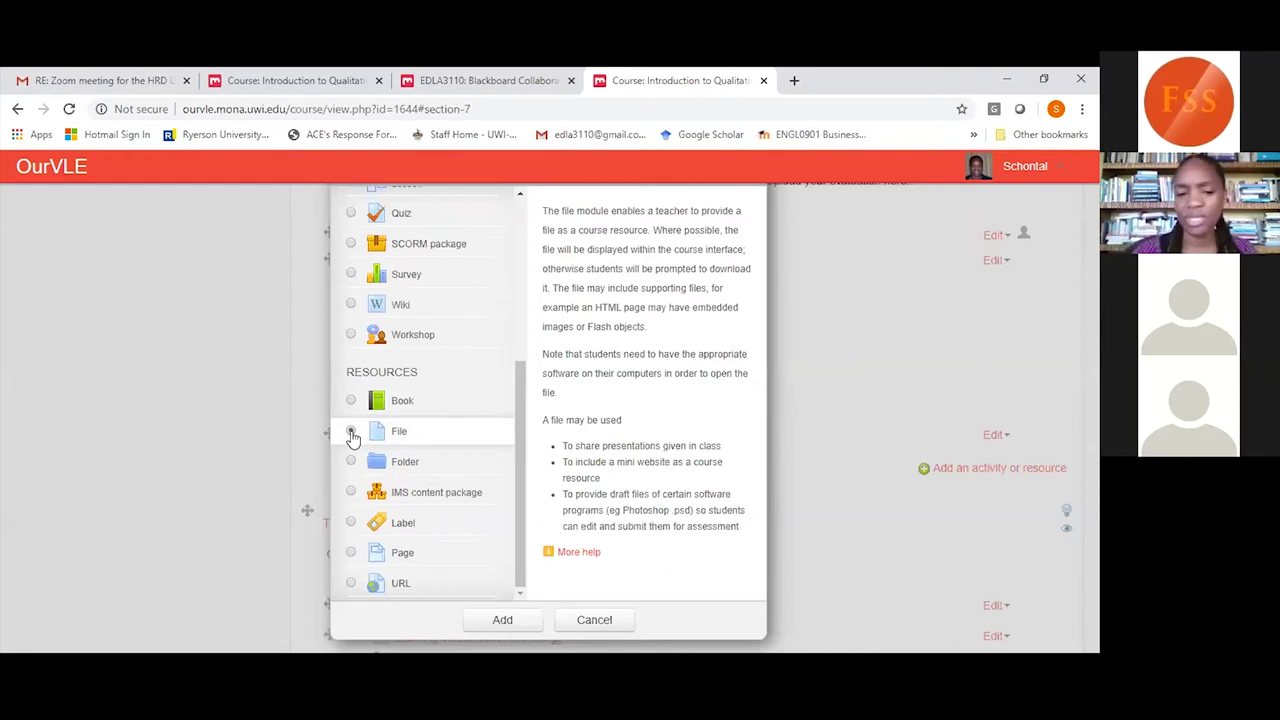
click(352, 463)
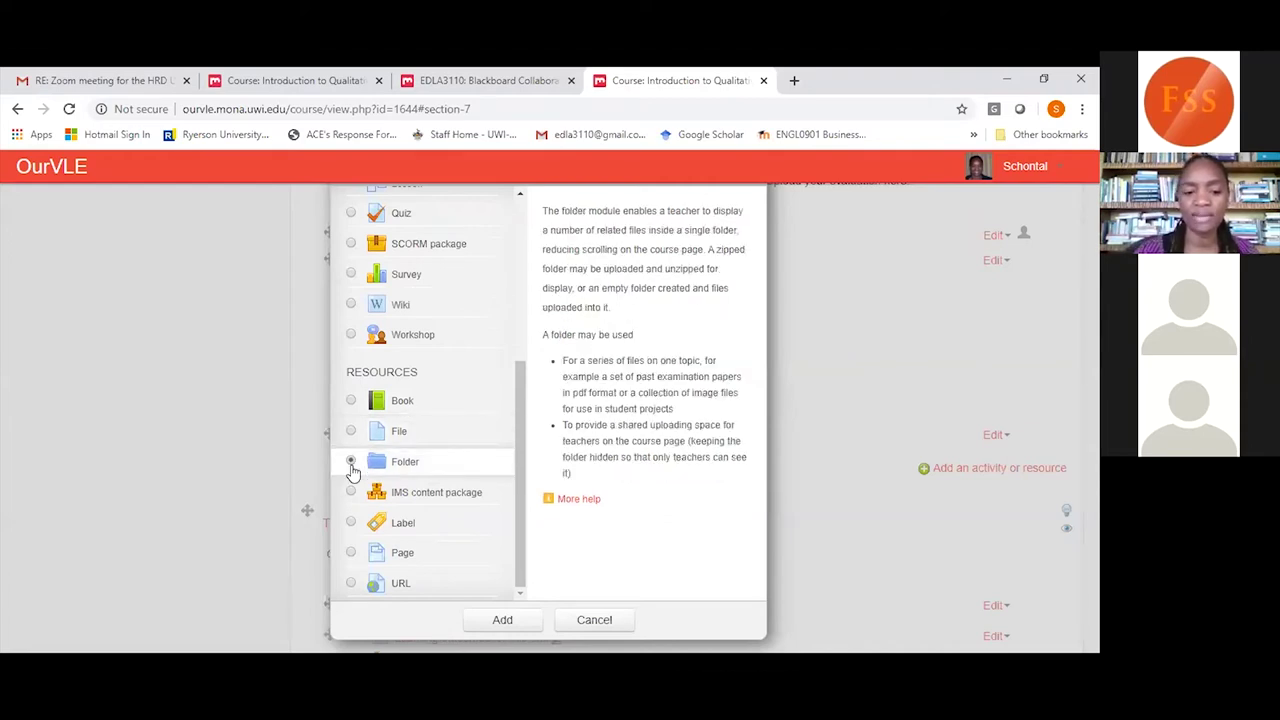
click(351, 494)
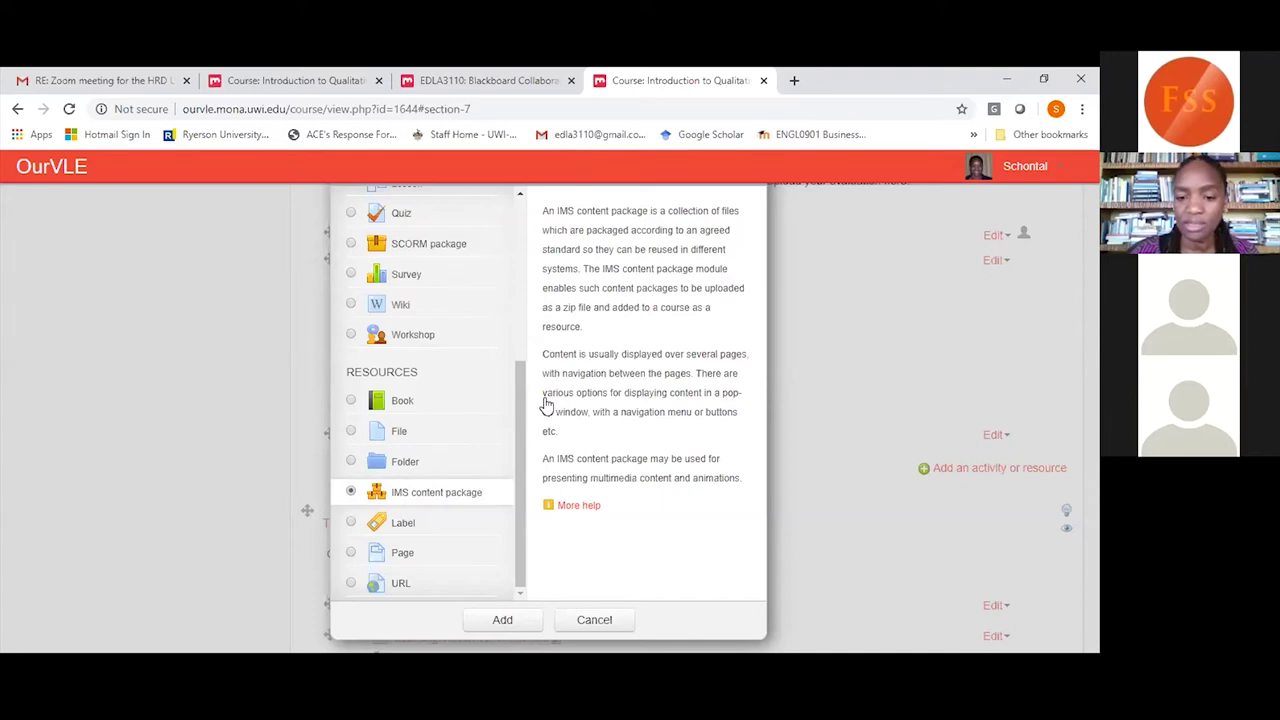
click(351, 523)
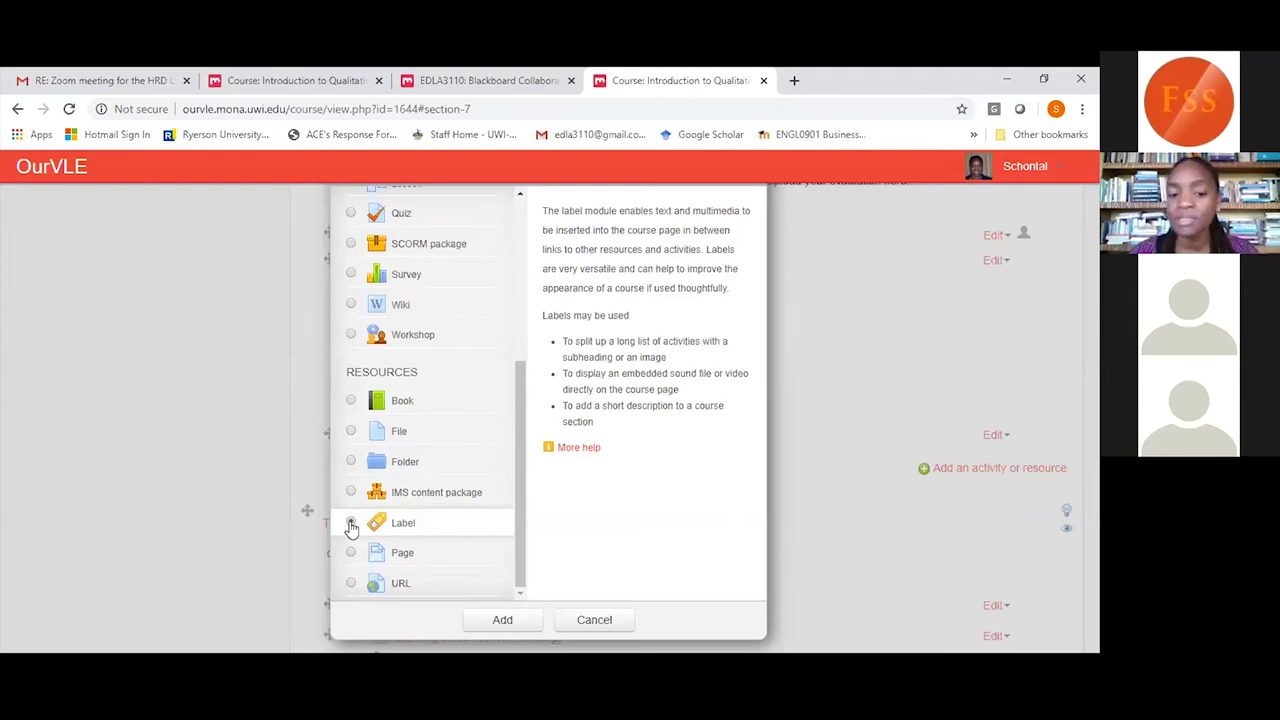
click(351, 523)
click(351, 553)
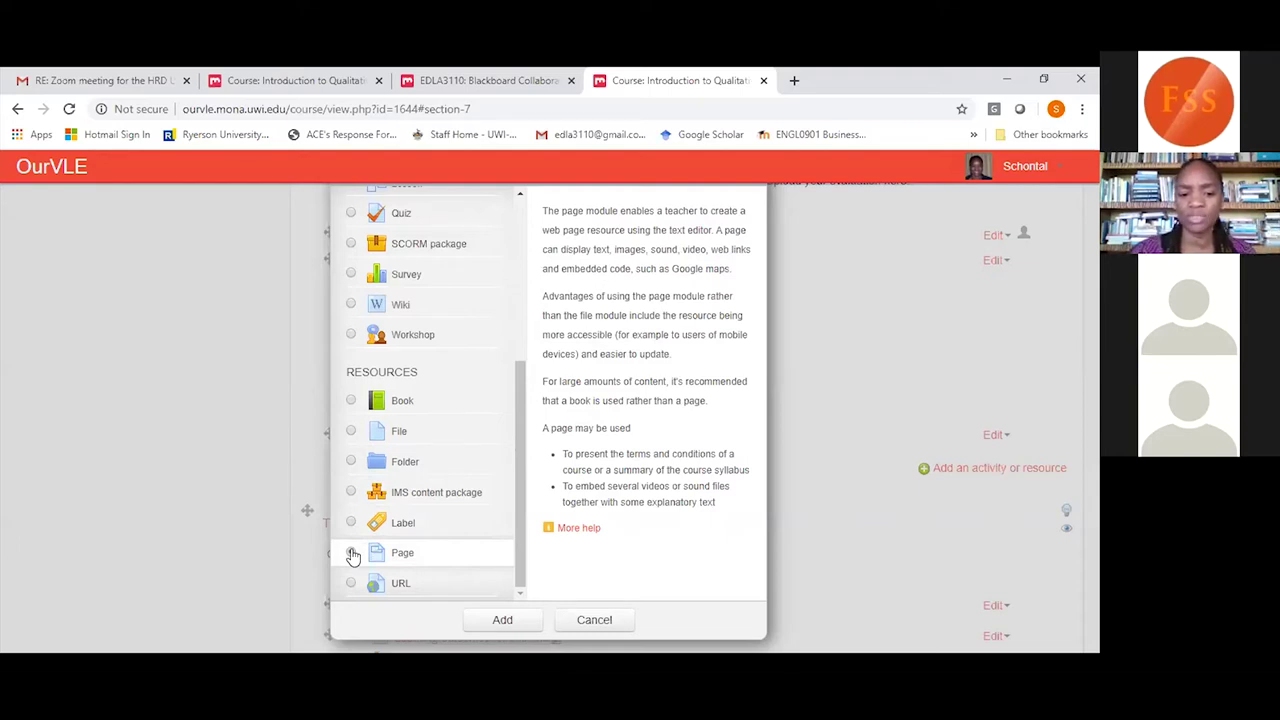
click(351, 554)
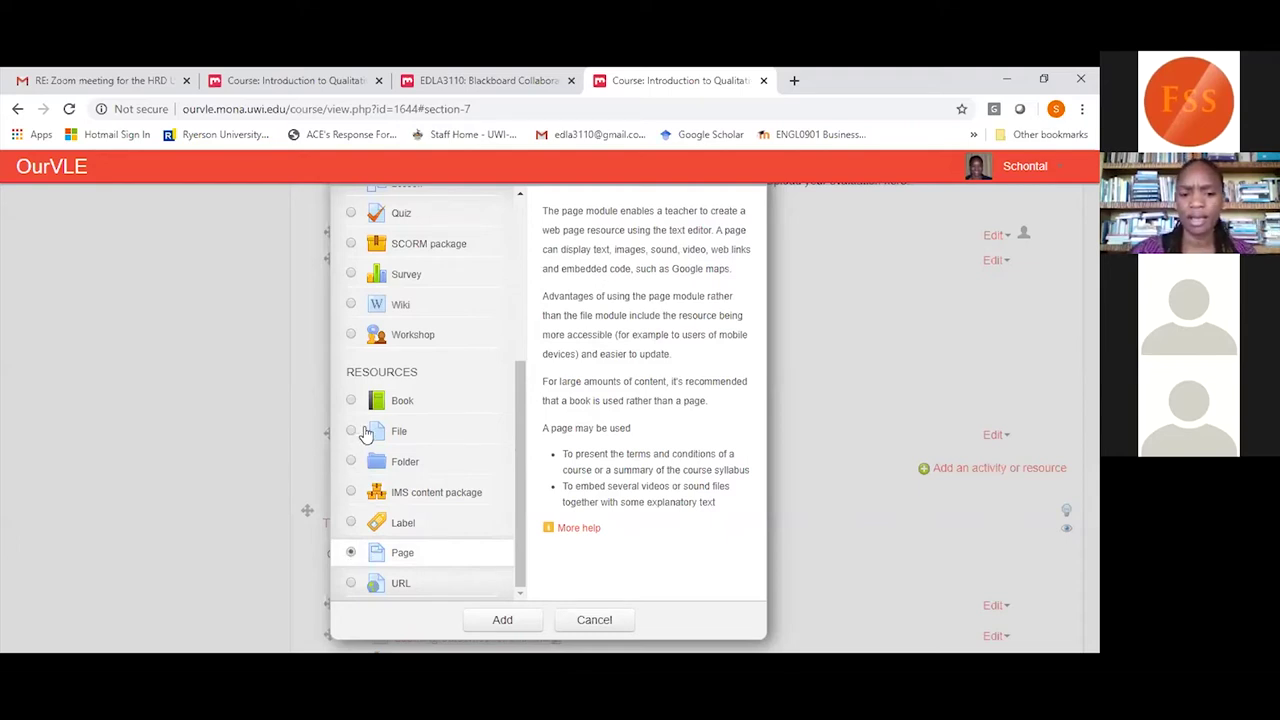
click(350, 584)
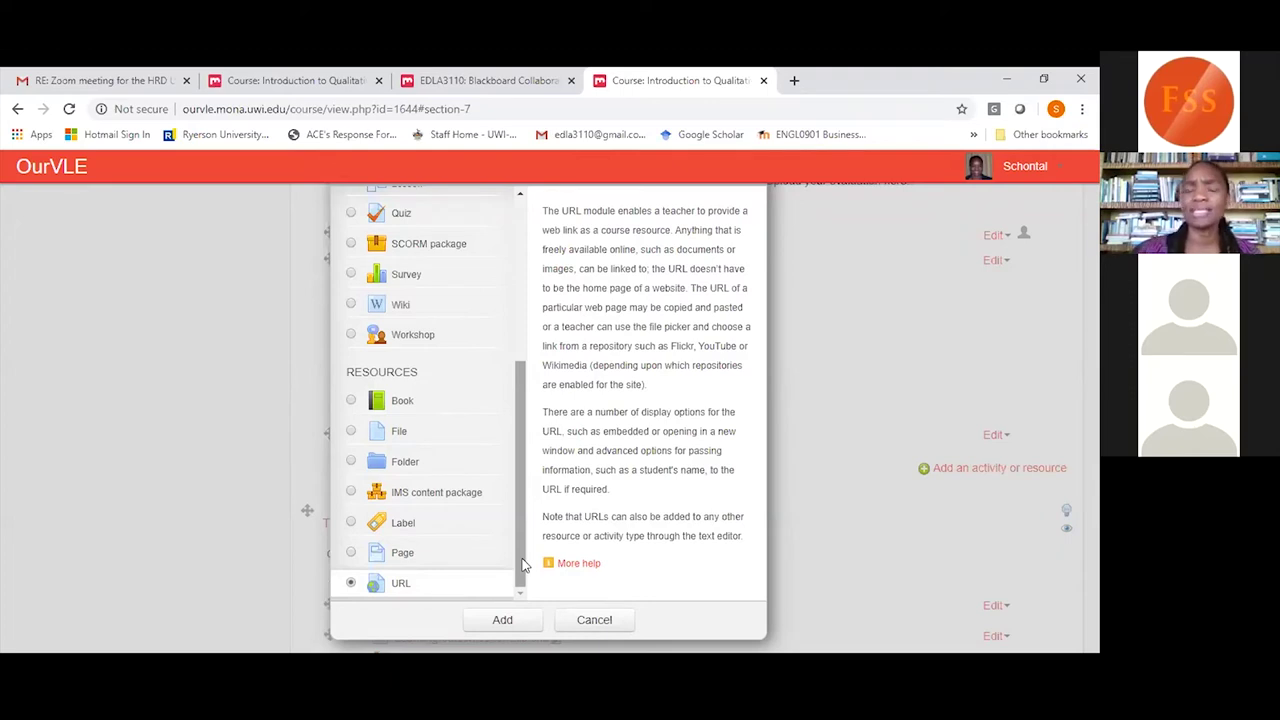
Add a new Assignment activity to Topic 7 and name it Assignment 1.
drag(522, 565, 522, 402)
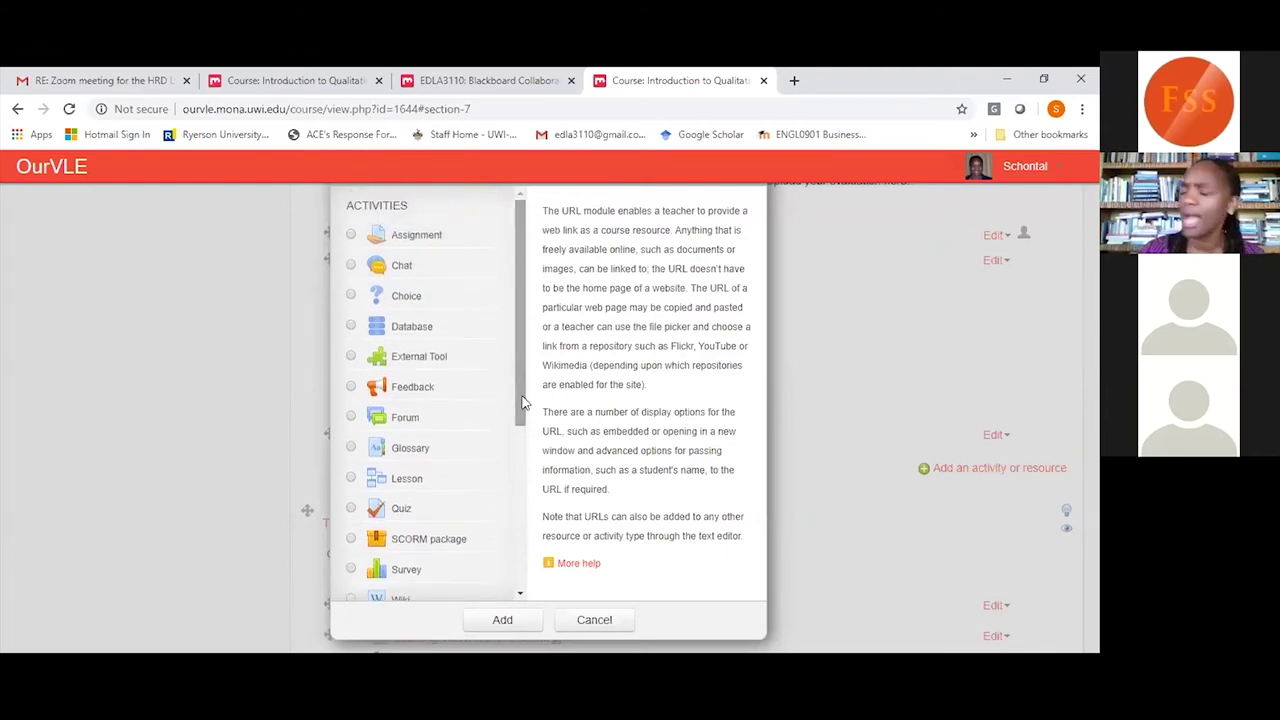
click(352, 236)
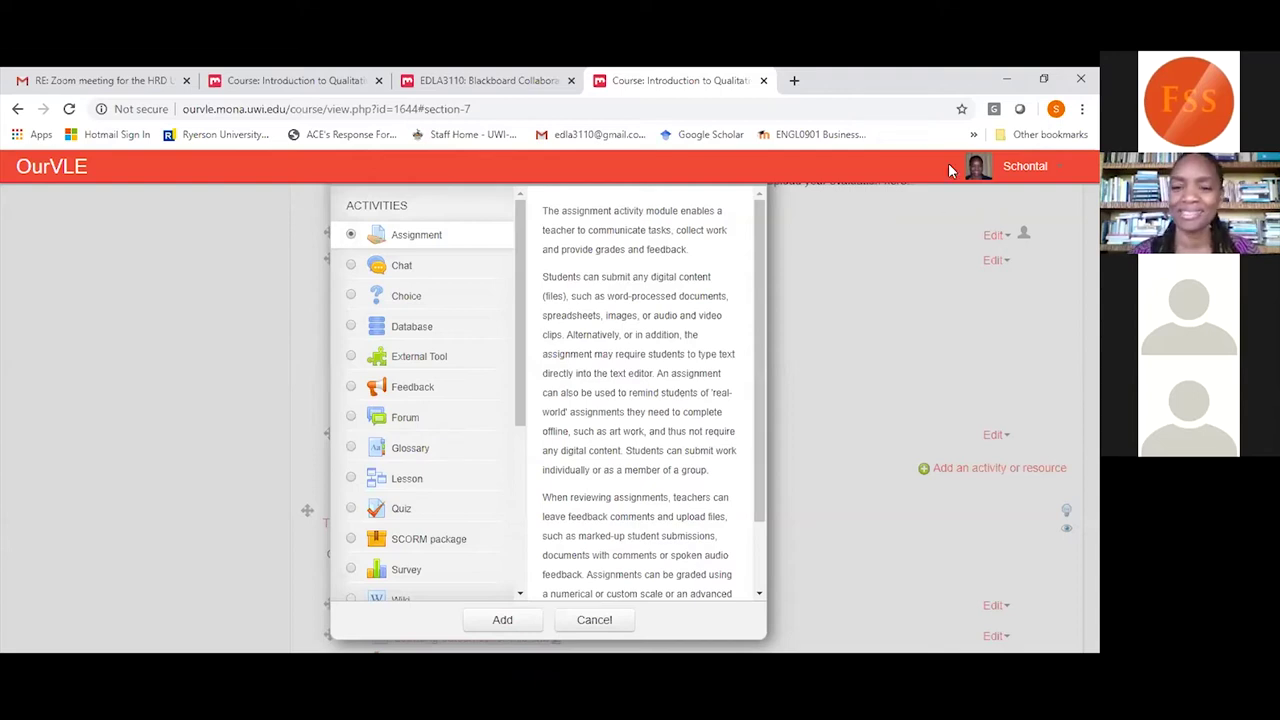
click(502, 620)
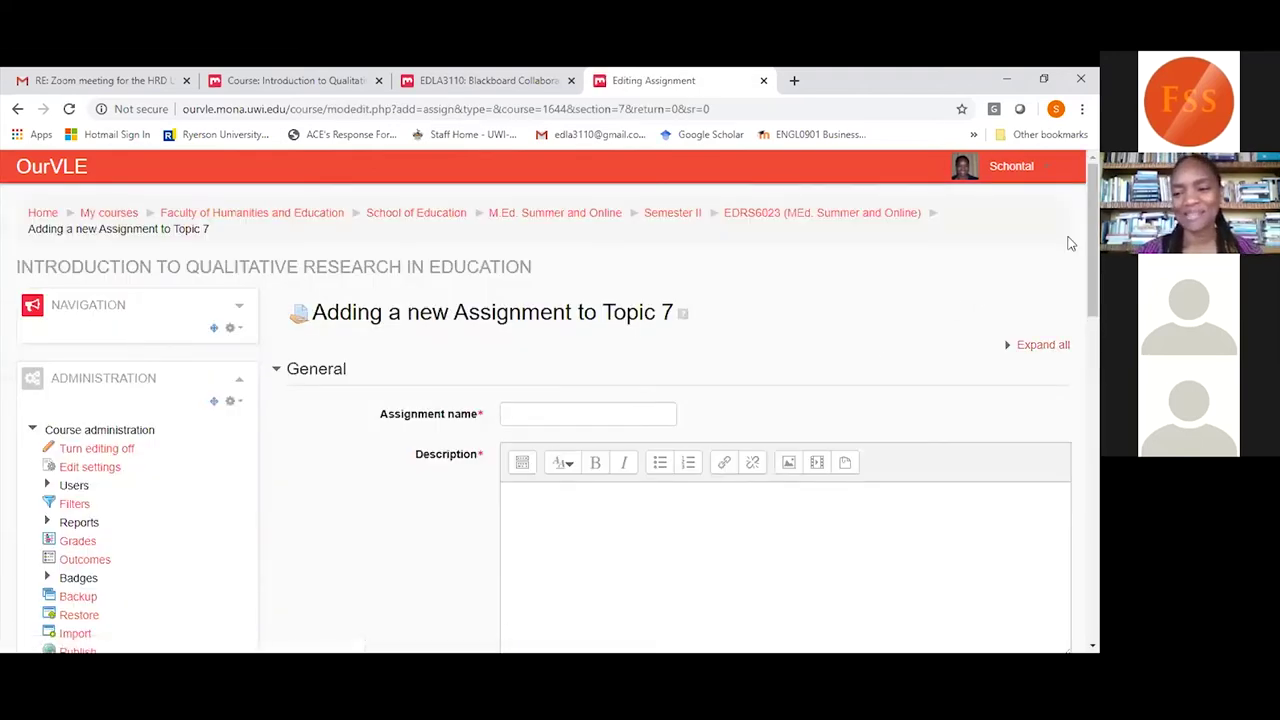
scroll(1092, 300, down, 2)
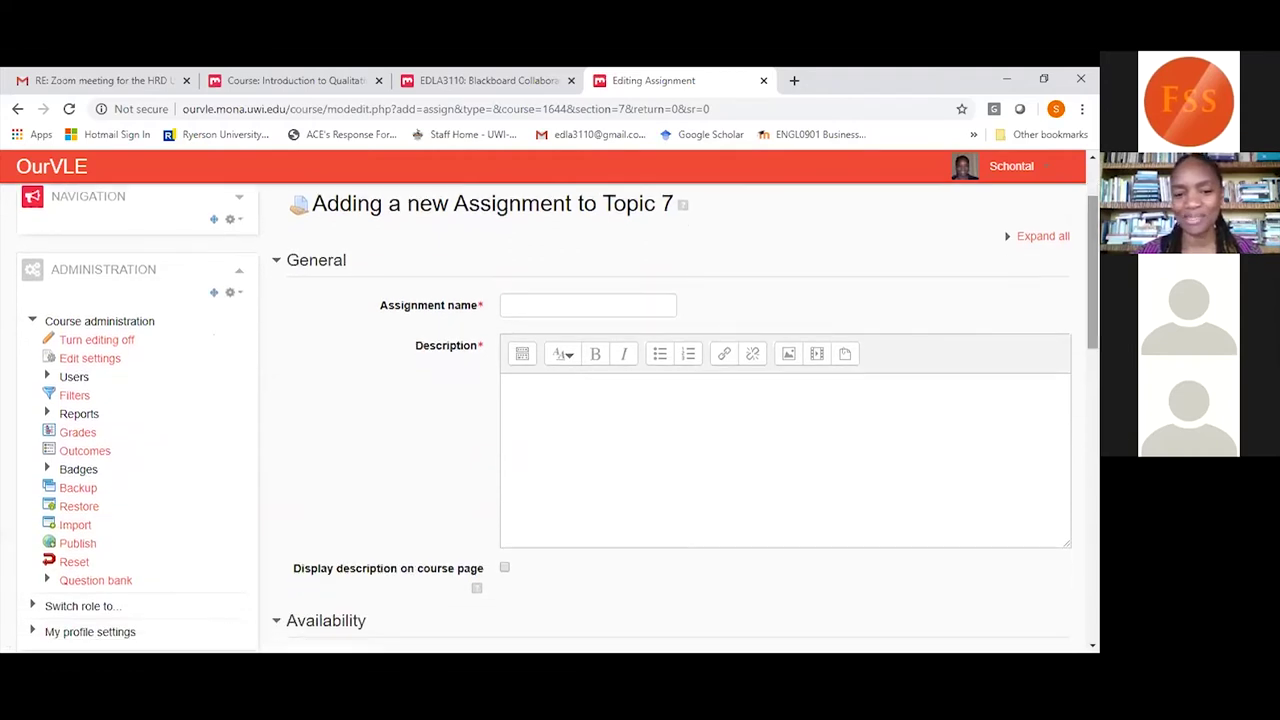
click(587, 302)
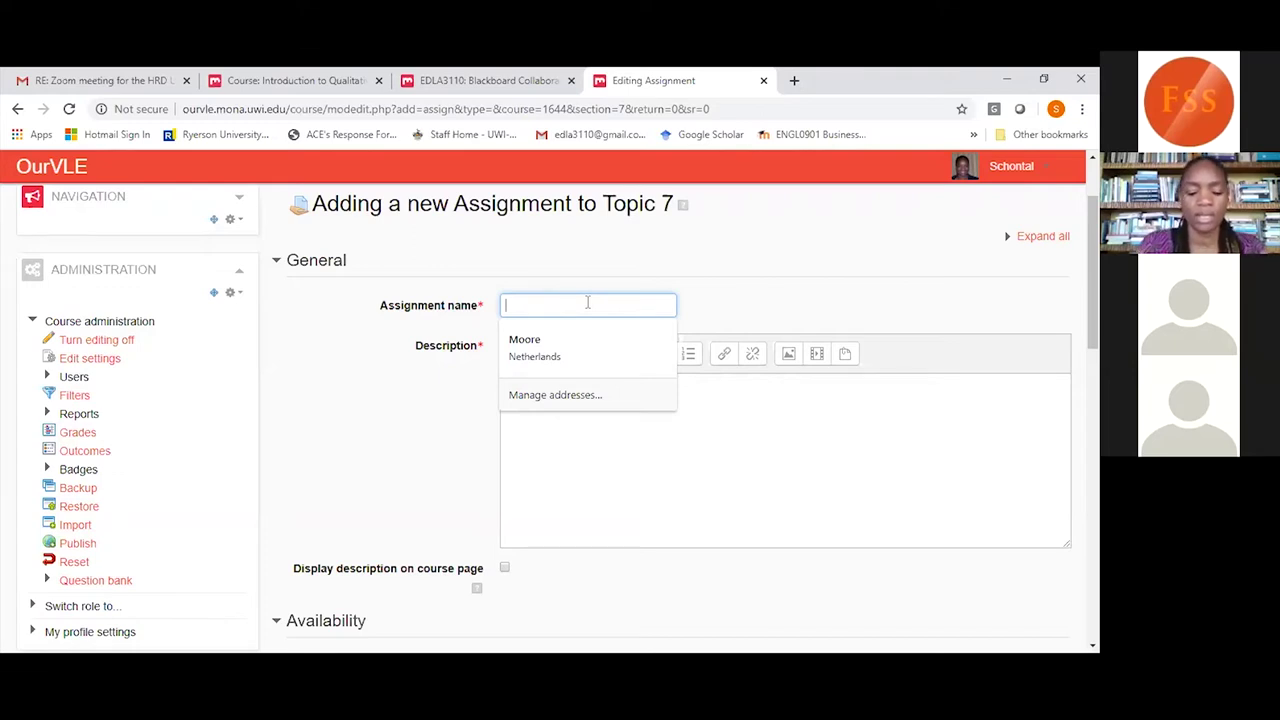
text(As)
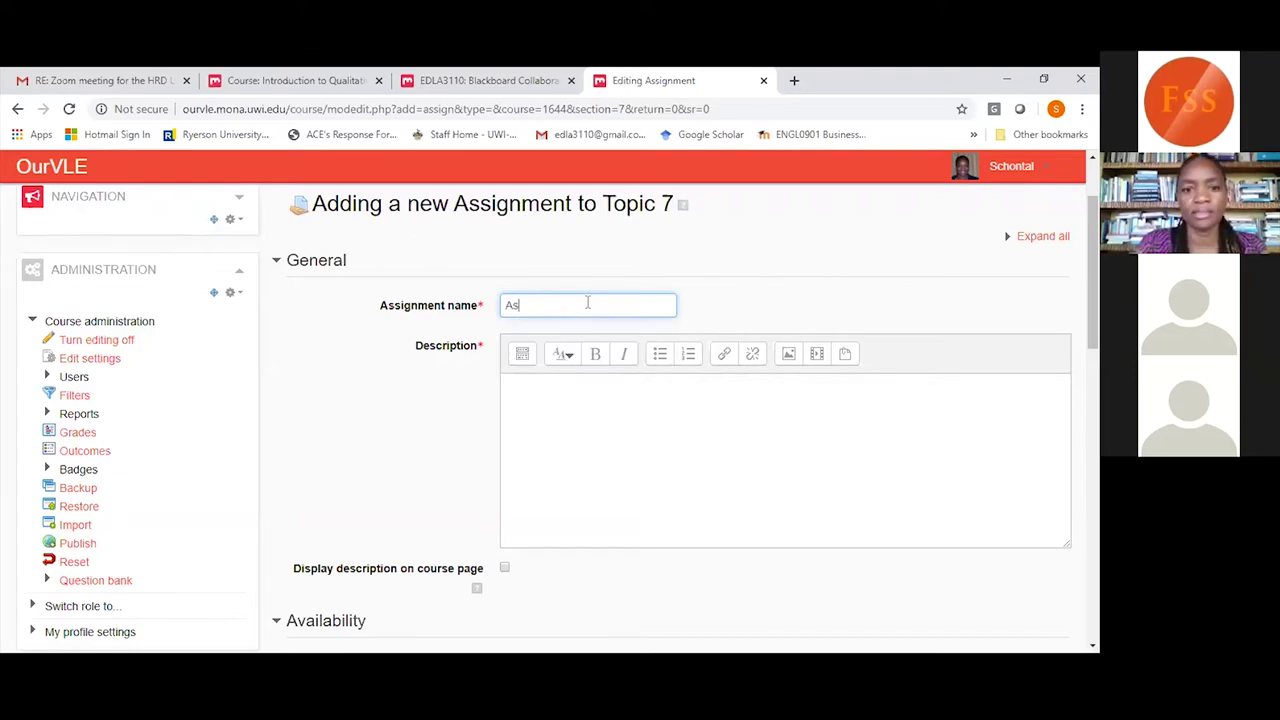
text(signment 1)
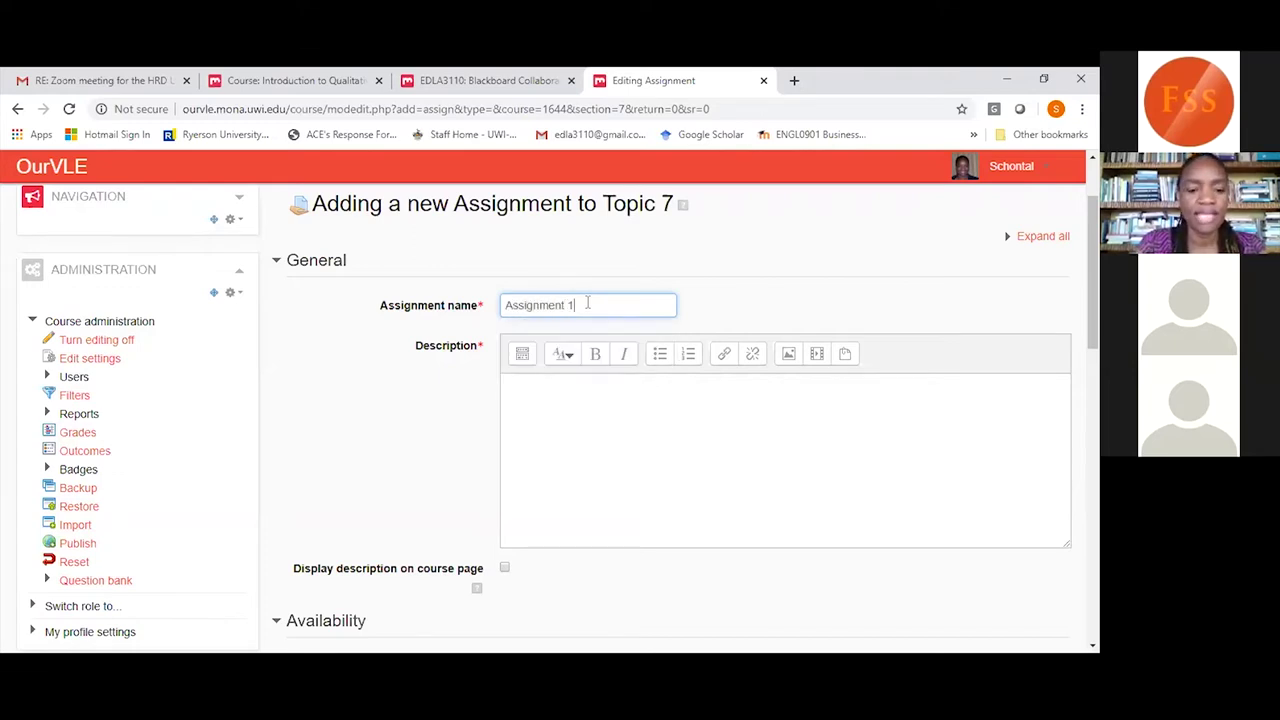
Enter Journal as the assignment's description and look over the availability settings.
click(546, 409)
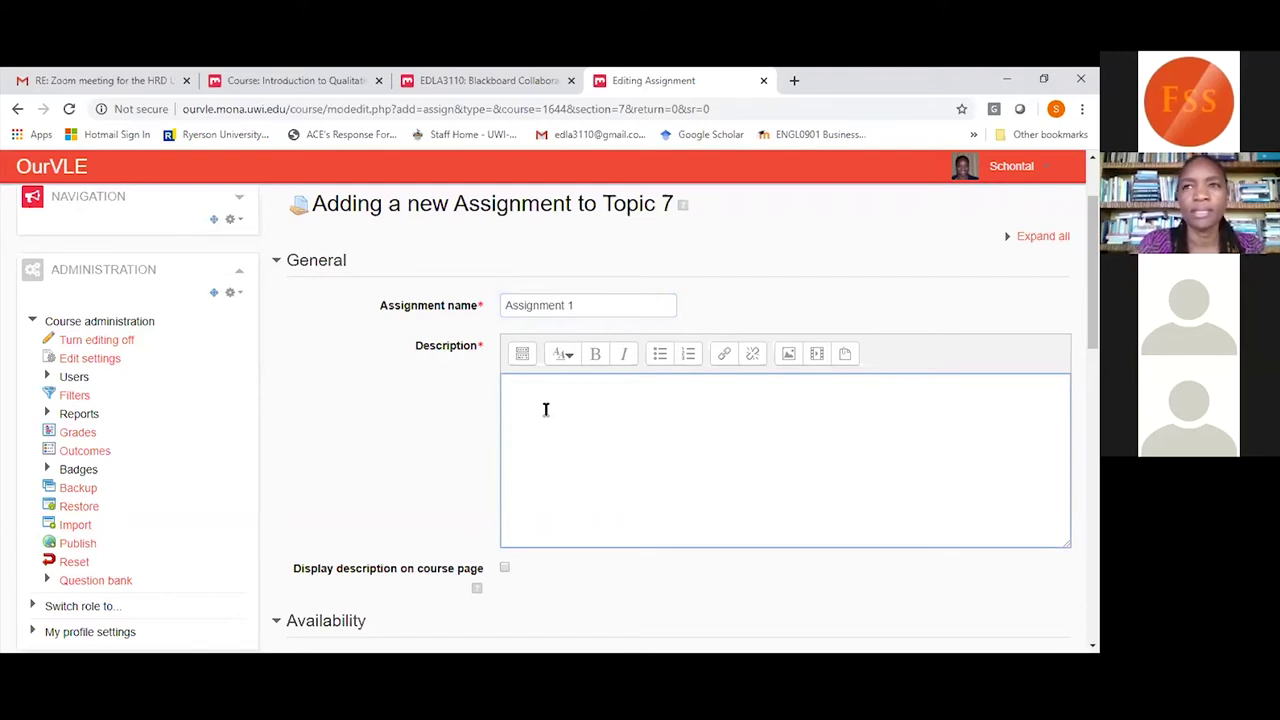
text(Journal)
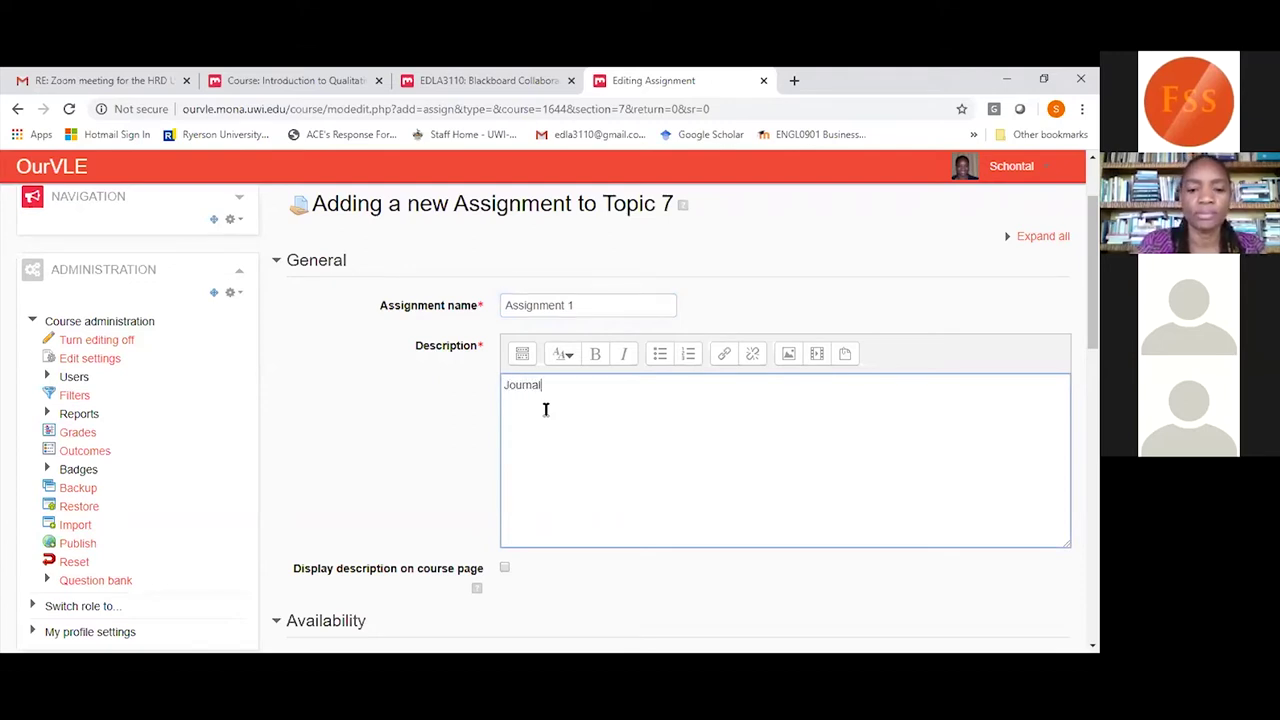
scroll(545, 409, down, 3)
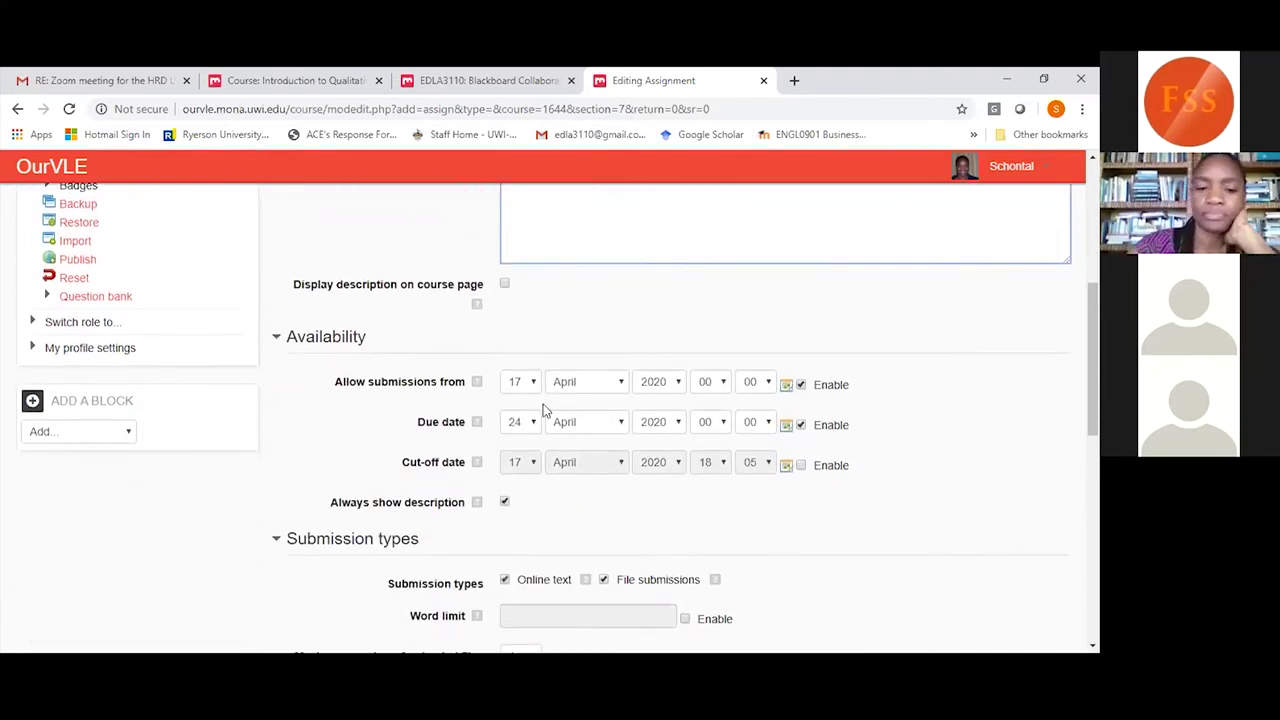
scroll(545, 409, up, 3)
scroll(545, 410, up, 1)
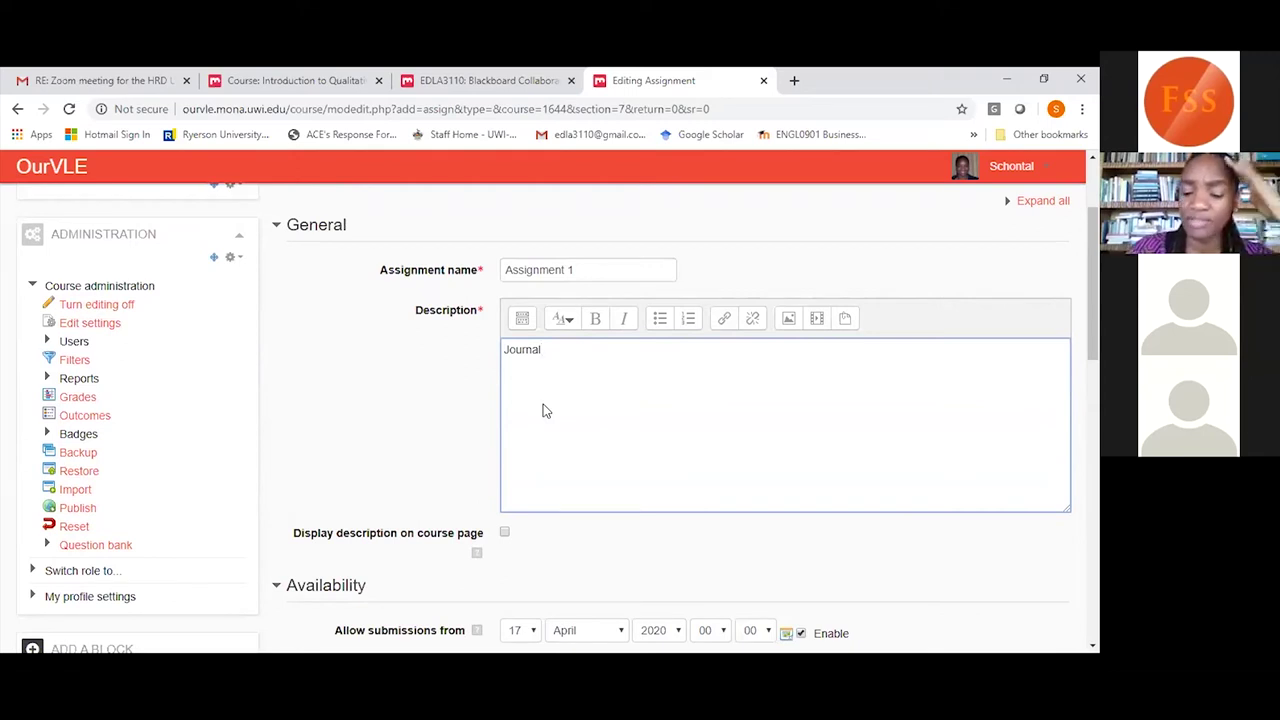
Paste the copied e-journal reflections instructions into the description and delete the Journal and "Explanation of the Assignments:" lines.
key(Return)
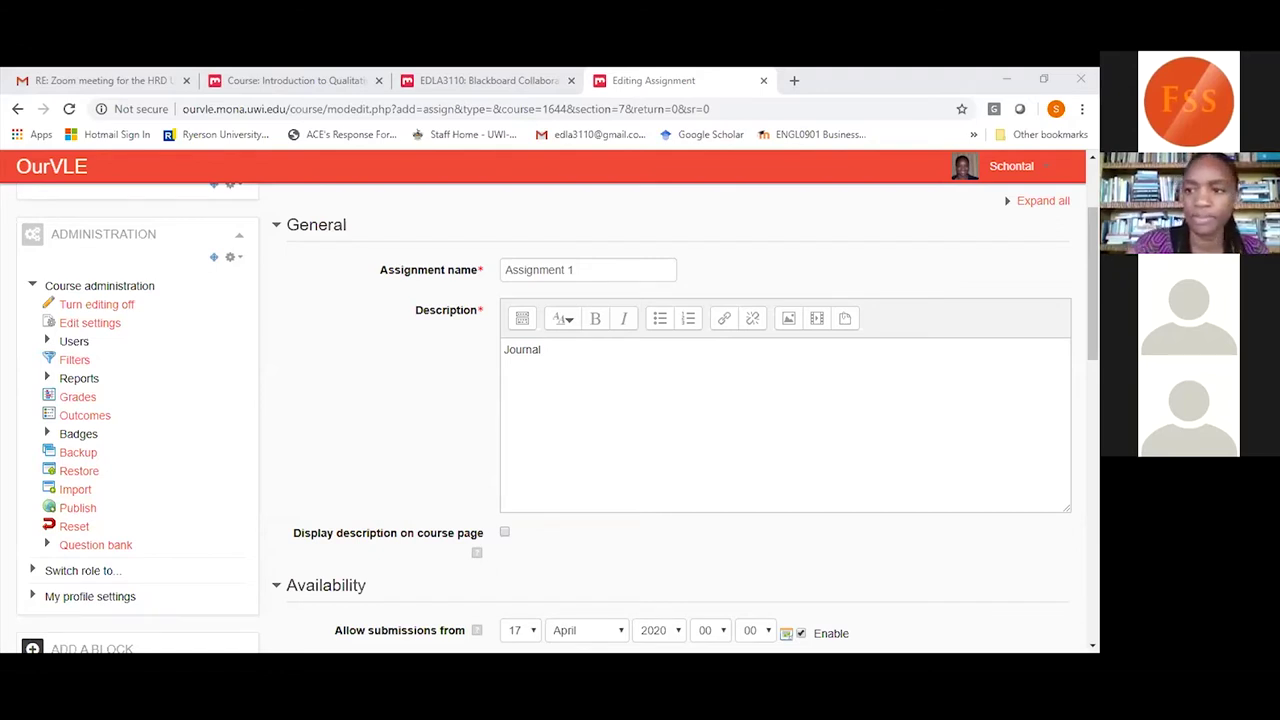
click(1005, 80)
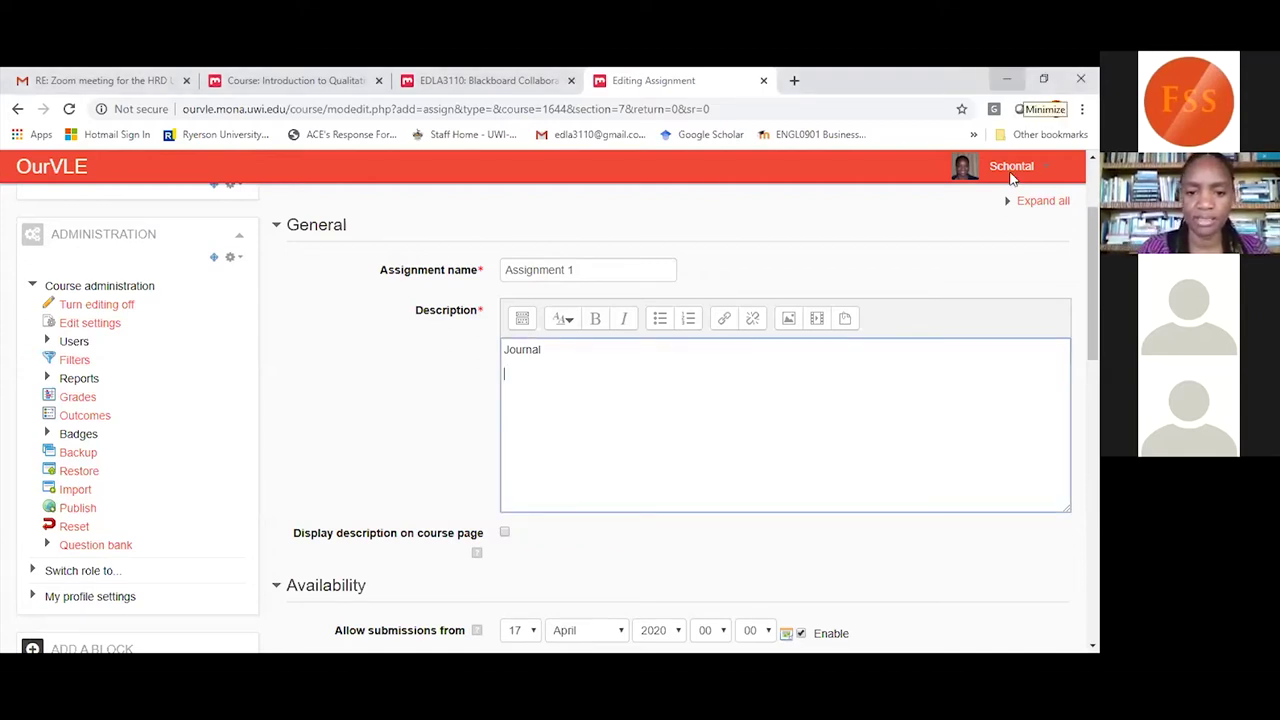
key(ctrl+v)
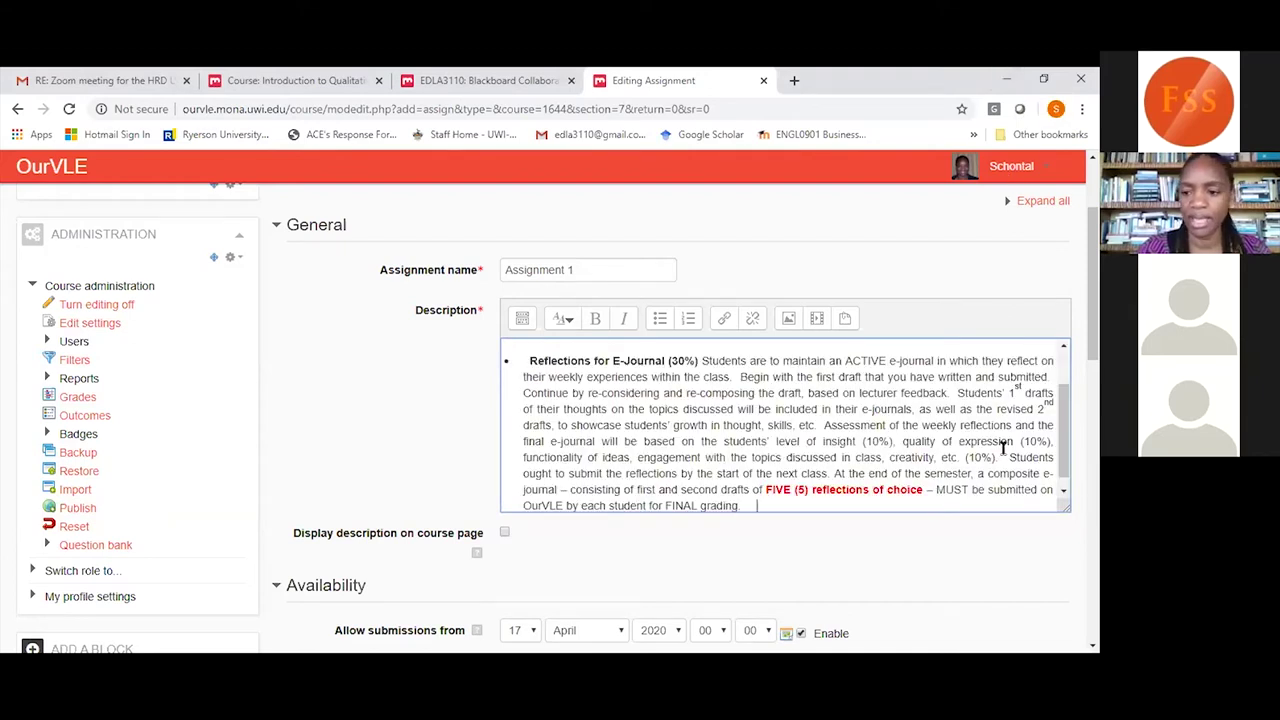
scroll(1064, 448, up, 2)
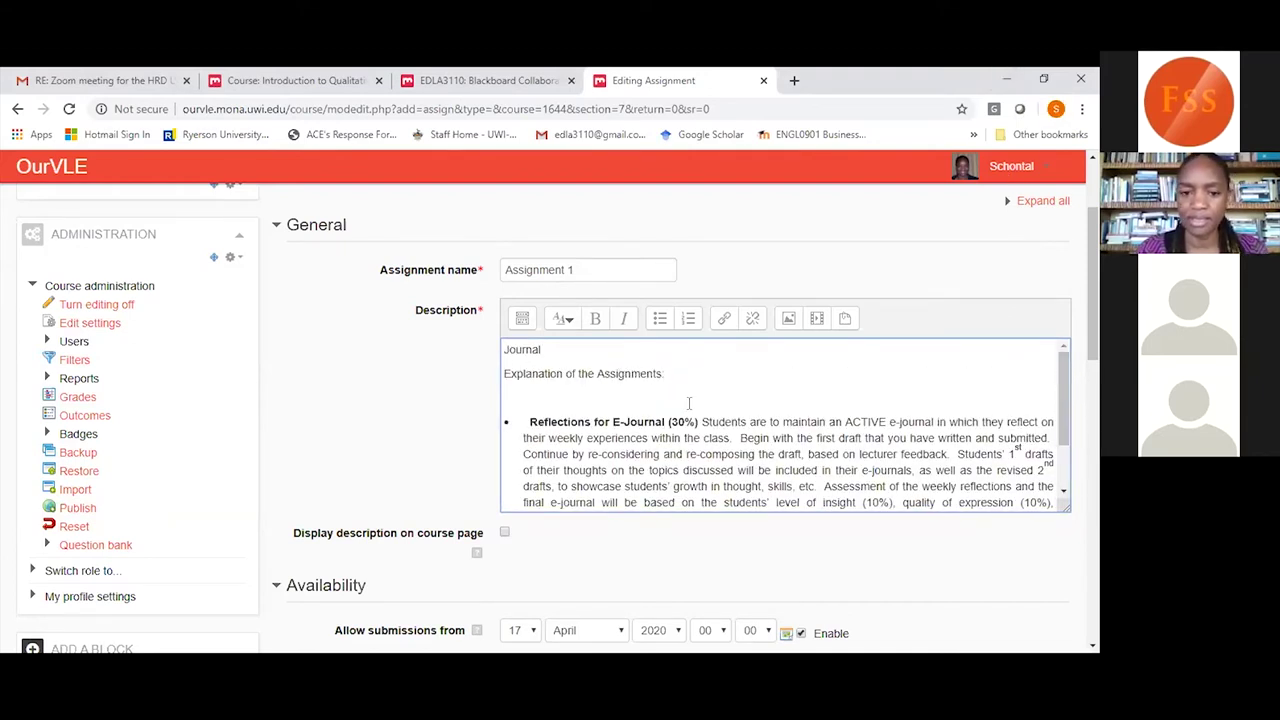
drag(505, 350, 679, 378)
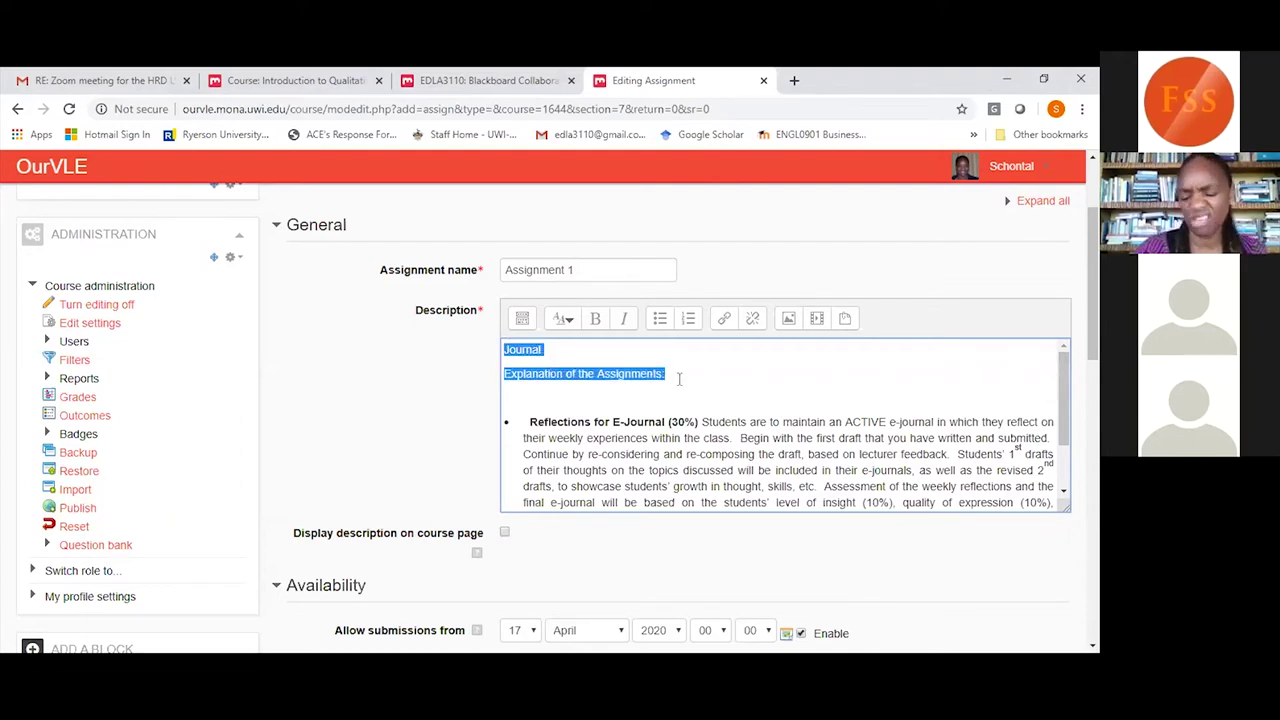
key(BackSpace)
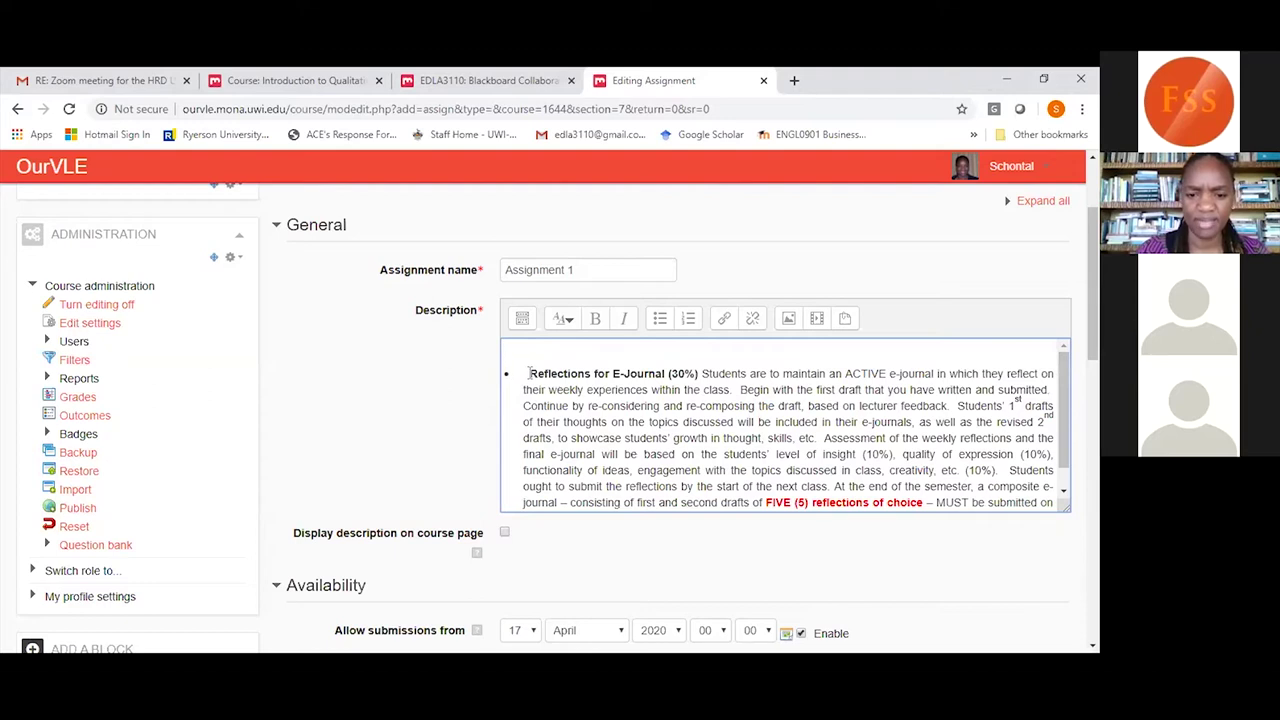
Remove the bullet from the pasted instructions and separate the heading "Reflections for E-Journal (30%)" from the paragraph with a blank line.
click(660, 318)
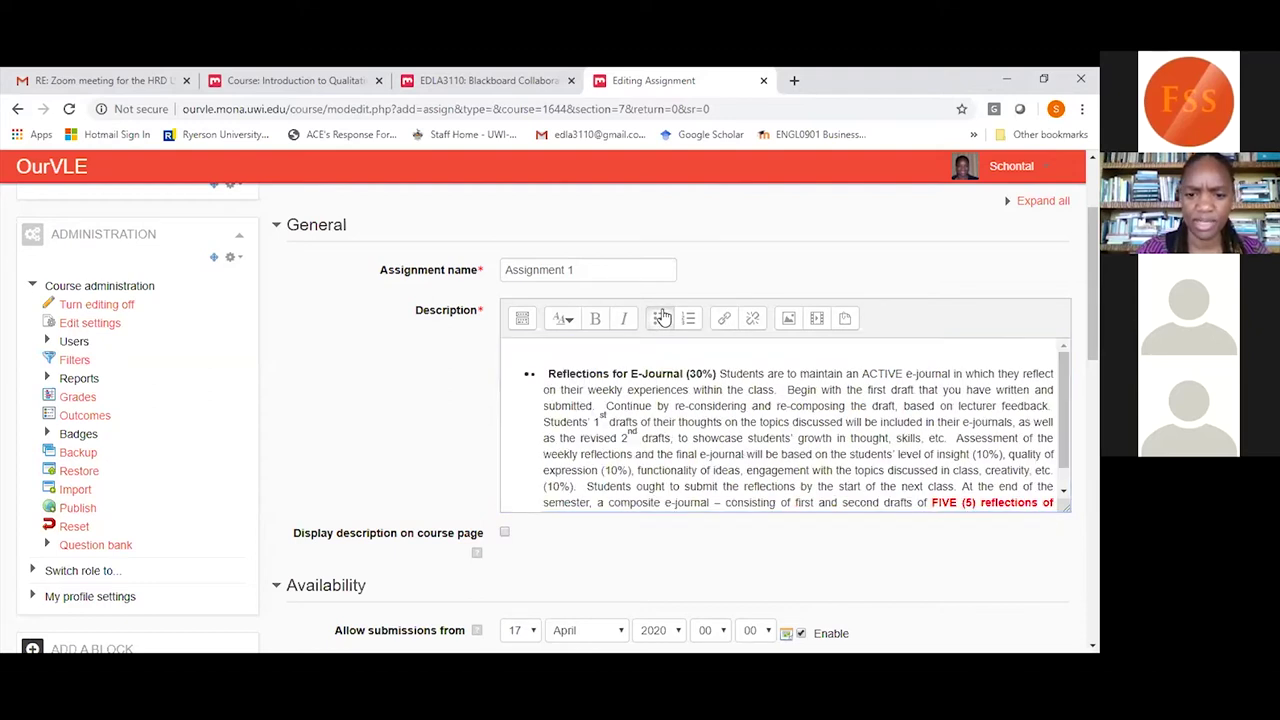
click(662, 318)
click(662, 318)
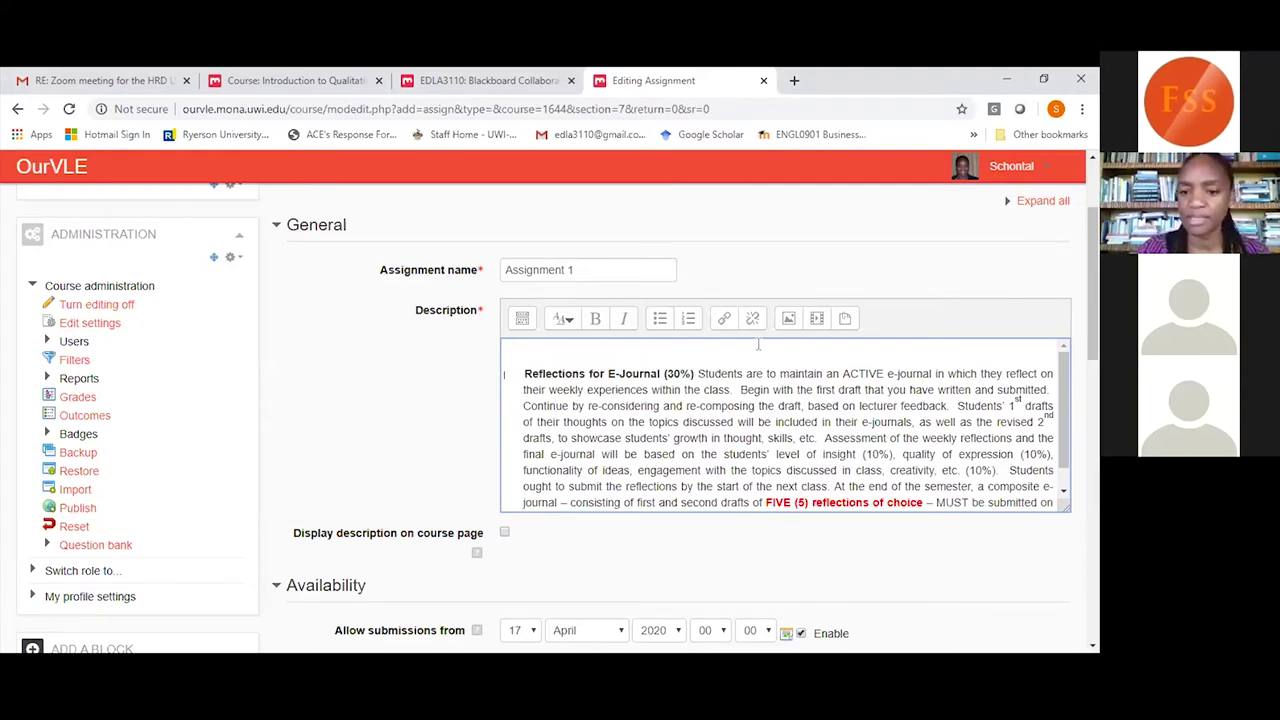
click(698, 373)
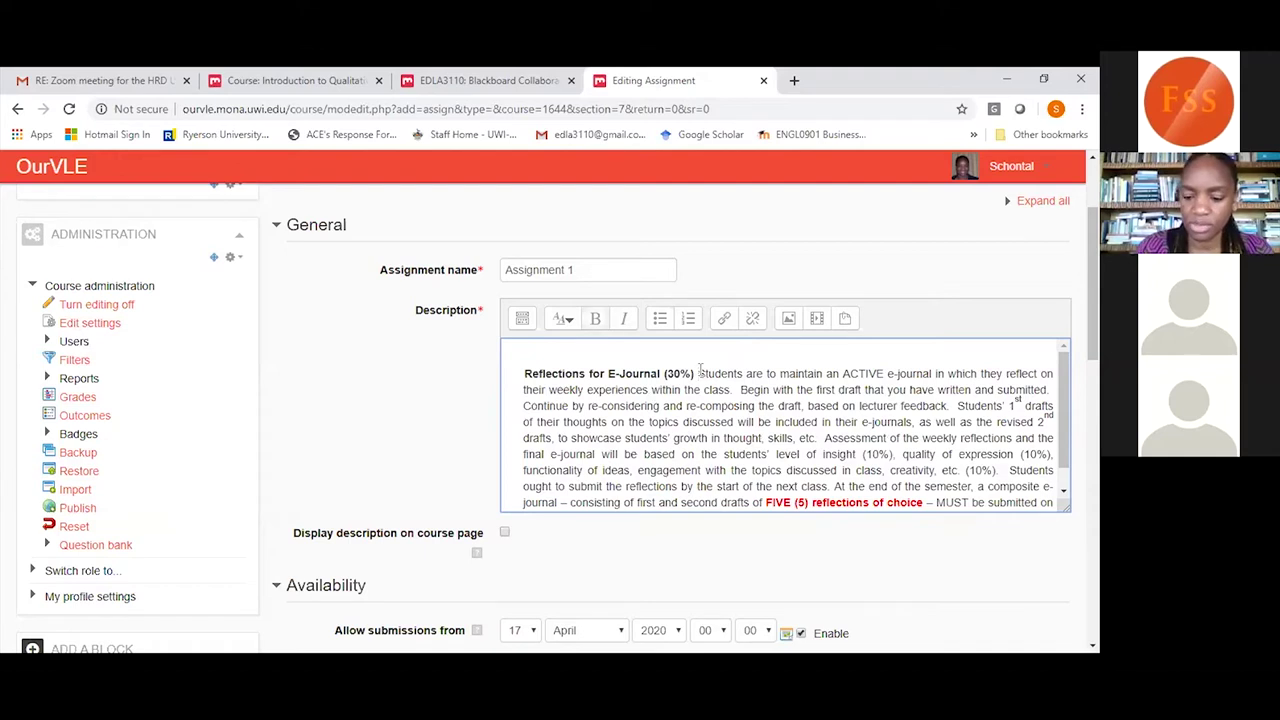
key(Return)
key(Return)
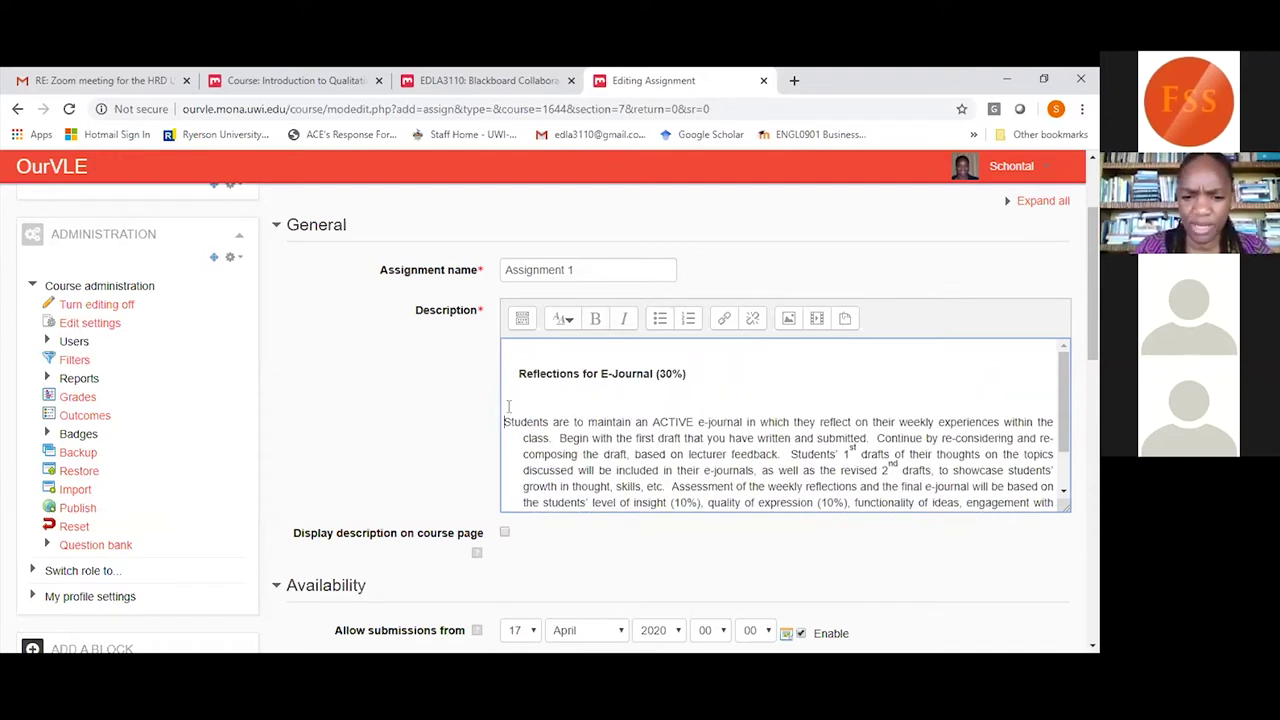
Indent the paragraph beginning "Students are to maintain an ACTIVE e-journal" in the assignment description by one level.
drag(505, 416, 1037, 491)
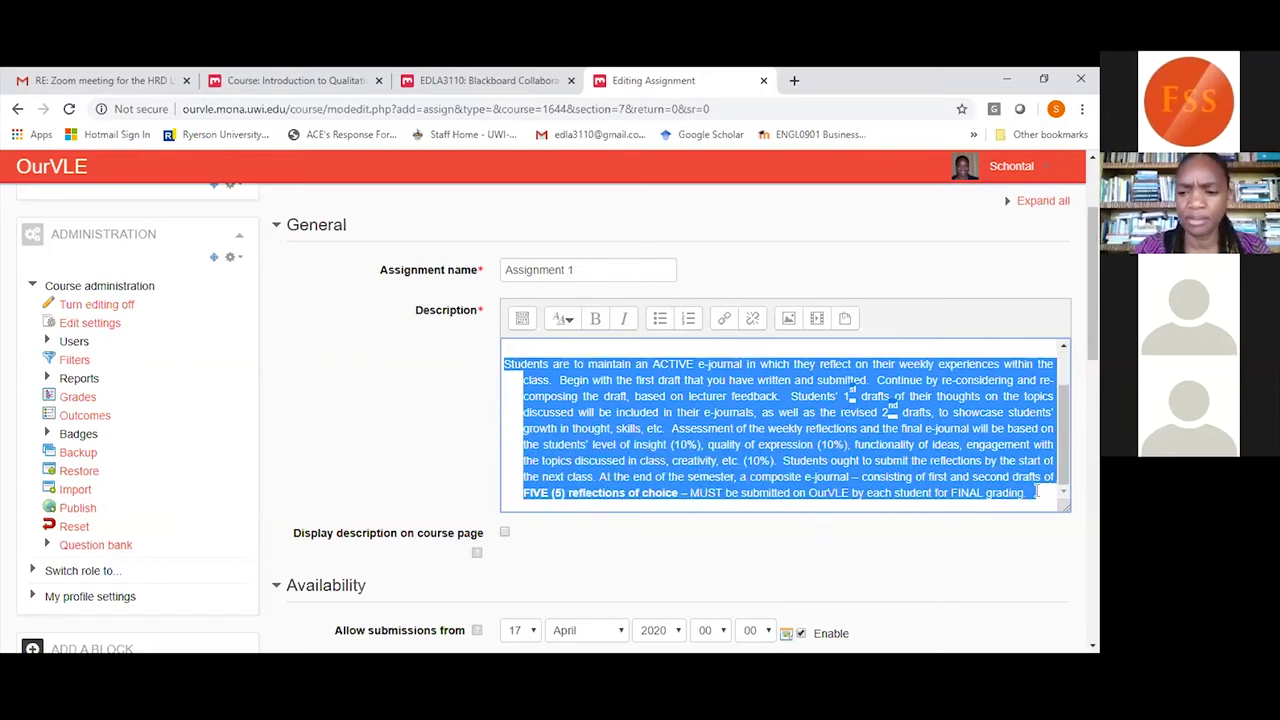
click(521, 320)
click(829, 357)
click(801, 352)
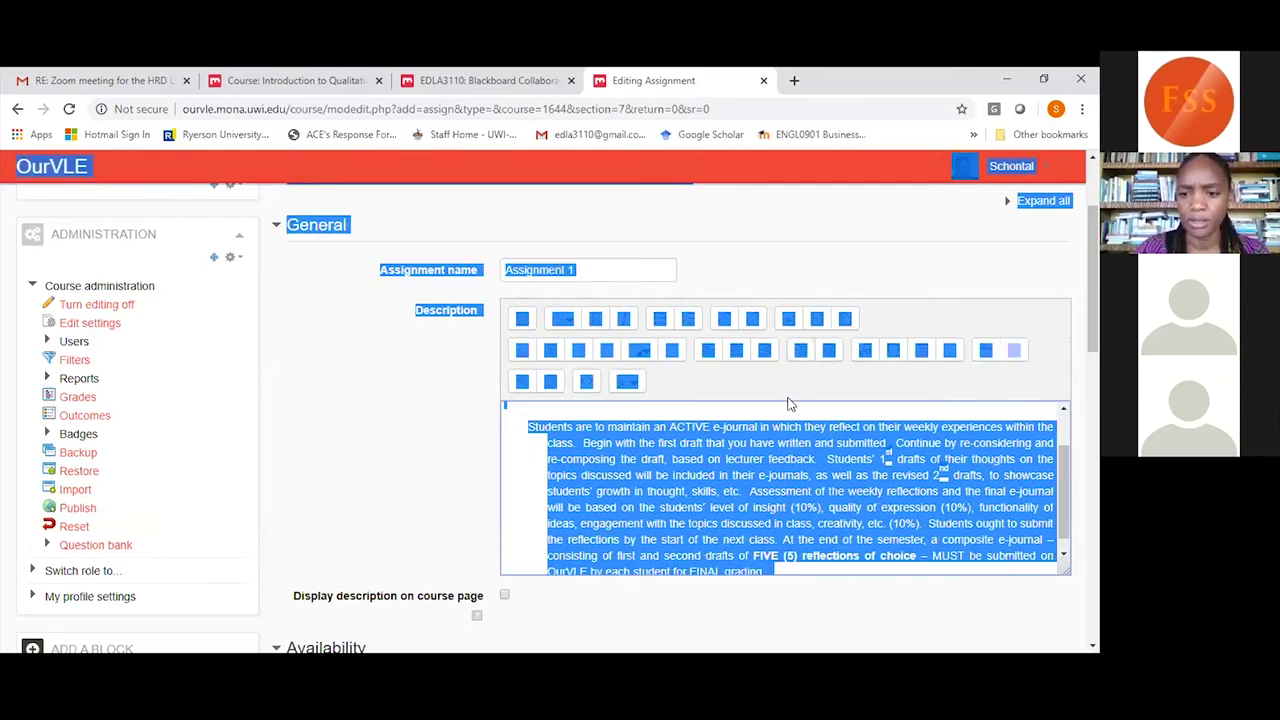
click(787, 442)
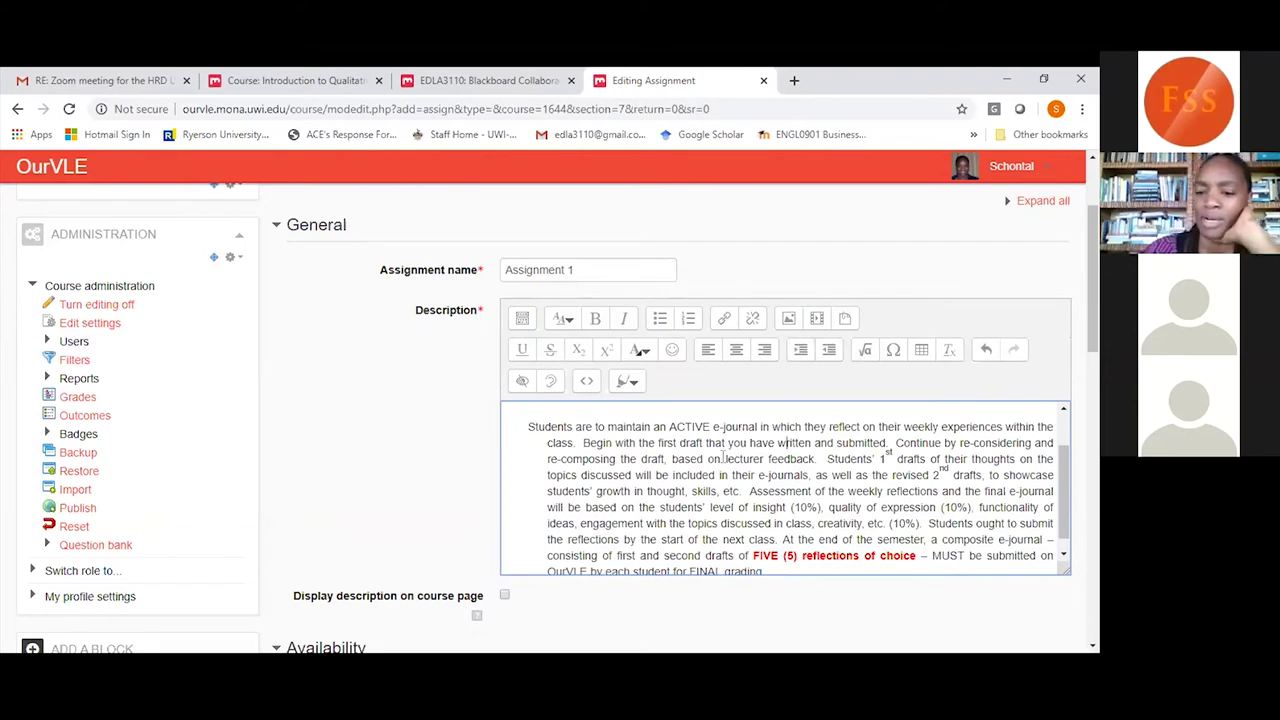
scroll(722, 456, up, 2)
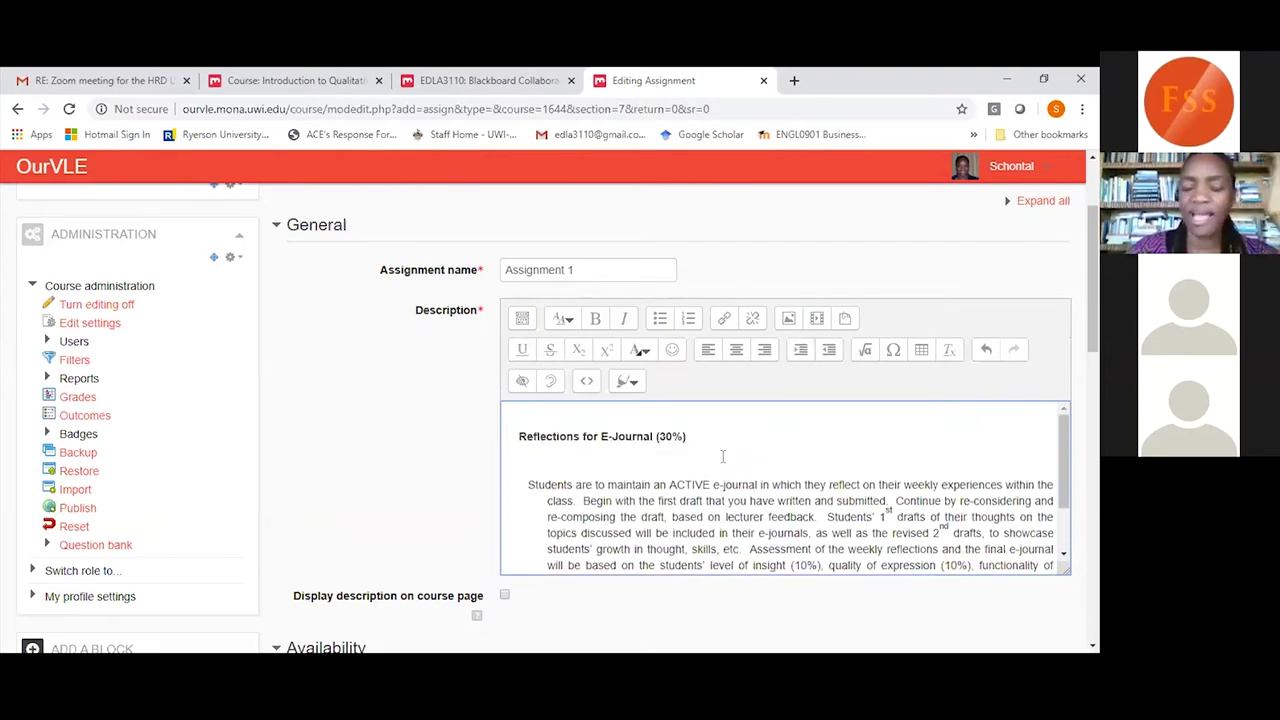
click(722, 456)
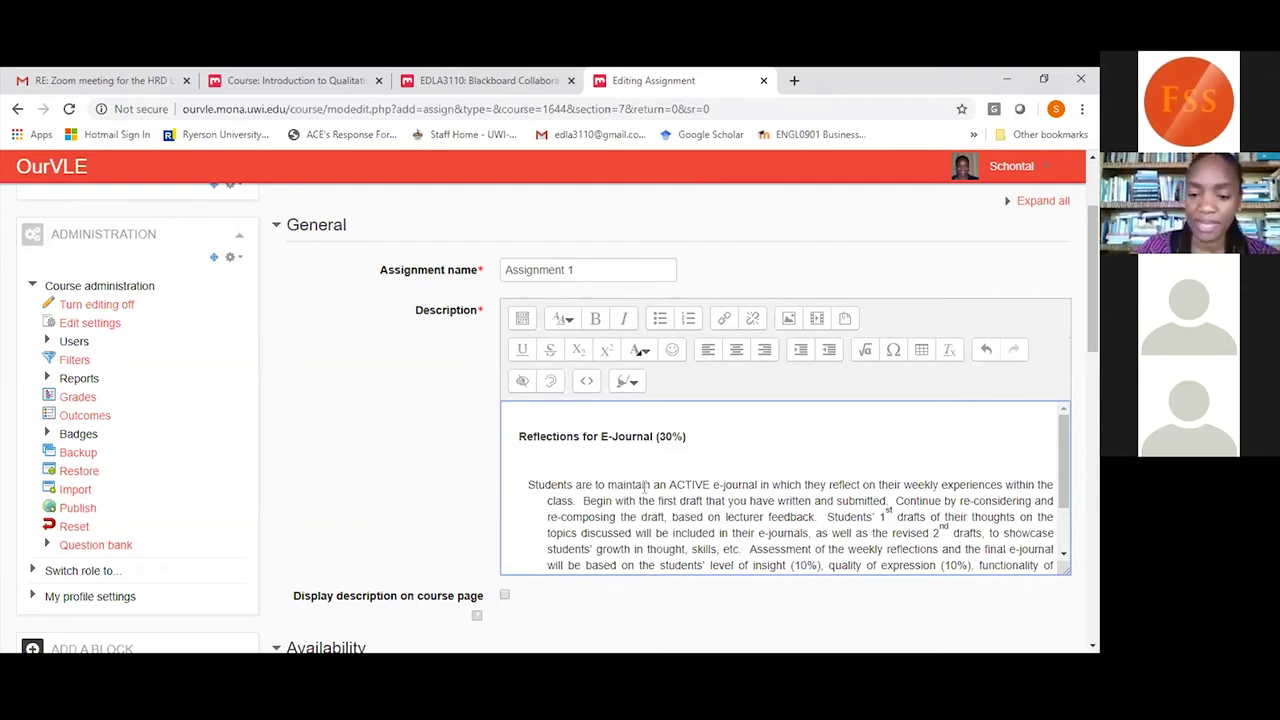
Disable the Allow submissions from date in the assignment's availability settings.
scroll(601, 498, down, 2)
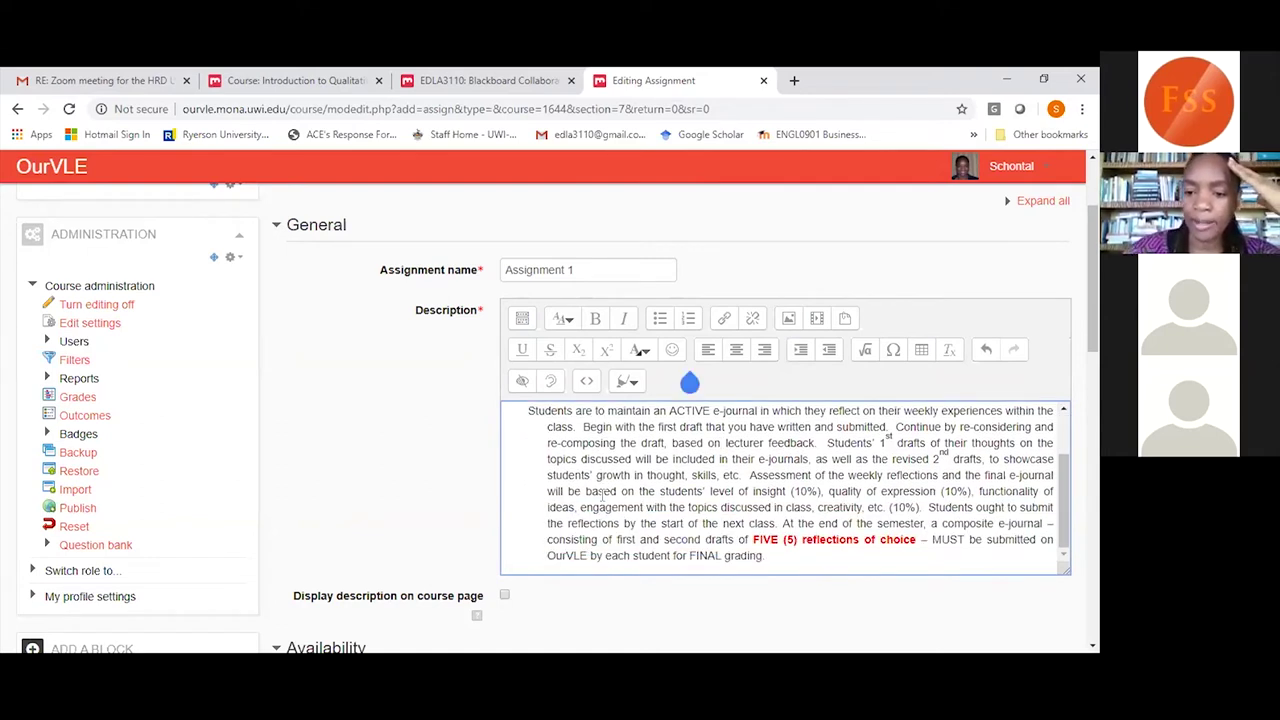
scroll(602, 494, down, 3)
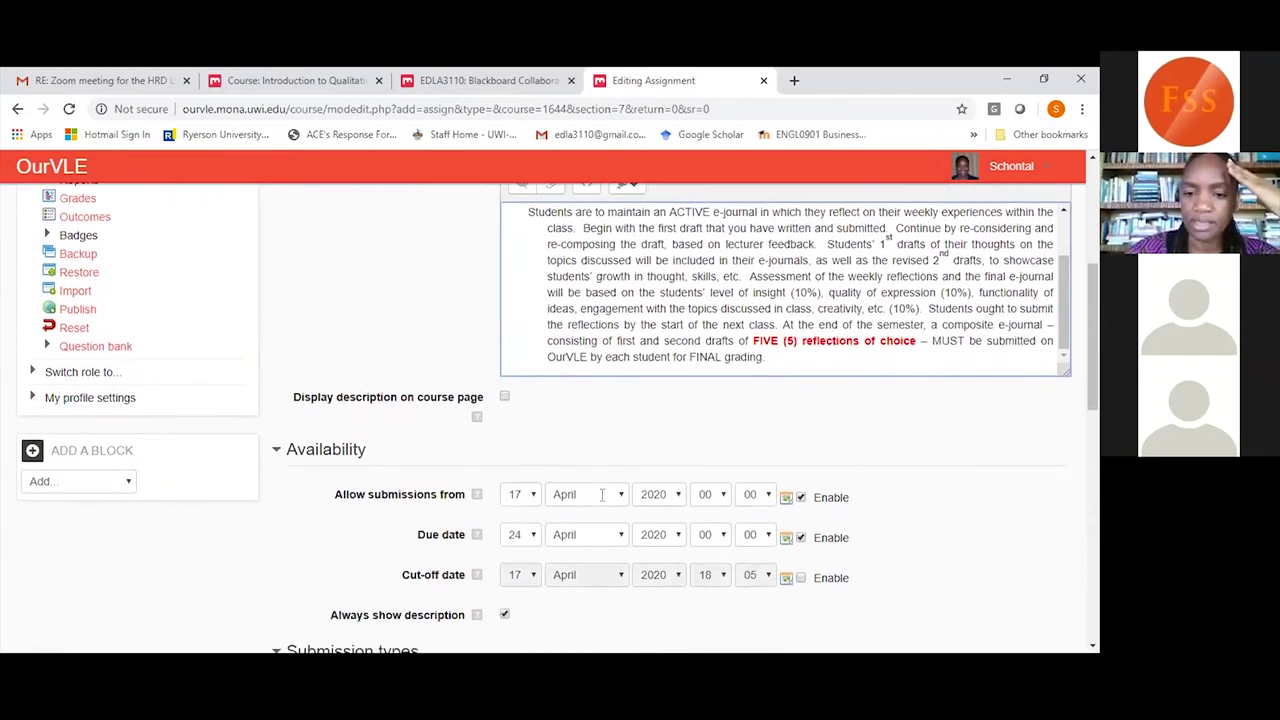
scroll(602, 494, down, 1)
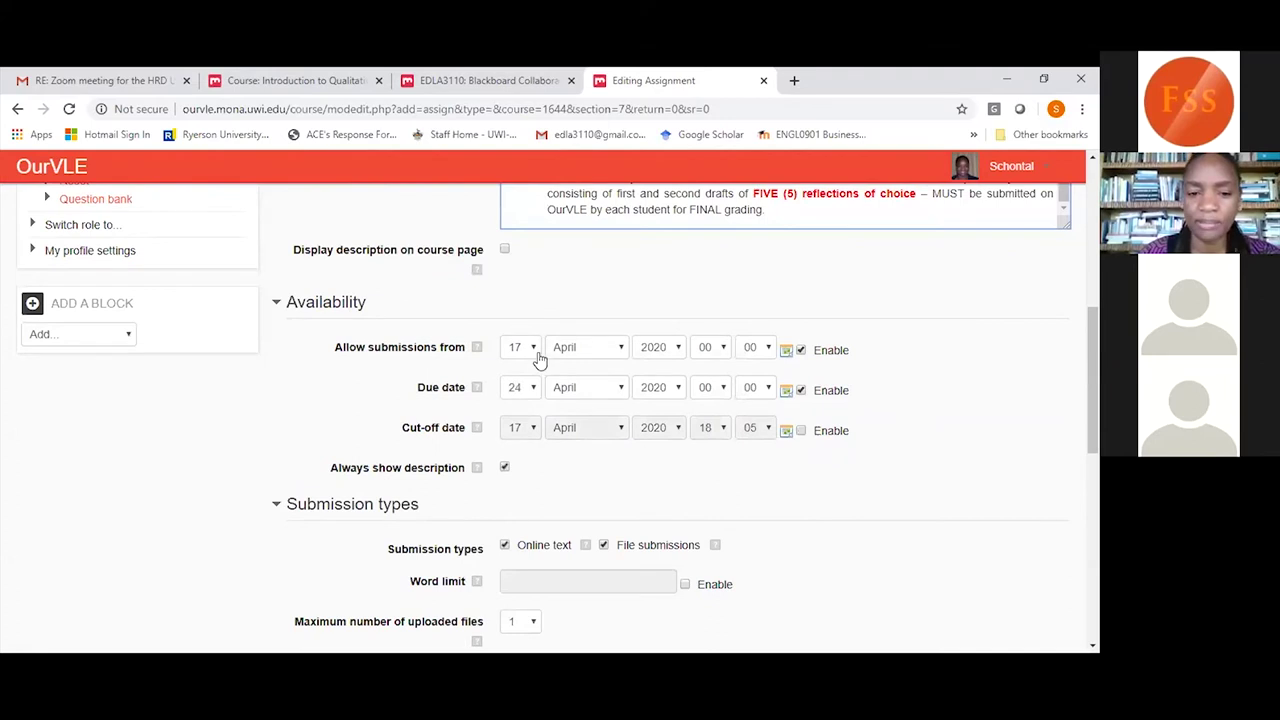
click(801, 350)
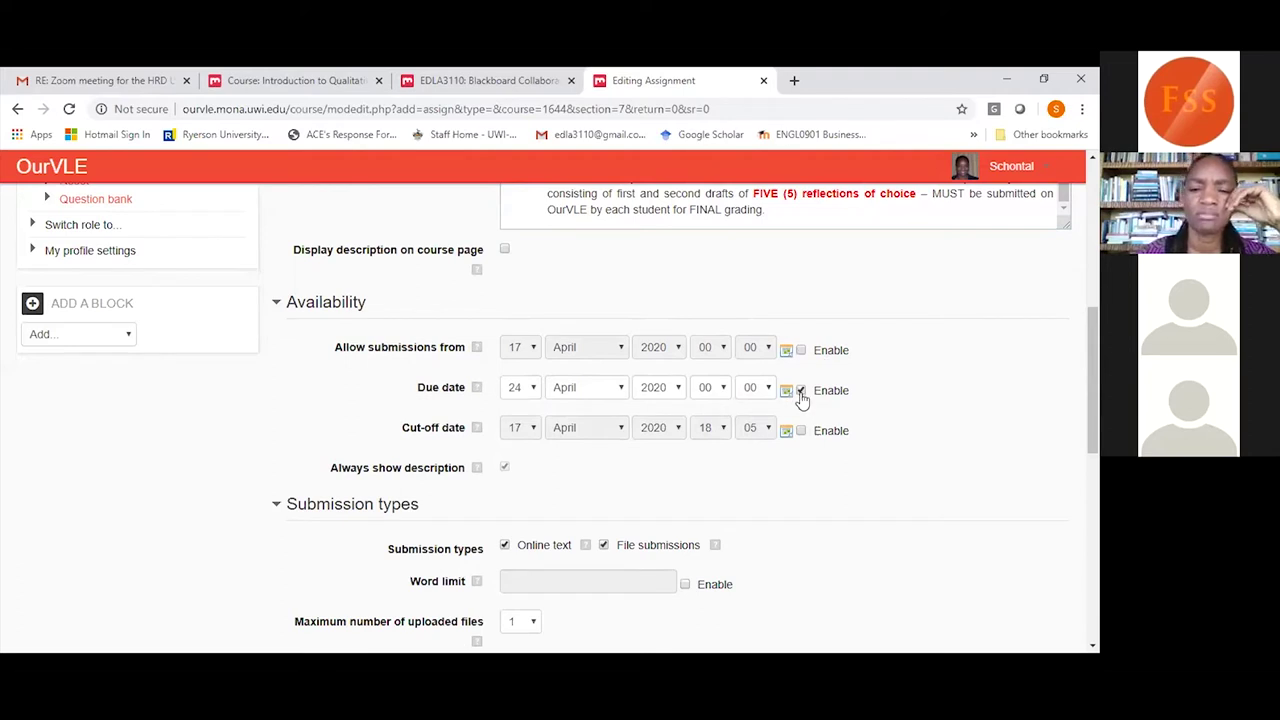
click(801, 350)
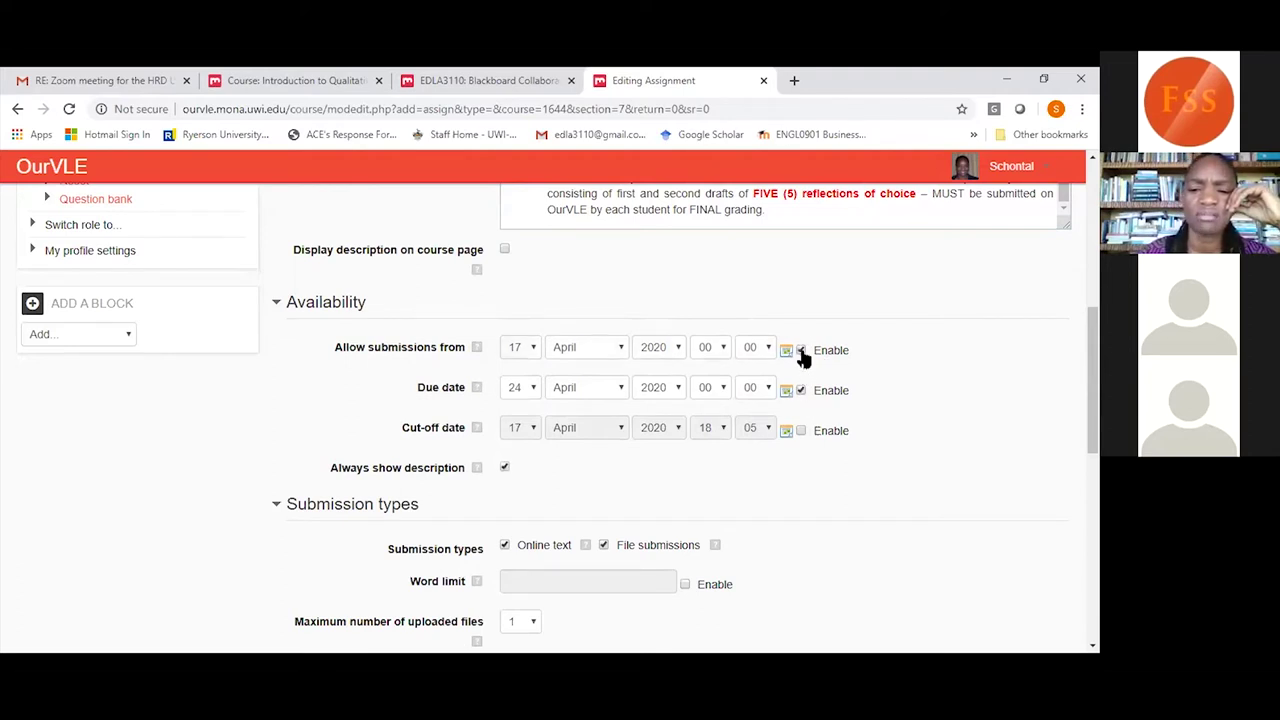
click(801, 350)
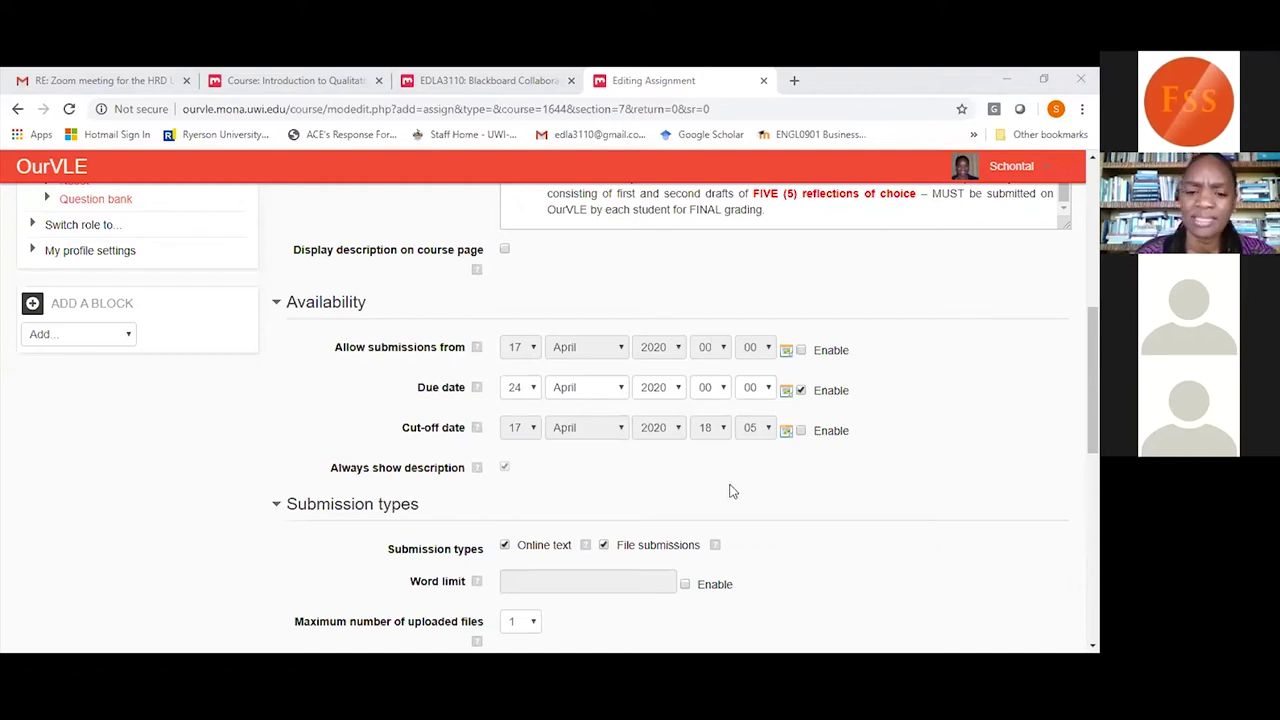
Set the assignment's due date to 26 May 2020.
click(536, 399)
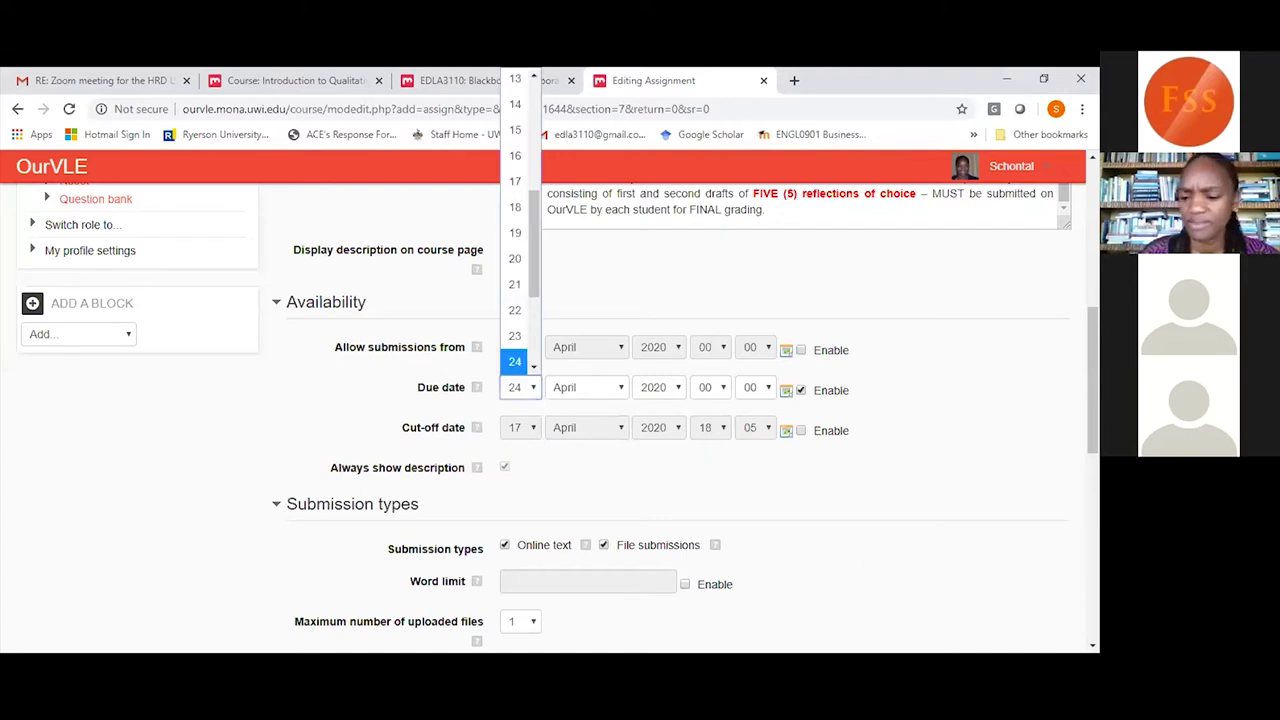
key(Escape)
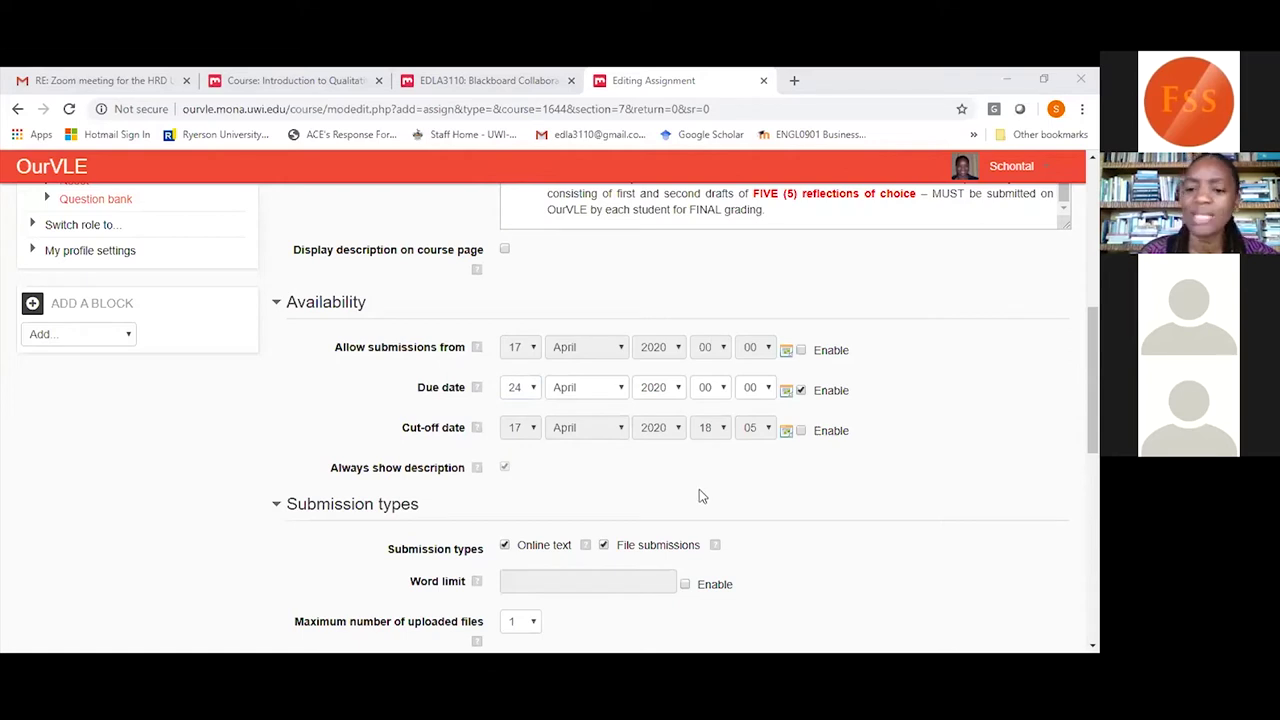
click(532, 391)
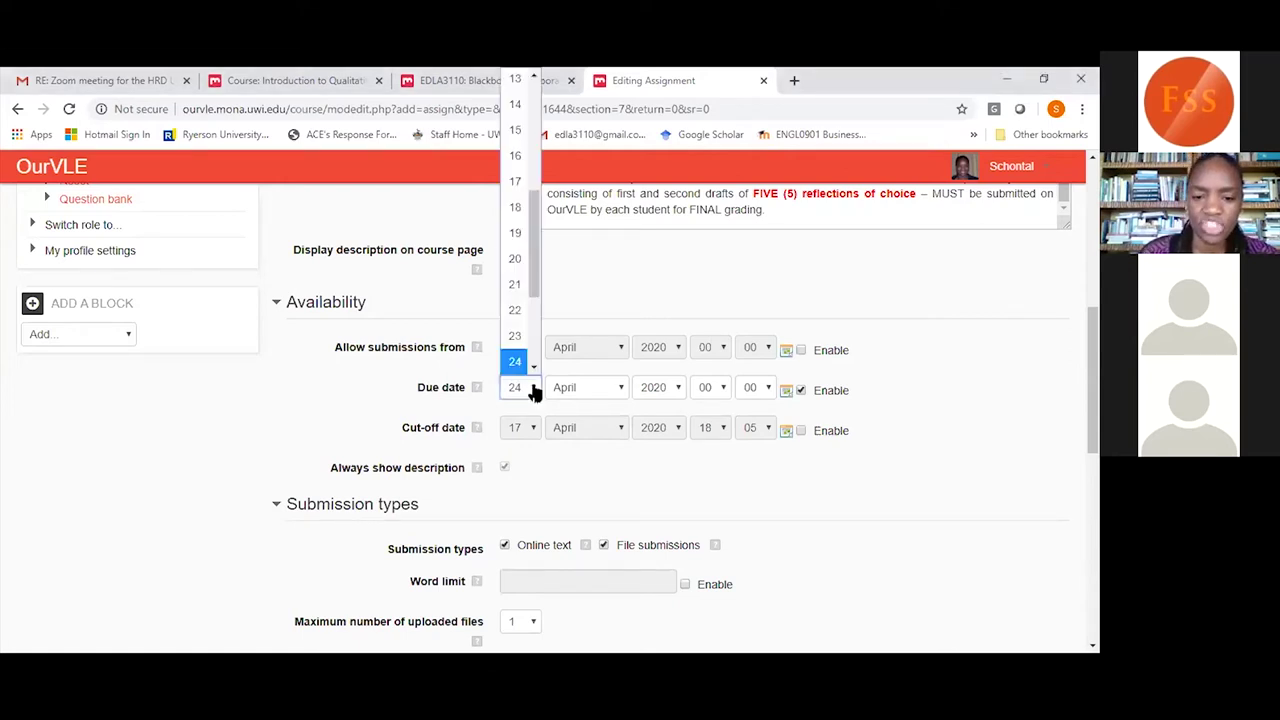
scroll(531, 366, down, 1)
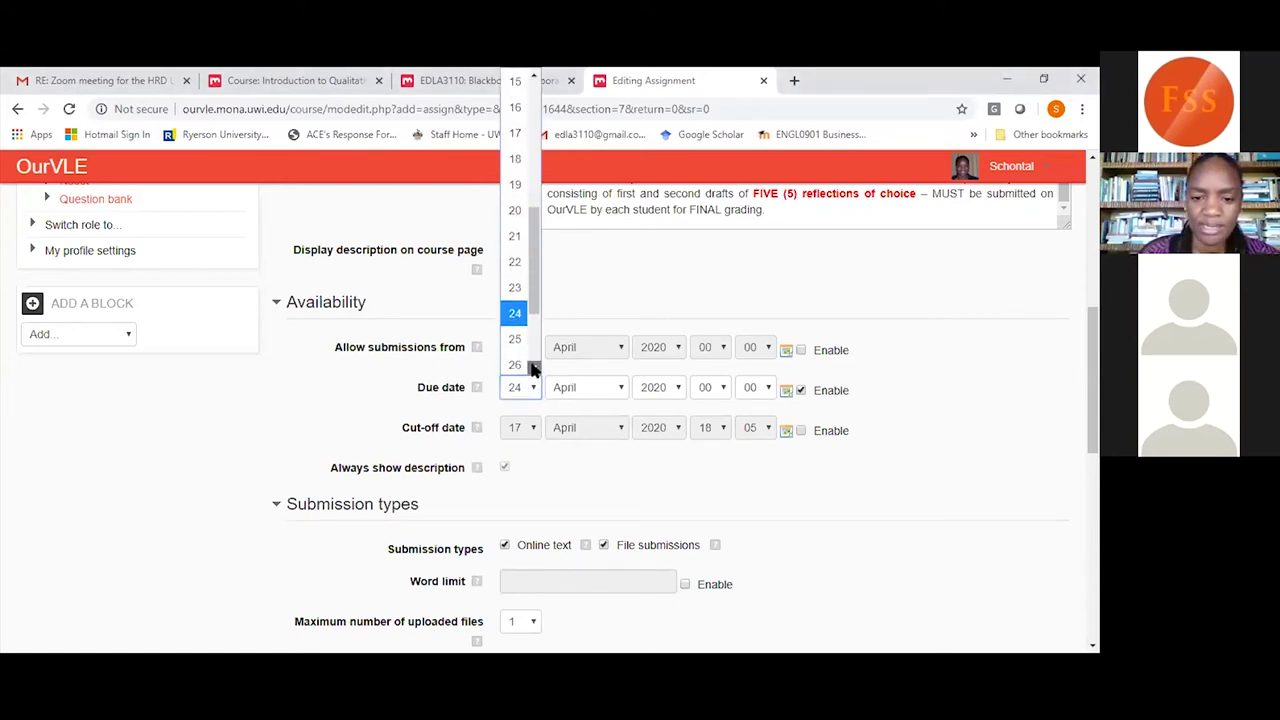
click(518, 349)
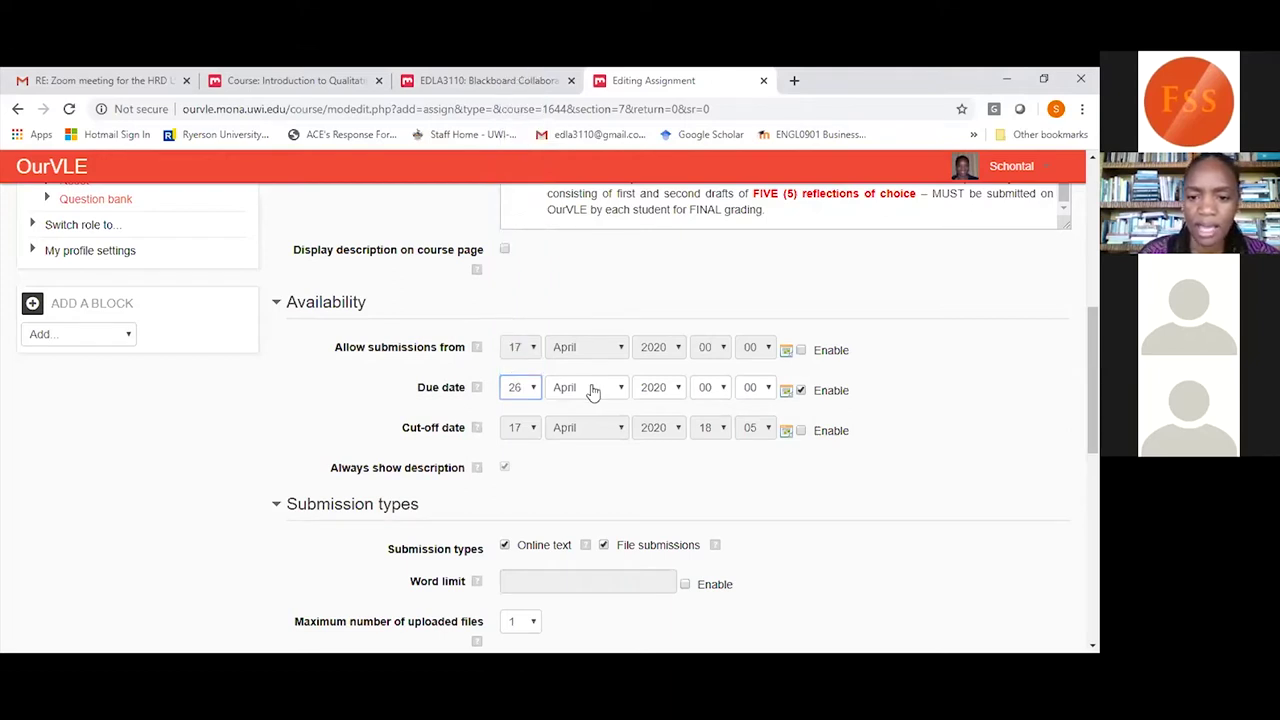
click(622, 390)
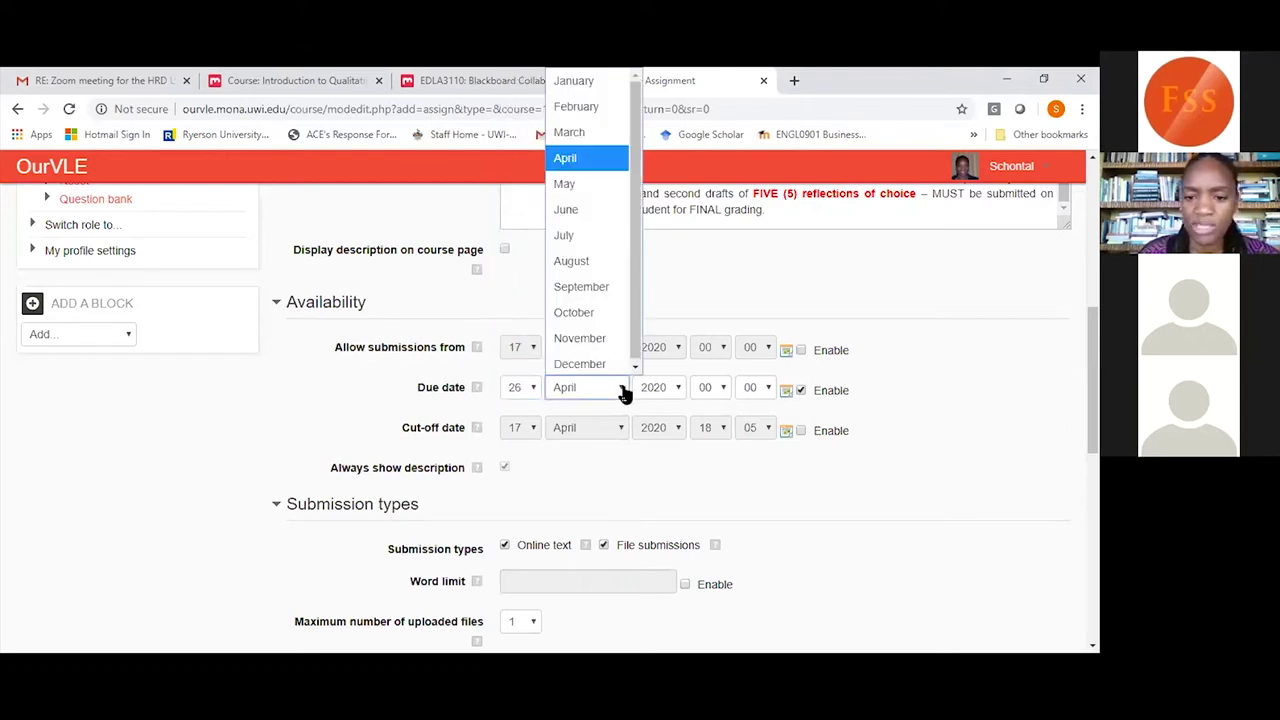
click(597, 184)
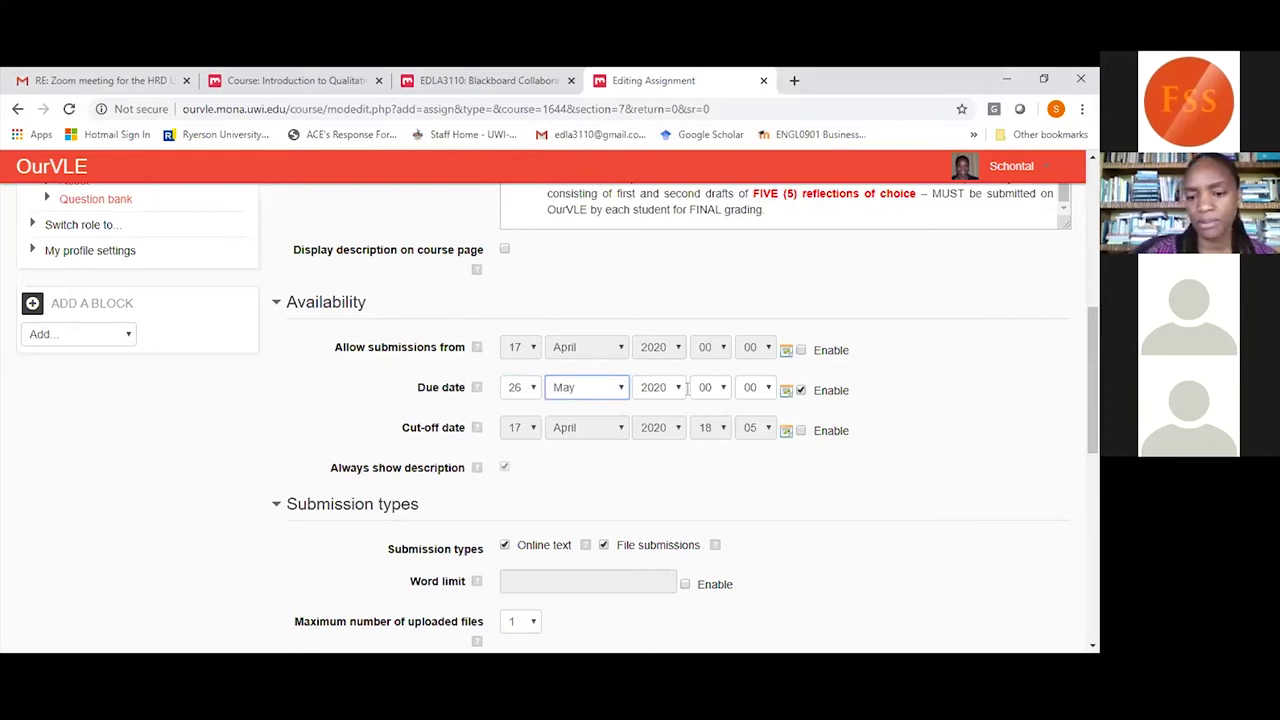
Set the due time of the assignment to 23:55.
click(723, 395)
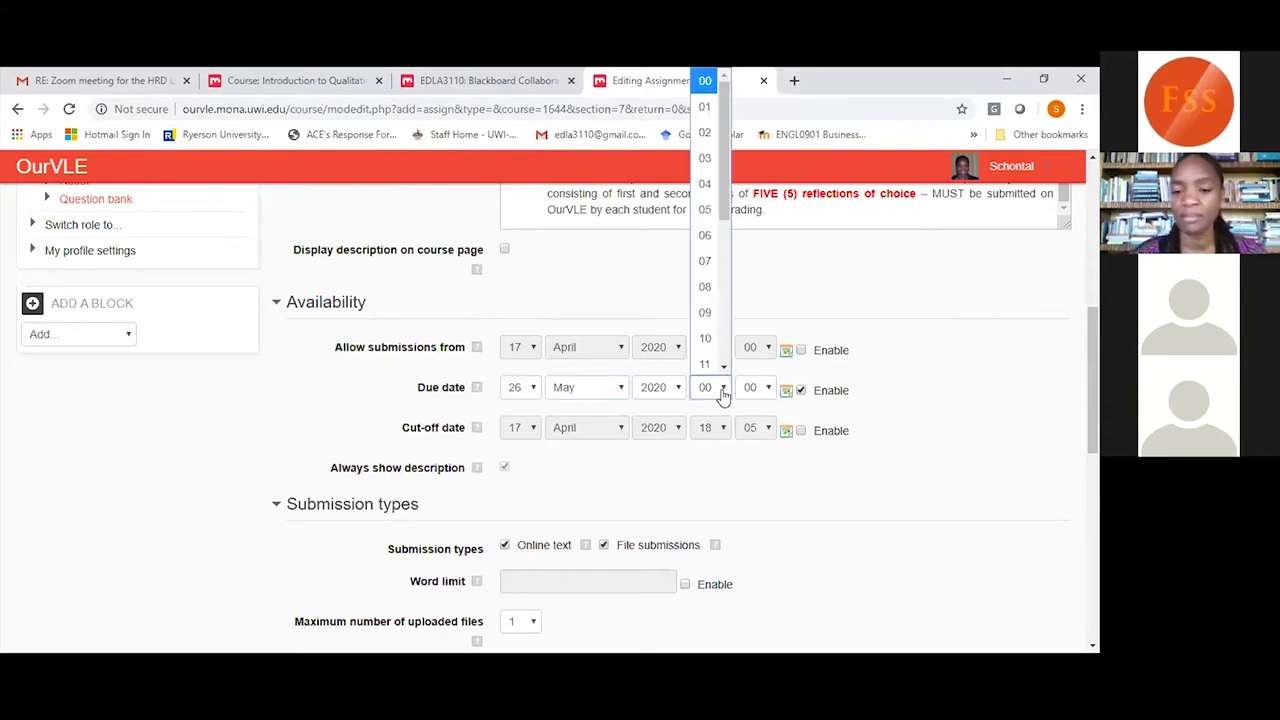
drag(727, 209, 714, 368)
click(712, 364)
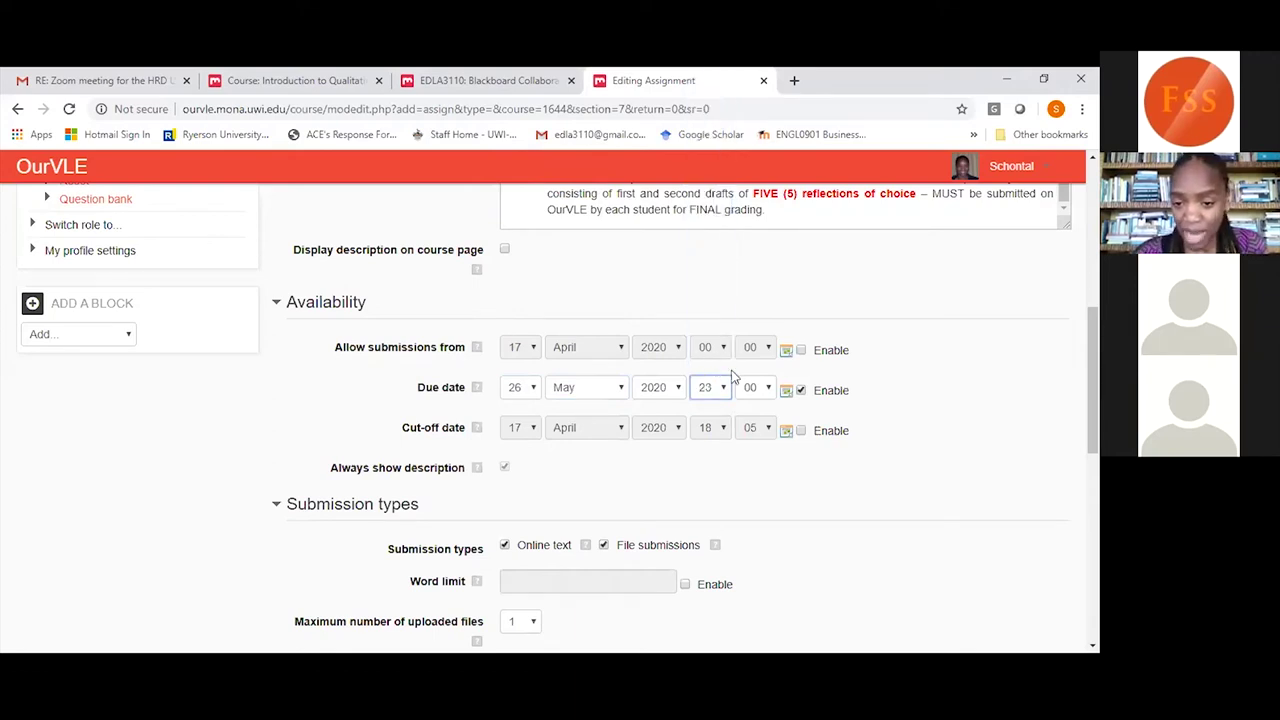
click(770, 393)
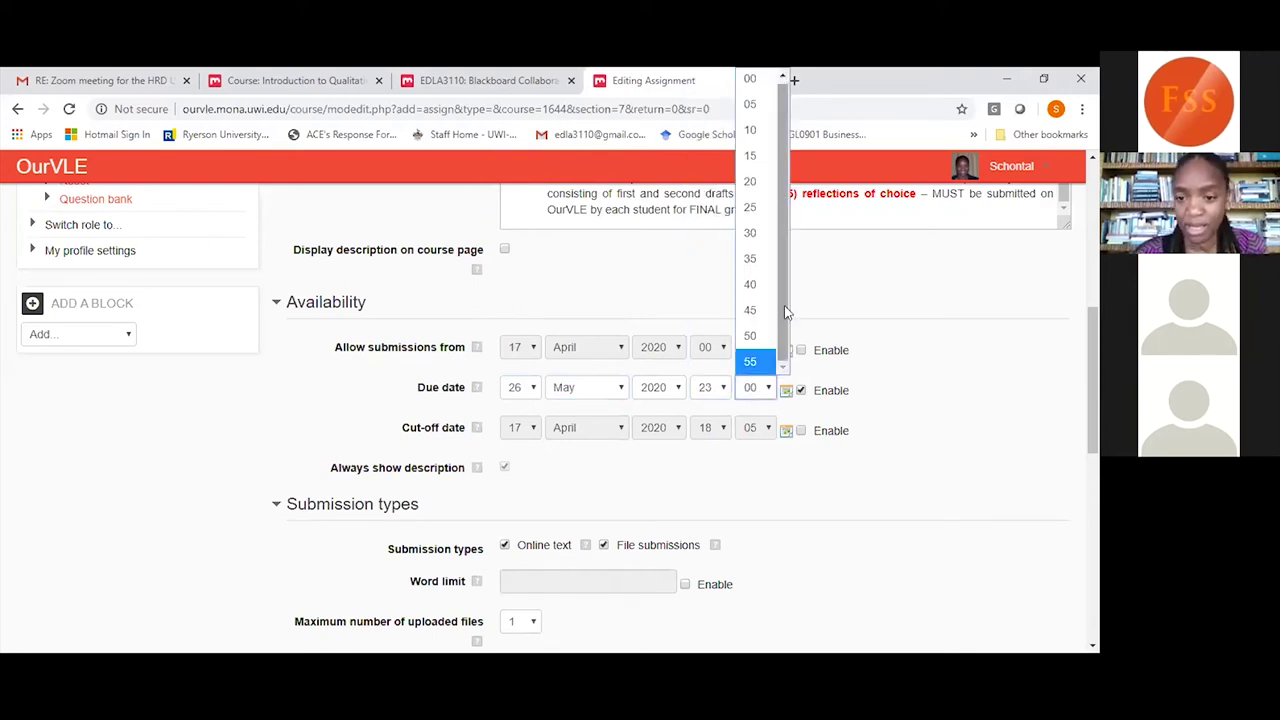
drag(784, 305, 785, 342)
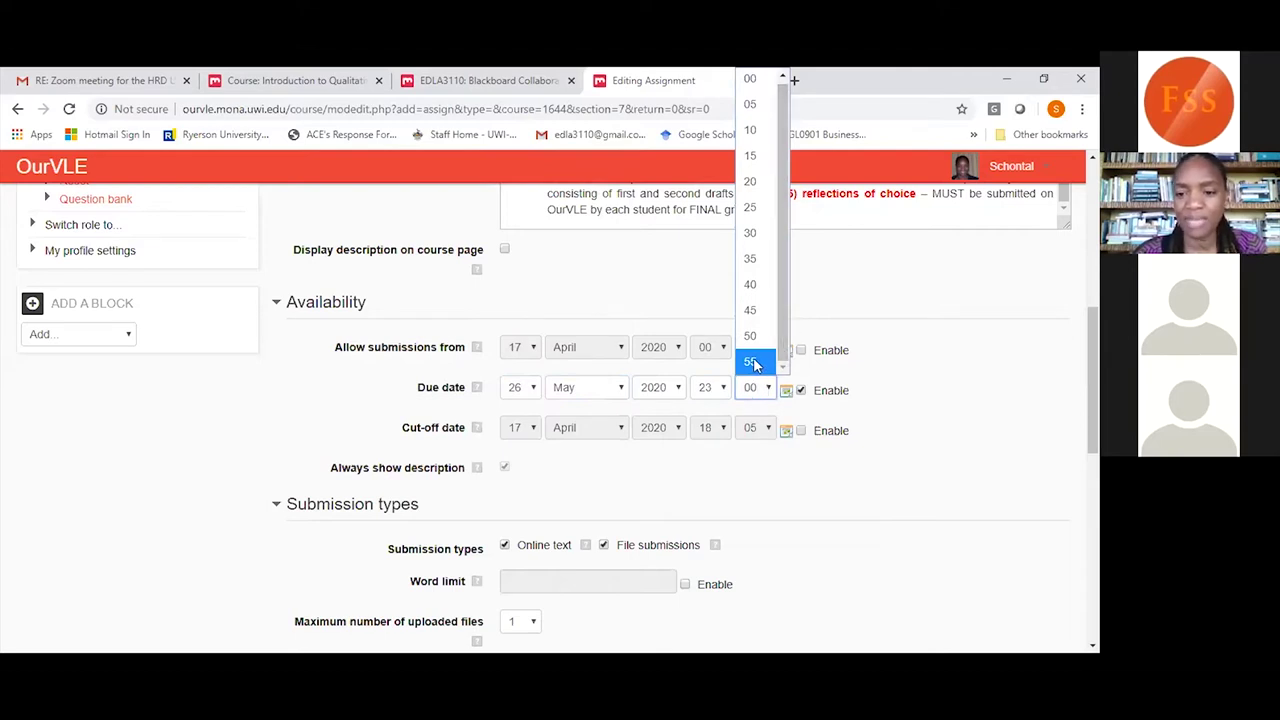
click(750, 361)
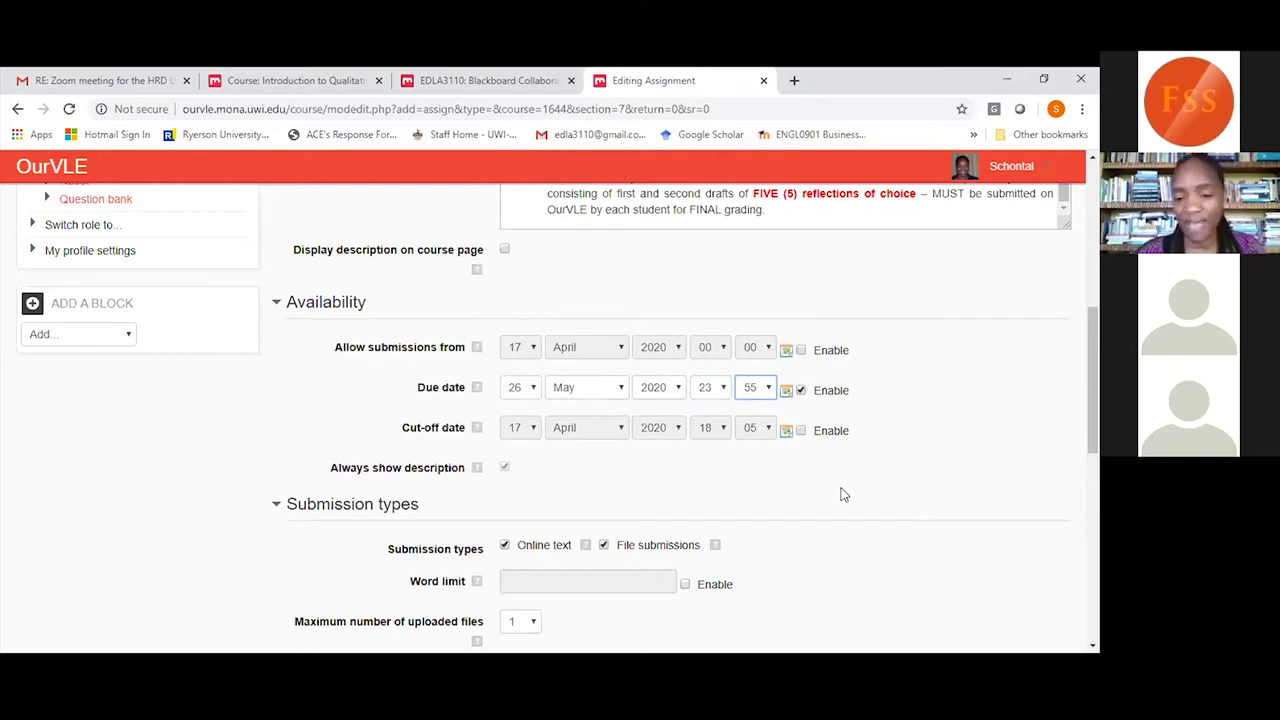
Enable the assignment's cut-off date and set its day to 27, leaving the month as April 2020.
click(801, 433)
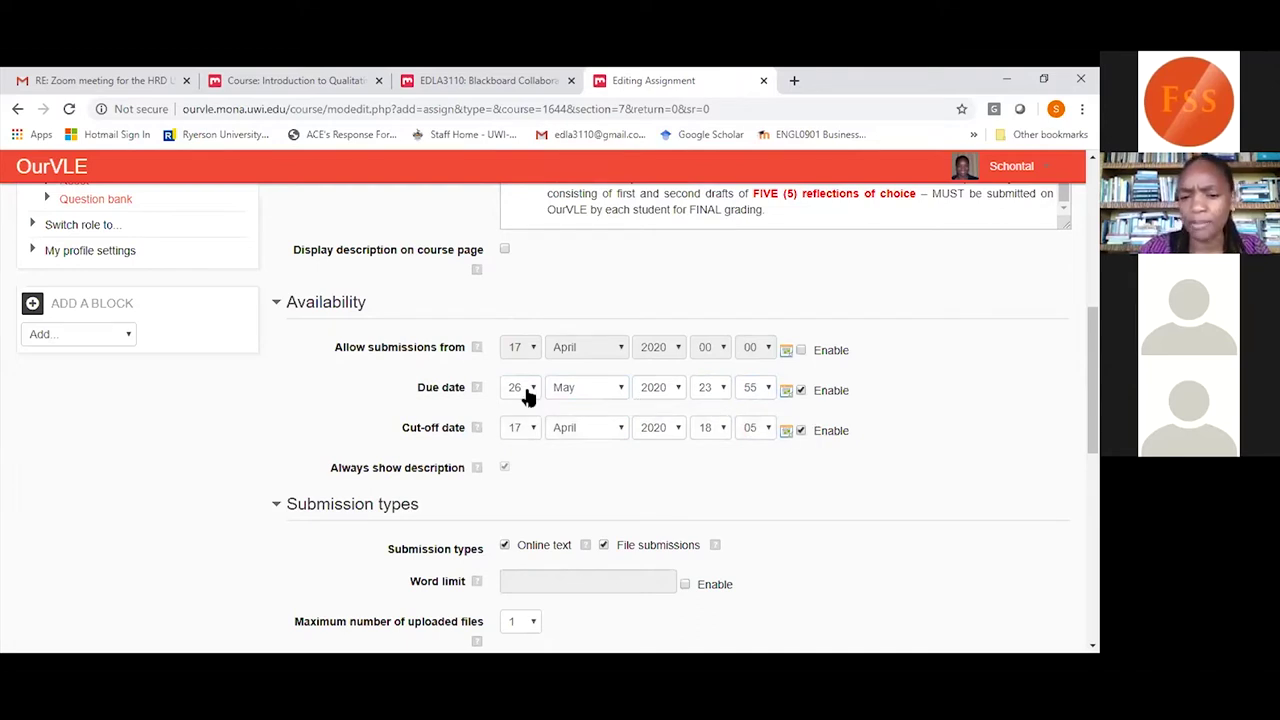
click(537, 432)
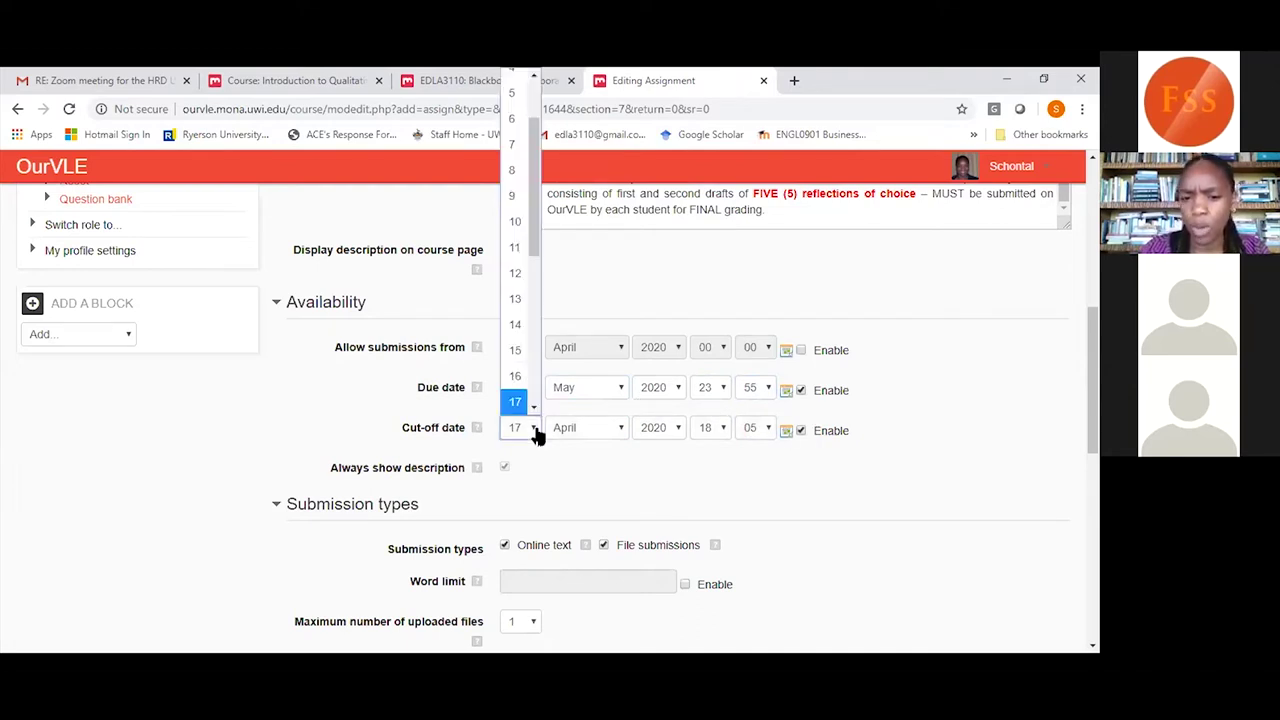
drag(535, 195, 535, 310)
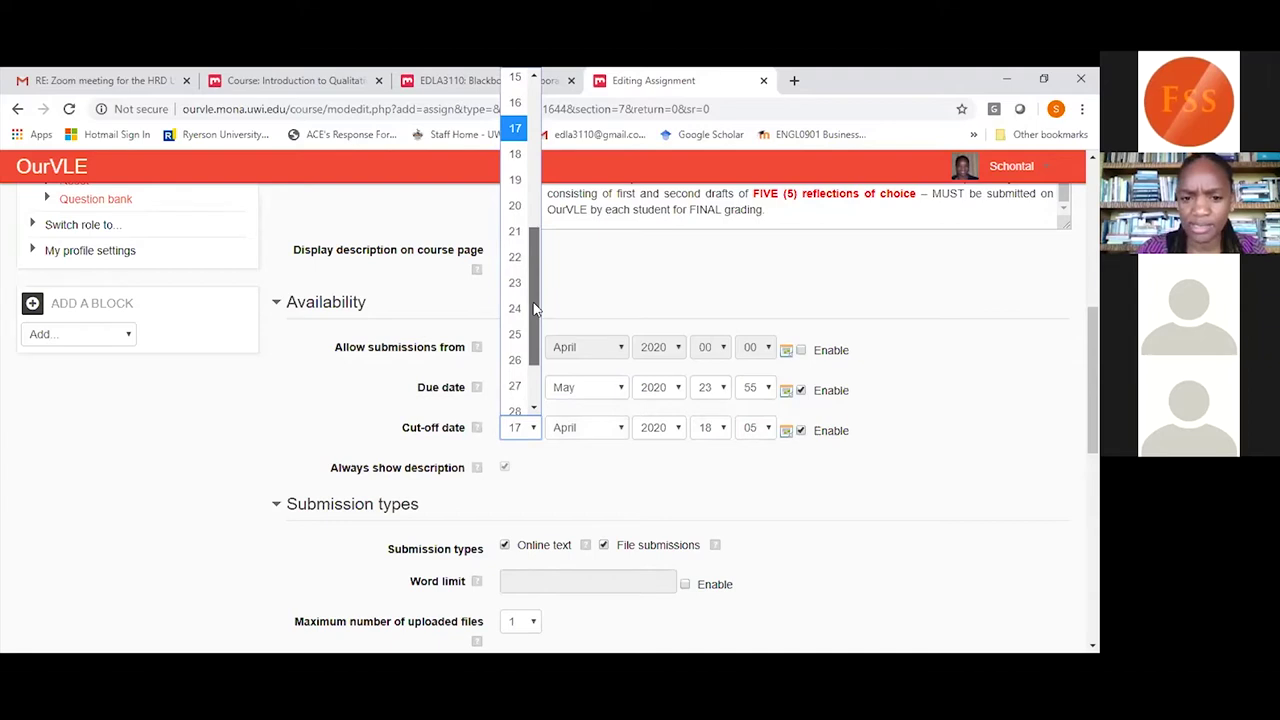
click(515, 354)
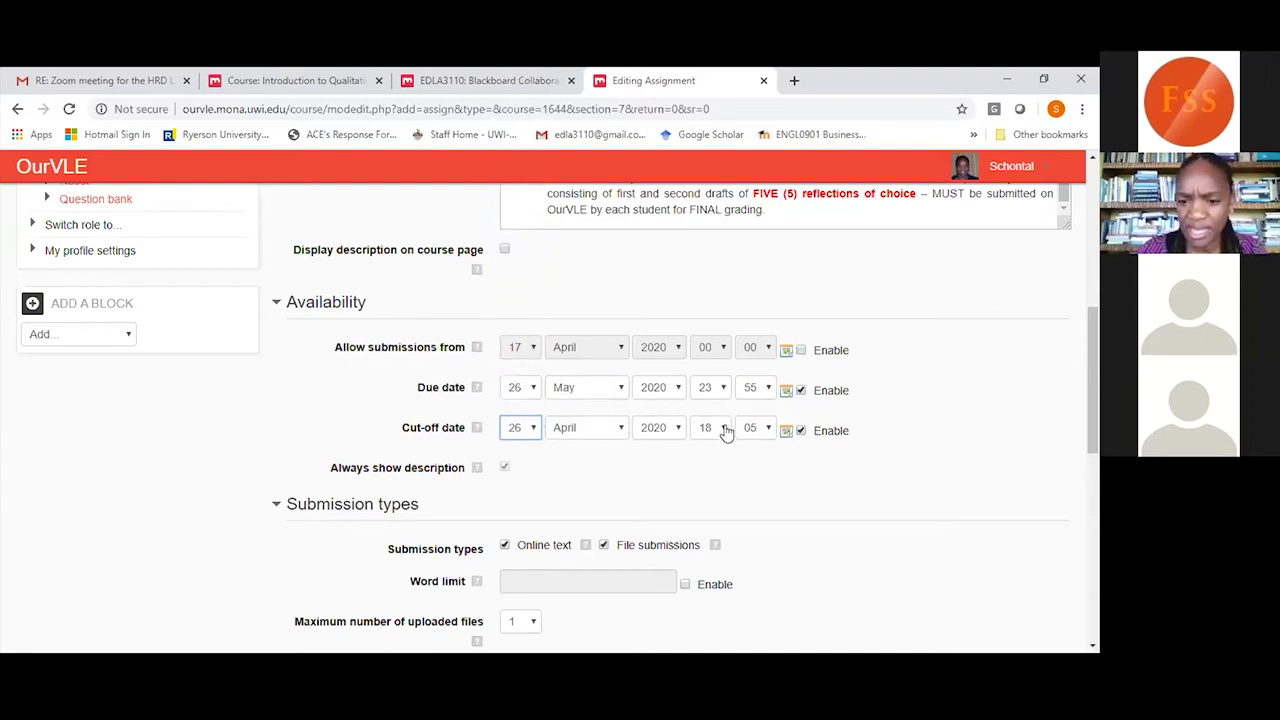
click(535, 430)
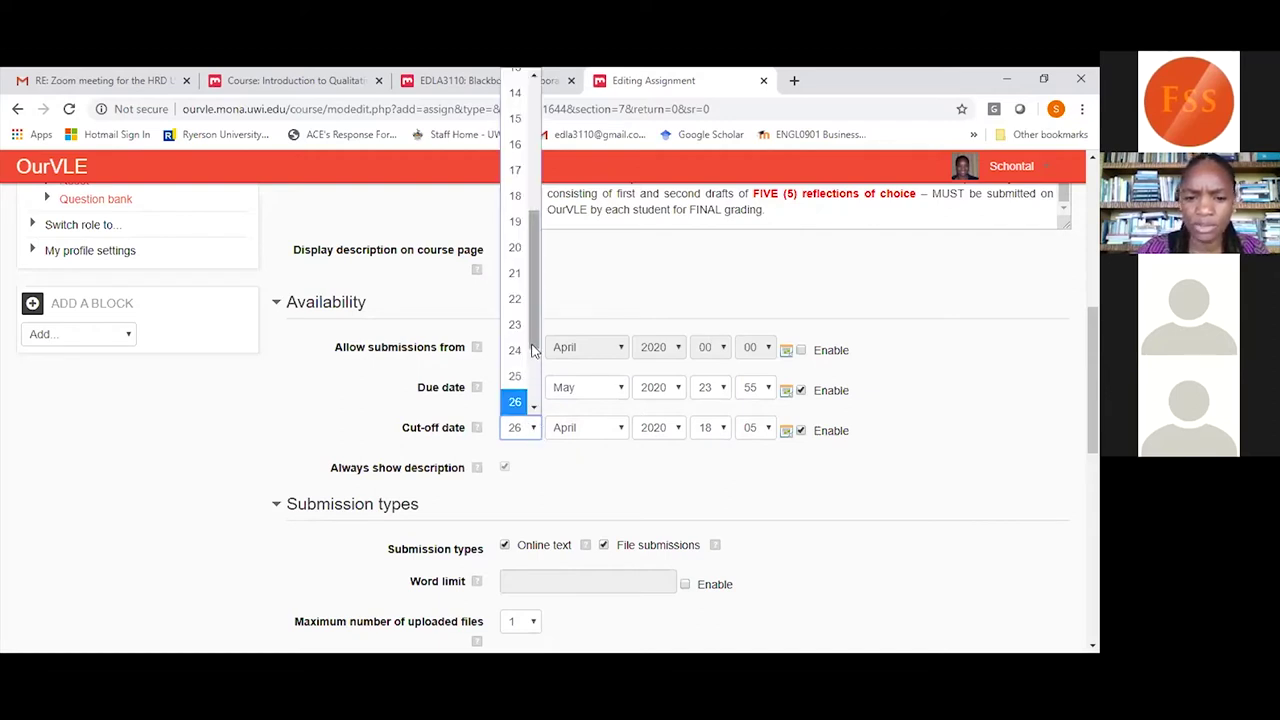
scroll(532, 350, down, 1)
click(515, 385)
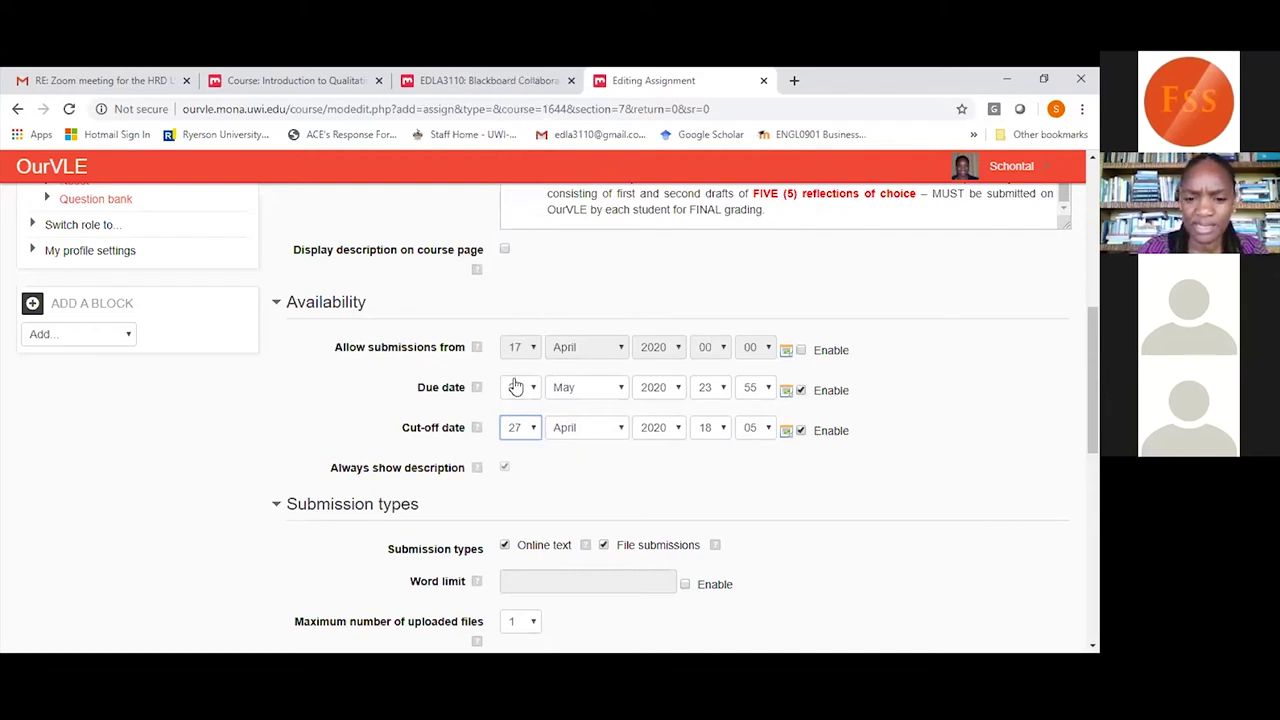
Set the cut-off time of the assignment to 01:00.
click(726, 430)
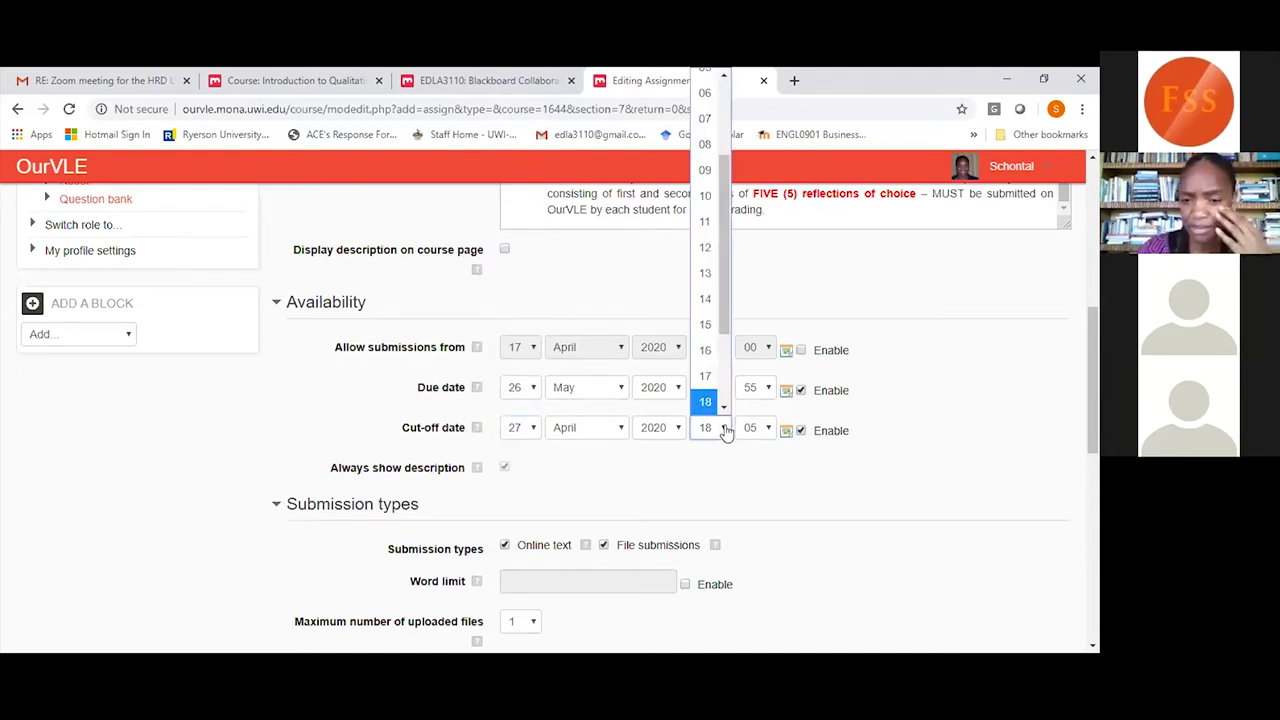
scroll(721, 390, down, 2)
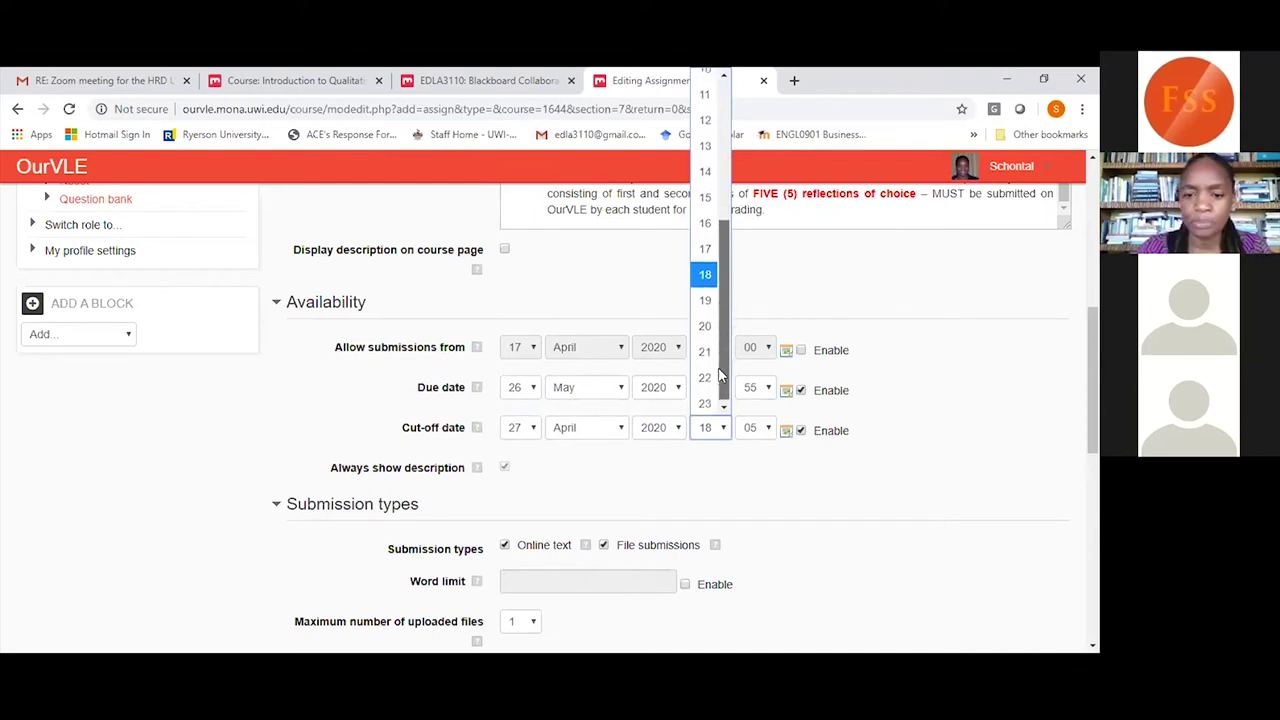
drag(720, 385, 723, 207)
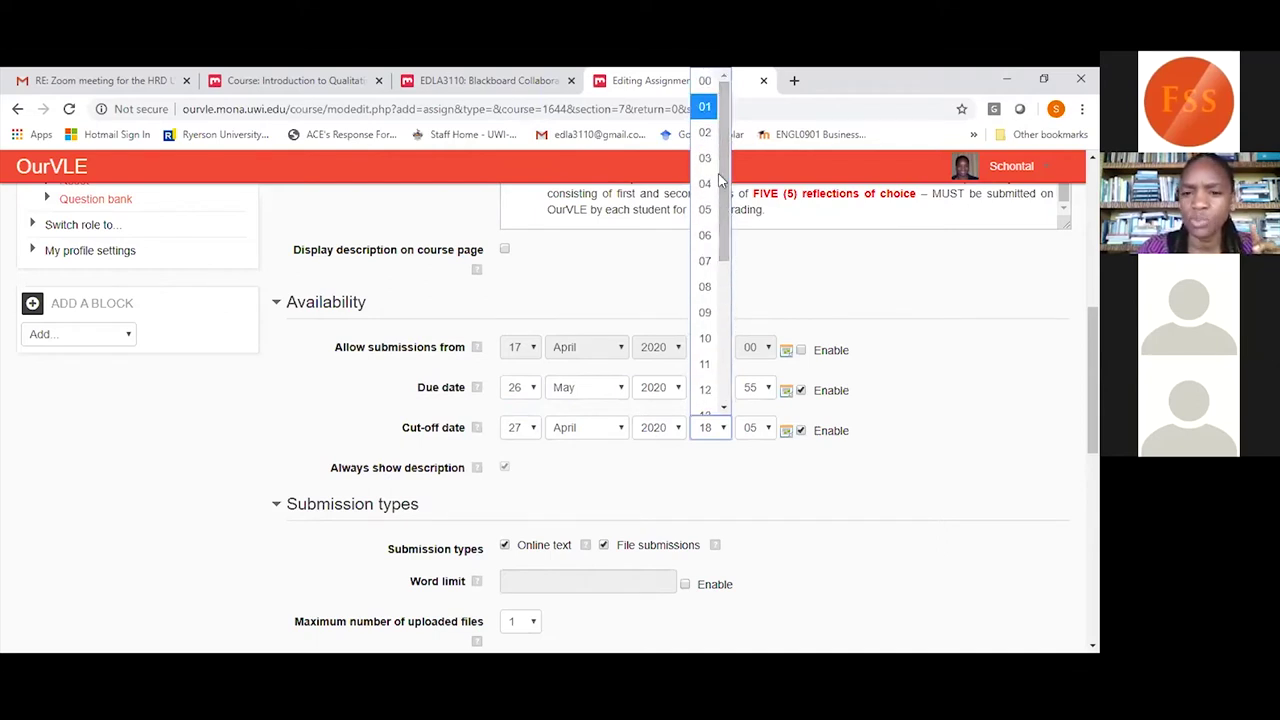
click(706, 106)
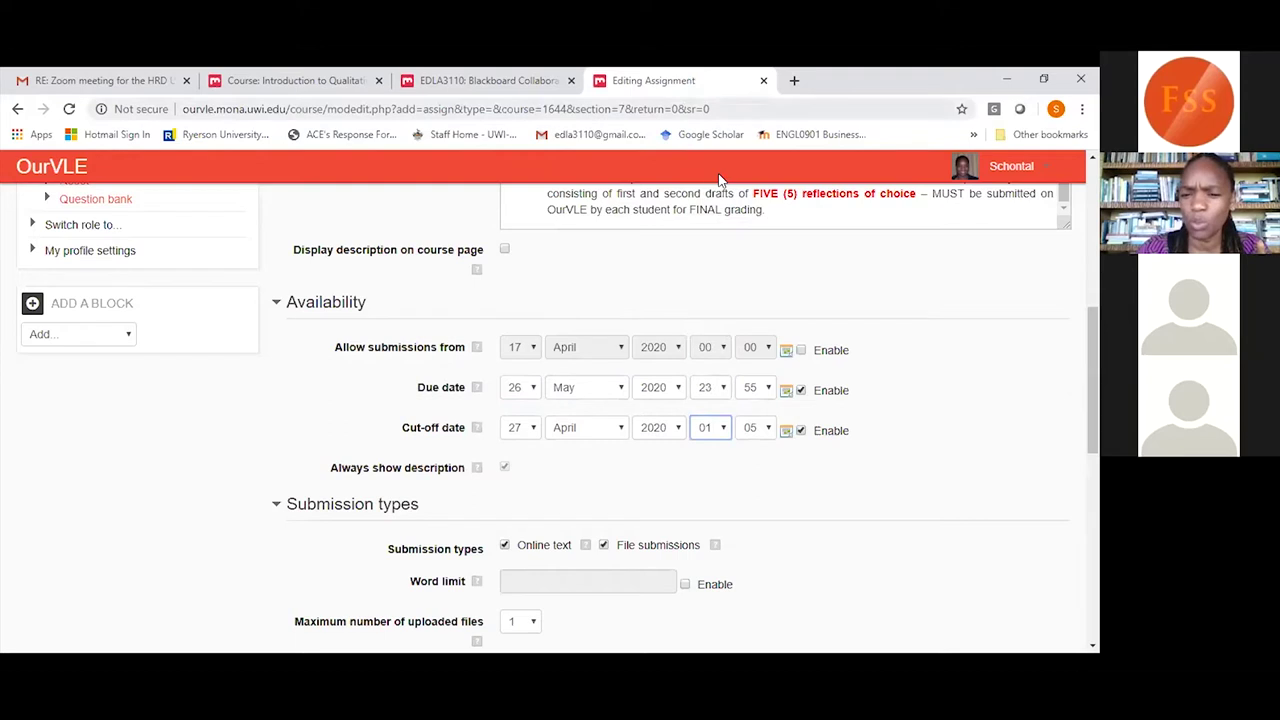
click(768, 440)
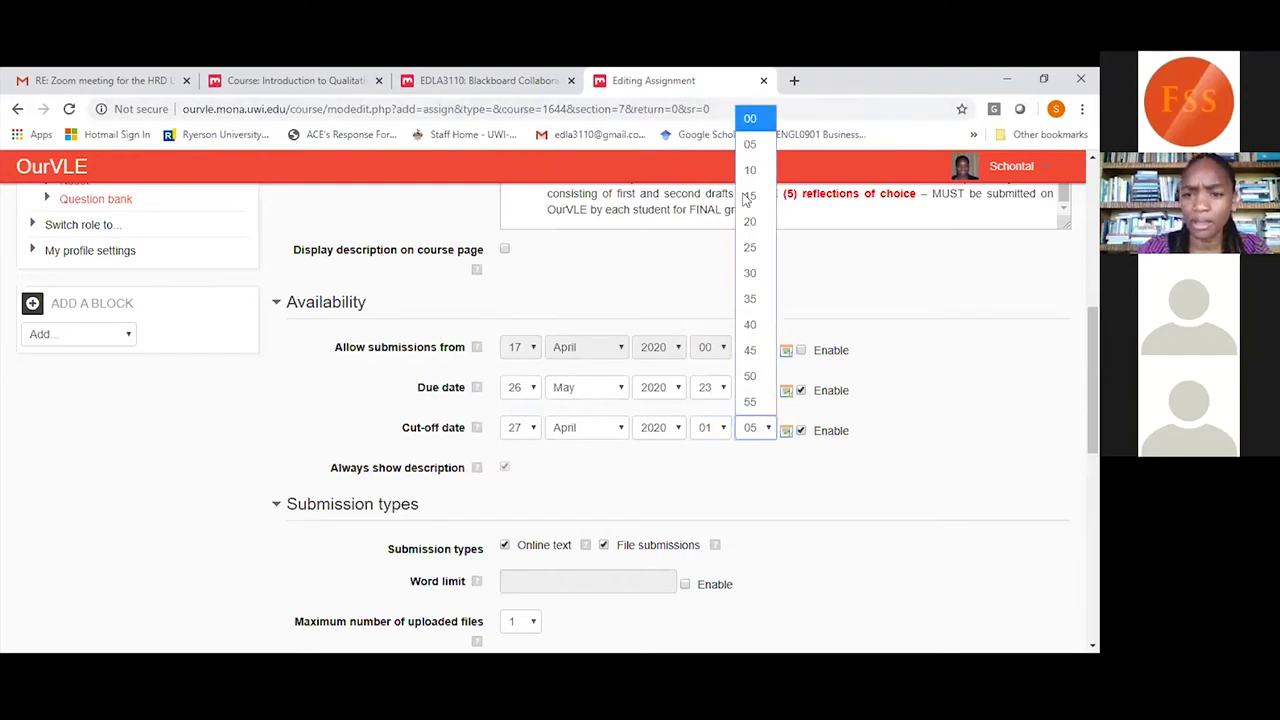
key(Return)
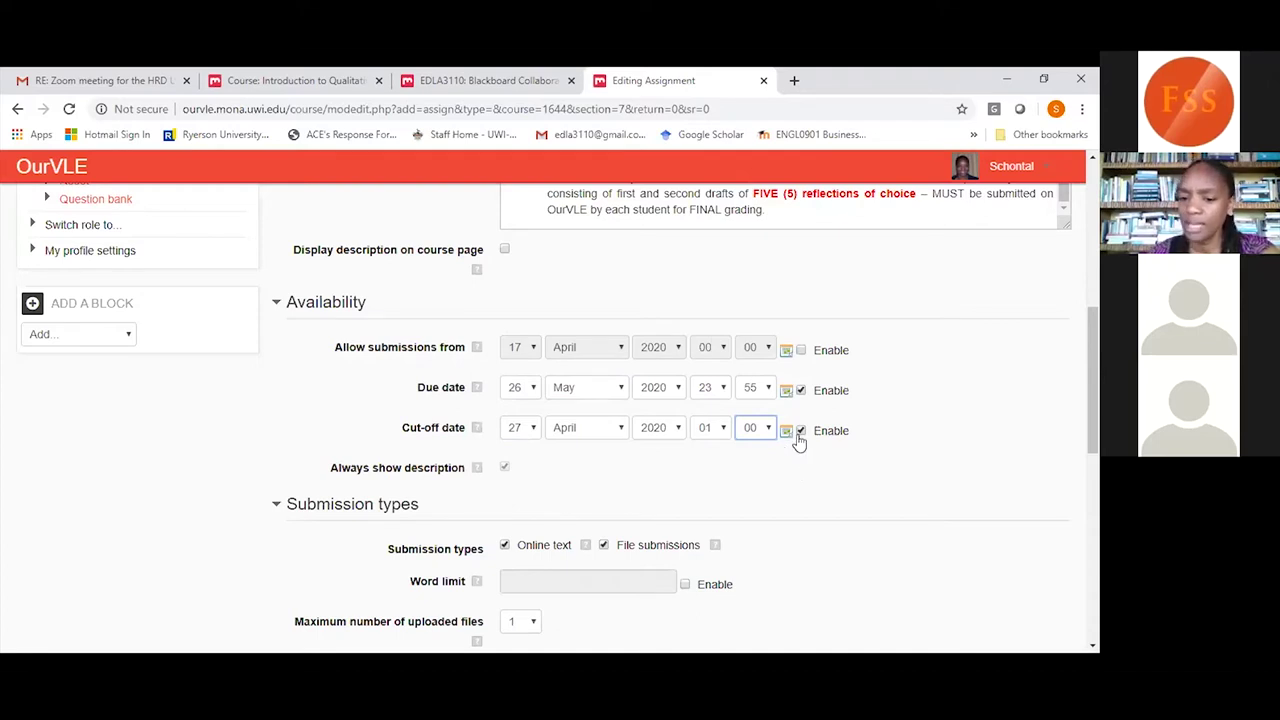
Disable the assignment's cut-off date again and go on to the submission types settings.
click(800, 431)
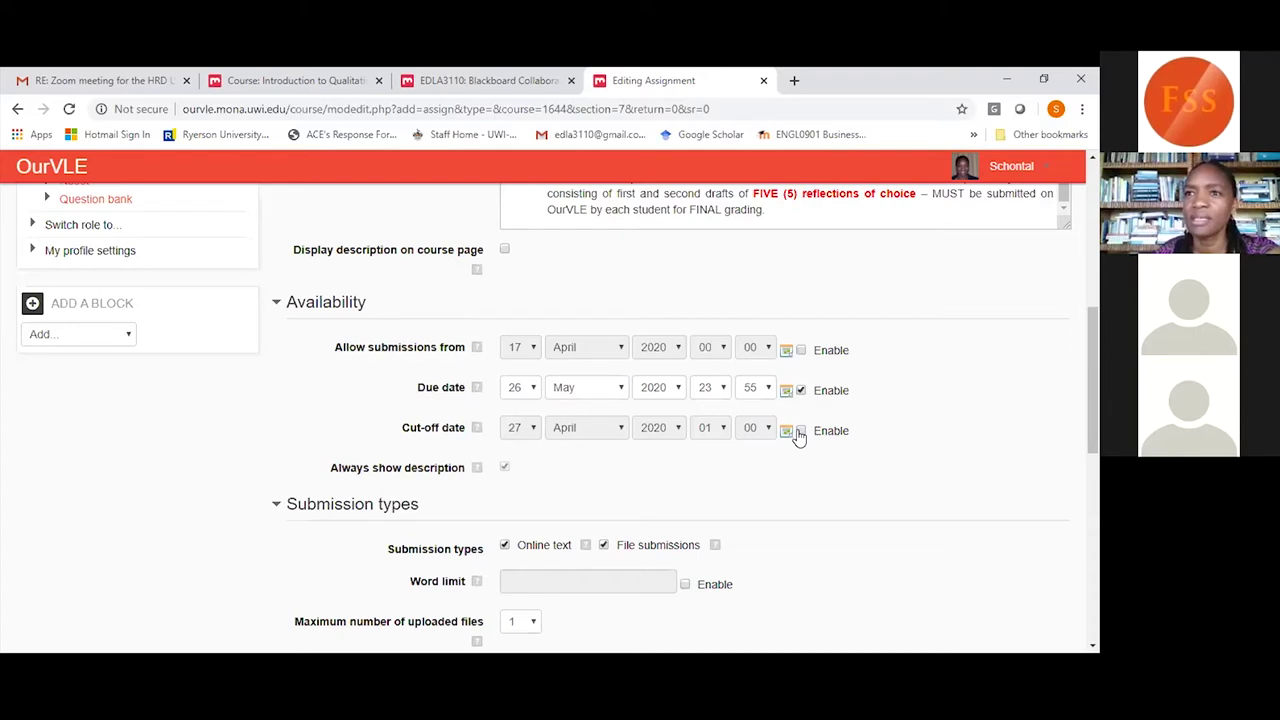
click(800, 432)
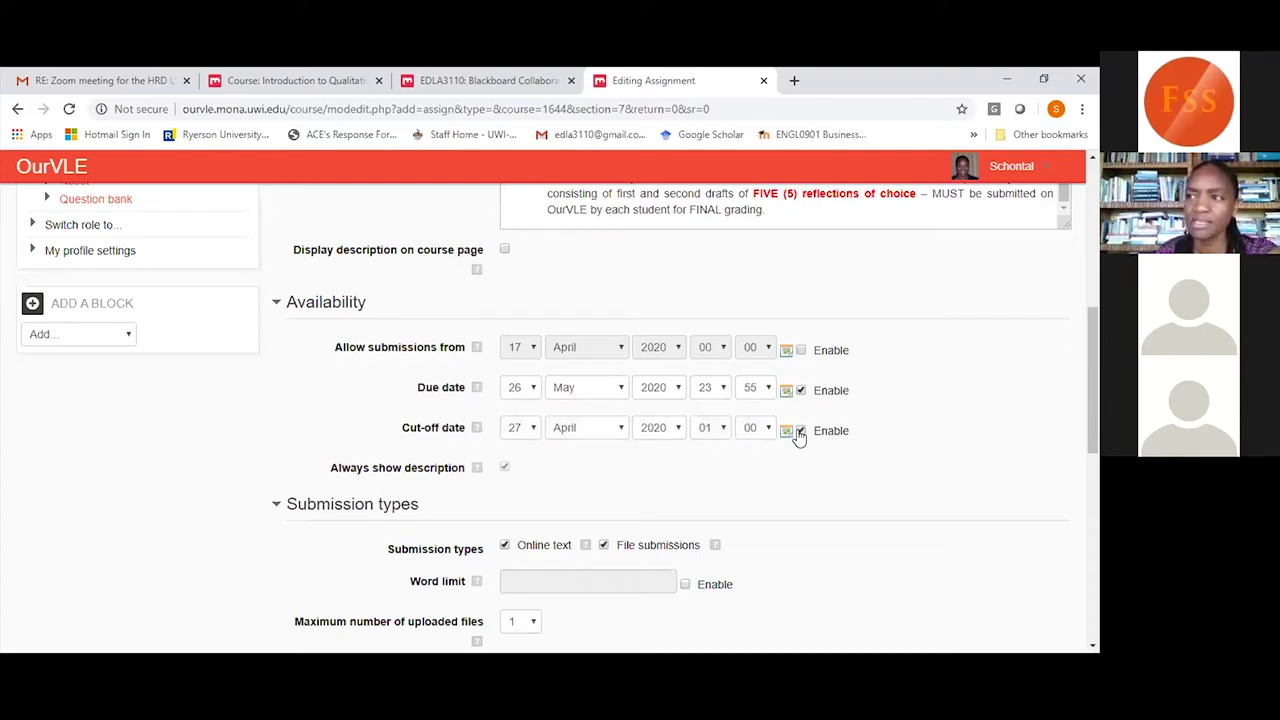
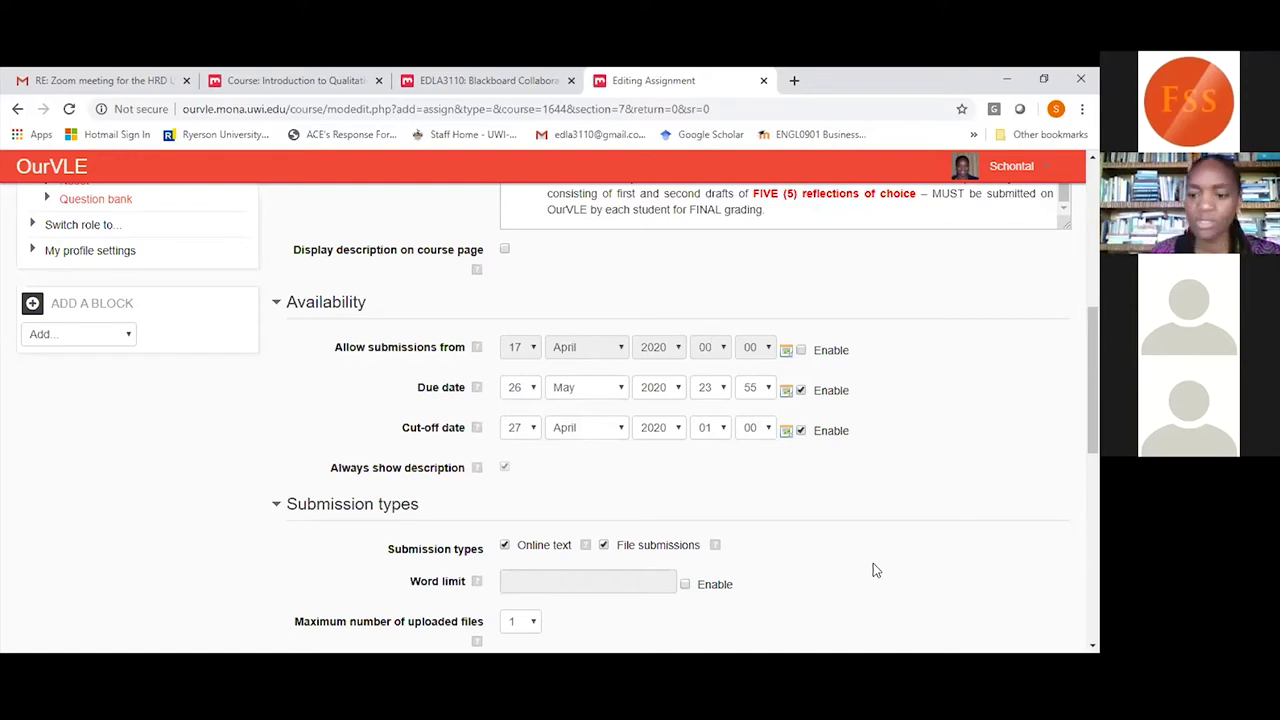
click(801, 431)
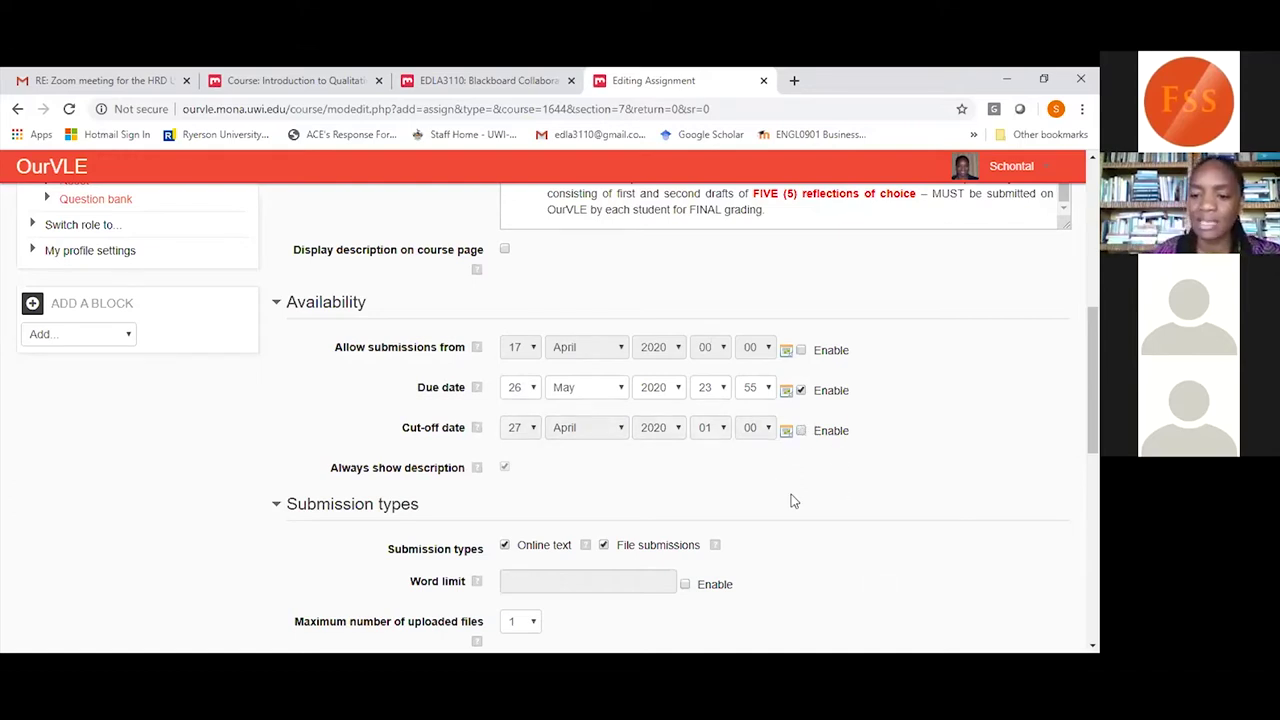
scroll(793, 500, down, 3)
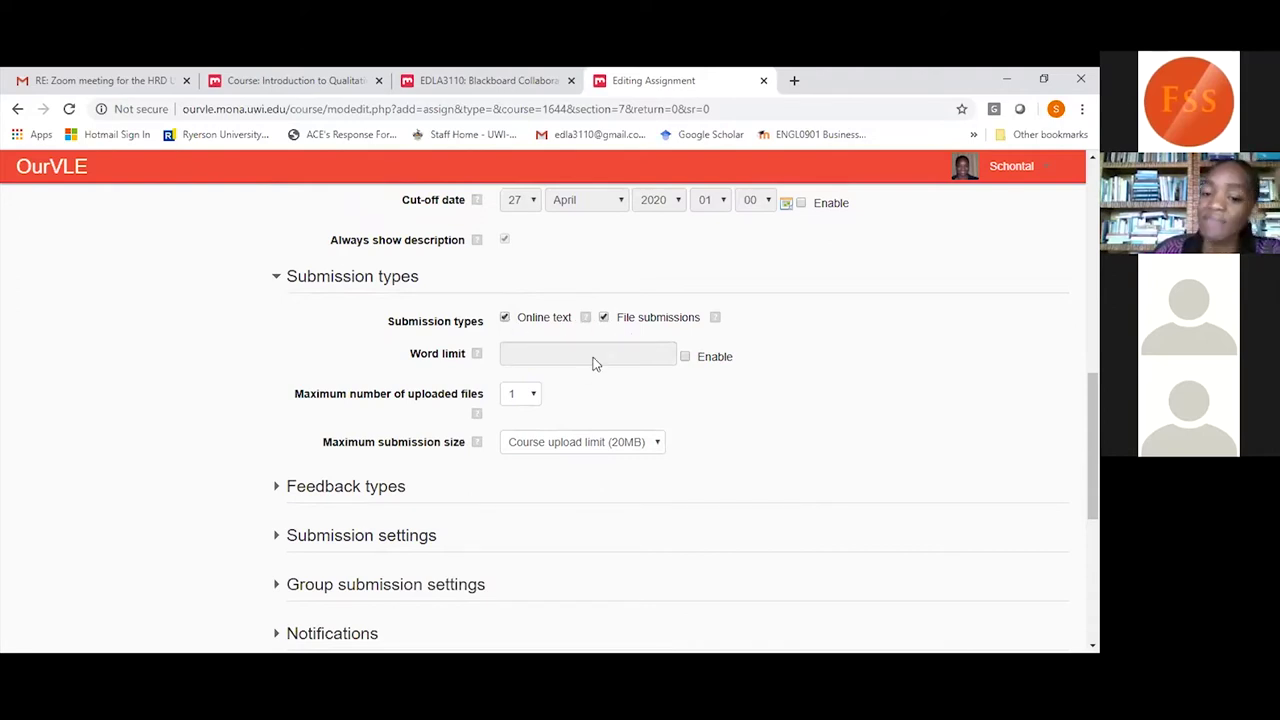
Enable the word limit for online text, enter 100000, and disable the limit again.
click(531, 397)
click(531, 396)
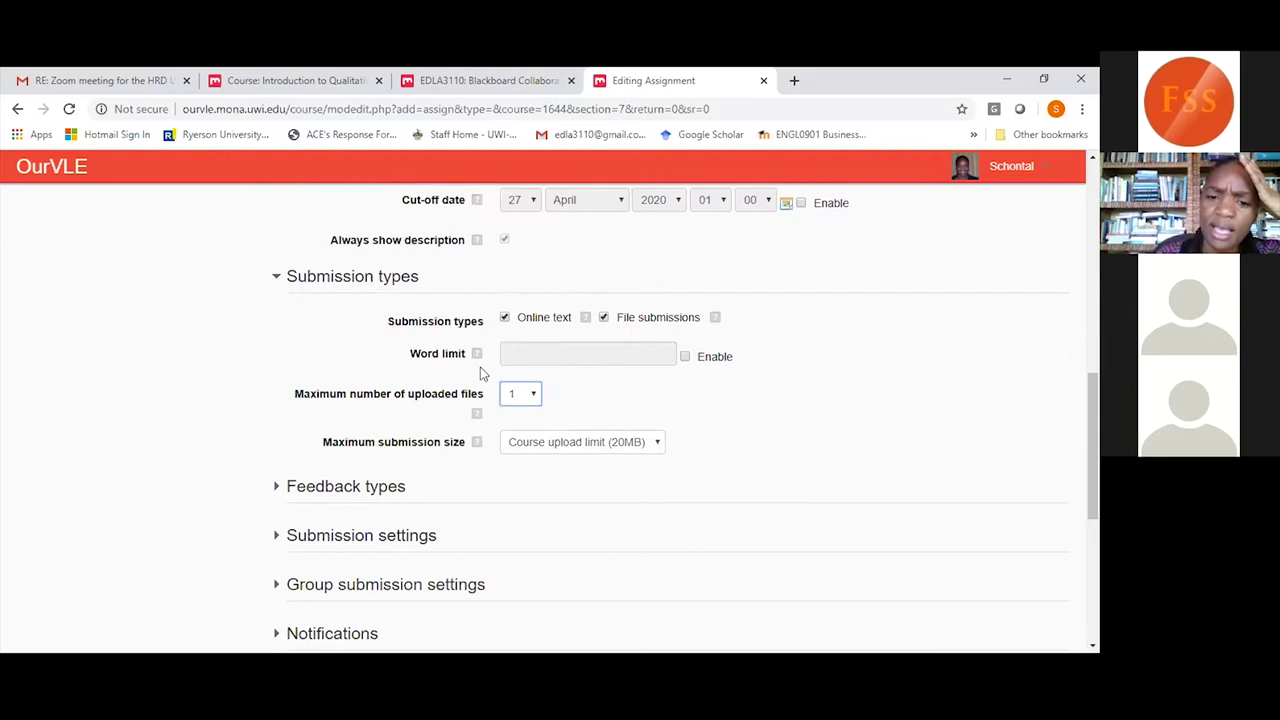
click(685, 358)
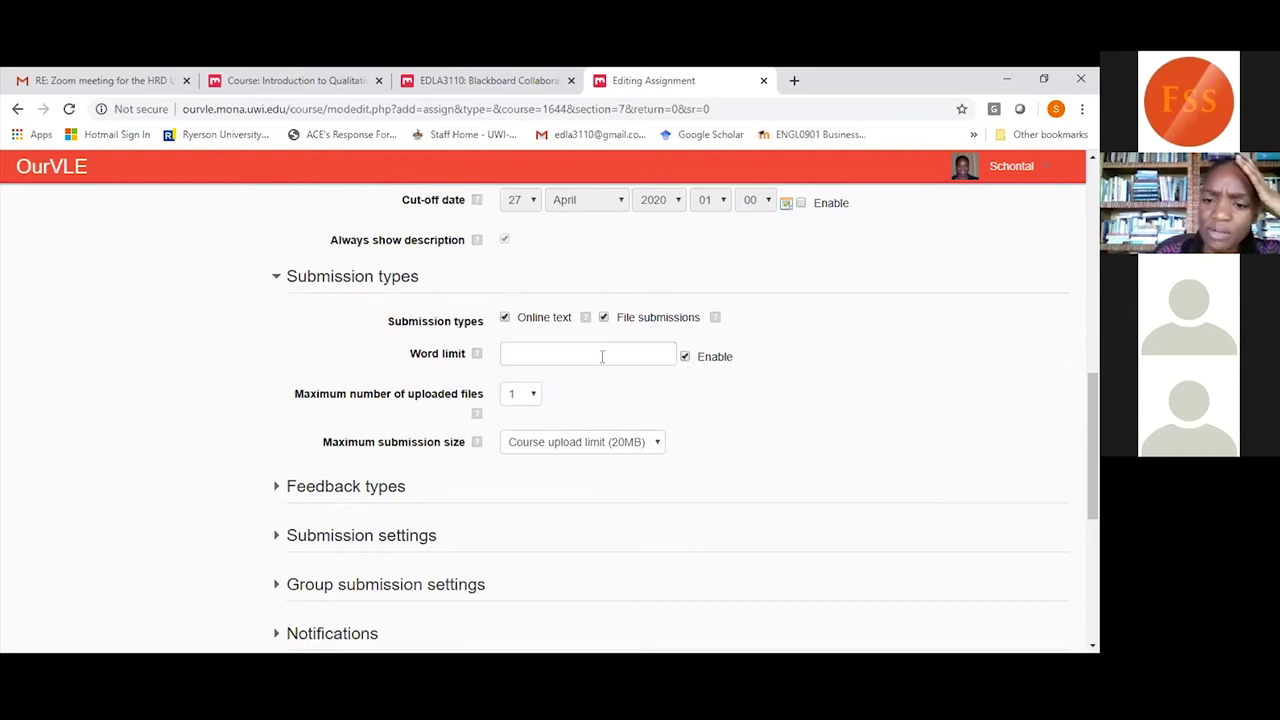
click(597, 355)
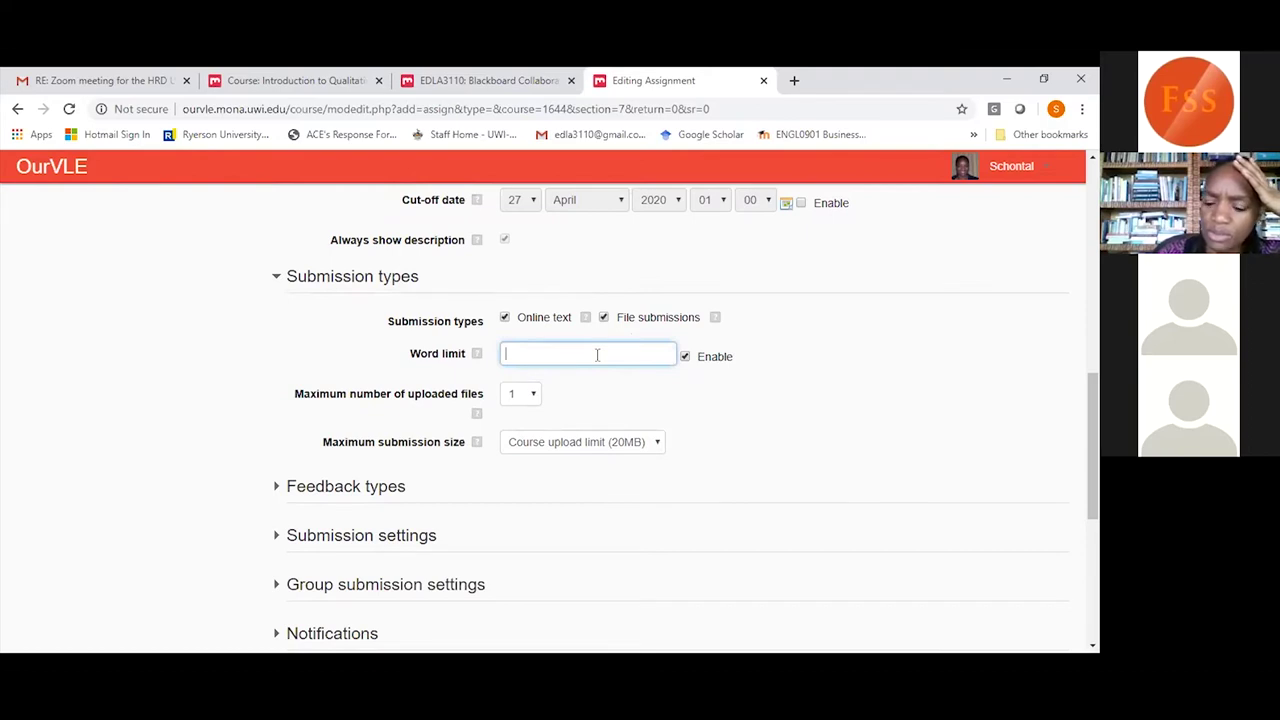
text(100000)
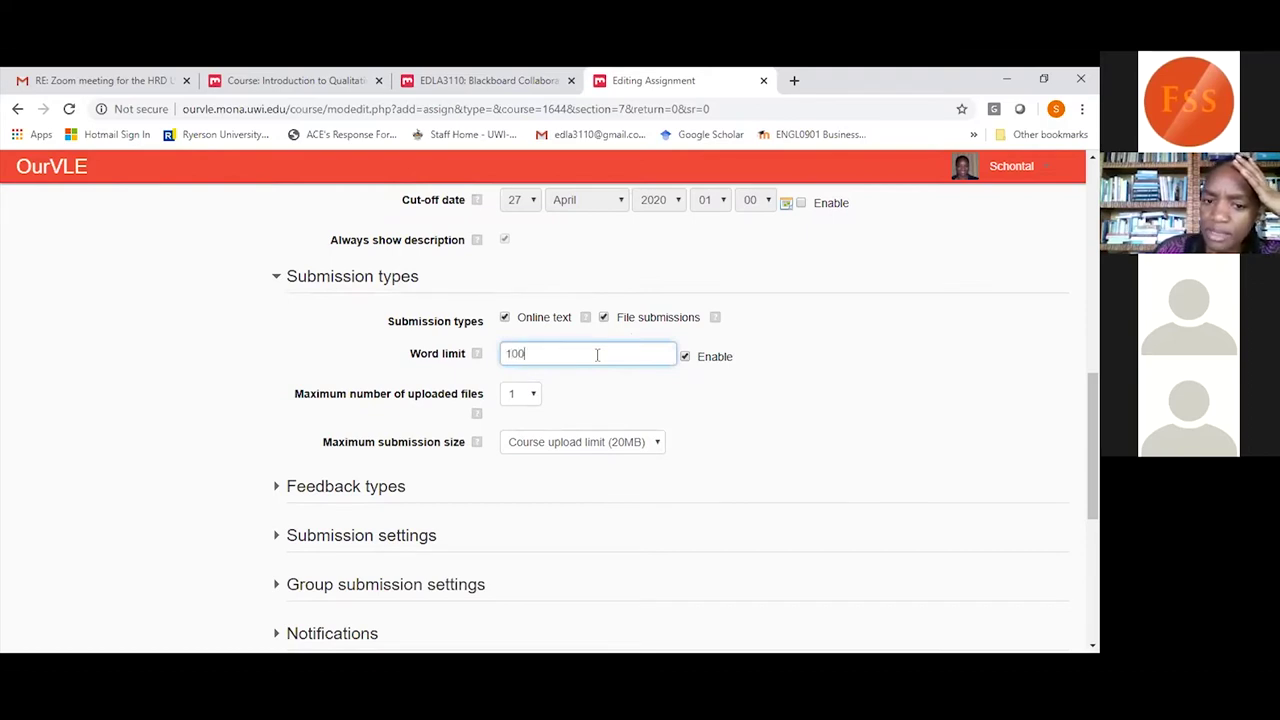
click(578, 405)
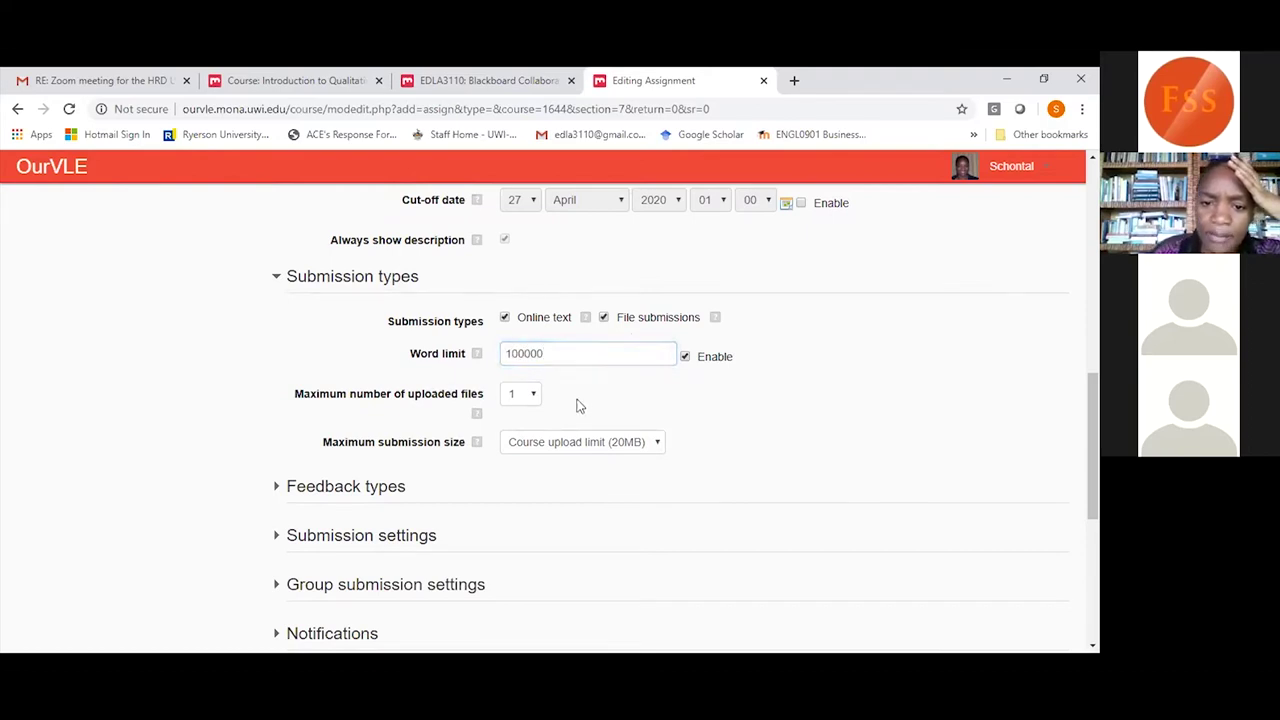
click(686, 360)
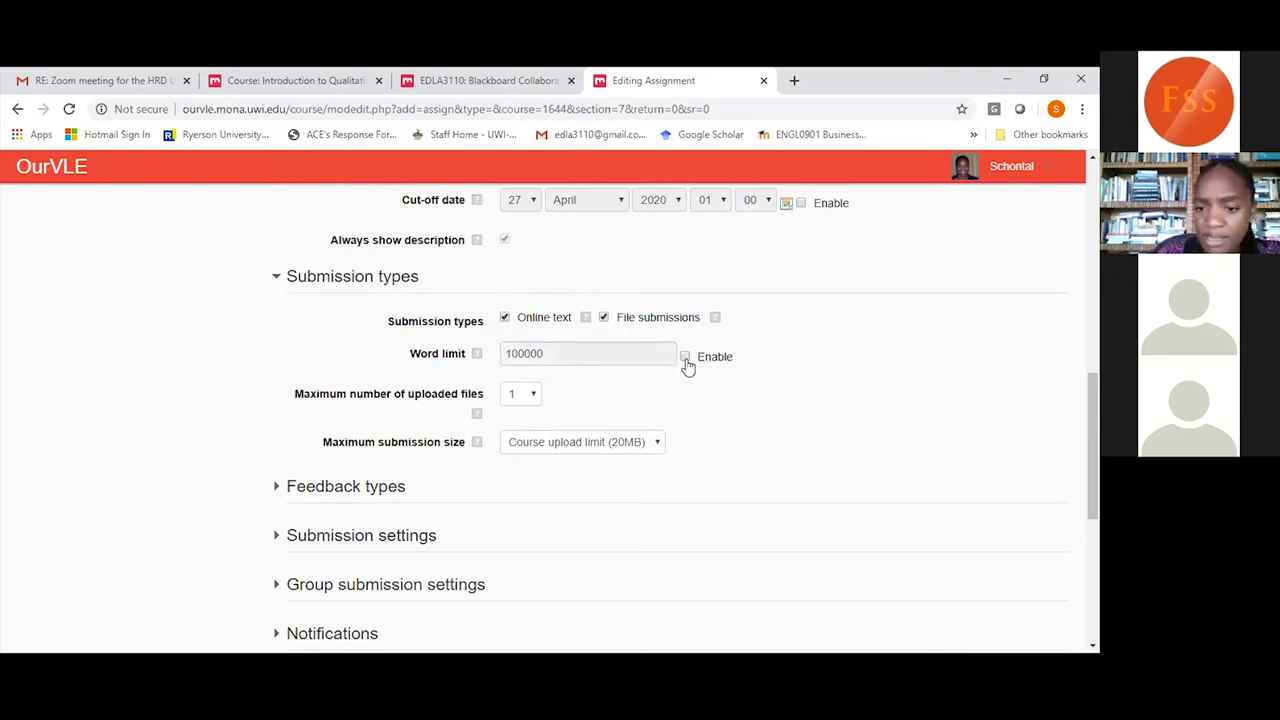
Set the maximum number of uploaded files for the assignment to 6.
click(533, 395)
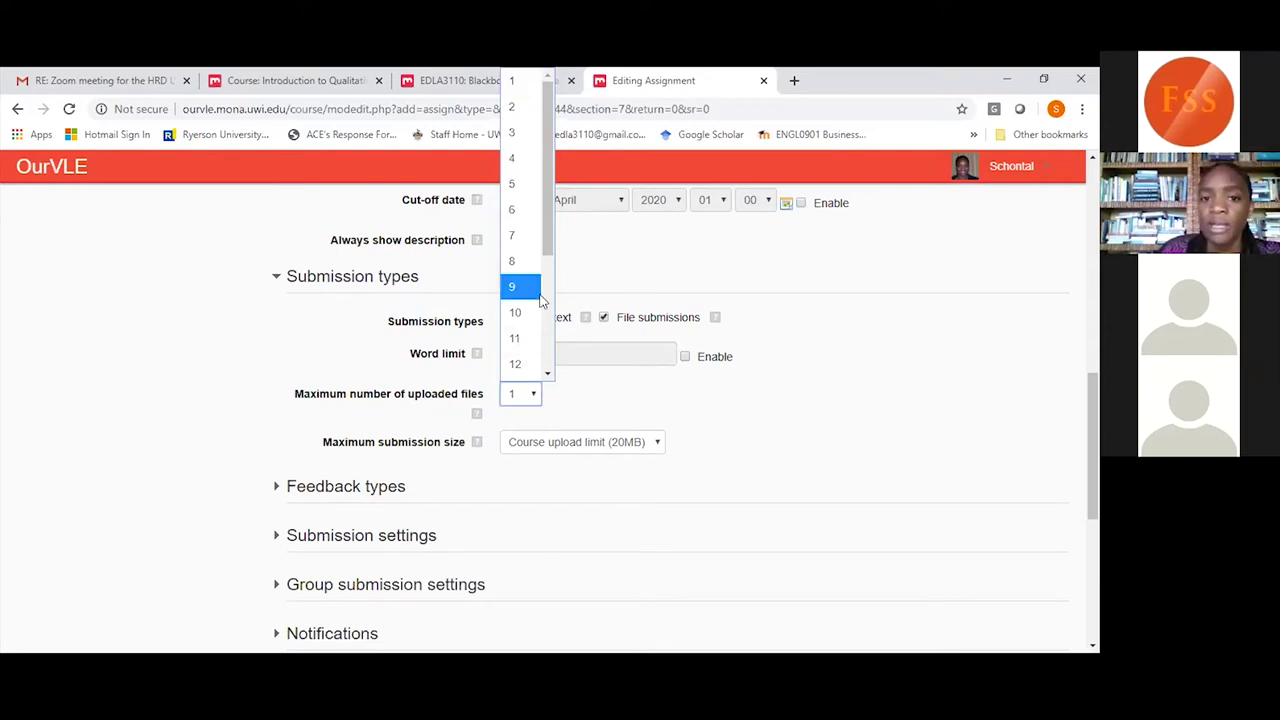
click(516, 104)
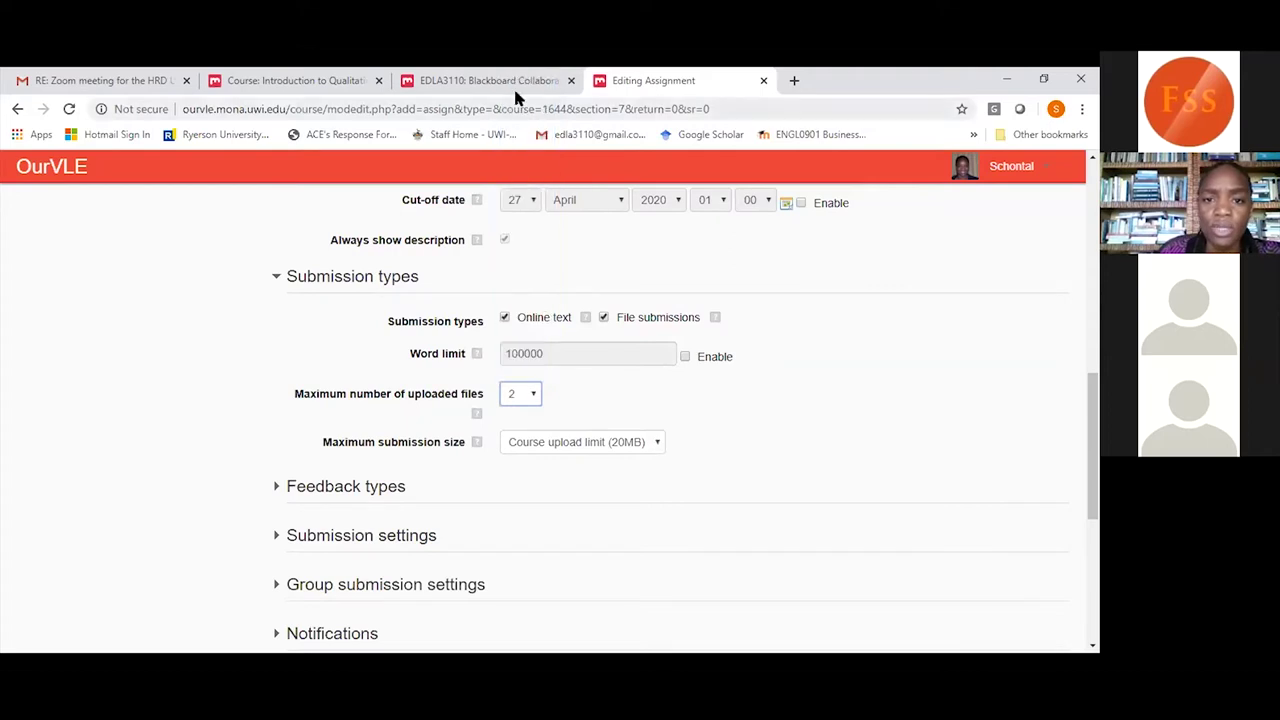
click(535, 397)
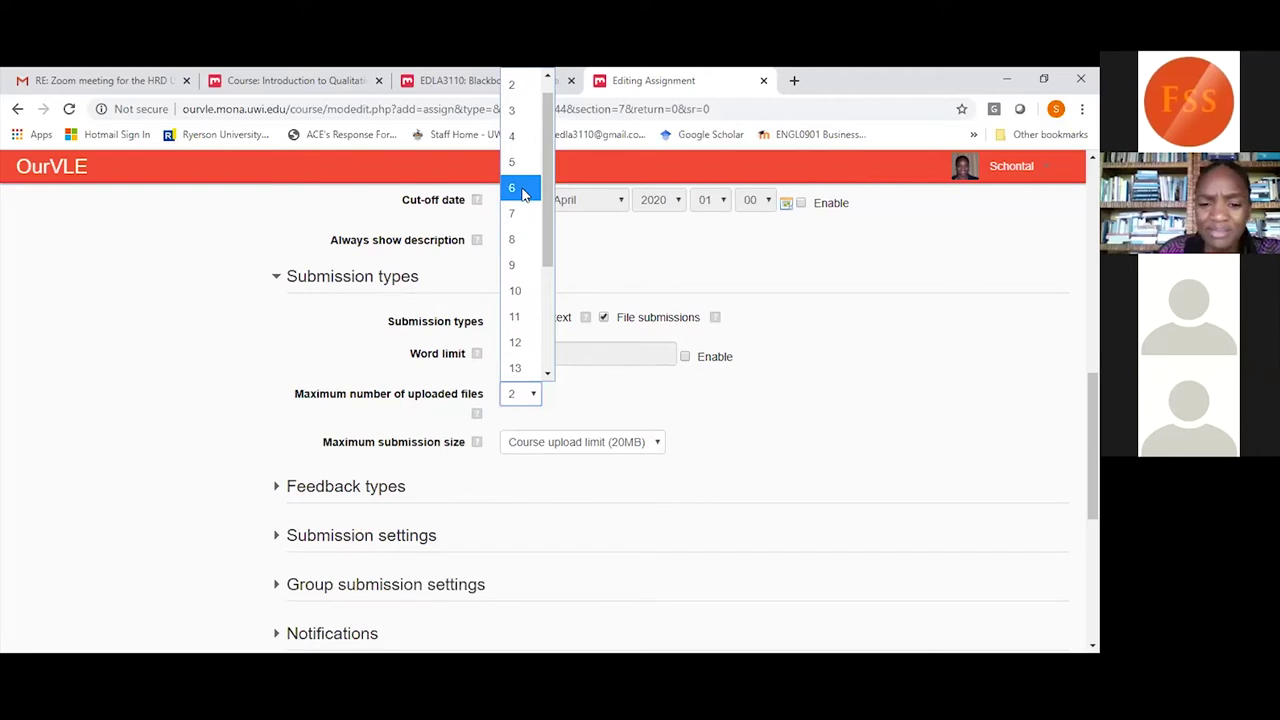
click(522, 190)
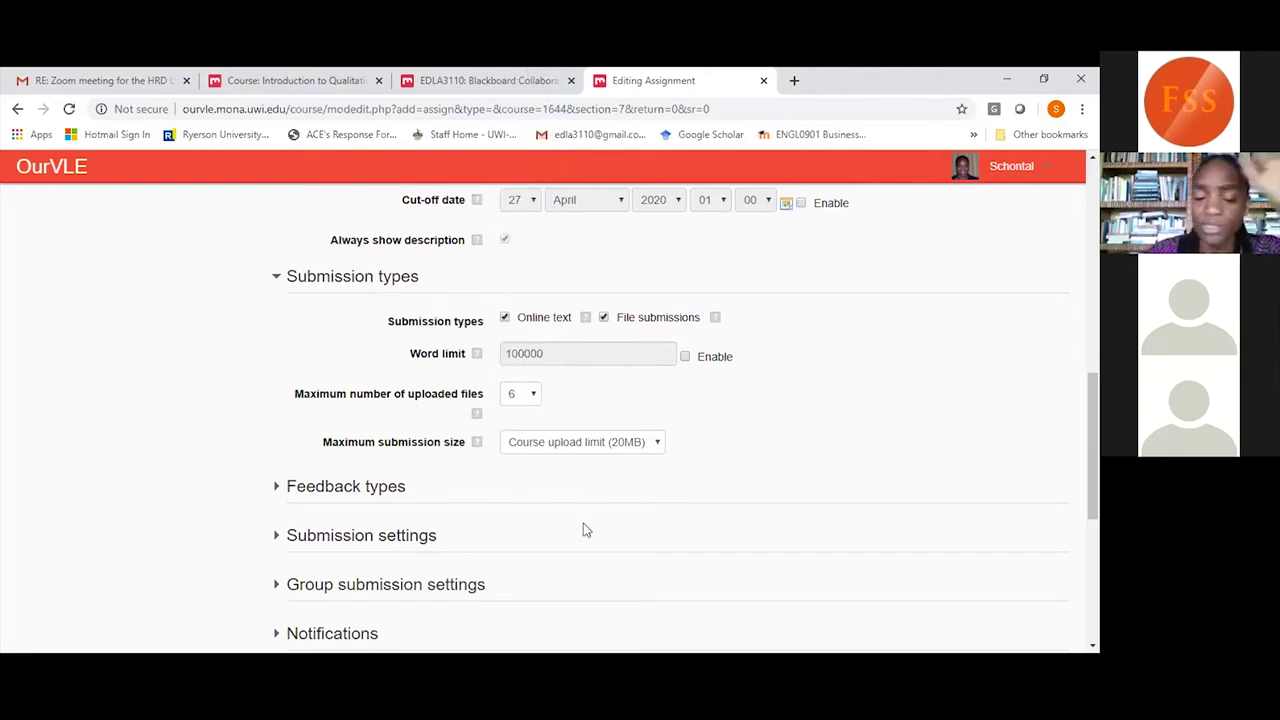
Expand and review the assignment's feedback types, submission settings, group submission settings and notifications.
scroll(586, 530, down, 2)
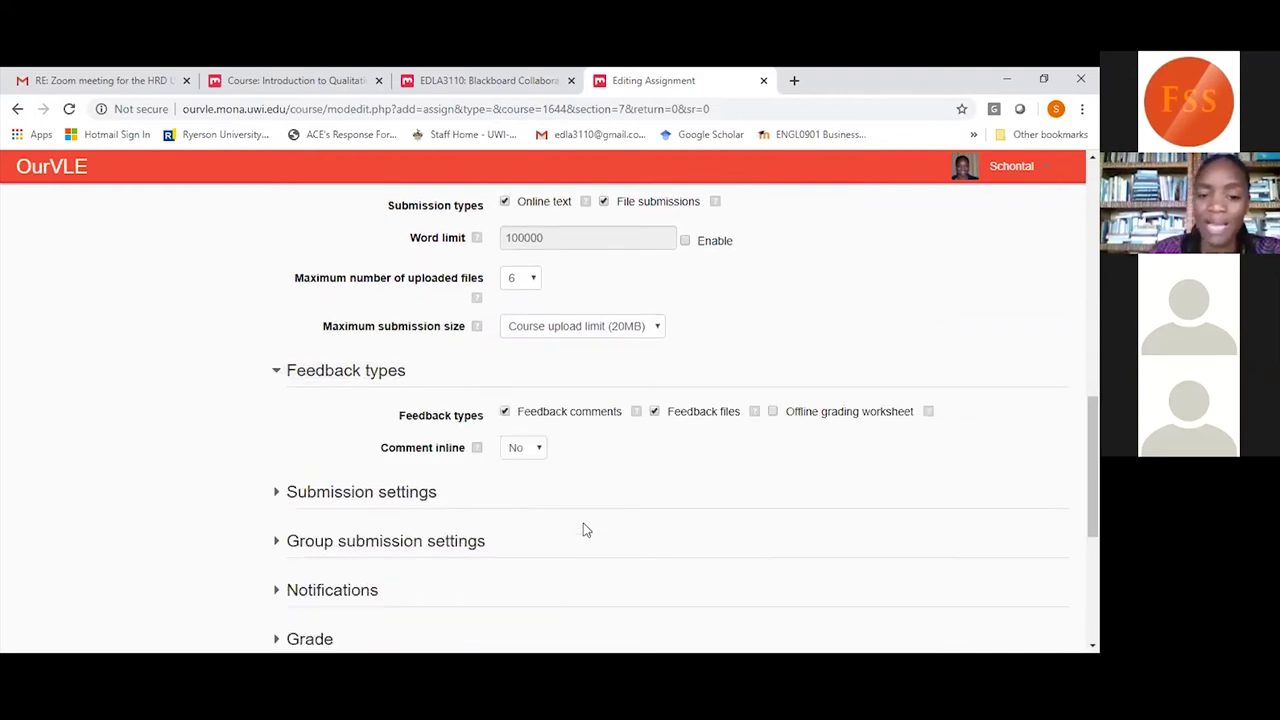
scroll(586, 530, down, 3)
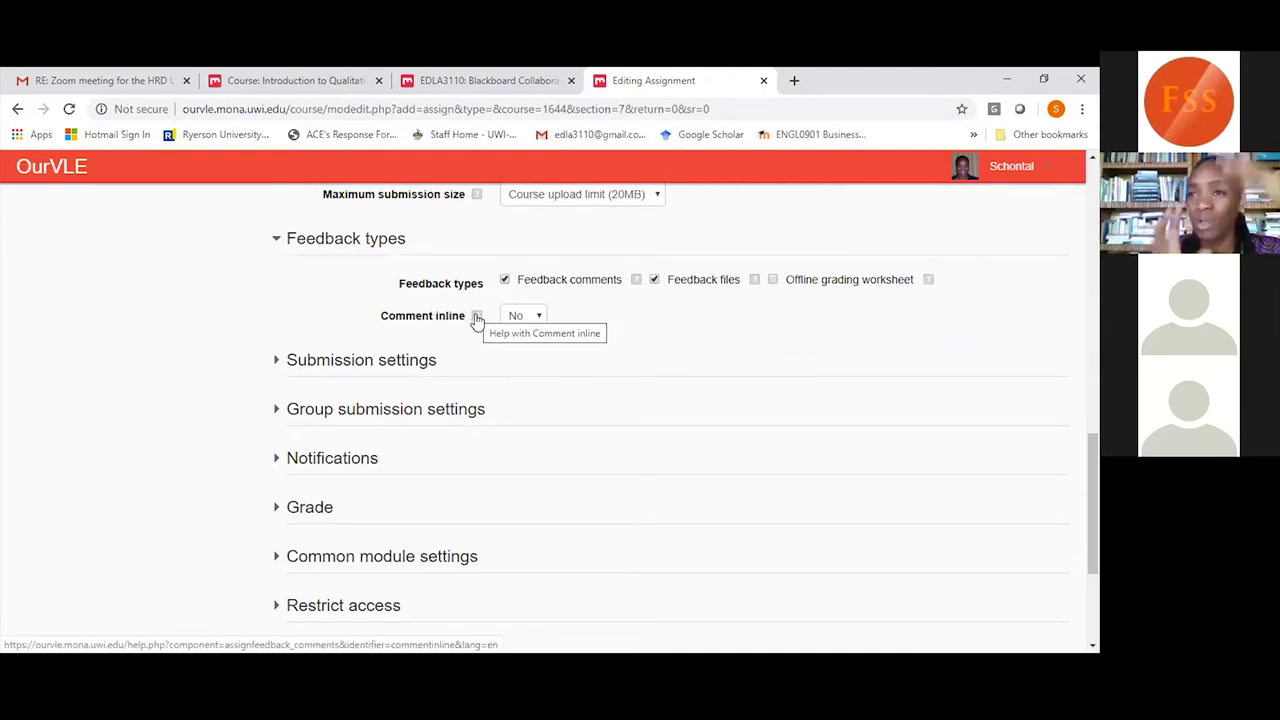
click(390, 366)
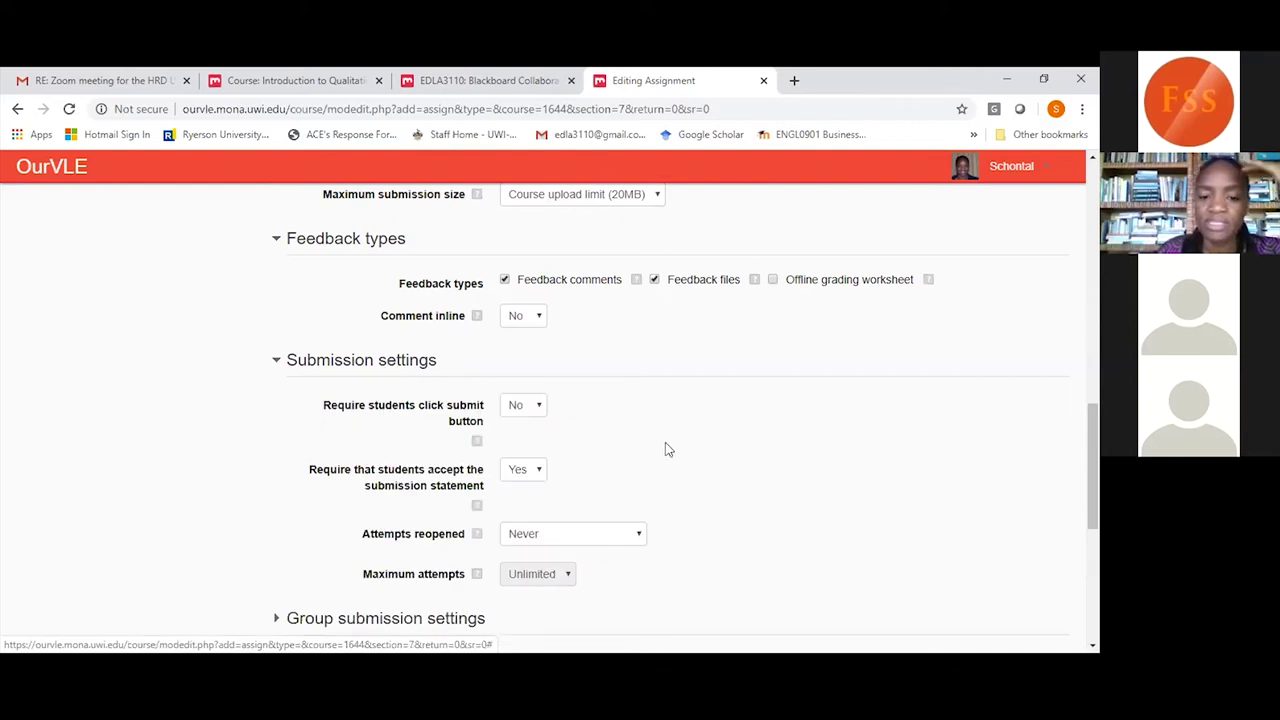
scroll(666, 449, down, 1)
scroll(668, 449, down, 1)
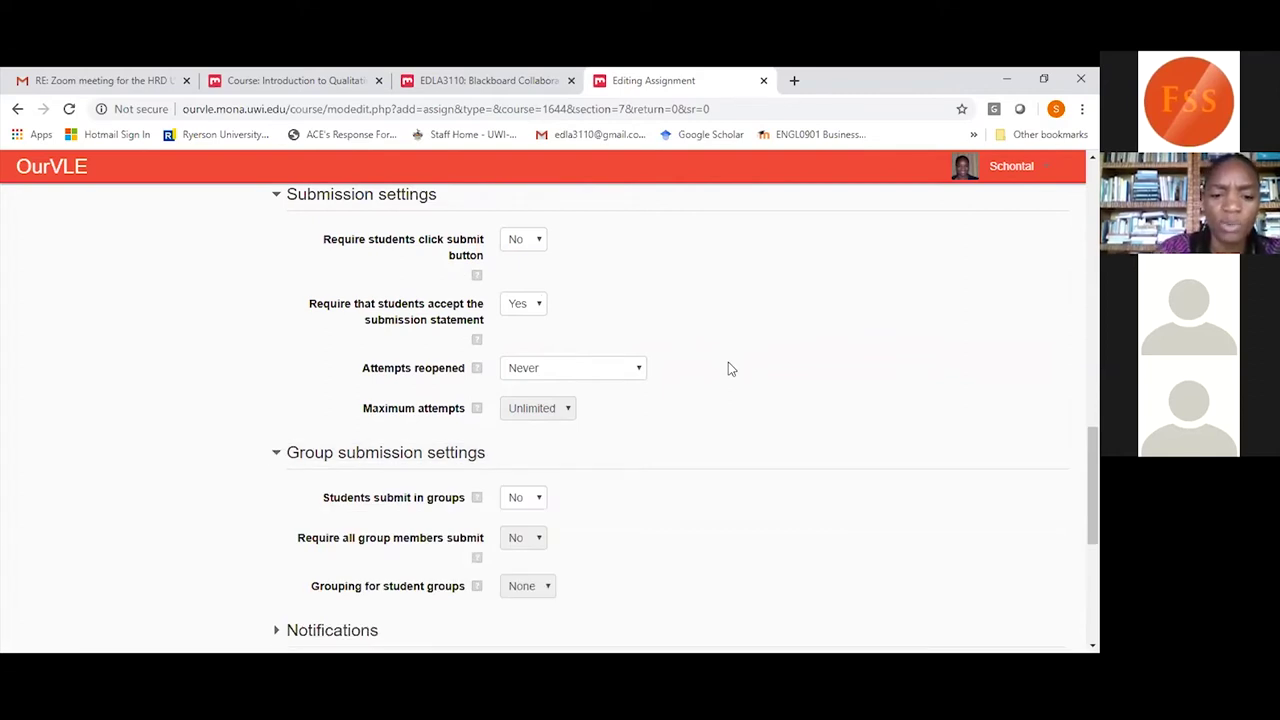
scroll(728, 368, down, 3)
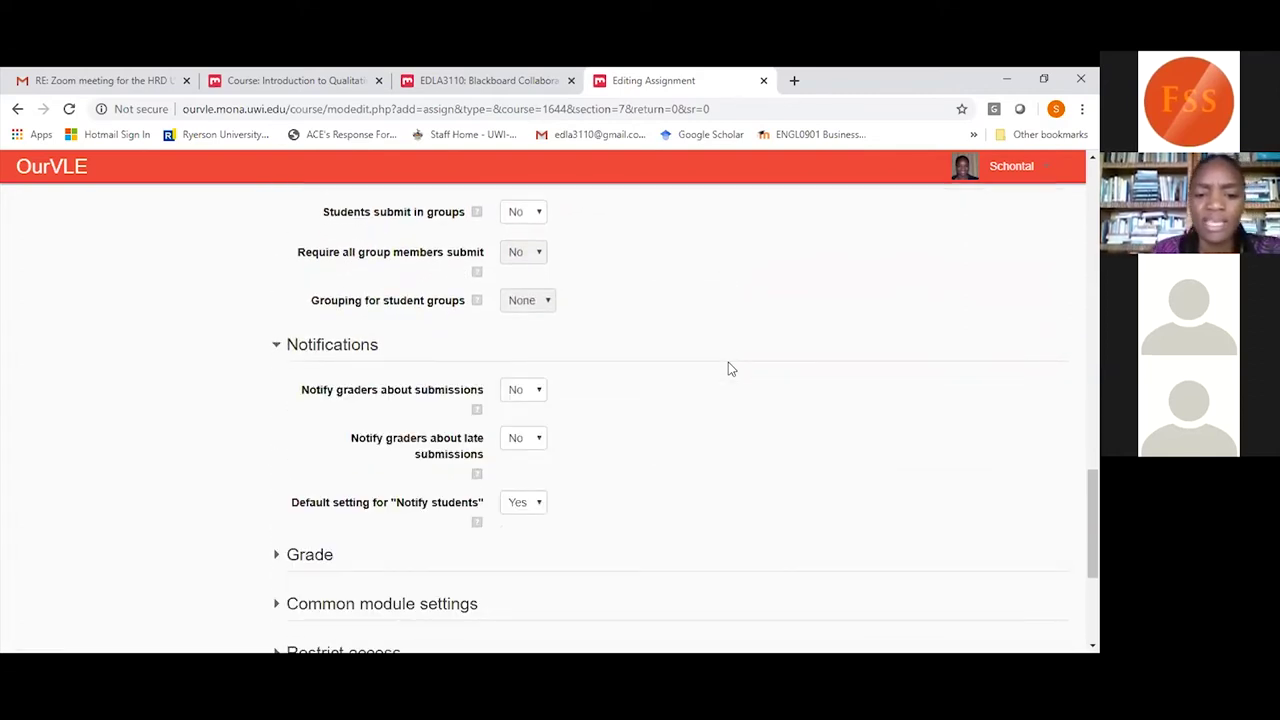
scroll(728, 368, down, 1)
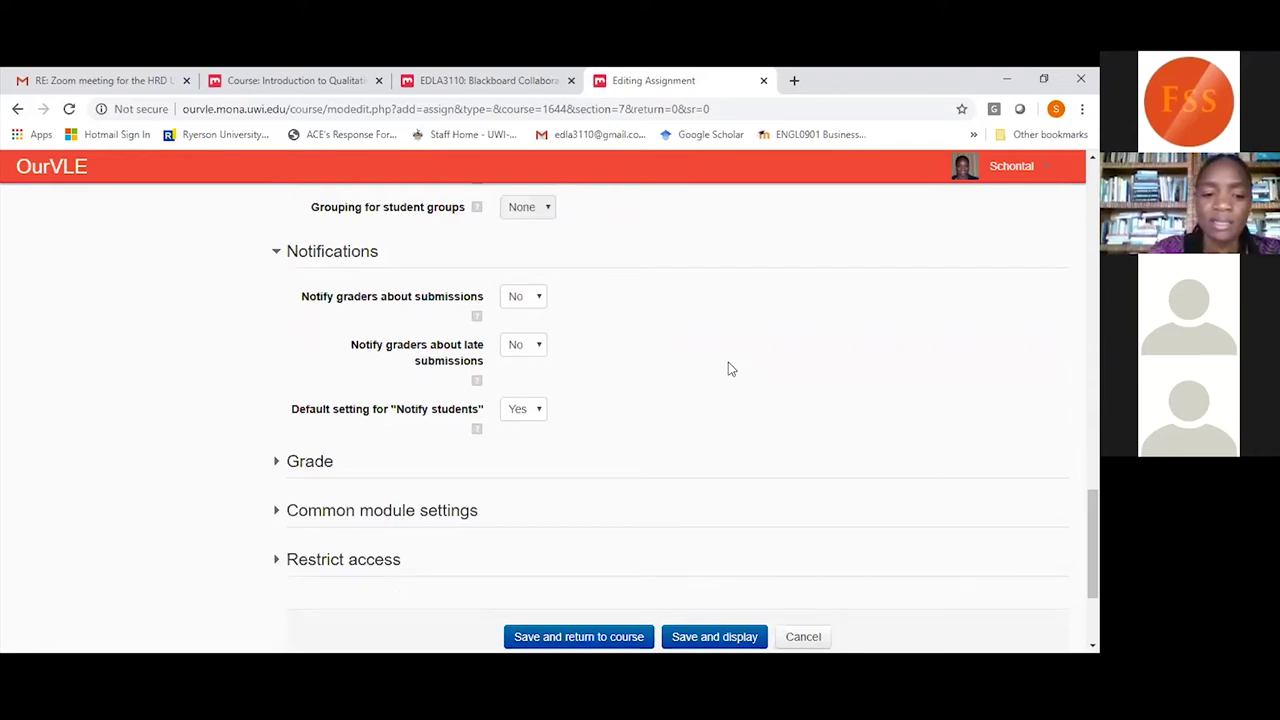
scroll(728, 368, down, 1)
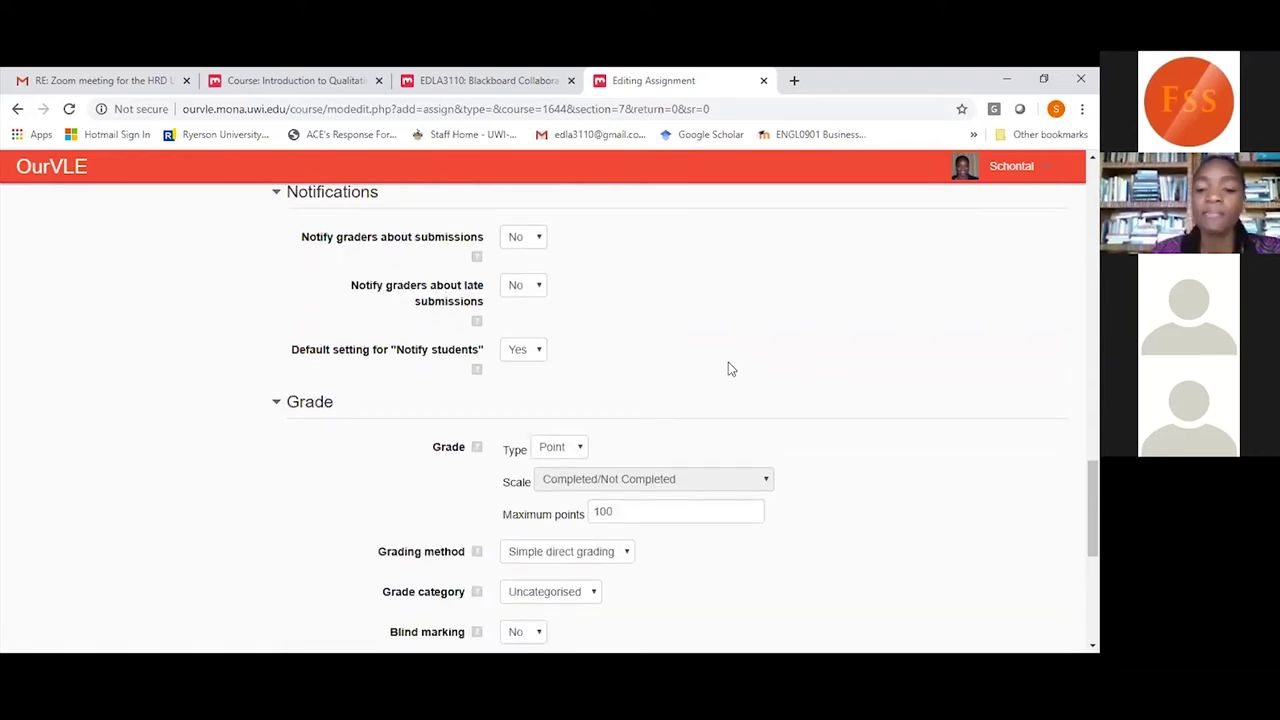
Set the assignment's maximum points to 30 and save it, returning to the course.
scroll(728, 368, down, 1)
scroll(728, 362, down, 1)
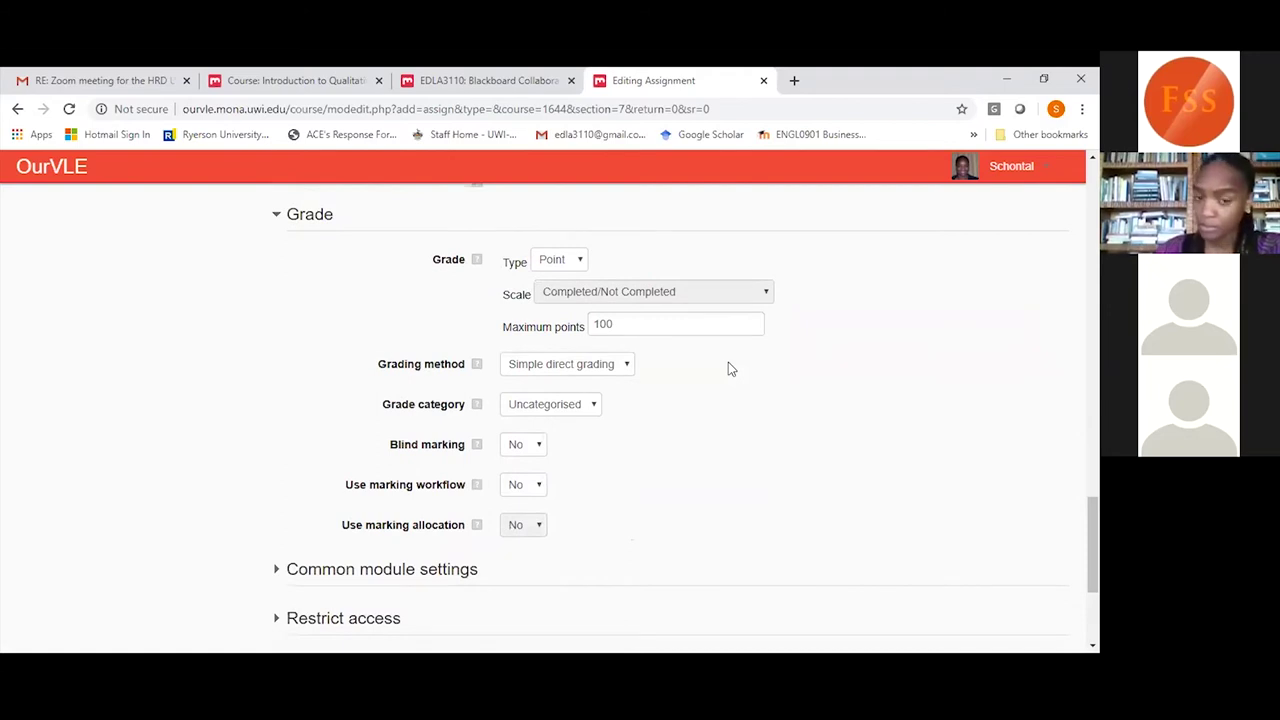
click(578, 260)
click(578, 263)
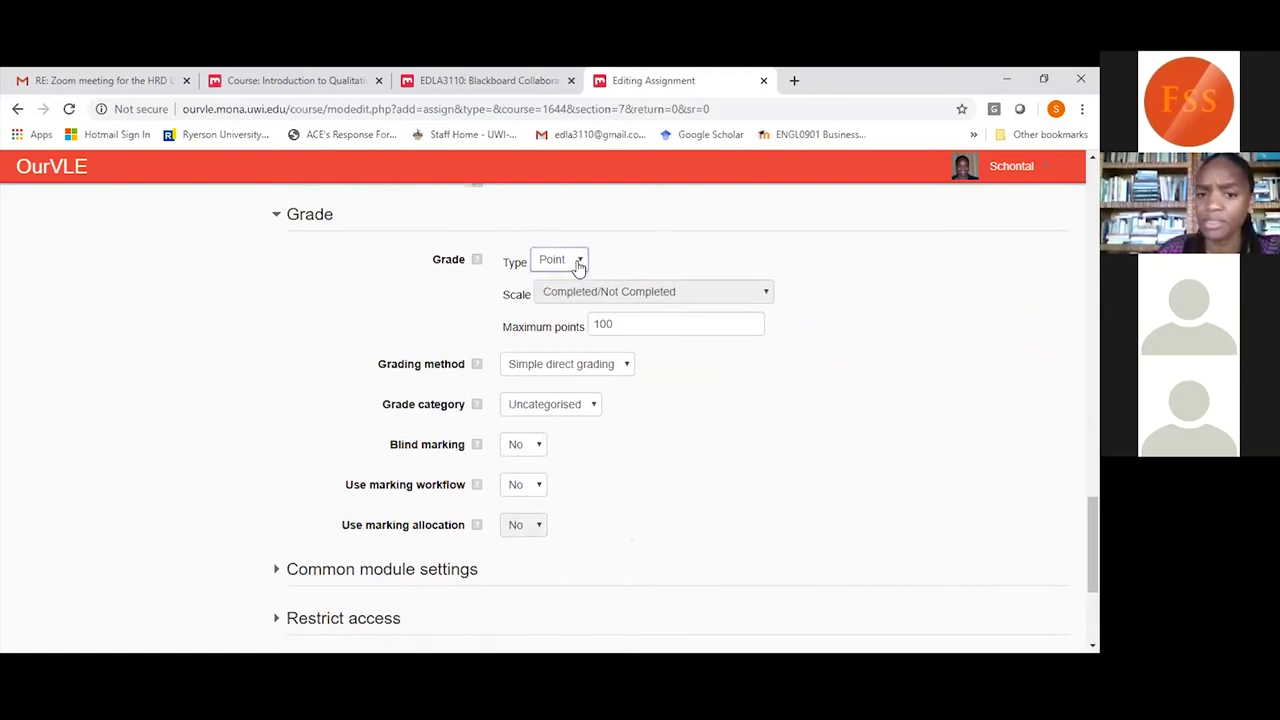
click(634, 325)
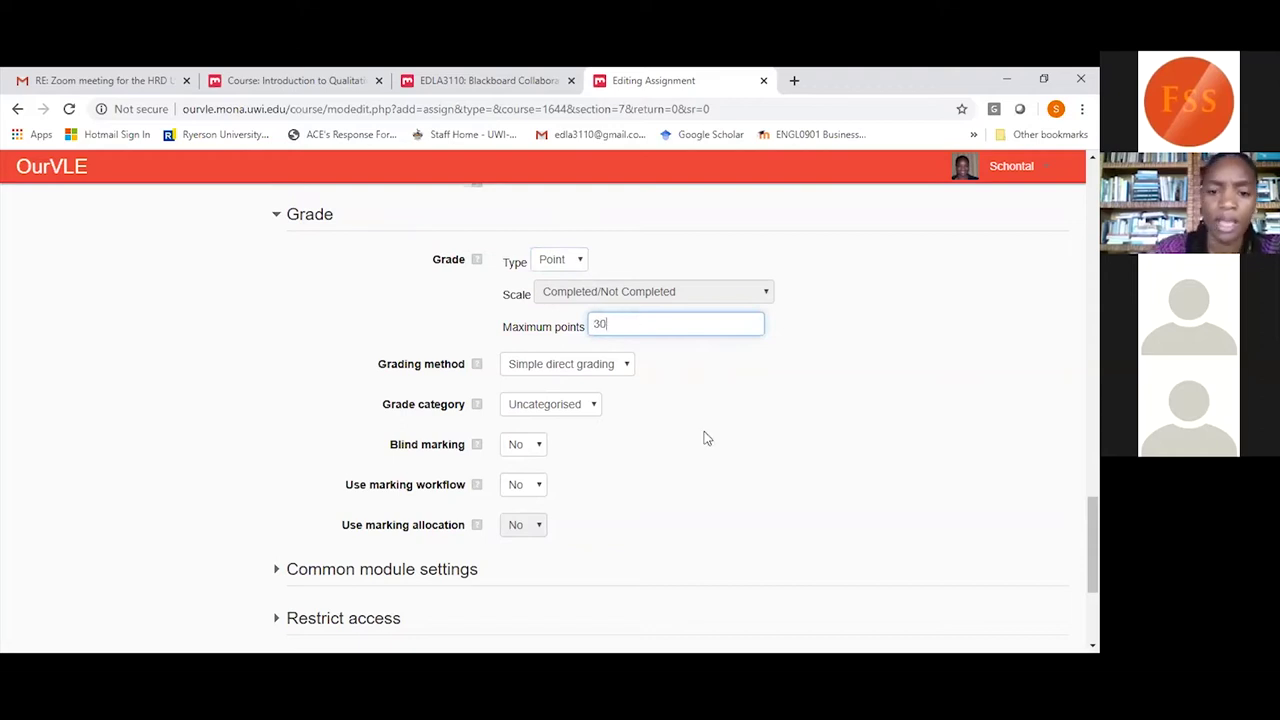
scroll(706, 437, down, 1)
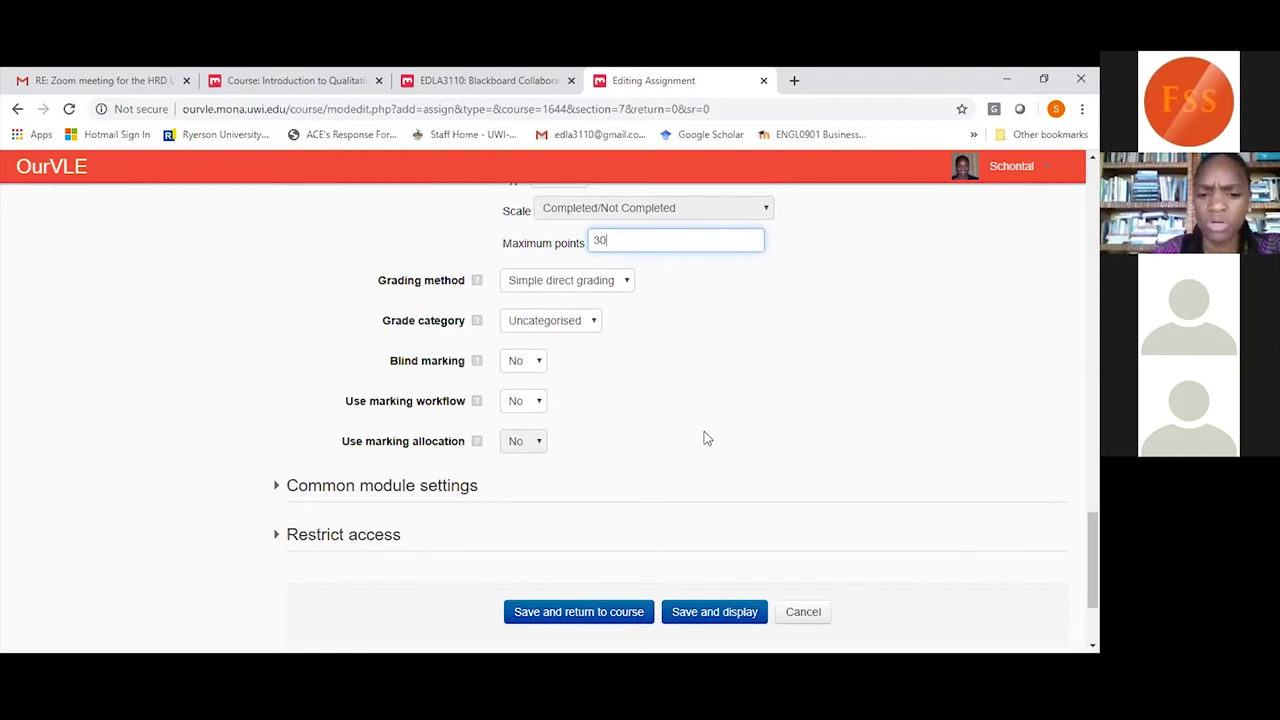
click(566, 620)
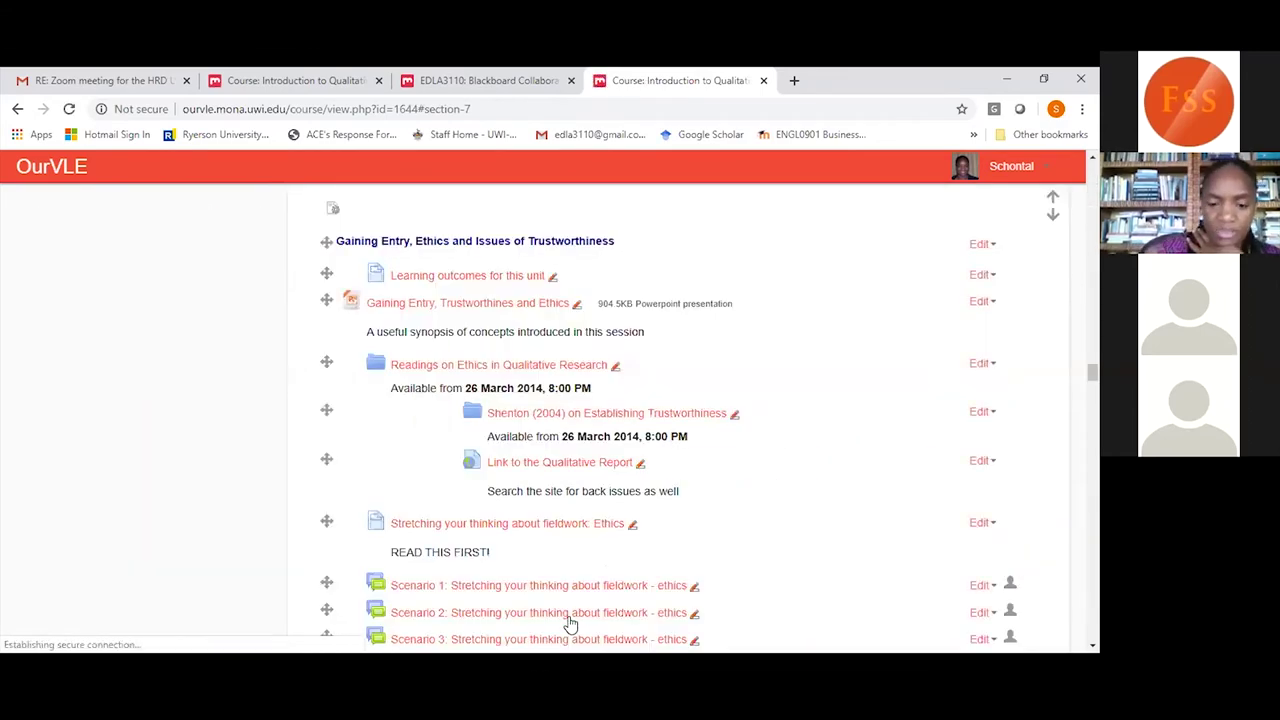
Open Assignment 1 under Topic 7 and review its instructions, grading summary and submission status.
scroll(570, 625, down, 2)
scroll(568, 624, down, 4)
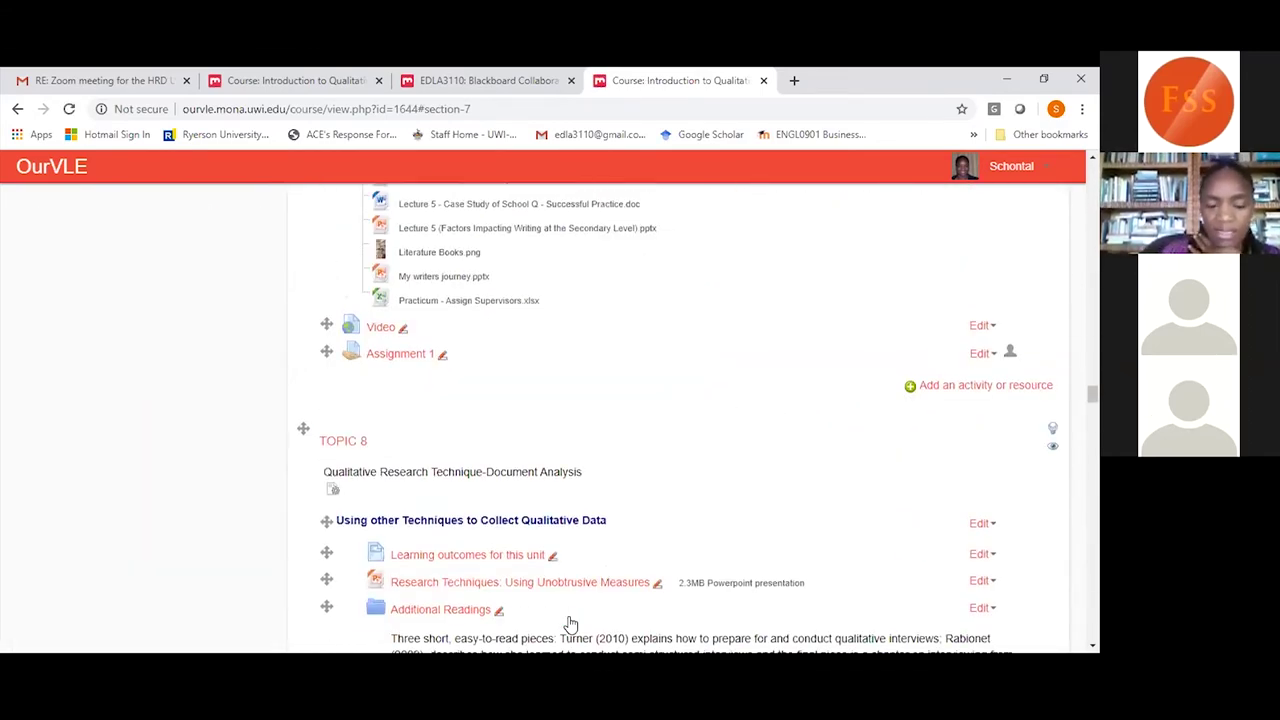
click(391, 362)
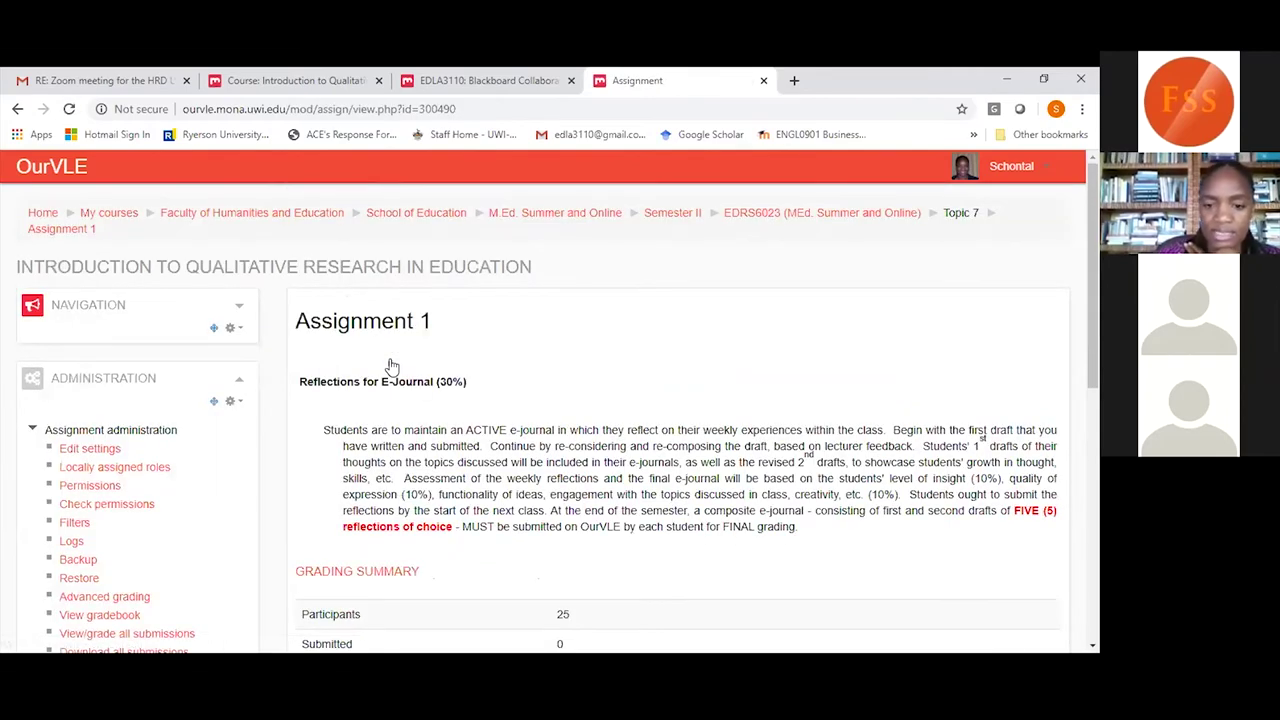
scroll(391, 367, down, 2)
scroll(391, 367, down, 3)
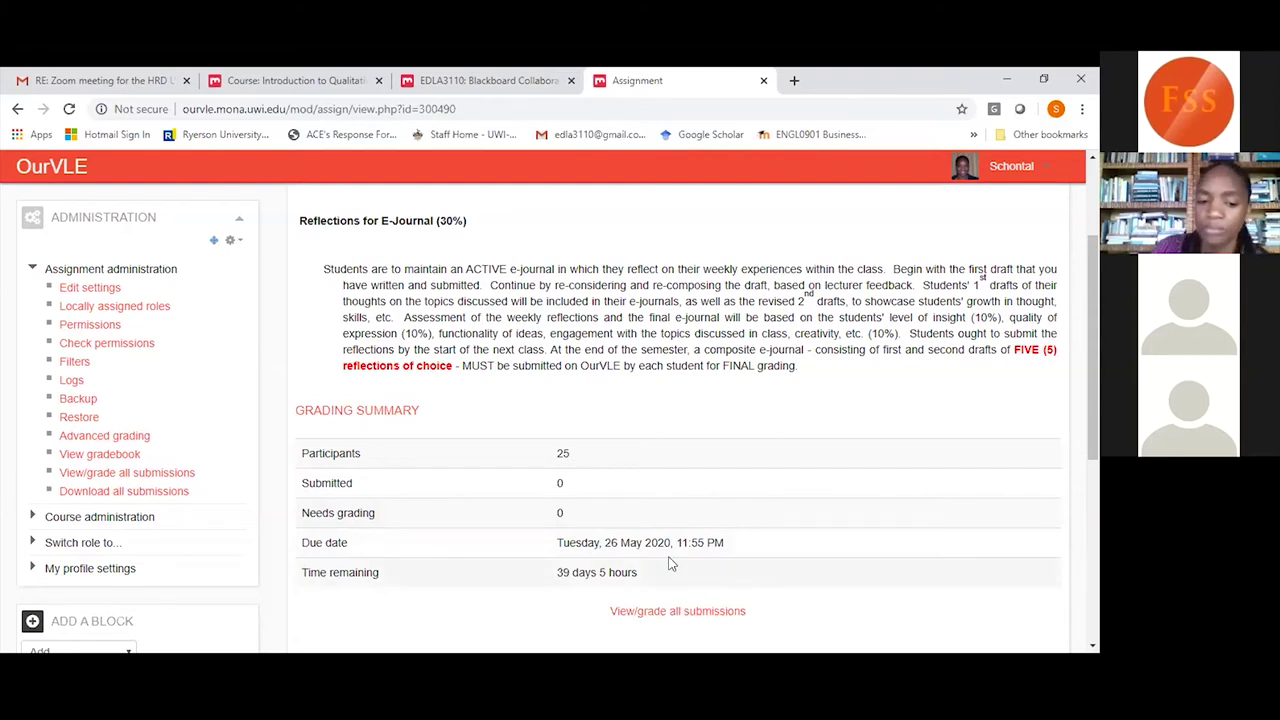
scroll(670, 564, down, 2)
scroll(670, 564, down, 2)
scroll(670, 564, up, 2)
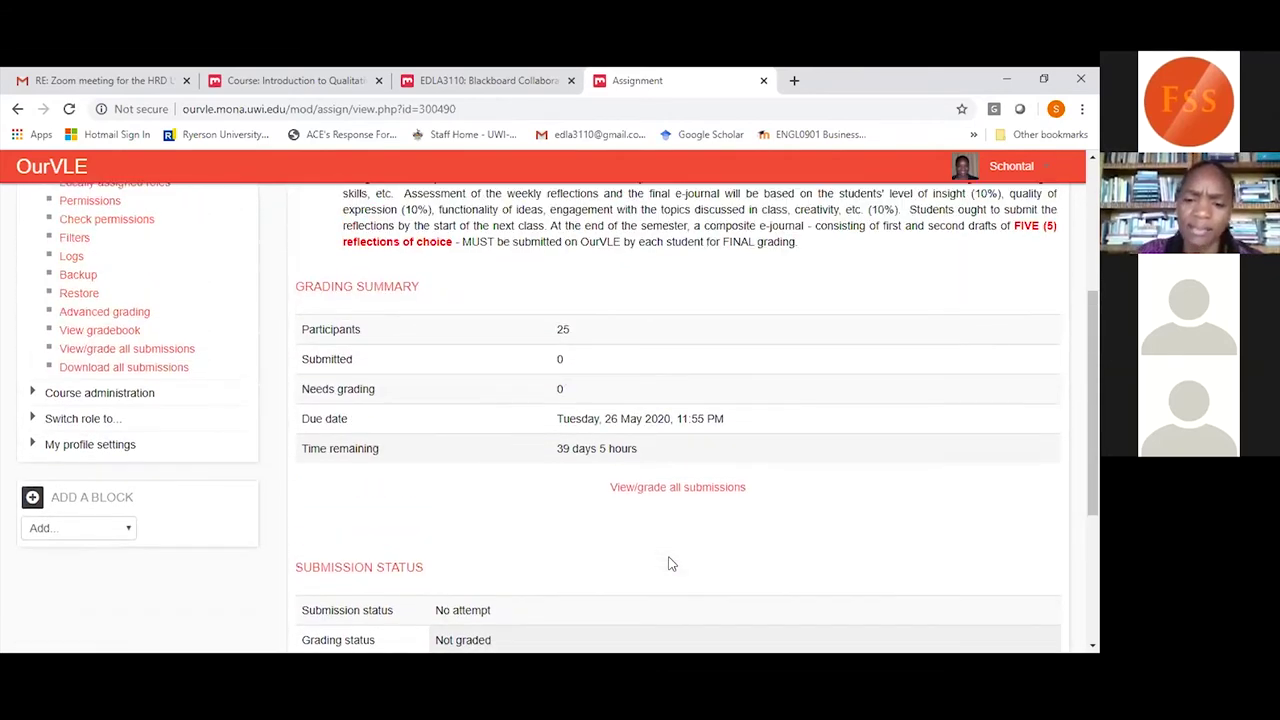
Open the grading page for all submissions, examine its grading actions and options, and return to the Assignment 1 page.
scroll(670, 564, up, 1)
key(Return)
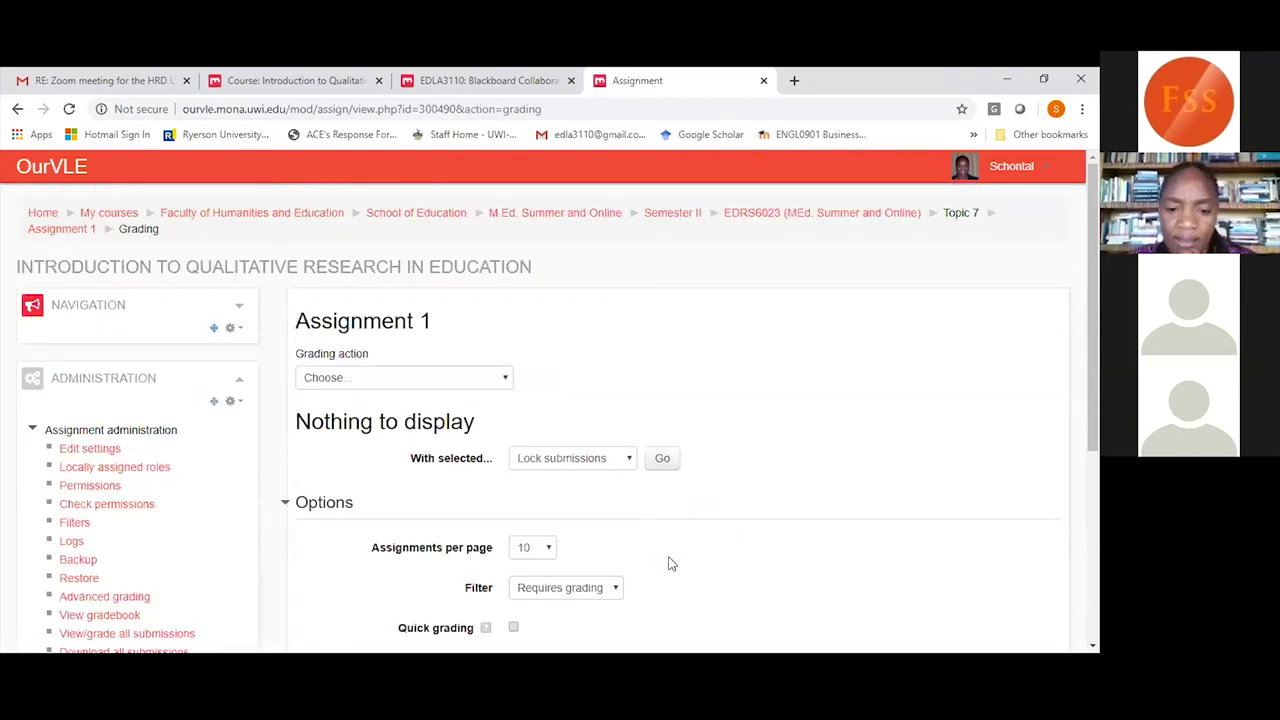
scroll(670, 564, down, 3)
scroll(670, 564, up, 2)
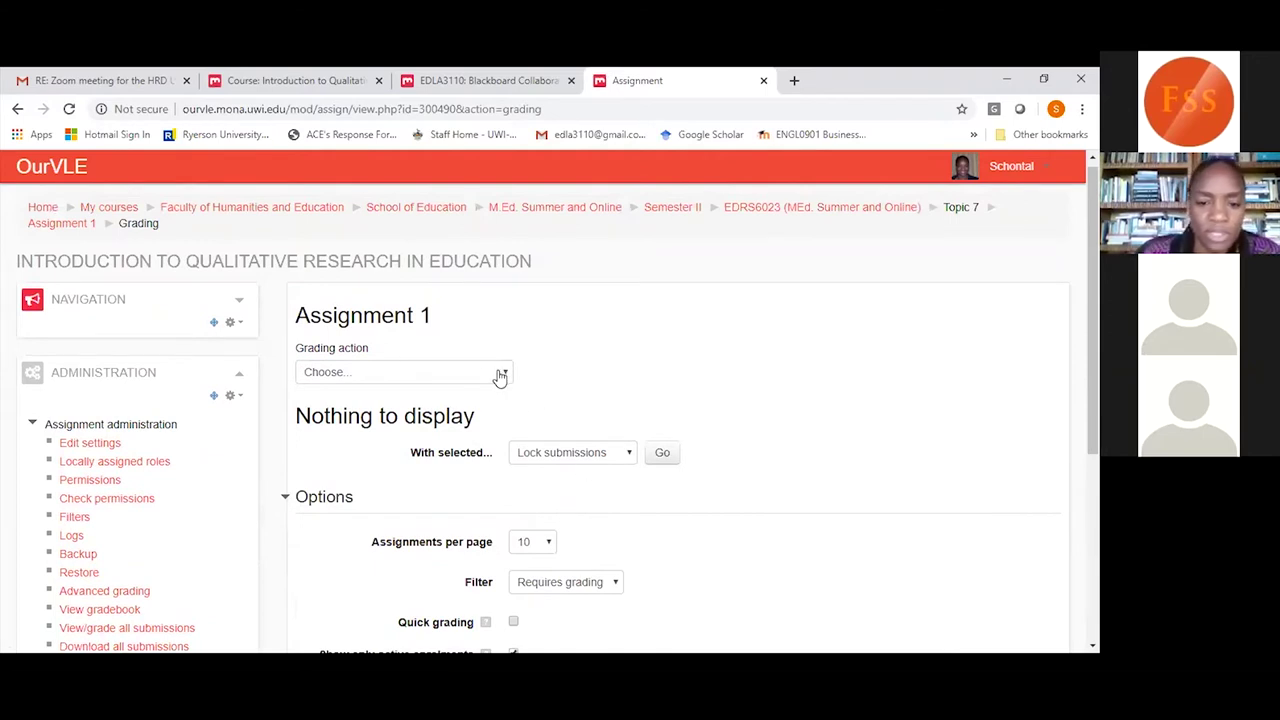
click(506, 374)
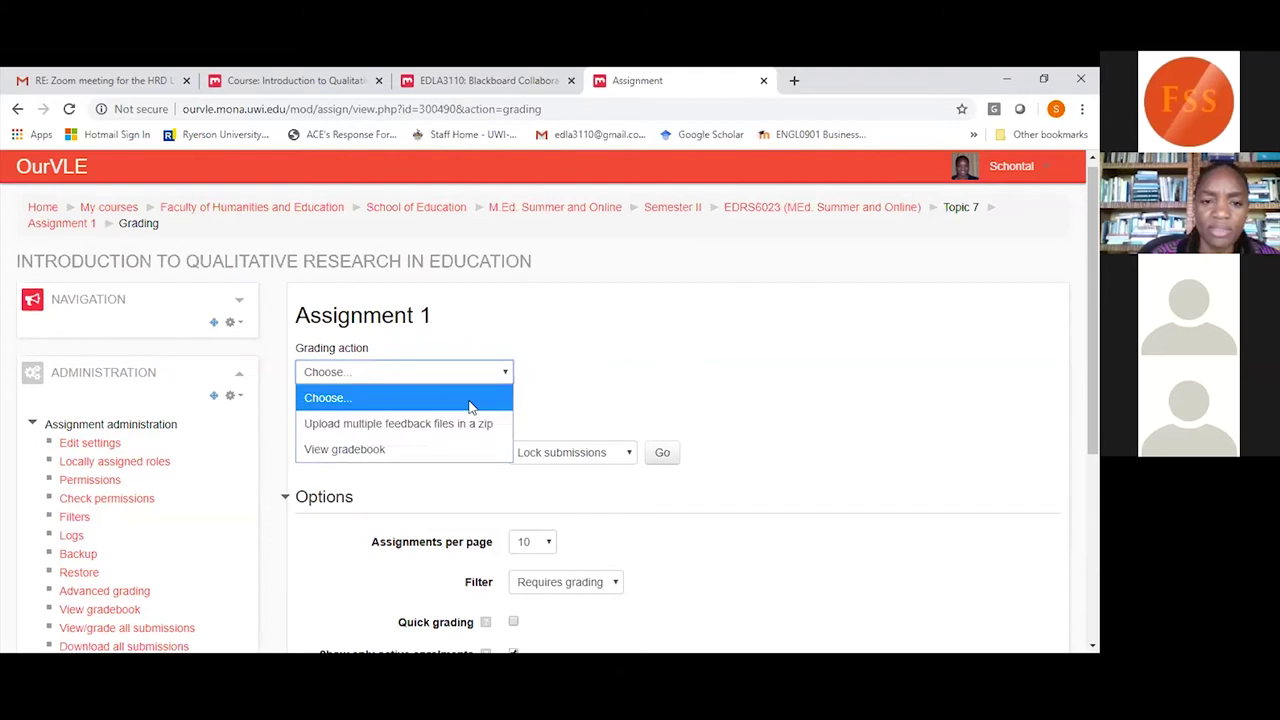
click(541, 364)
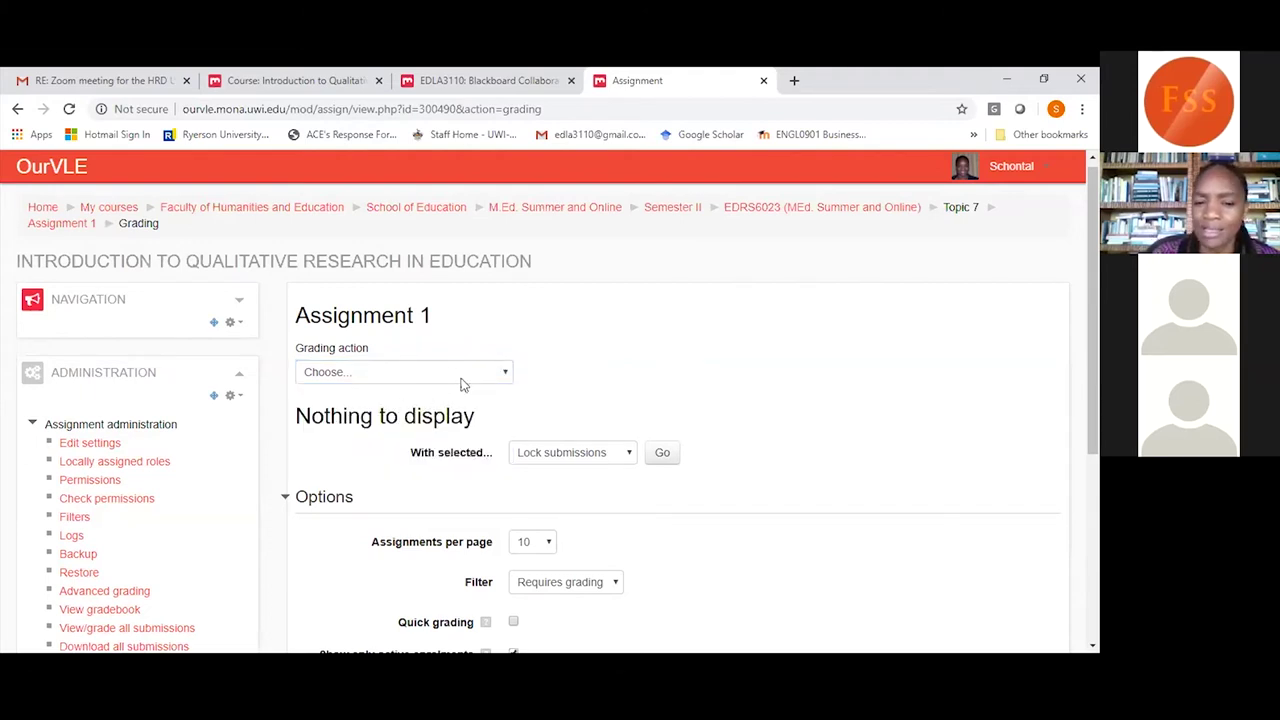
click(505, 374)
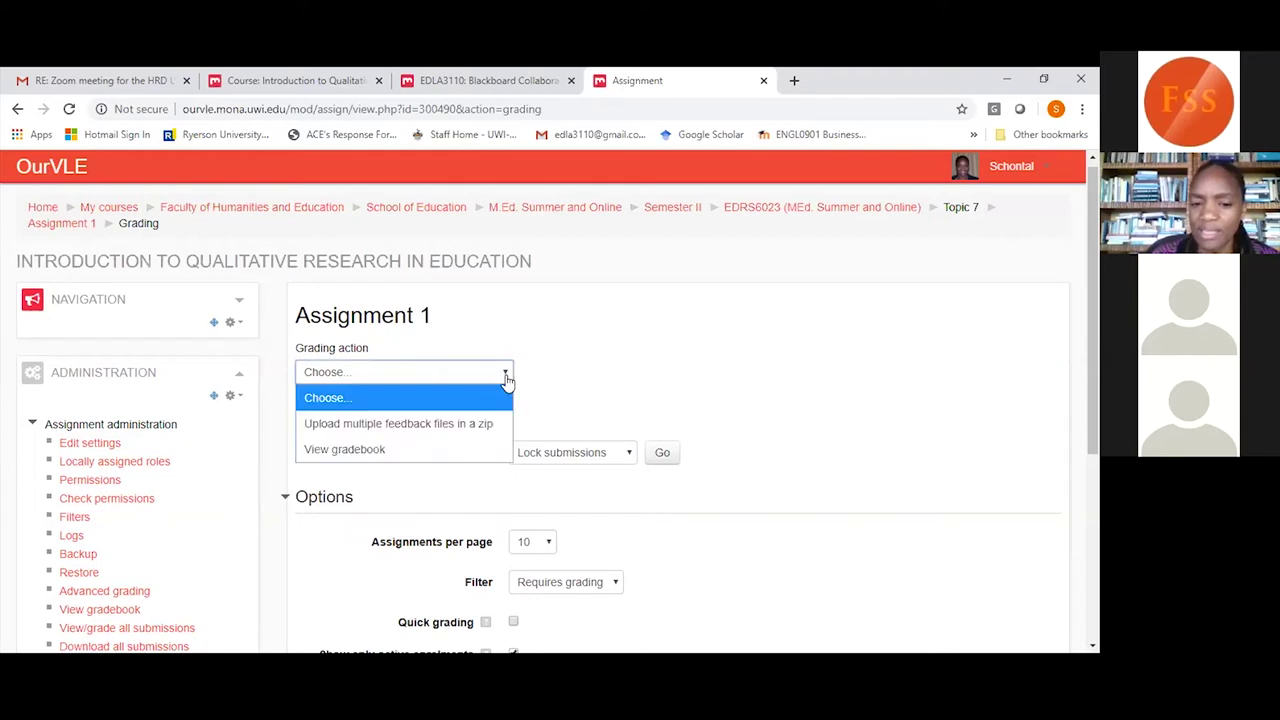
click(604, 337)
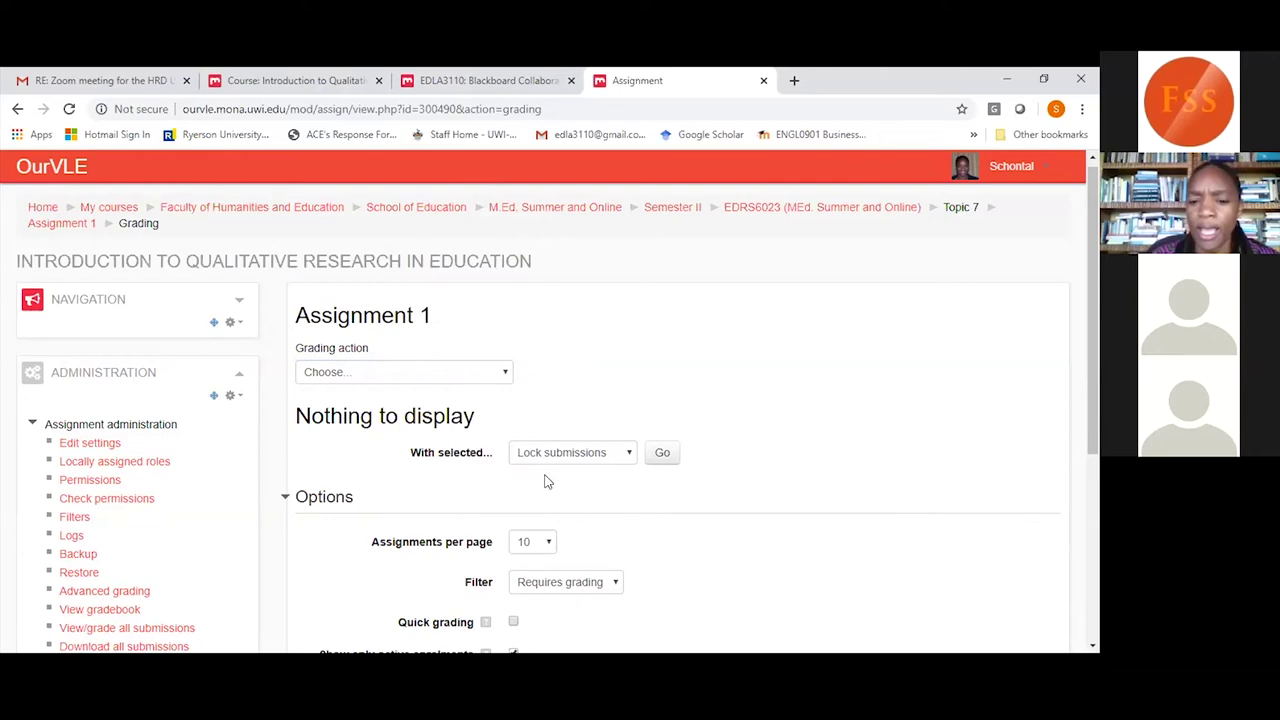
scroll(686, 557, down, 3)
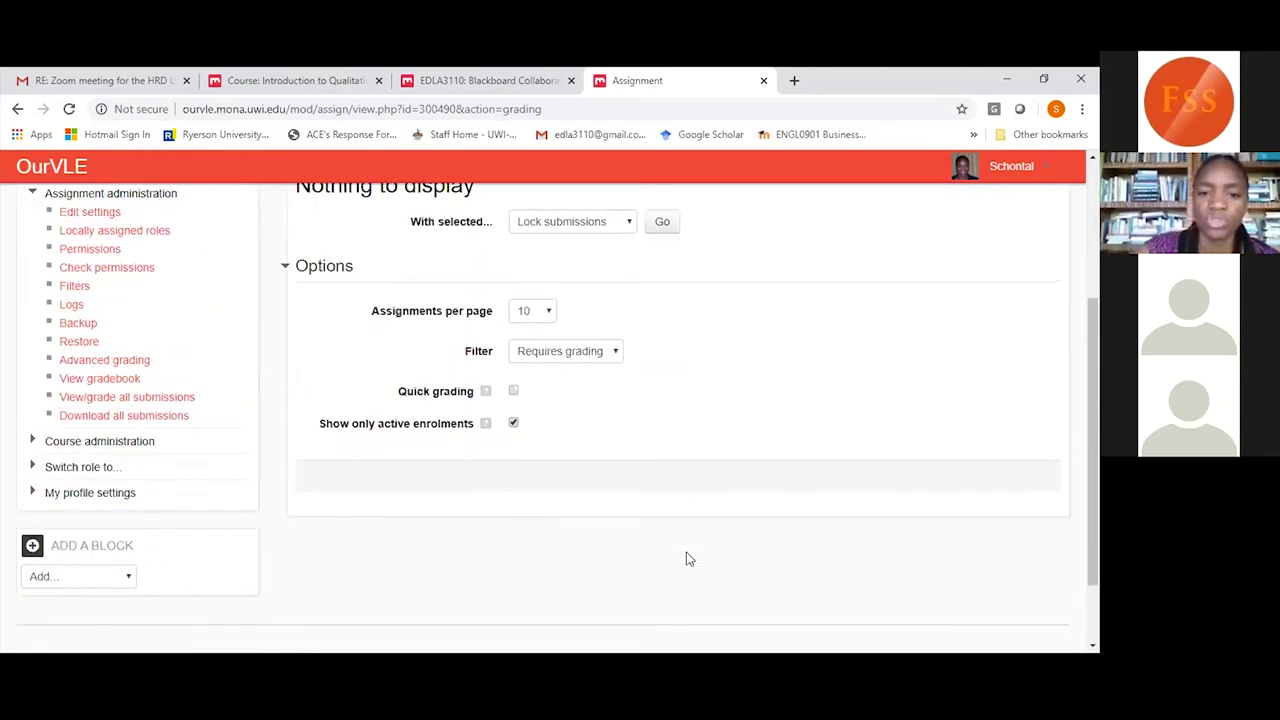
scroll(686, 557, up, 3)
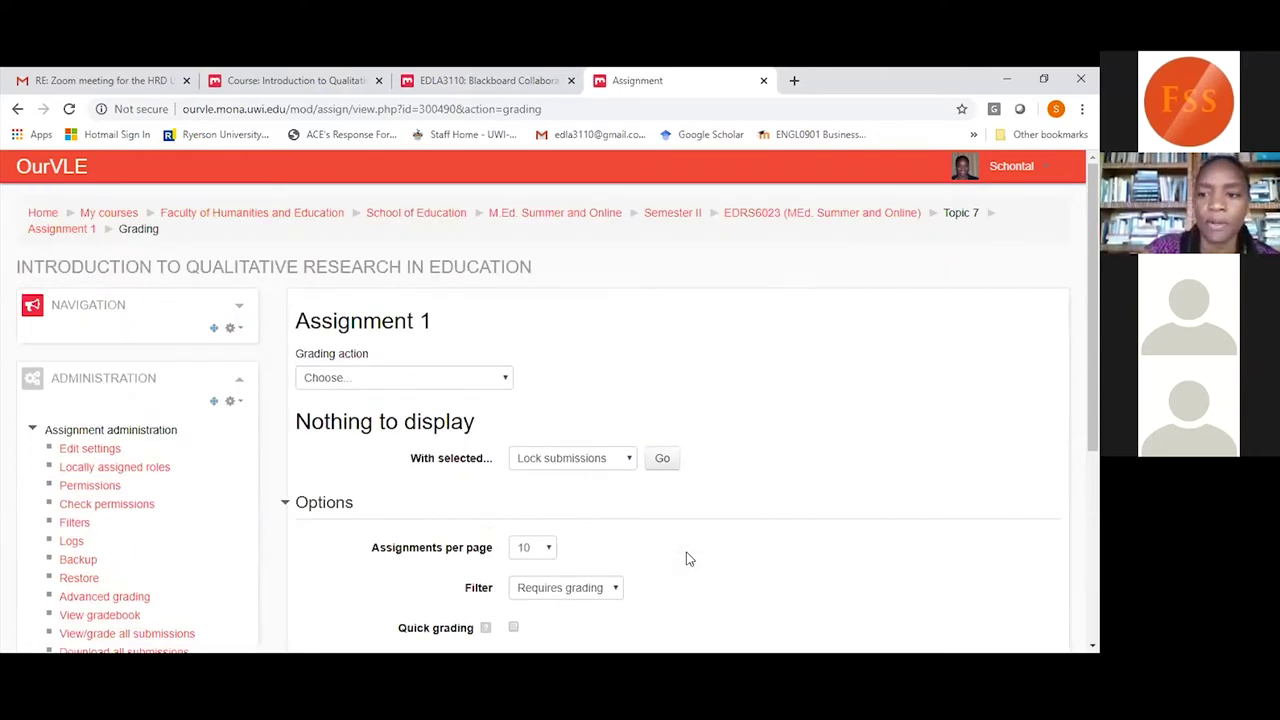
click(18, 109)
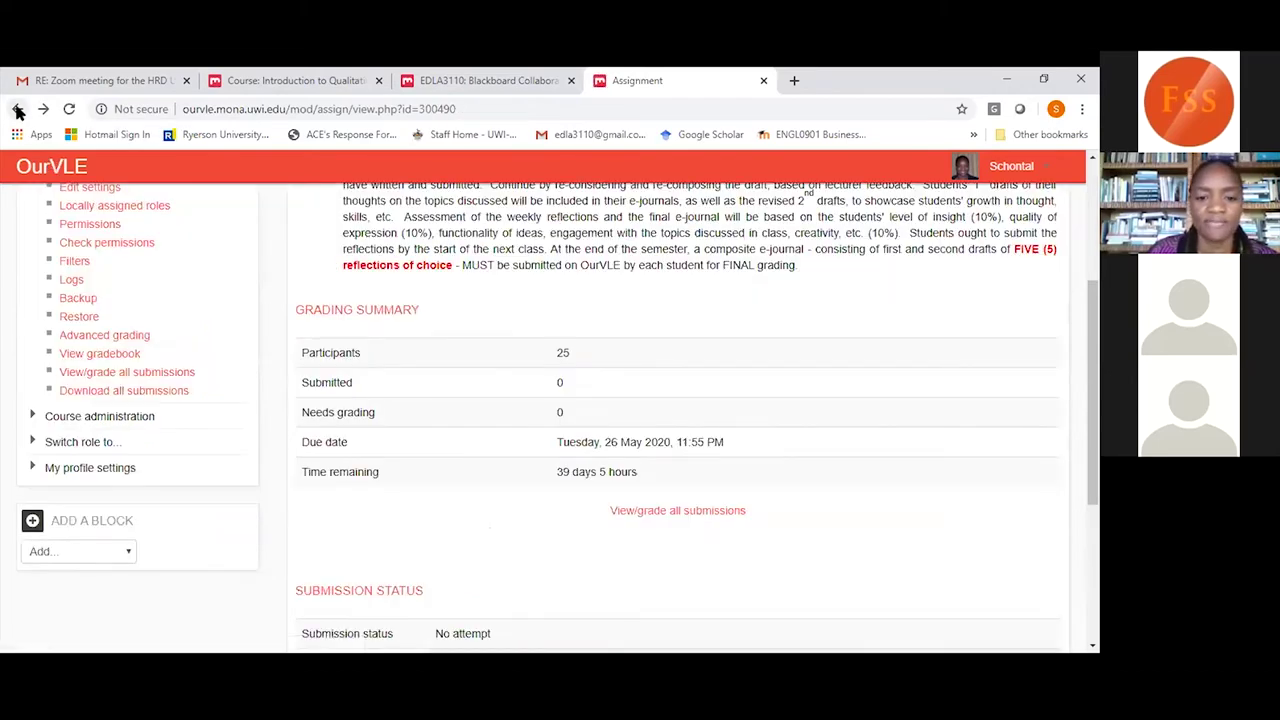
Return from Assignment 1 to the course page, open a blank browser tab, and look through the course's topics and resources.
click(18, 110)
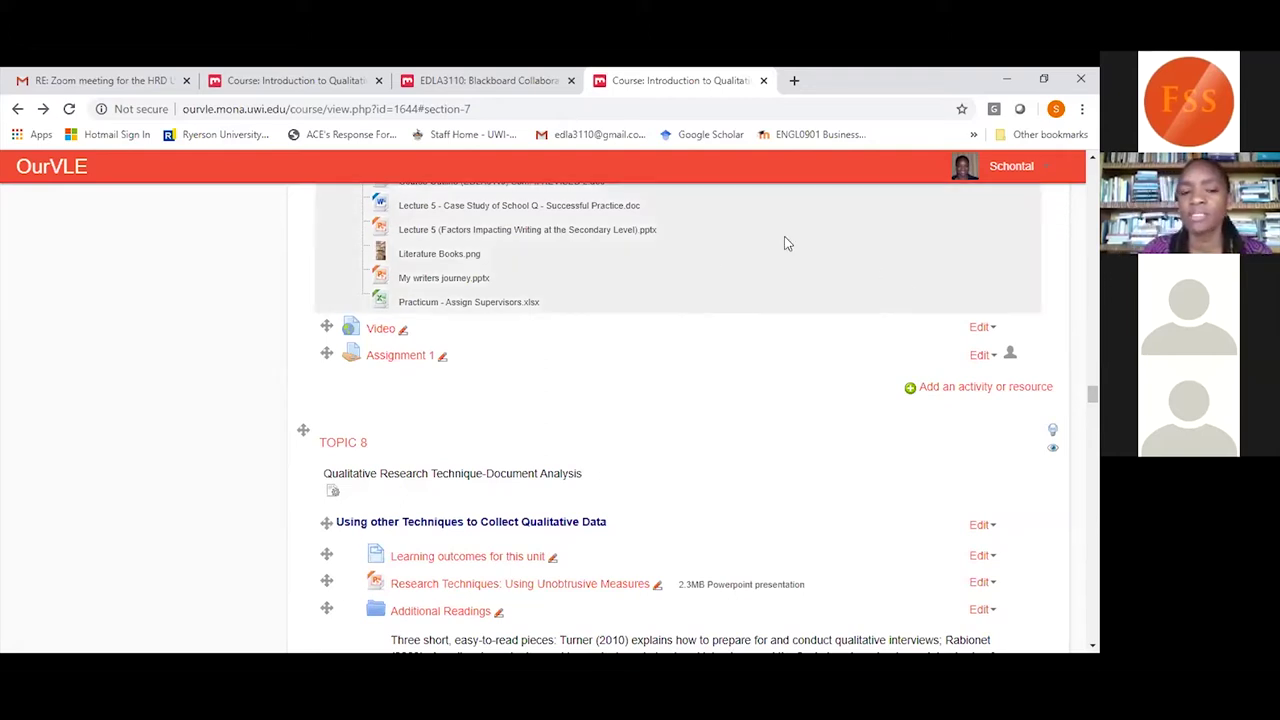
click(308, 83)
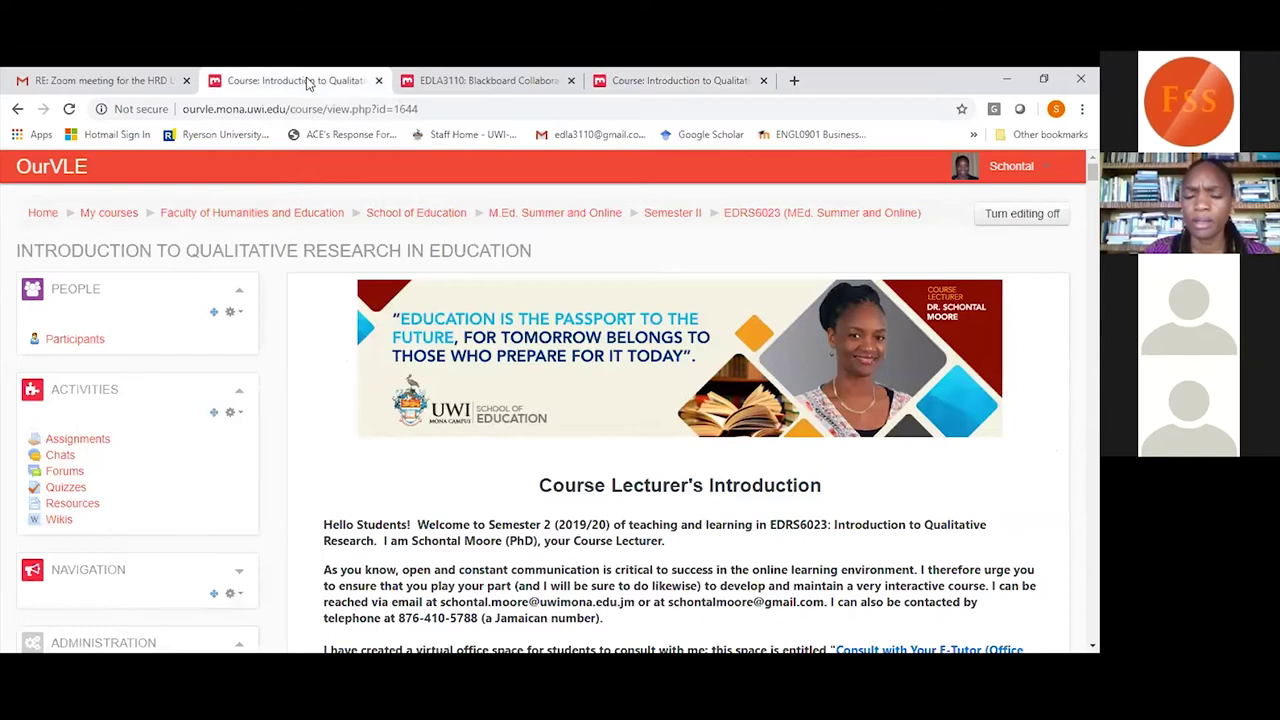
click(632, 84)
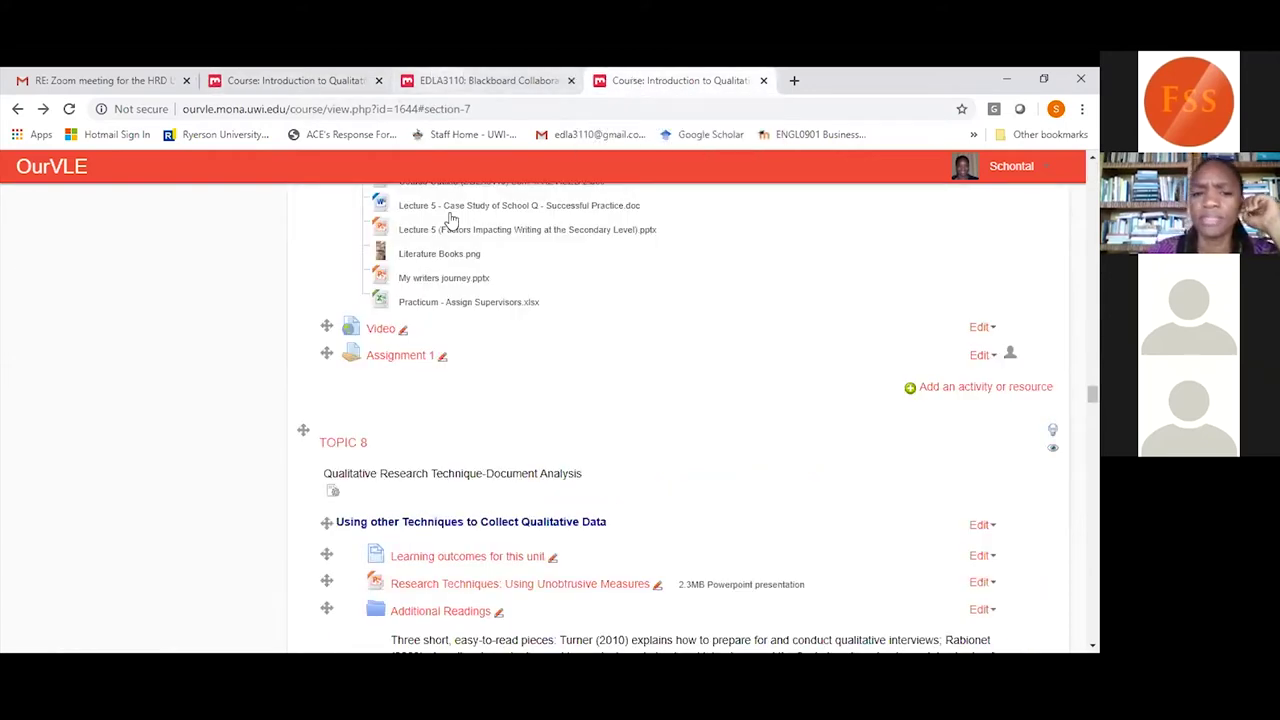
scroll(475, 321, up, 15)
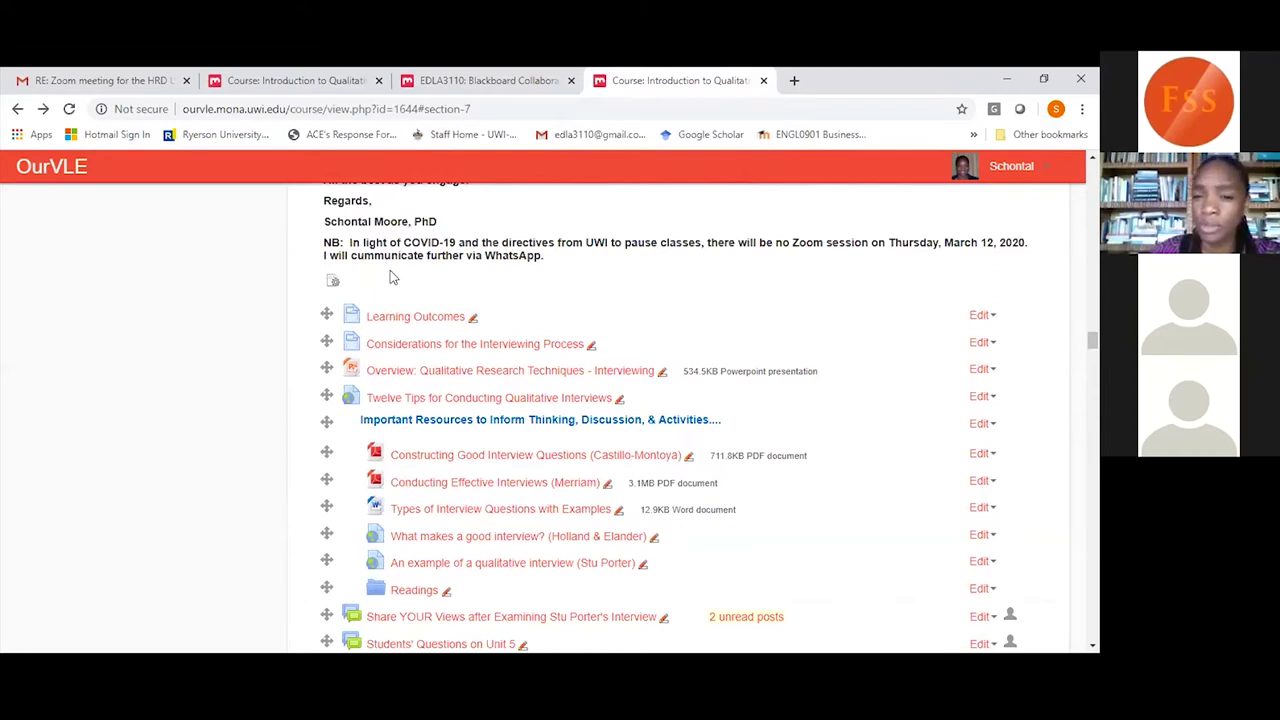
click(793, 80)
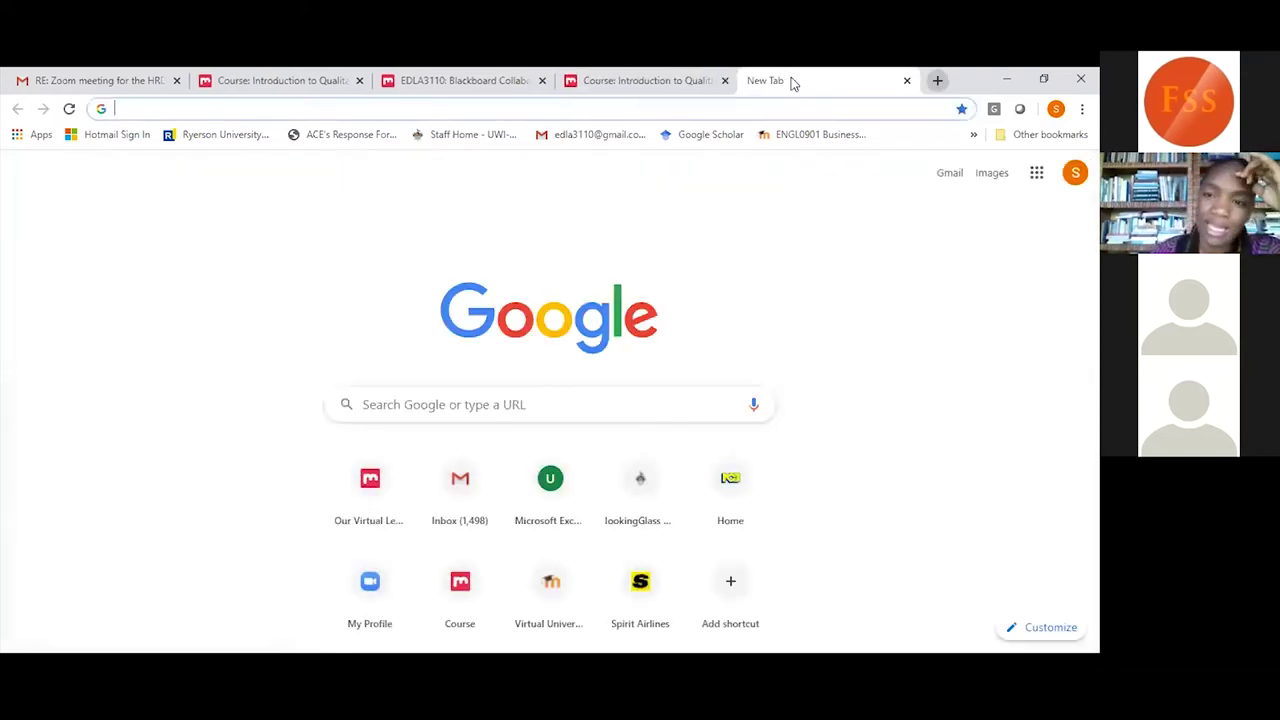
click(648, 82)
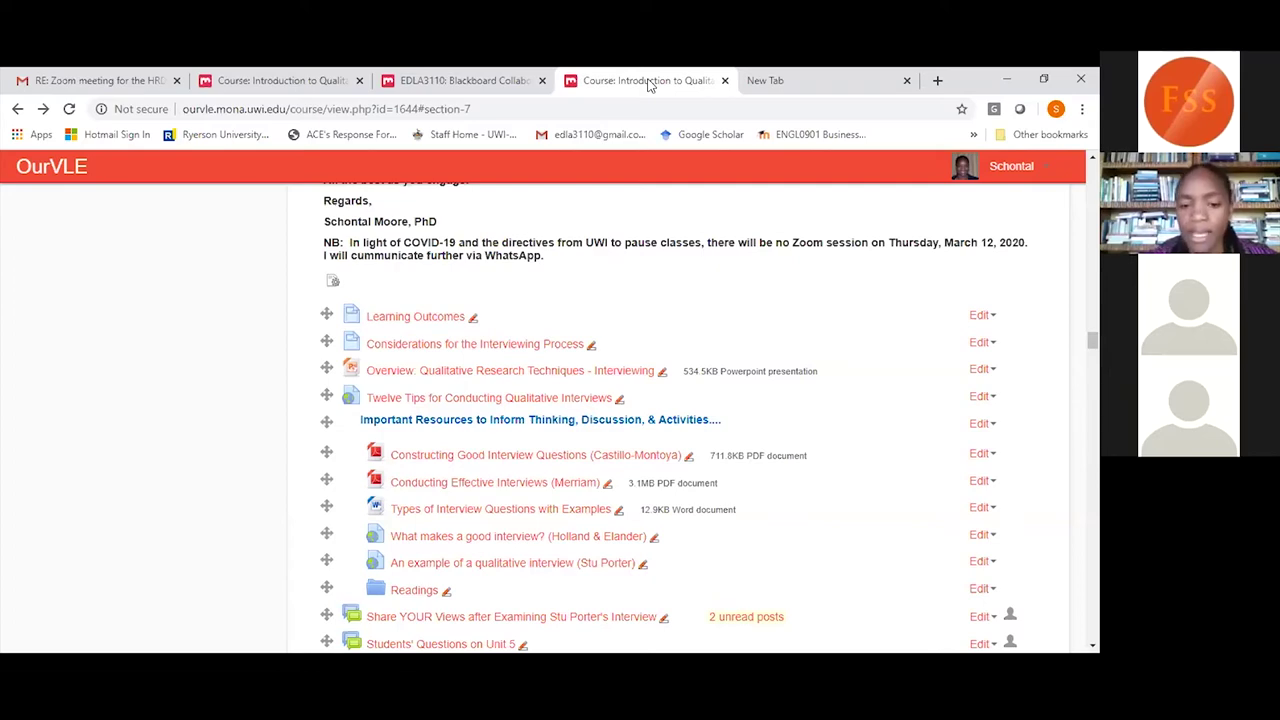
scroll(648, 85, down, 4)
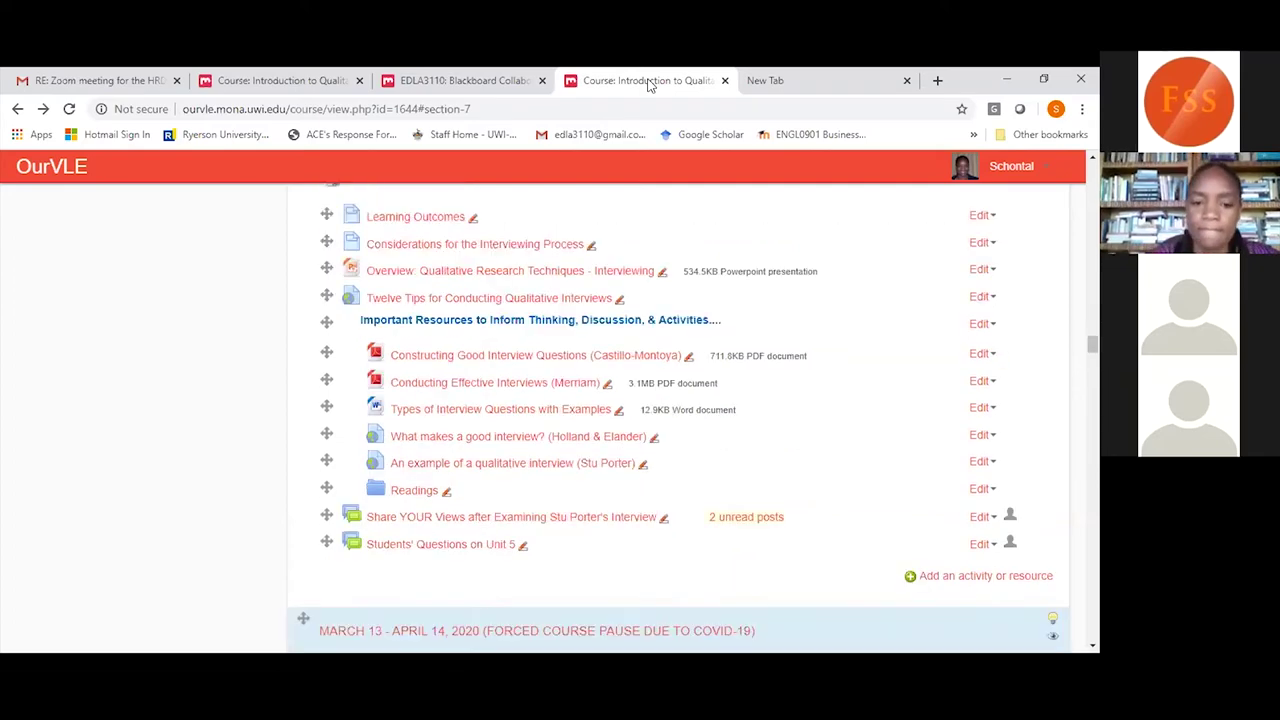
scroll(648, 85, up, 2)
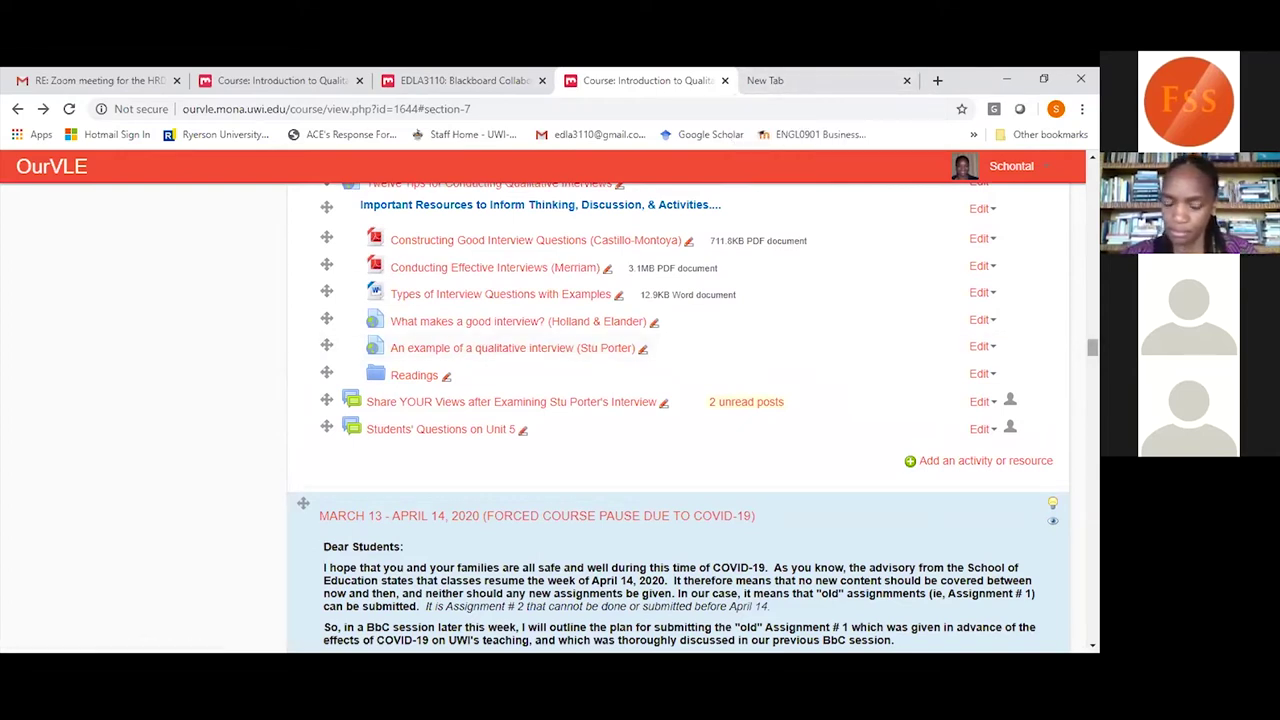
drag(1092, 347, 1092, 380)
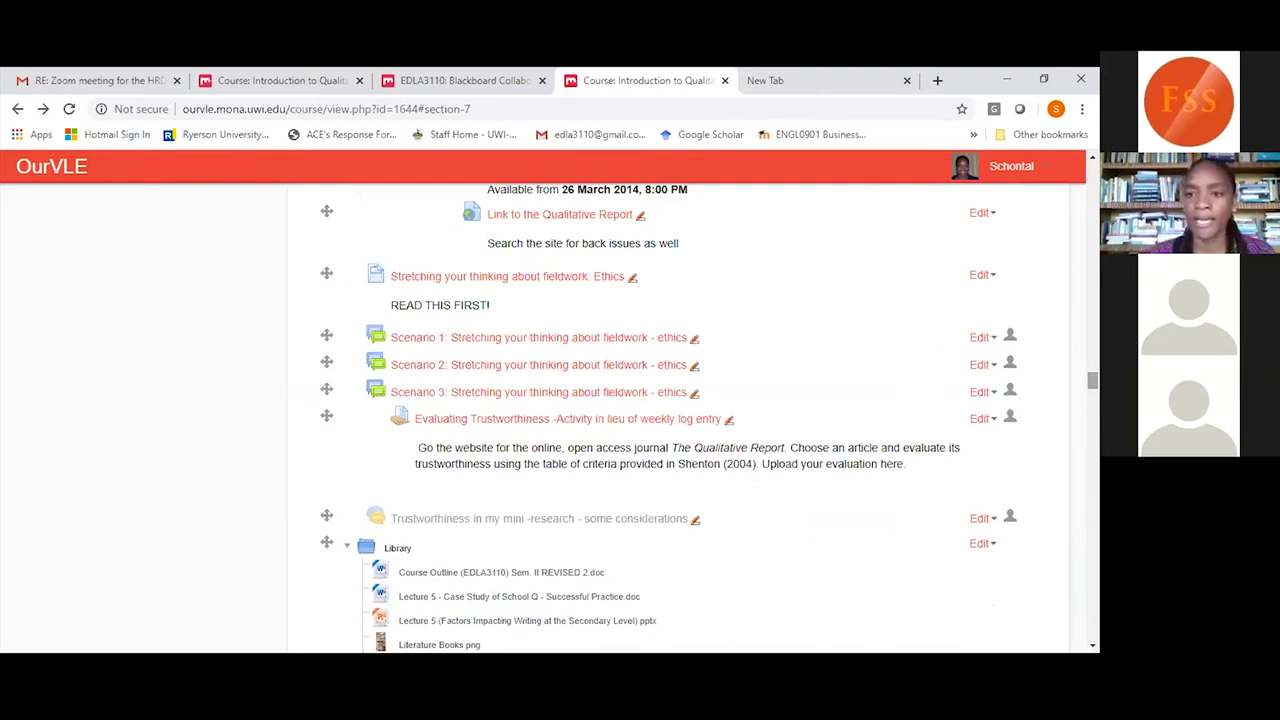
Open the UWI Open Campus lookingGlass portal in the new browser tab and sign in with the prefilled credentials.
click(859, 89)
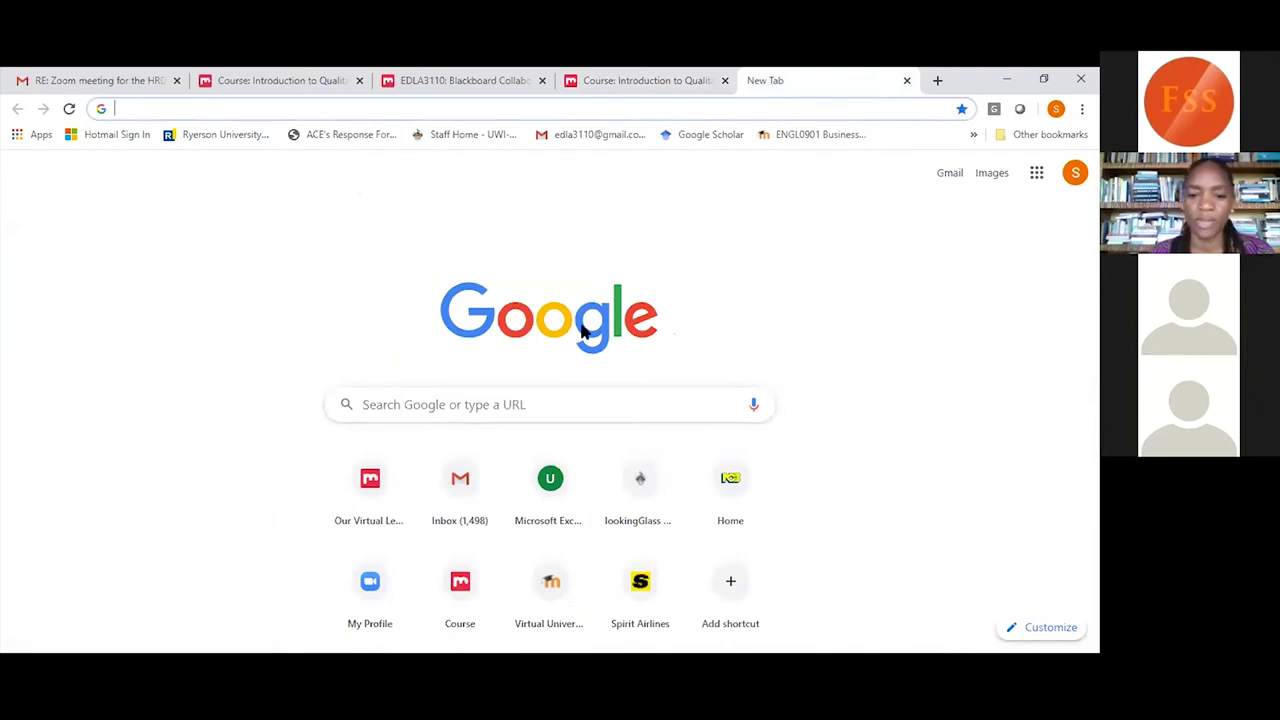
click(639, 482)
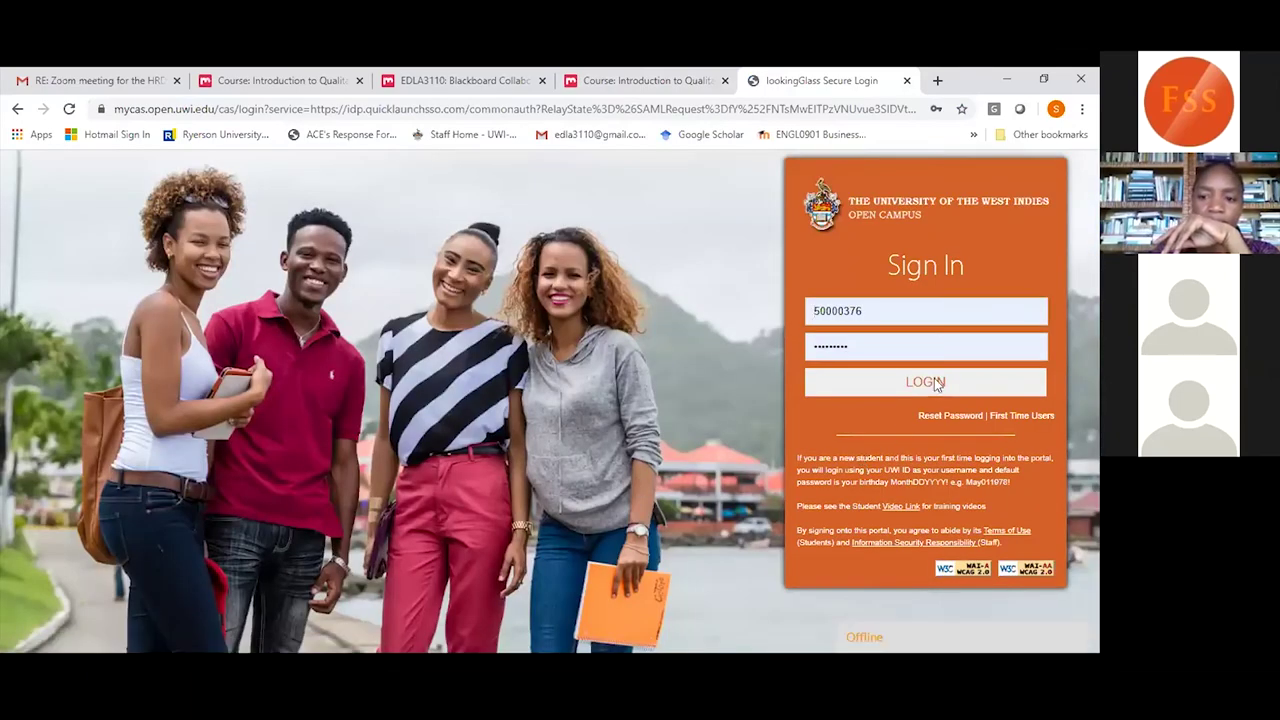
click(935, 382)
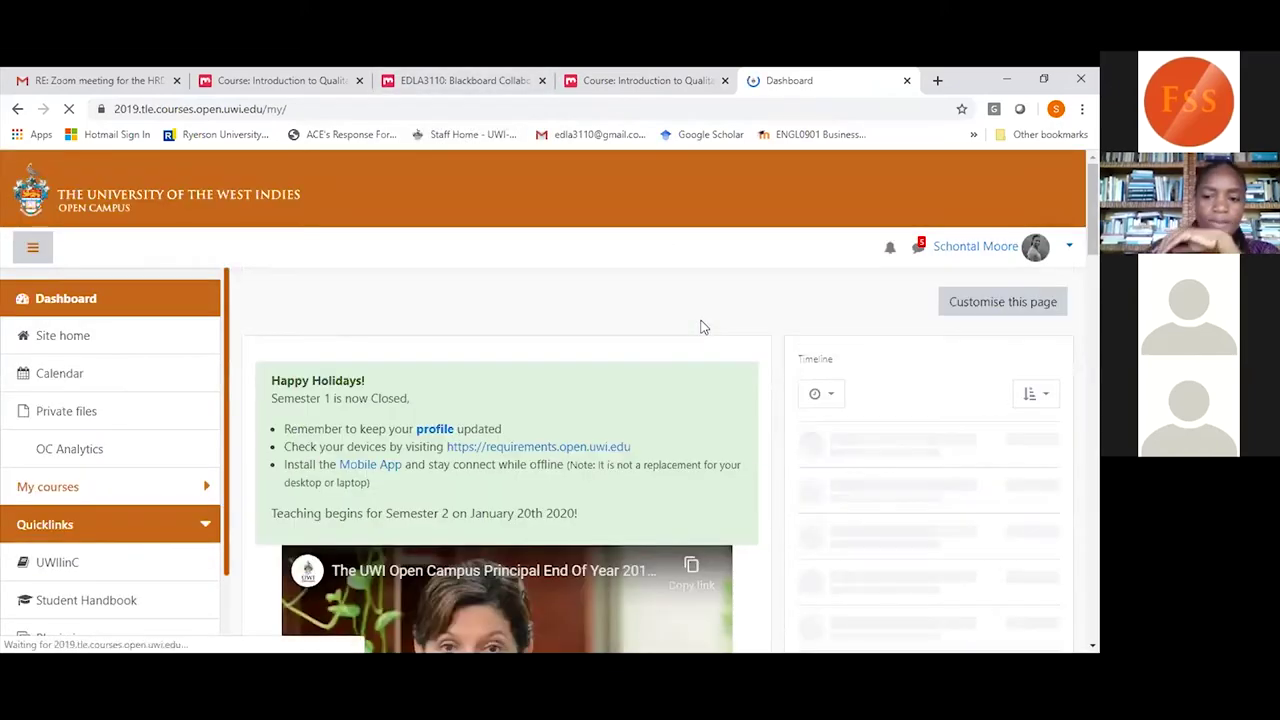
Find the Semester 2 19/20 course EDLA3106 among the dashboard's recently accessed courses and open it.
scroll(703, 327, down, 2)
scroll(703, 327, down, 5)
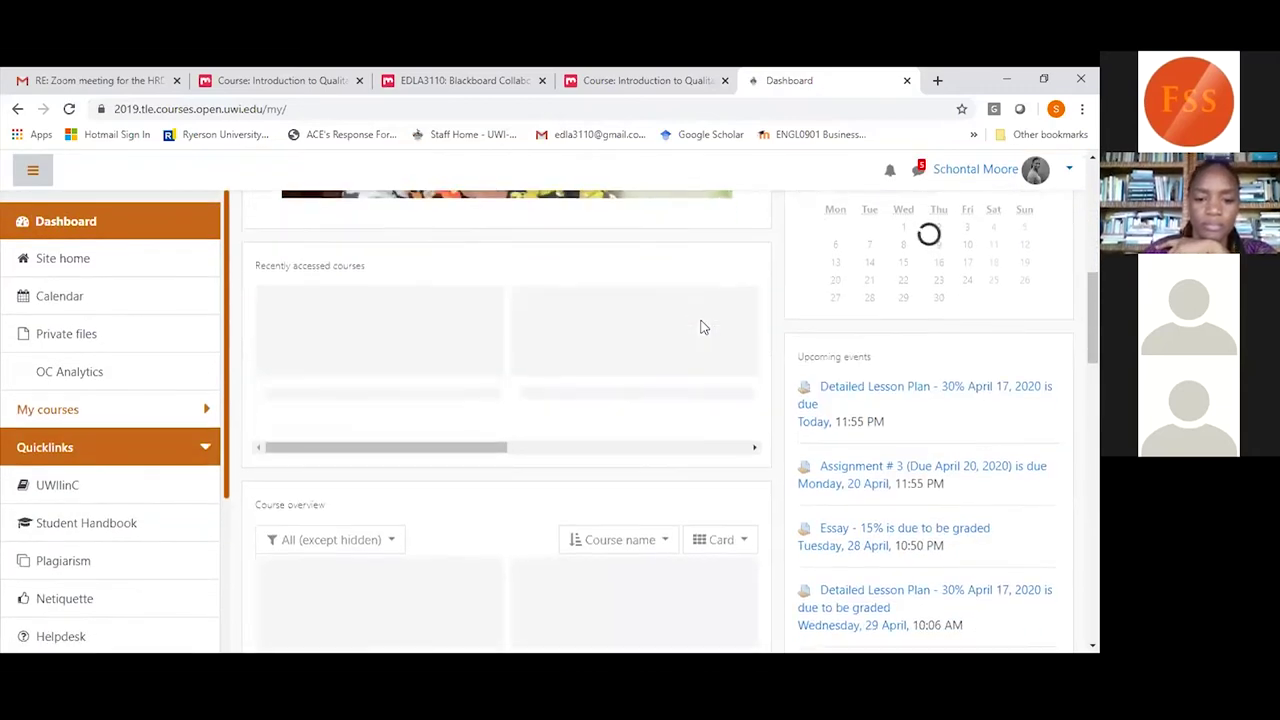
scroll(703, 327, up, 1)
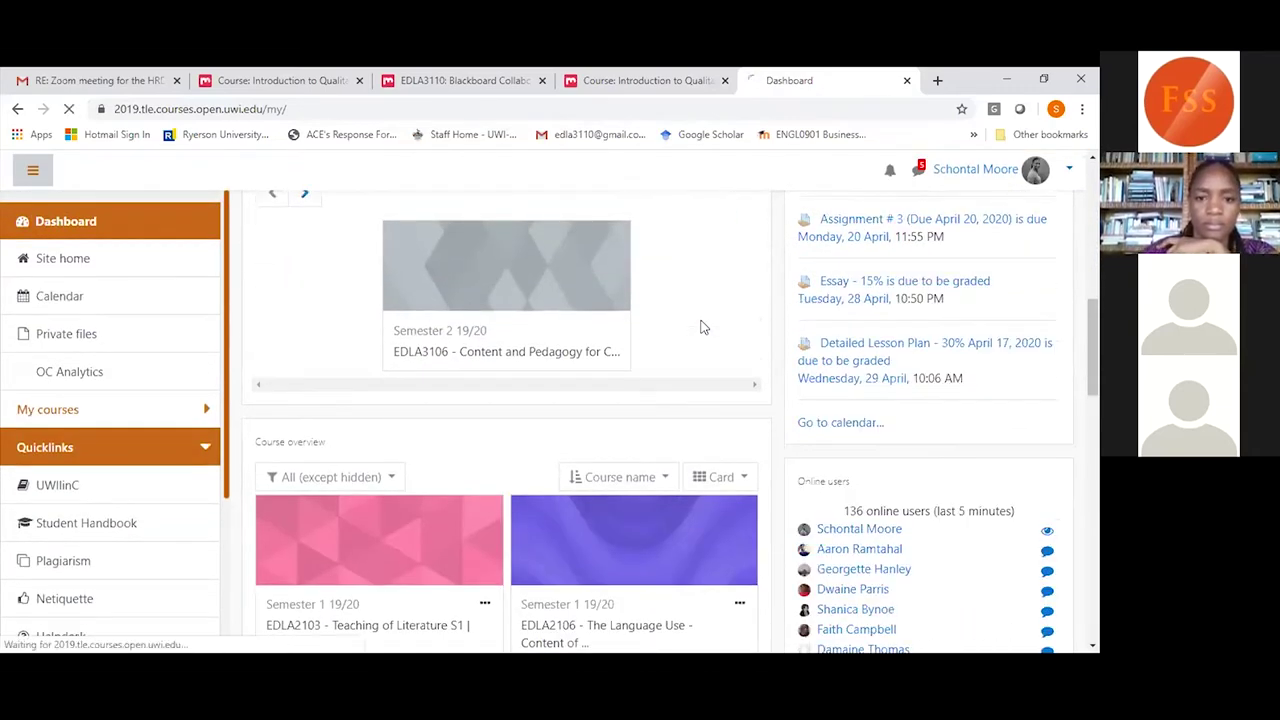
click(703, 327)
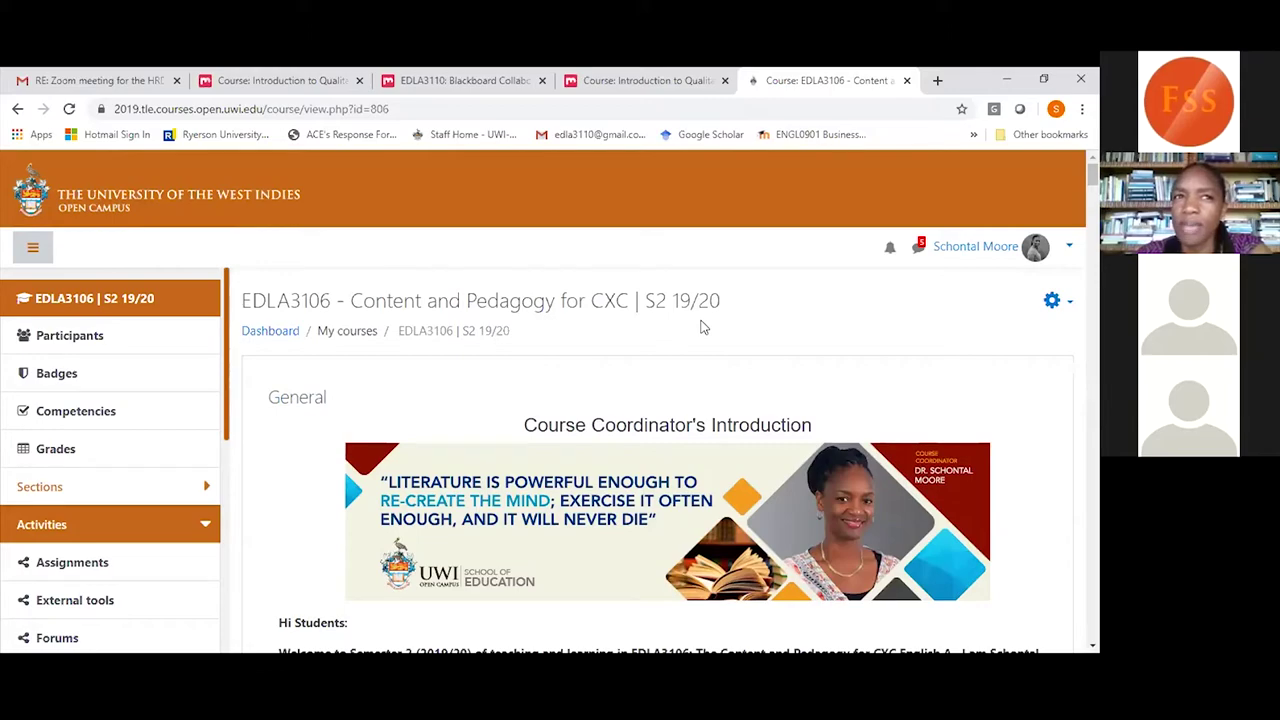
Look through the EDLA3106 introduction, forums and Unit 0 sections, and open the course's list of assignments.
scroll(703, 327, down, 10)
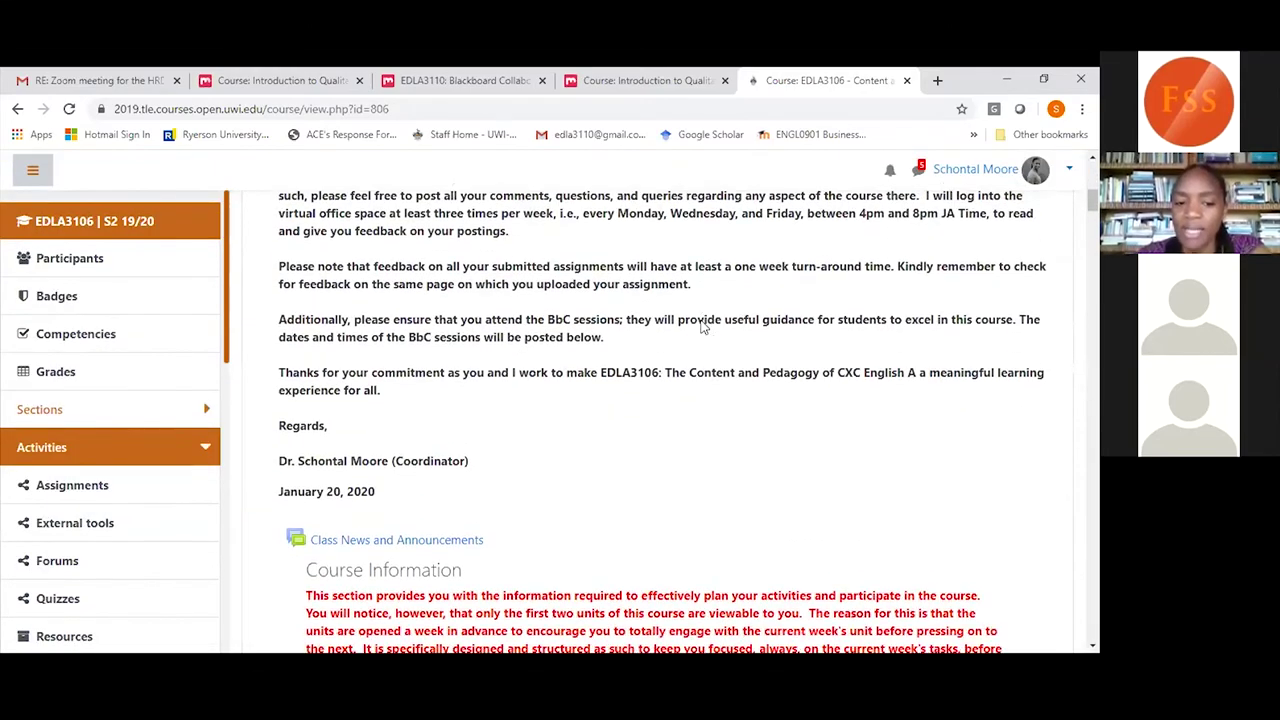
scroll(703, 327, down, 5)
scroll(703, 327, down, 1)
scroll(703, 327, down, 3)
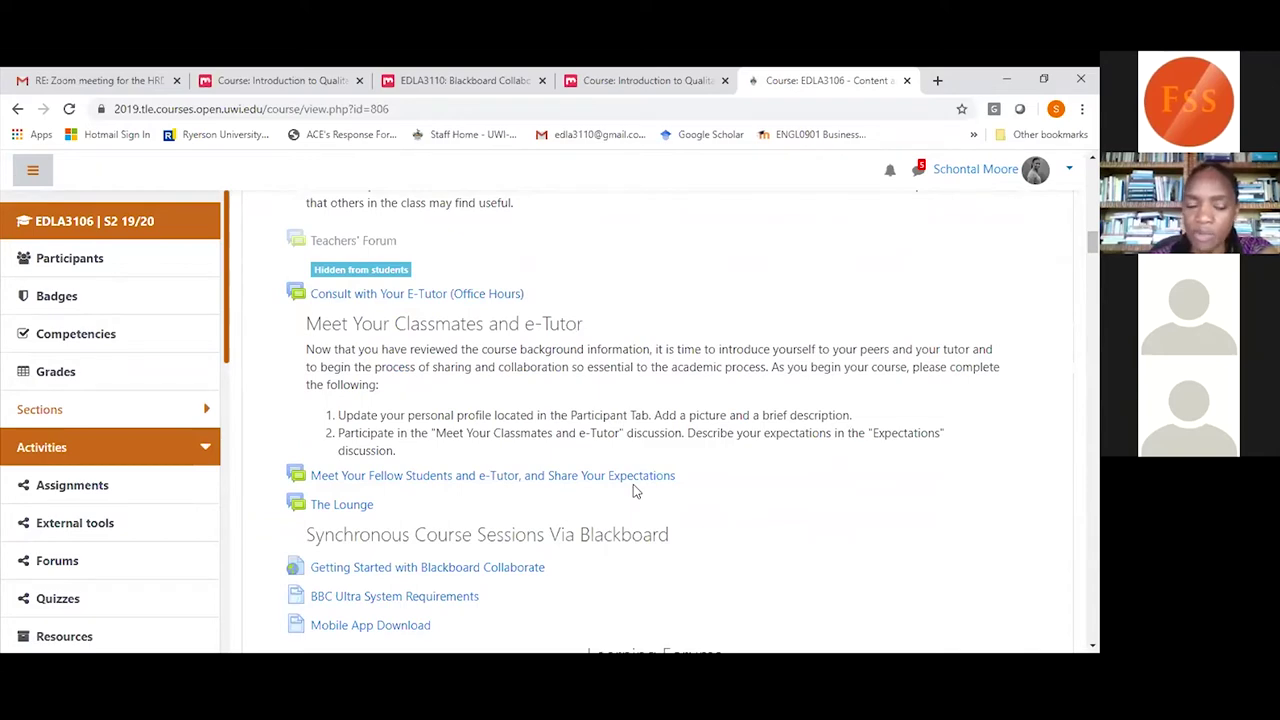
scroll(633, 484, down, 4)
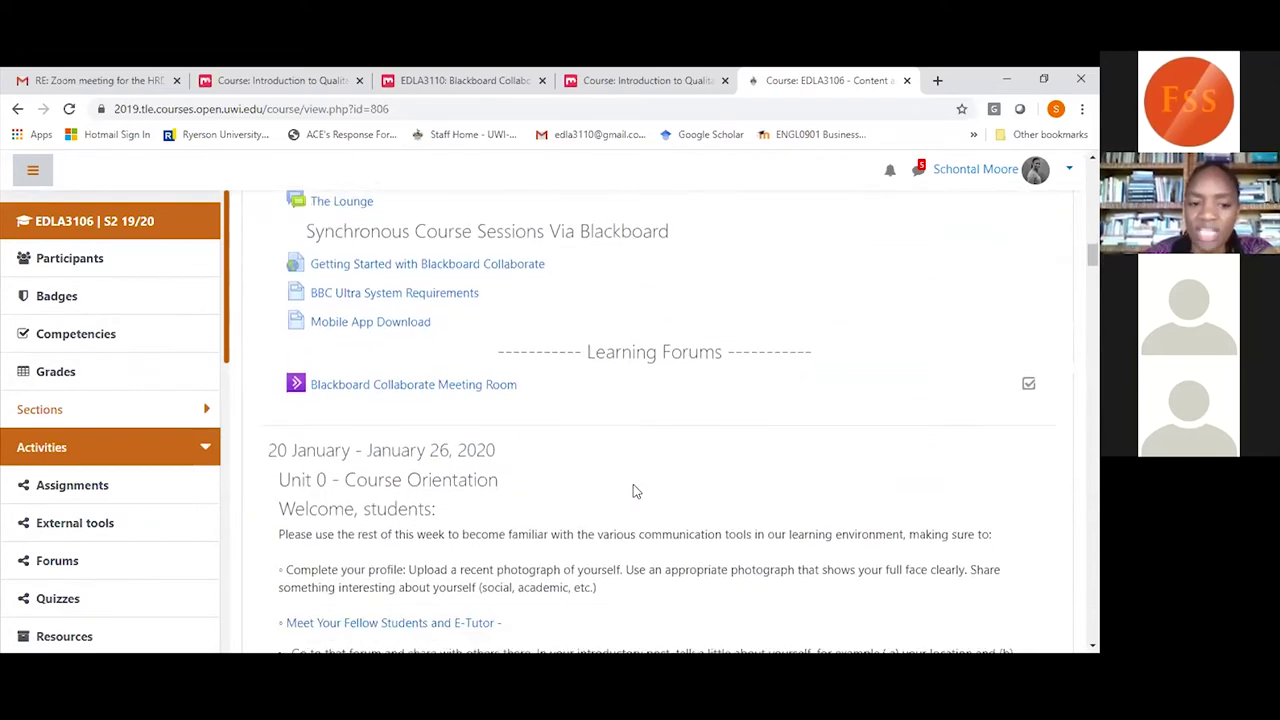
scroll(633, 484, down, 1)
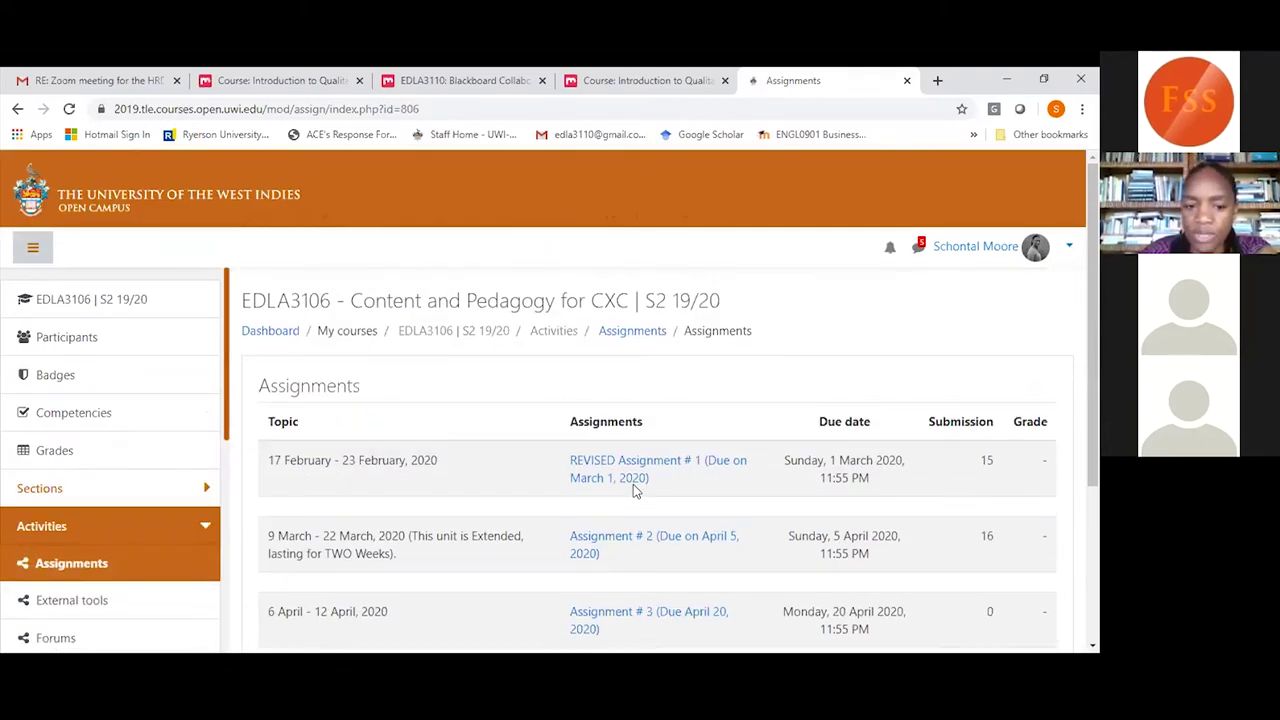
Open REVISED Assignment # 1 (Due on March 1, 2020) and review its instructions and grading summary.
click(633, 484)
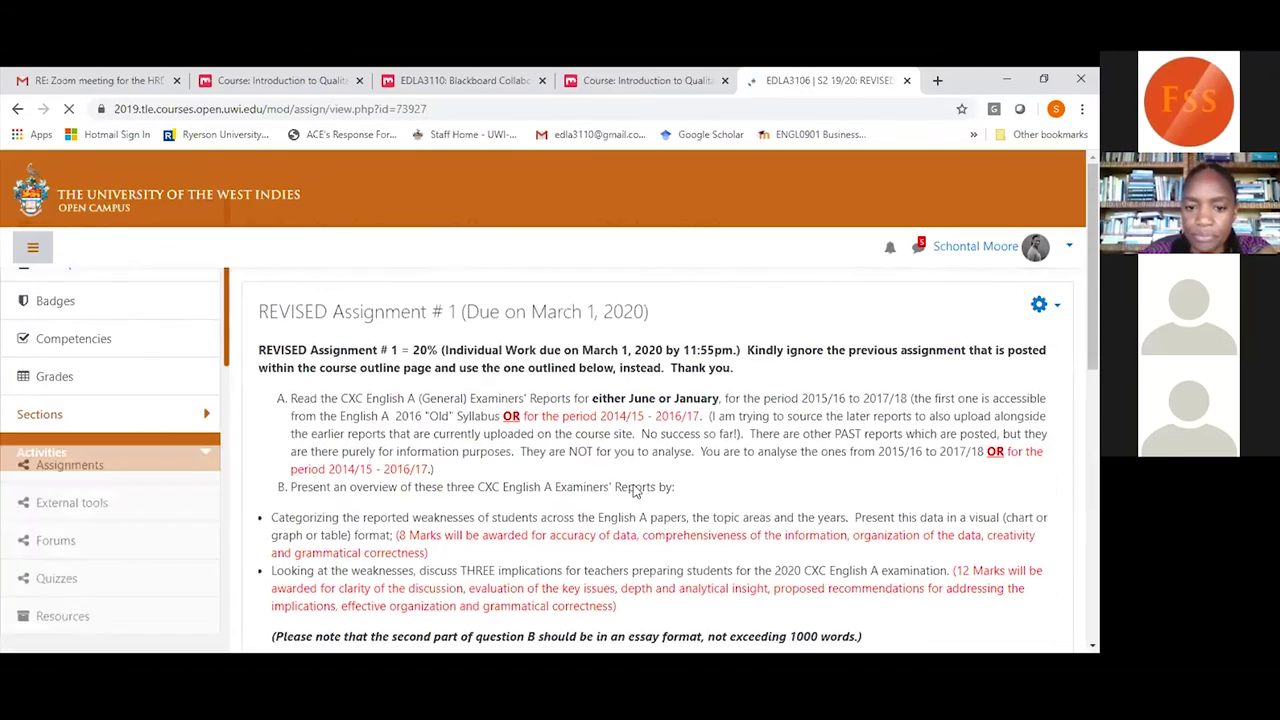
scroll(633, 489, down, 5)
scroll(633, 486, down, 2)
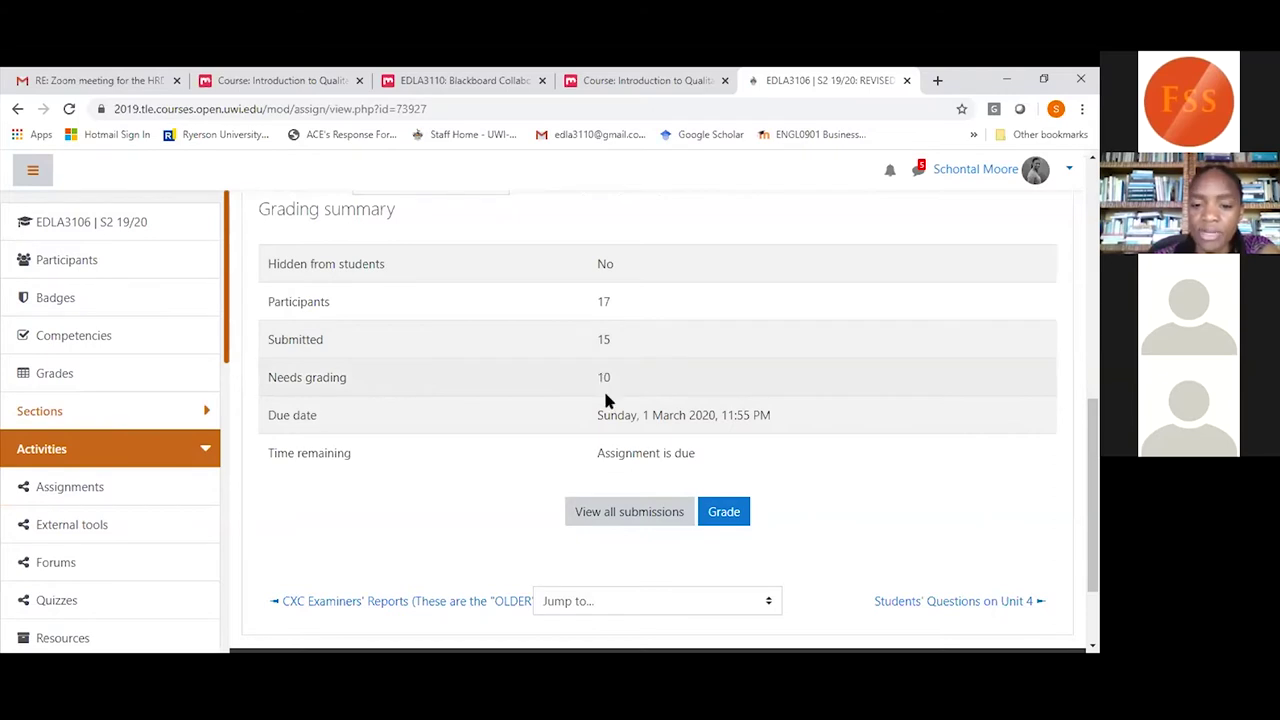
Open the grader for individual submissions, step between students to view a submitted file, and return to the assignment page.
click(718, 516)
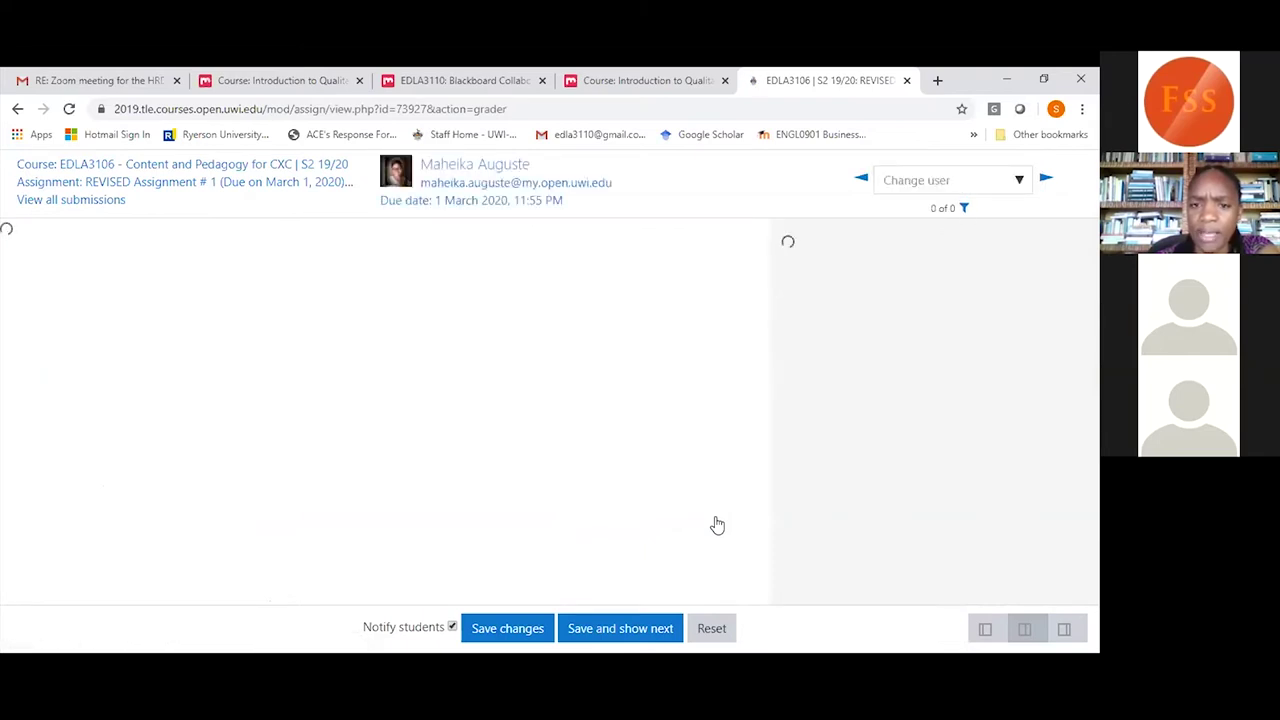
click(1045, 178)
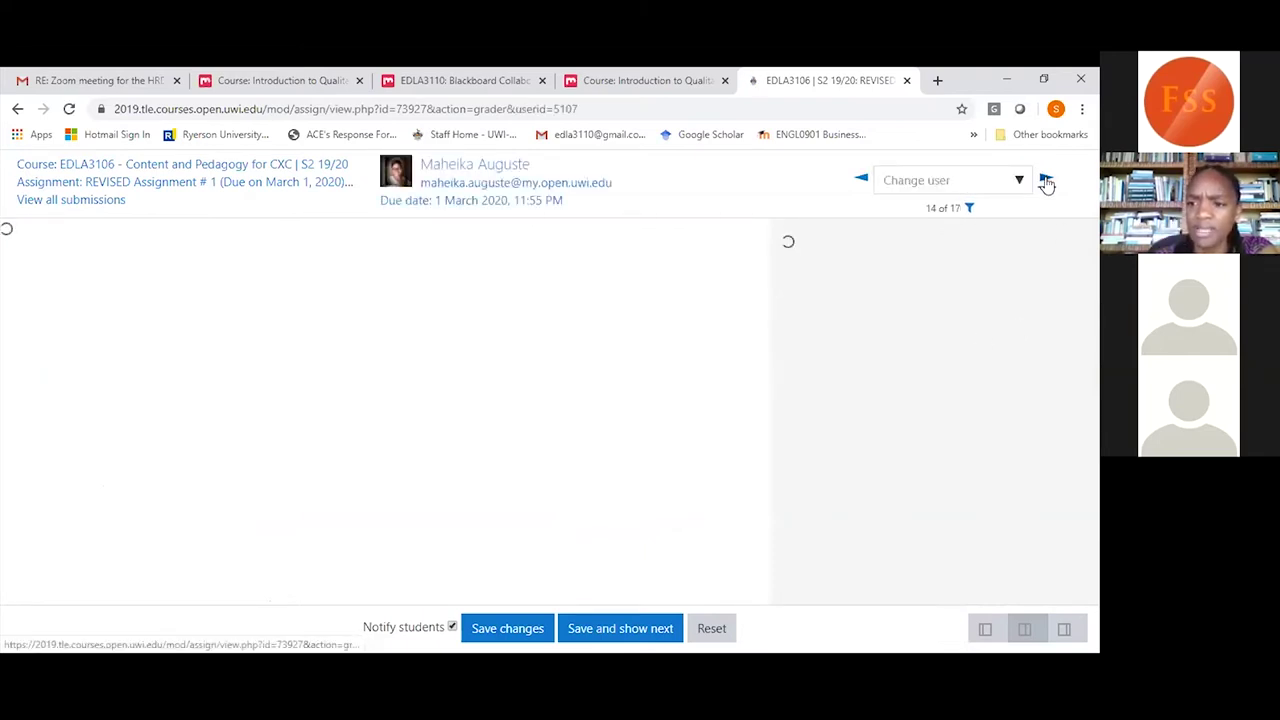
click(860, 180)
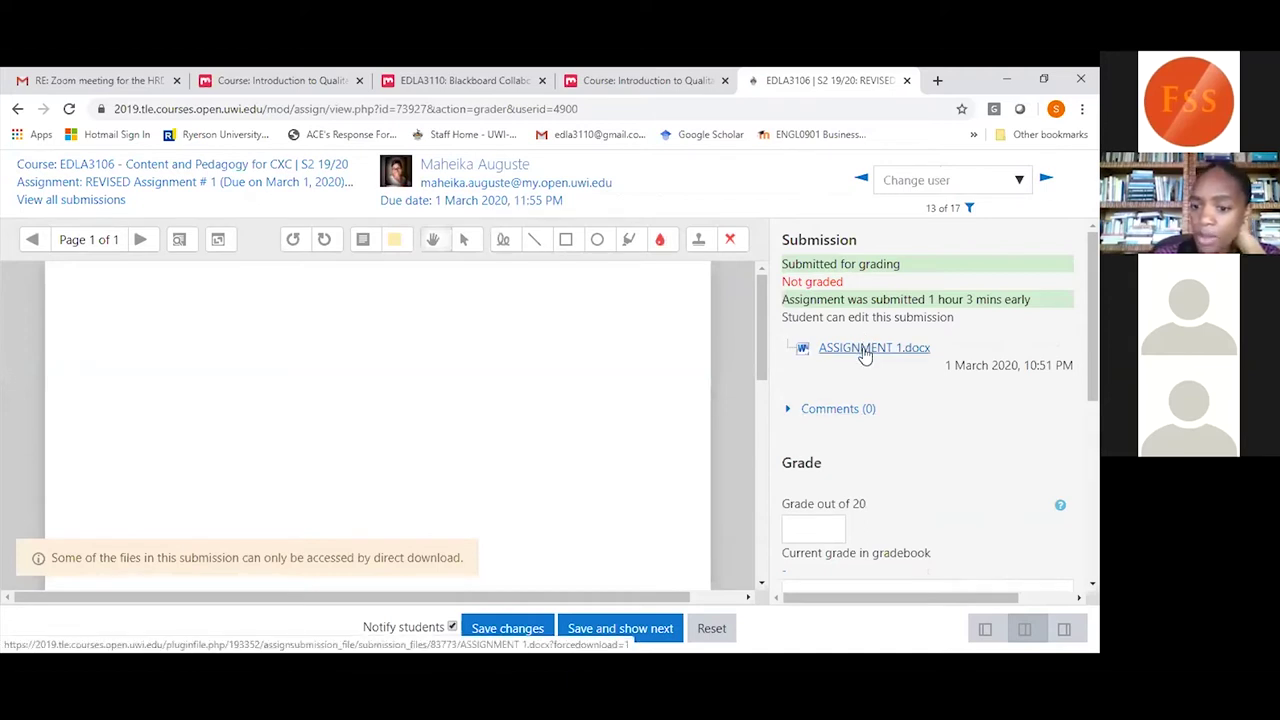
click(19, 108)
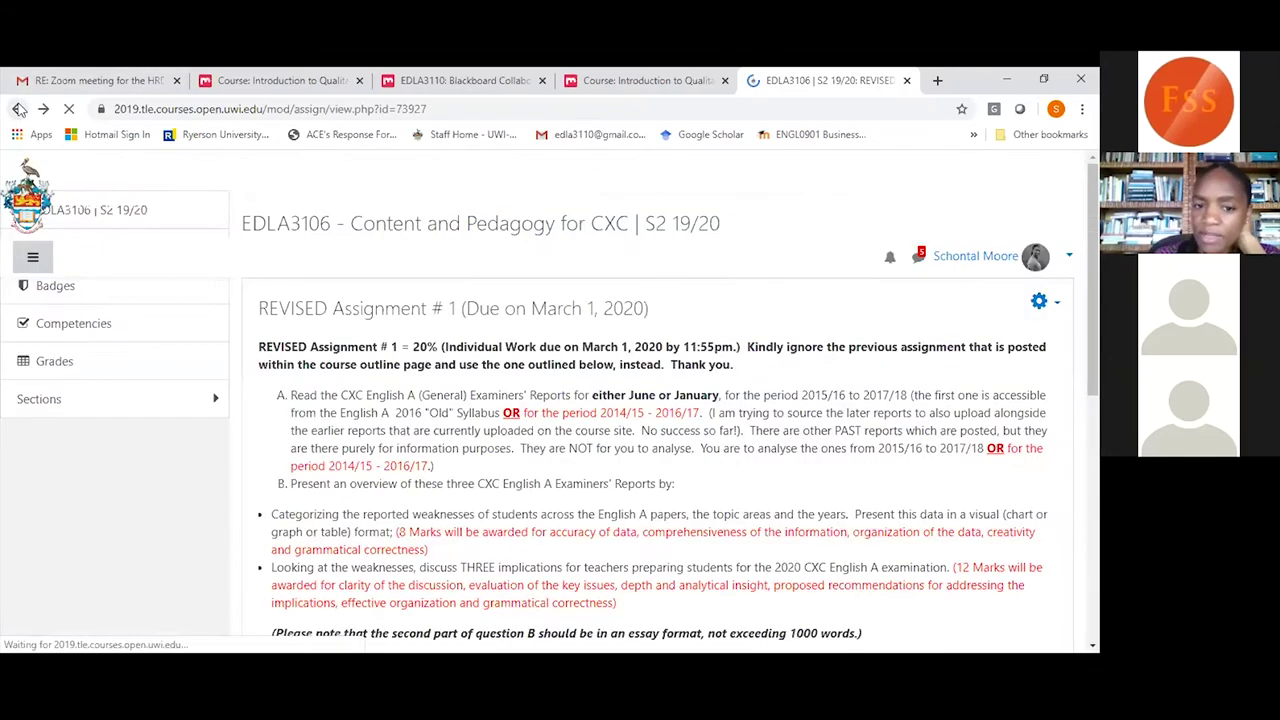
Review the assignment's instructions and grading summary again, and open the page listing all submissions.
scroll(270, 320, up, 4)
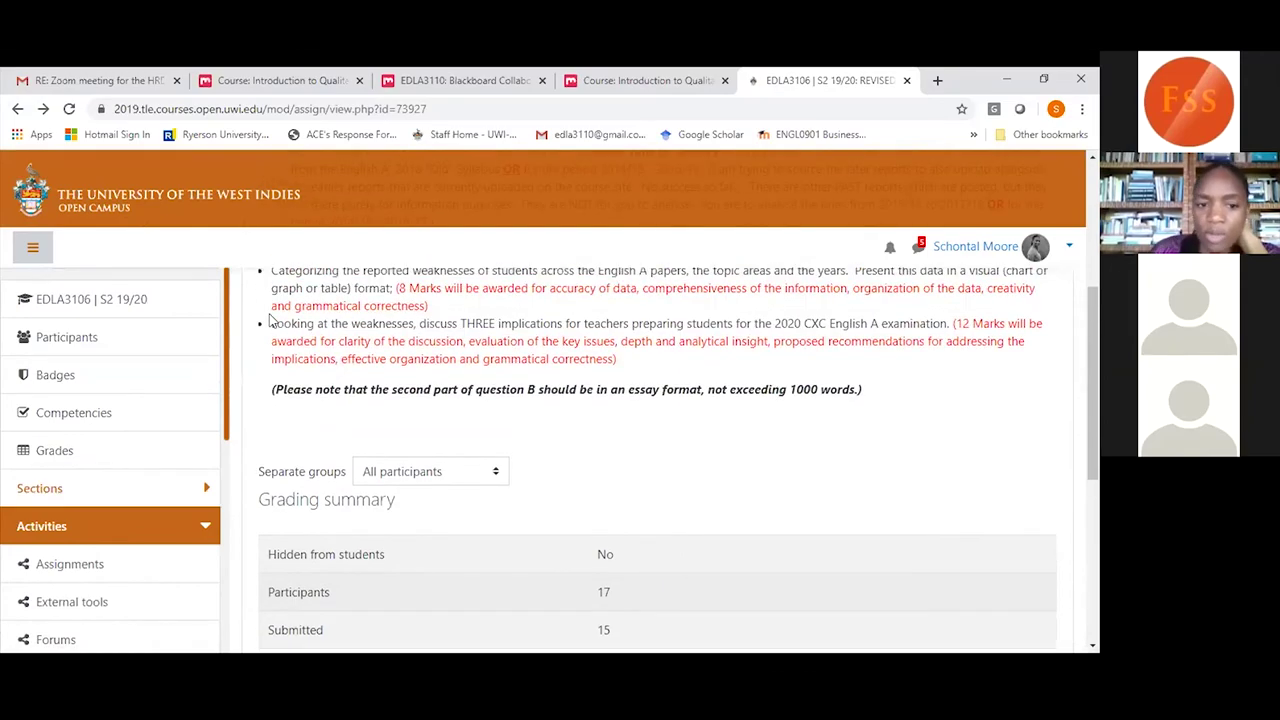
scroll(270, 320, up, 3)
scroll(270, 320, down, 6)
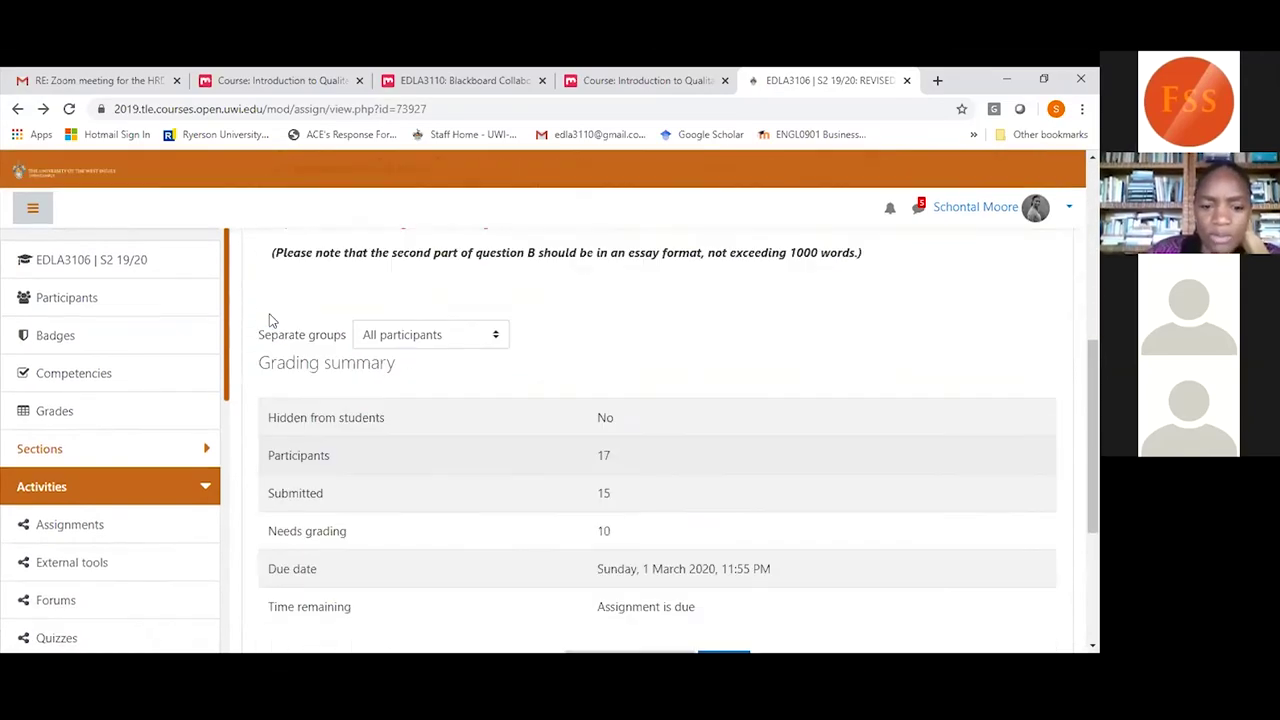
scroll(269, 320, up, 1)
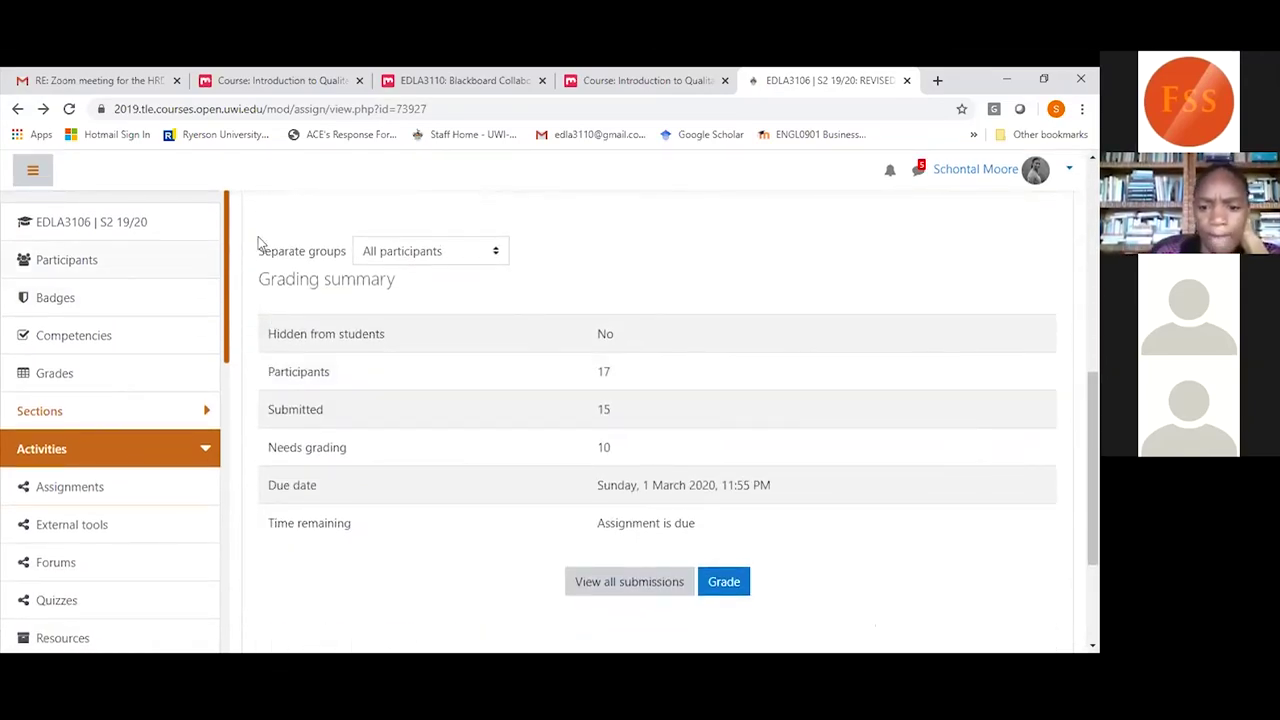
click(618, 588)
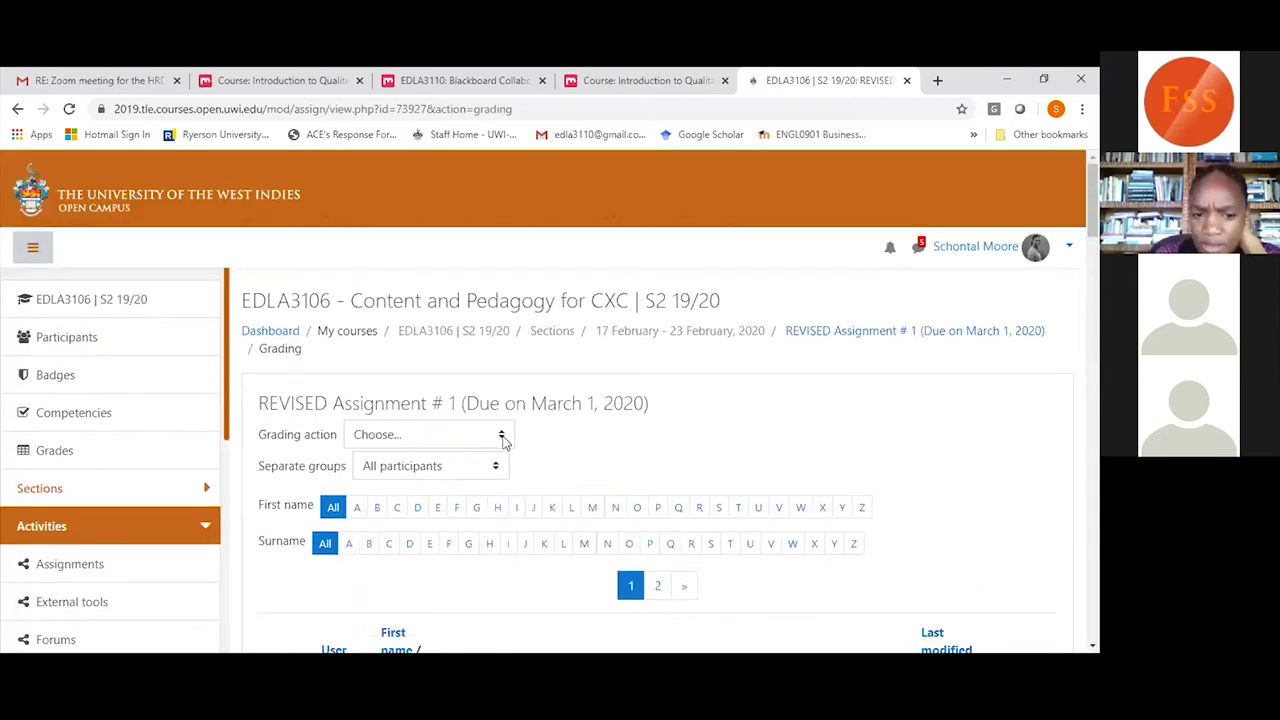
Download all submissions for REVISED Assignment # 1, saving the zipped folder under its proposed name in MAT f2f Office.
click(503, 440)
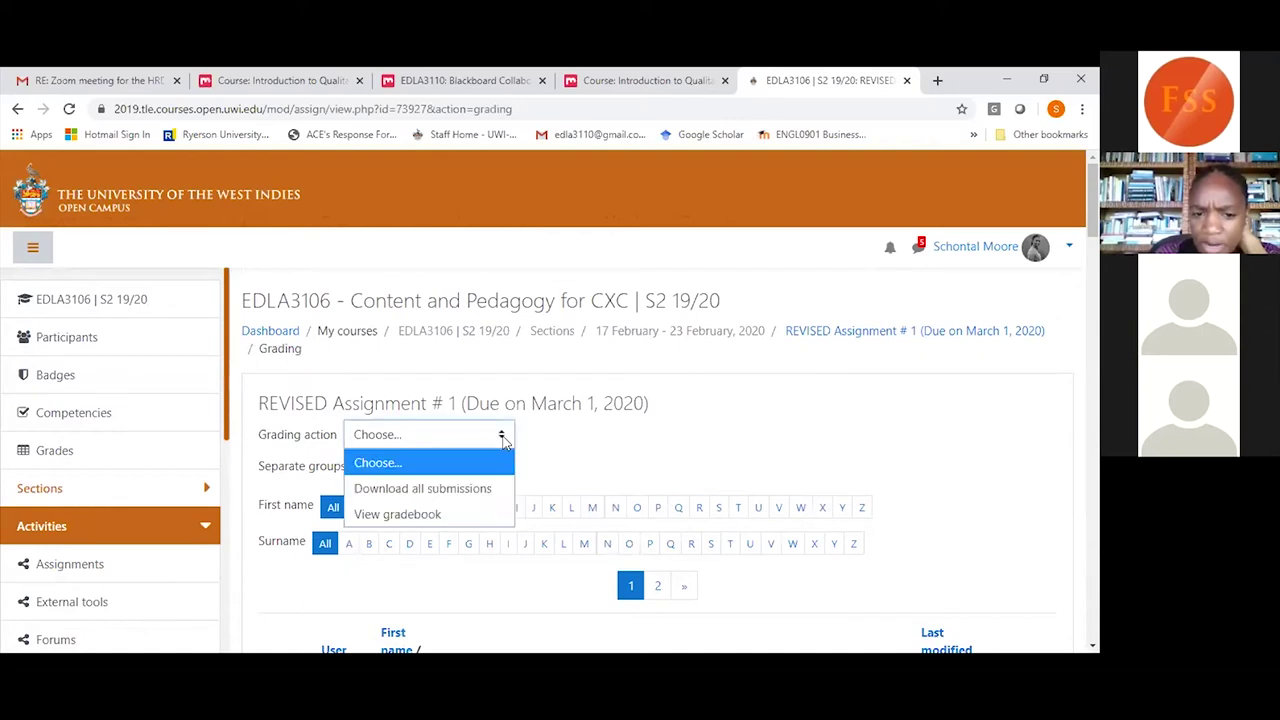
click(470, 490)
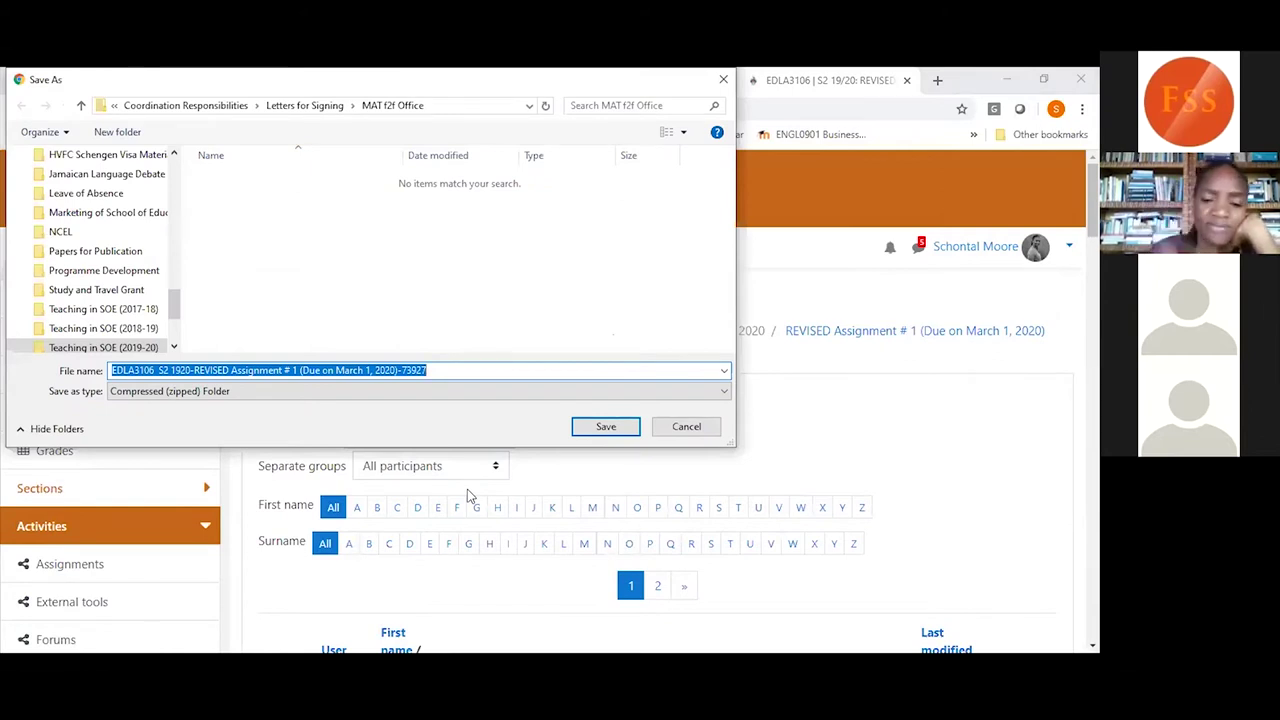
click(606, 427)
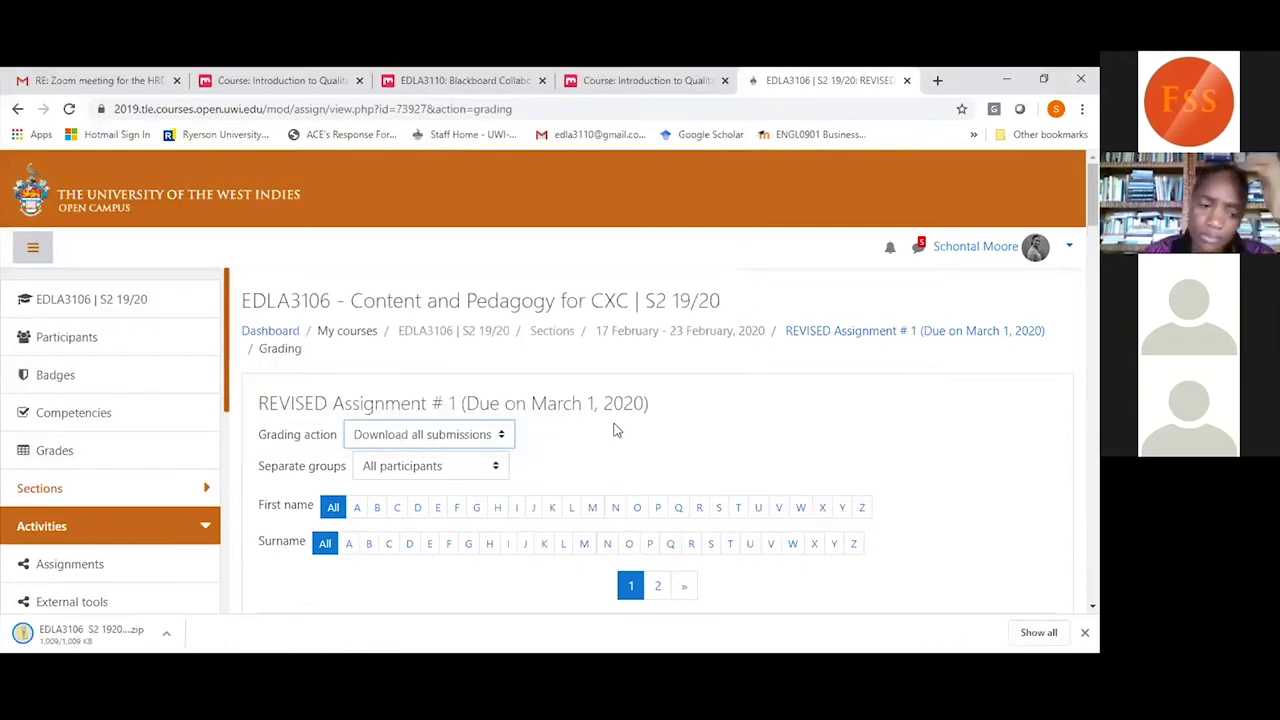
Look through the table of submissions and open the grader for the ungraded submission that is 19 hours late.
scroll(616, 430, down, 2)
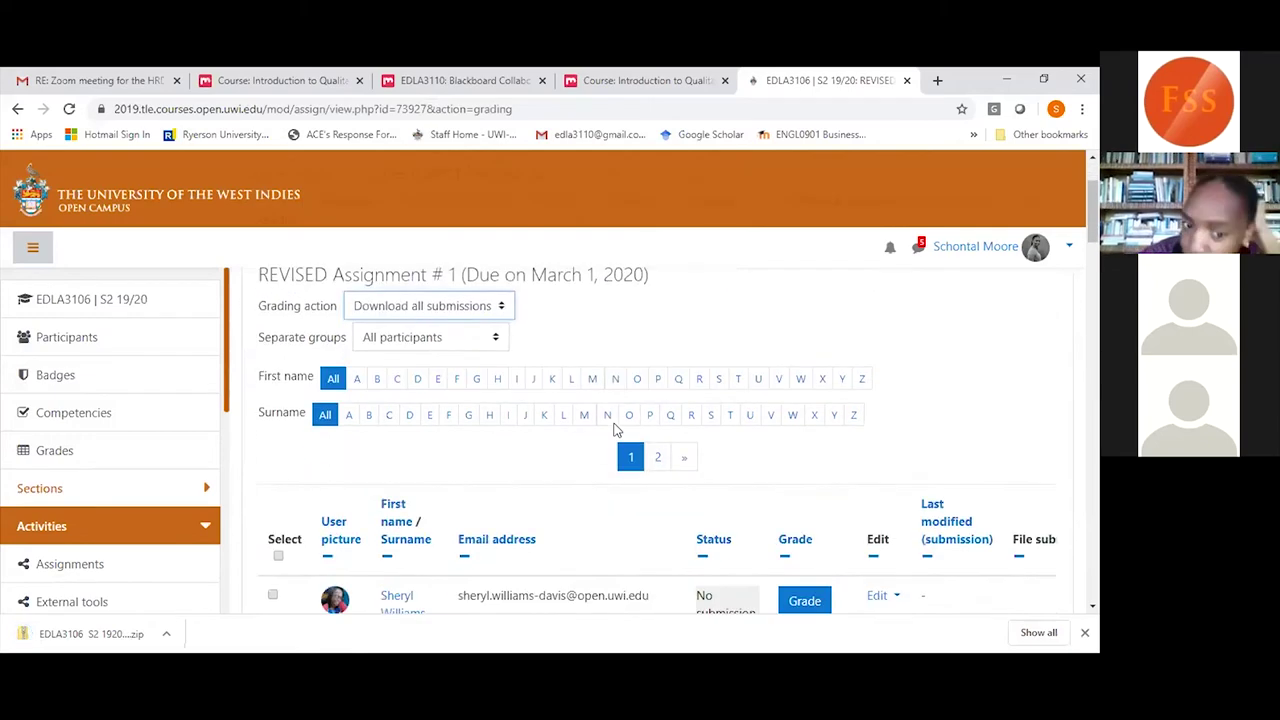
scroll(616, 430, down, 3)
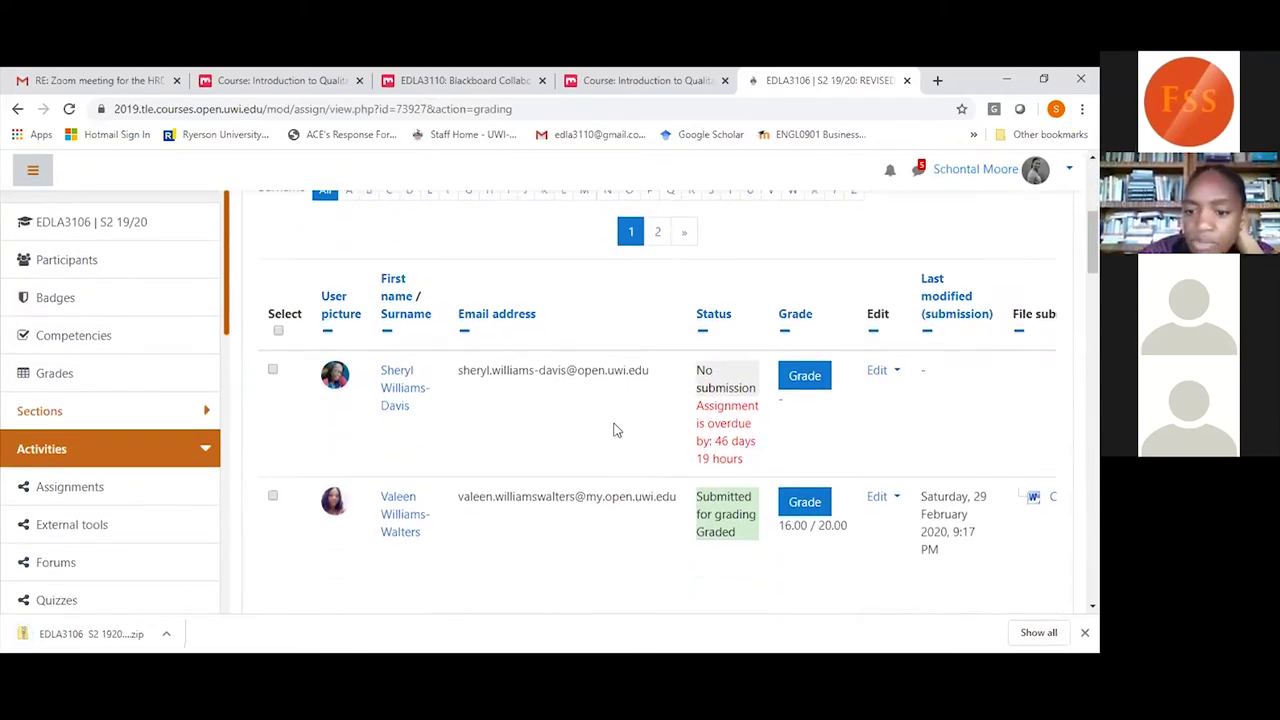
scroll(616, 430, down, 5)
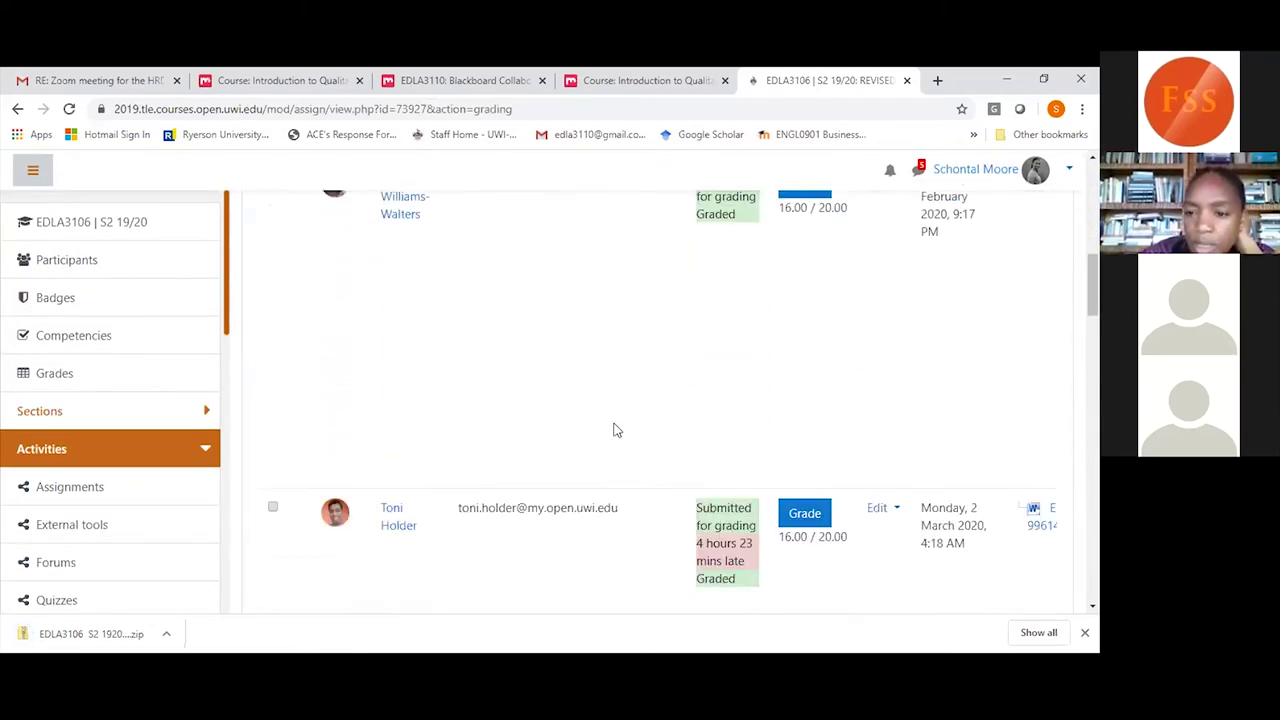
scroll(616, 430, down, 8)
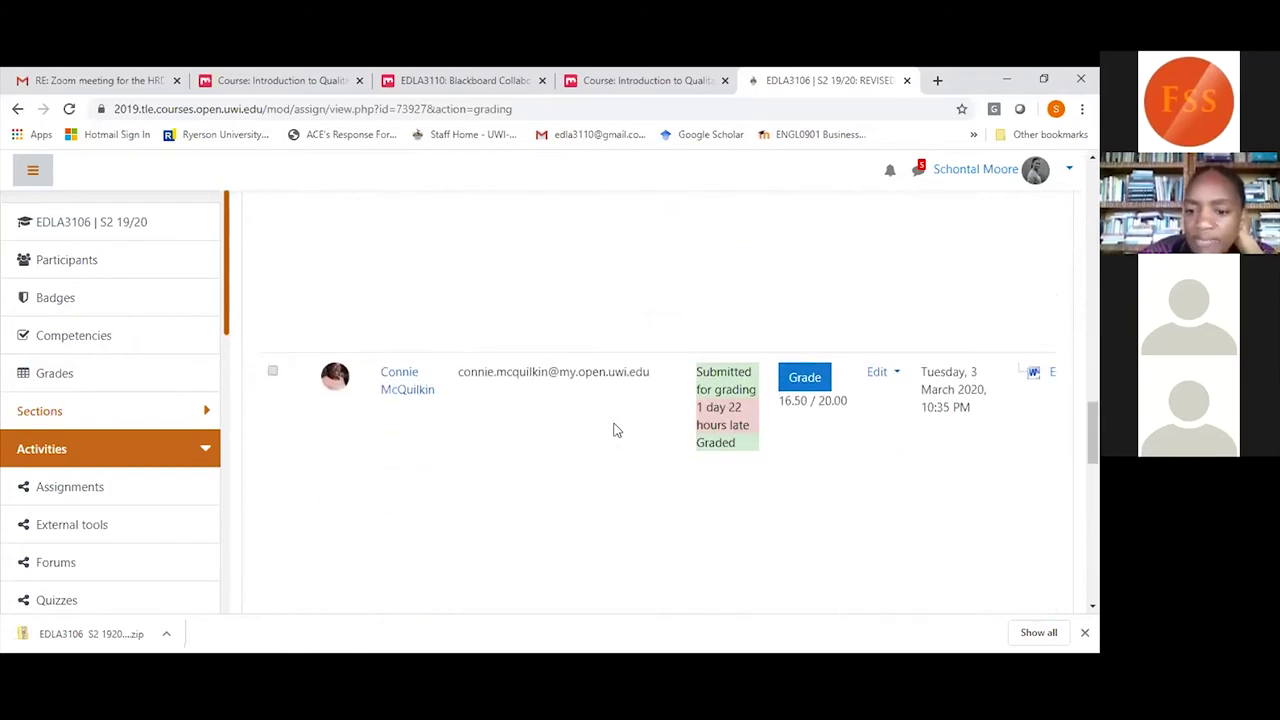
scroll(616, 430, down, 2)
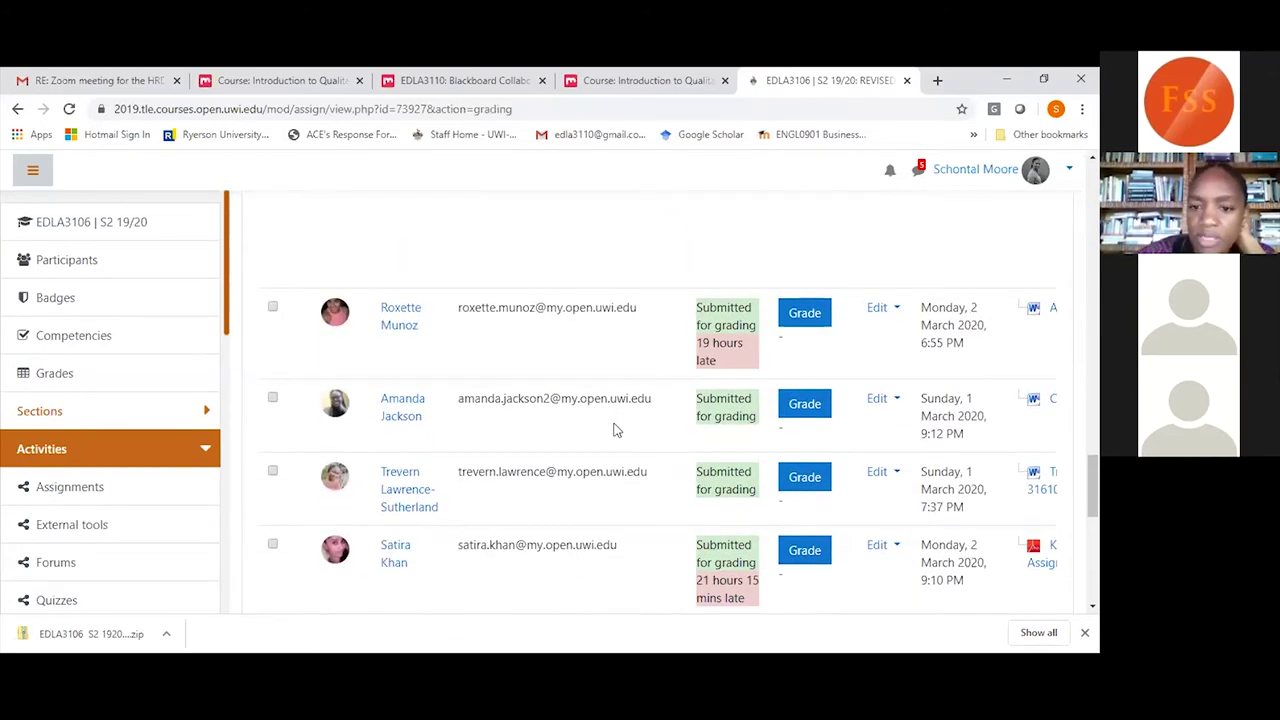
key(Return)
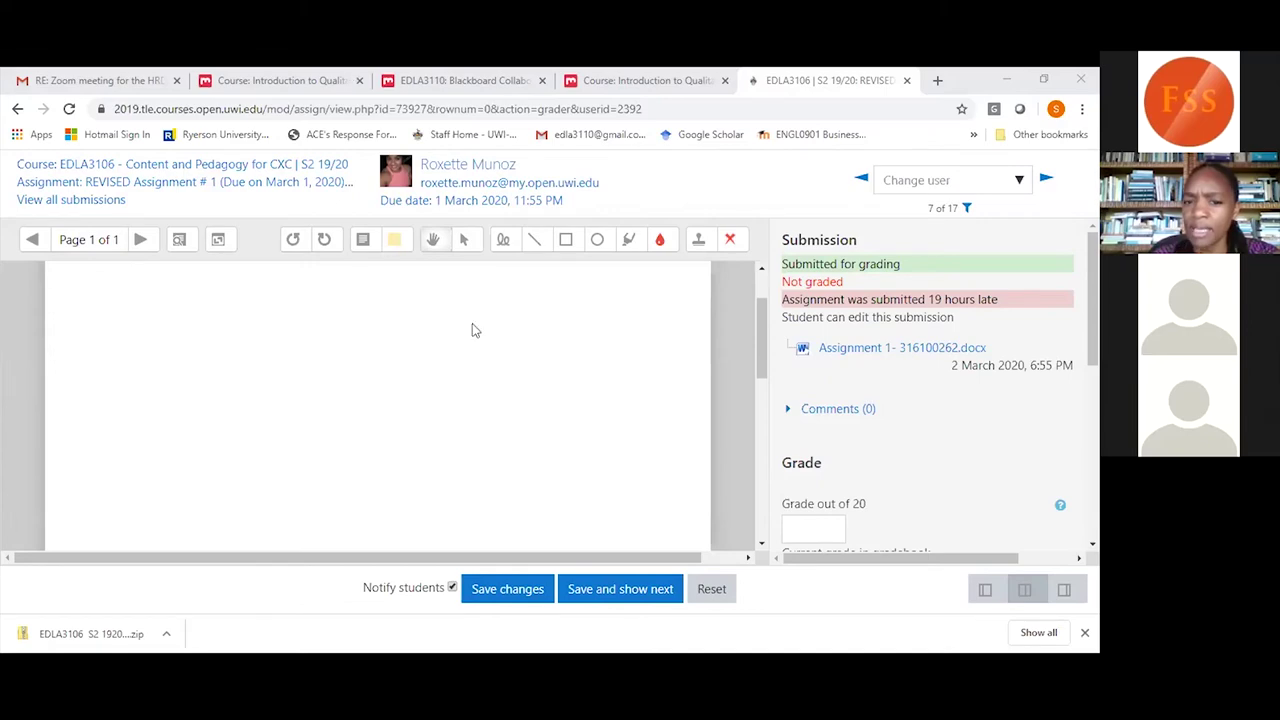
Download this student's submitted Word document to the MAT f2f Office folder under its proposed name and open it.
click(290, 80)
click(808, 80)
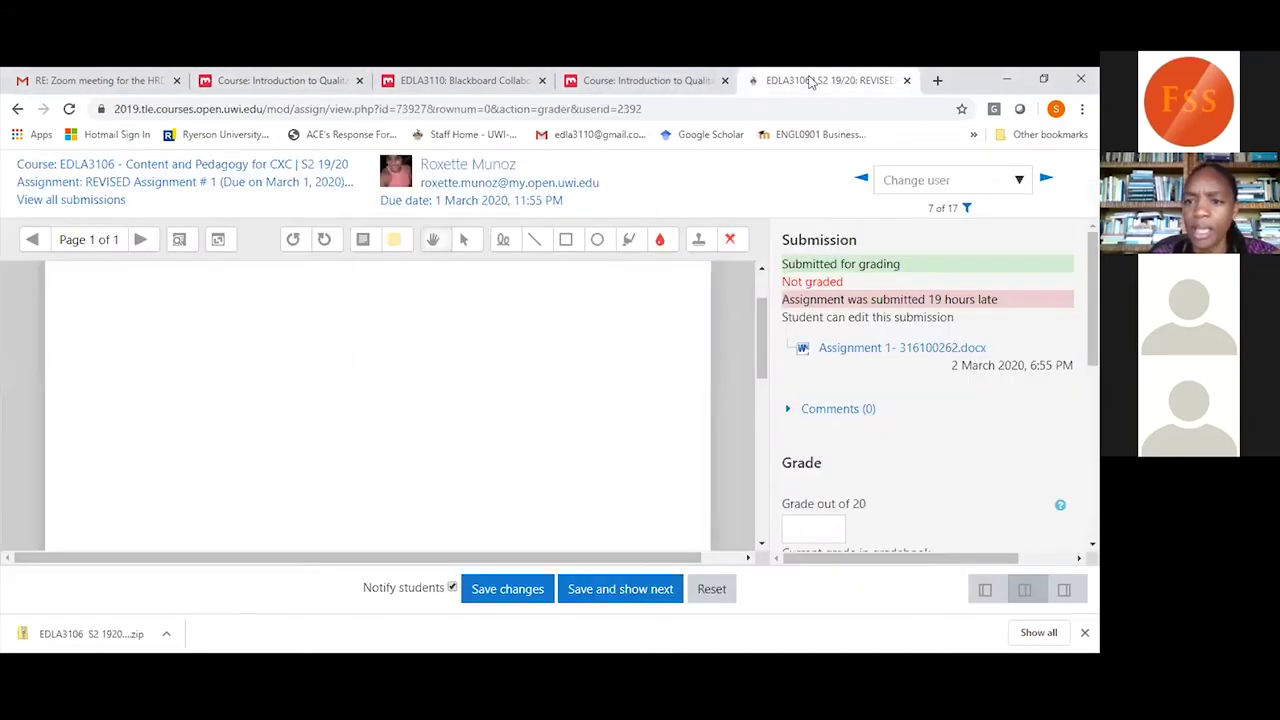
click(903, 349)
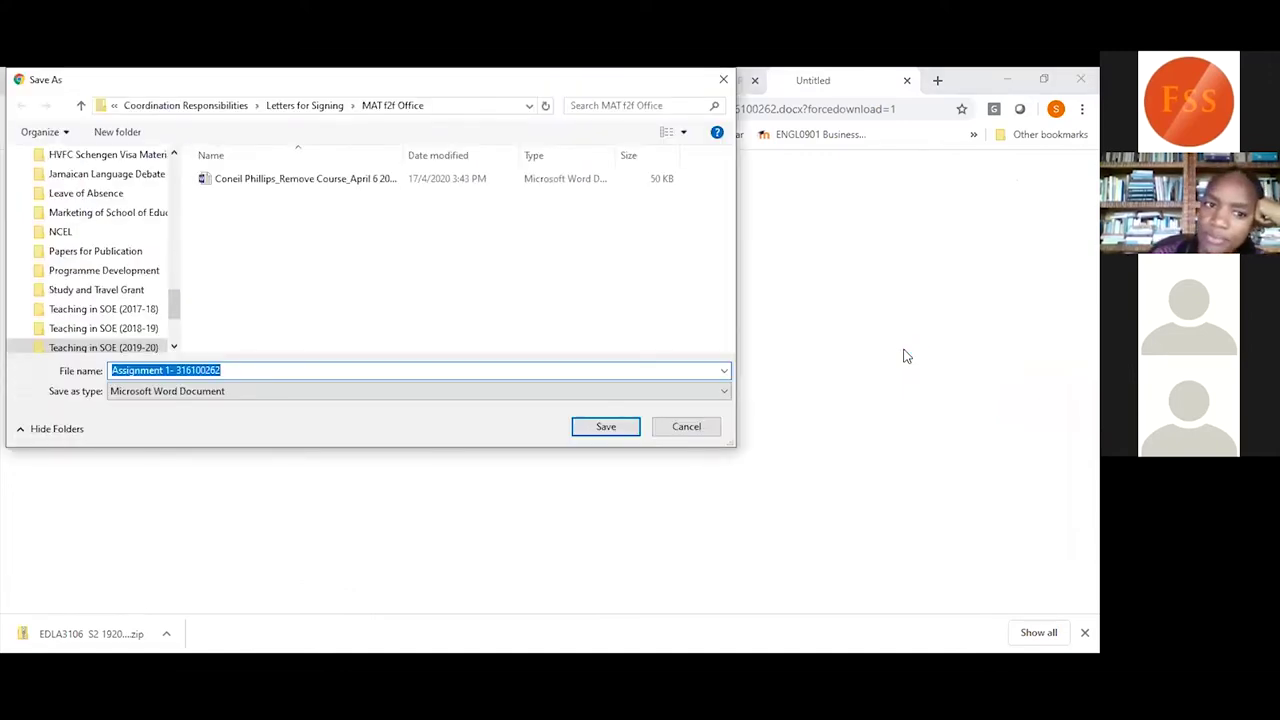
click(600, 429)
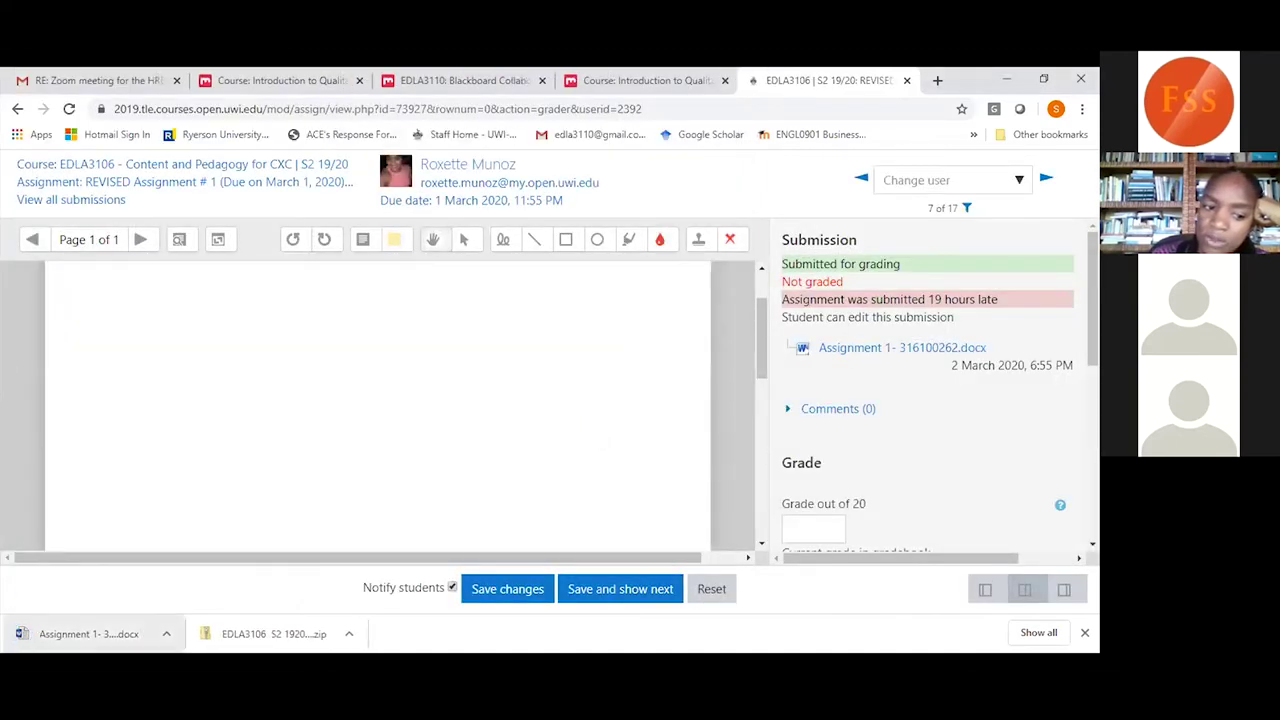
click(93, 641)
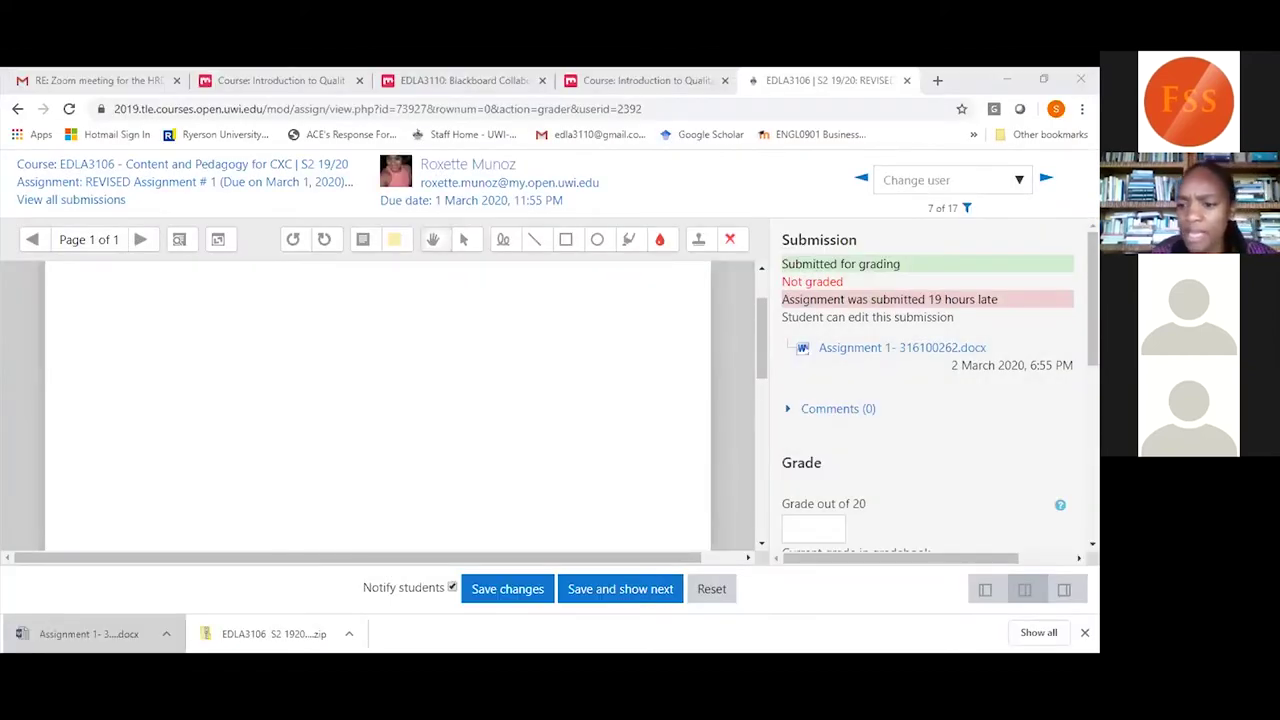
Enlarge the Feedback comments editor to look it over, and return it to its normal size.
scroll(930, 385, down, 2)
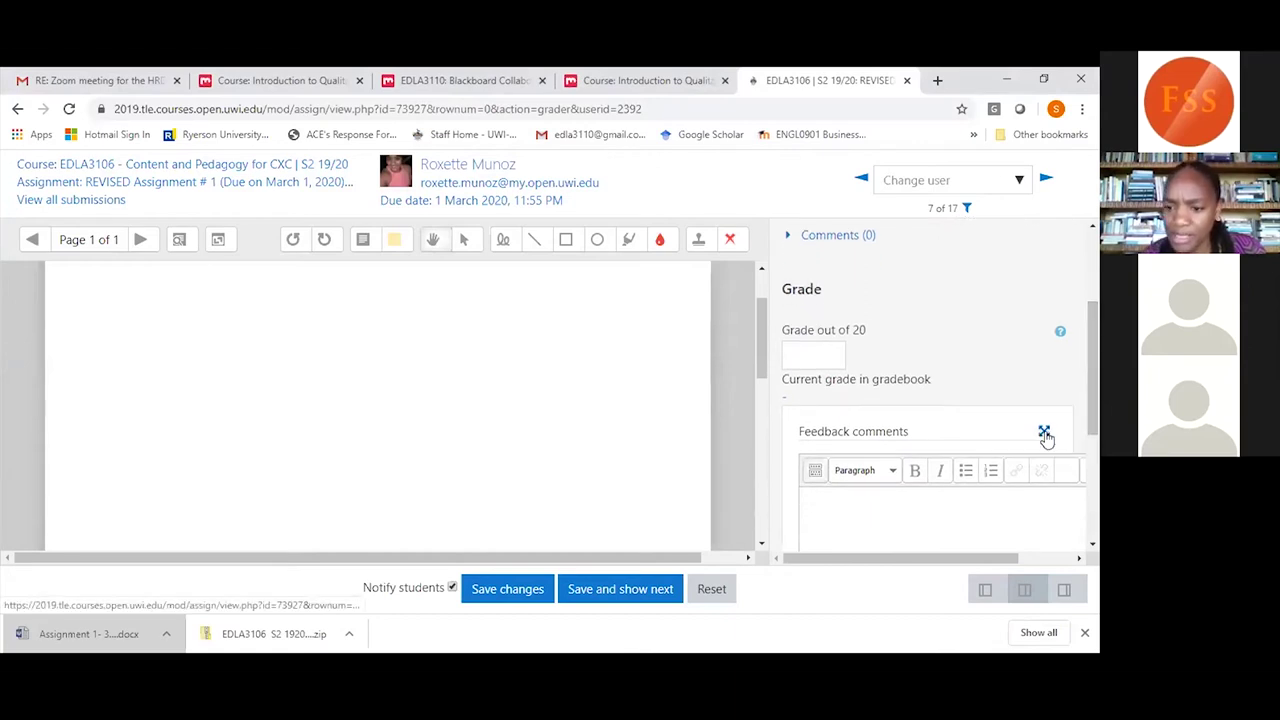
click(1045, 433)
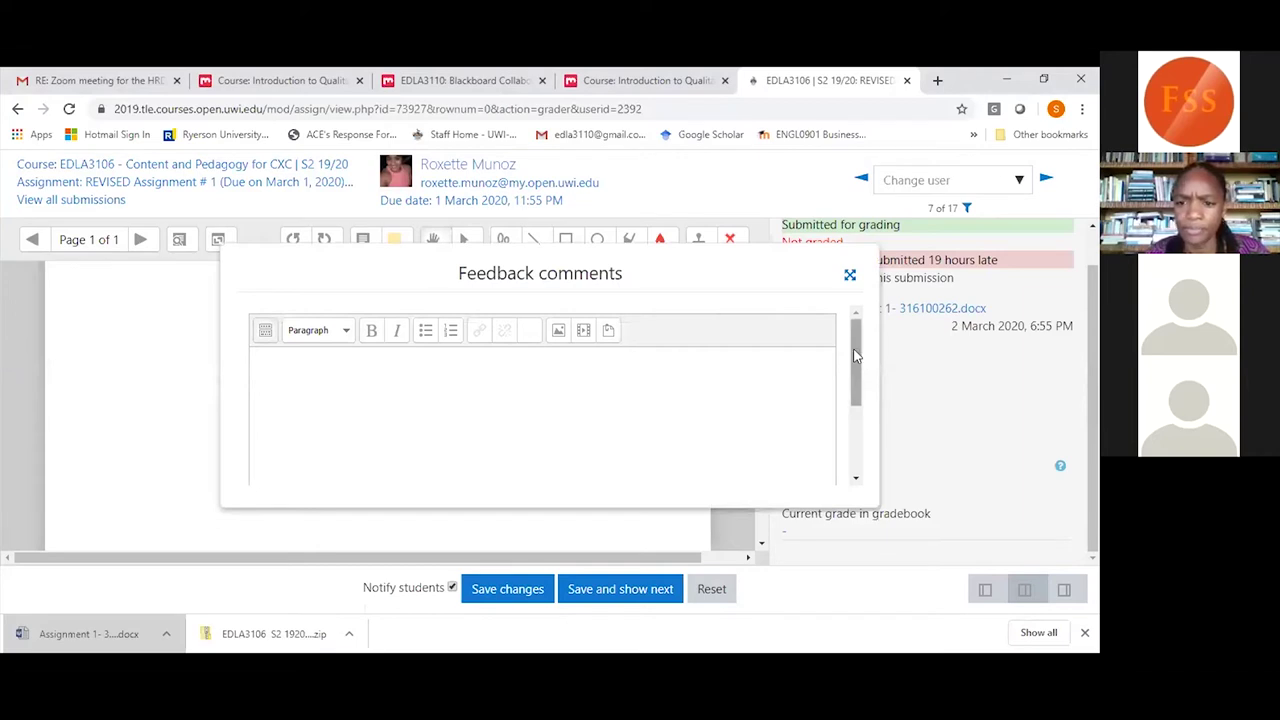
mouse_move(855, 355)
mouse_down()
mouse_move(855, 430)
mouse_move(853, 343)
mouse_up()
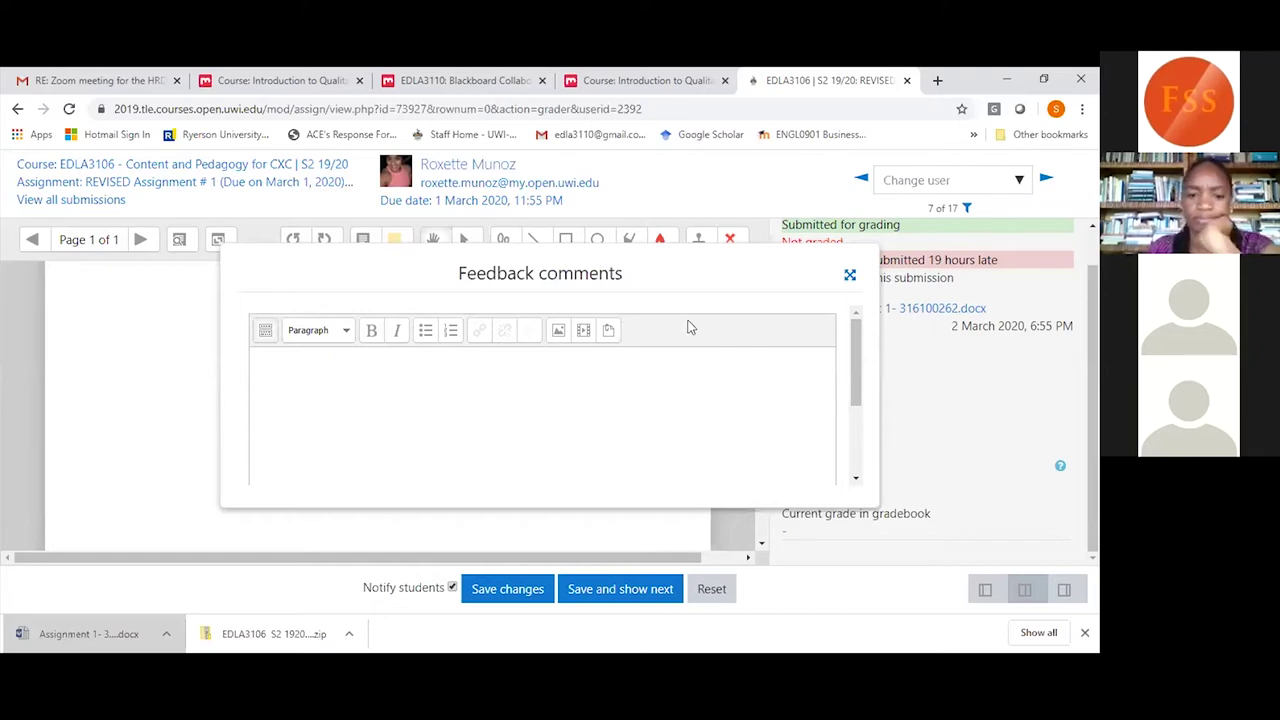
click(850, 275)
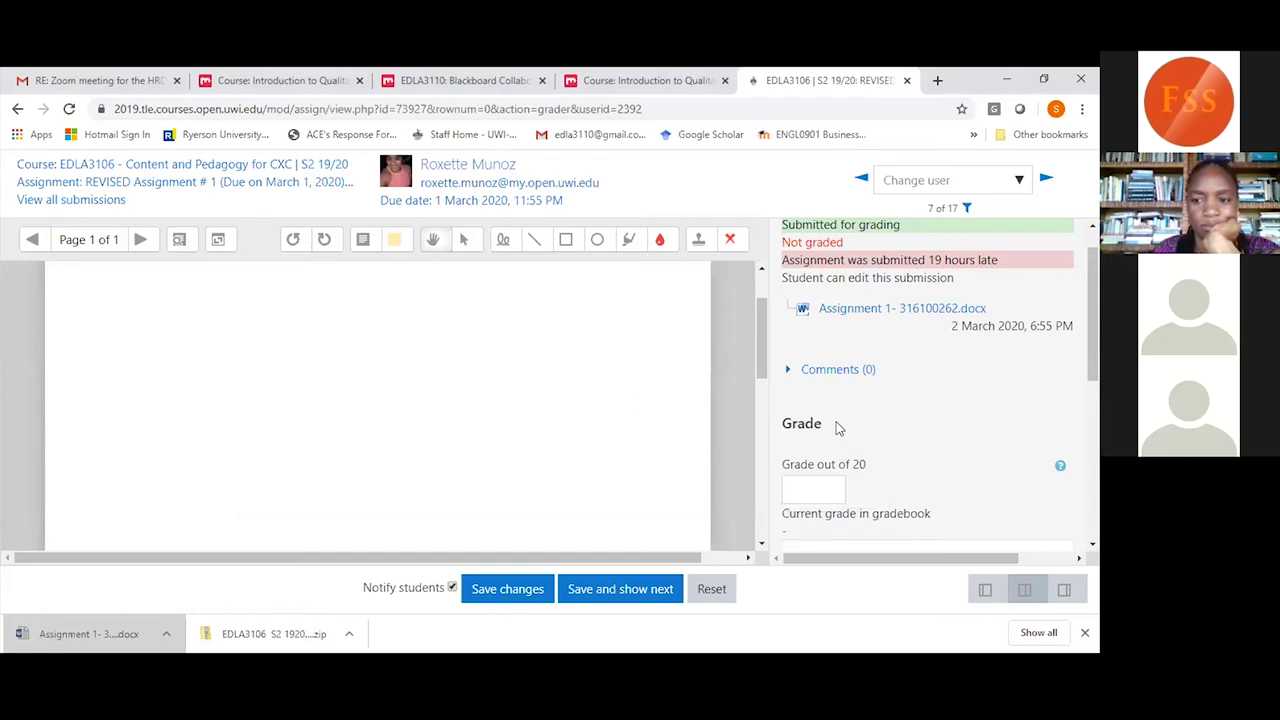
Enter "ddfdfdfd" as a sample feedback comment and check it in the enlarged editor.
scroll(930, 380, down, 5)
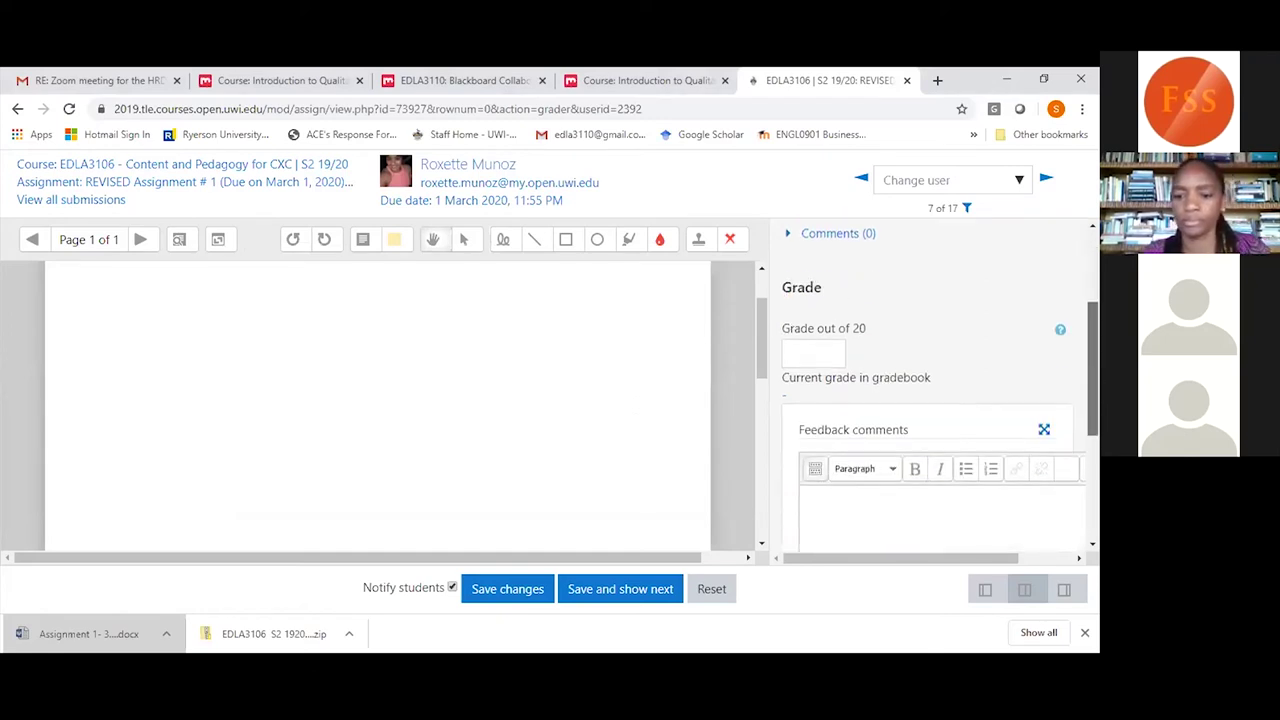
scroll(940, 400, up, 2)
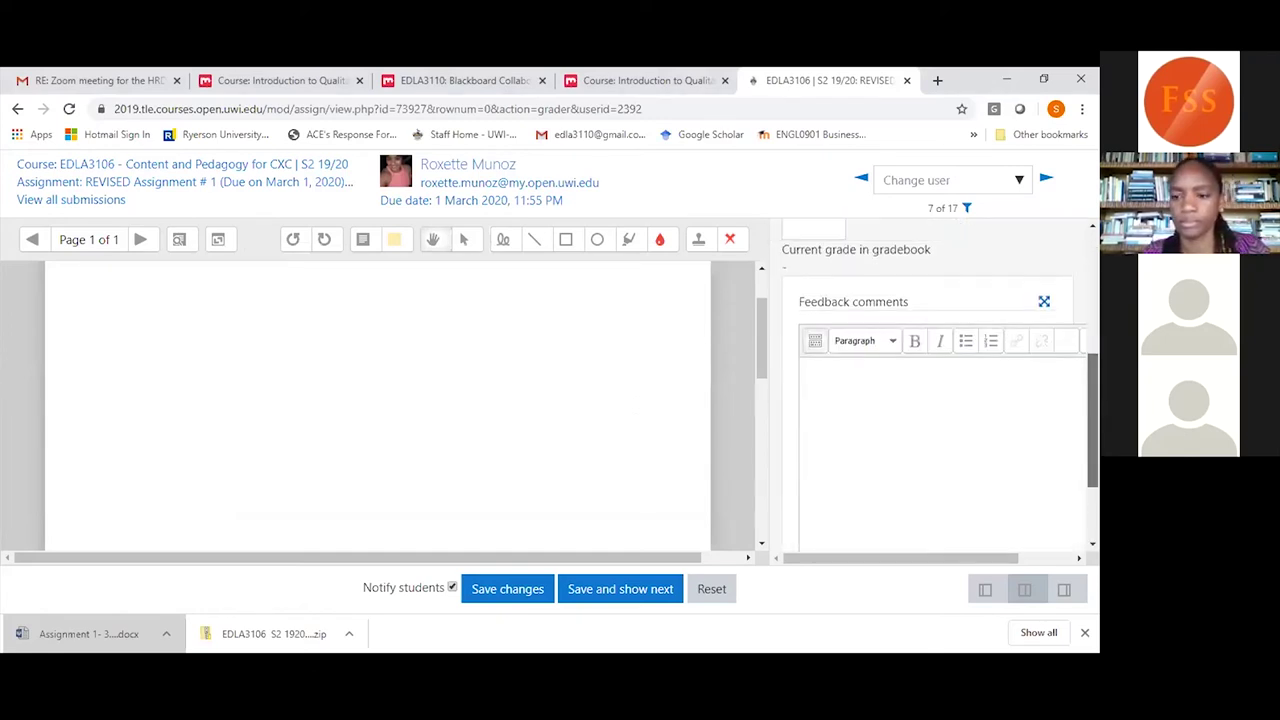
click(992, 438)
text(ddfdfdfd)
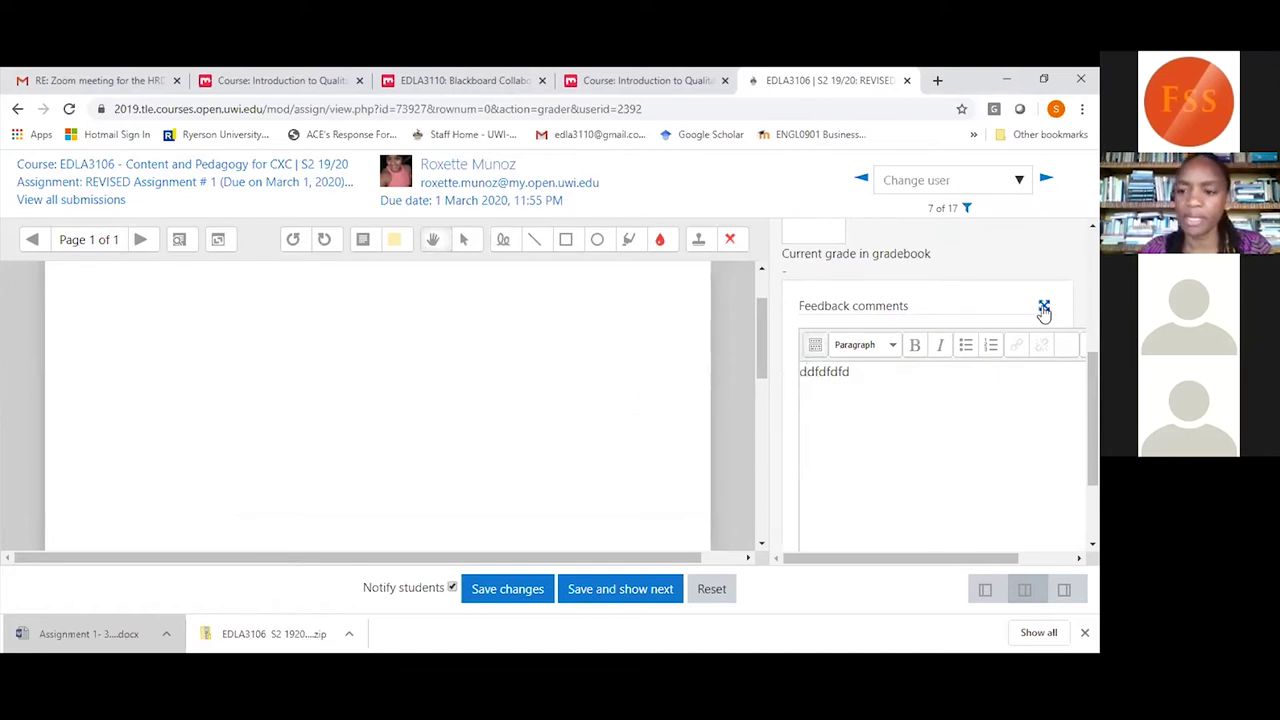
click(1043, 309)
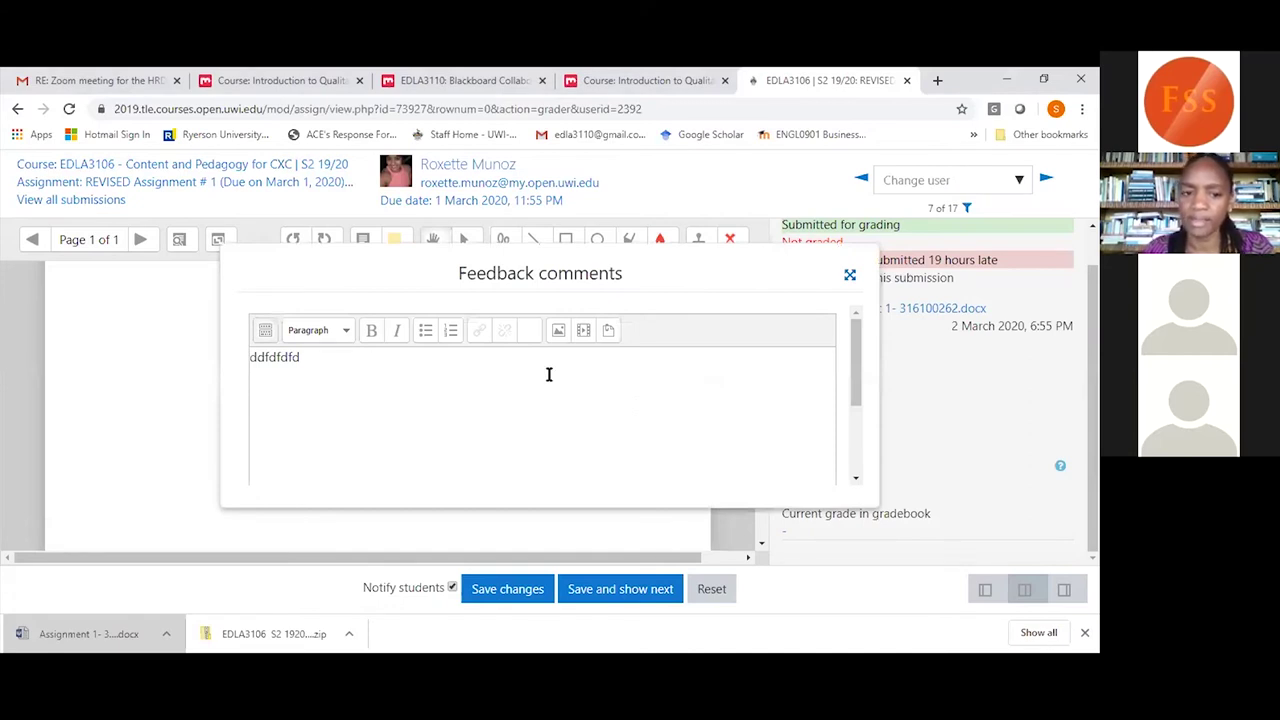
click(850, 277)
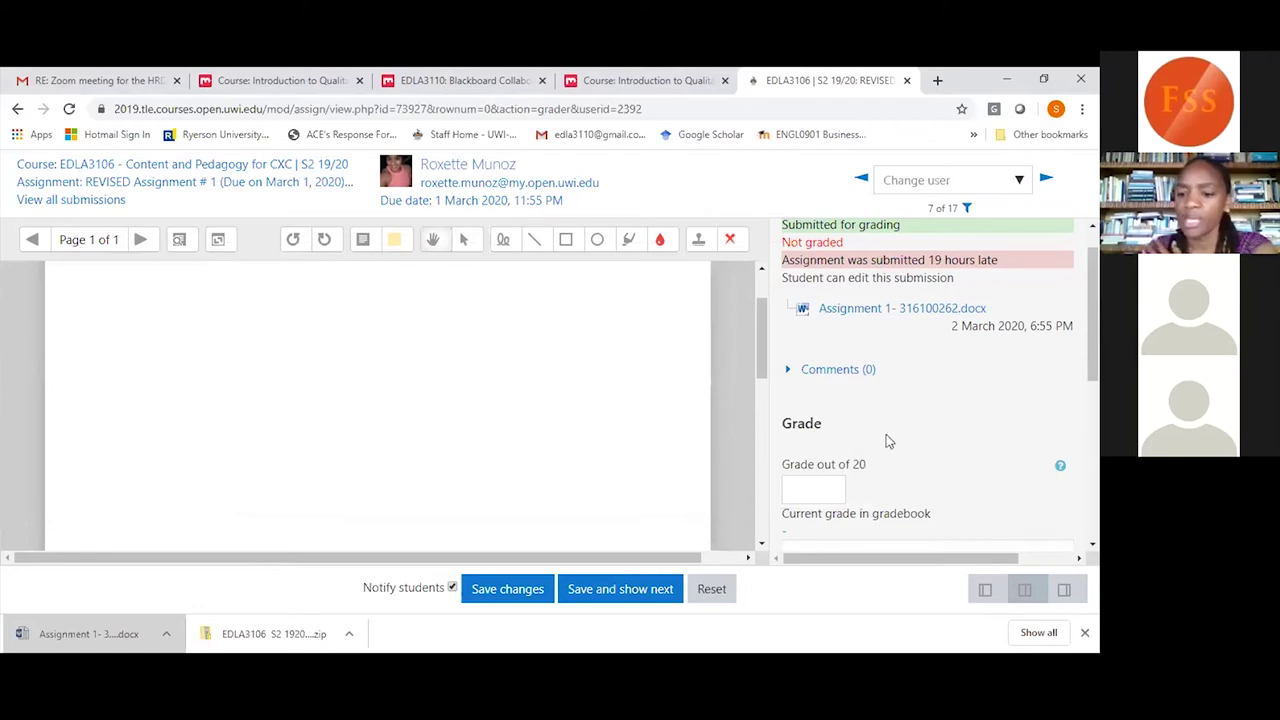
Set this submission's grade to 15 out of 20 and look over the submission details and feedback.
scroll(818, 477, down, 3)
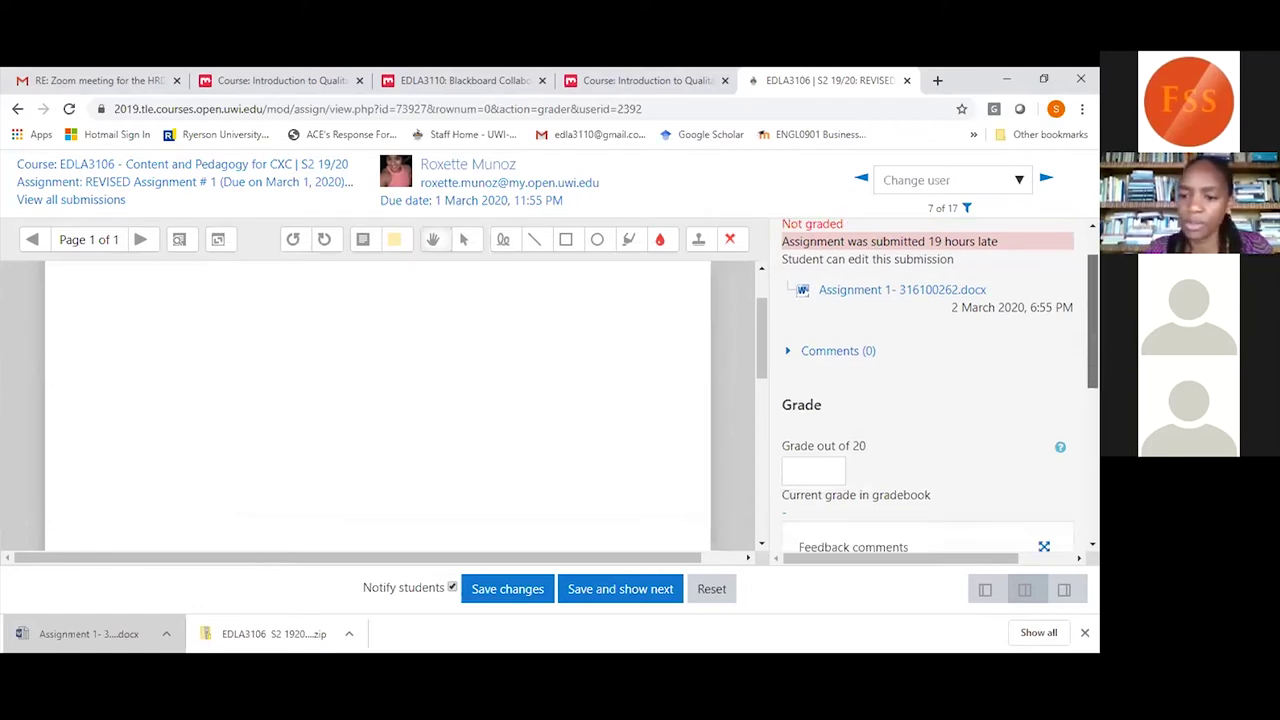
scroll(997, 325, down, 1)
scroll(997, 325, up, 1)
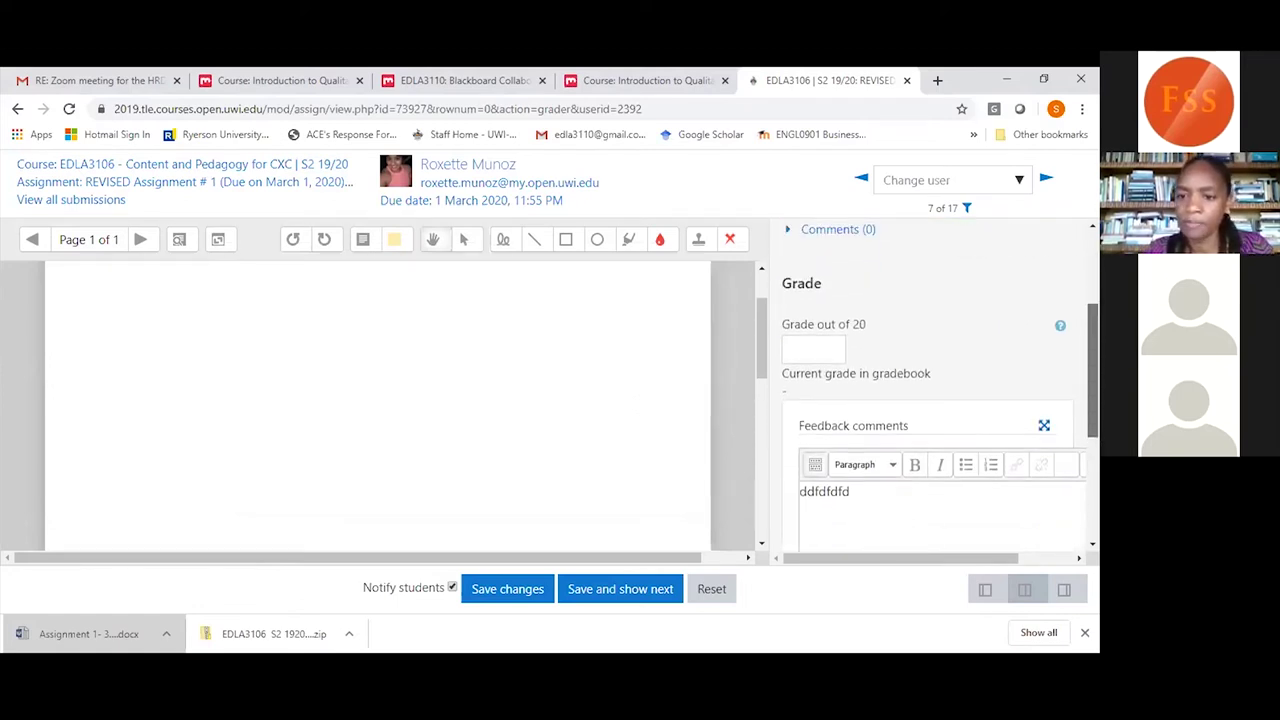
click(801, 345)
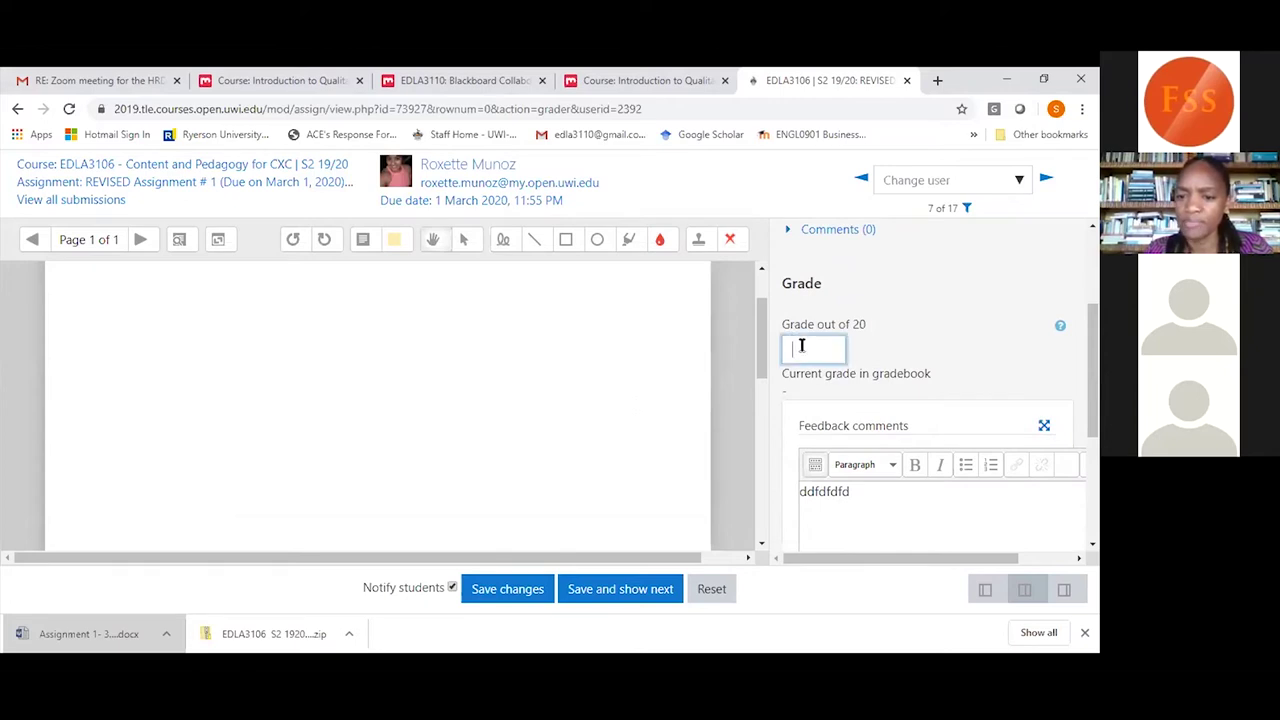
text(1)
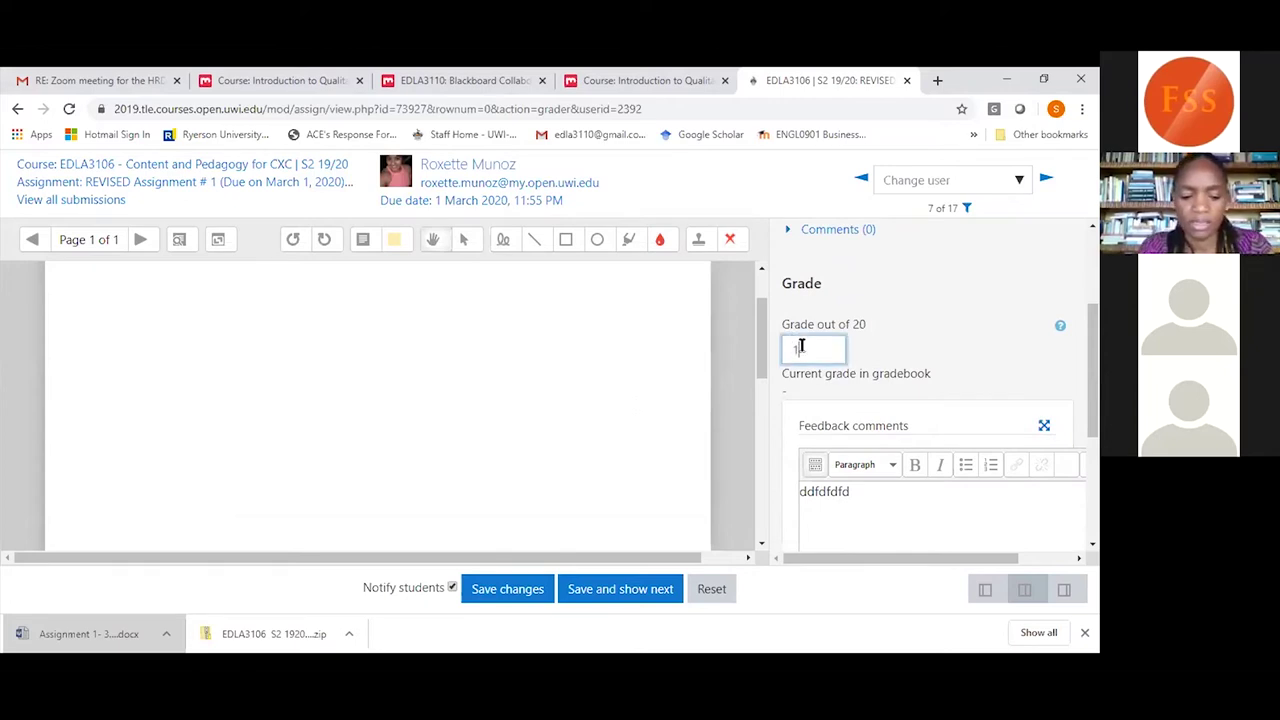
text(5)
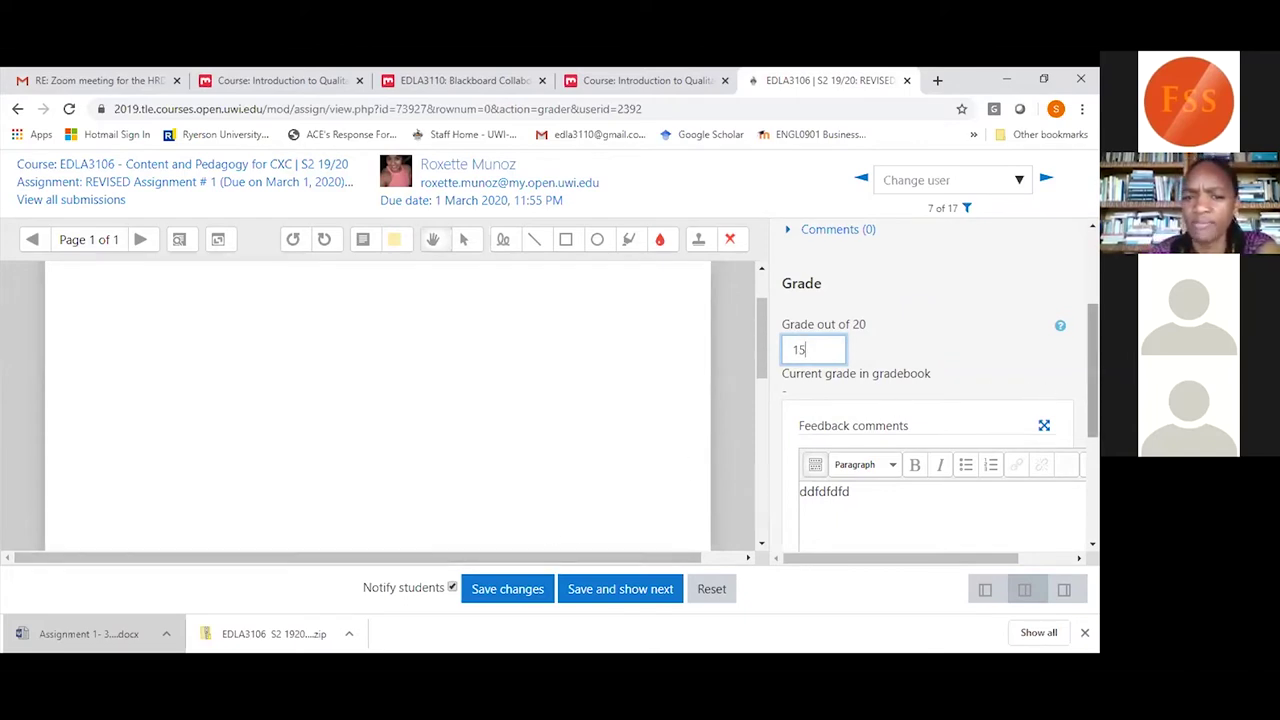
scroll(938, 380, down, 3)
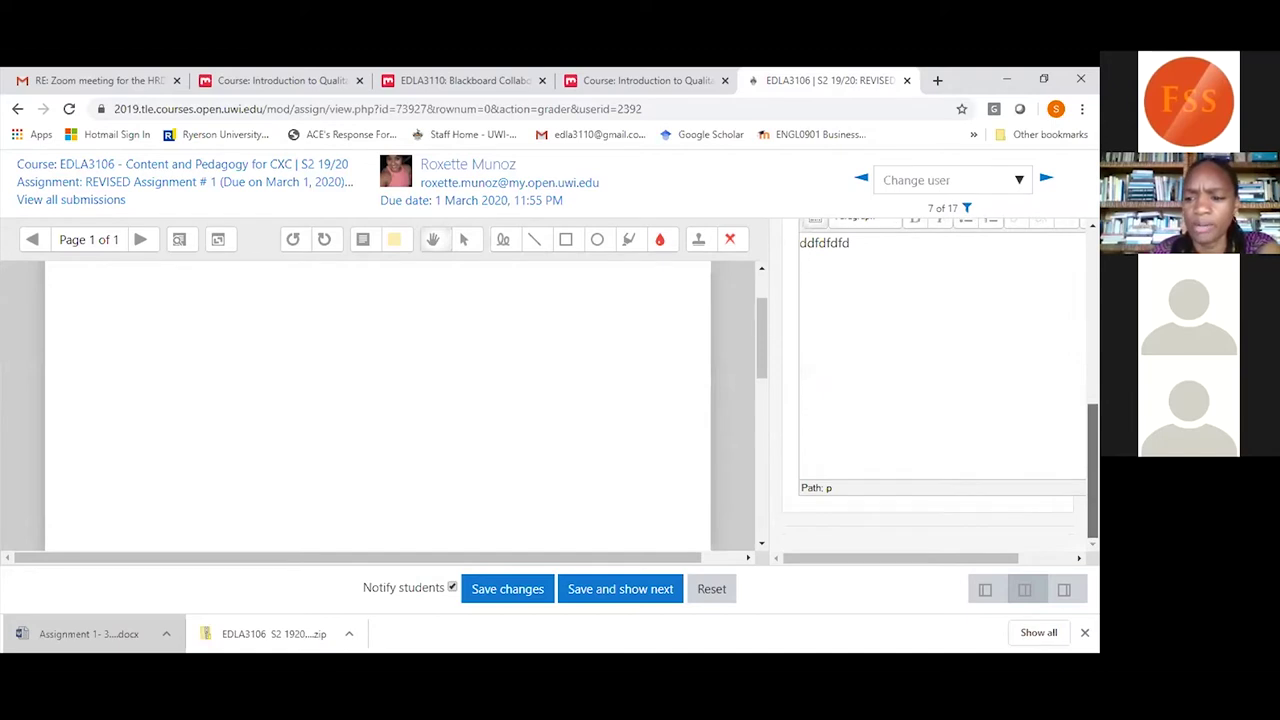
scroll(938, 385, up, 6)
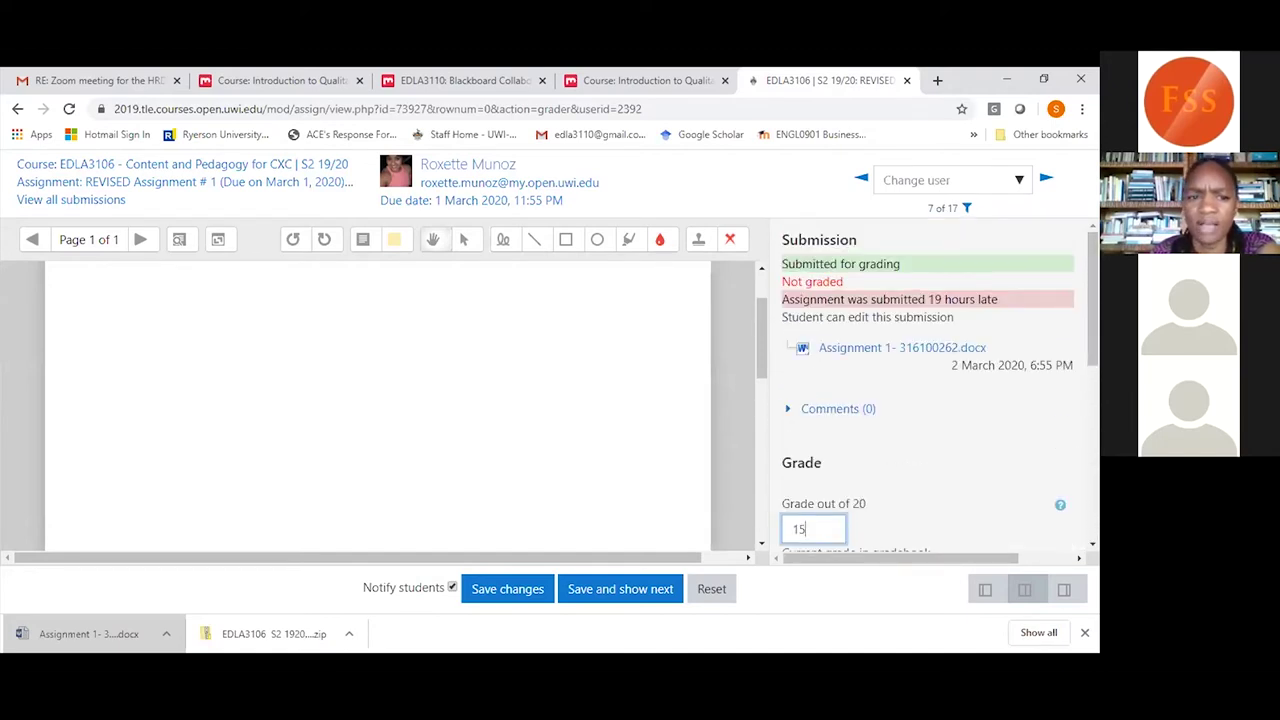
Save the sample grade and feedback and move on to the next student's submission.
click(405, 283)
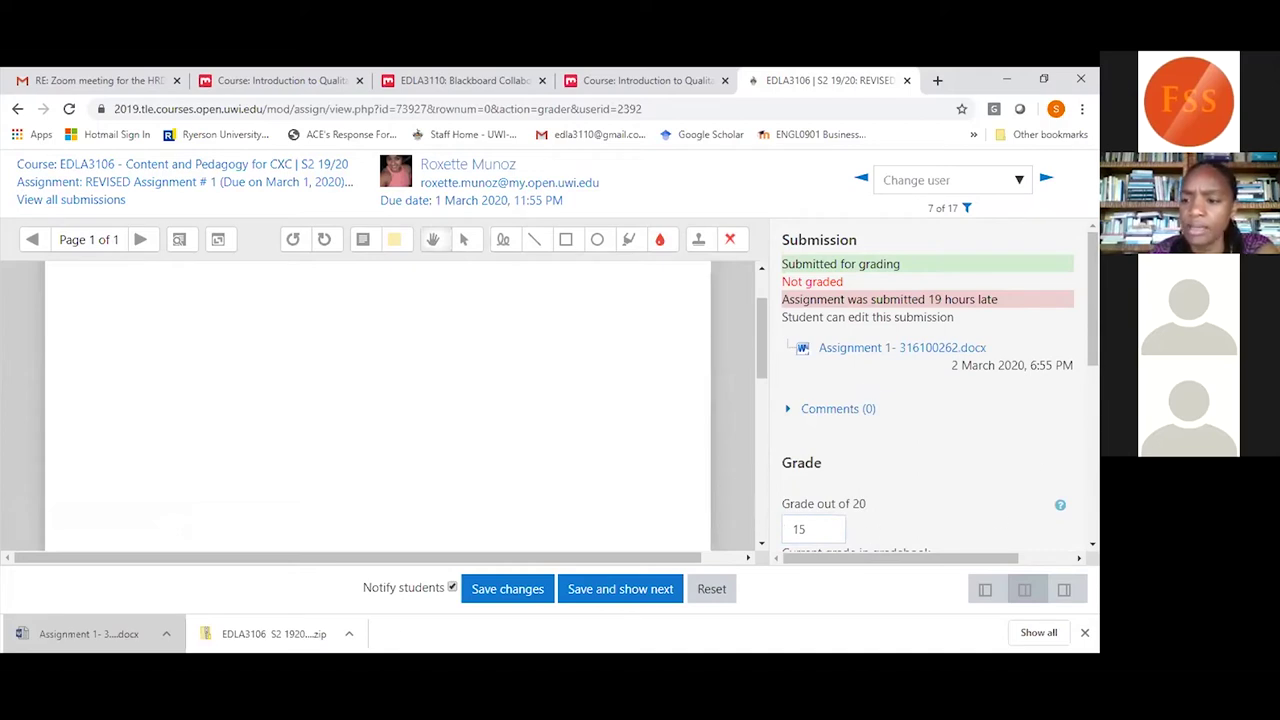
scroll(1092, 300, down, 4)
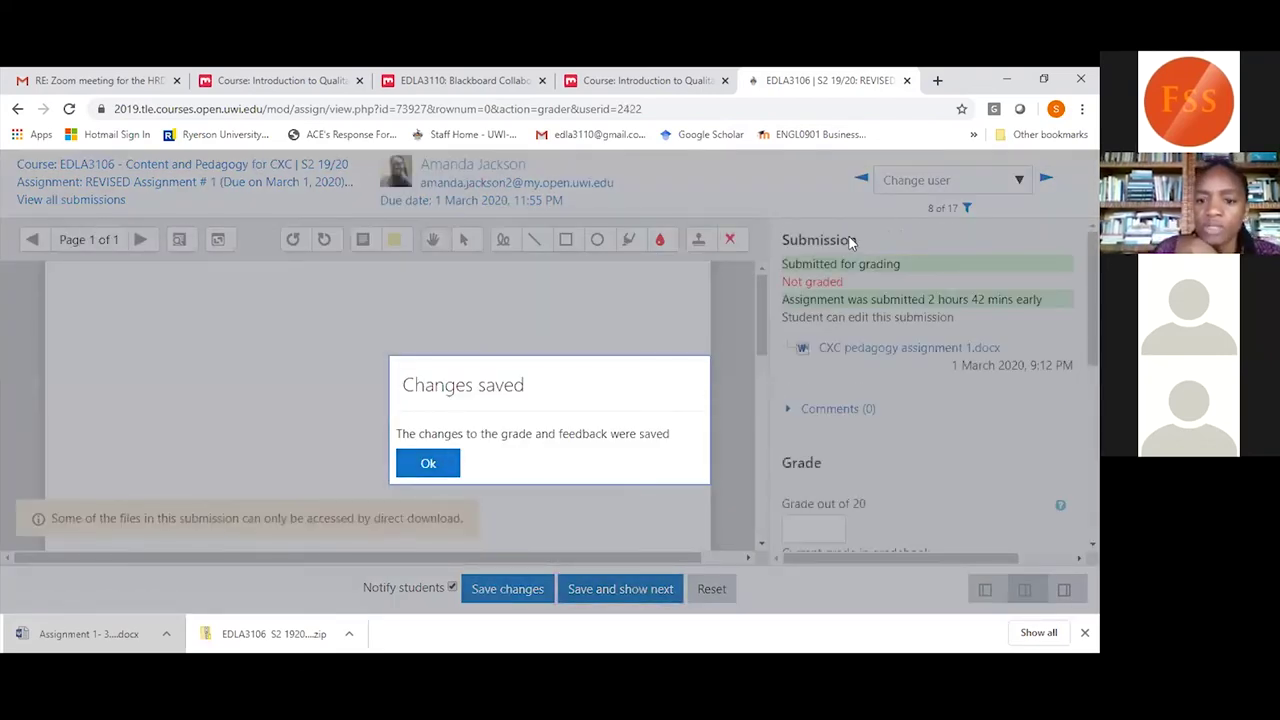
click(449, 465)
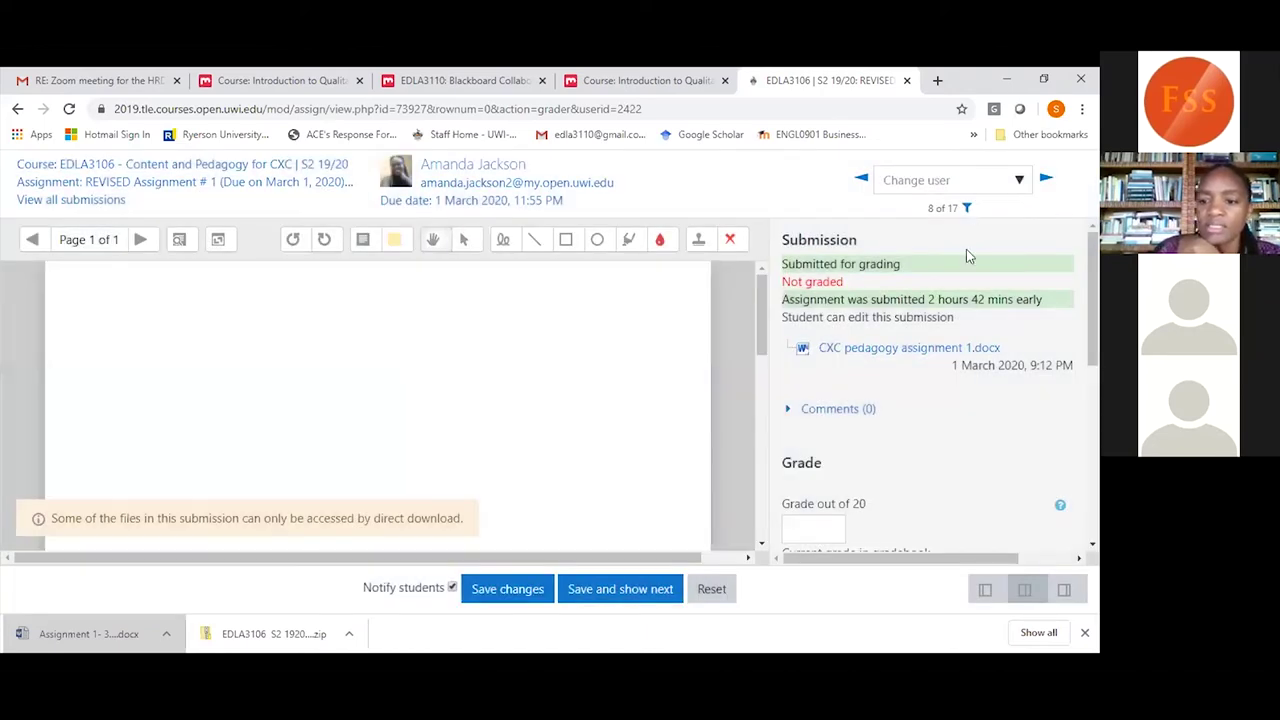
Return to the student just graded, clear the grade and the feedback comment, and save the changes.
click(862, 181)
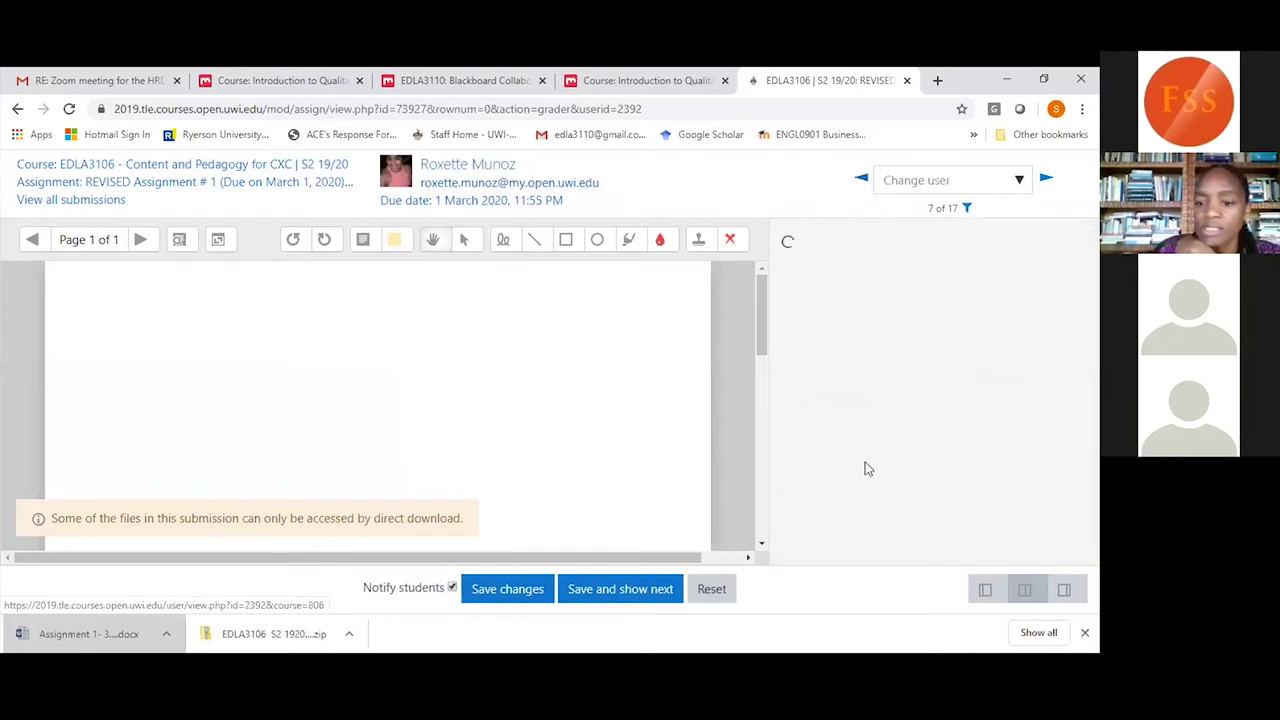
scroll(822, 318, down, 4)
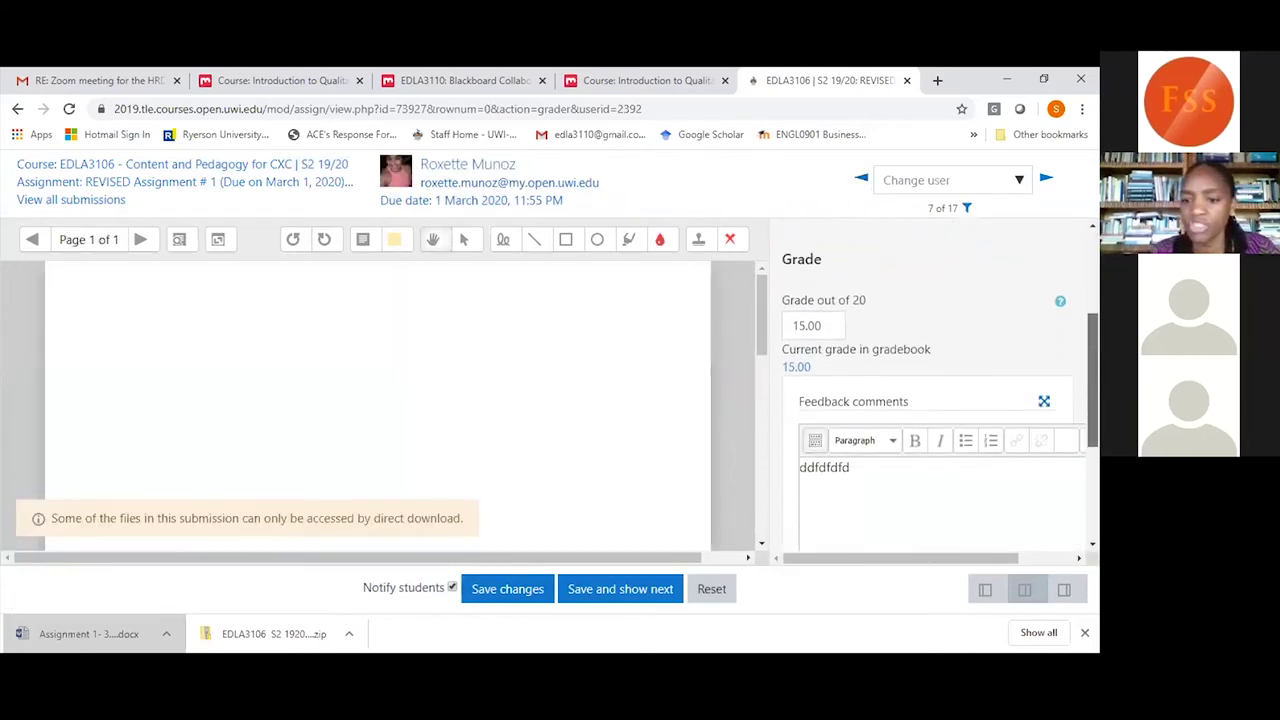
double_click(822, 318)
key(BackSpace)
drag(851, 460, 789, 474)
key(BackSpace)
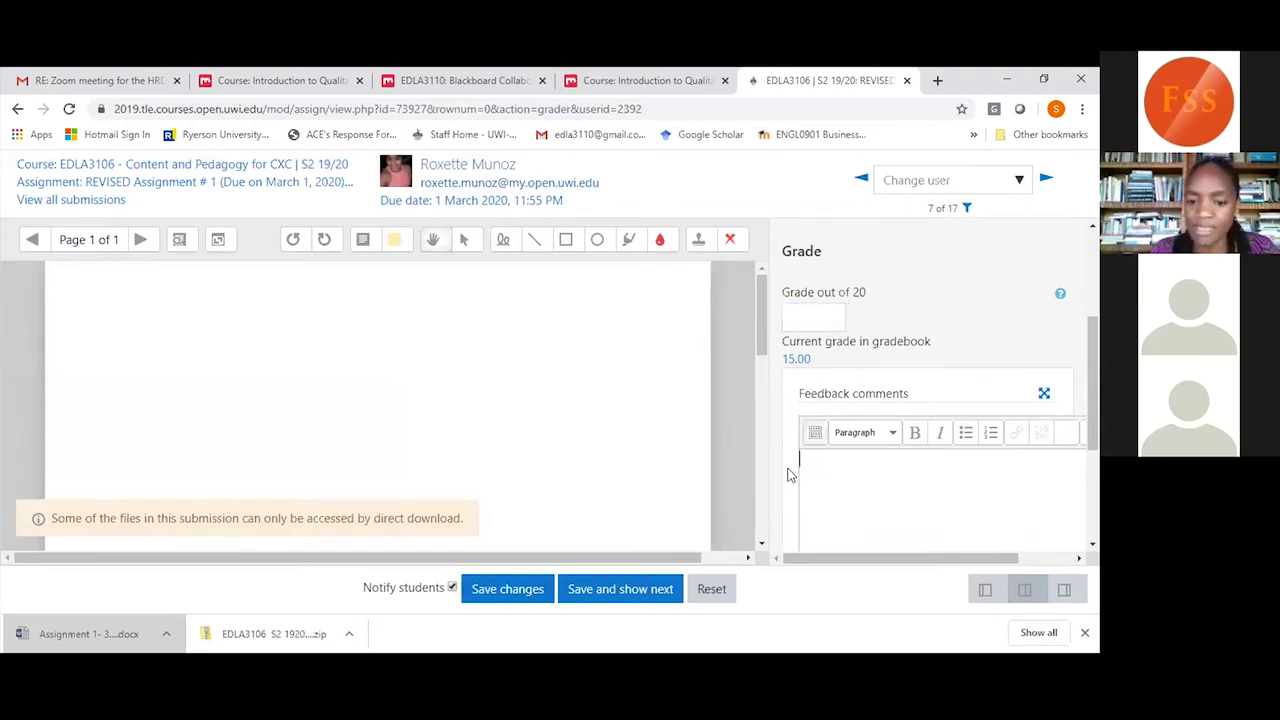
click(508, 592)
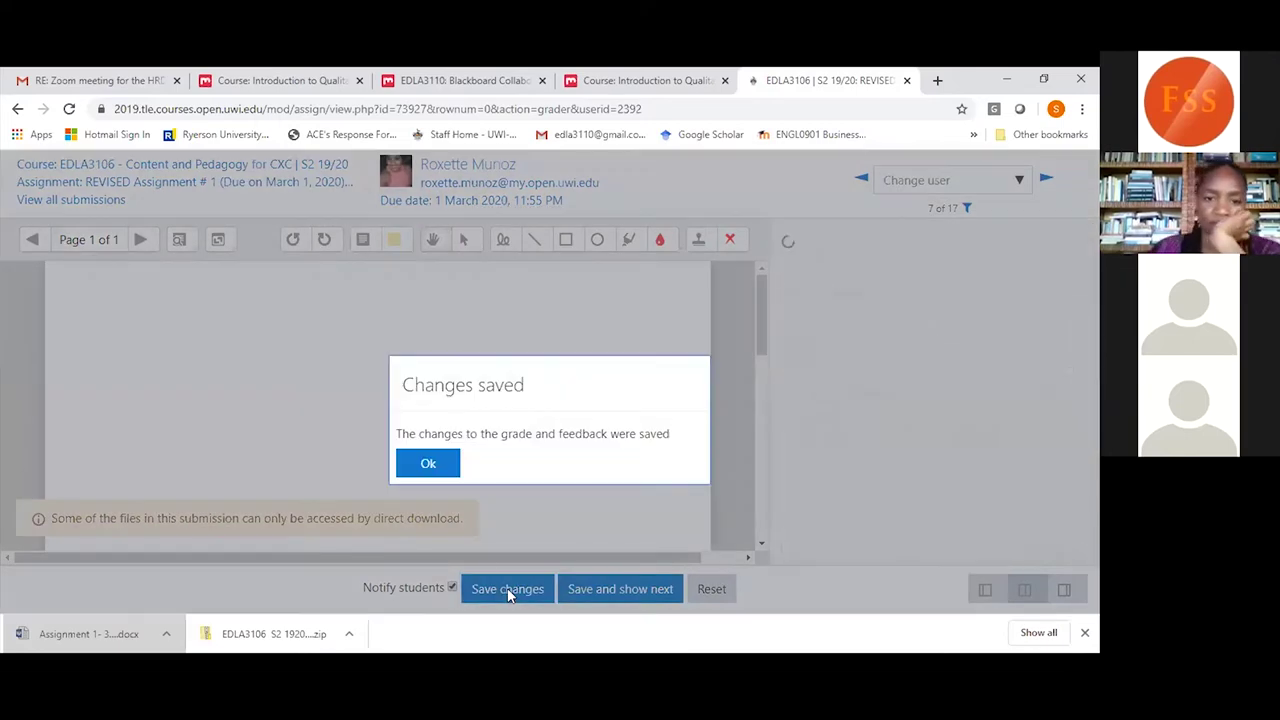
click(423, 466)
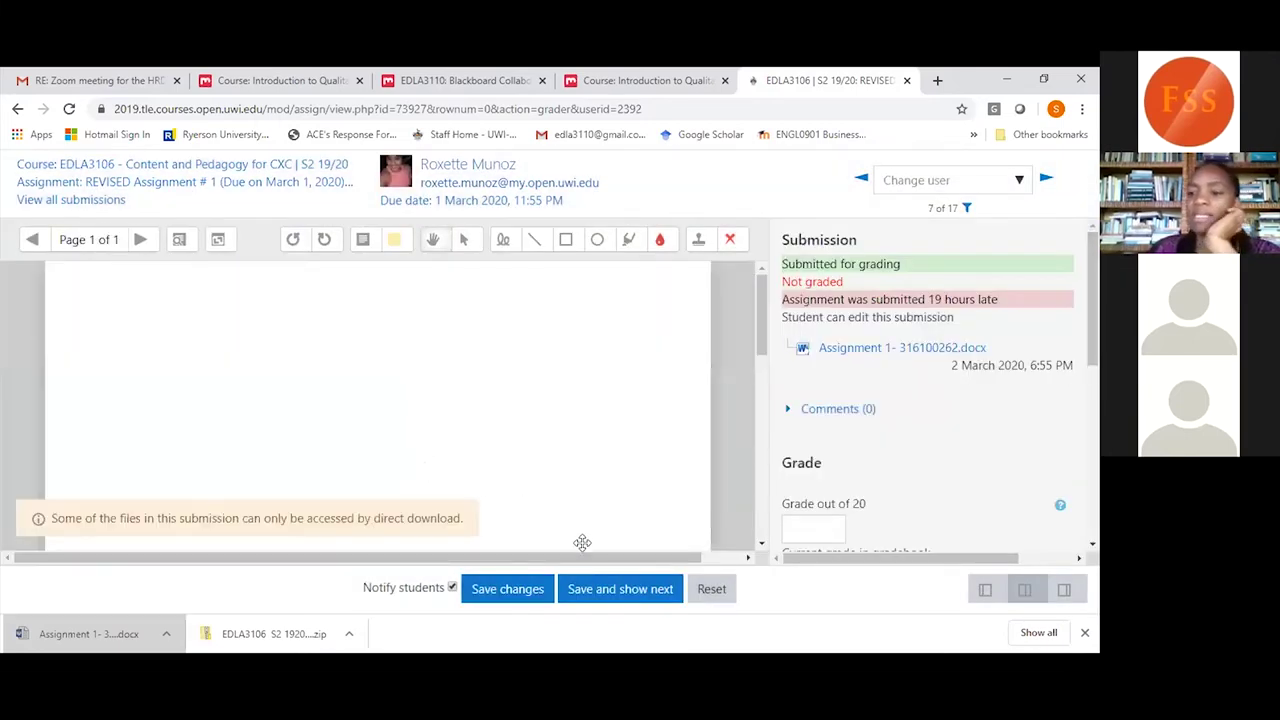
Open the previous student's graded submission and review its feedback comments in the enlarged editor, then return to the normal view.
click(861, 179)
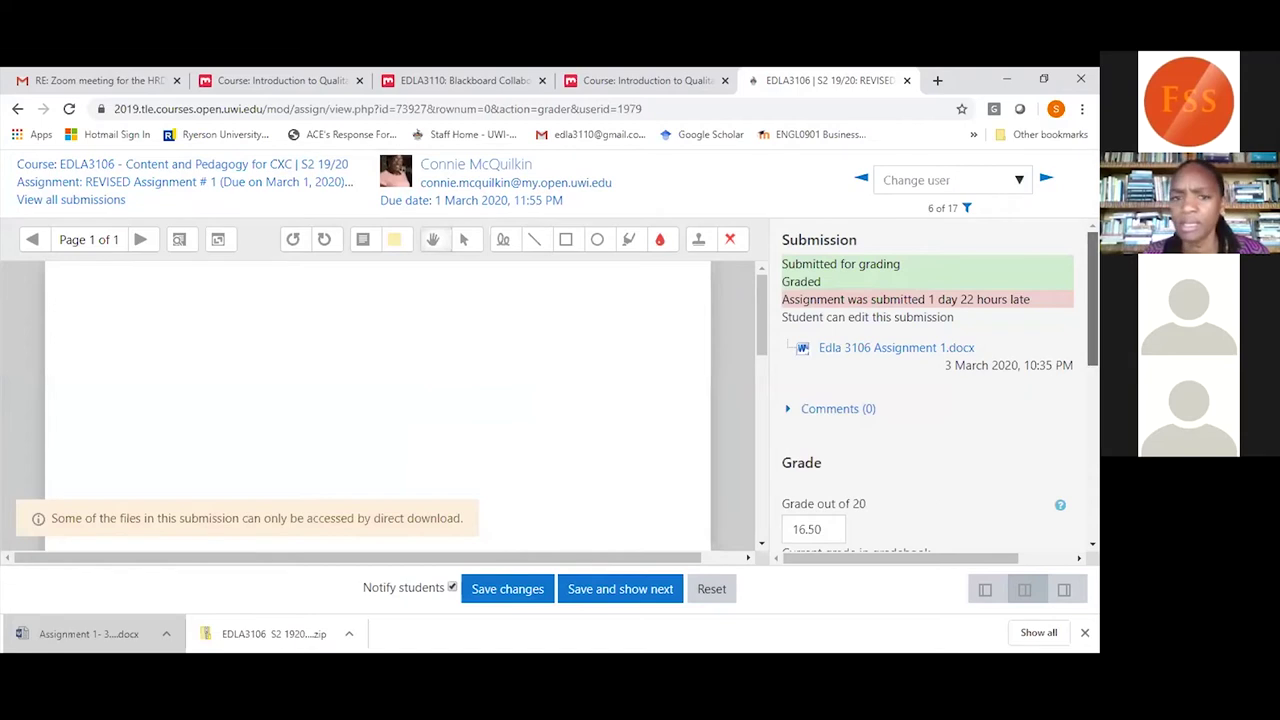
scroll(940, 385, down, 3)
scroll(940, 385, down, 3)
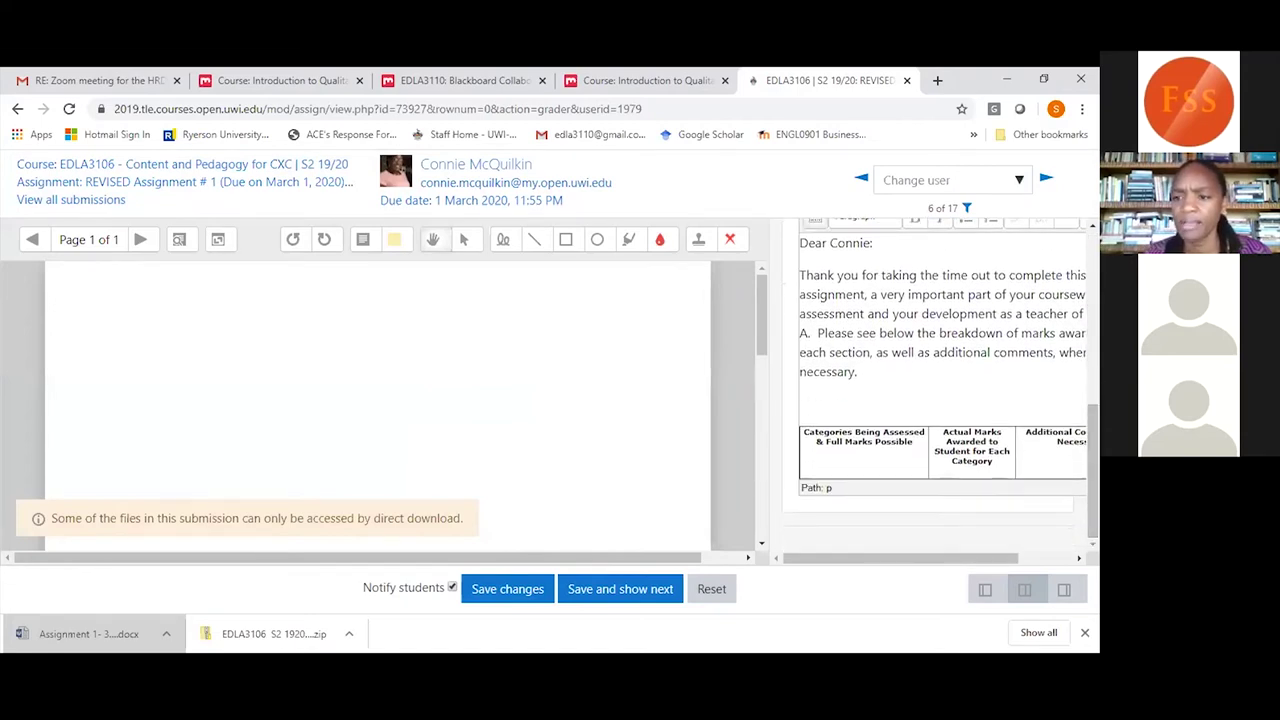
scroll(940, 385, up, 3)
scroll(1067, 366, down, 1)
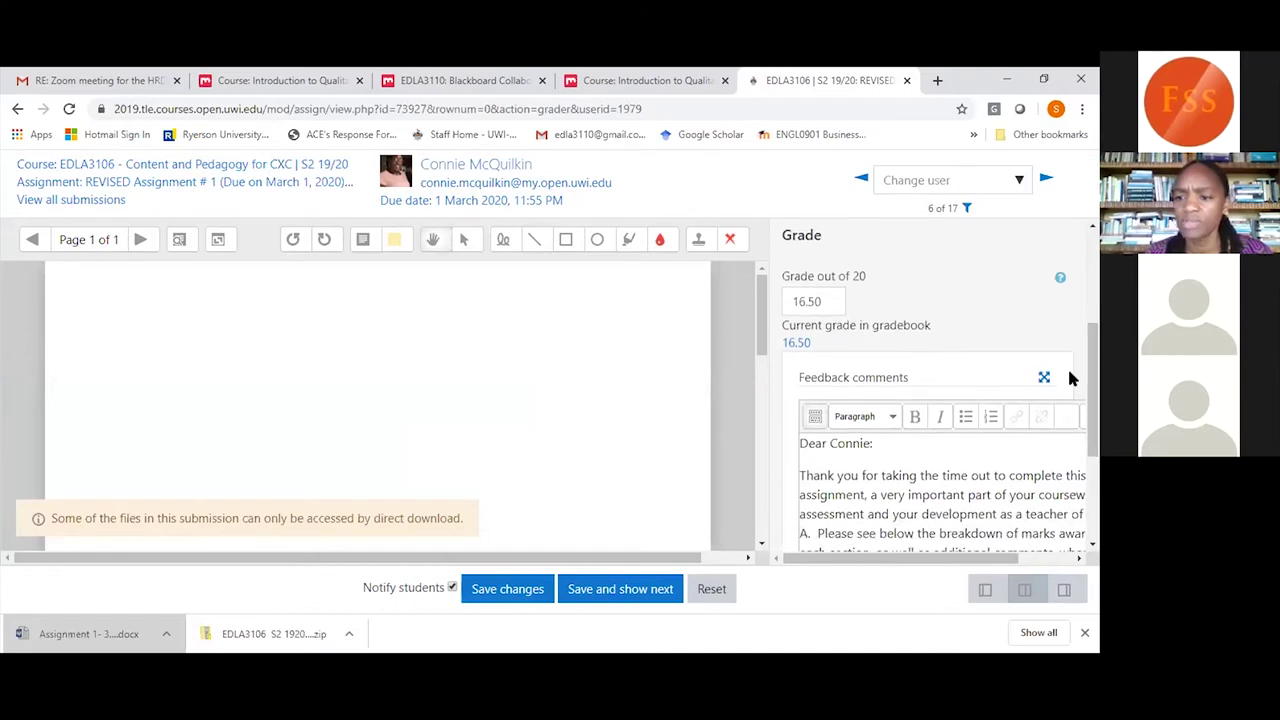
click(1044, 377)
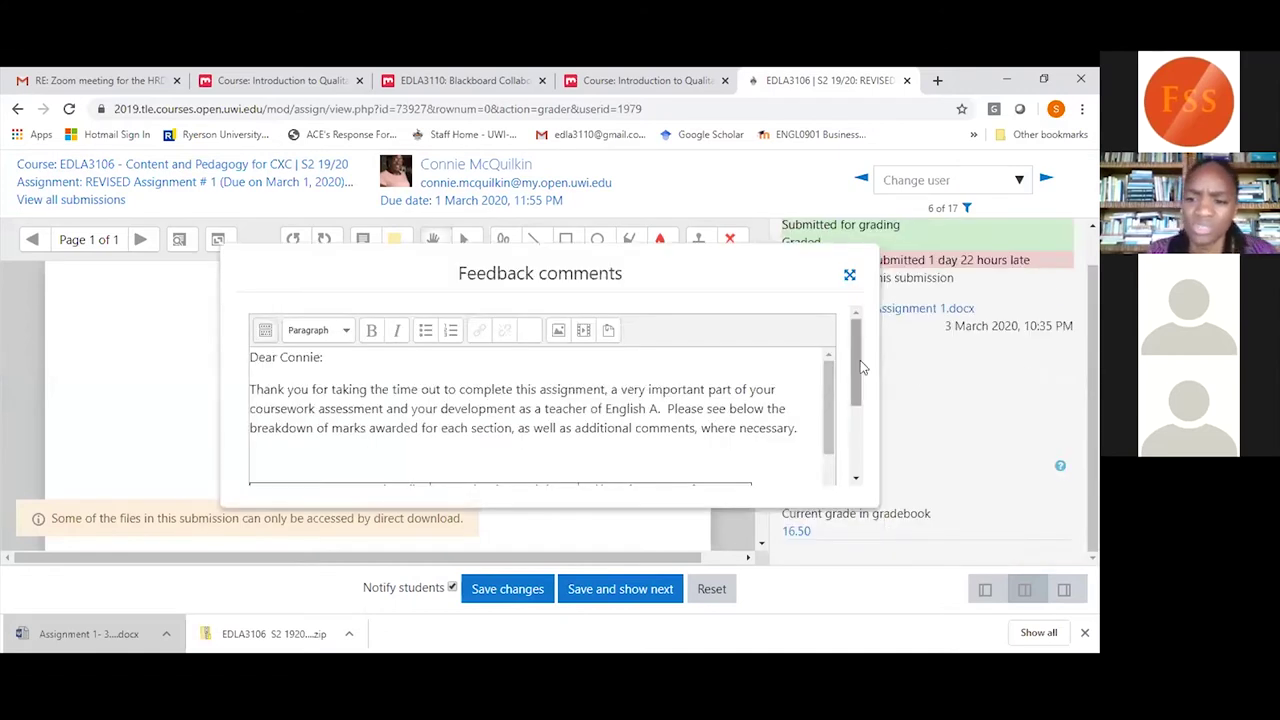
scroll(858, 374, down, 5)
scroll(852, 460, up, 5)
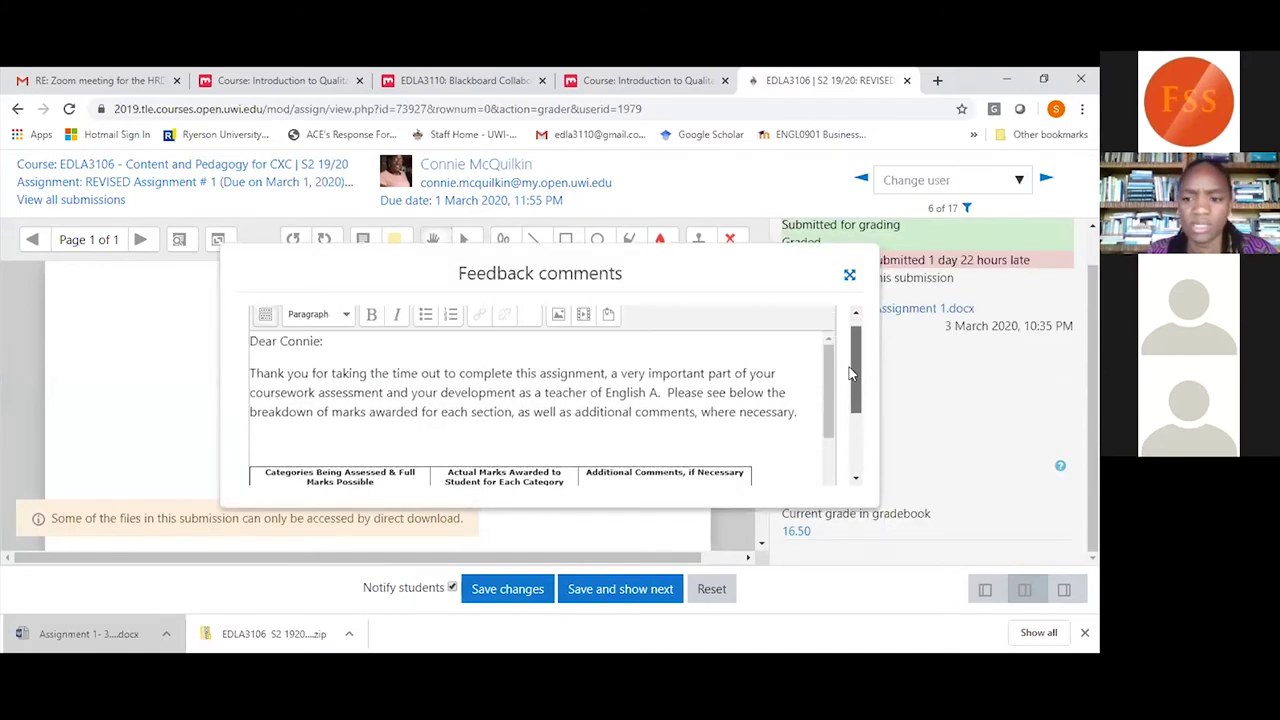
mouse_move(831, 372)
mouse_down()
mouse_move(828, 487)
mouse_move(823, 373)
mouse_up()
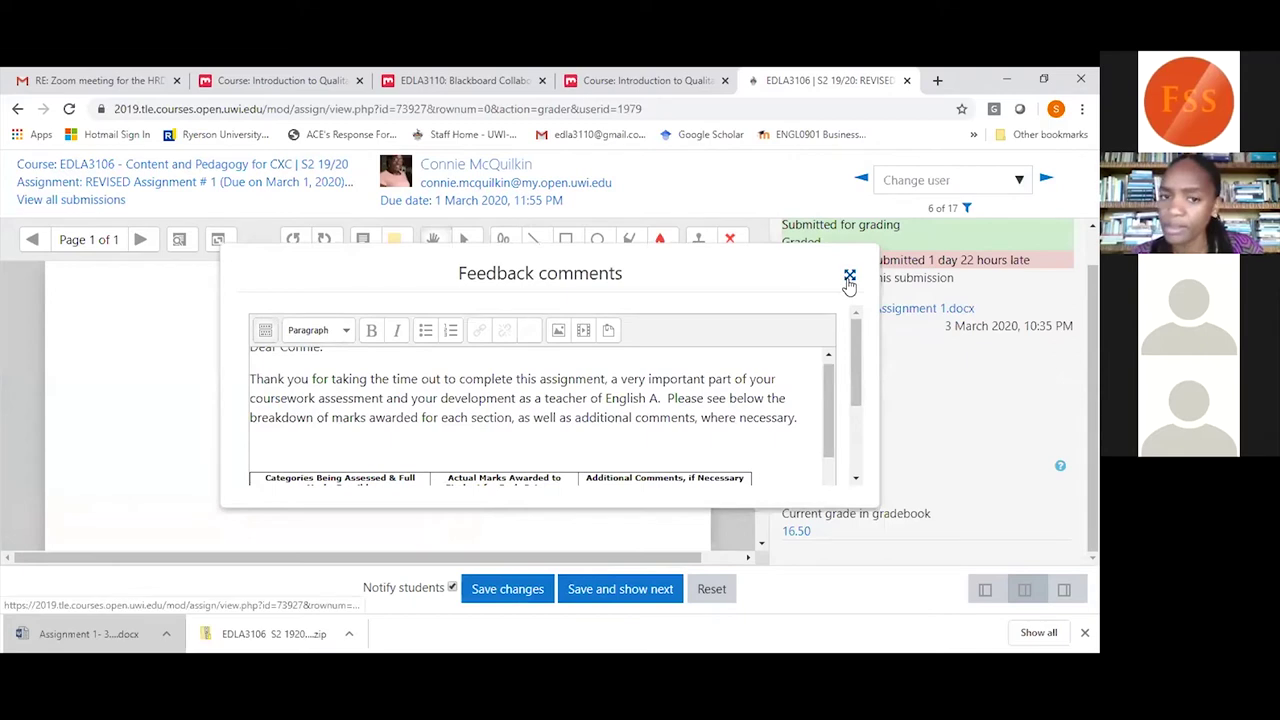
click(848, 277)
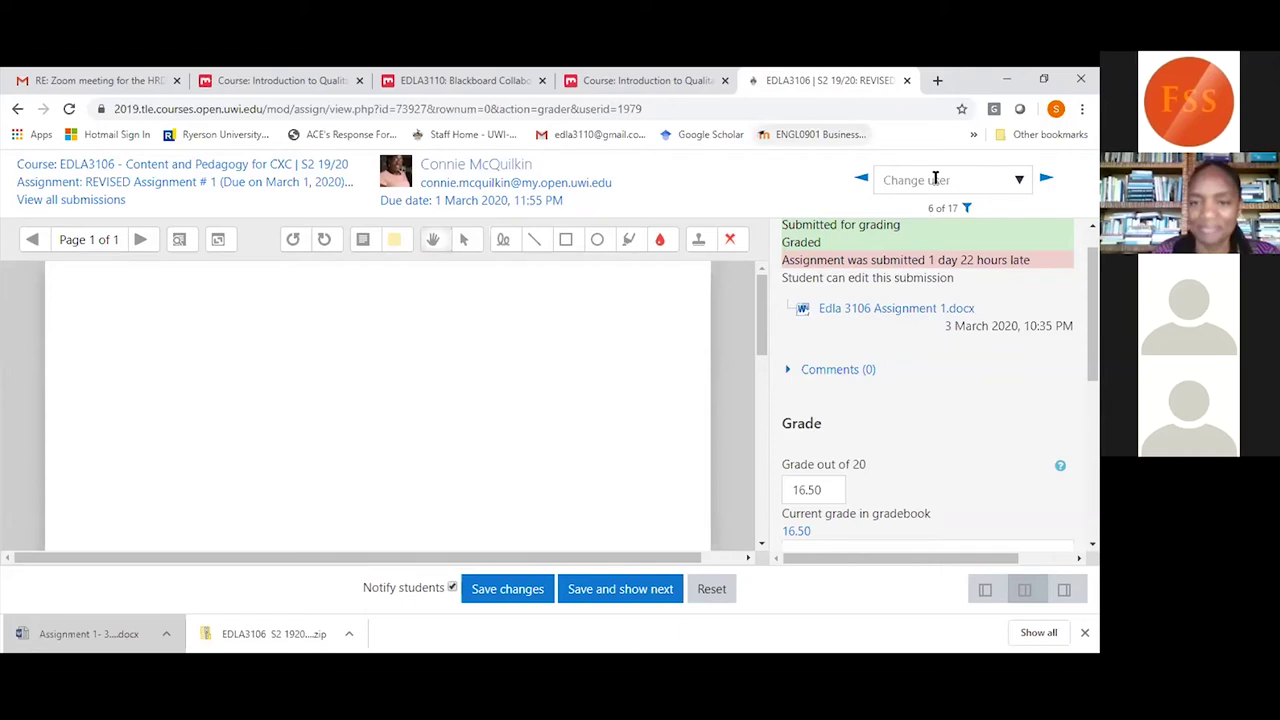
click(338, 88)
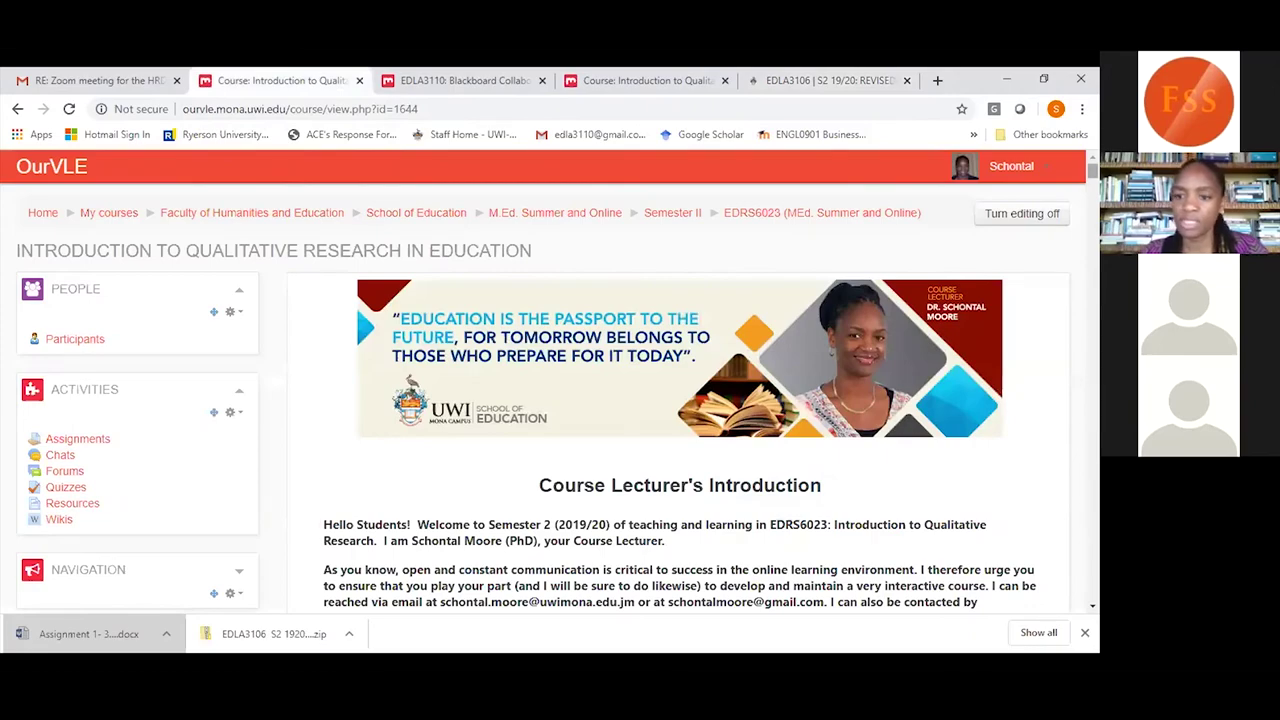
scroll(680, 400, down, 20)
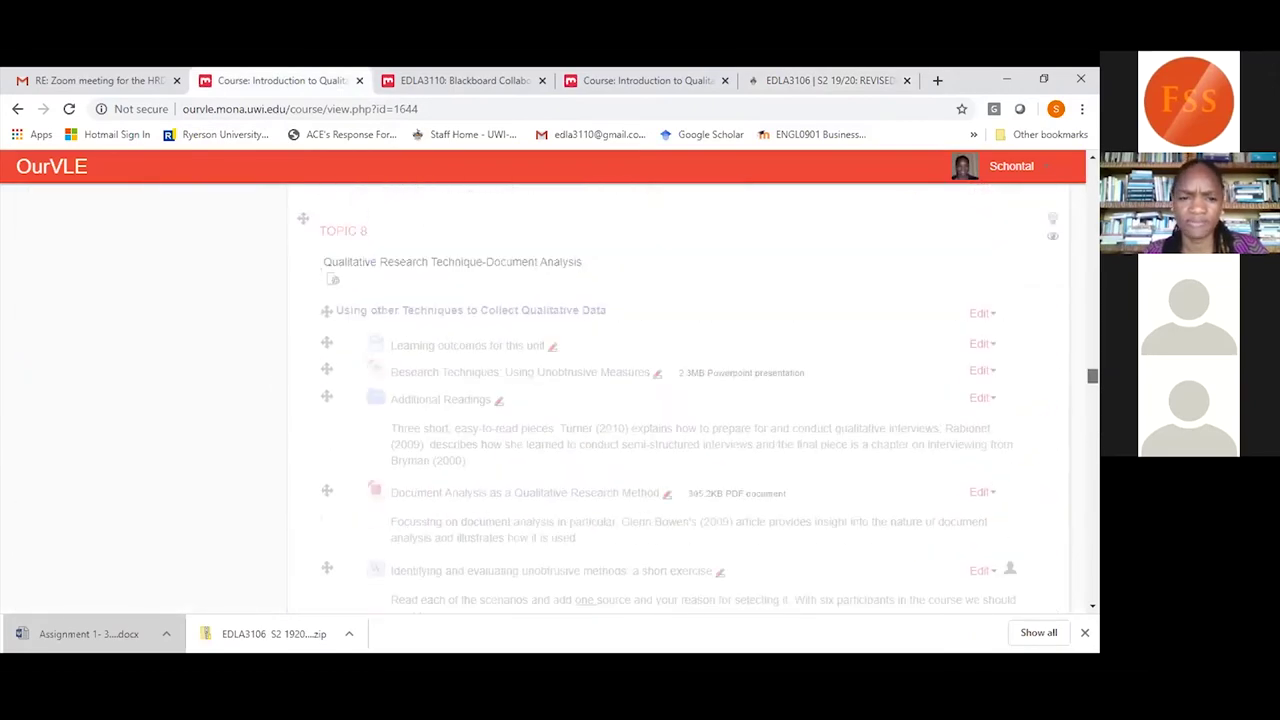
scroll(680, 400, up, 10)
scroll(680, 400, down, 4)
scroll(680, 400, up, 2)
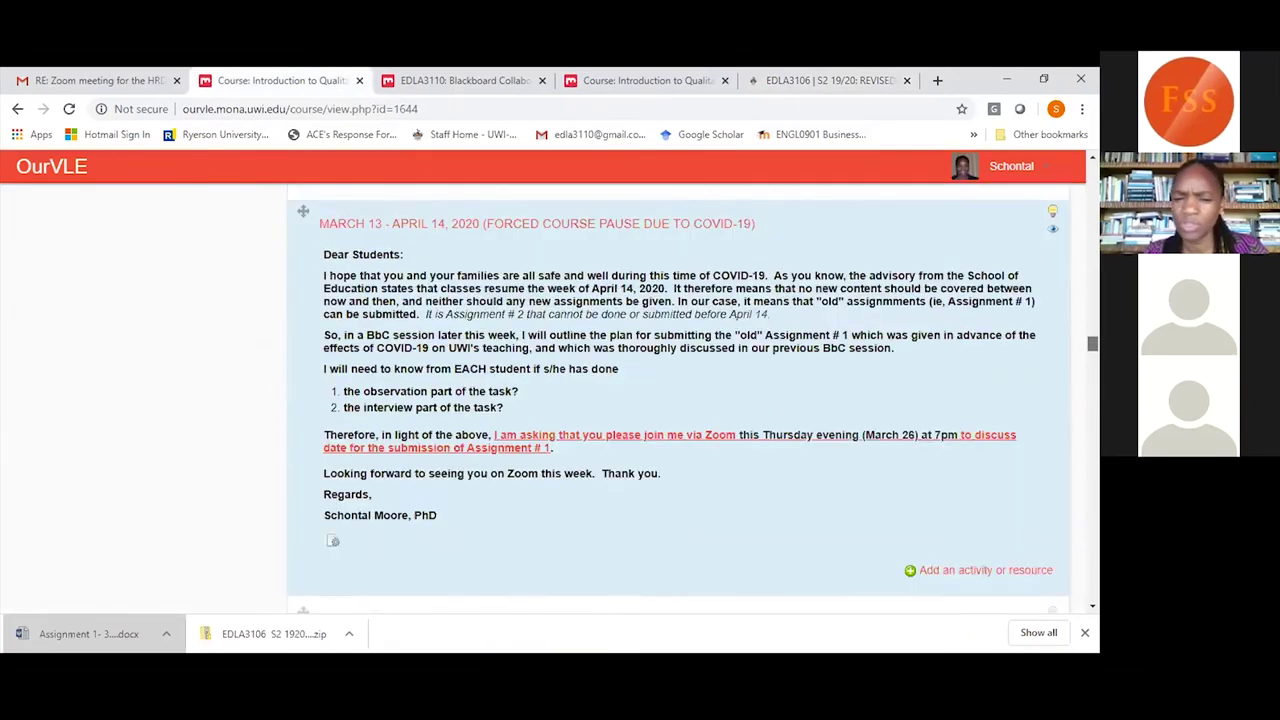
scroll(1070, 351, down, 10)
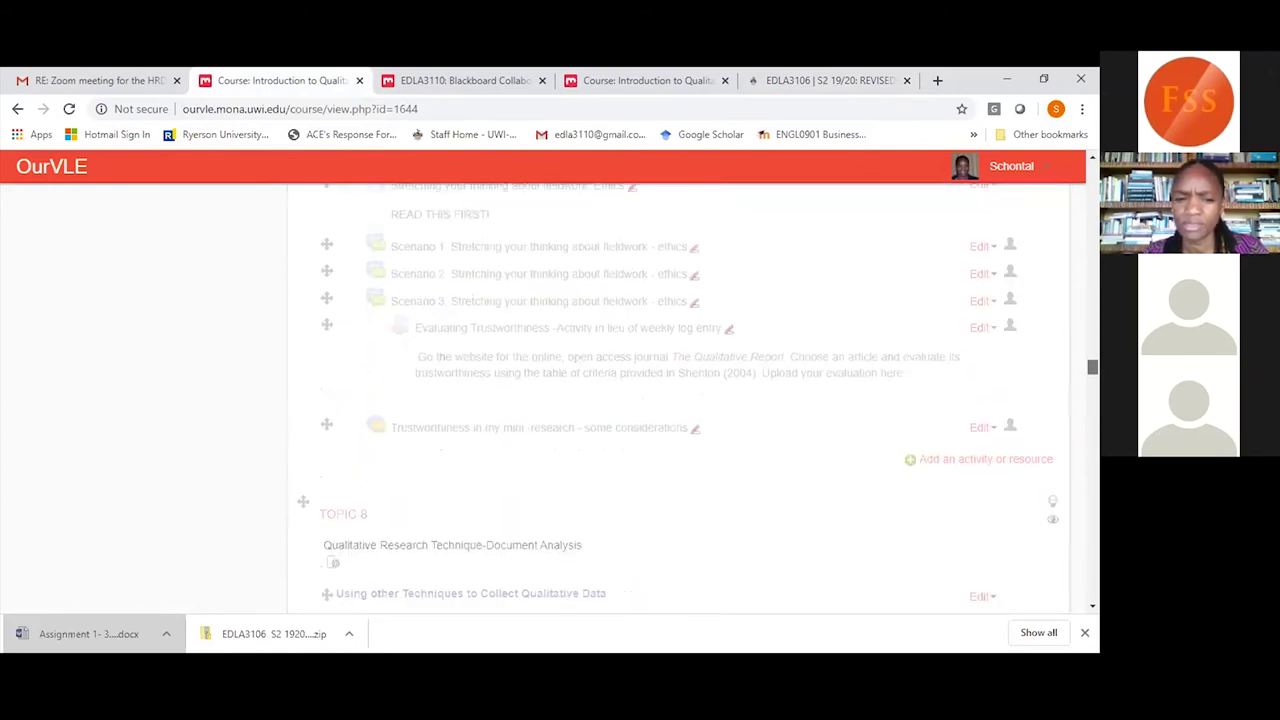
Return to the OurVLE course page holding the new Assignment 1 and start adding an External Tool activity to Topic 7.
click(641, 83)
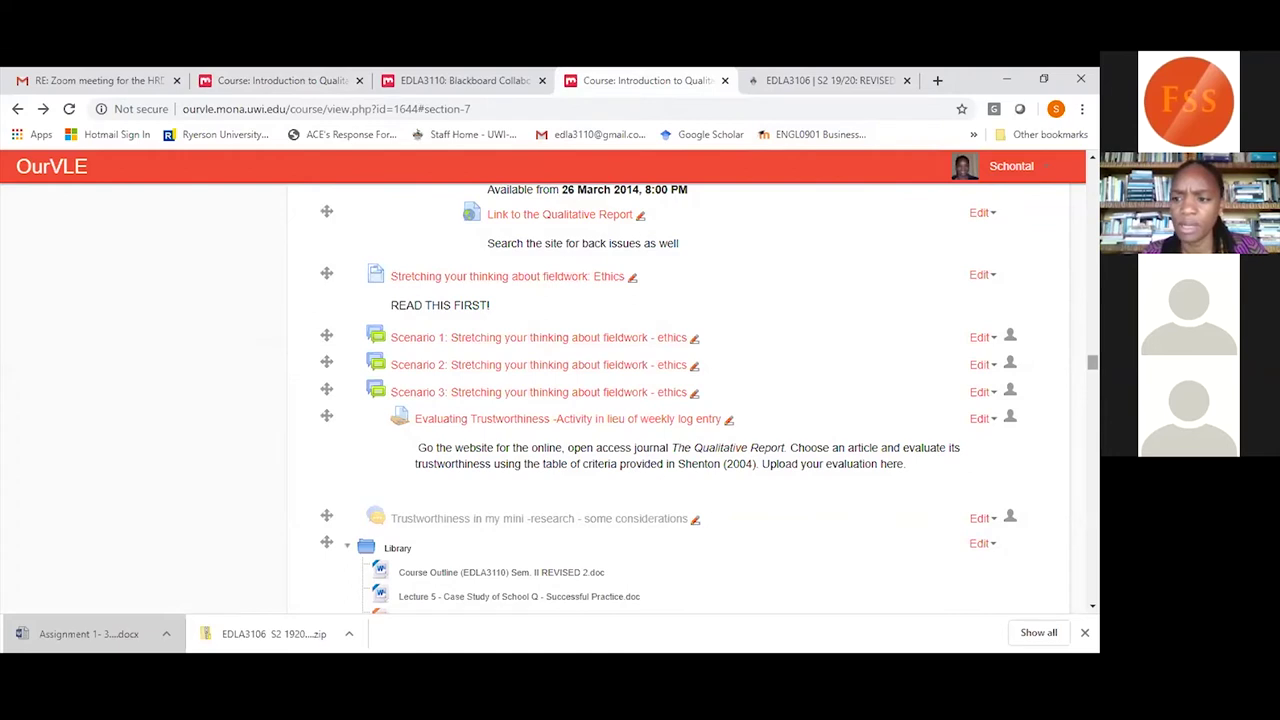
scroll(1092, 362, down, 2)
scroll(1092, 365, down, 1)
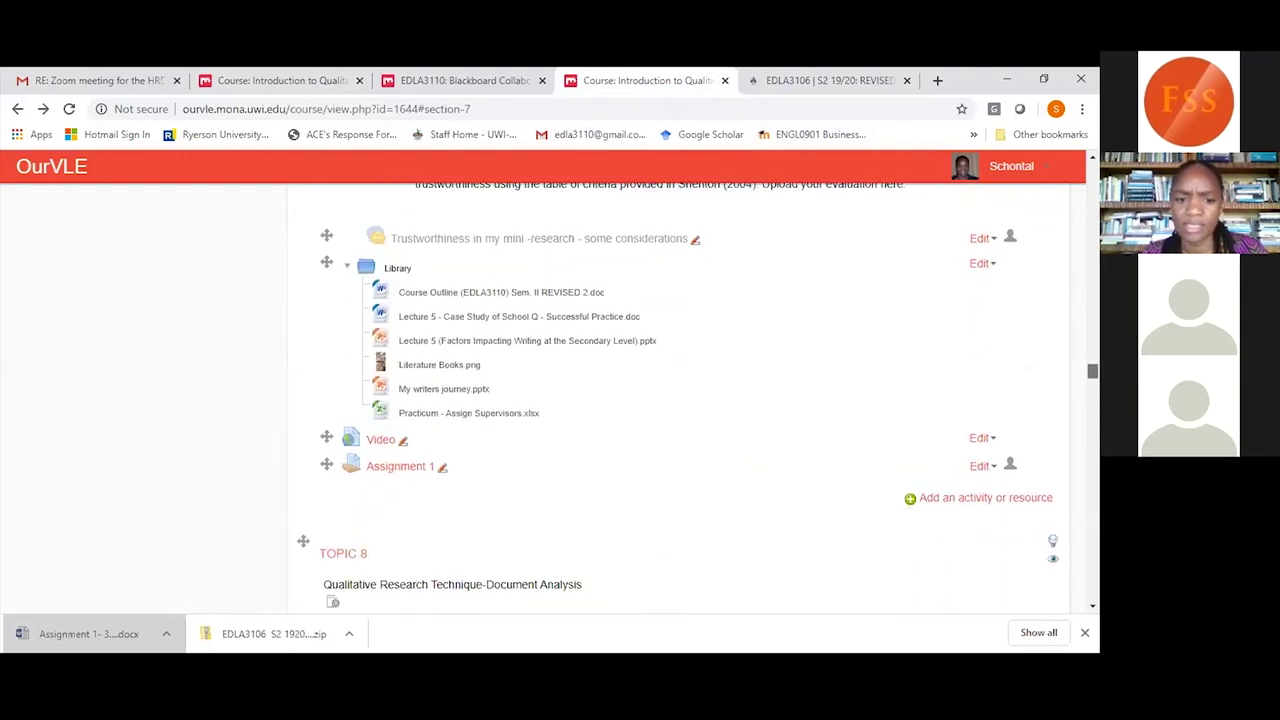
click(1010, 505)
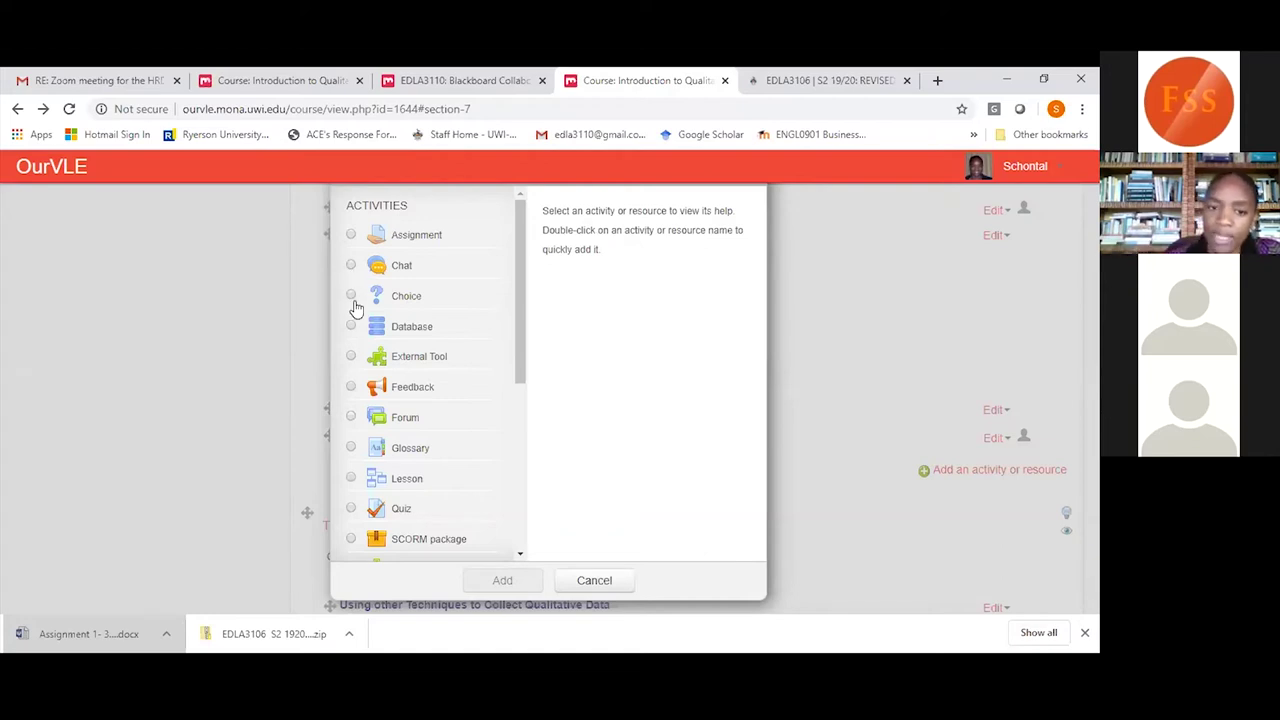
click(351, 358)
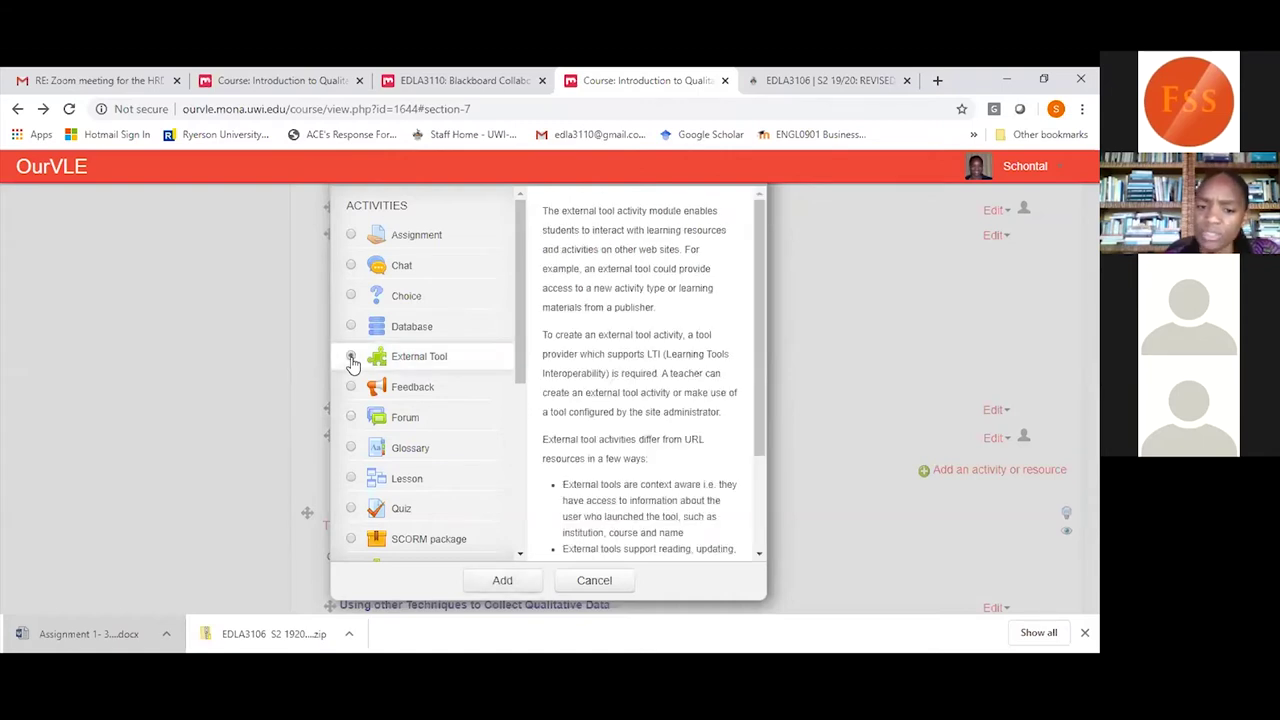
click(498, 585)
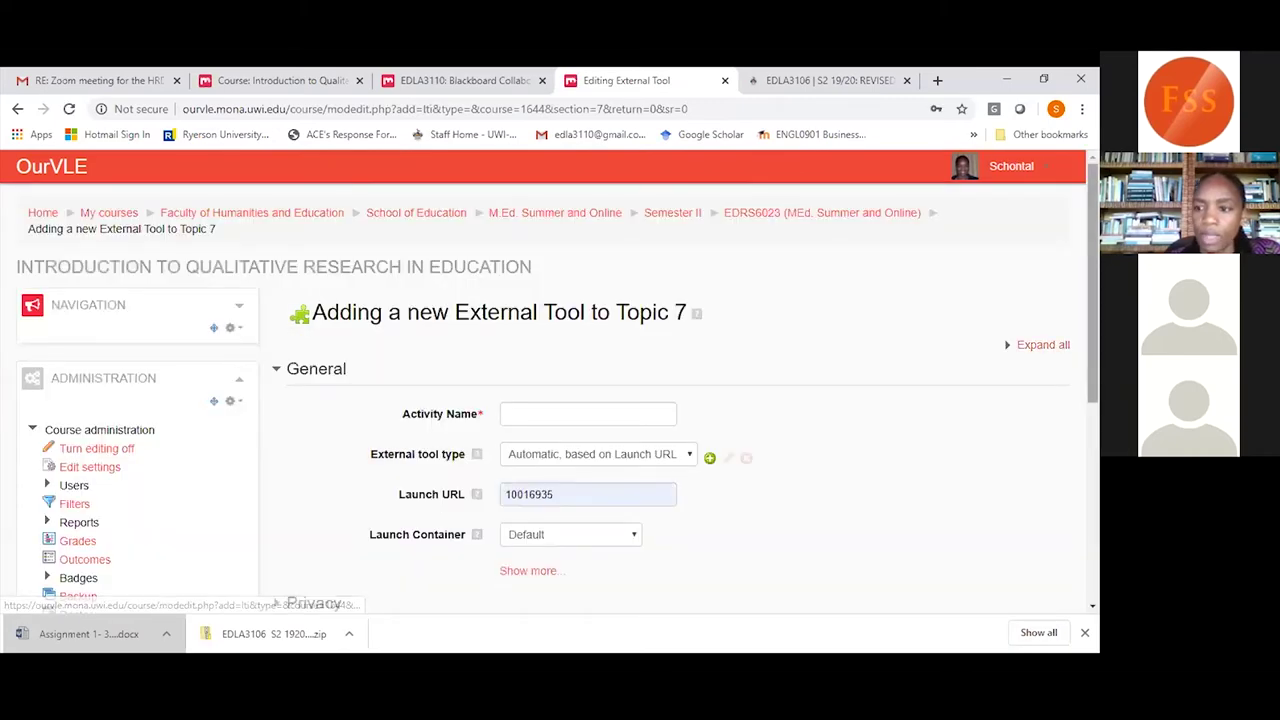
Name the activity "Meeting Room for Course" and set its external tool type to Blackboard Collaborate Ultra.
scroll(929, 229, down, 2)
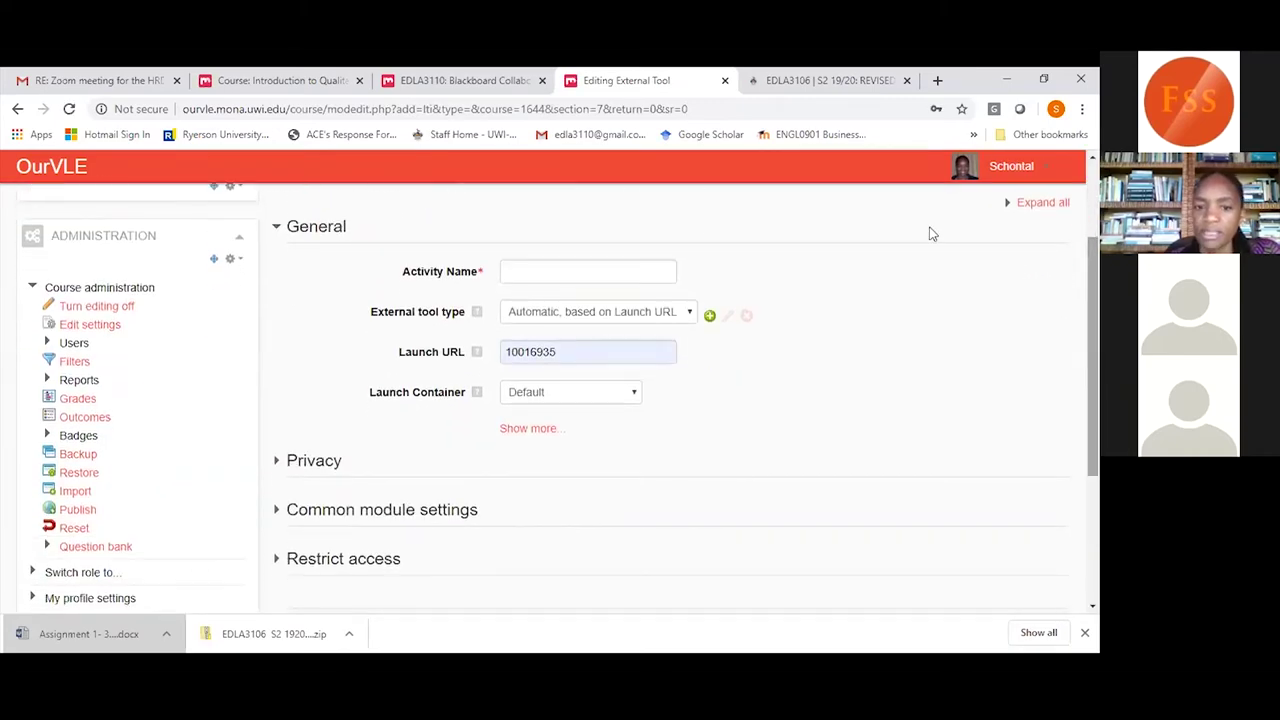
click(553, 275)
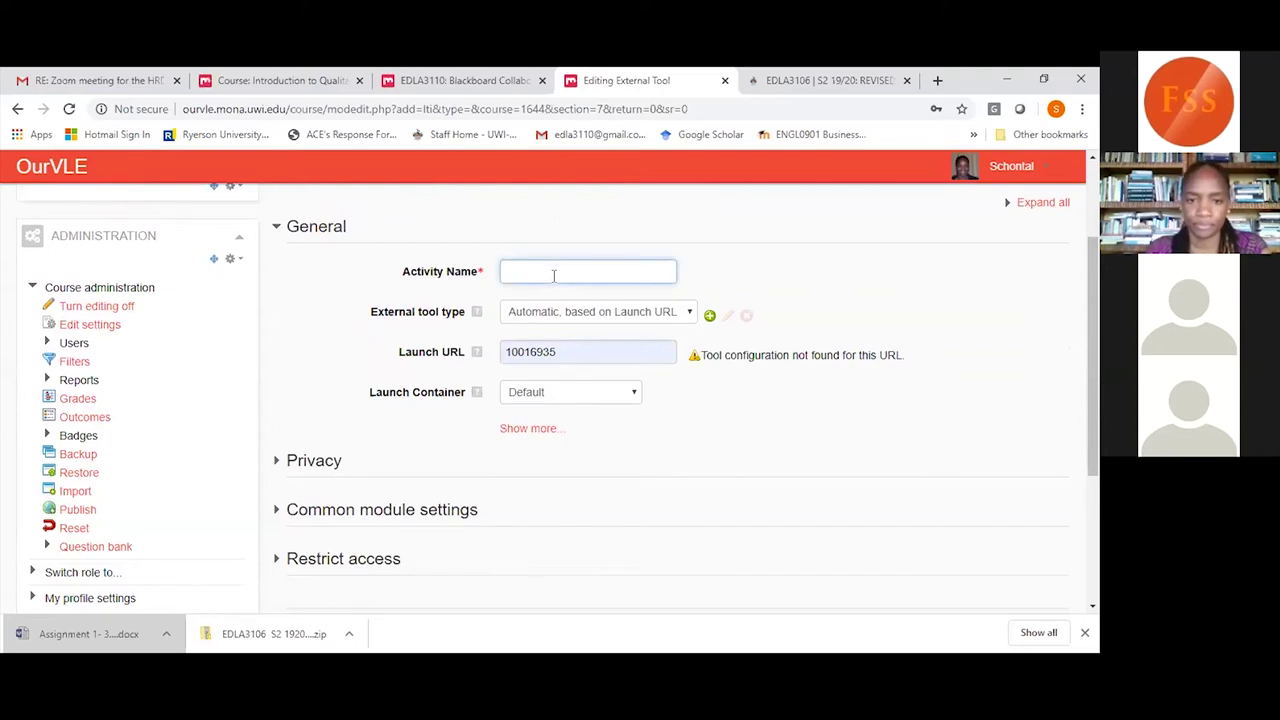
text(NMeeti)
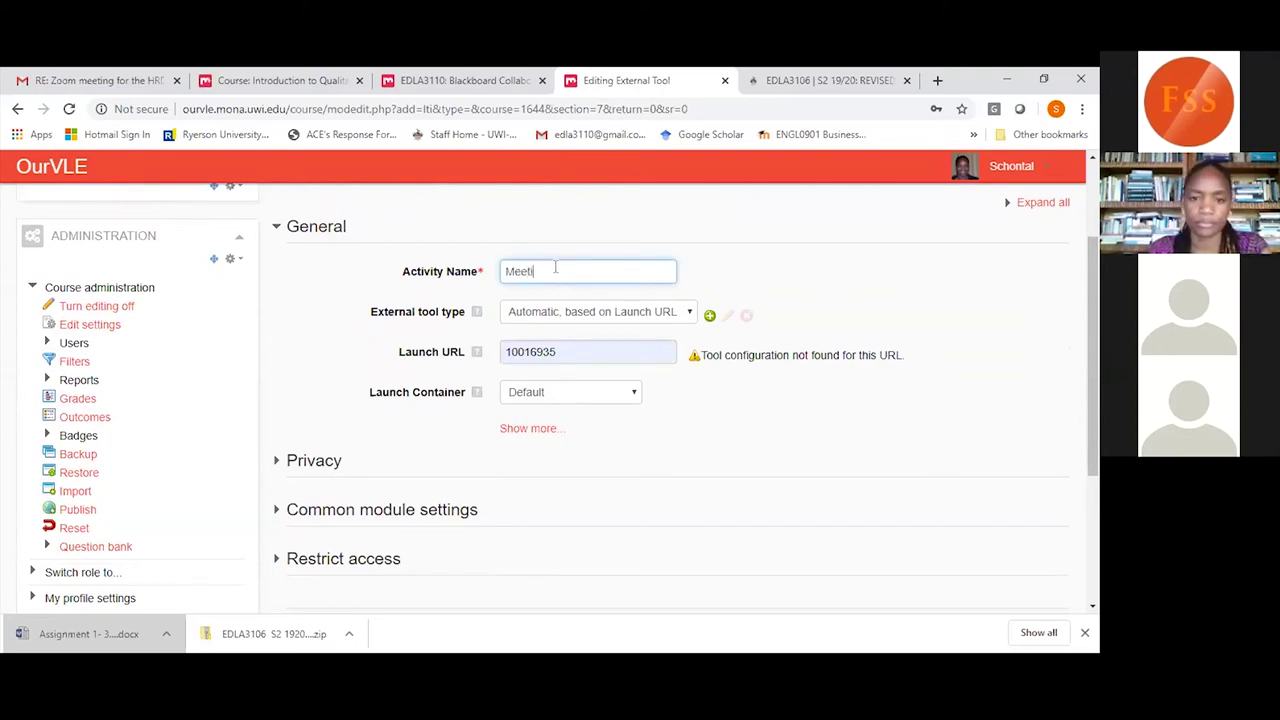
text(ng for Course)
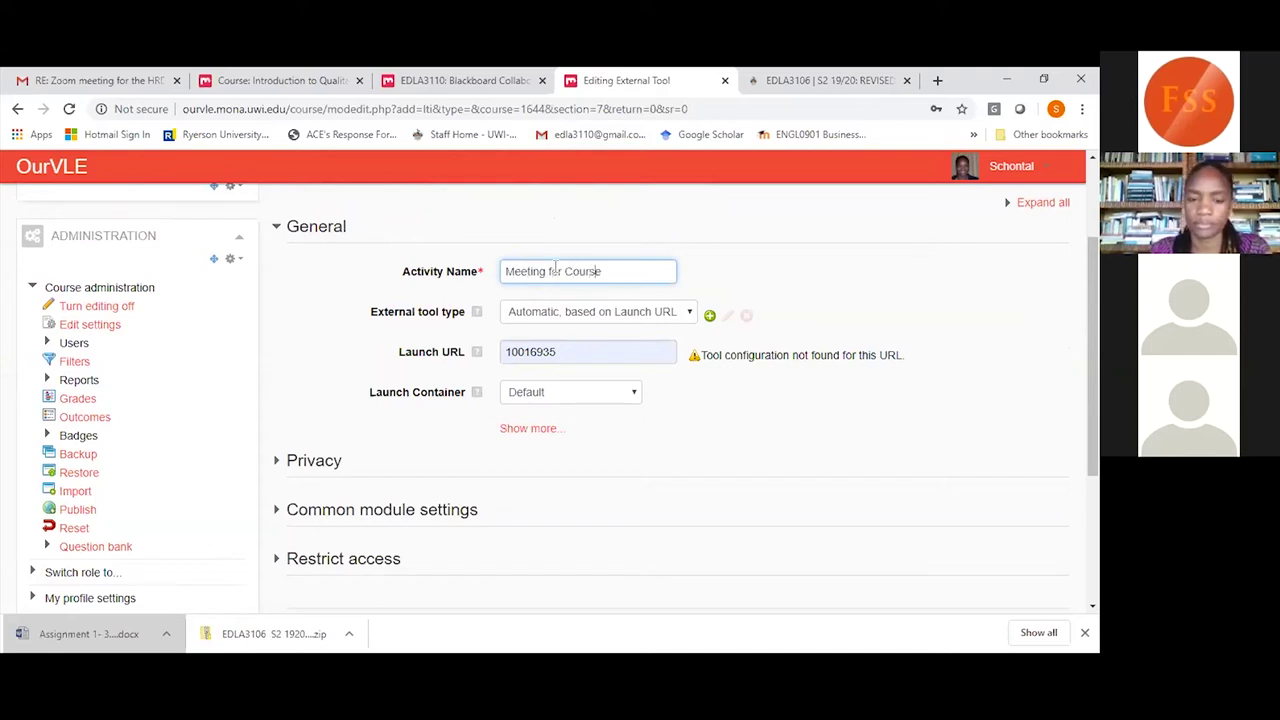
click(556, 268)
text(Room)
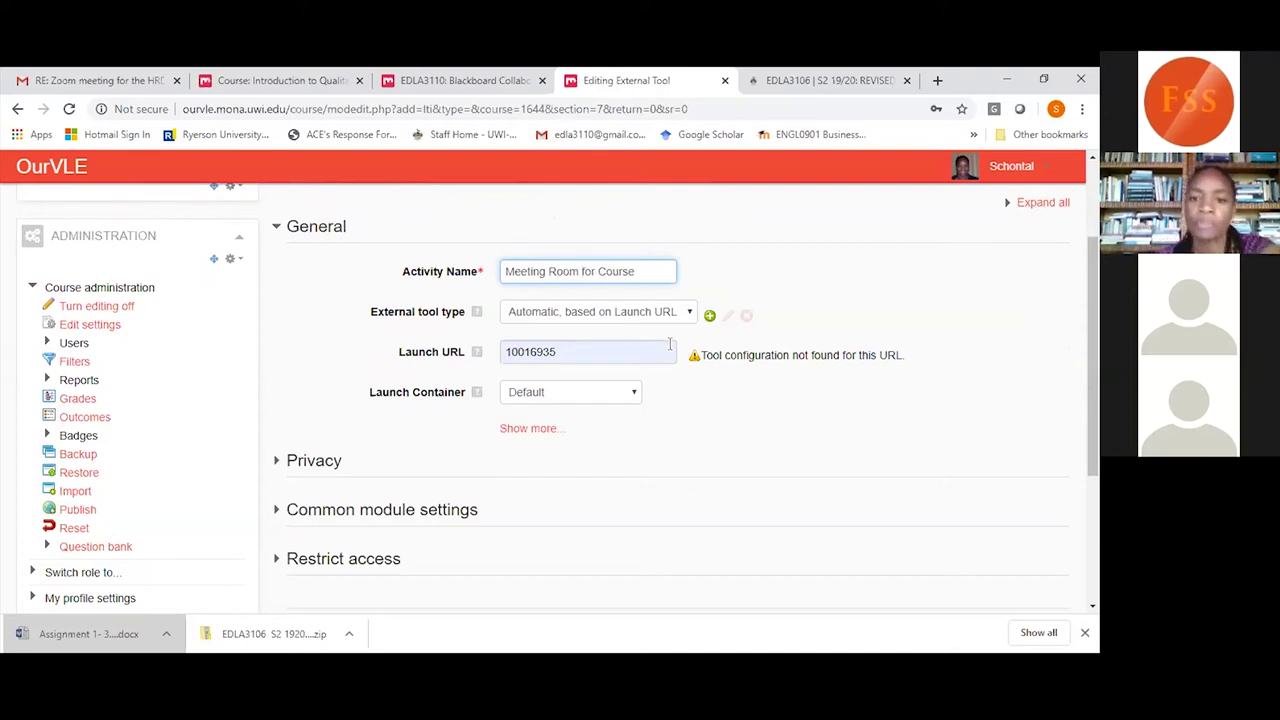
click(690, 316)
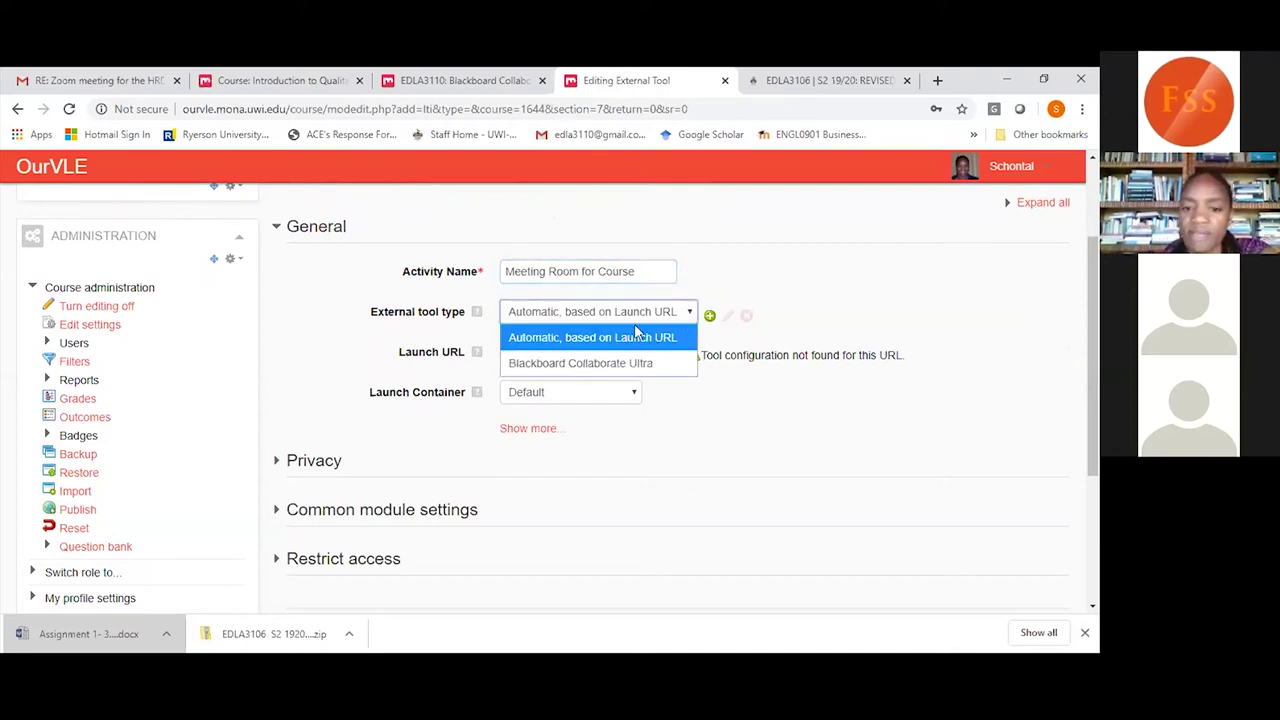
click(577, 365)
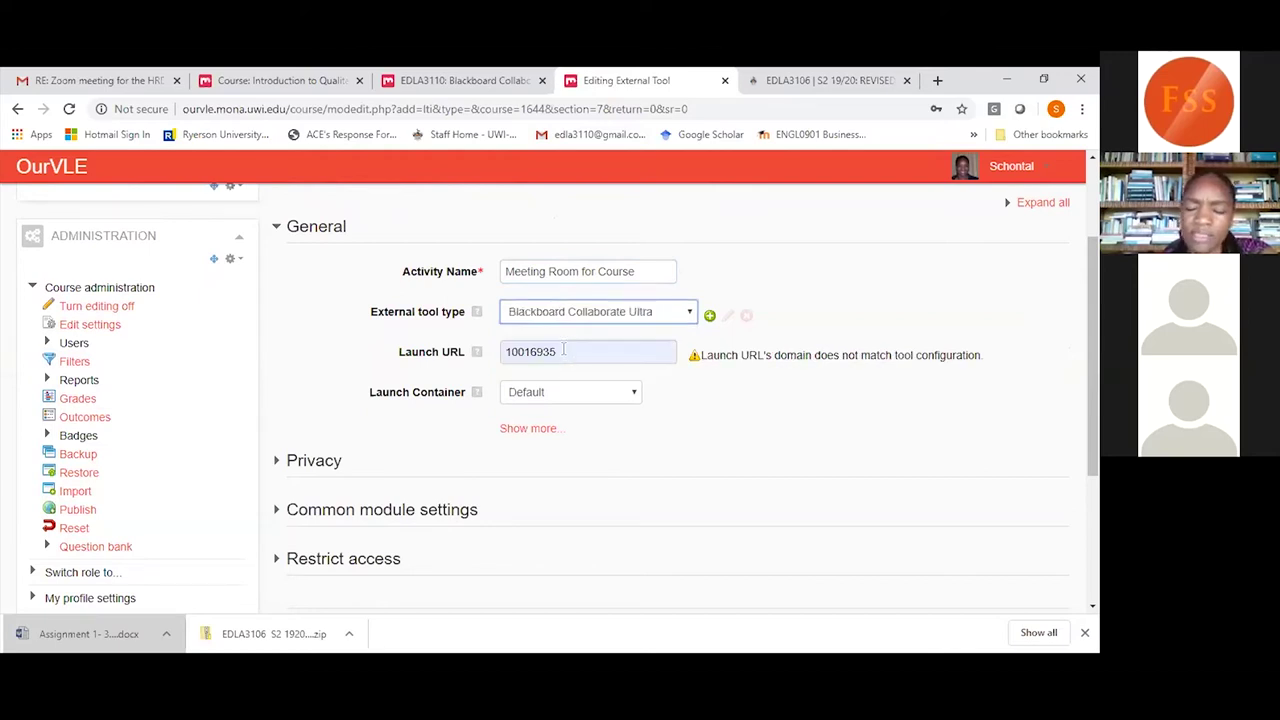
Clear the autofilled entry from the external tool's Launch URL, leaving the field blank.
click(563, 349)
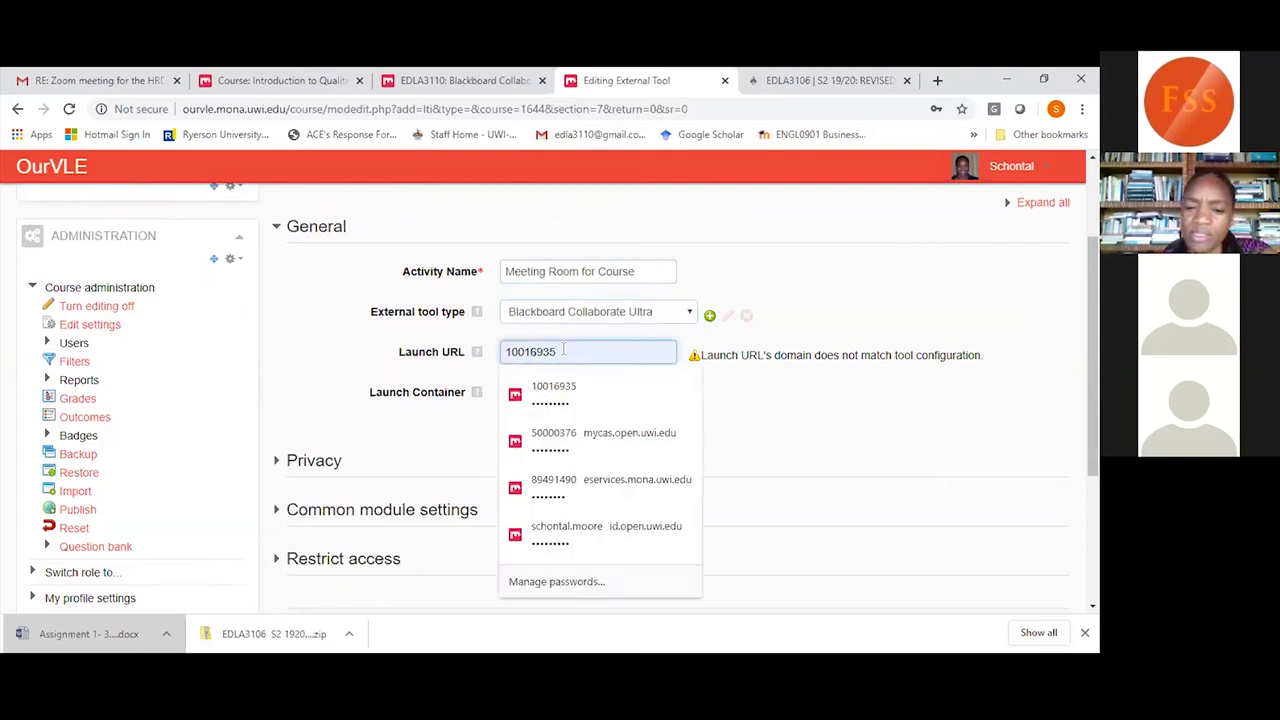
click(797, 455)
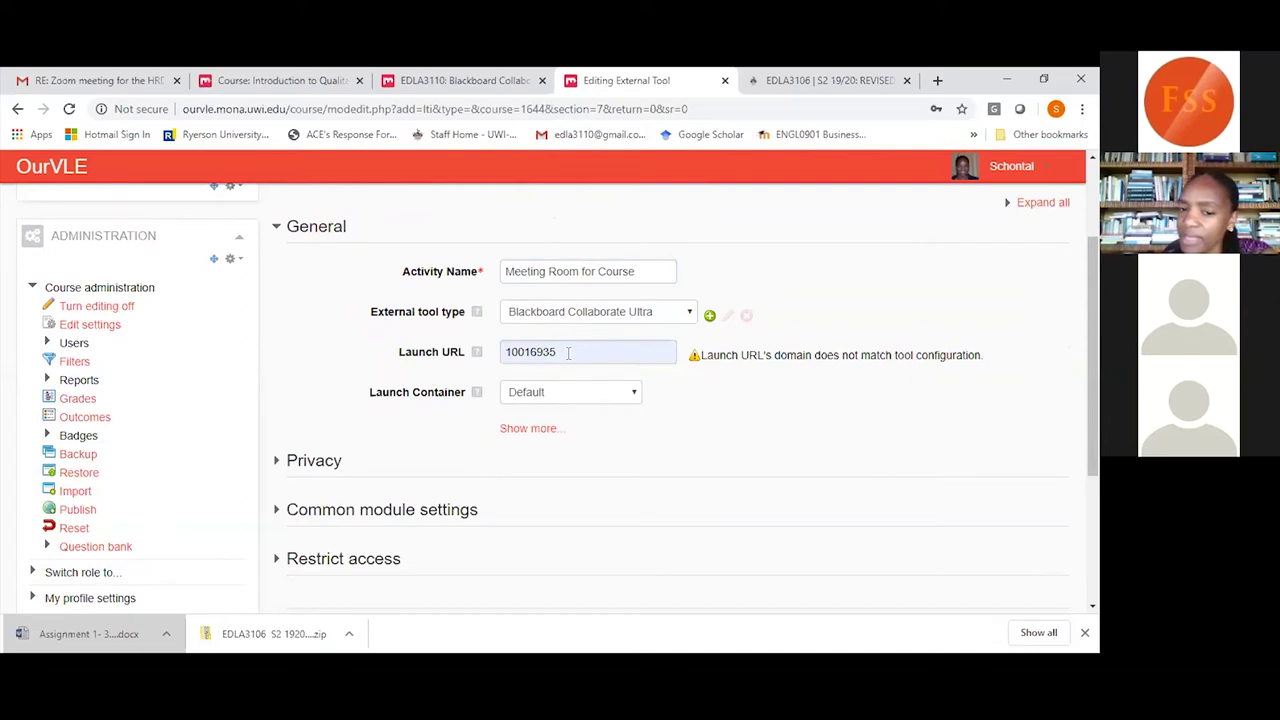
click(568, 353)
key(BackSpace)
key(BackSpace)
key(BackSpace)
key(BackSpace)
key(BackSpace)
key(BackSpace)
key(BackSpace)
key(BackSpace)
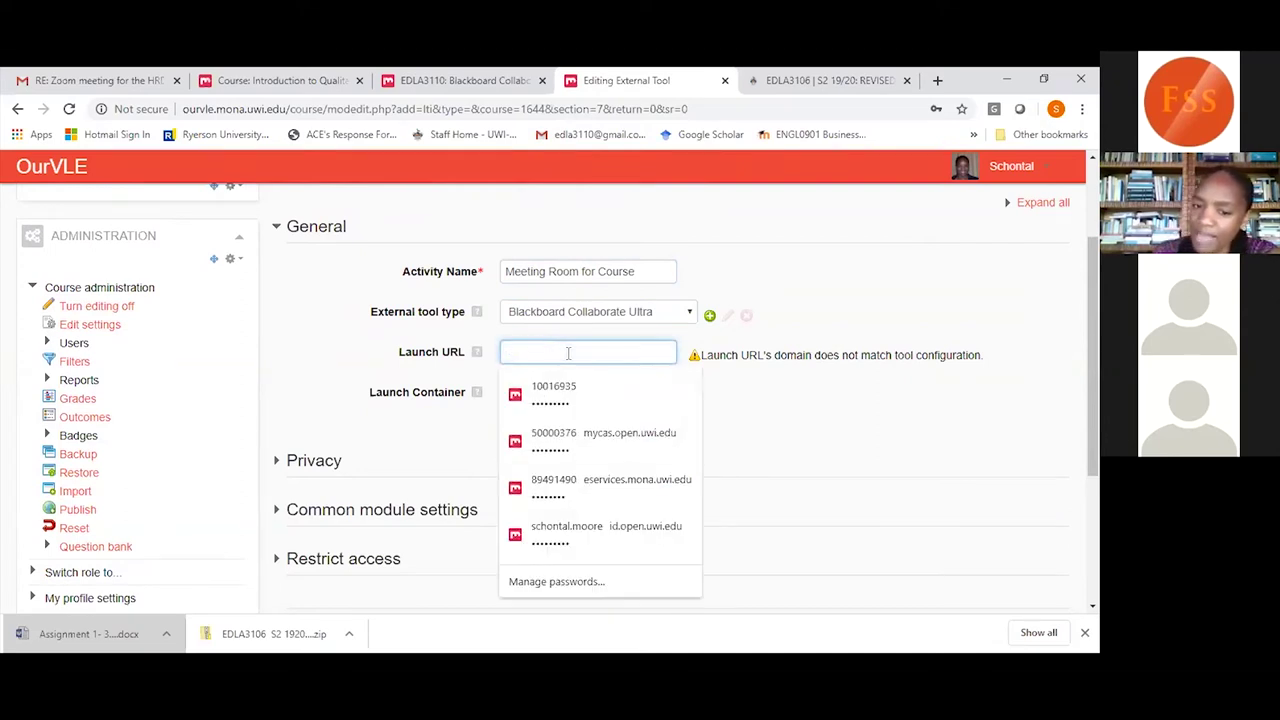
click(752, 403)
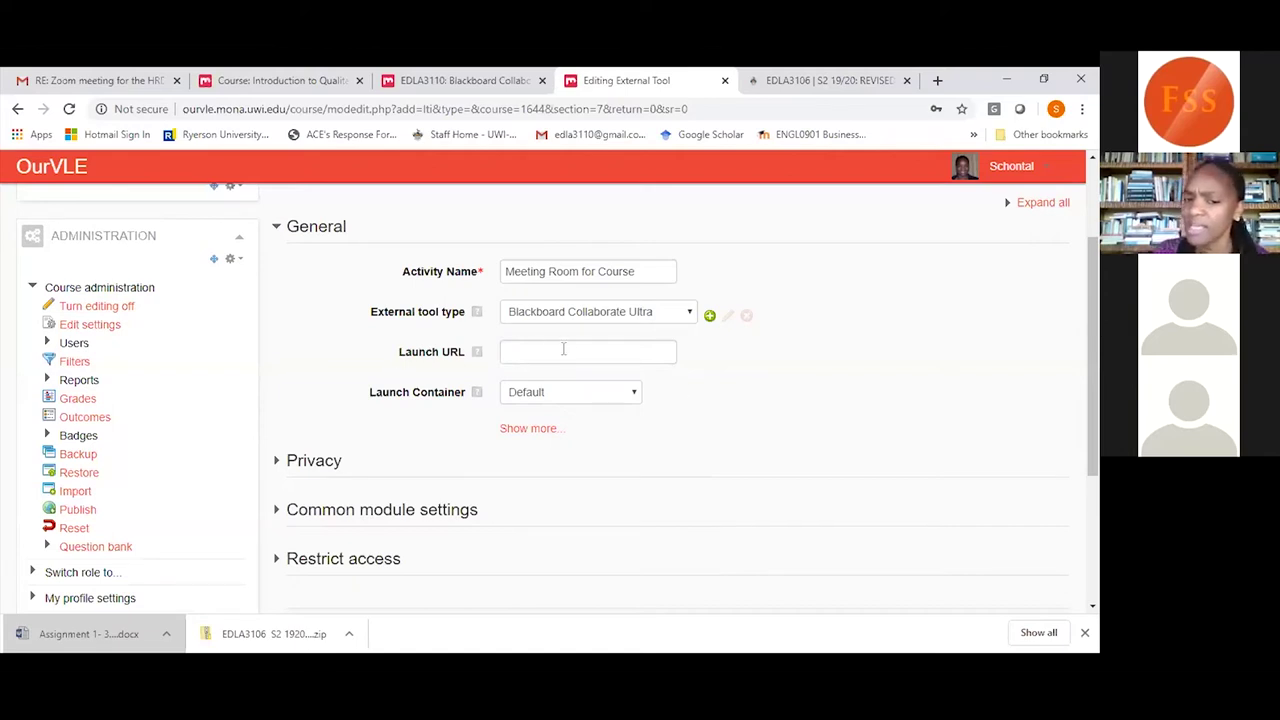
Show the additional General settings, clear the autofilled Shared Secret, and look over the remaining fields.
click(538, 430)
scroll(538, 430, down, 4)
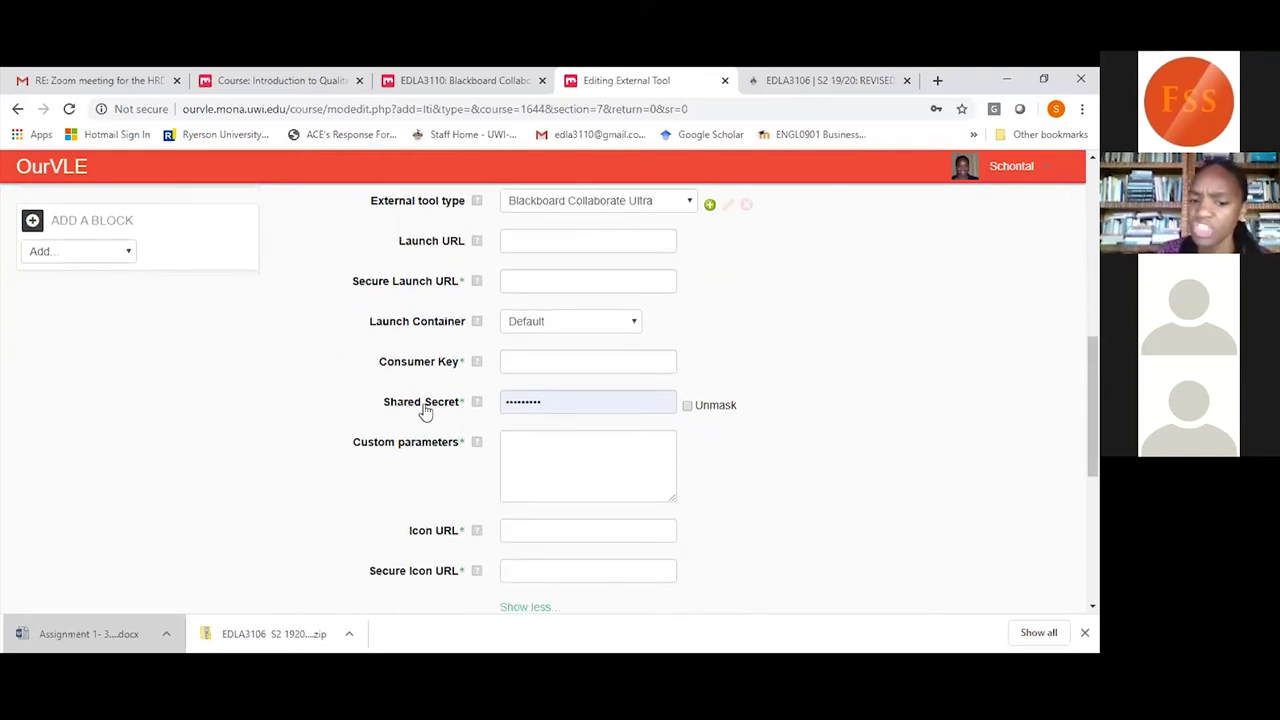
click(547, 402)
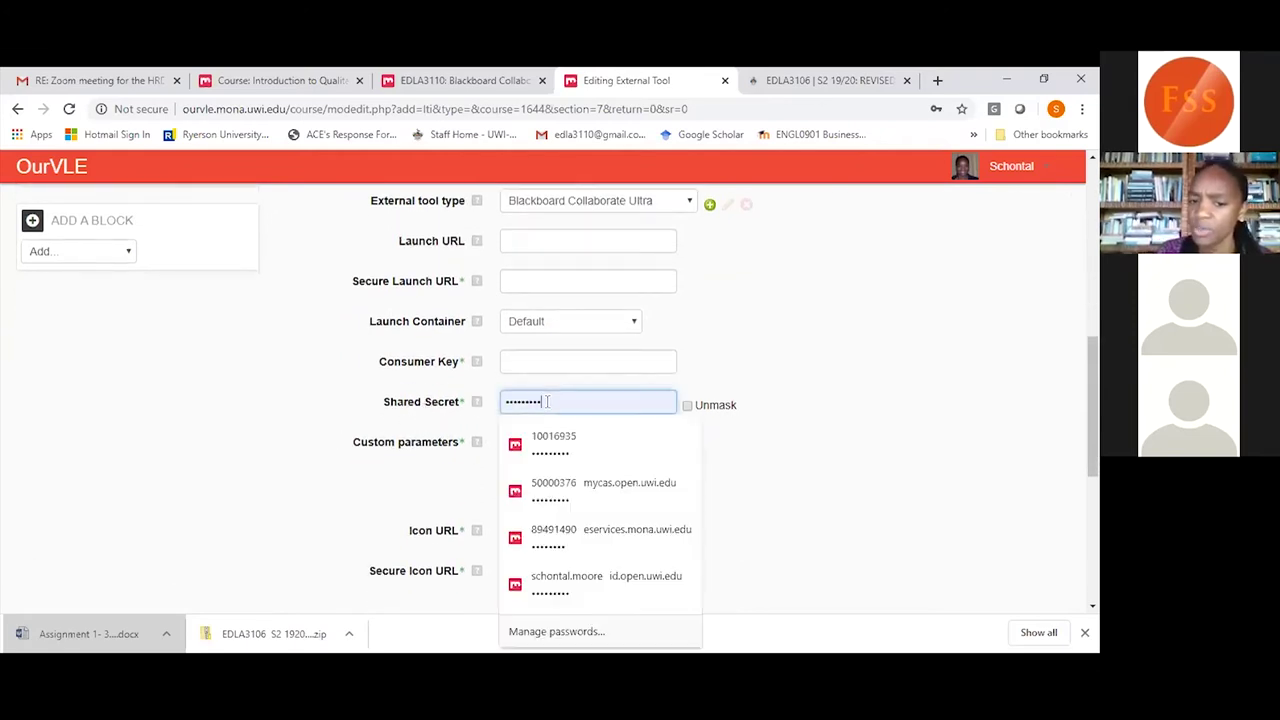
key(BackSpace)
key(BackSpace)
key(BackSpace)
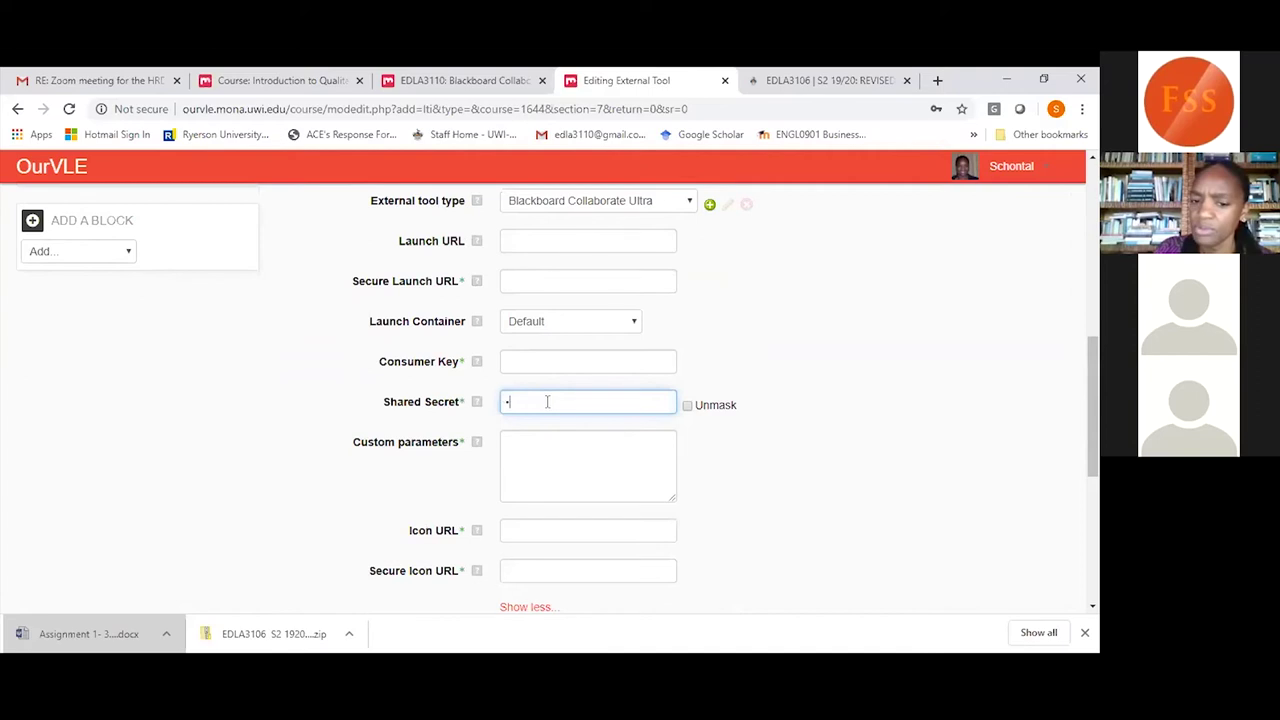
key(BackSpace)
key(BackSpace)
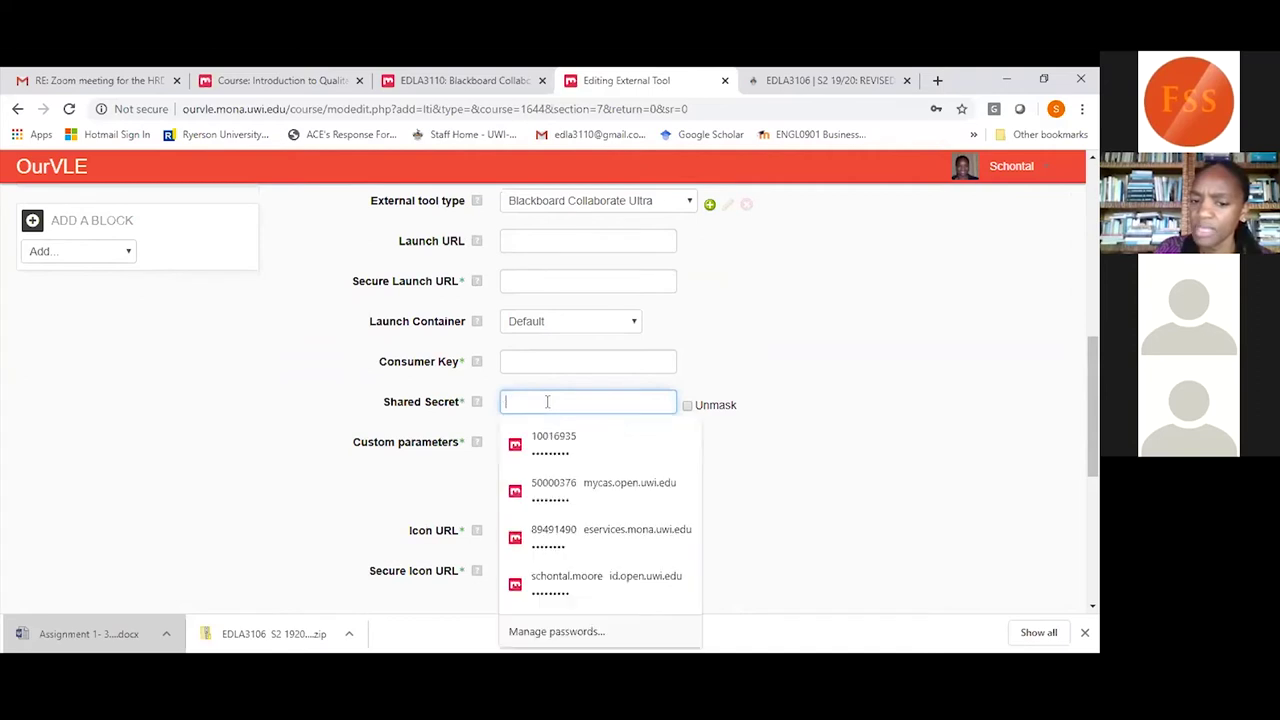
click(808, 444)
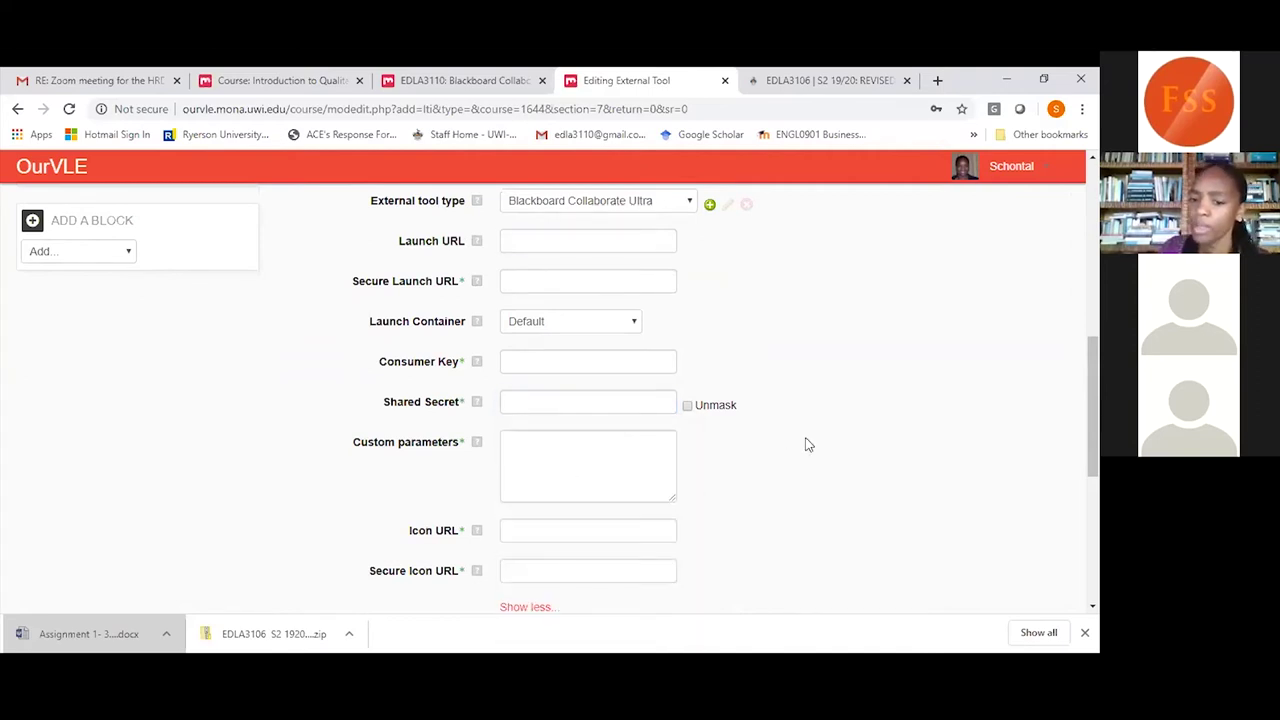
scroll(810, 450, up, 5)
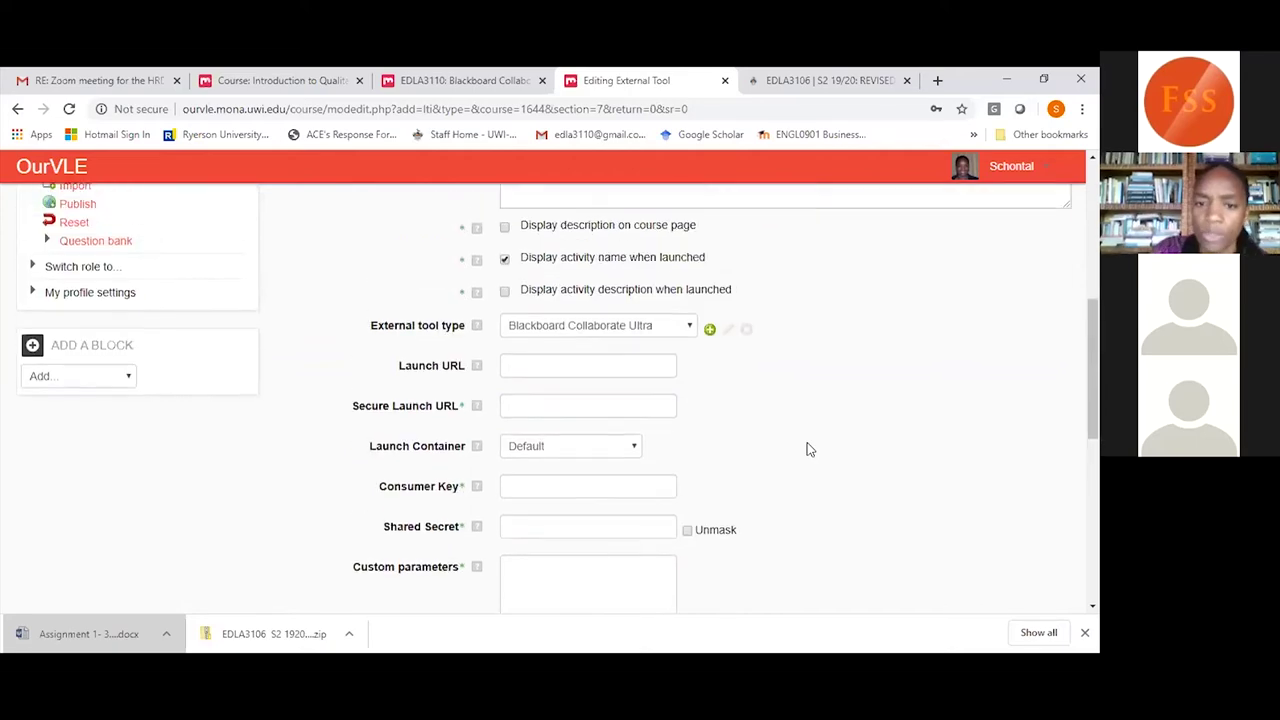
scroll(810, 450, down, 5)
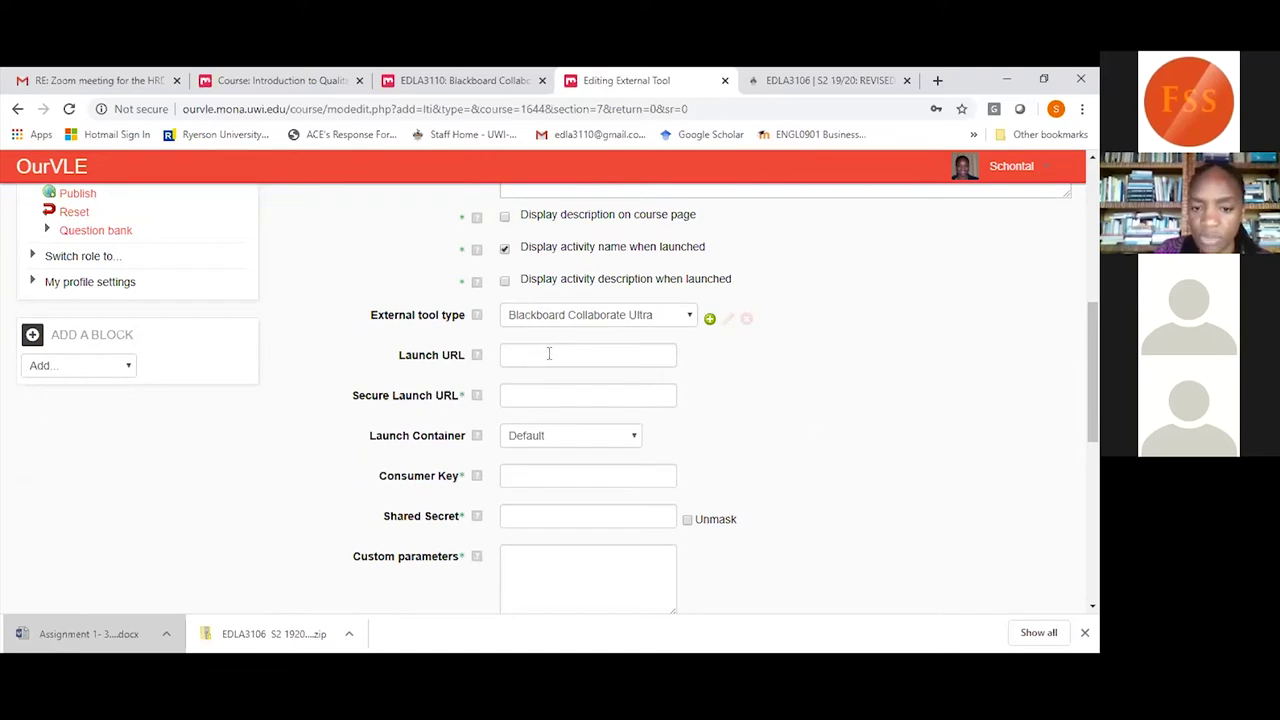
scroll(781, 449, down, 2)
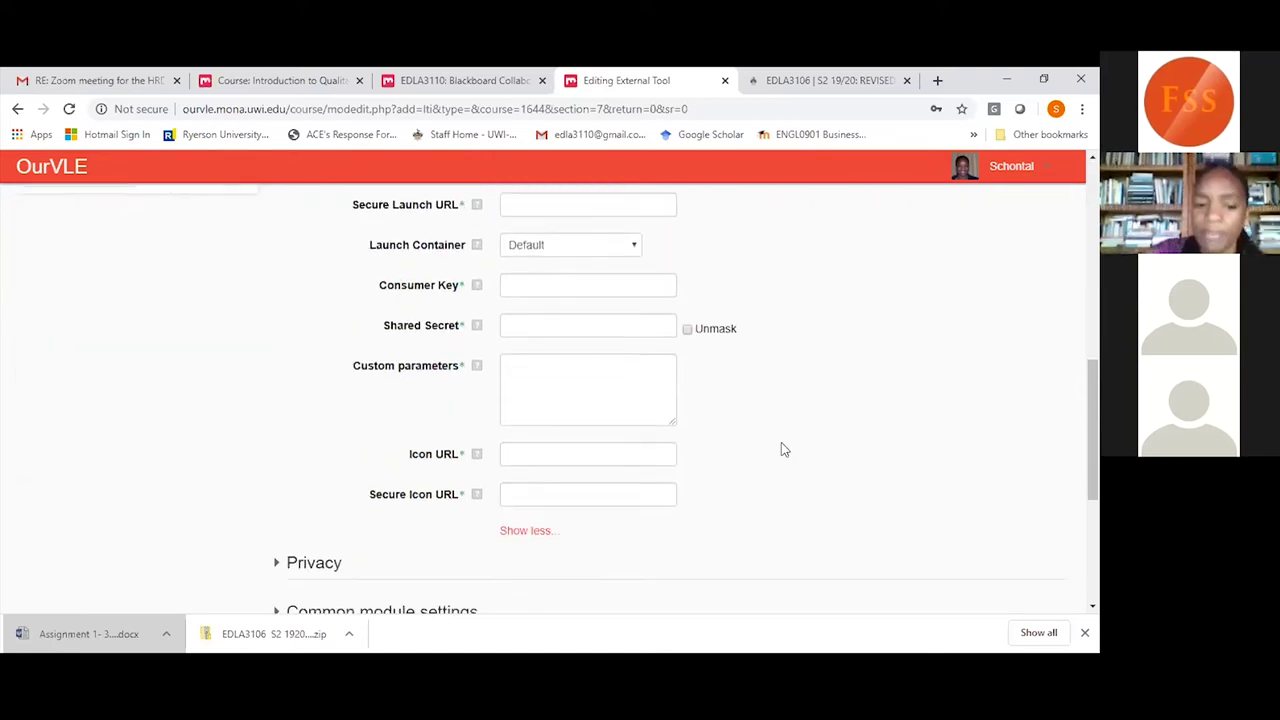
Review the remaining external tool fields and expand the Privacy, Common module settings and Restrict access sections.
scroll(784, 450, down, 1)
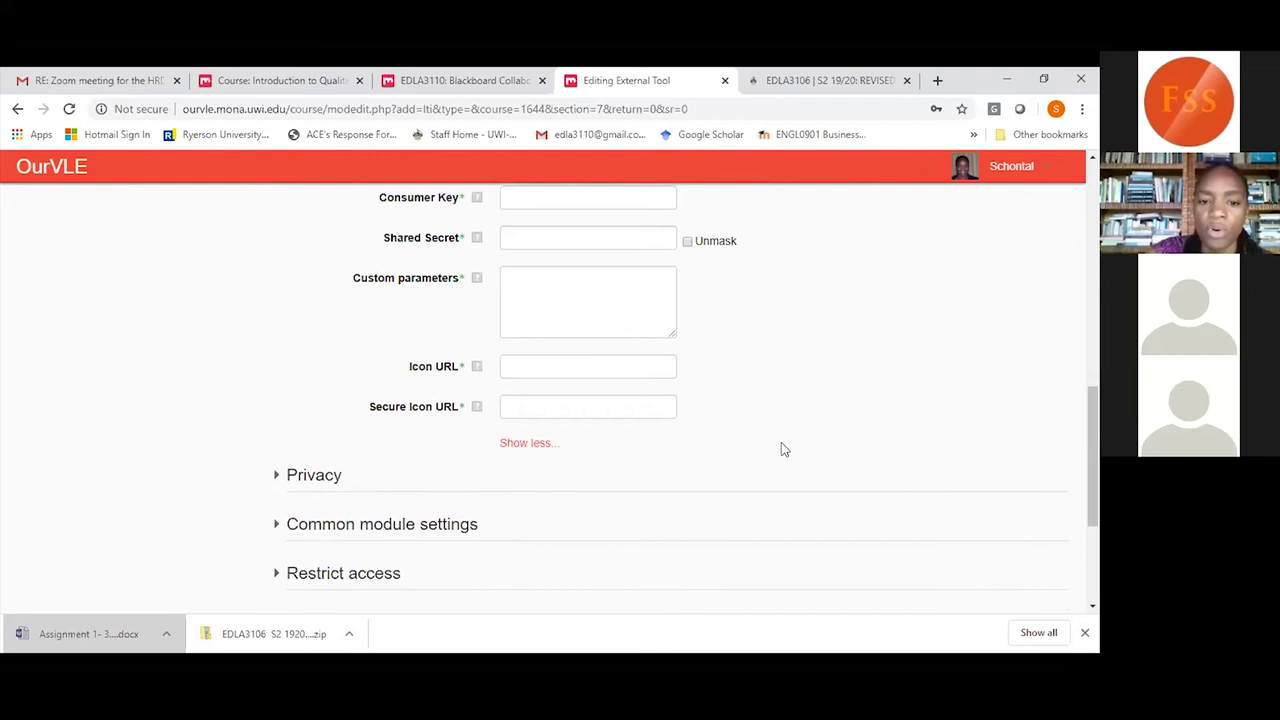
scroll(780, 449, up, 1)
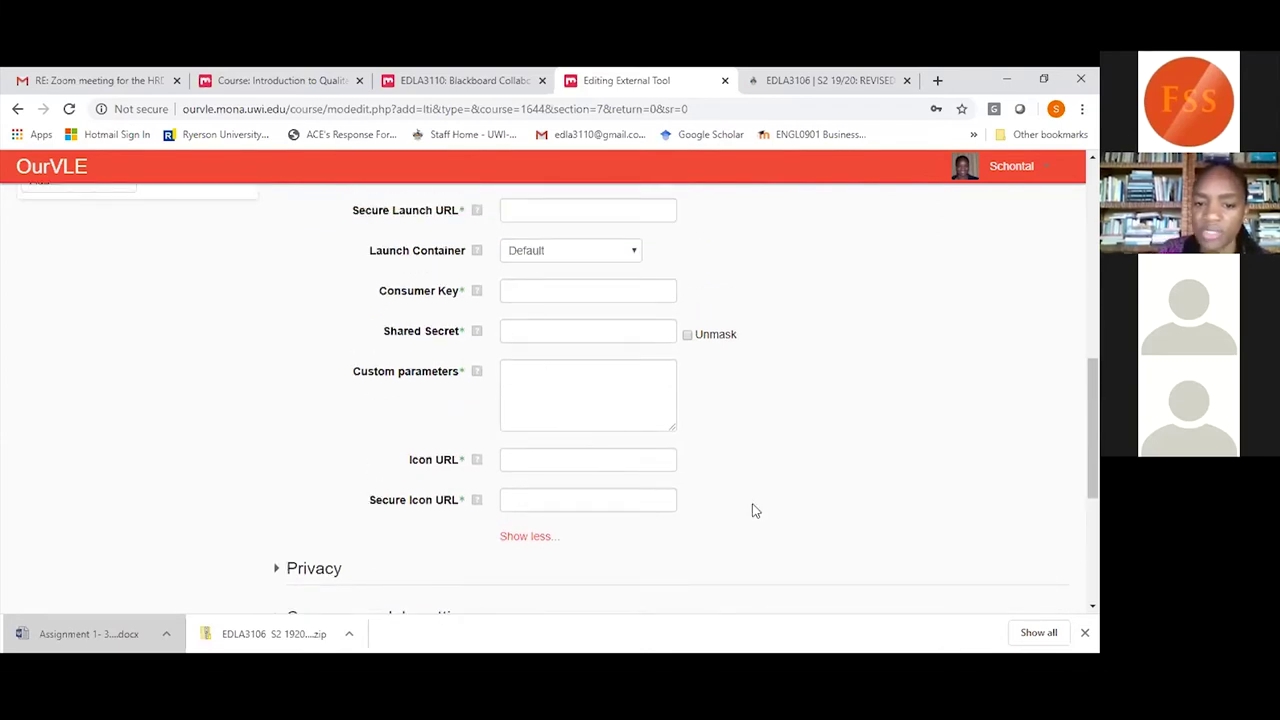
scroll(784, 513, up, 3)
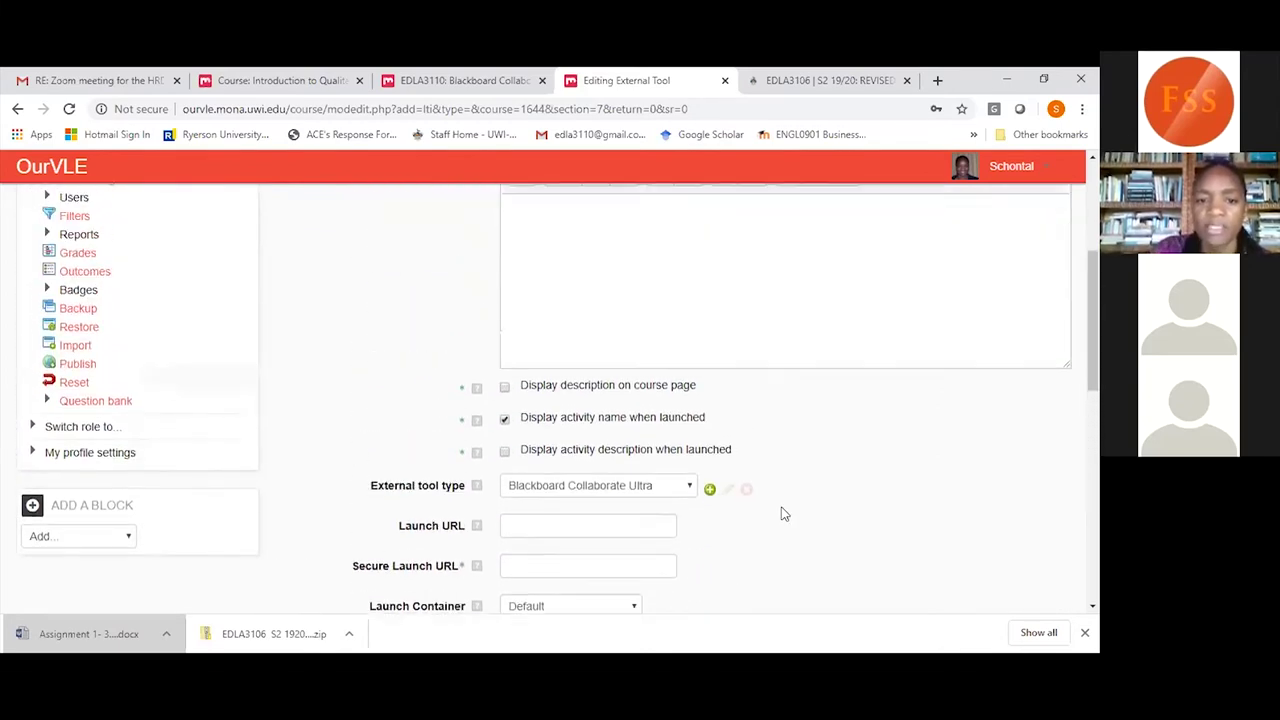
scroll(784, 513, down, 6)
scroll(784, 513, up, 1)
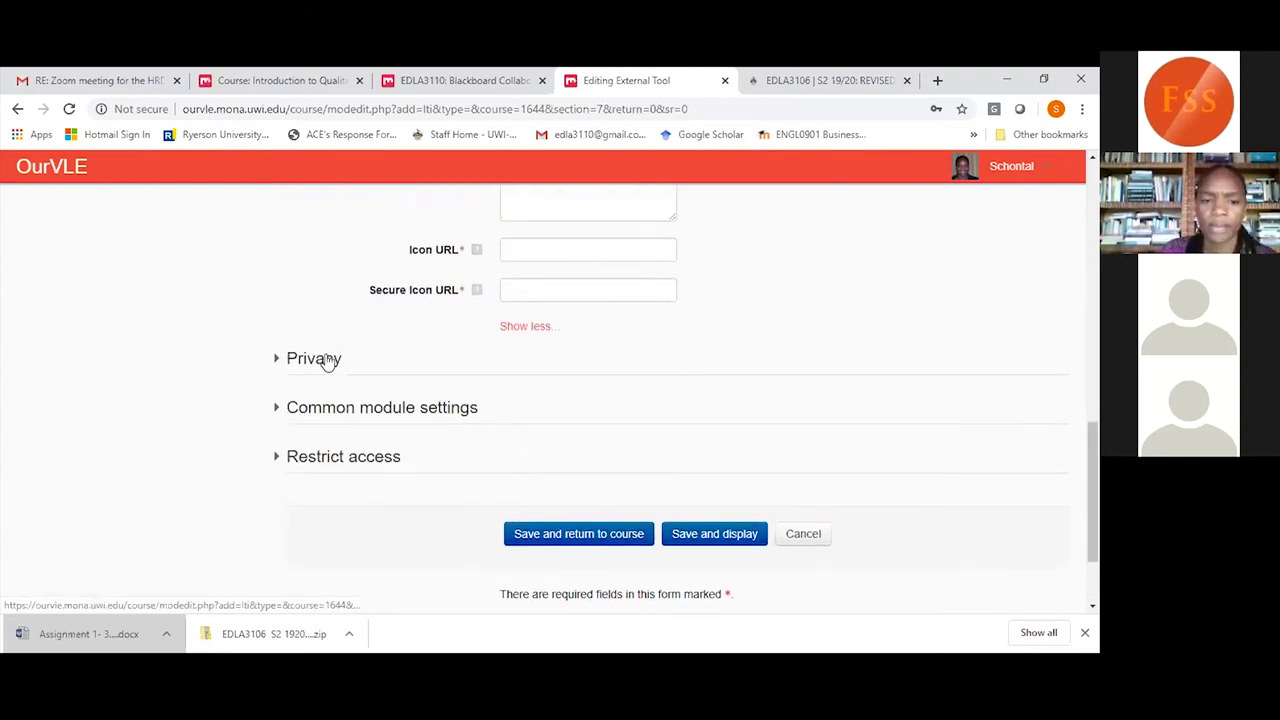
click(327, 362)
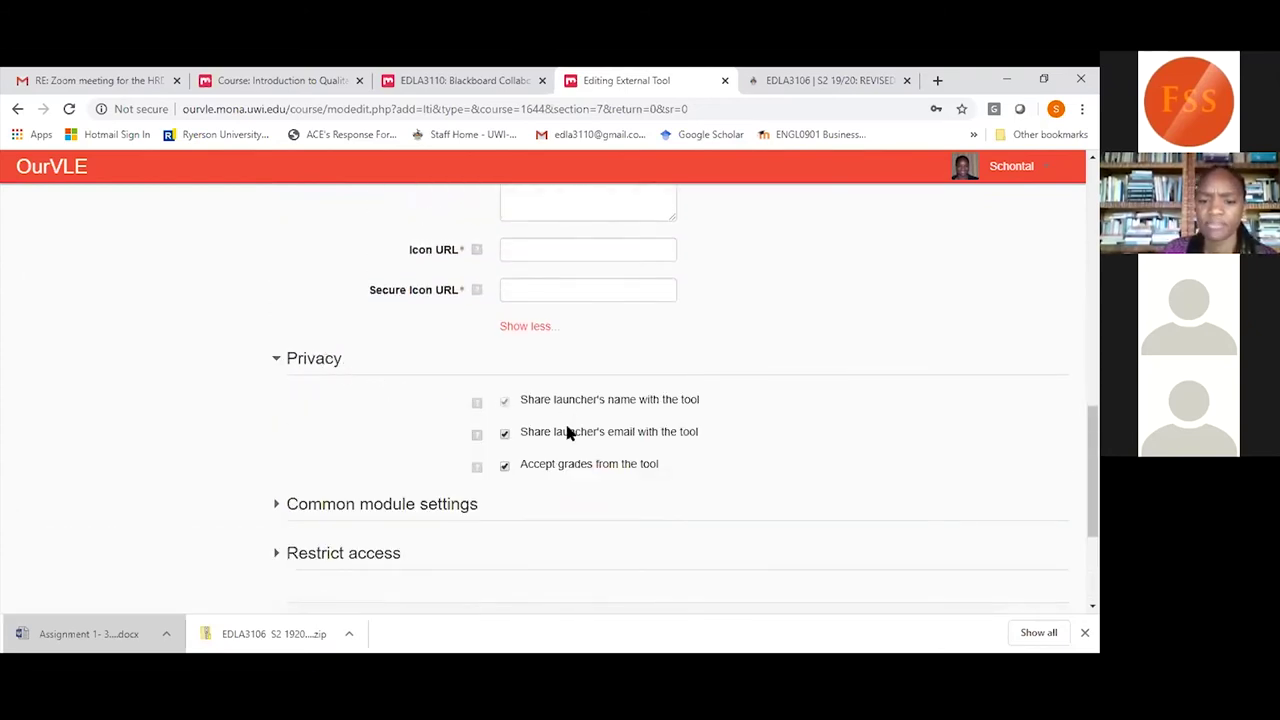
click(416, 508)
scroll(416, 512, down, 5)
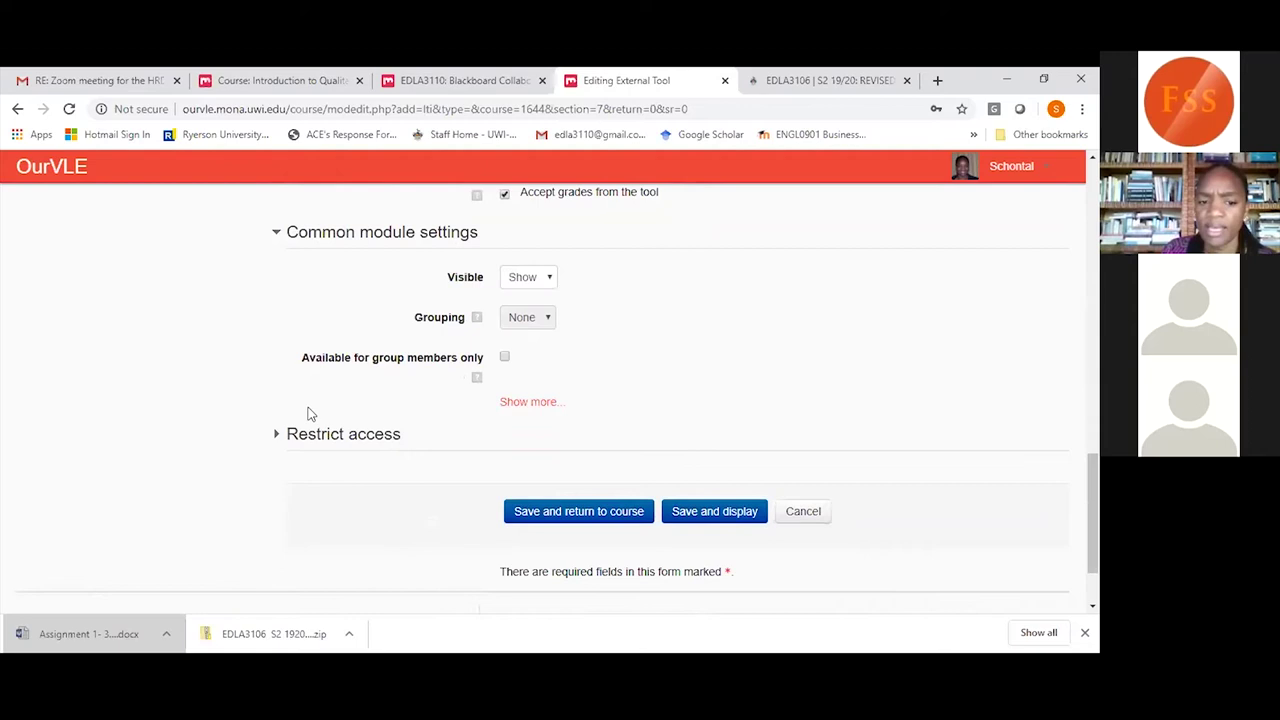
click(320, 440)
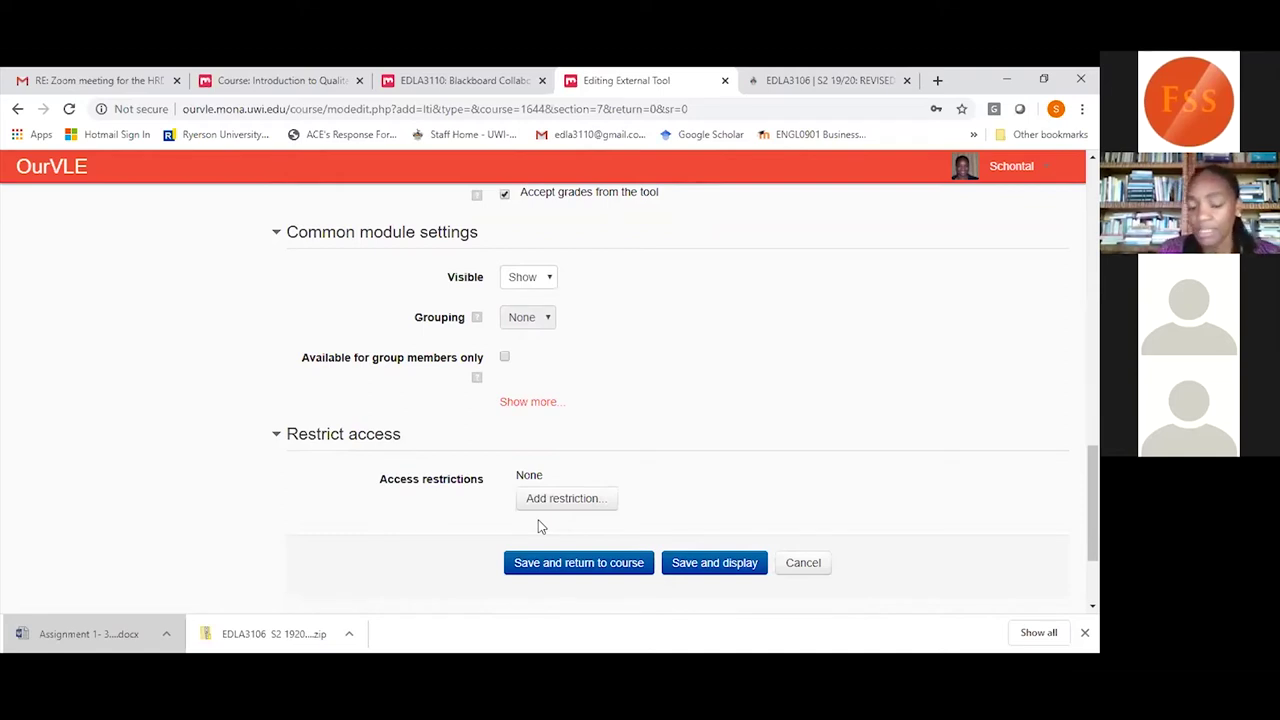
Save the external tool activity, return to the course, and open Meeting Room for Course in Topic 7.
click(561, 568)
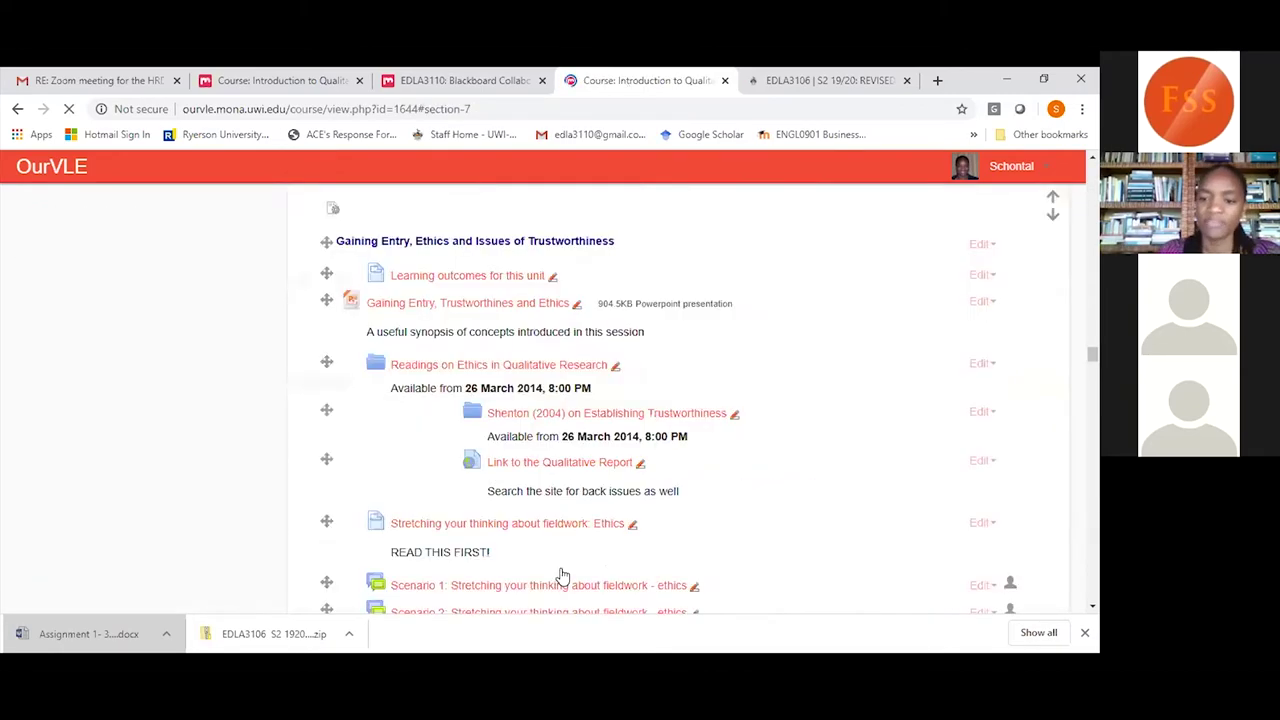
scroll(562, 577, down, 4)
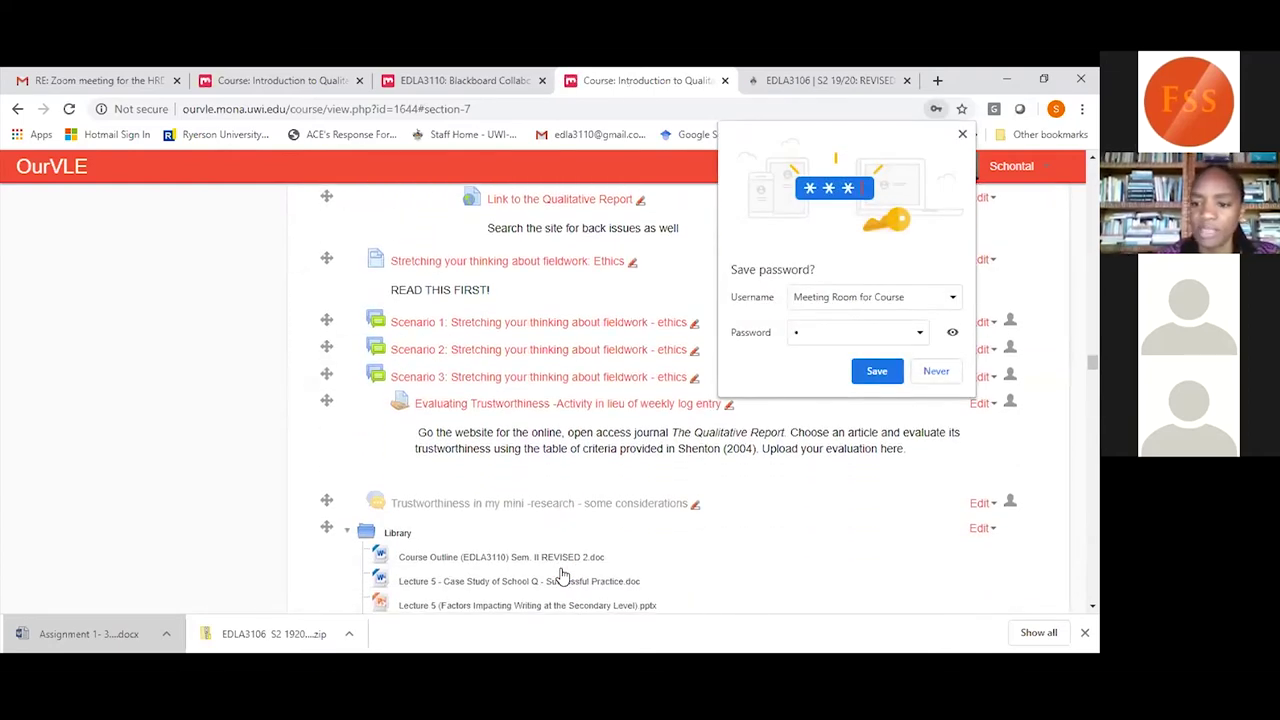
scroll(562, 577, down, 4)
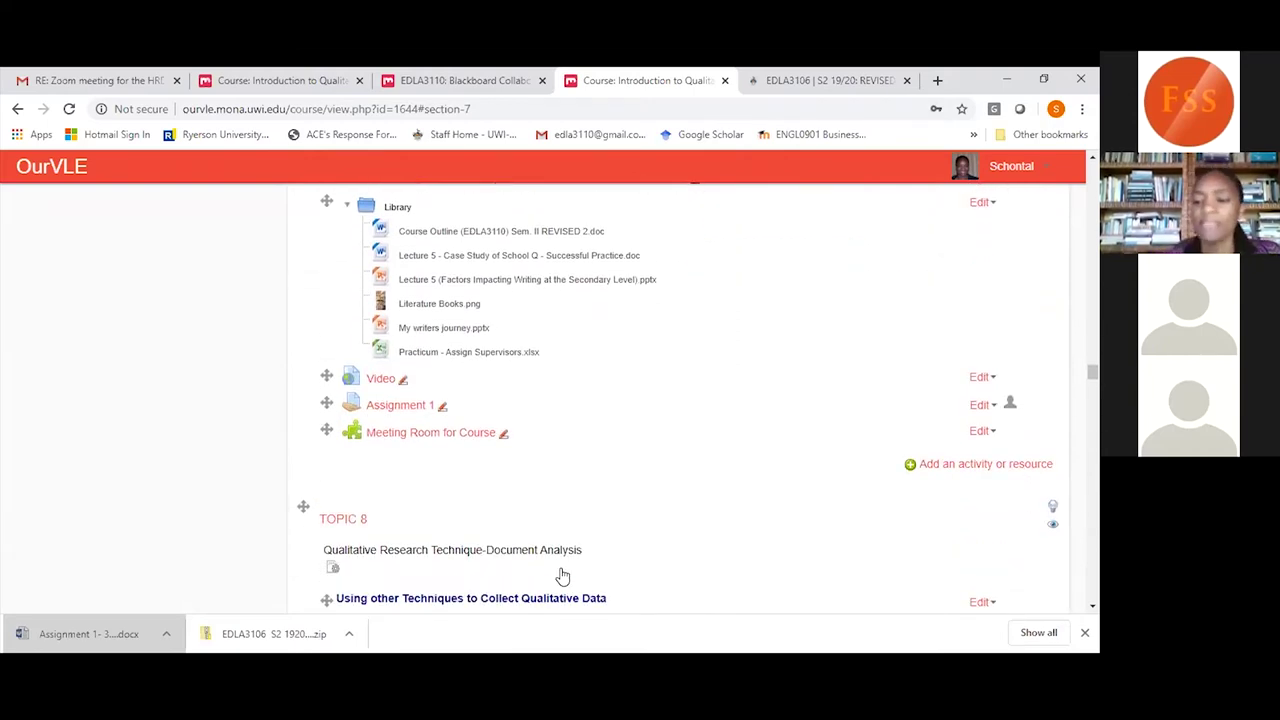
click(400, 440)
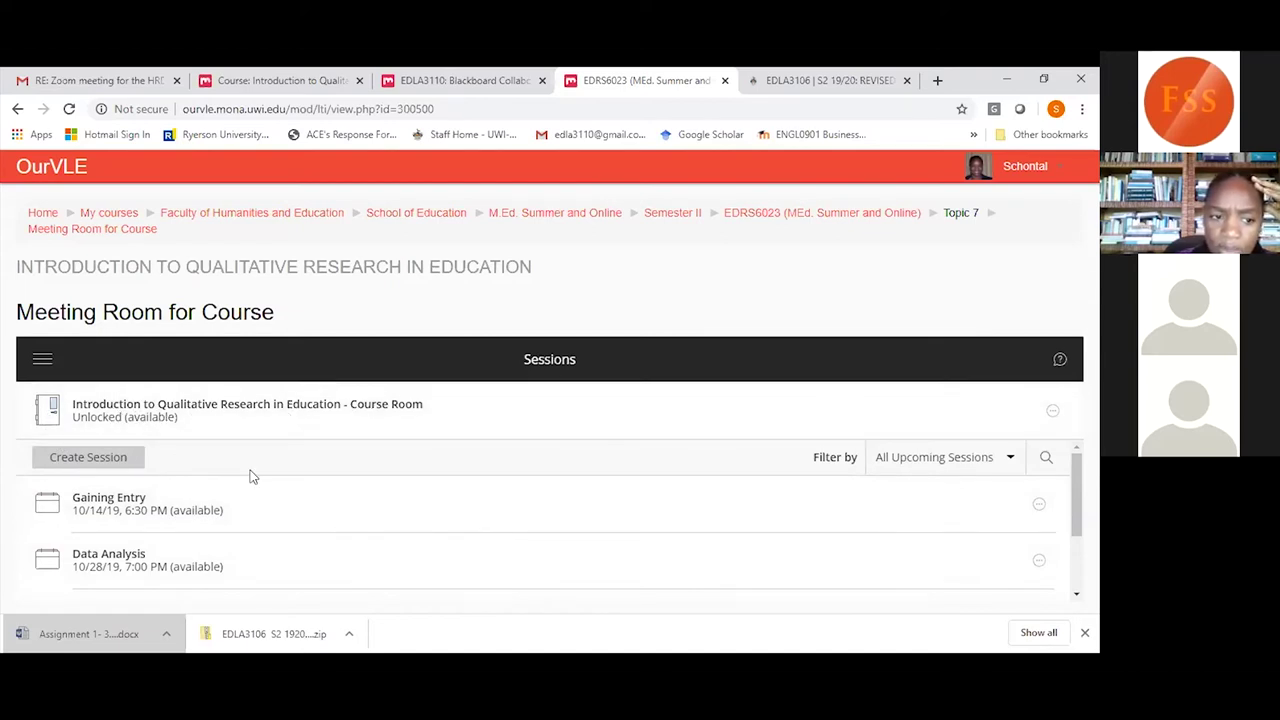
scroll(160, 507, down, 1)
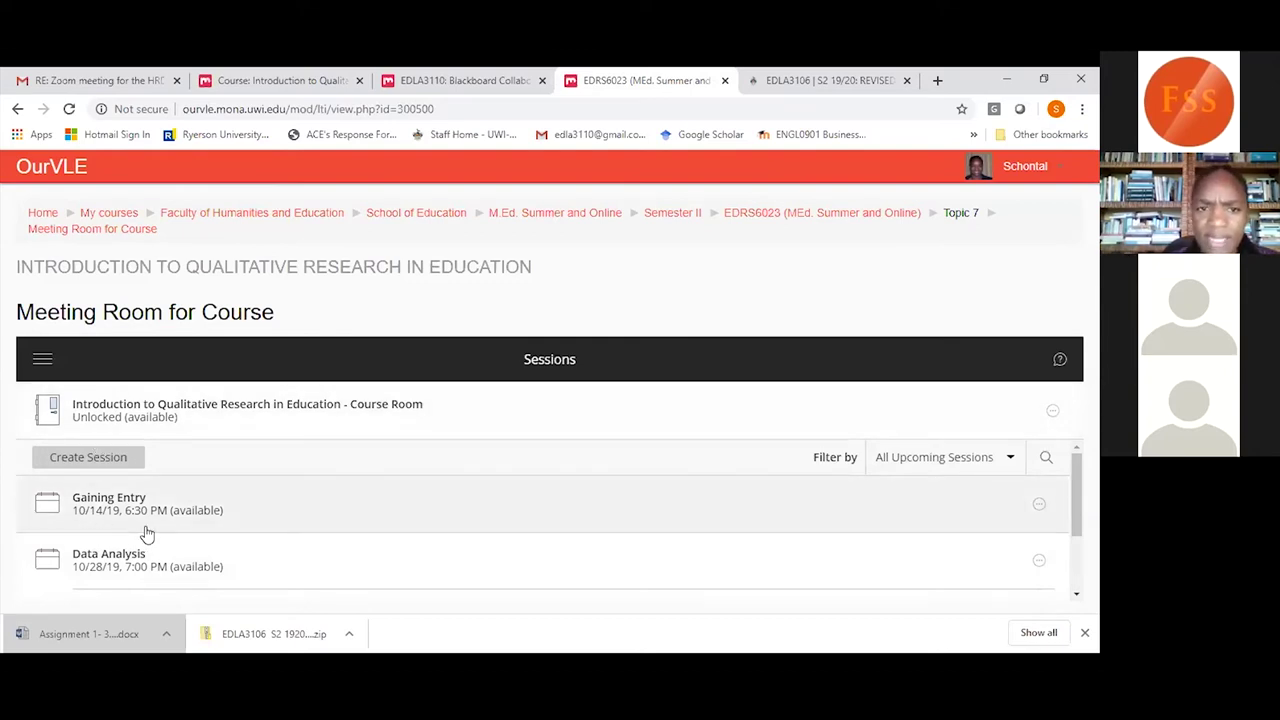
Open the settings of the Introduction to Qualitative Research in Education course room and copy its guest link.
click(54, 412)
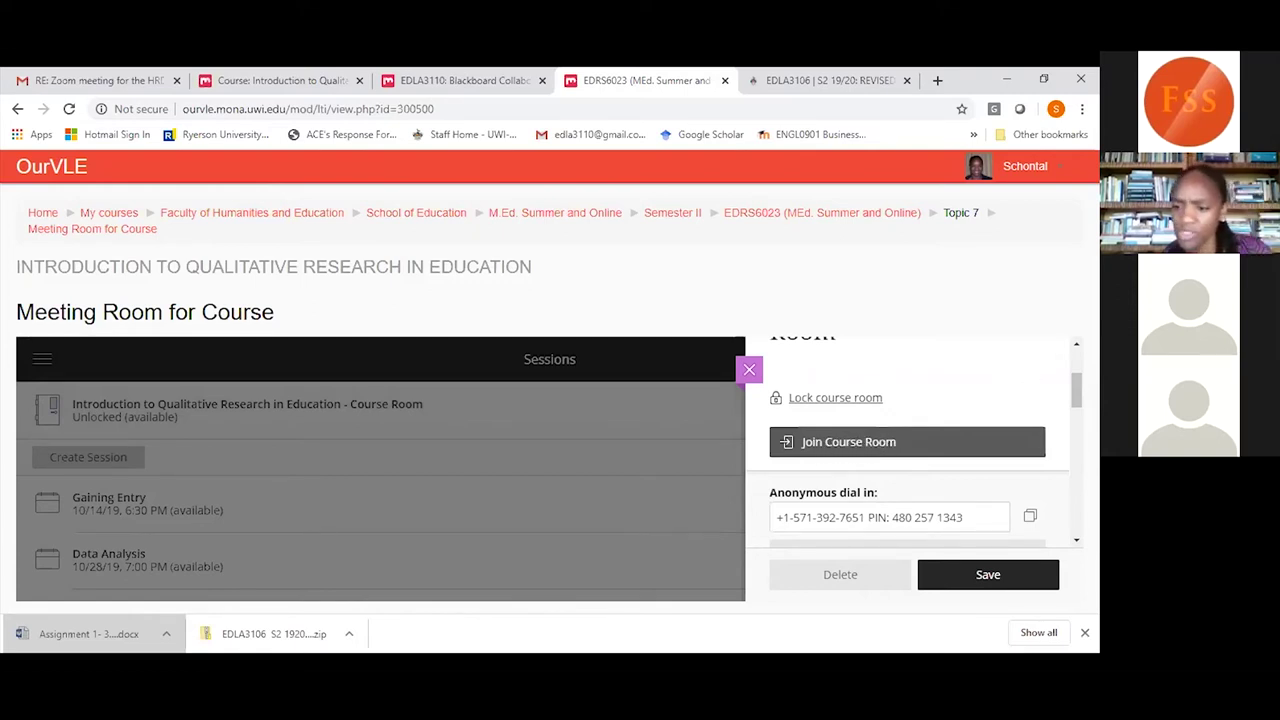
scroll(910, 440, down, 2)
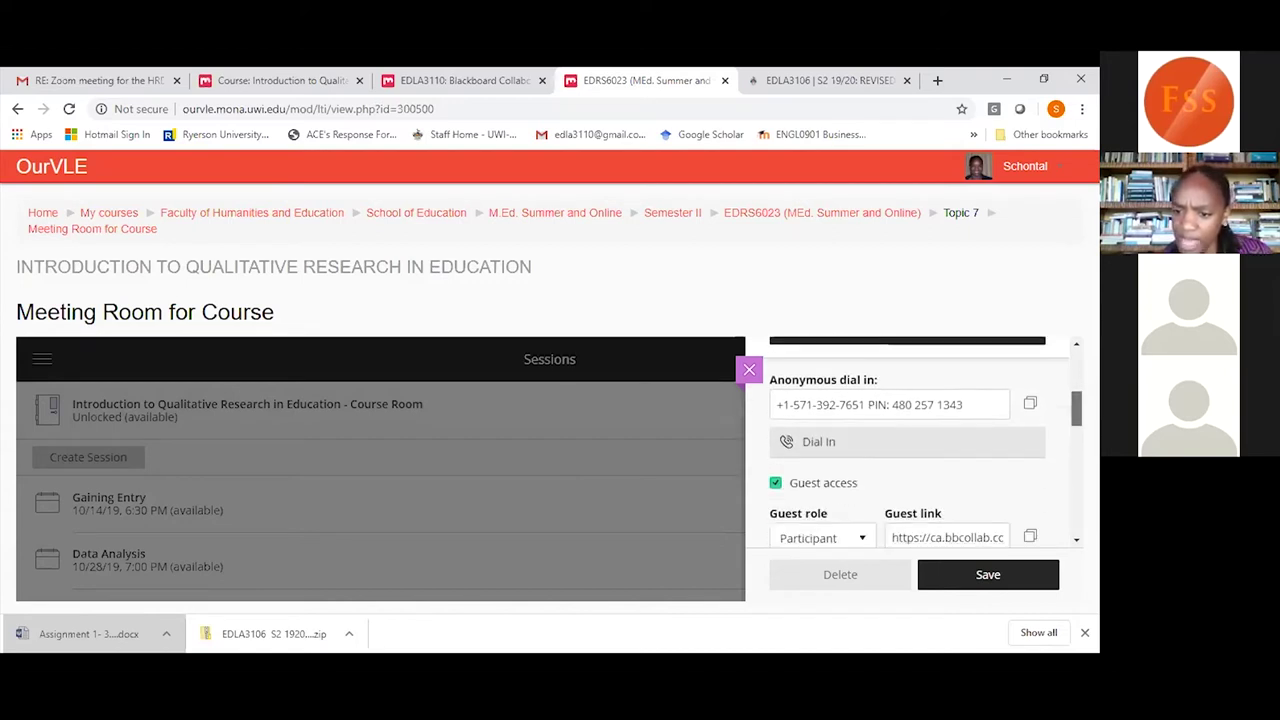
scroll(910, 440, down, 2)
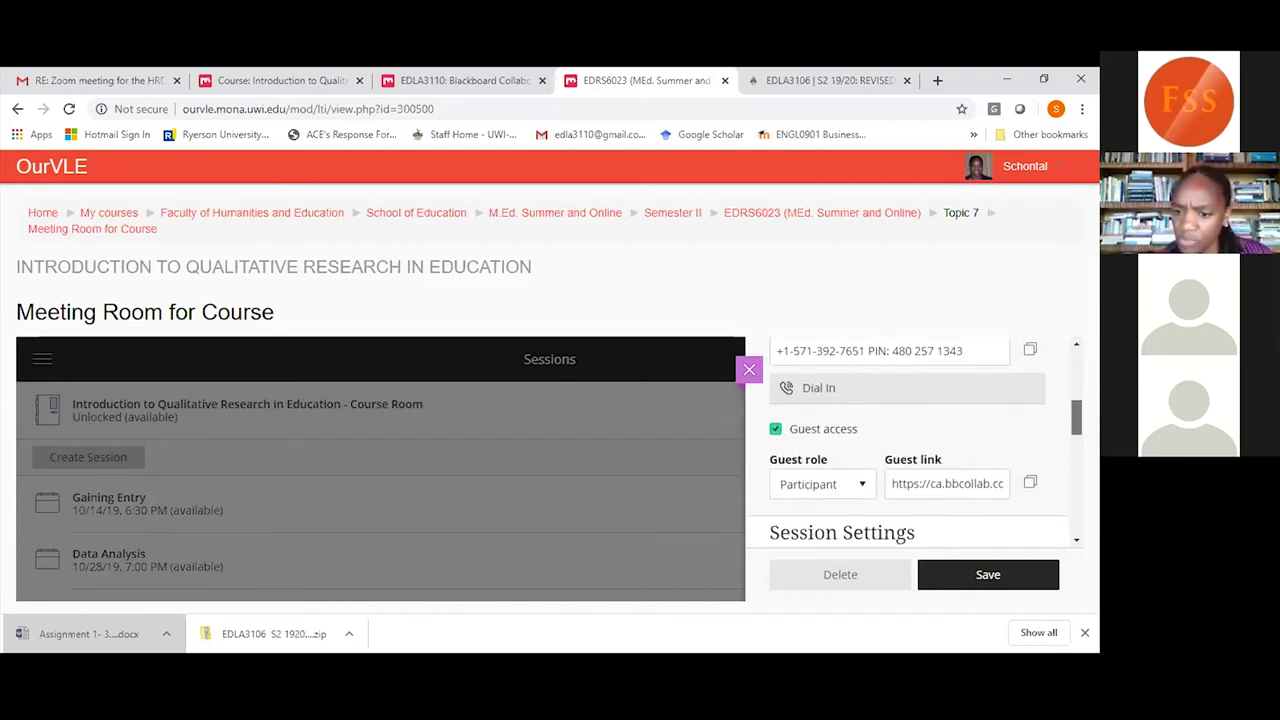
scroll(910, 440, down, 1)
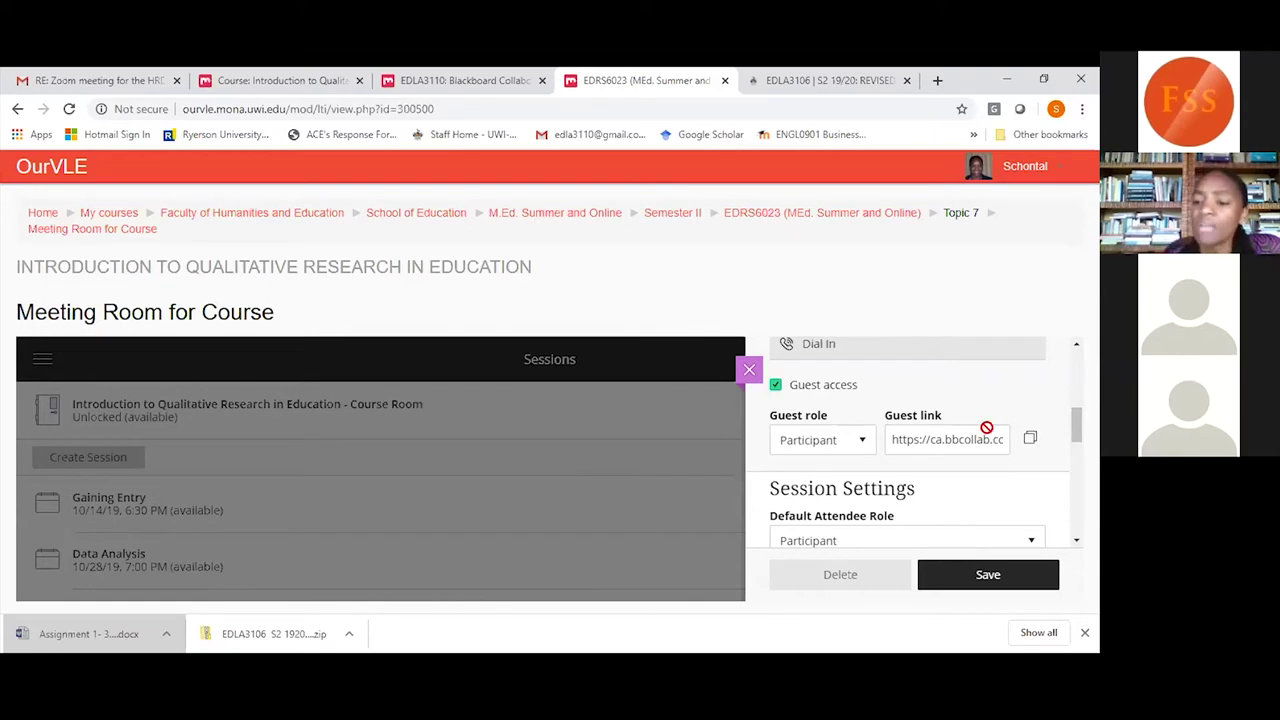
click(1030, 440)
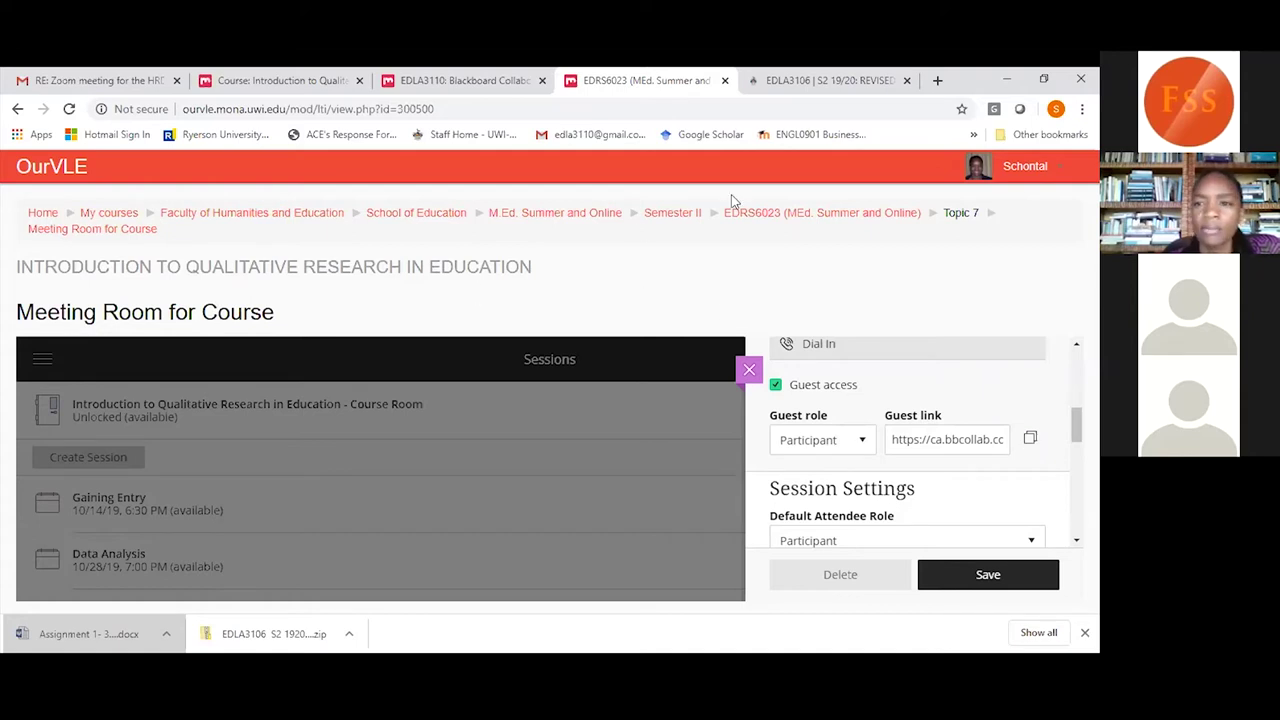
Switch to Gmail, paste the guest link into the body of a new message, and minimize the draft.
click(110, 86)
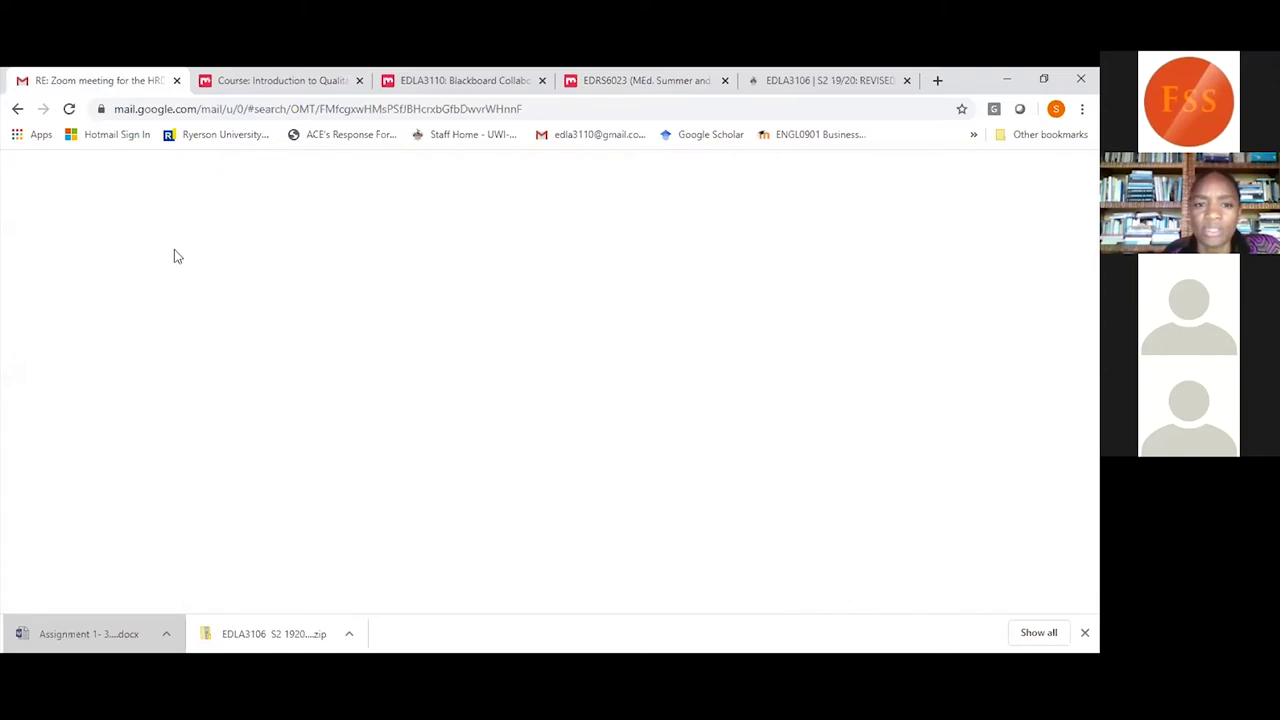
click(68, 236)
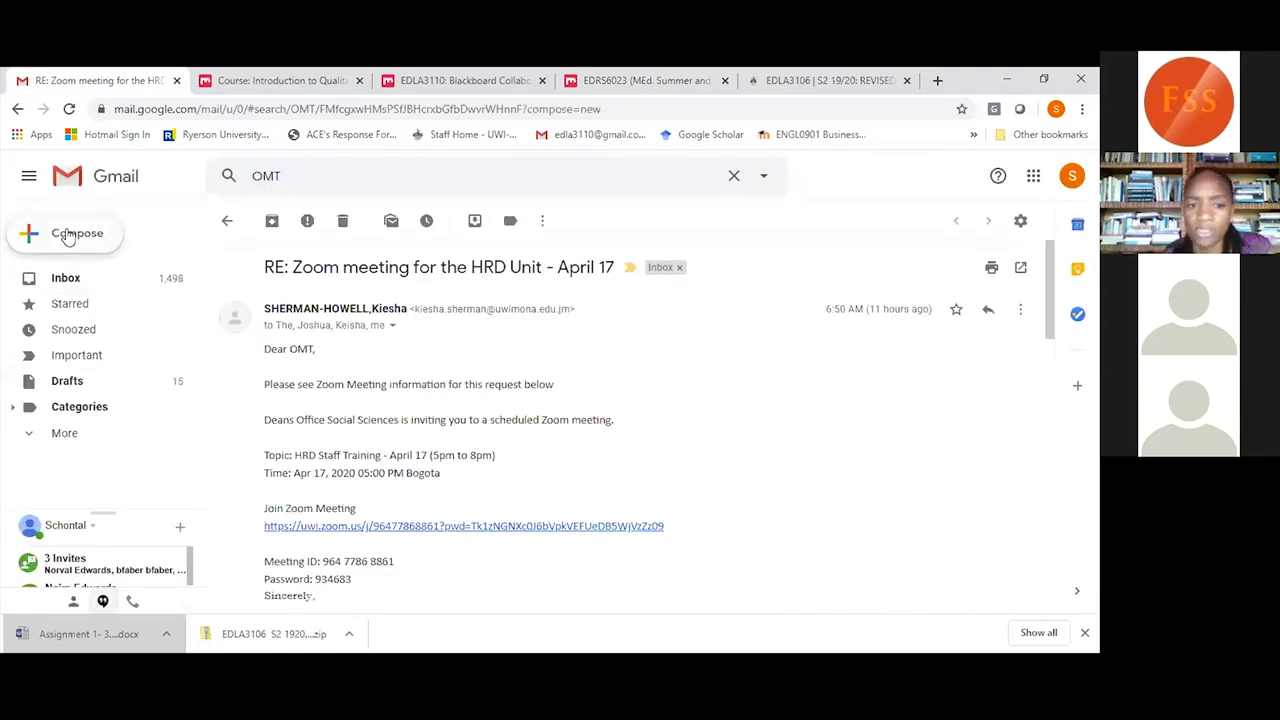
click(690, 351)
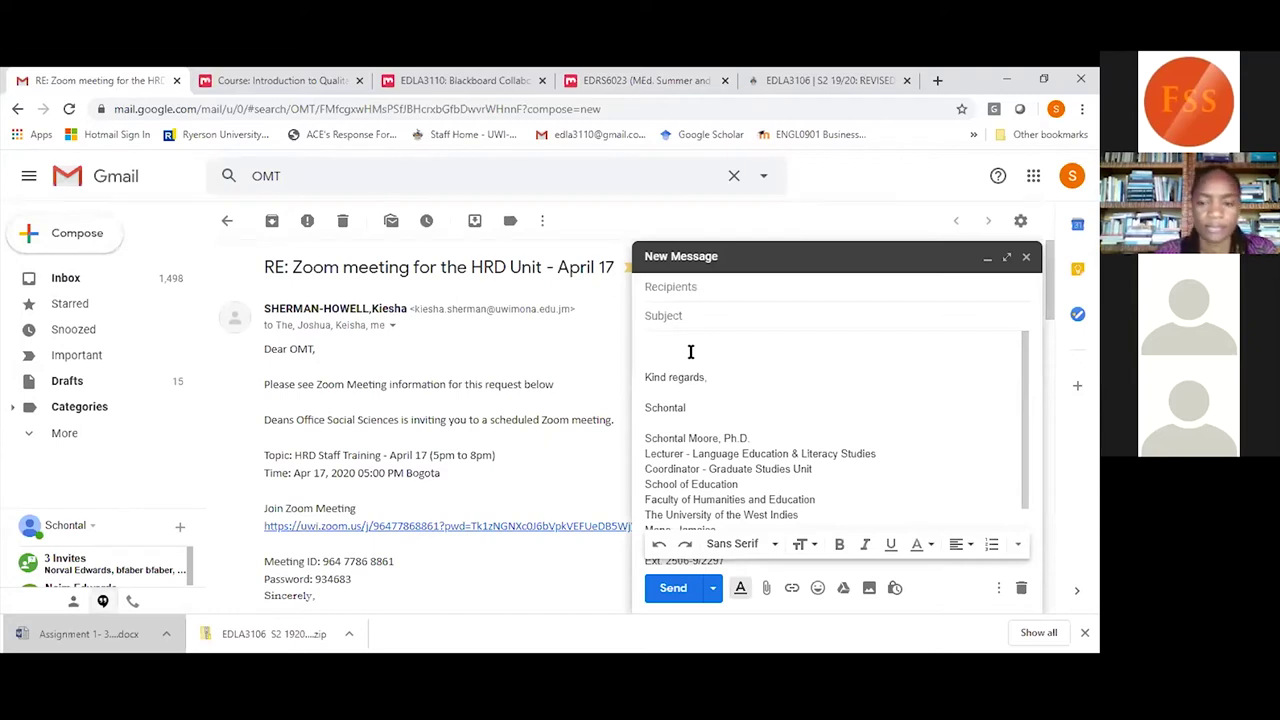
key(ctrl+v)
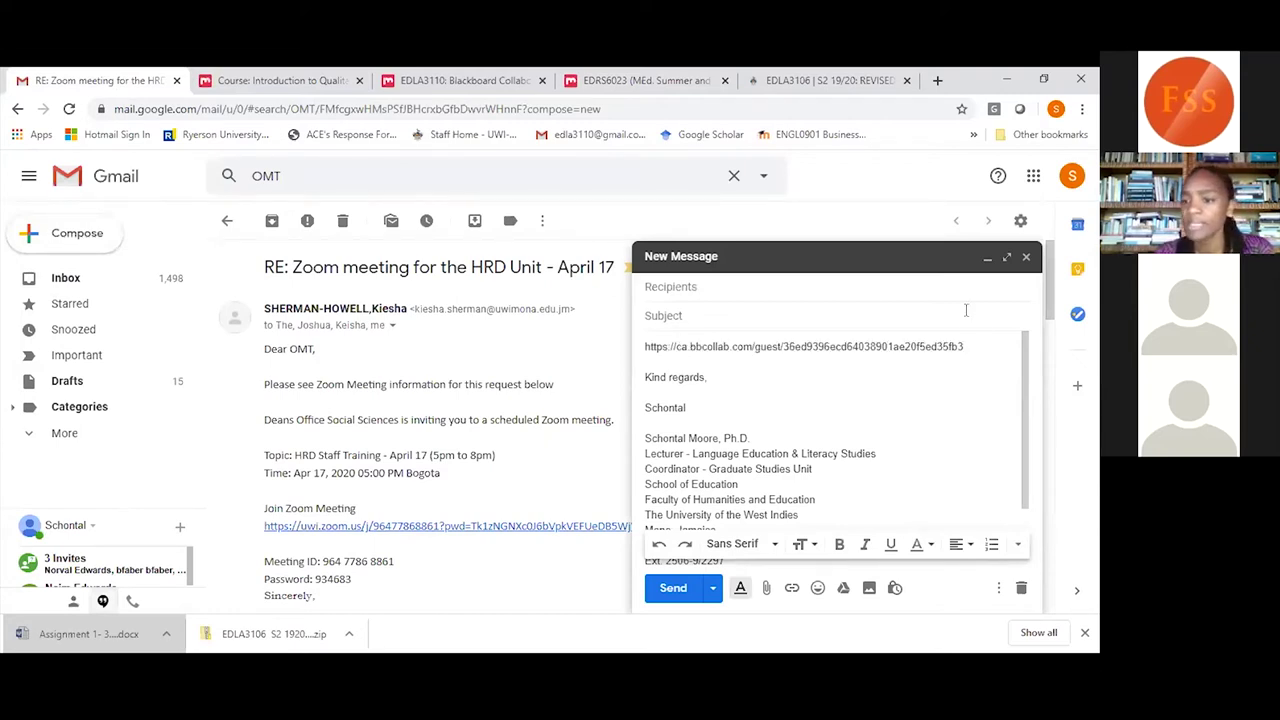
click(988, 261)
Return to the Meeting Room for Course page and look through the Default Attendee Role options under Session Settings.
click(829, 83)
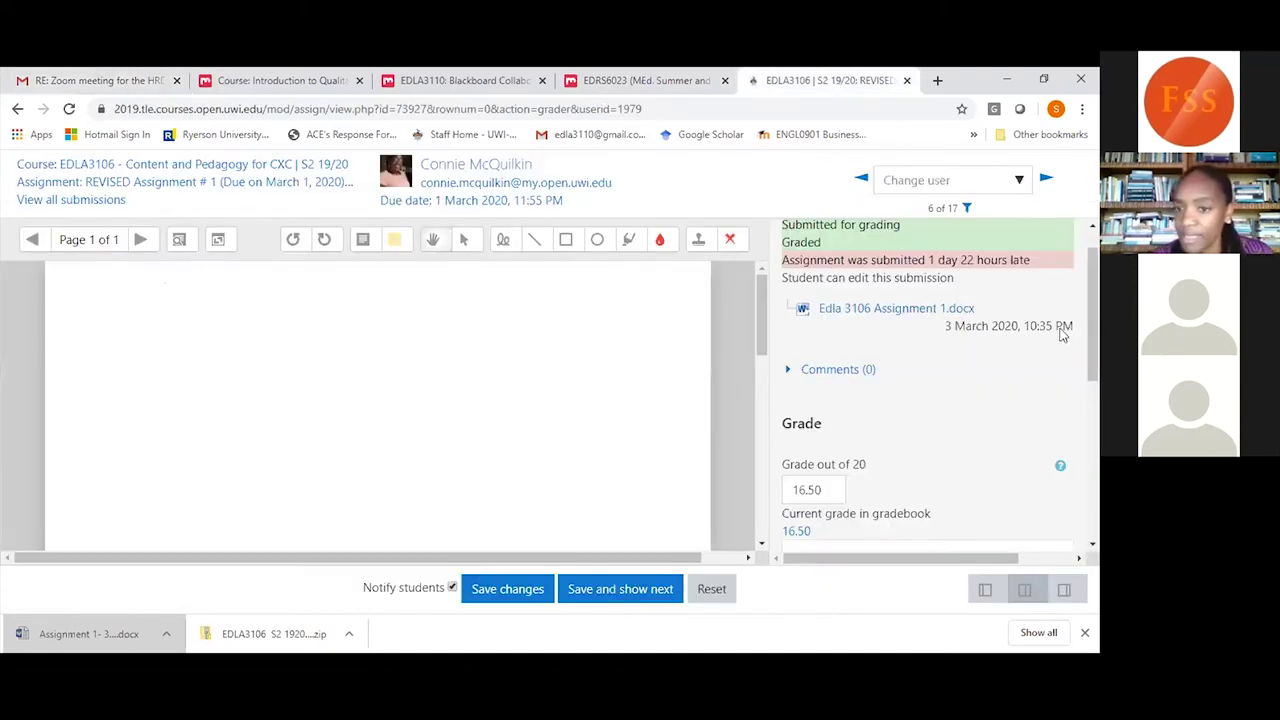
click(606, 84)
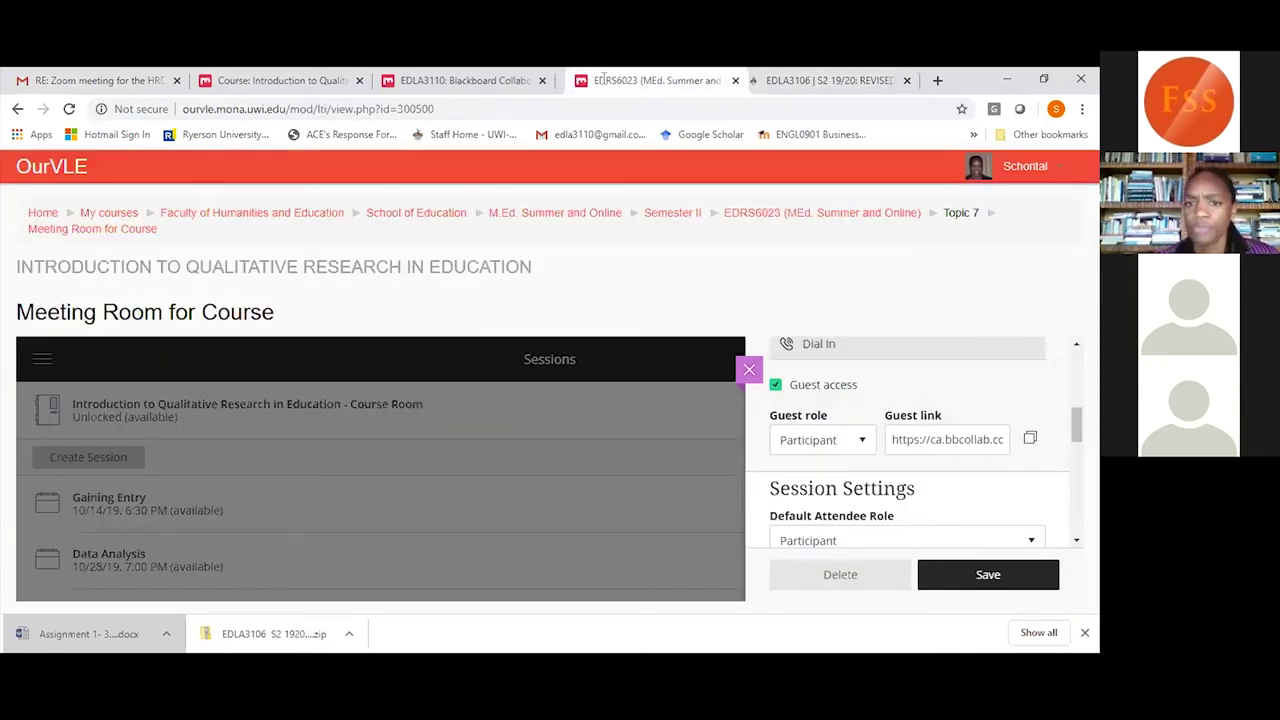
key(ctrl+w)
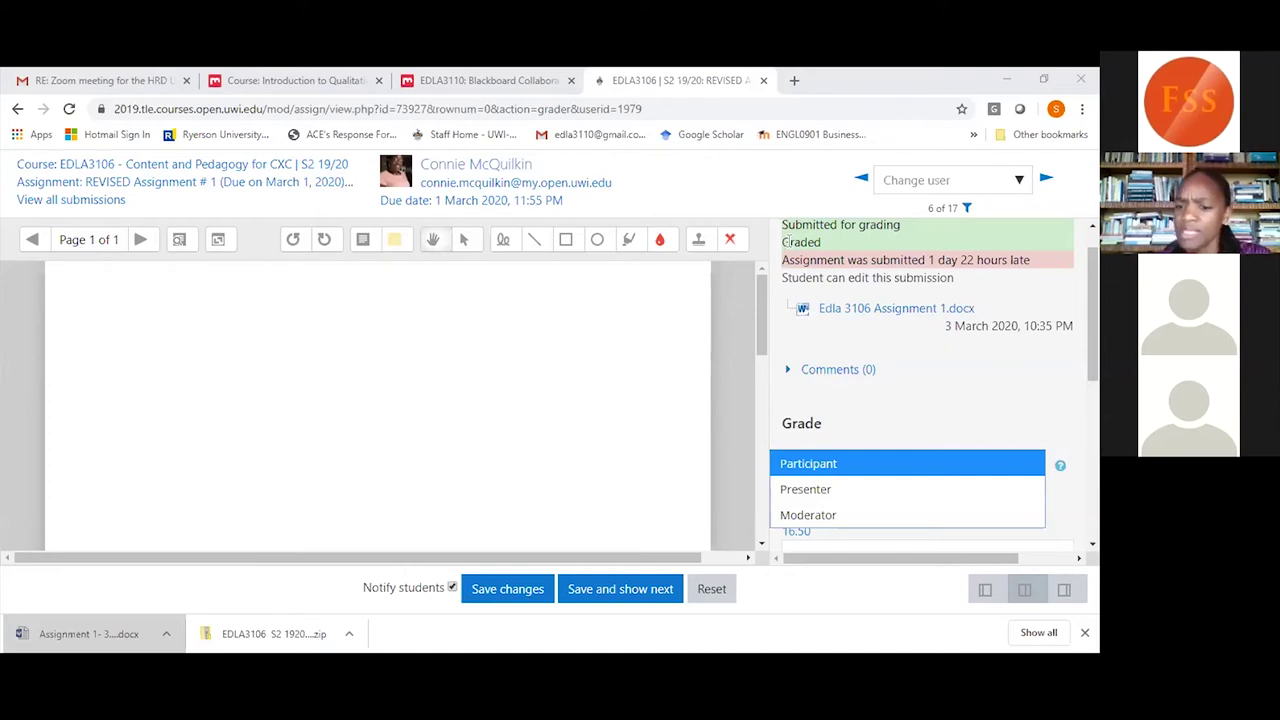
key(Down)
key(Down)
key(Up)
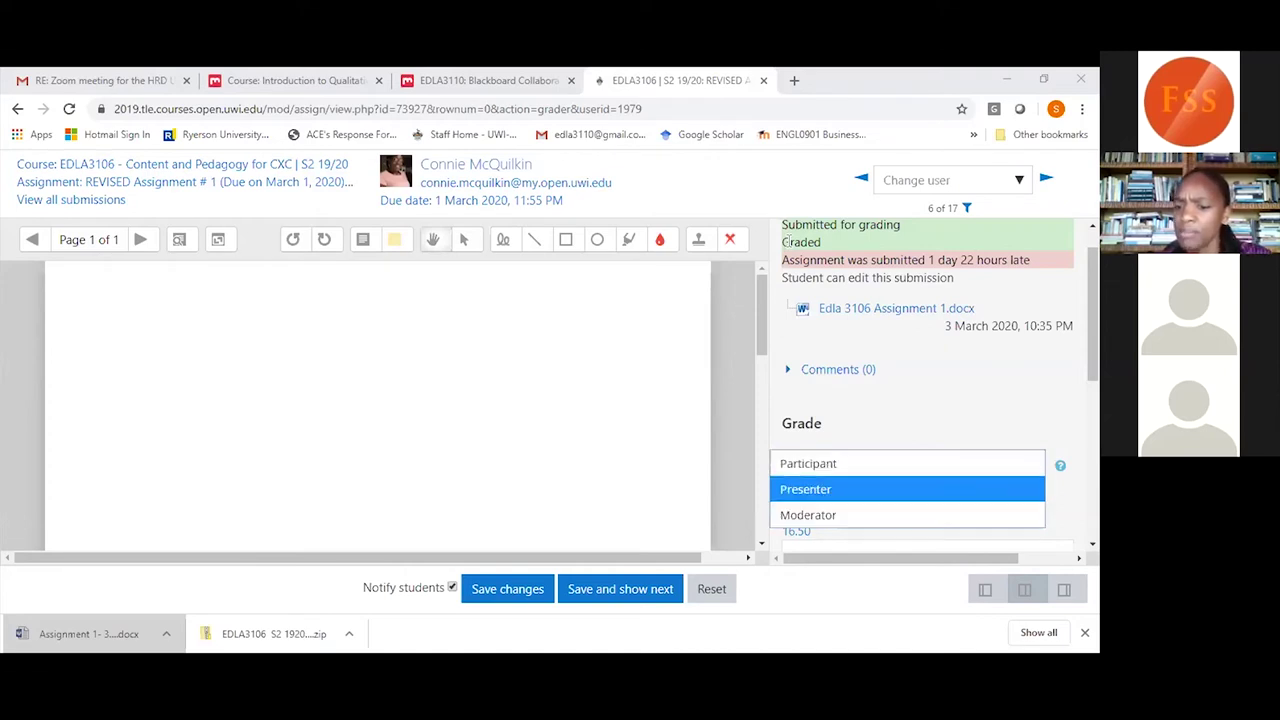
key(Up)
key(Escape)
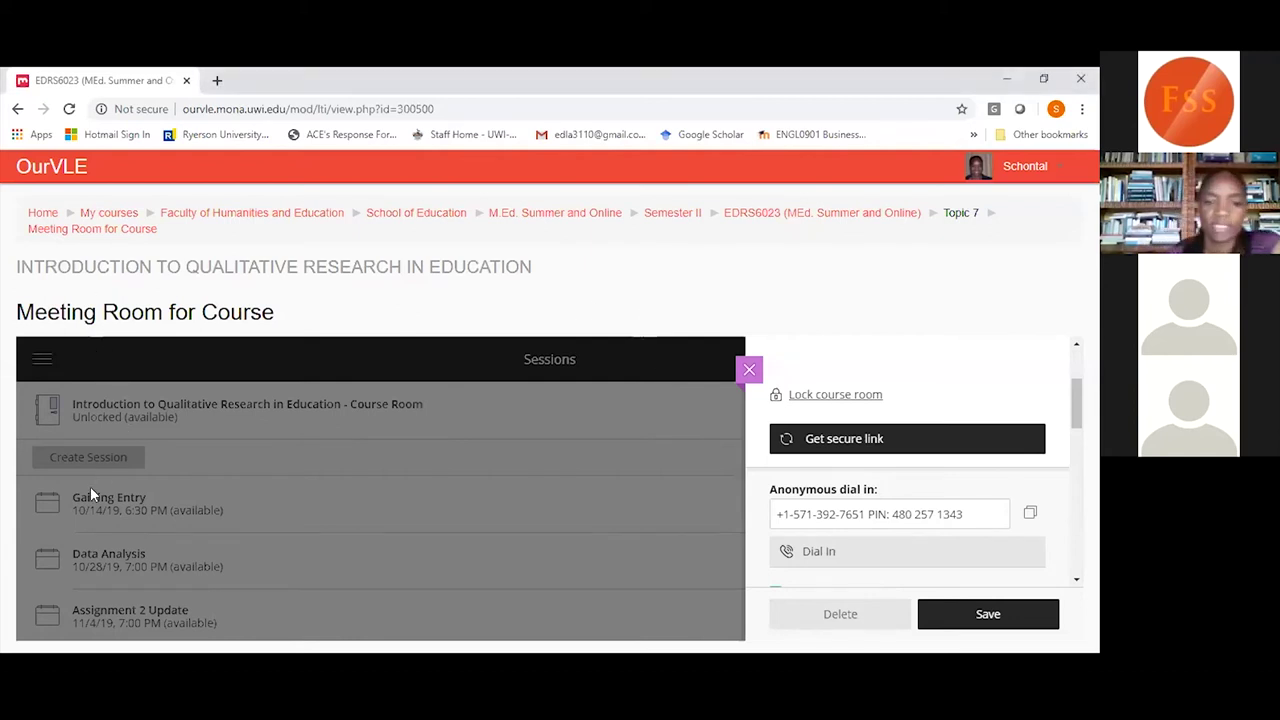
Reopen the course room's settings from the sessions list and copy the guest link again.
click(49, 414)
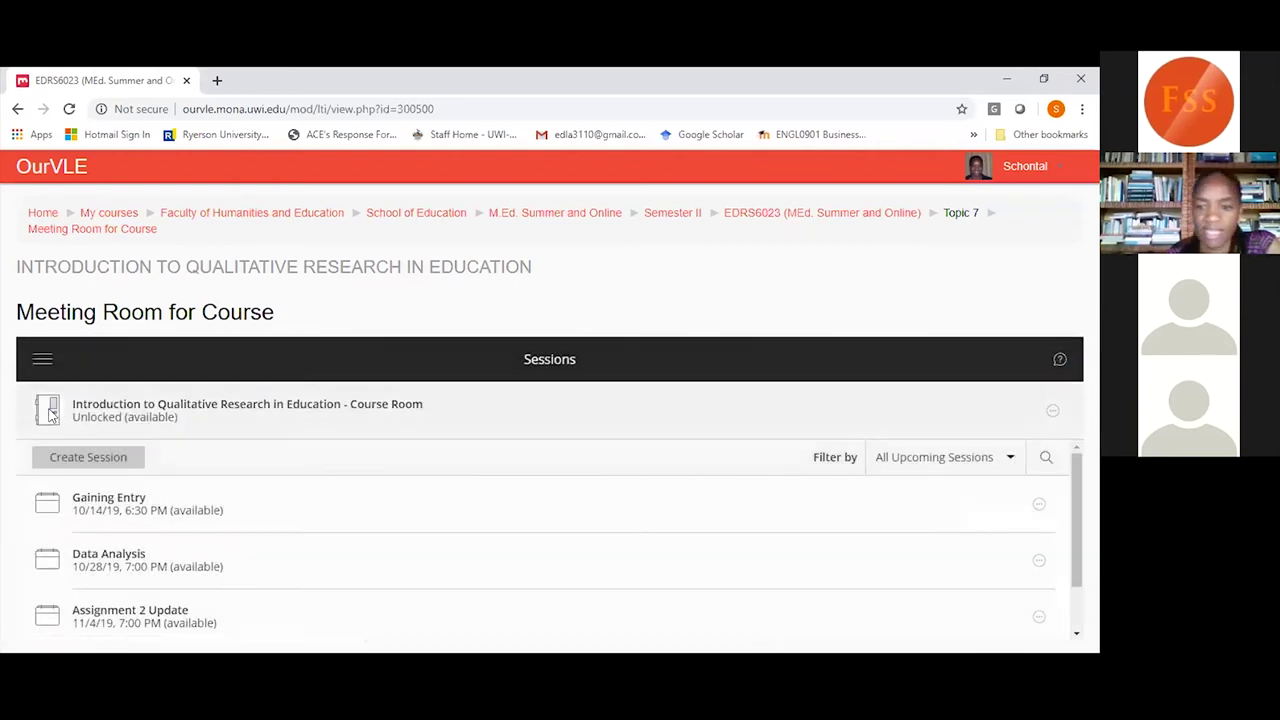
click(51, 414)
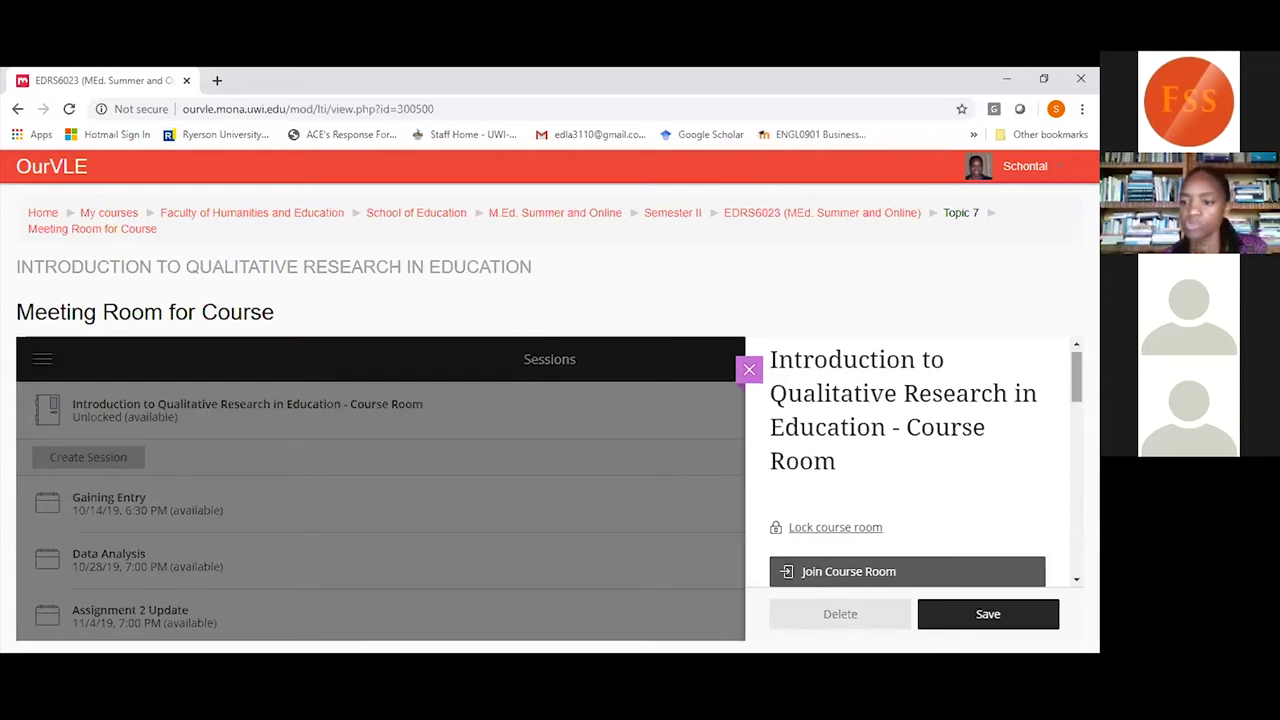
scroll(1076, 378, down, 2)
scroll(915, 460, down, 5)
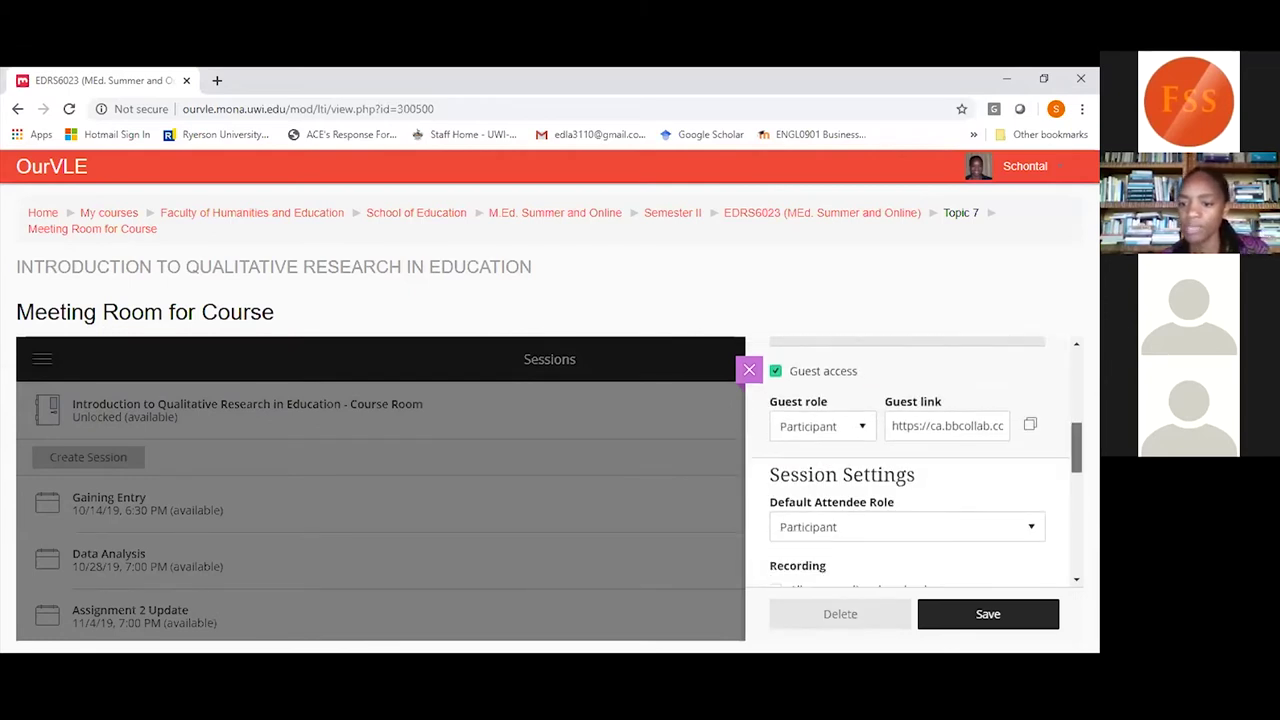
scroll(915, 460, down, 1)
scroll(915, 460, up, 5)
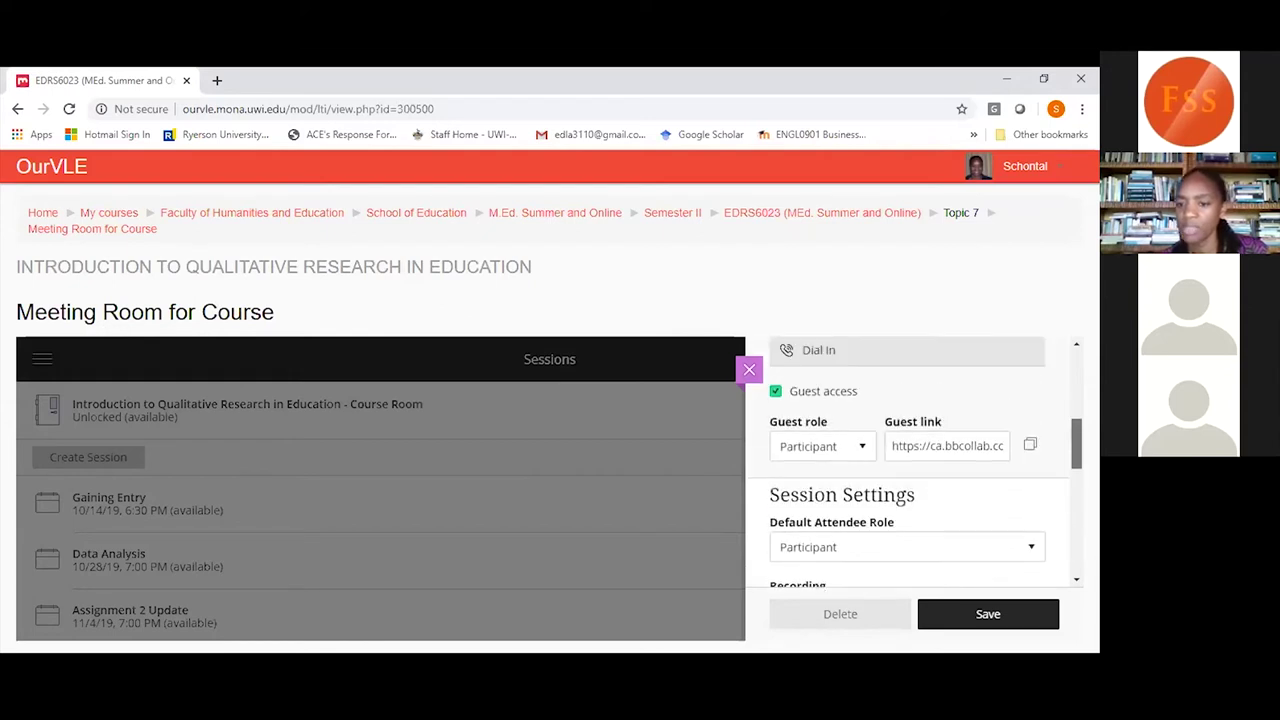
scroll(915, 460, down, 1)
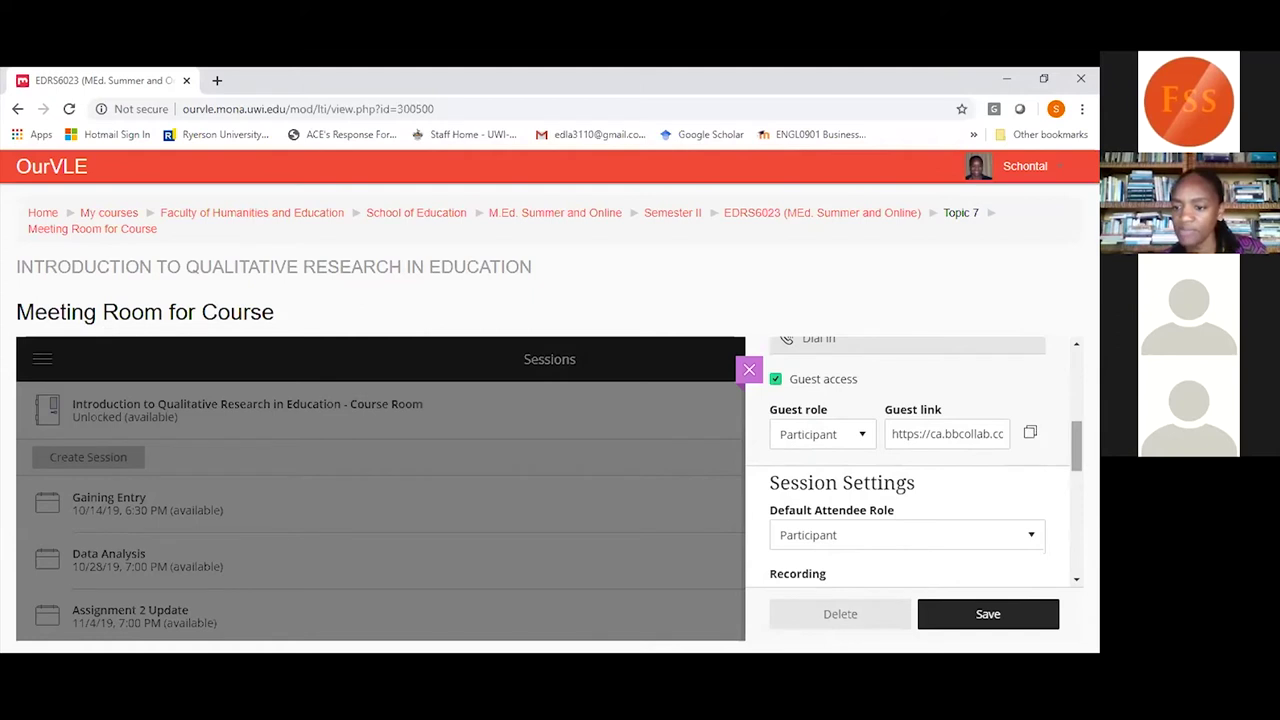
click(1031, 437)
Review the course room's recording, moderator, participant, telephony, private chat and large scale session settings.
scroll(1031, 437, down, 2)
scroll(915, 460, up, 1)
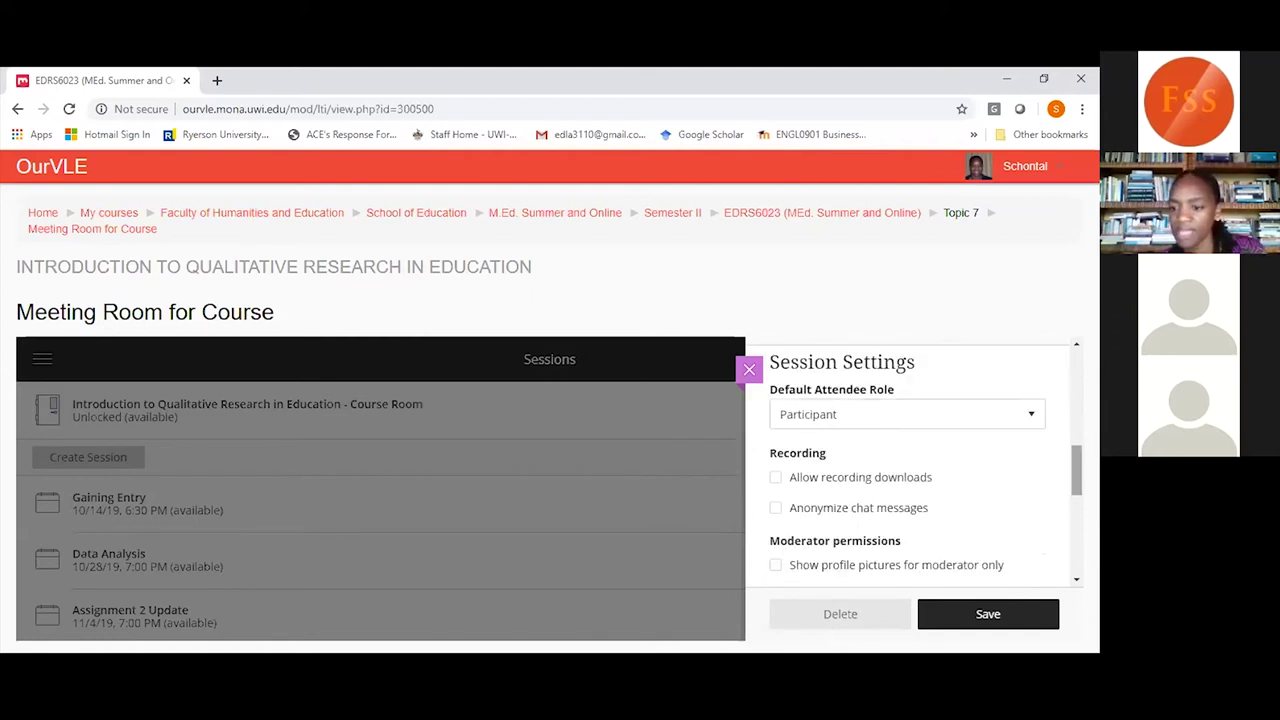
scroll(915, 460, down, 2)
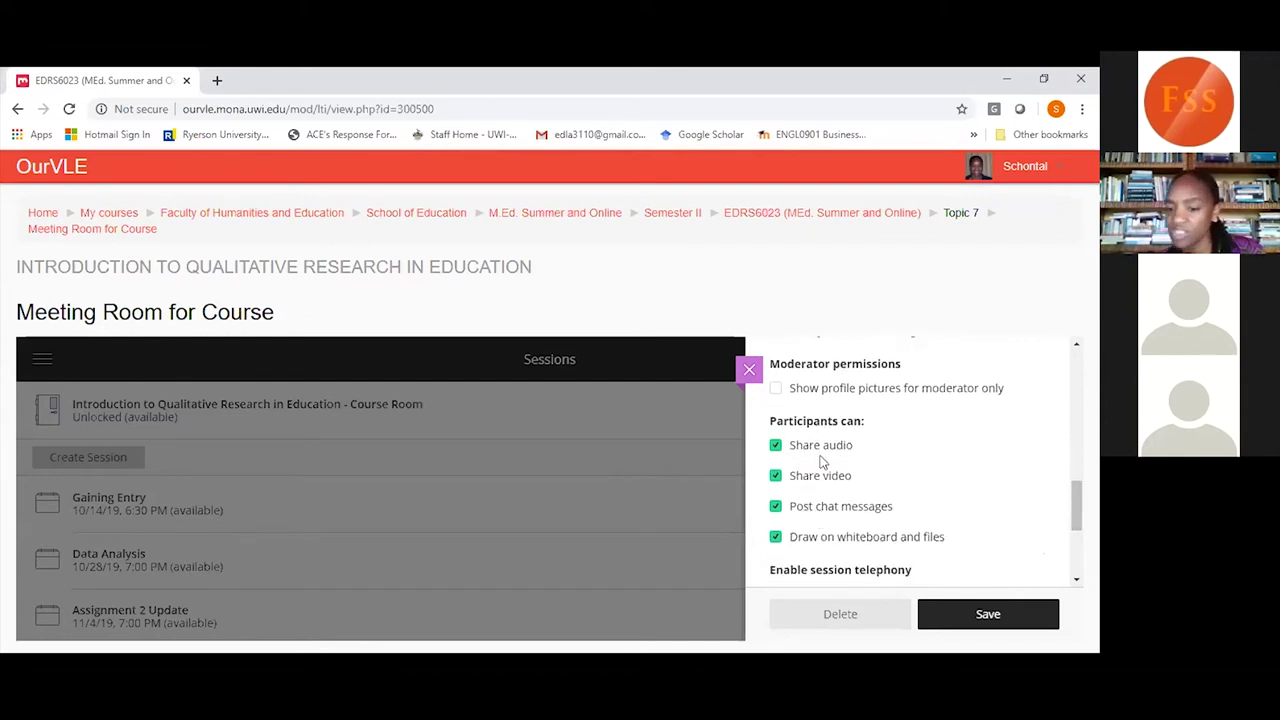
scroll(1076, 505, down, 1)
scroll(1076, 530, down, 1)
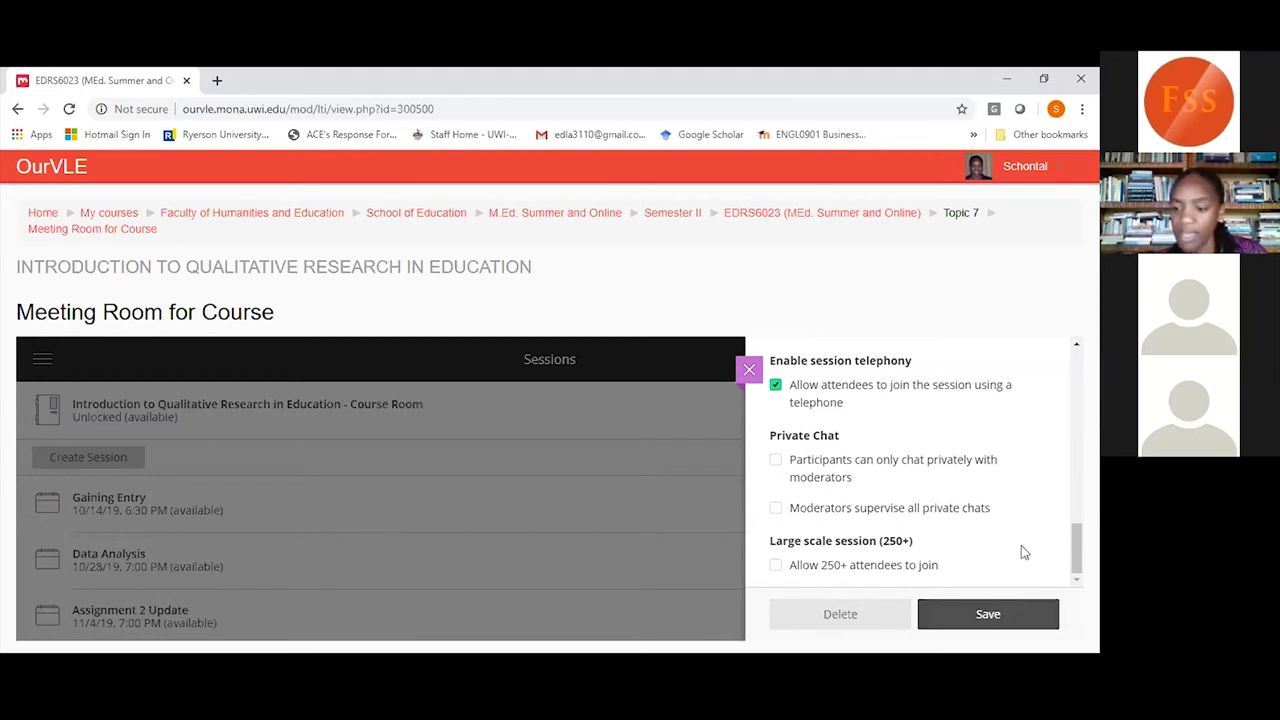
scroll(1060, 548, up, 5)
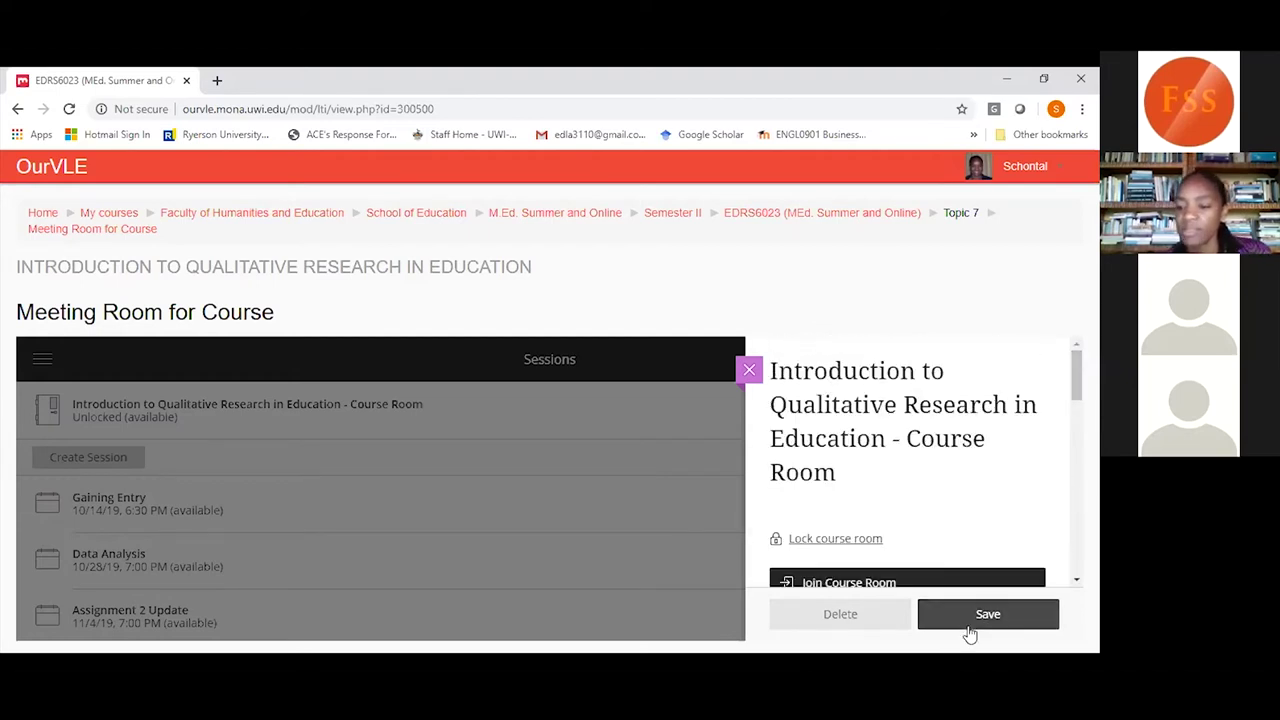
Join the course room from its settings, check the Meeting Room for Course page, and return to the session.
click(860, 584)
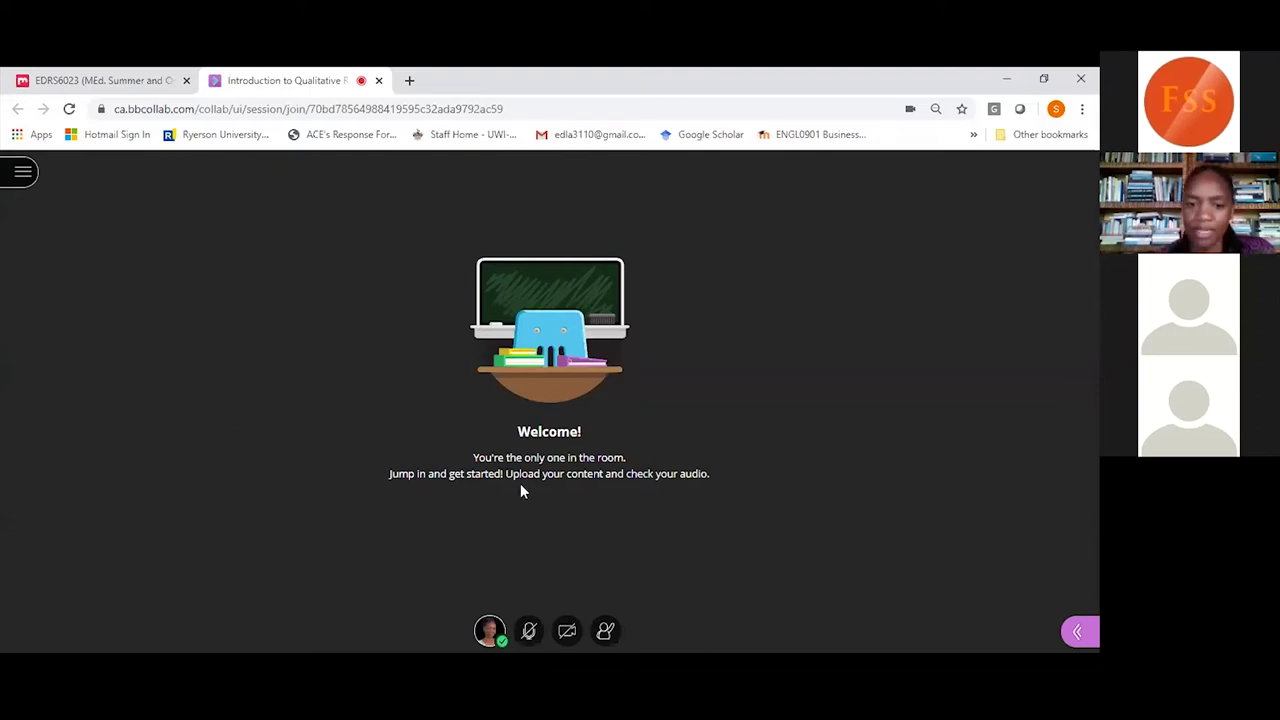
click(97, 84)
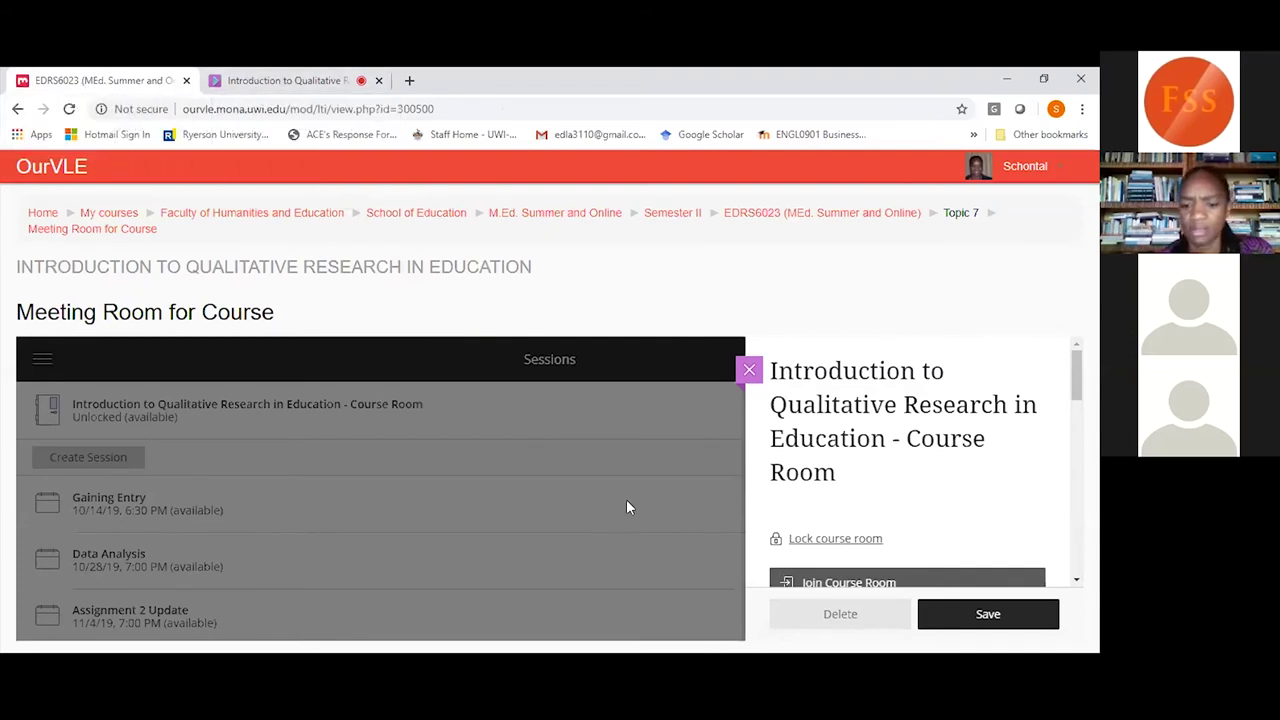
click(298, 74)
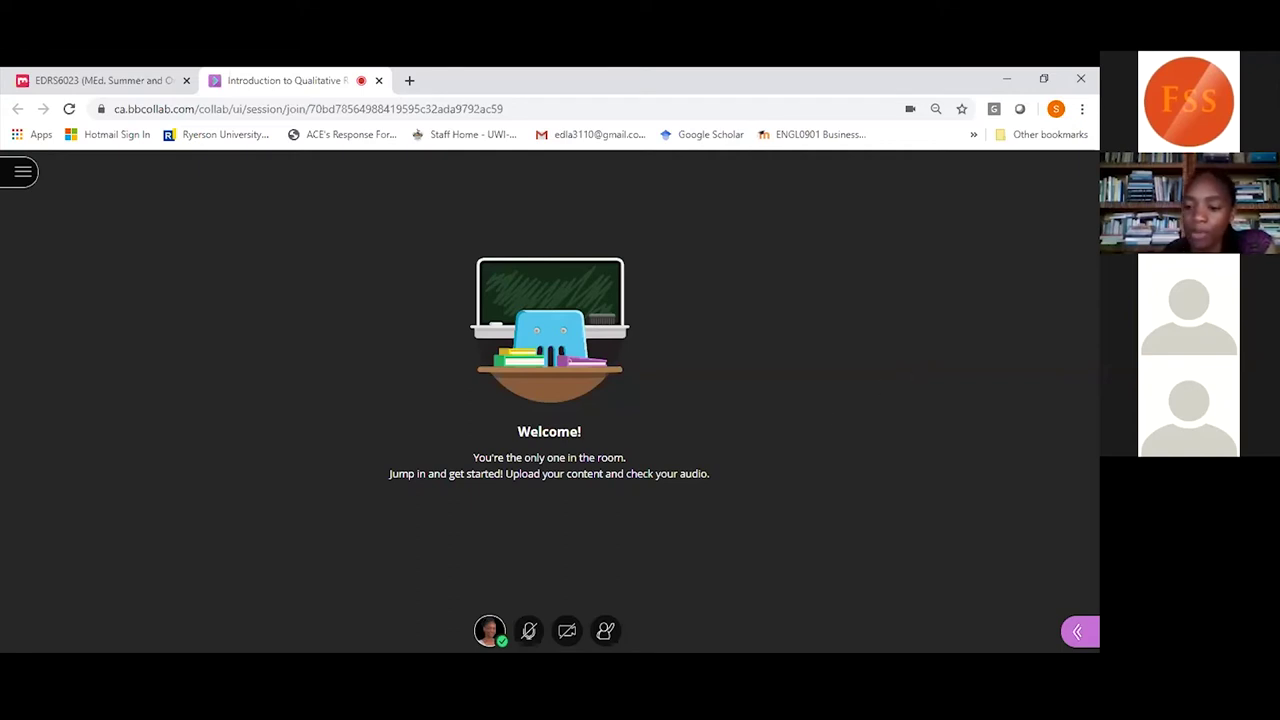
Open the session's content sharing options and share a blank whiteboard.
click(1077, 631)
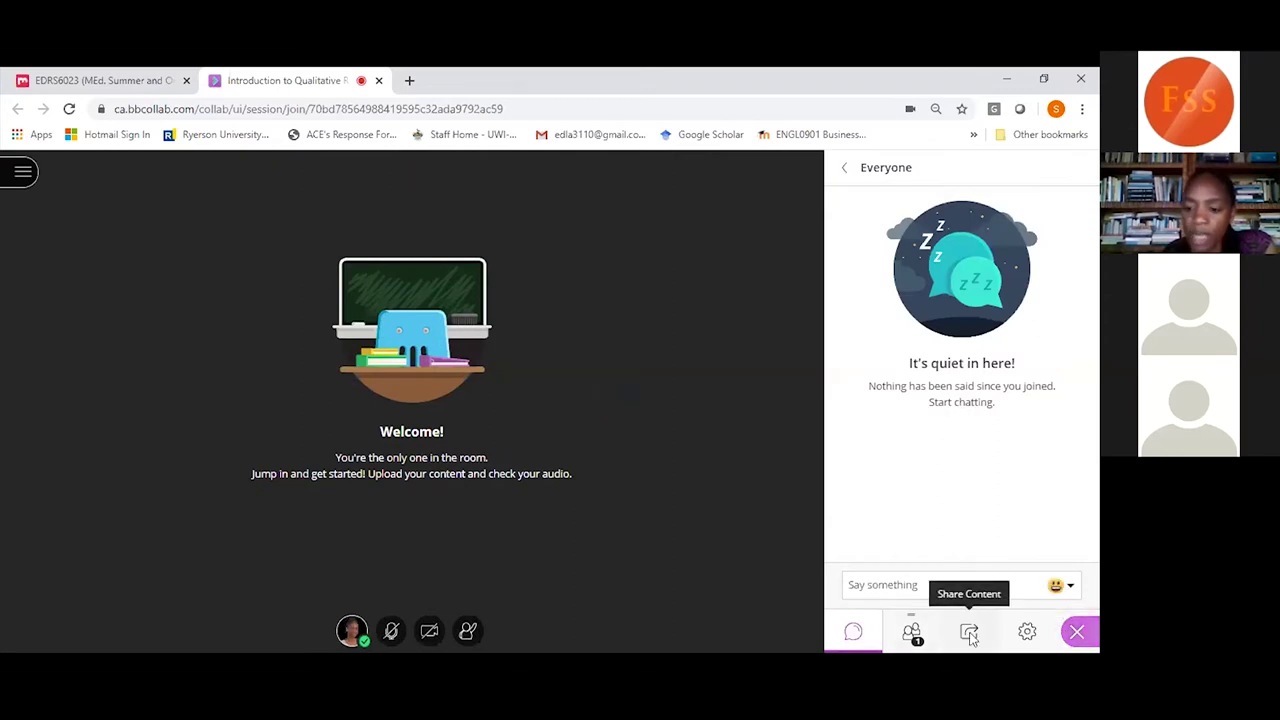
click(969, 634)
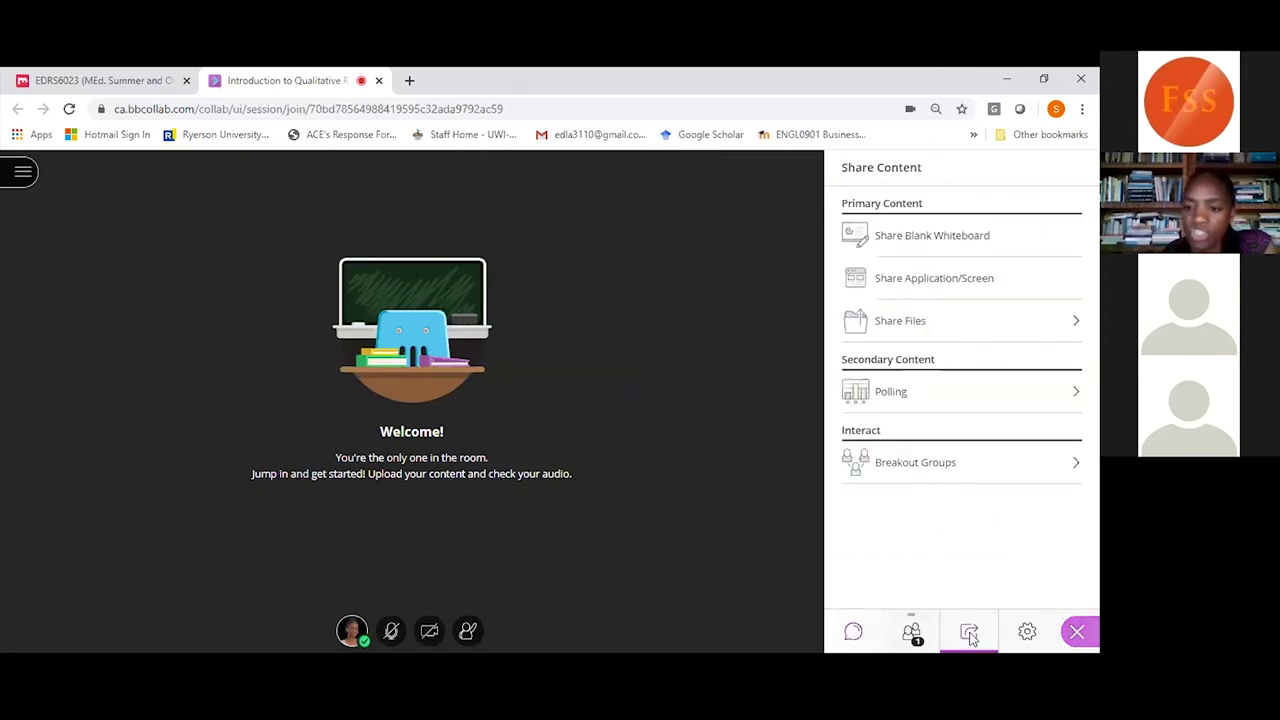
click(906, 248)
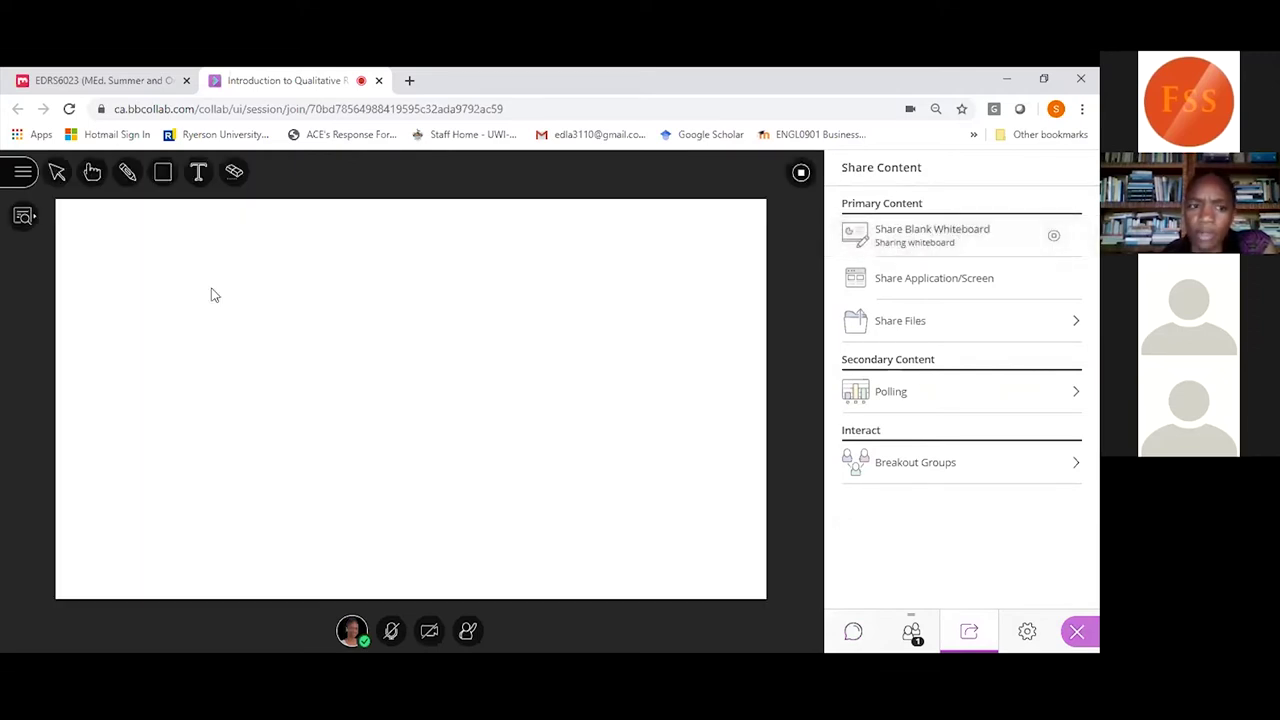
Write the sample text "fjgjghkl.l;k" on the whiteboard with the Text tool and clear it.
click(197, 174)
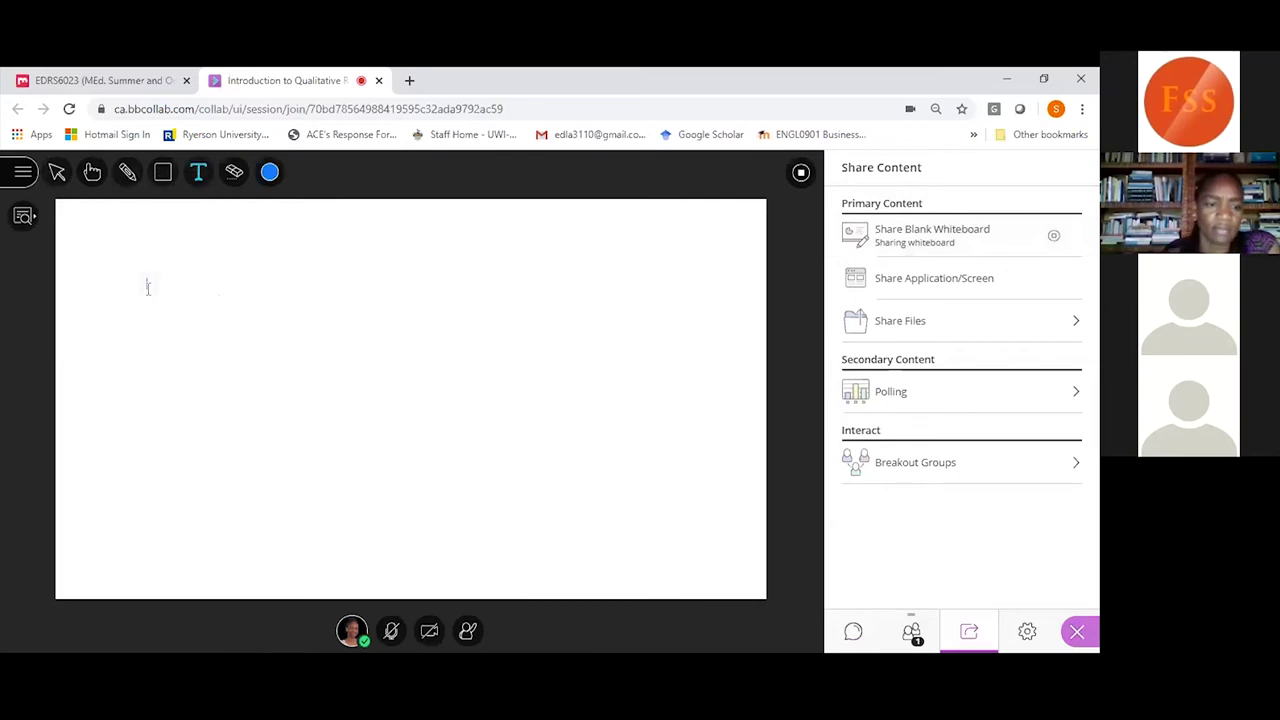
text(fjgjghkl.l,k)
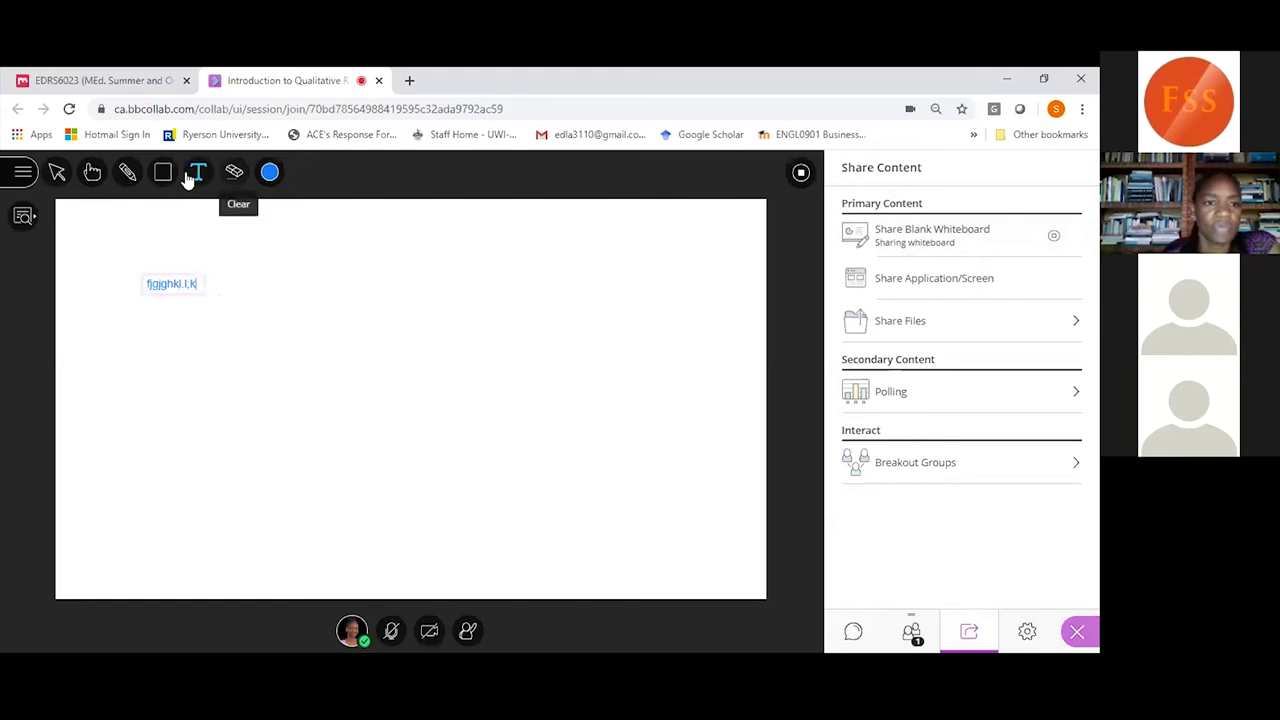
click(234, 172)
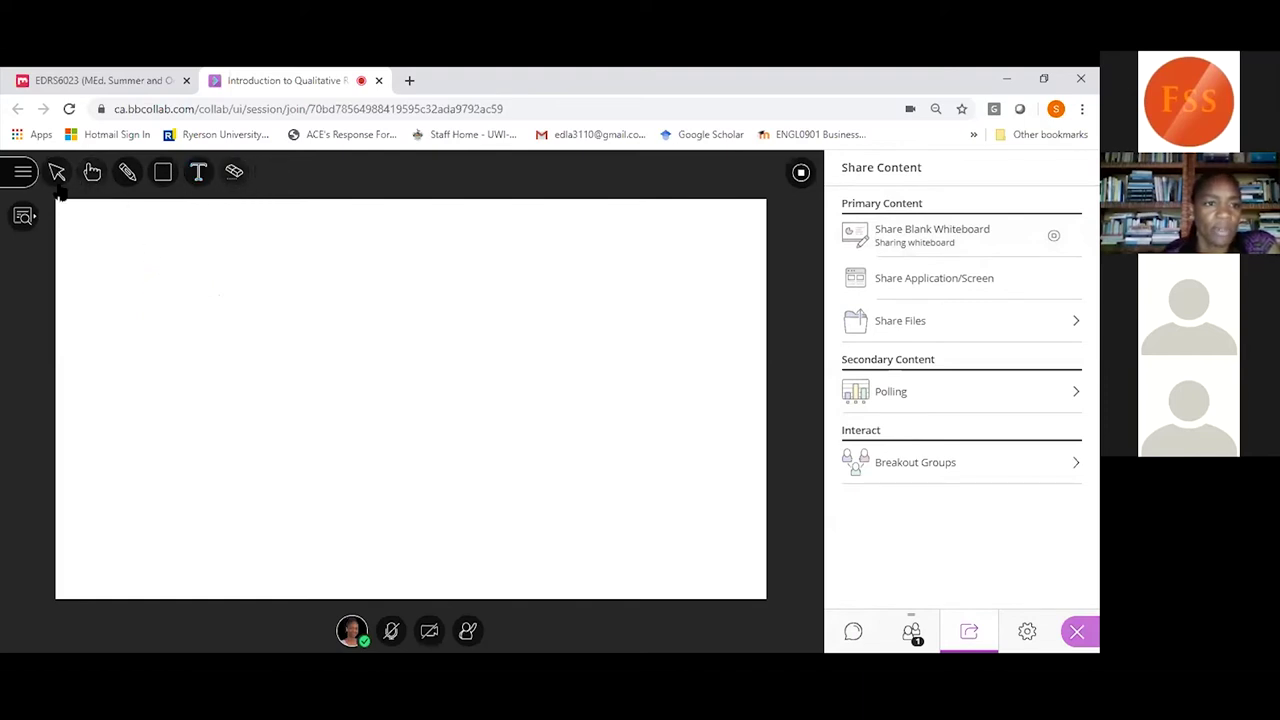
Draw freehand pencil strokes across the whiteboard and clear them.
click(127, 174)
mouse_move(138, 271)
mouse_down()
mouse_move(344, 320)
mouse_move(229, 411)
mouse_move(157, 420)
mouse_move(466, 316)
mouse_move(240, 383)
mouse_up()
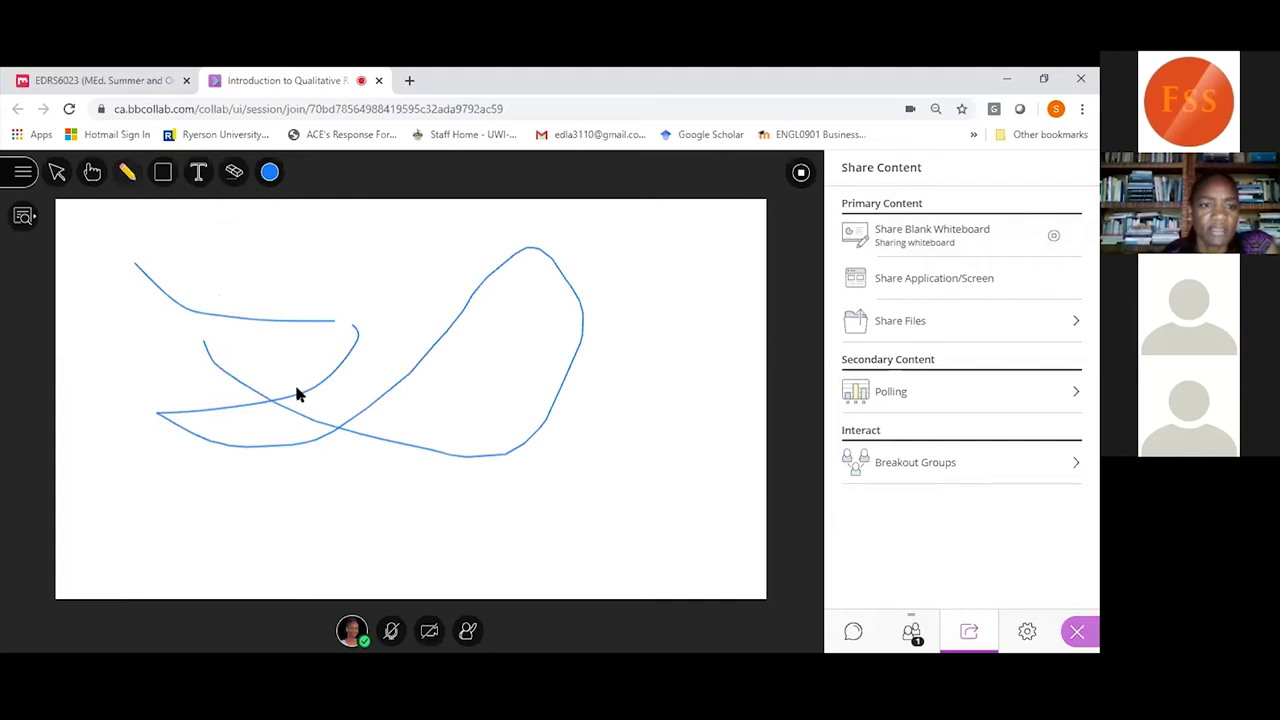
drag(296, 393, 372, 238)
click(234, 172)
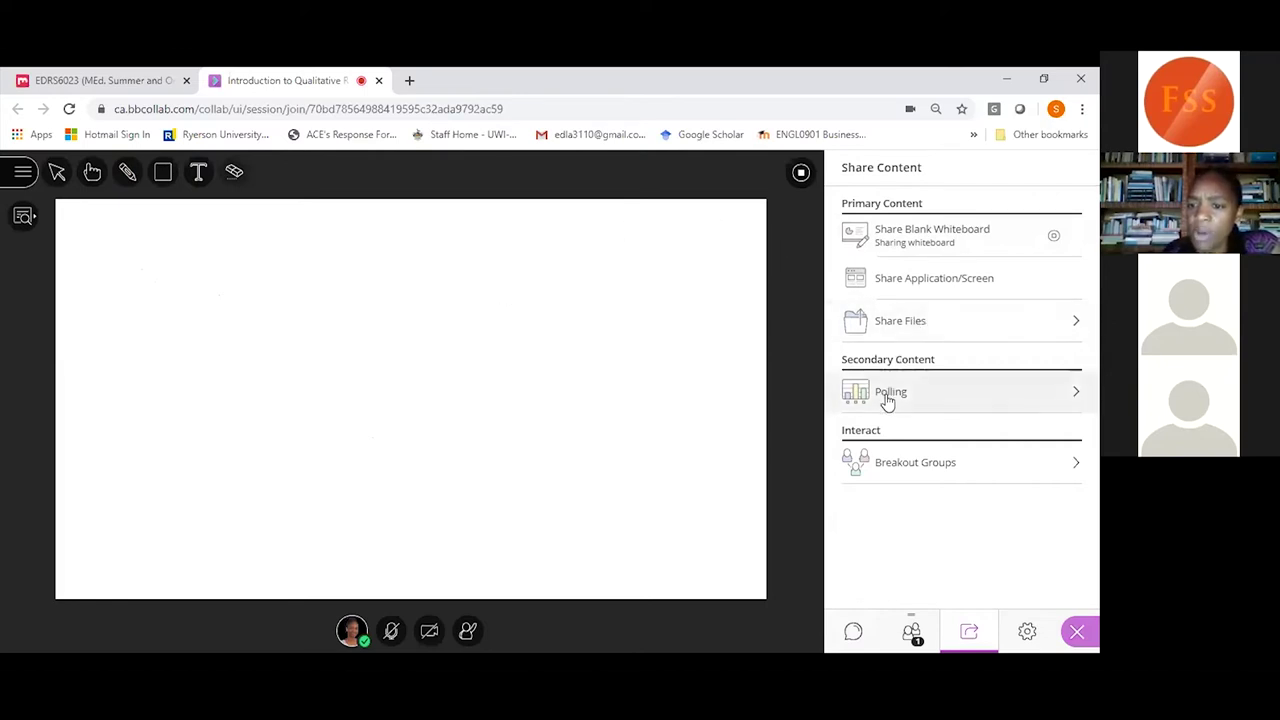
Examine the Breakout Groups assignment options and the Multiple Choice poll form without starting either.
click(957, 465)
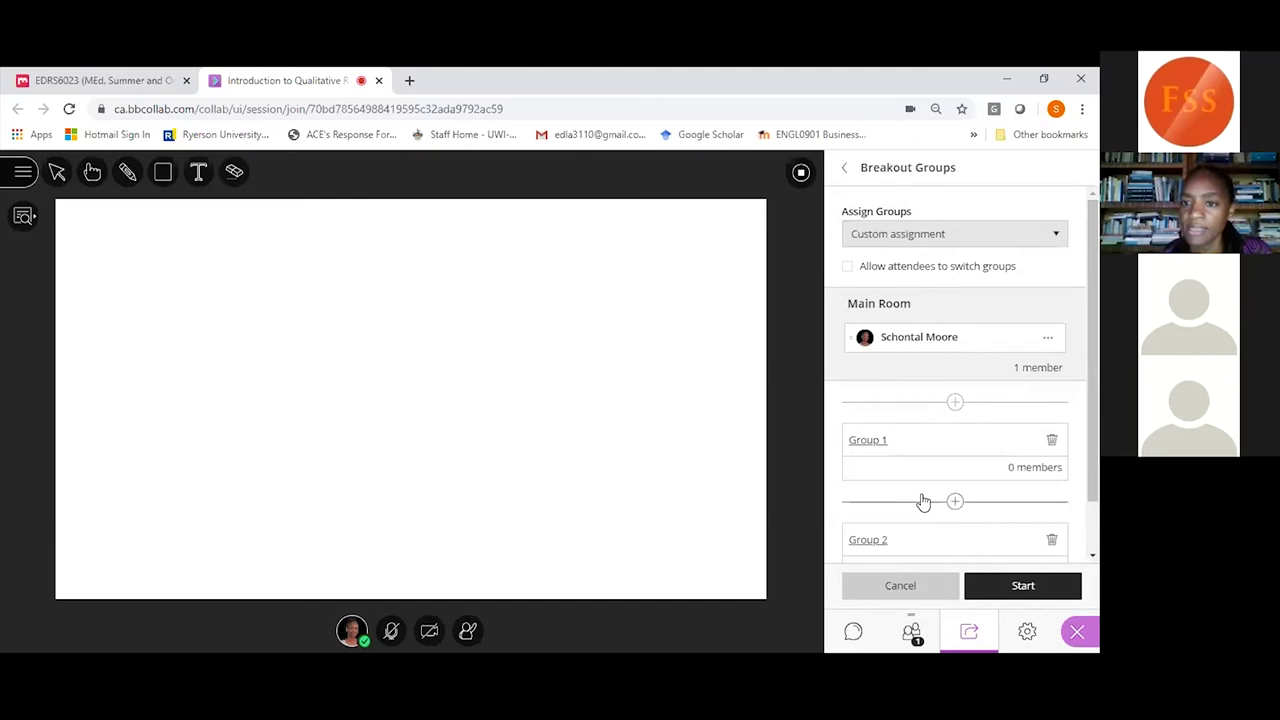
click(845, 168)
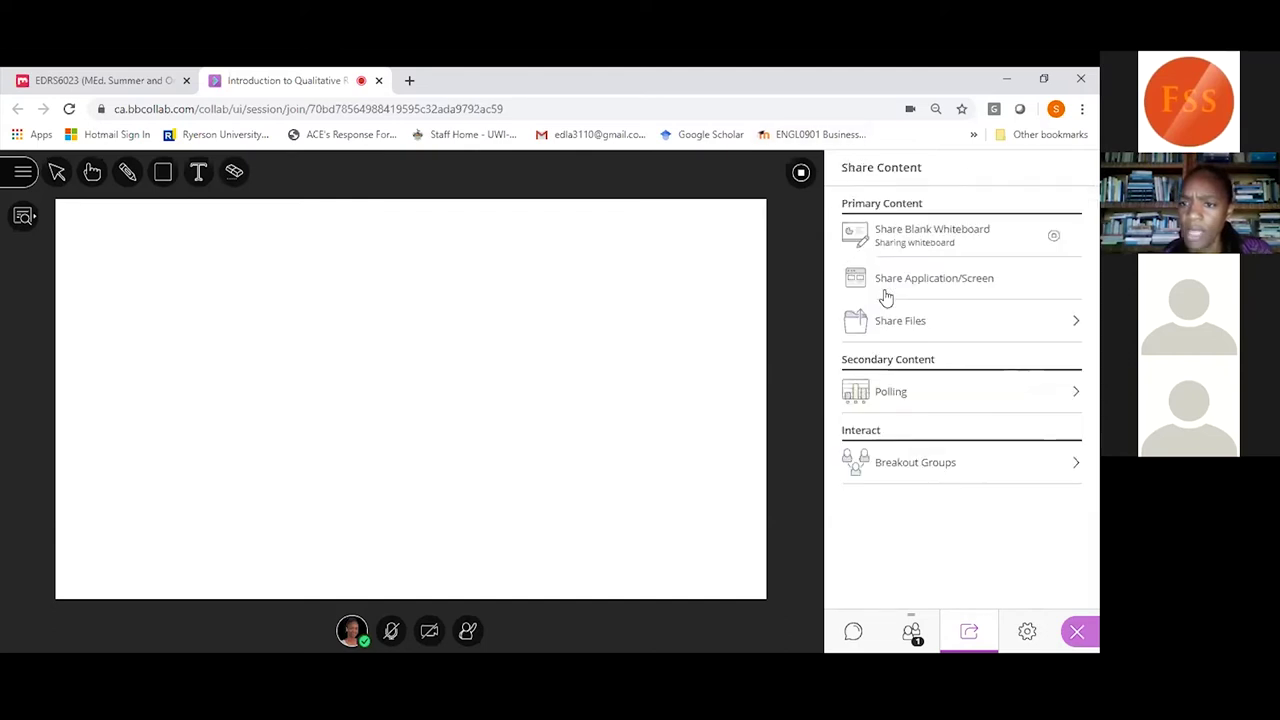
click(1073, 396)
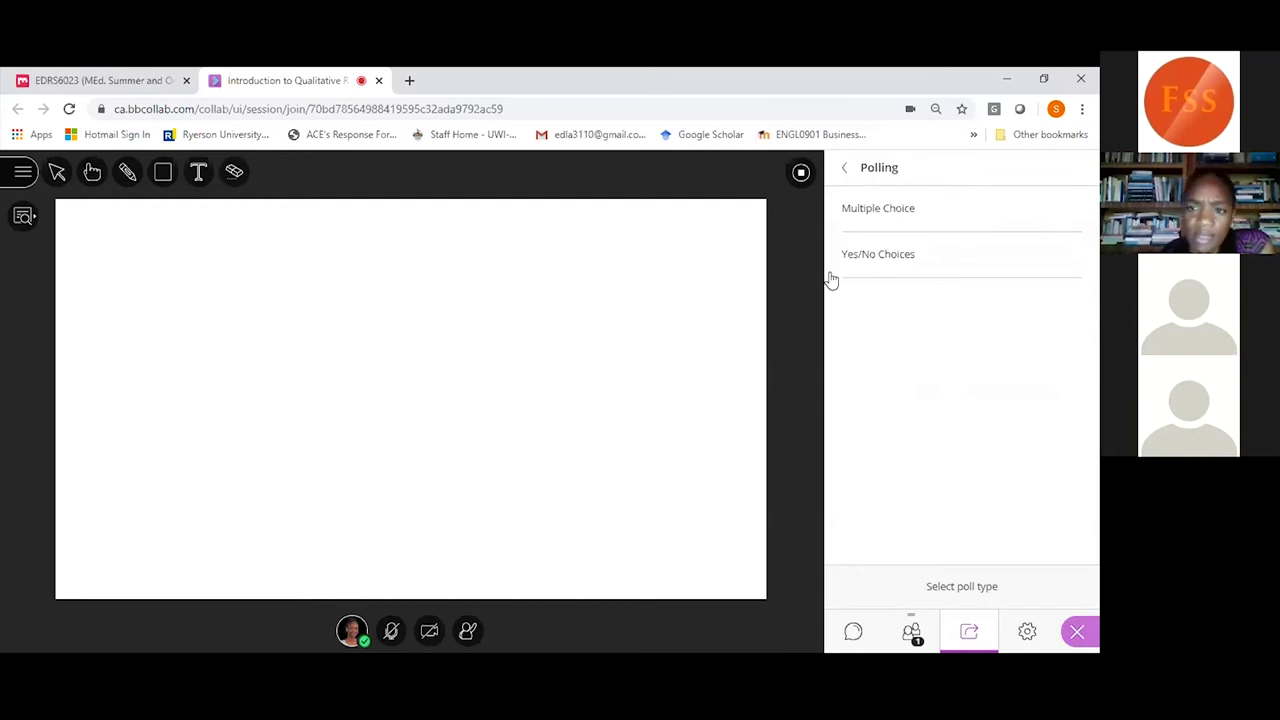
click(866, 216)
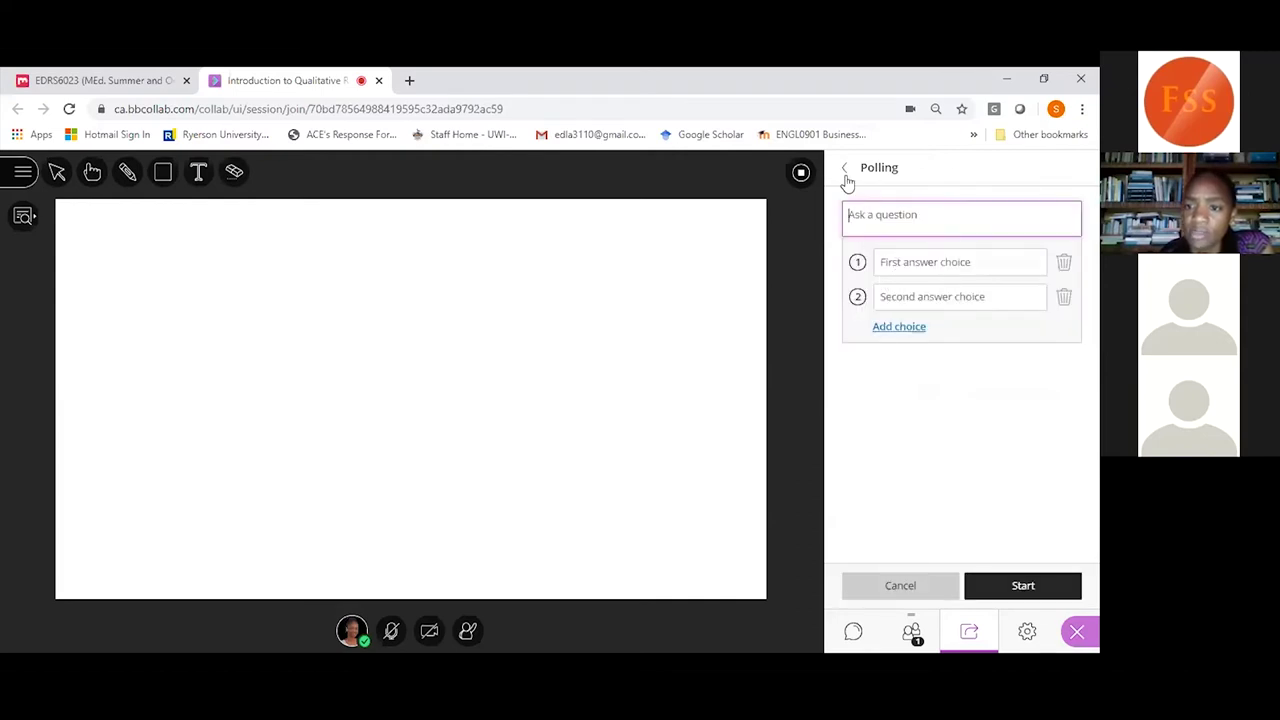
click(845, 174)
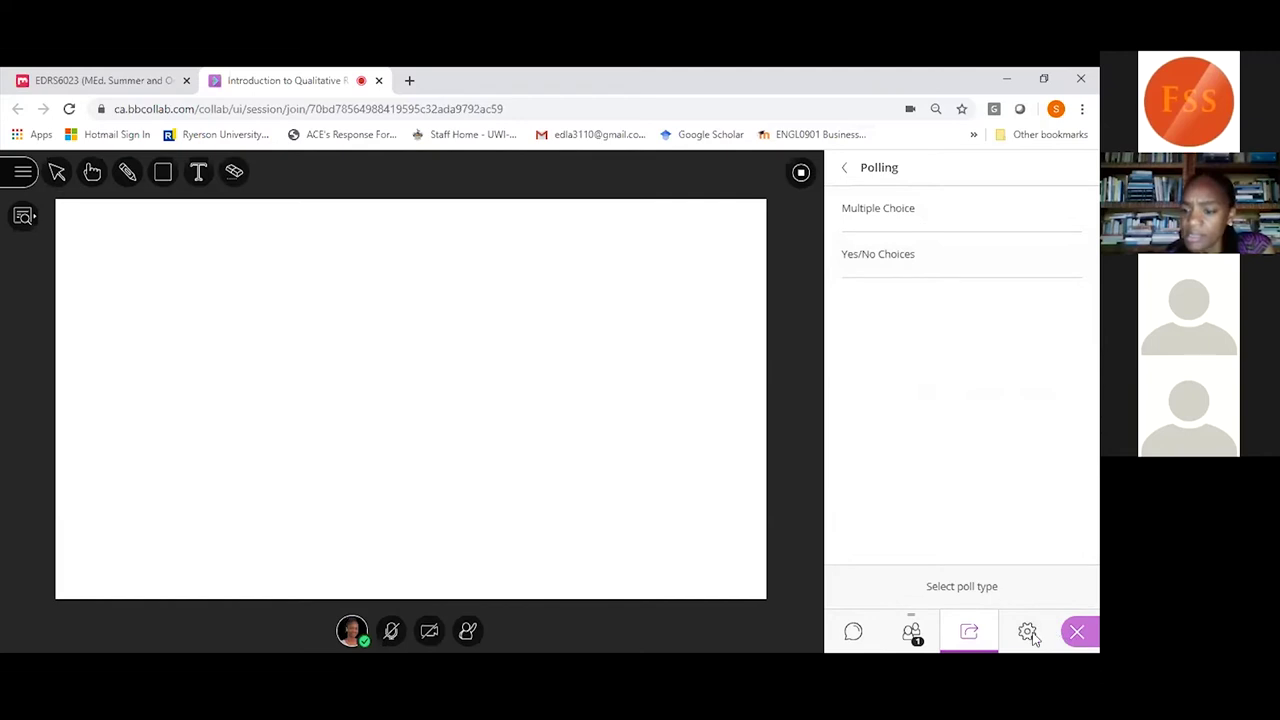
View the Everyone chat, the attendee list and the moderator's attendee controls, and return to the content sharing options.
click(853, 631)
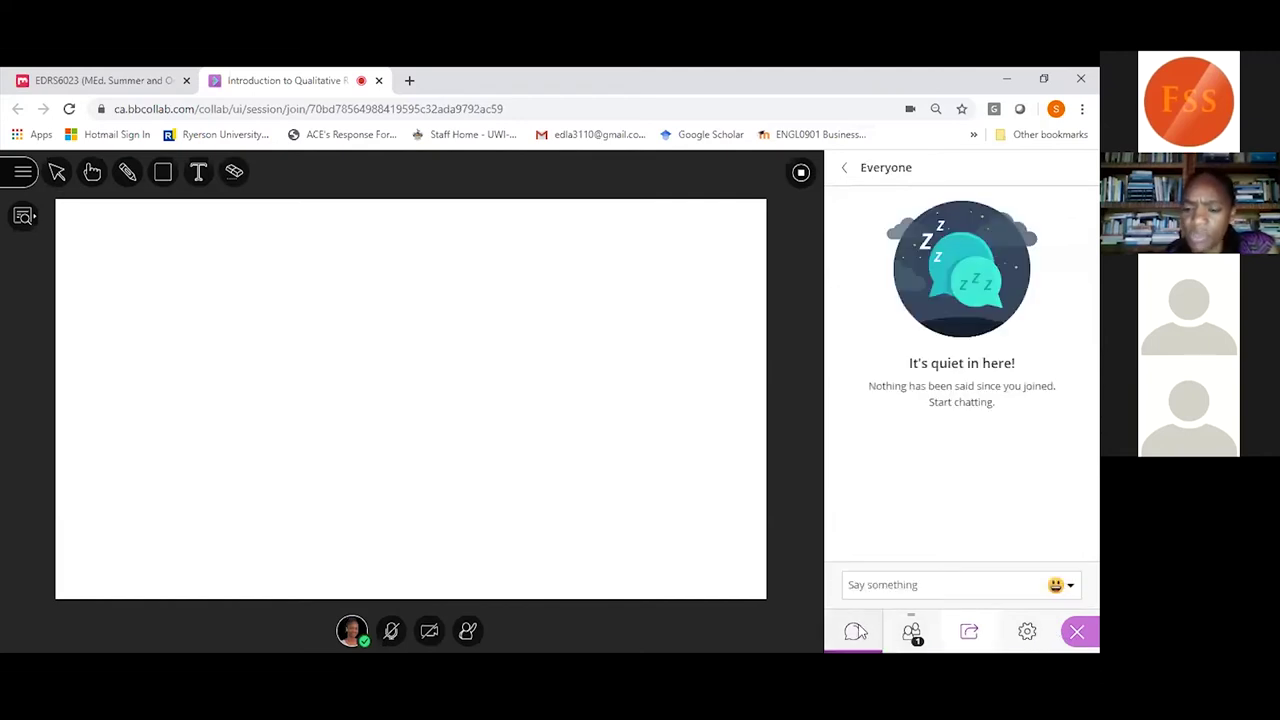
click(908, 634)
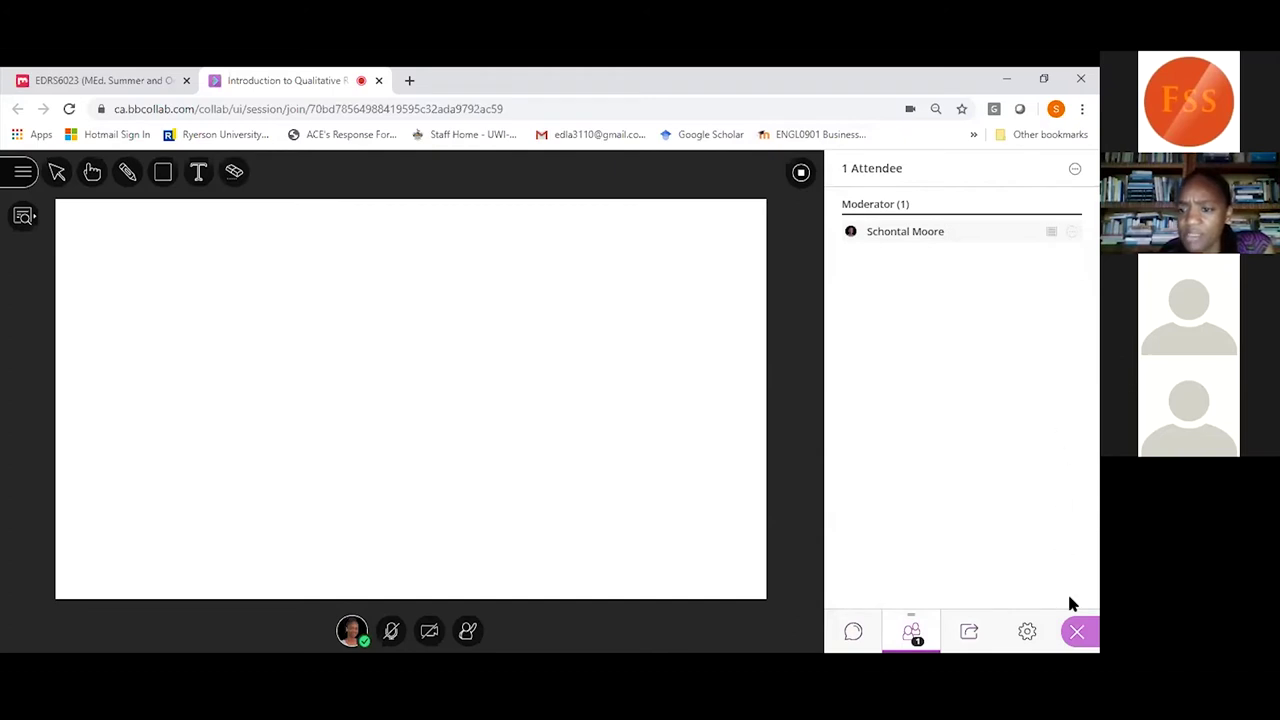
click(1071, 232)
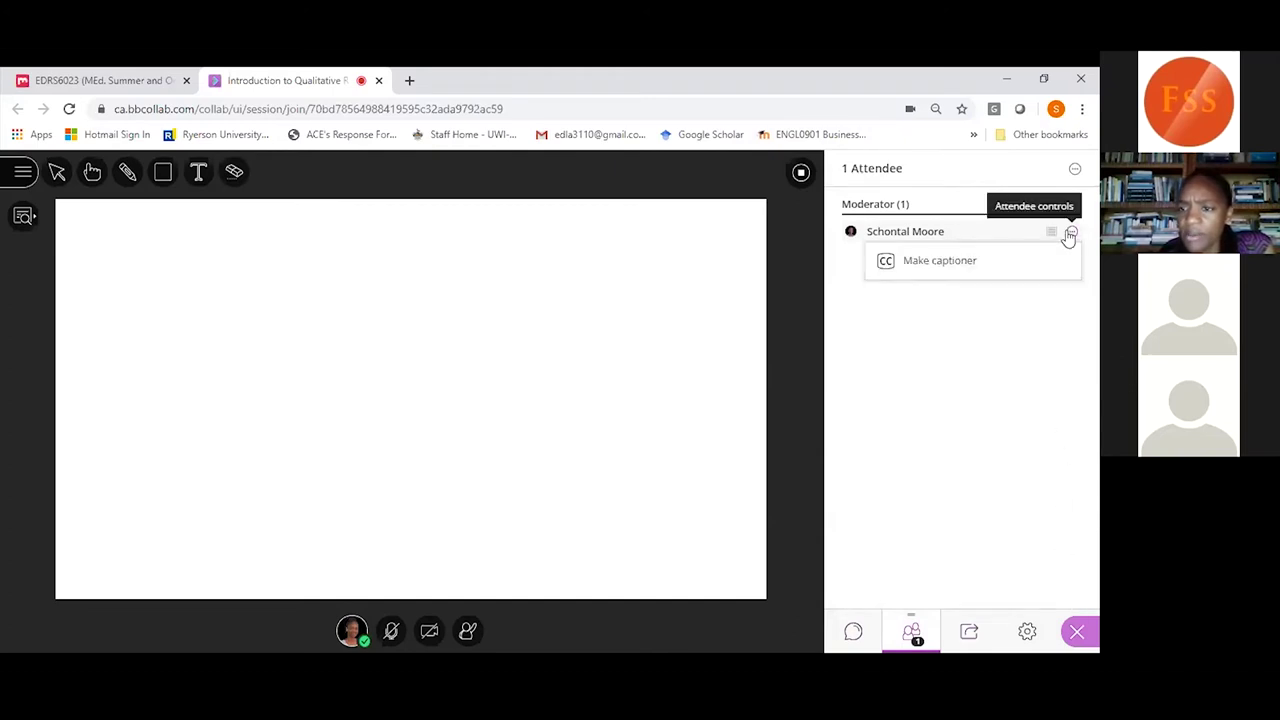
click(1052, 233)
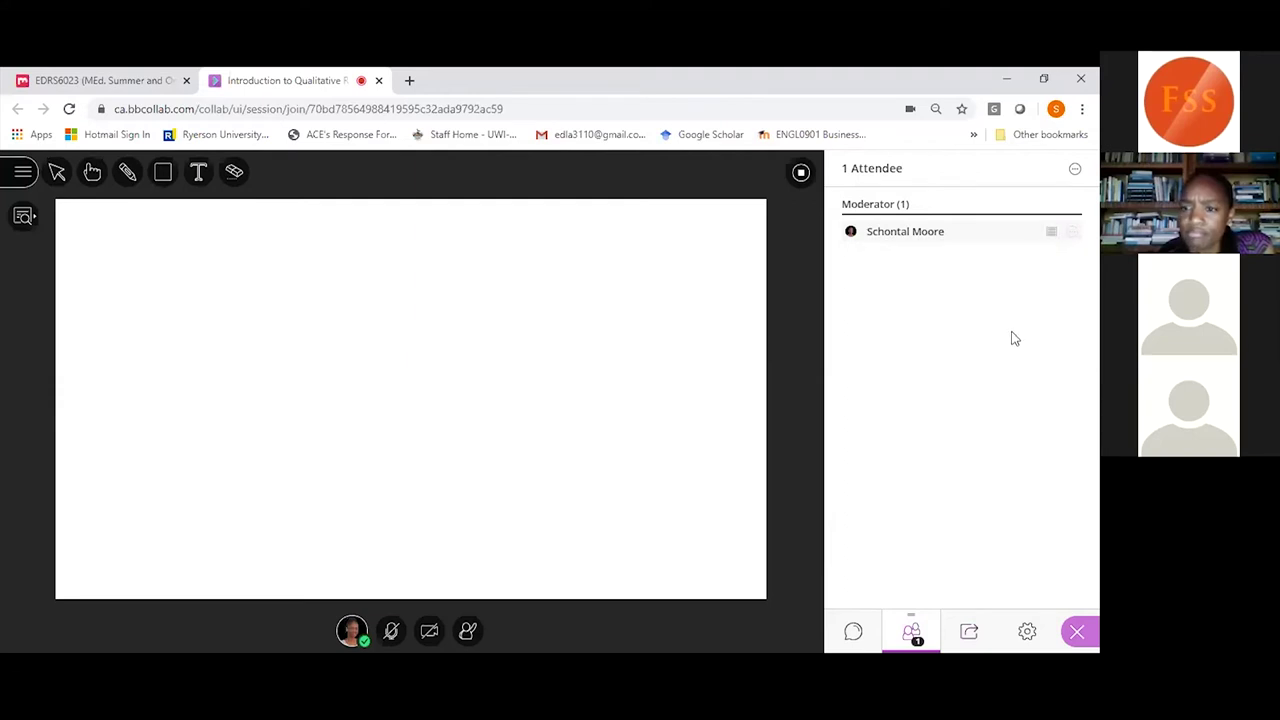
click(970, 632)
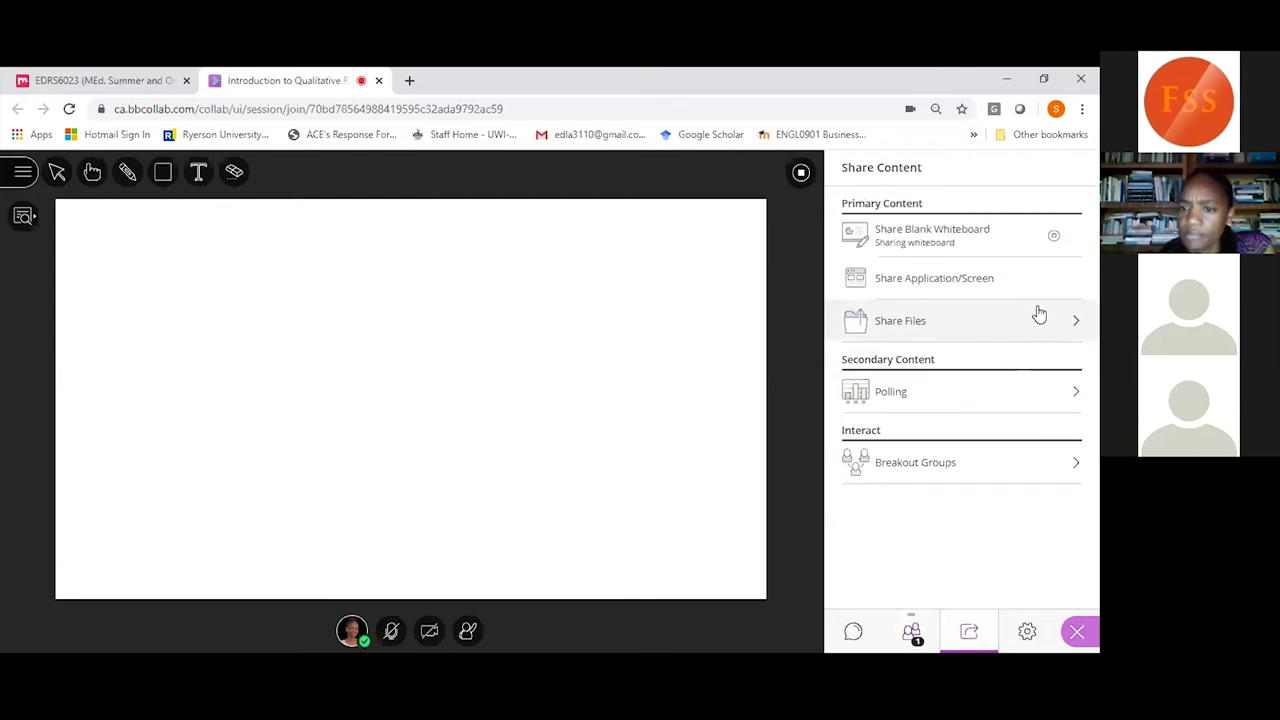
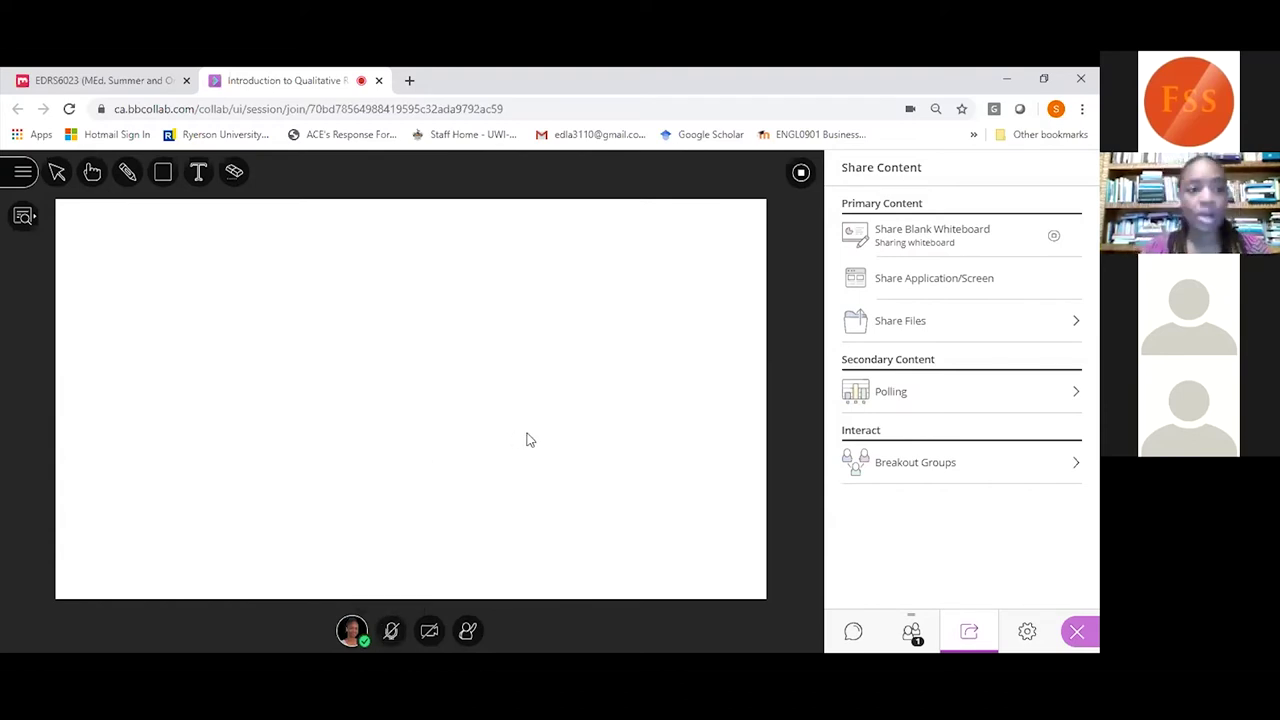
Open the camera's Video Preview and cancel video sharing.
click(424, 633)
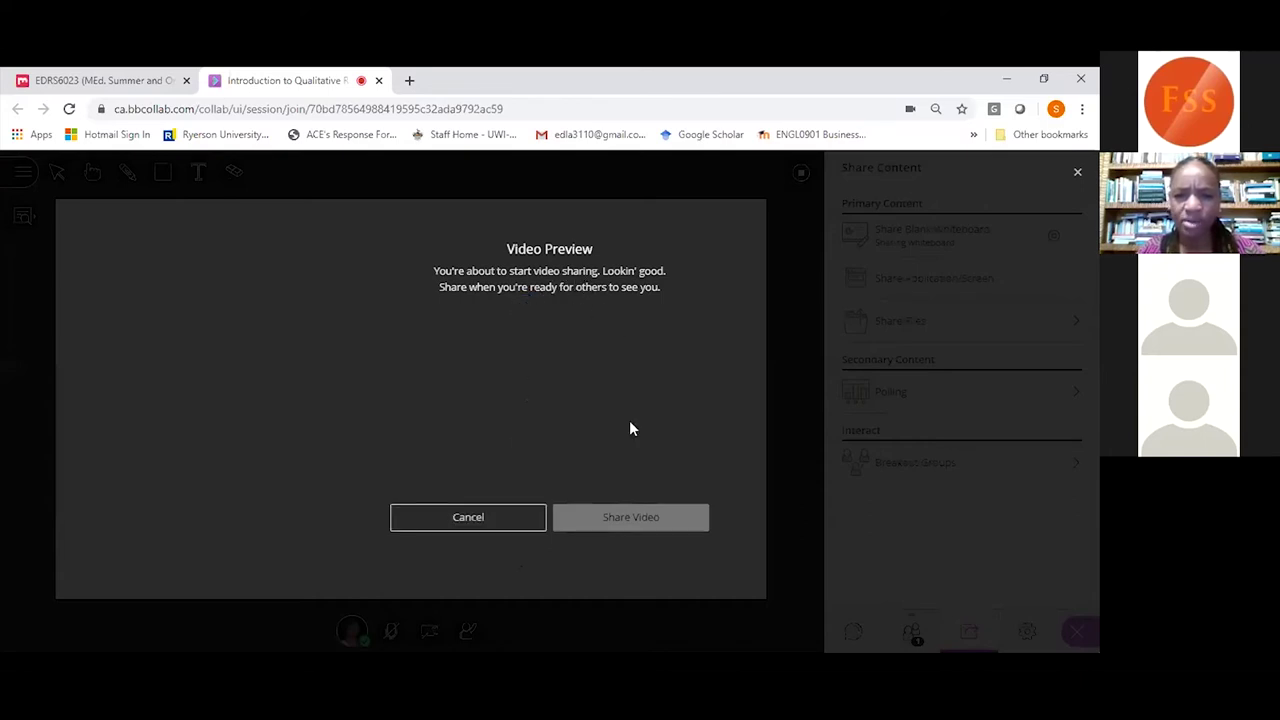
click(474, 522)
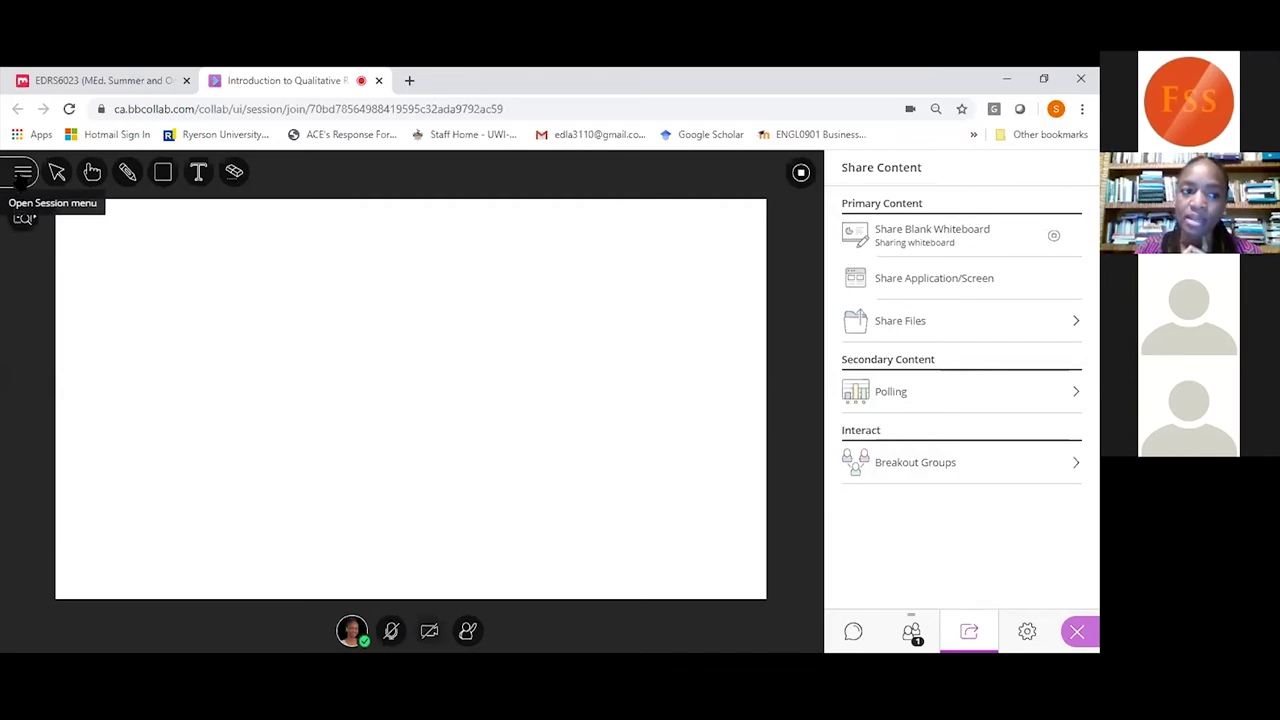
Start recording the session and stop the recording.
click(22, 178)
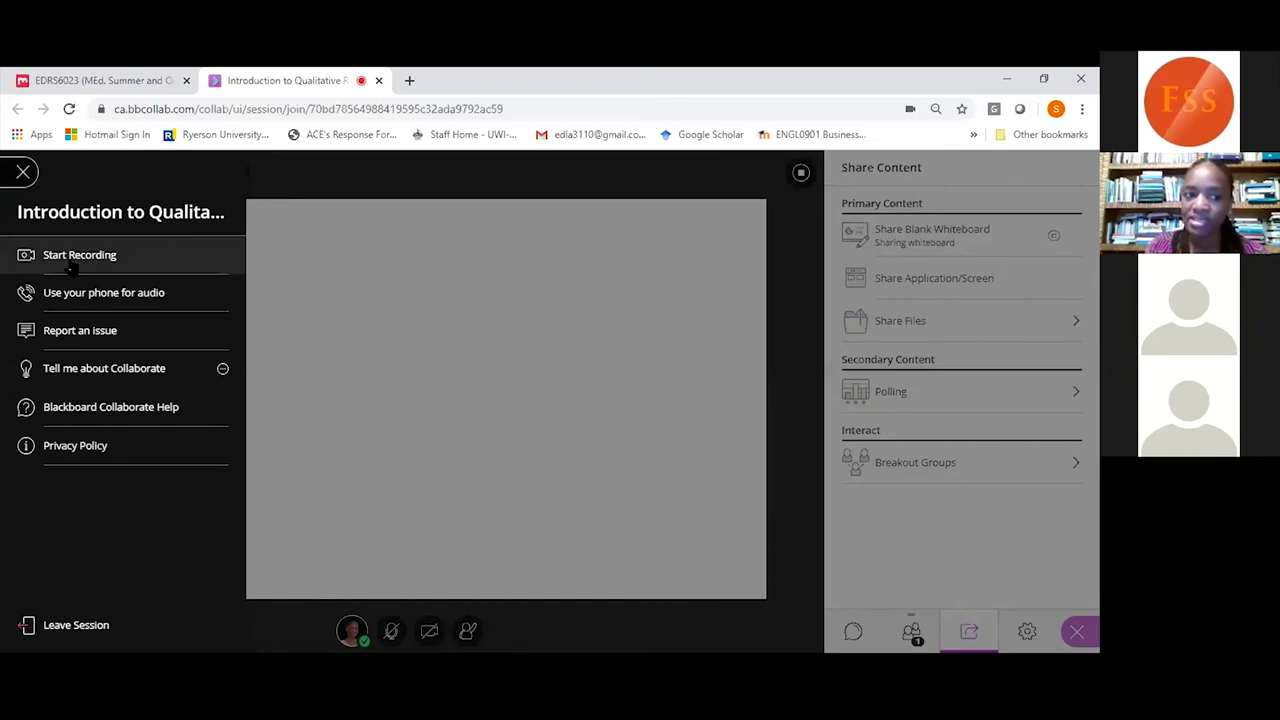
click(69, 258)
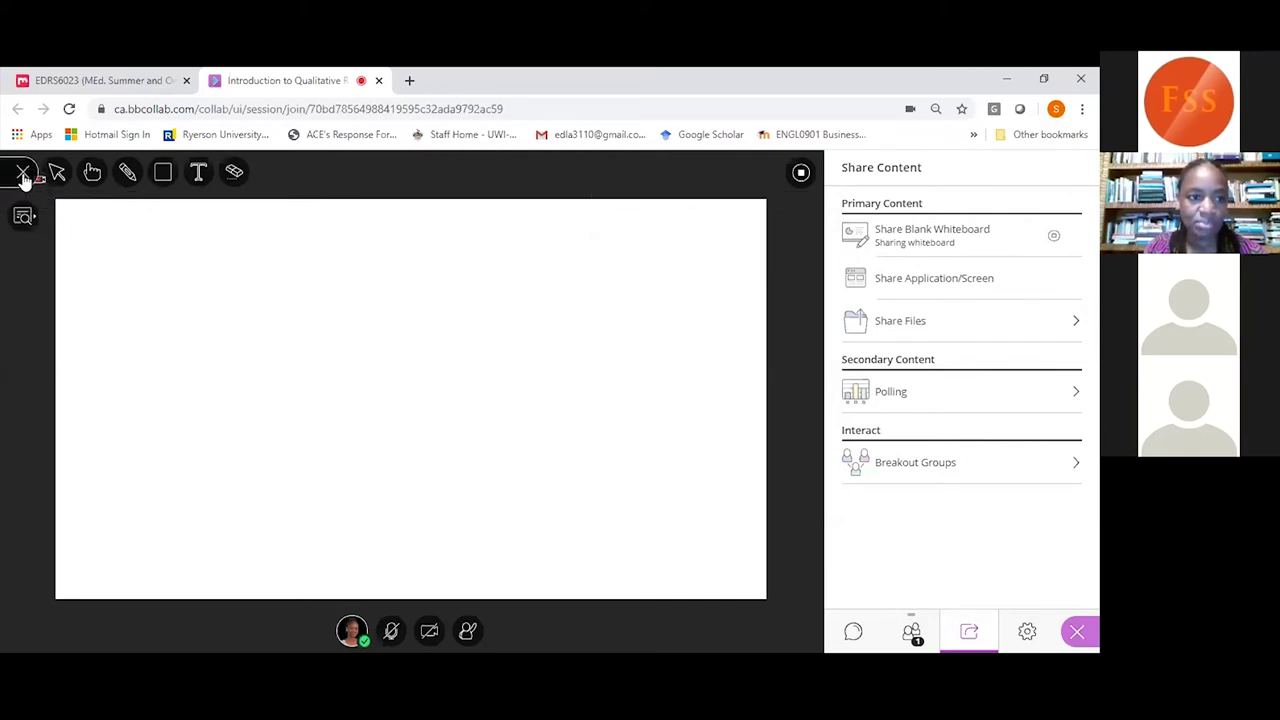
click(24, 174)
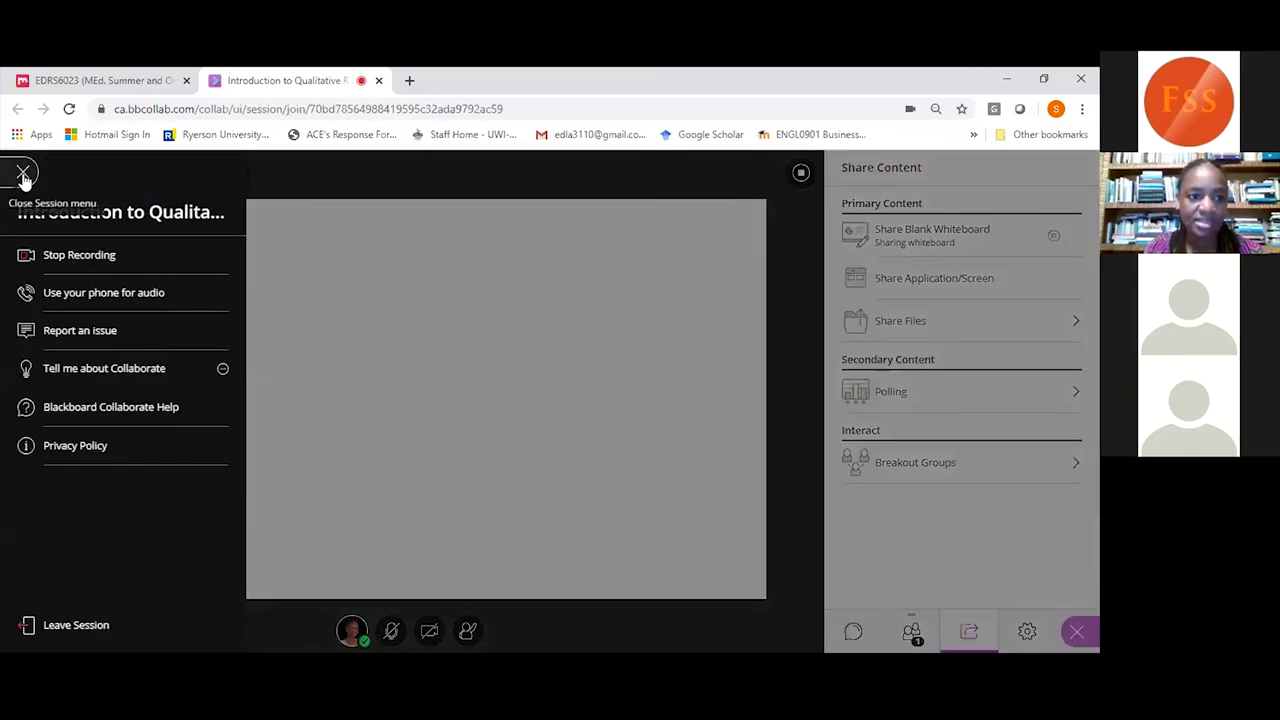
click(51, 257)
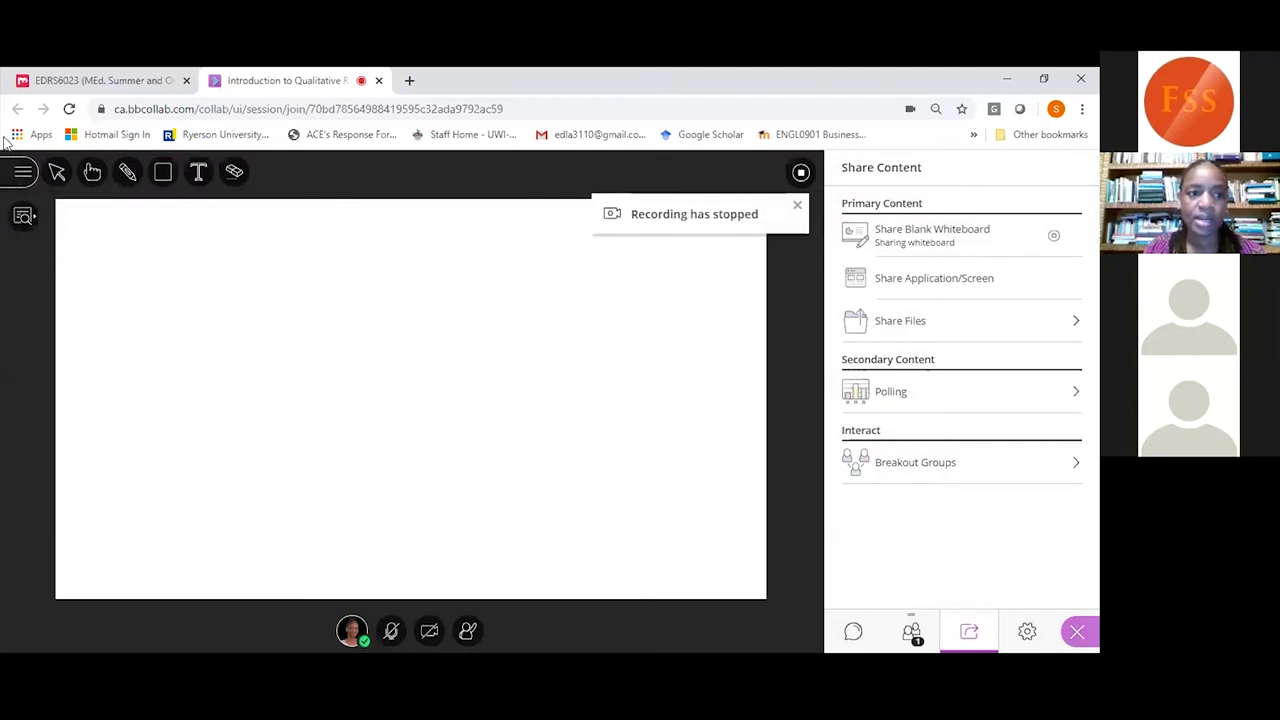
Review the session options, start and stop a second recording, and close the course room to return to OurVLE.
click(24, 175)
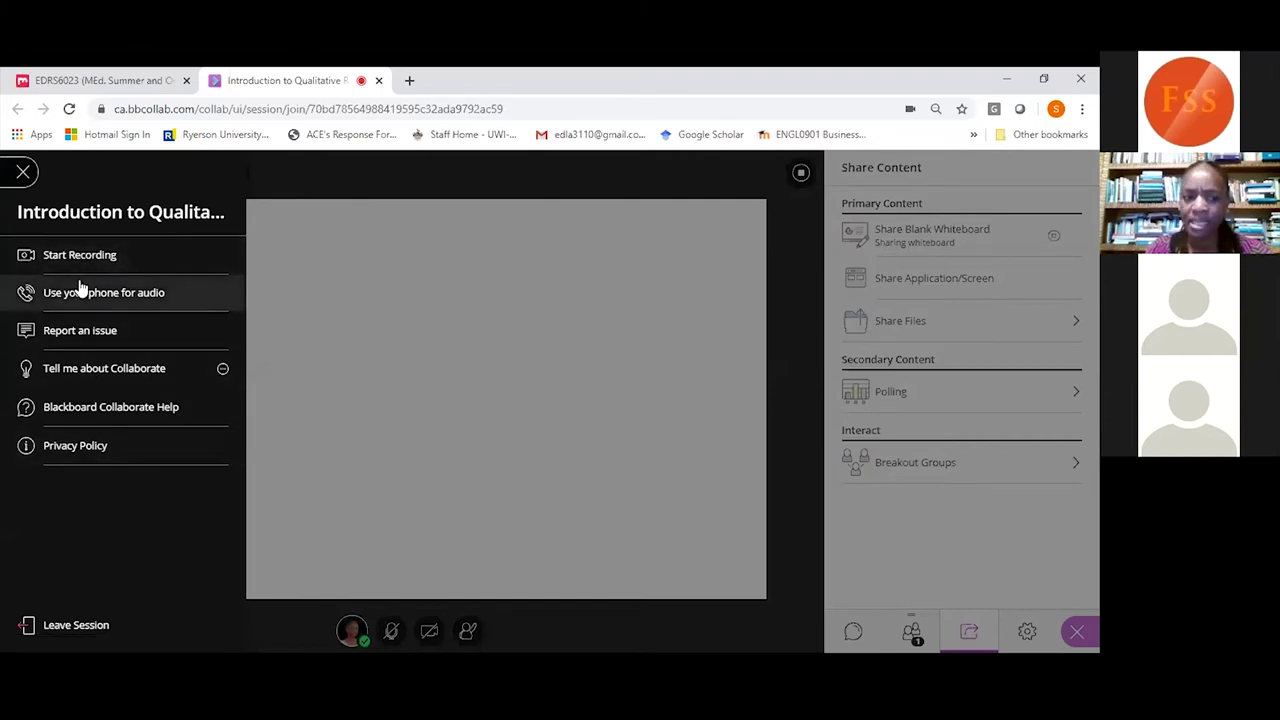
click(448, 323)
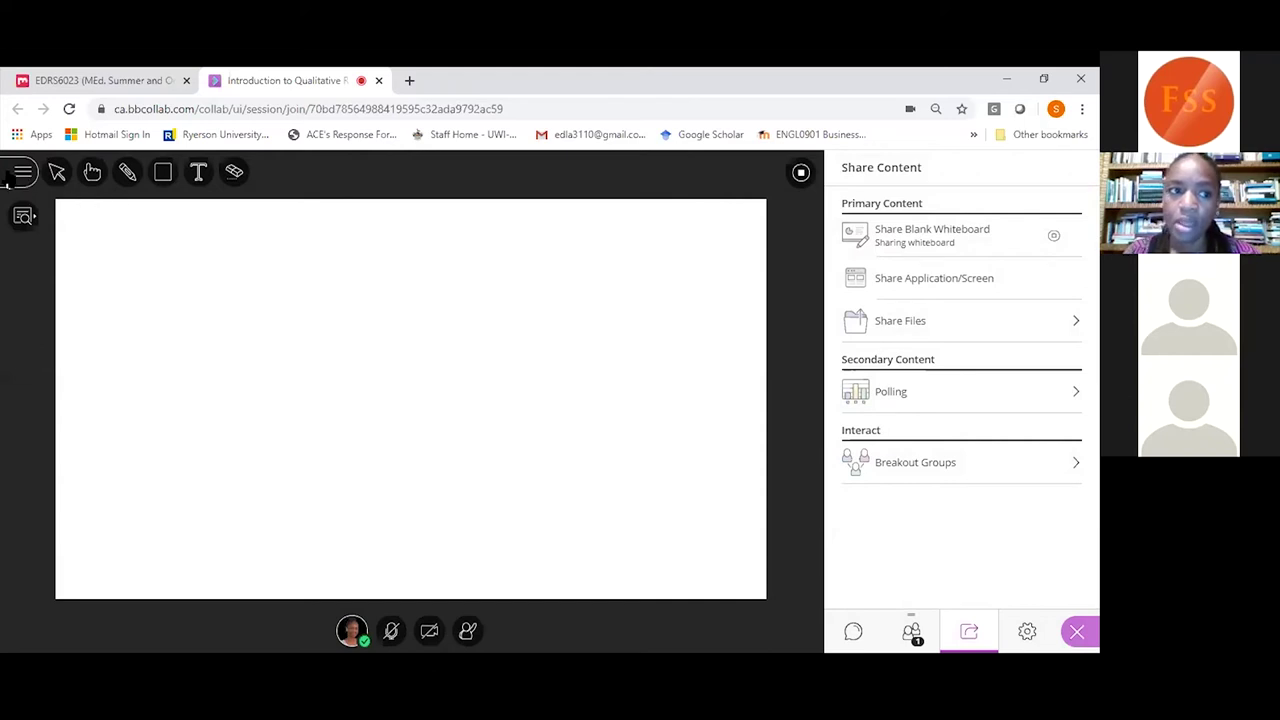
click(22, 172)
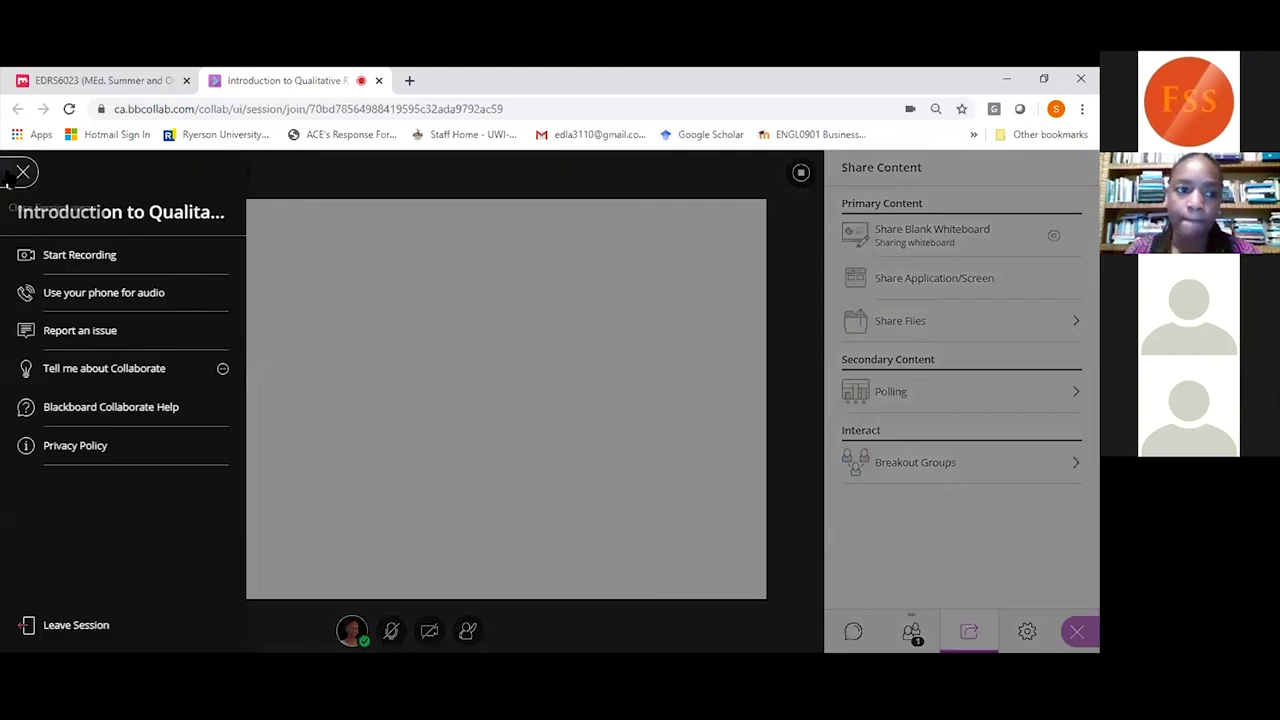
click(63, 257)
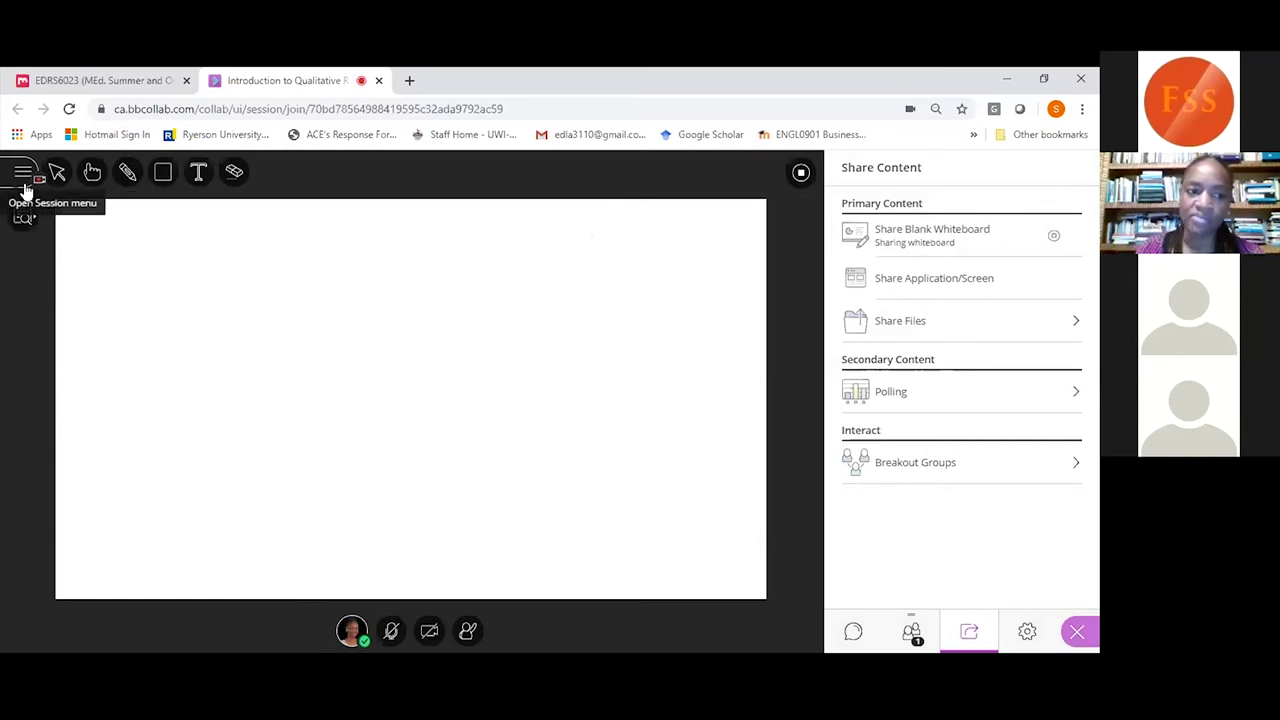
click(25, 180)
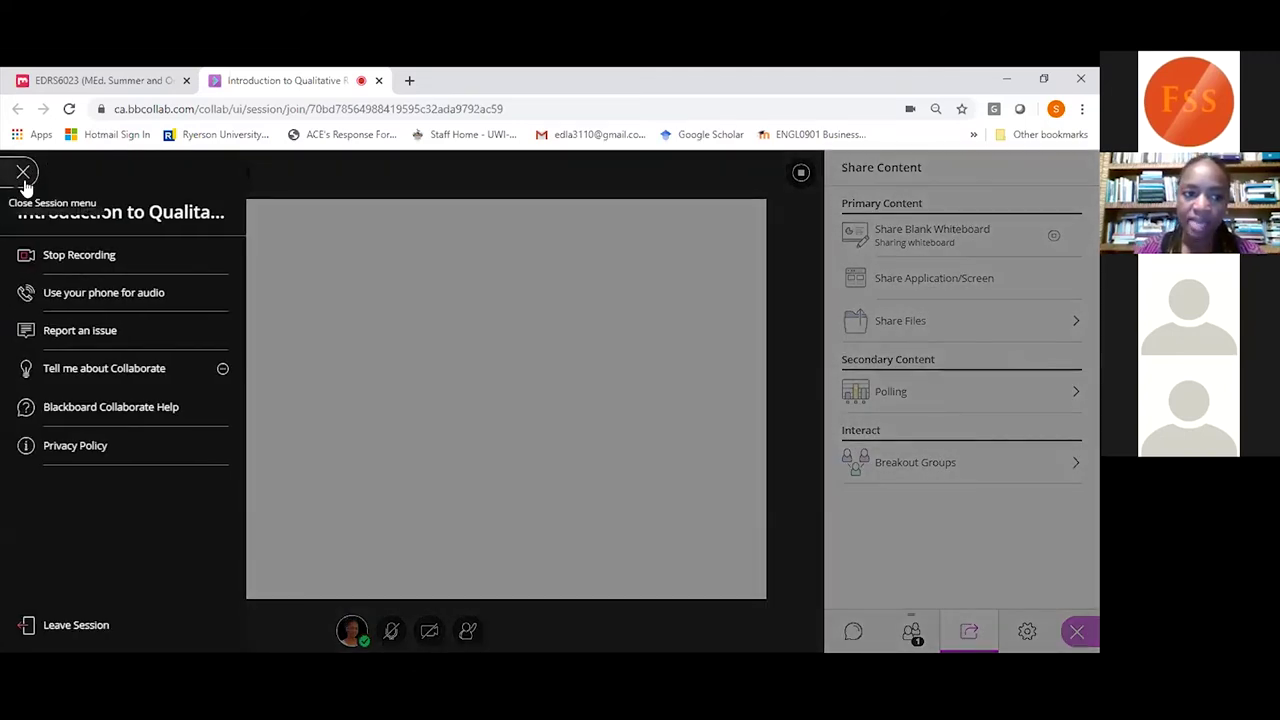
click(52, 256)
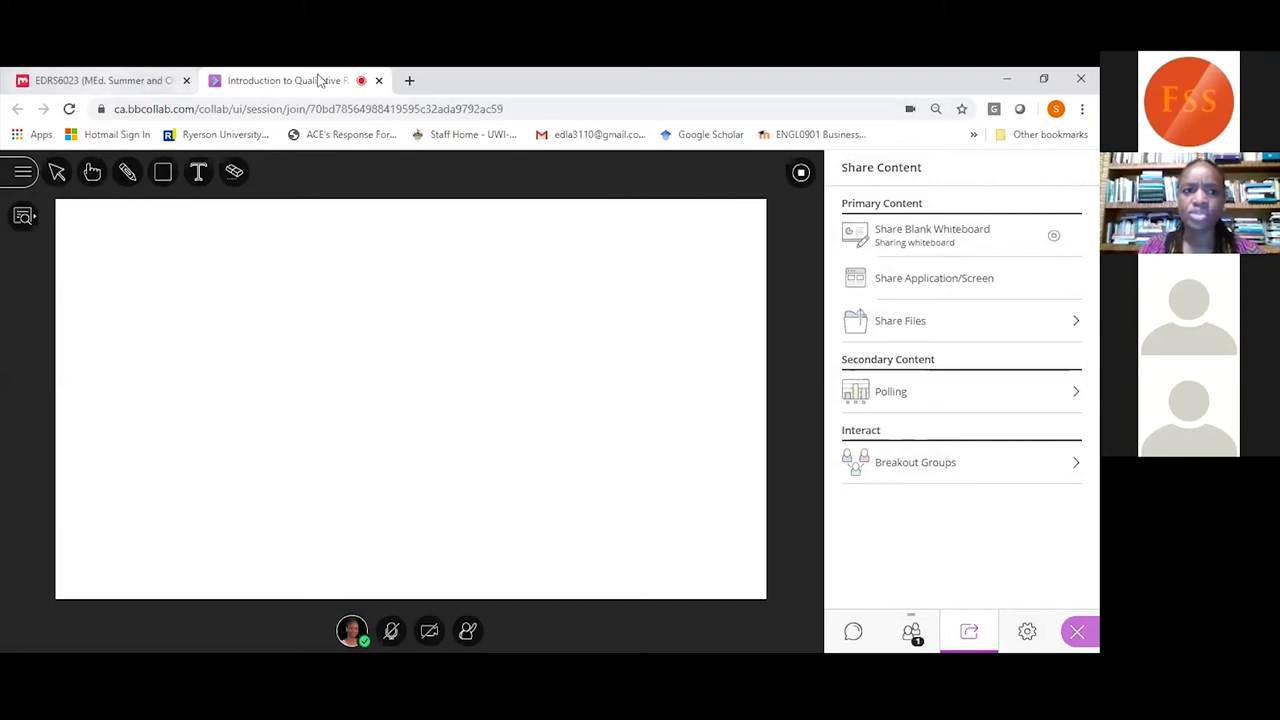
click(379, 81)
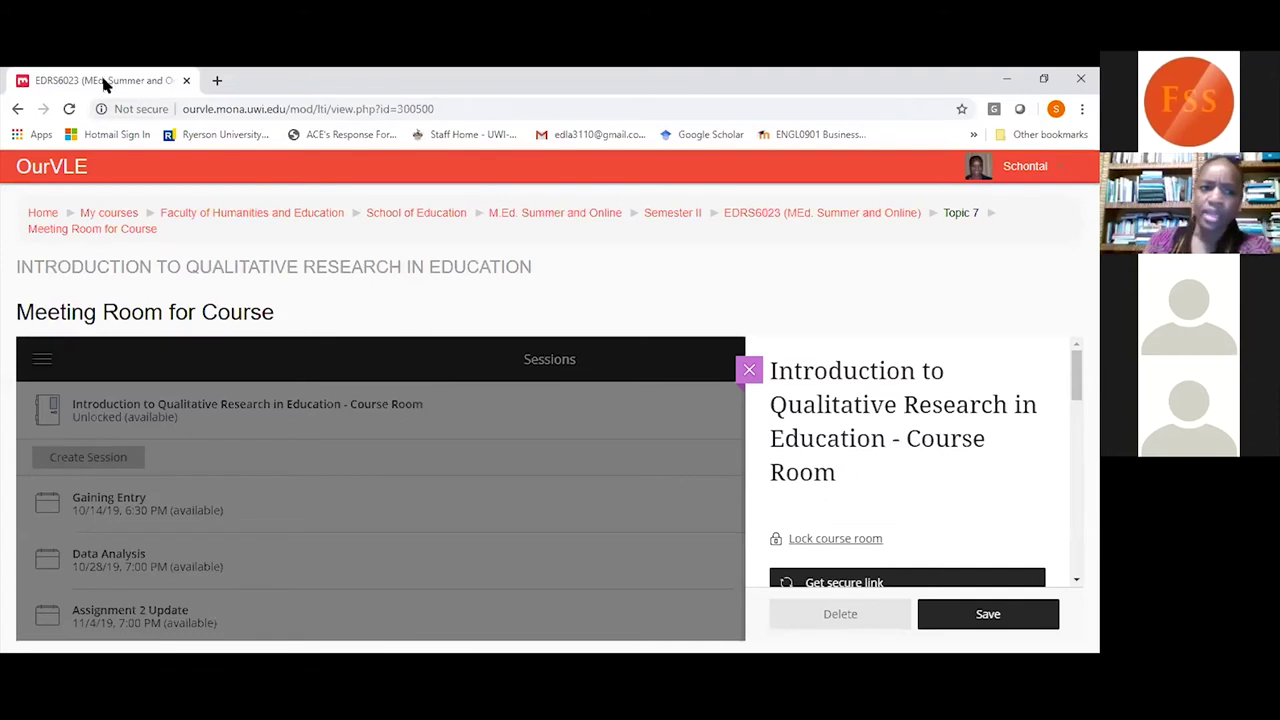
Close the course room's details and open the Collaborate Recordings list.
click(42, 368)
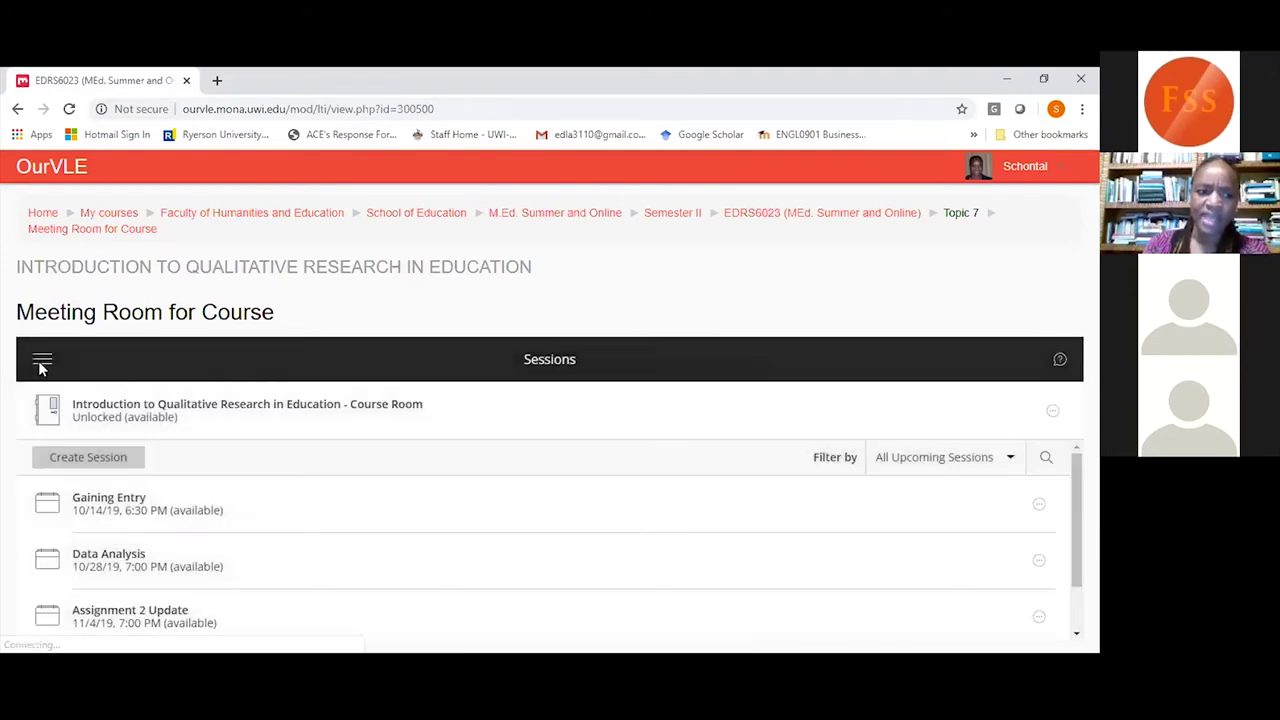
click(42, 364)
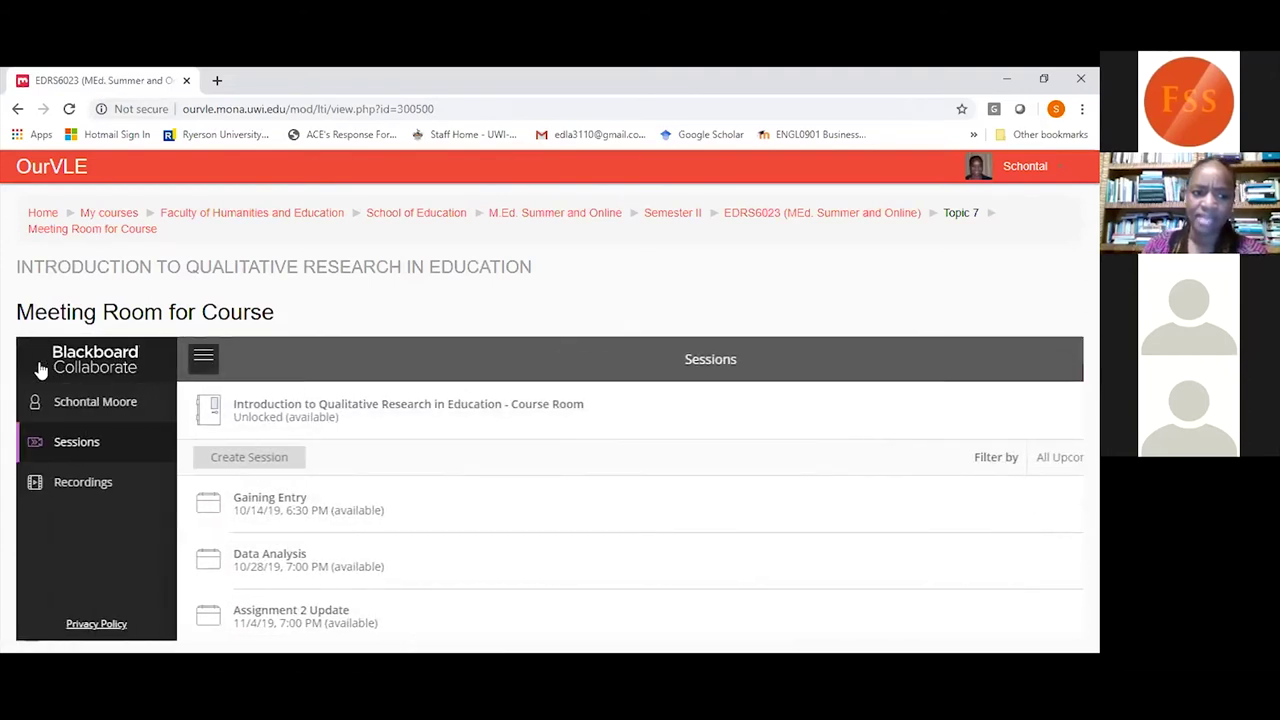
click(290, 430)
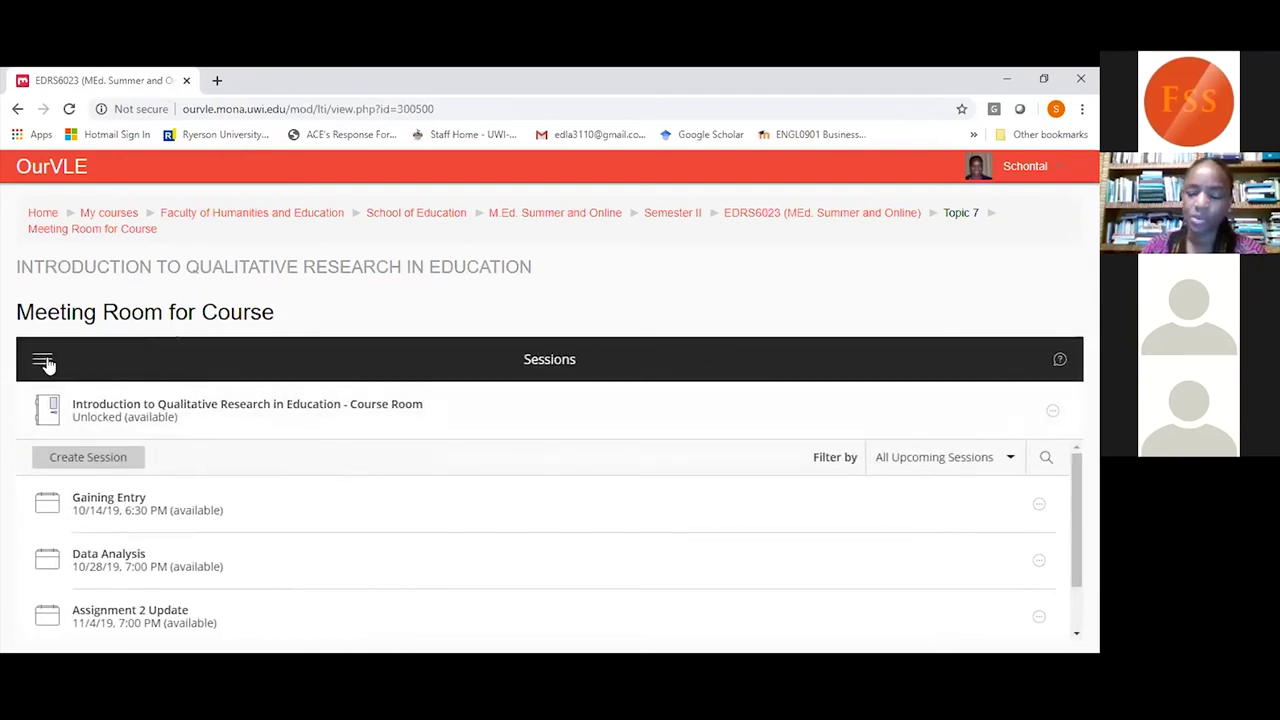
click(42, 362)
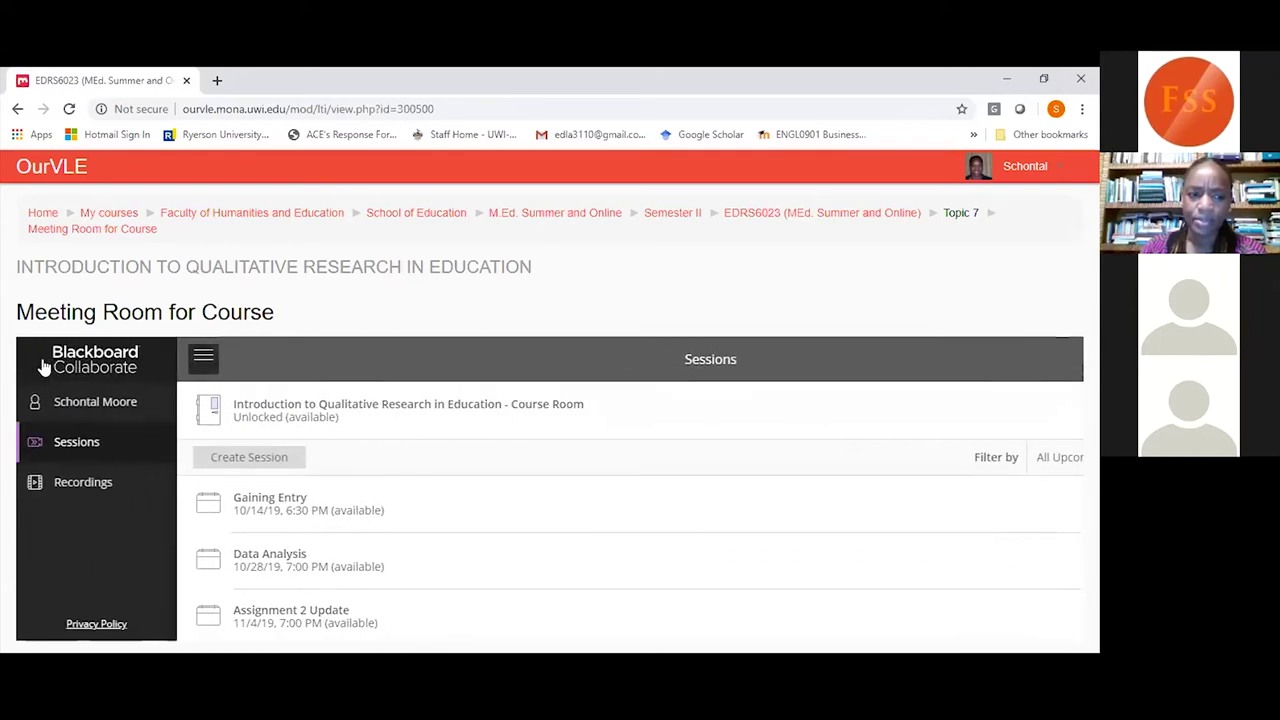
click(70, 485)
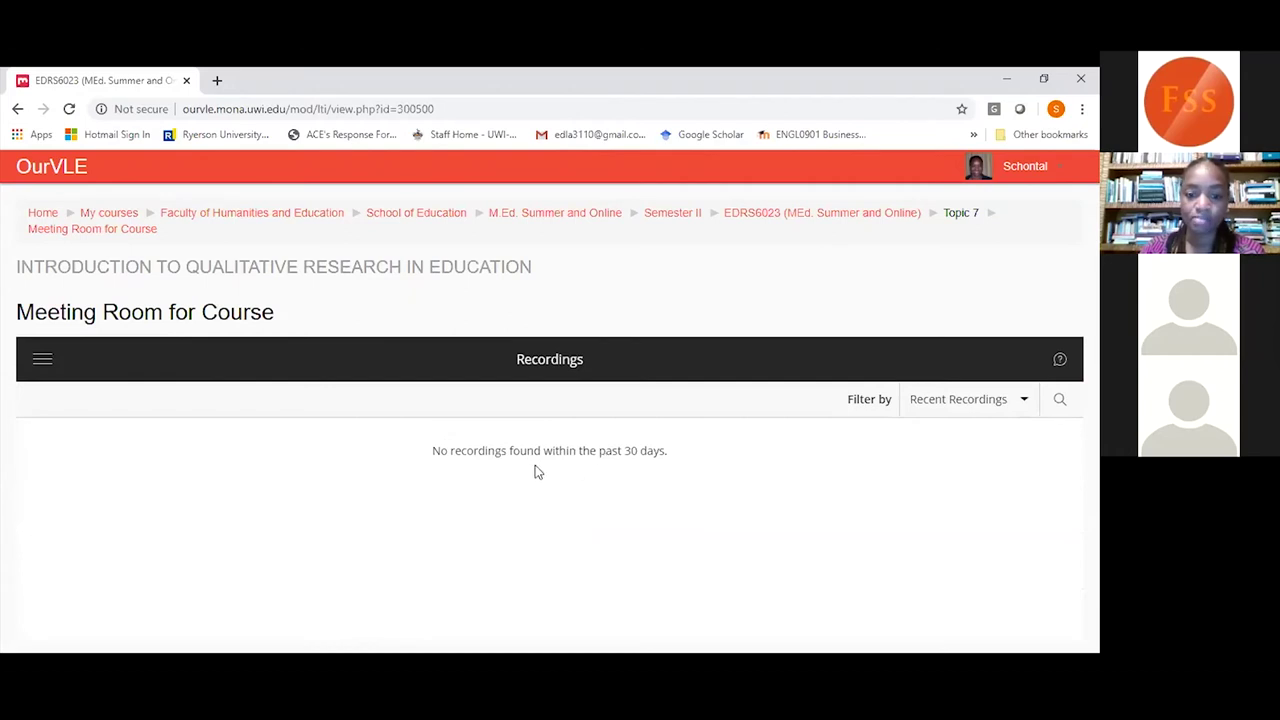
Return to the Sessions list, view the Gaining Entry session's details and close them.
click(18, 111)
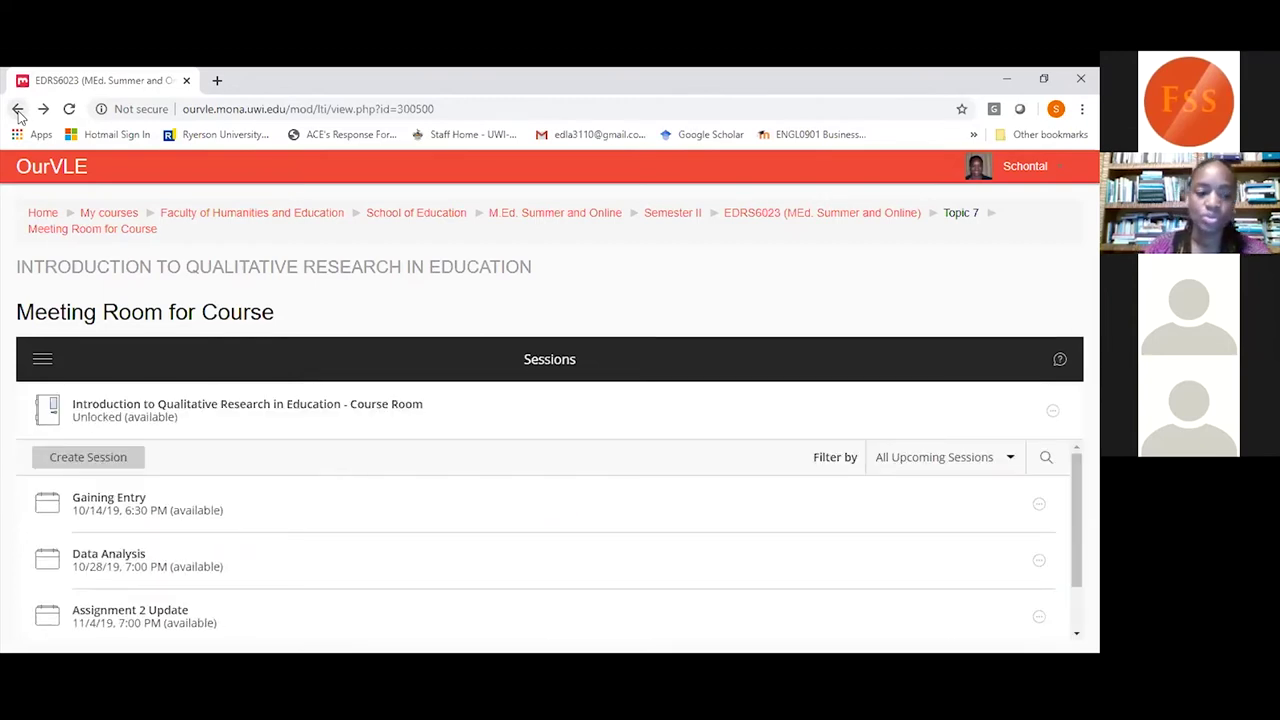
click(42, 358)
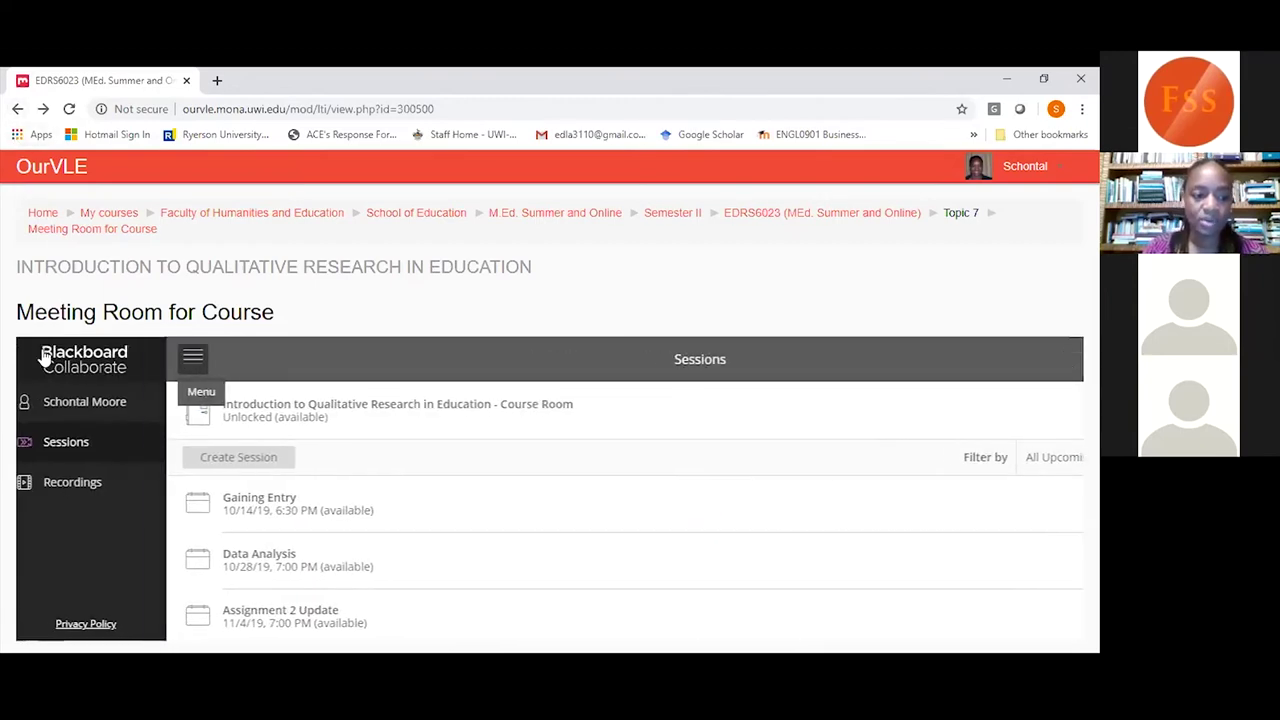
click(48, 450)
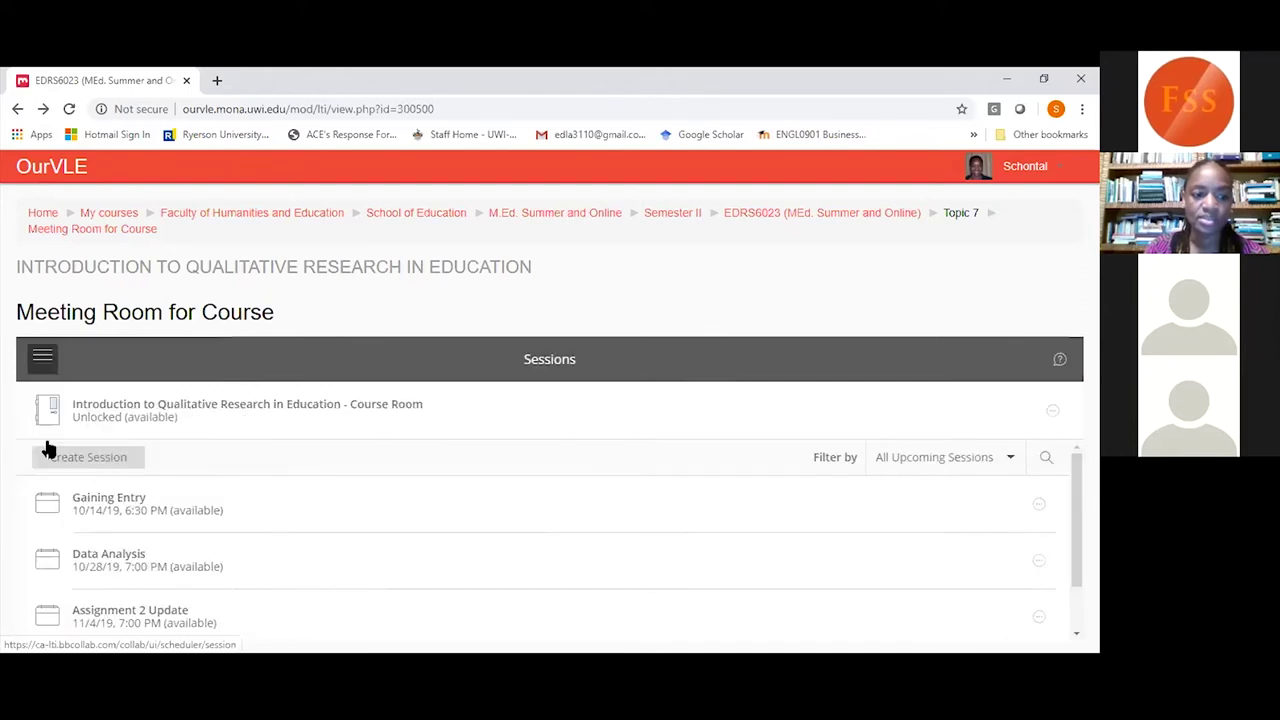
click(32, 358)
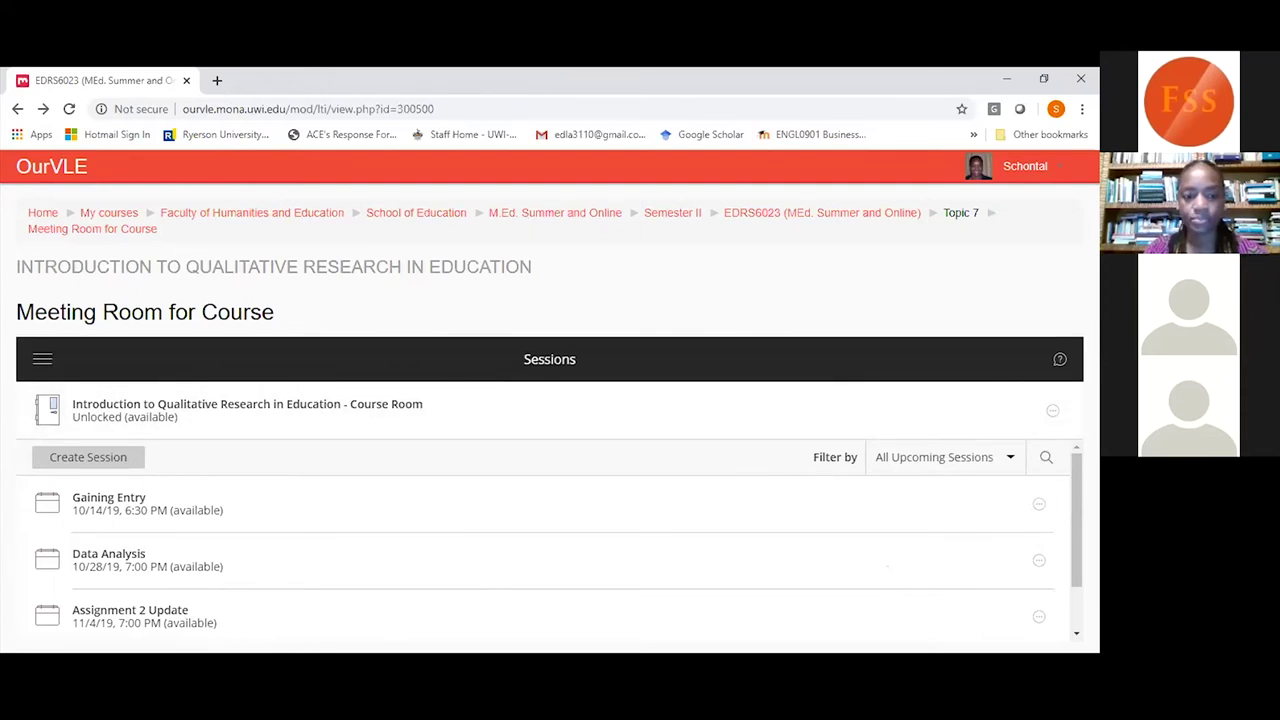
click(437, 499)
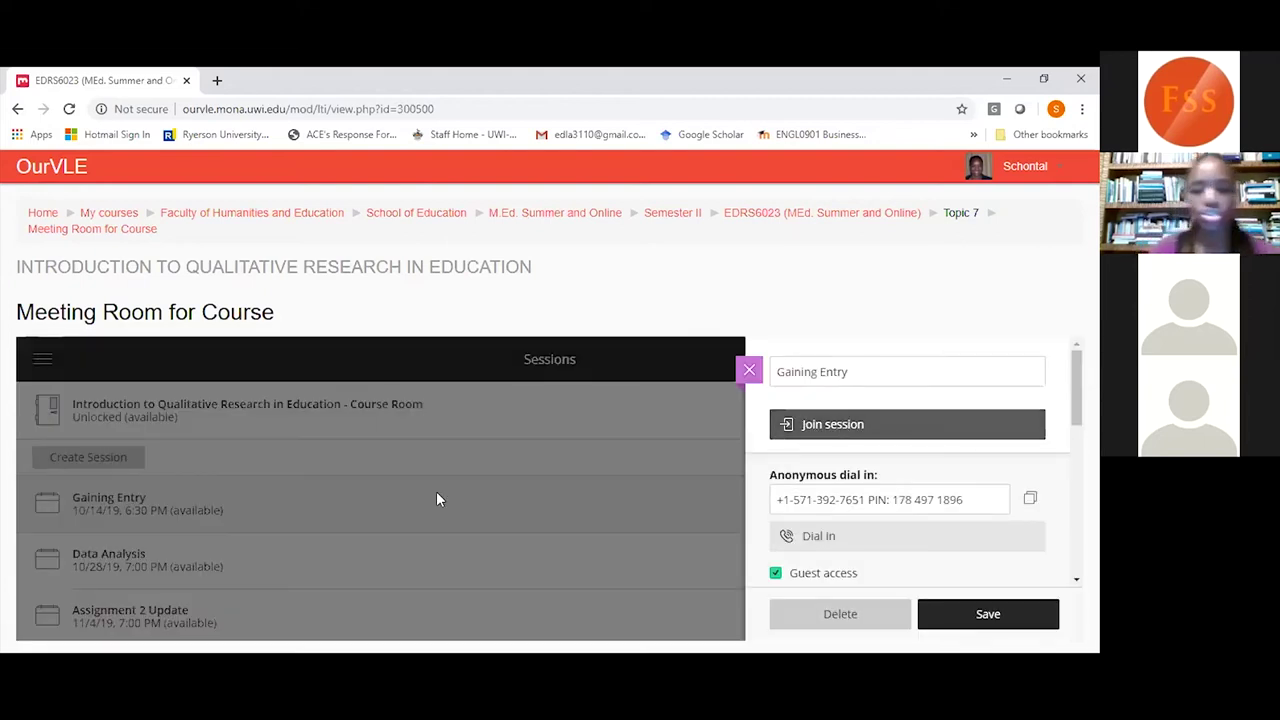
click(53, 414)
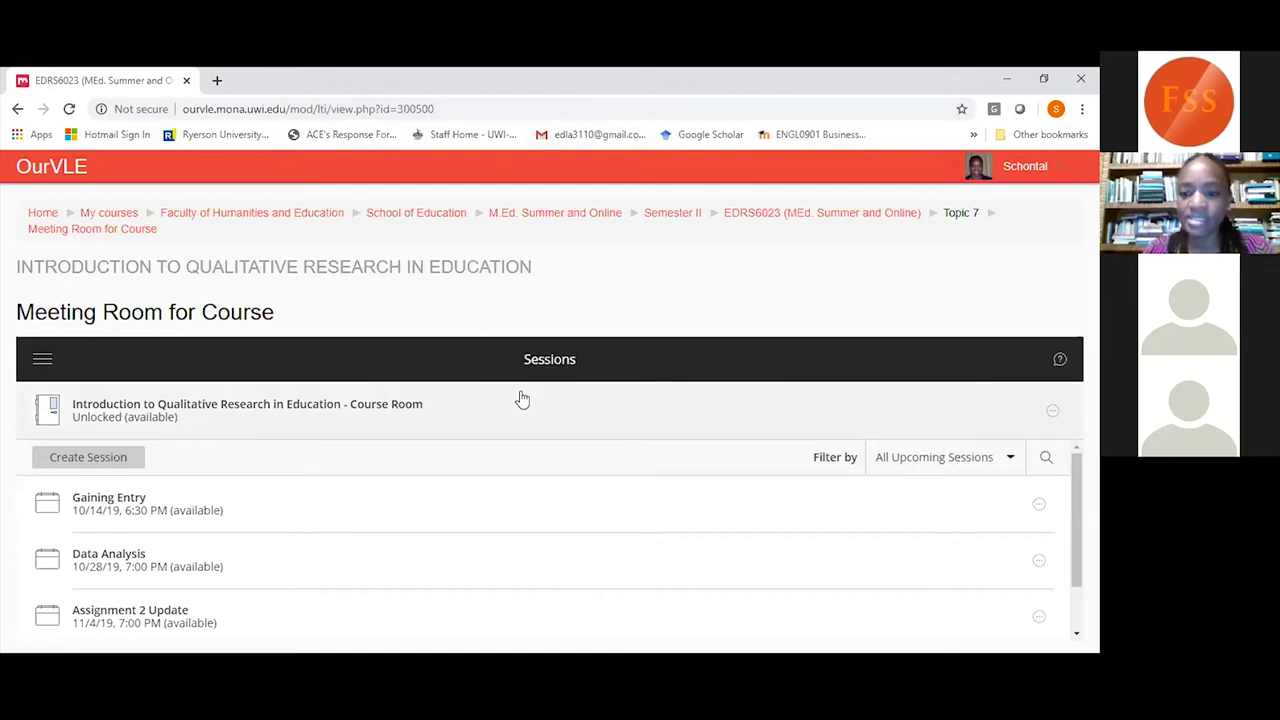
Open the Introduction to Qualitative Research in Education course room's details and join the room.
click(55, 413)
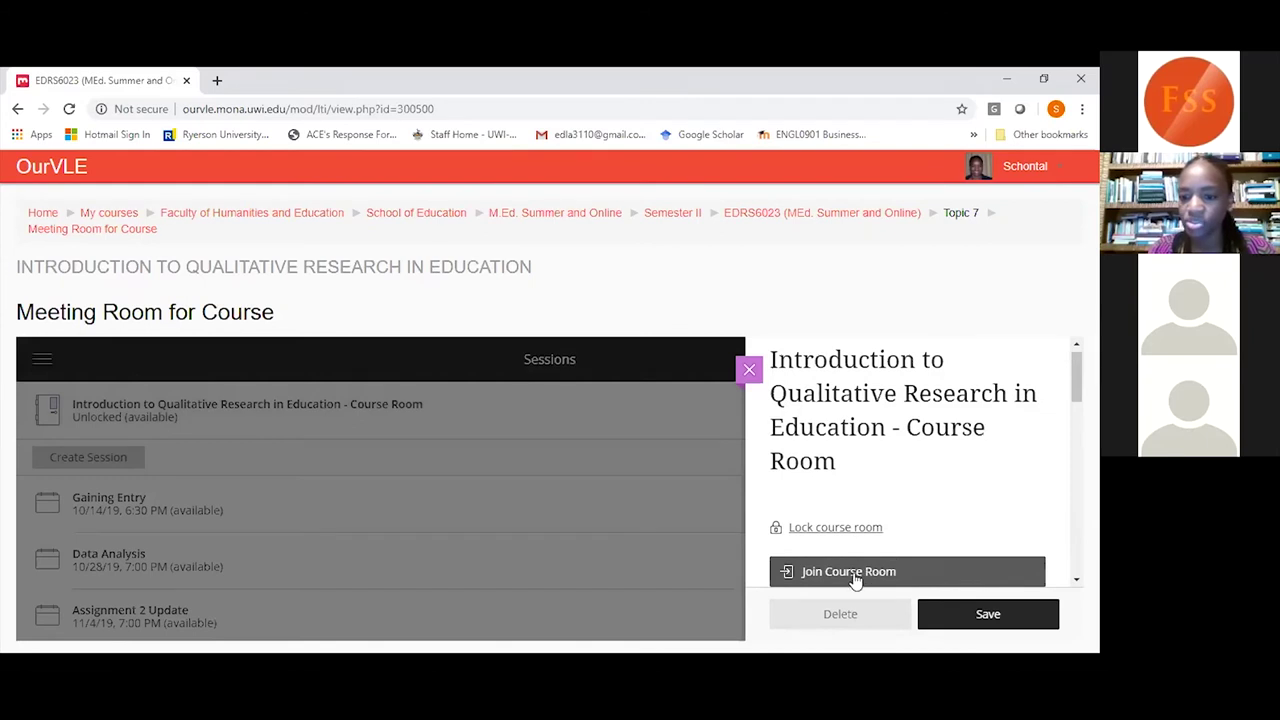
click(855, 572)
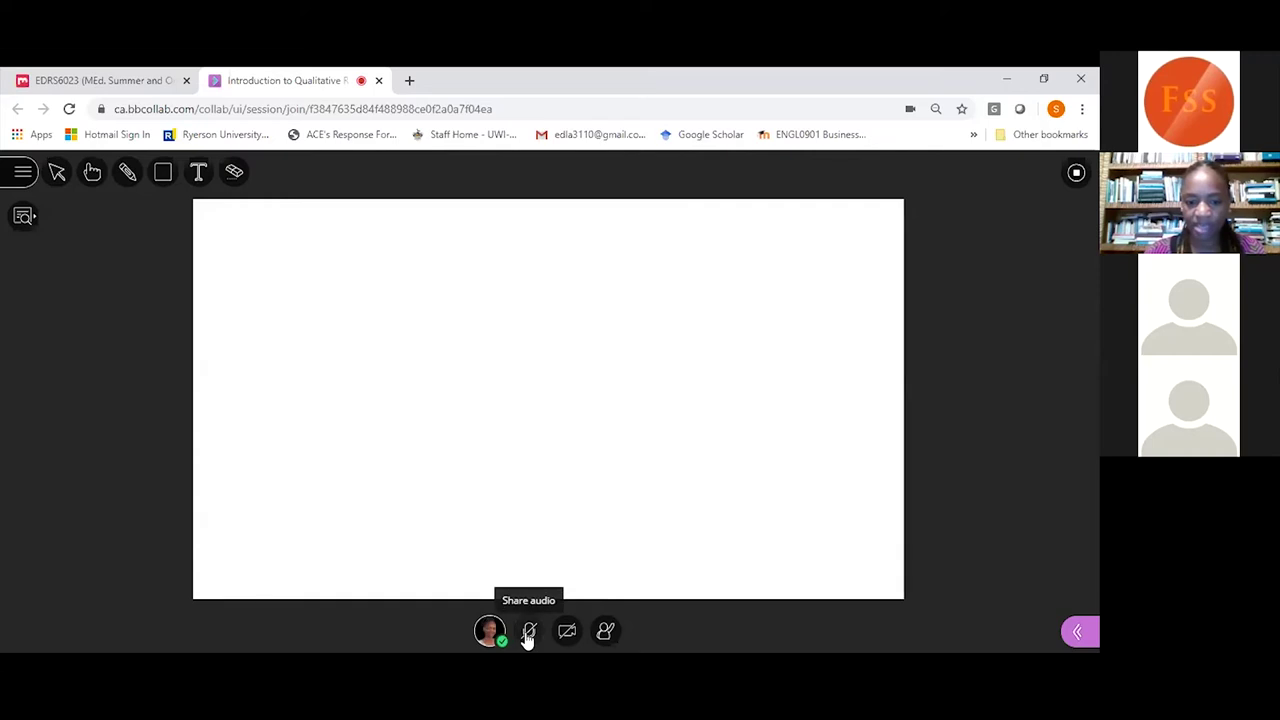
Raise and lower the hand, and open the Video Preview and cancel video sharing.
click(605, 632)
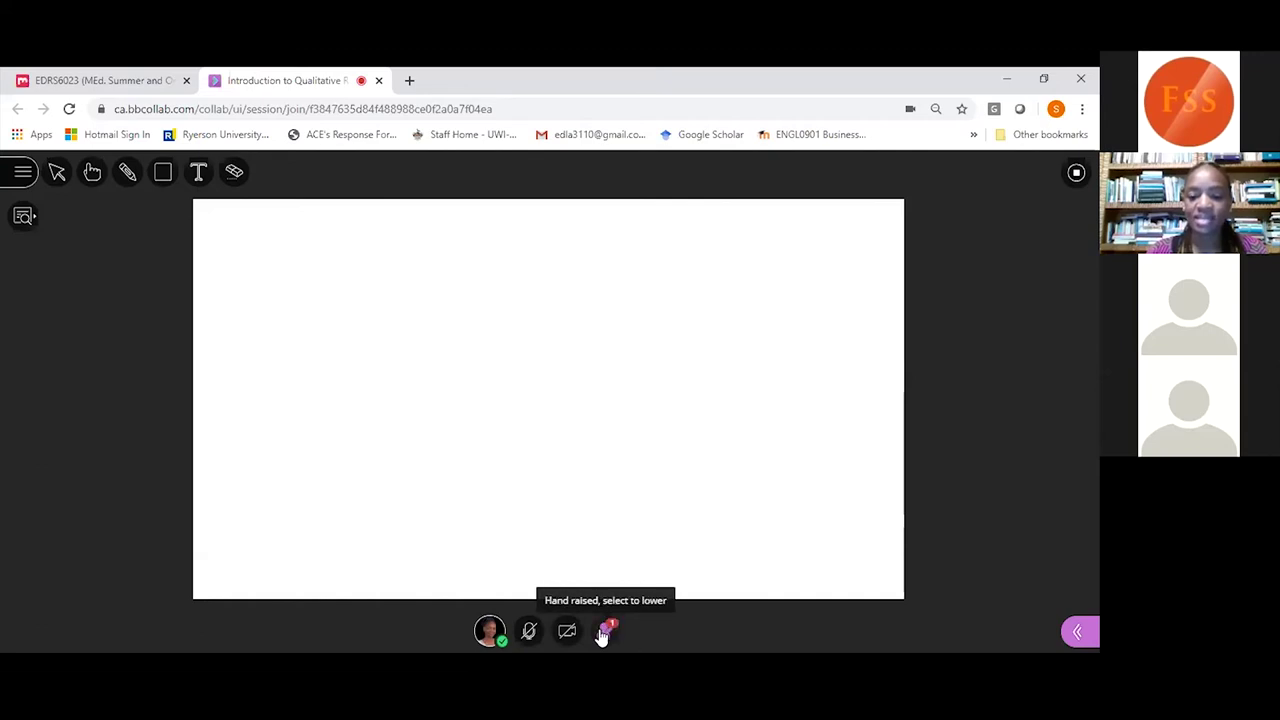
click(604, 633)
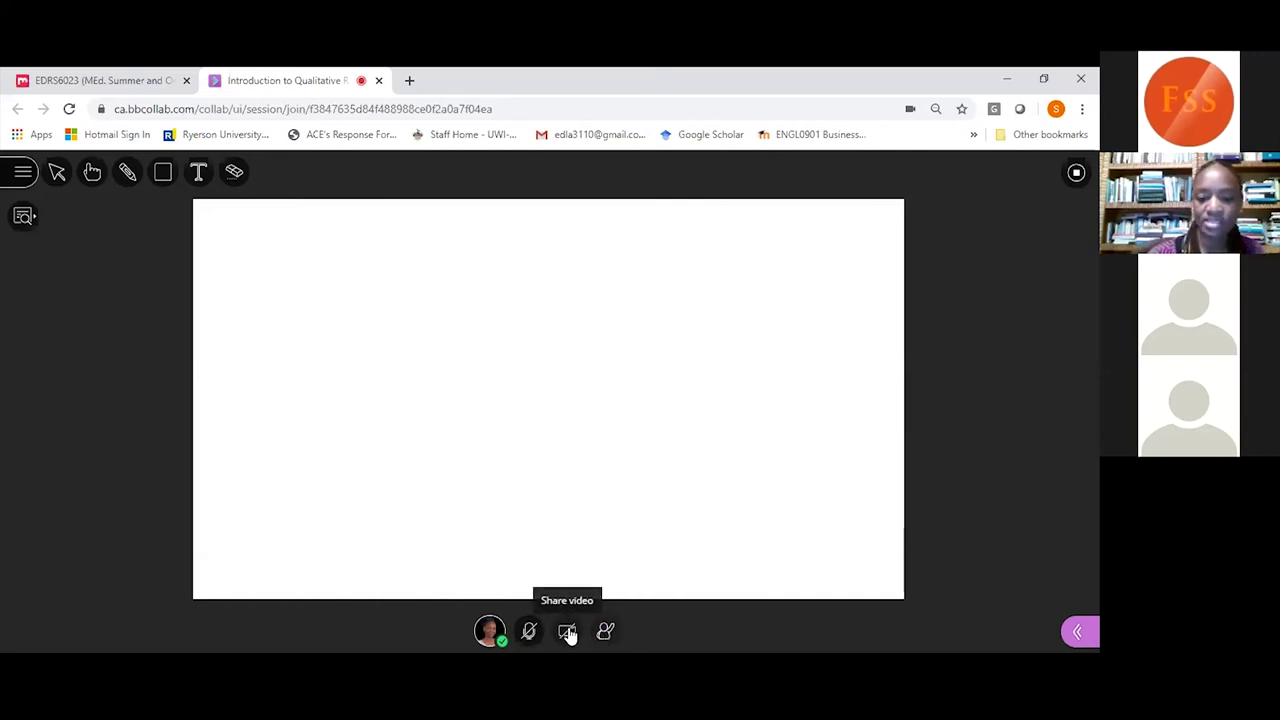
click(568, 632)
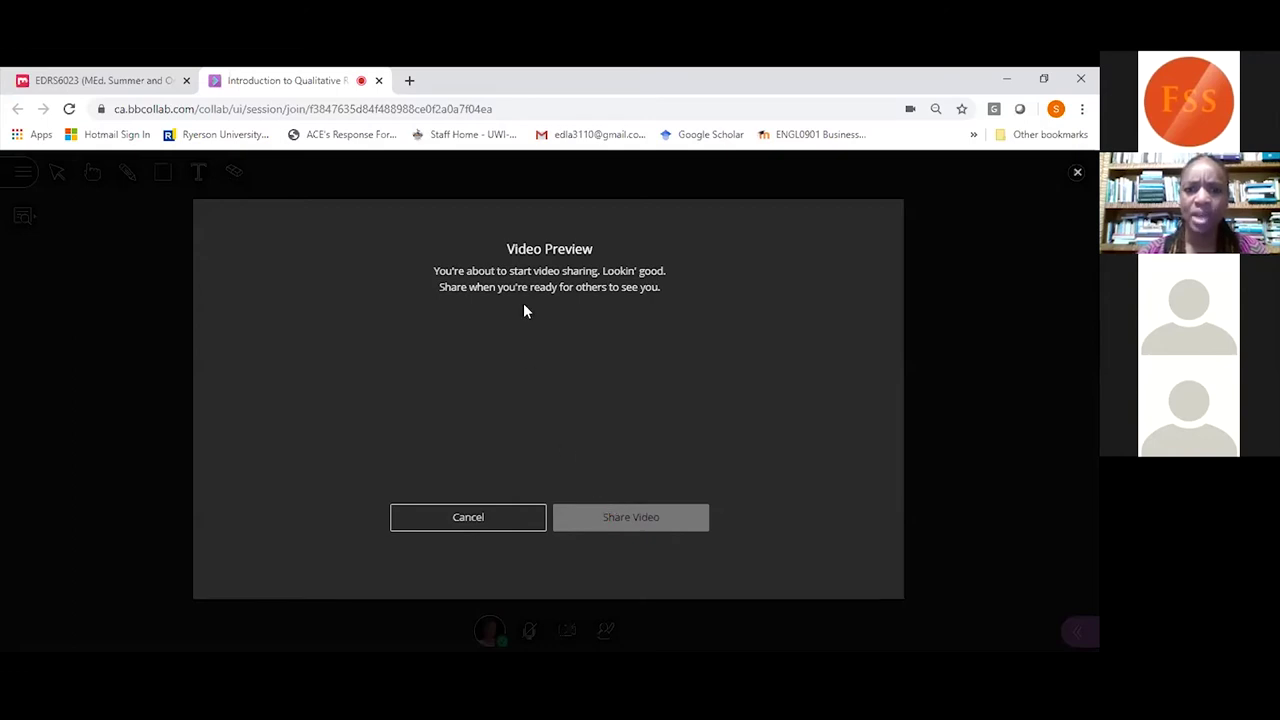
click(460, 517)
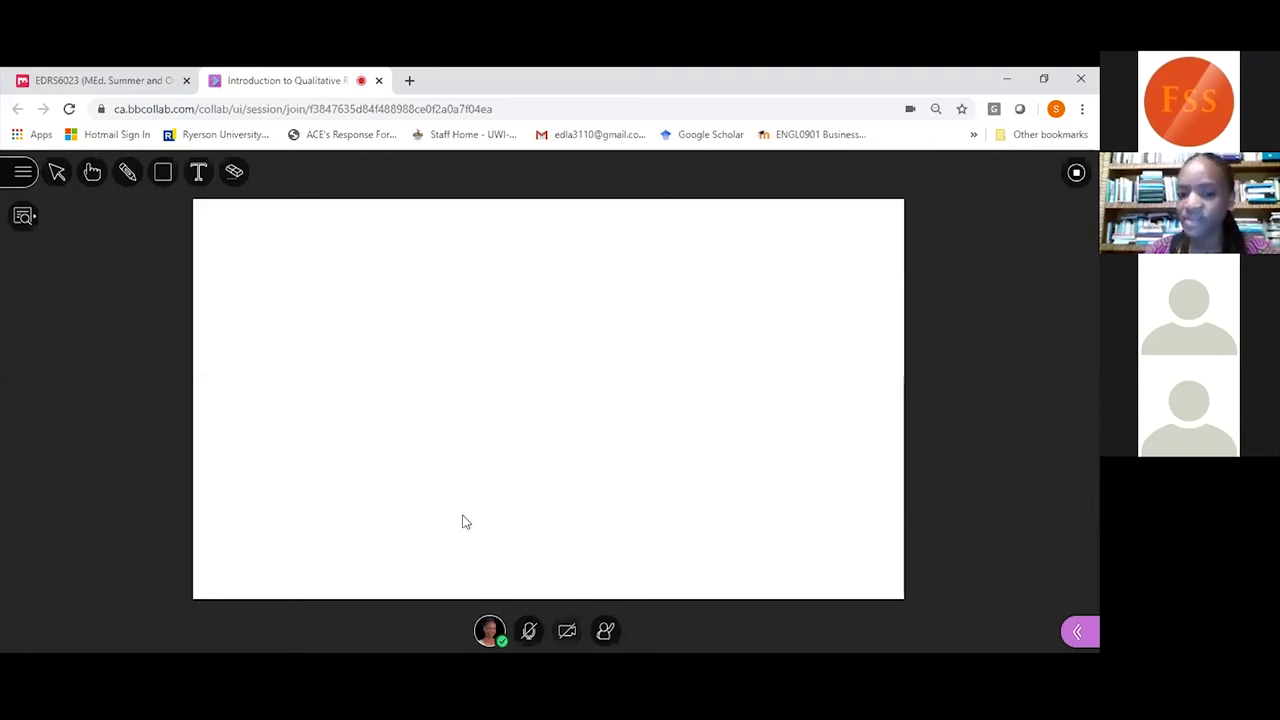
Show the Everyone chat and the content sharing options, and open and cancel the application/screen sharing dialog.
click(1076, 630)
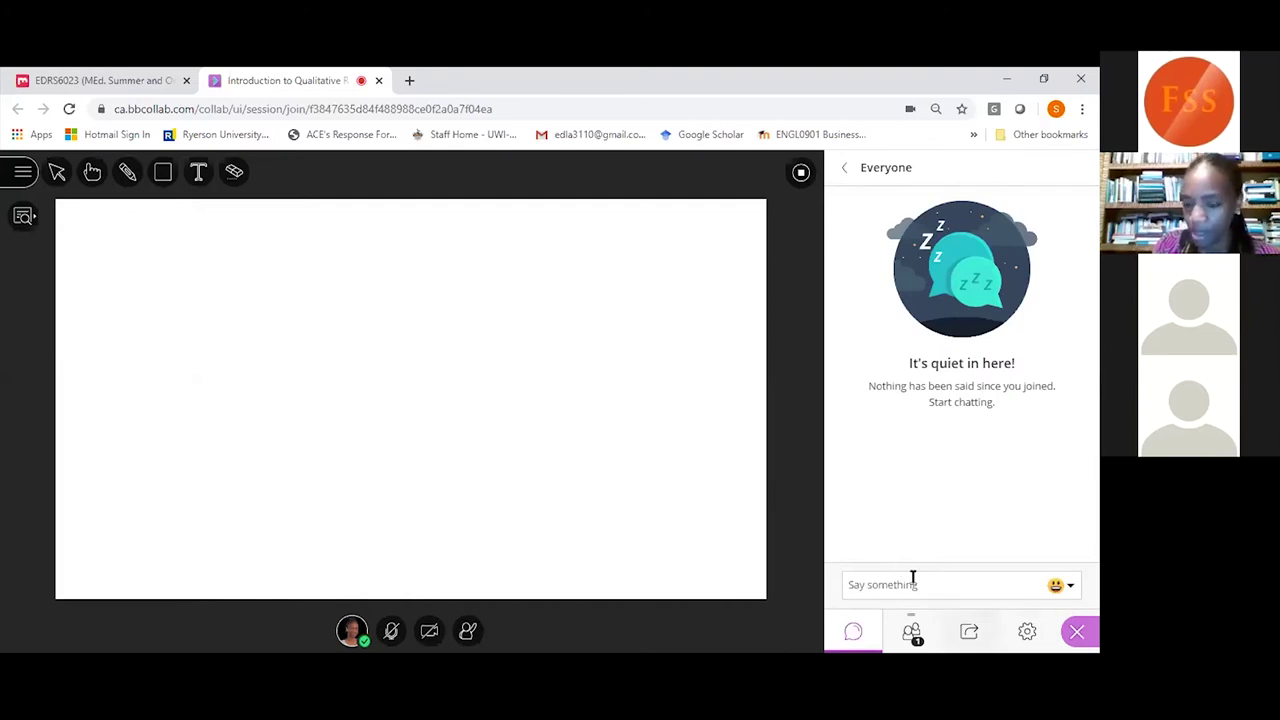
click(970, 634)
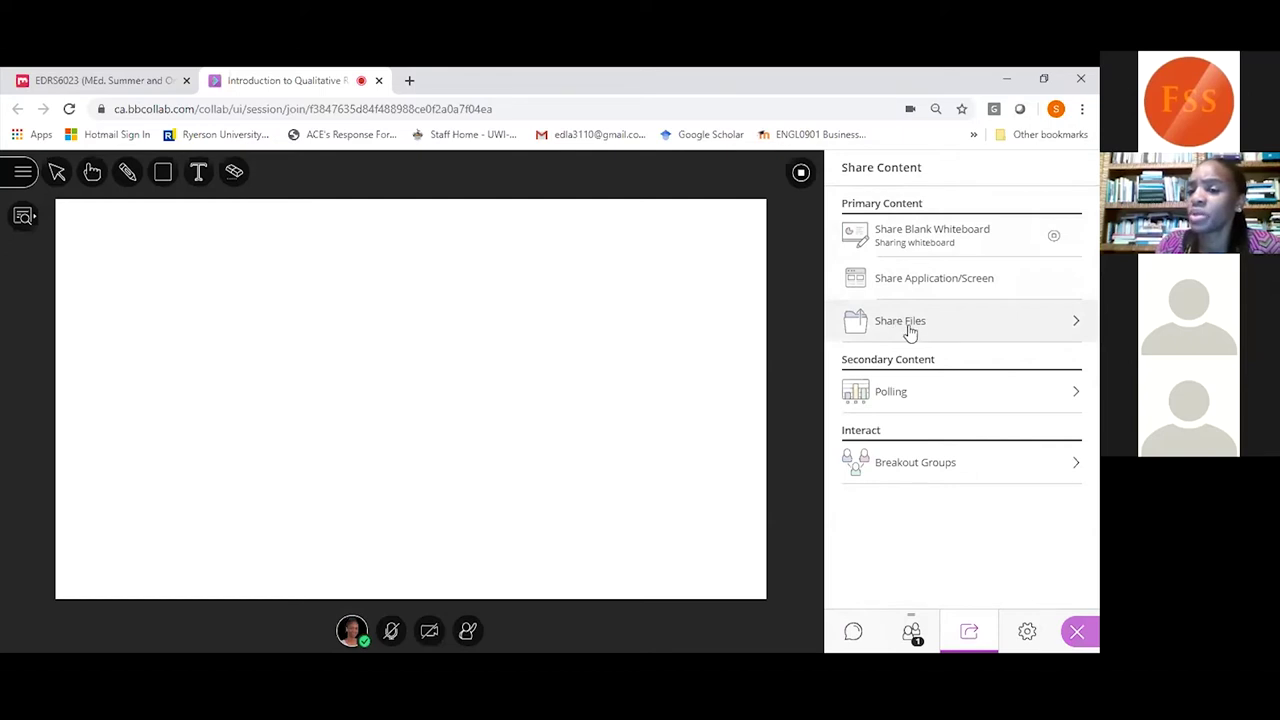
click(910, 284)
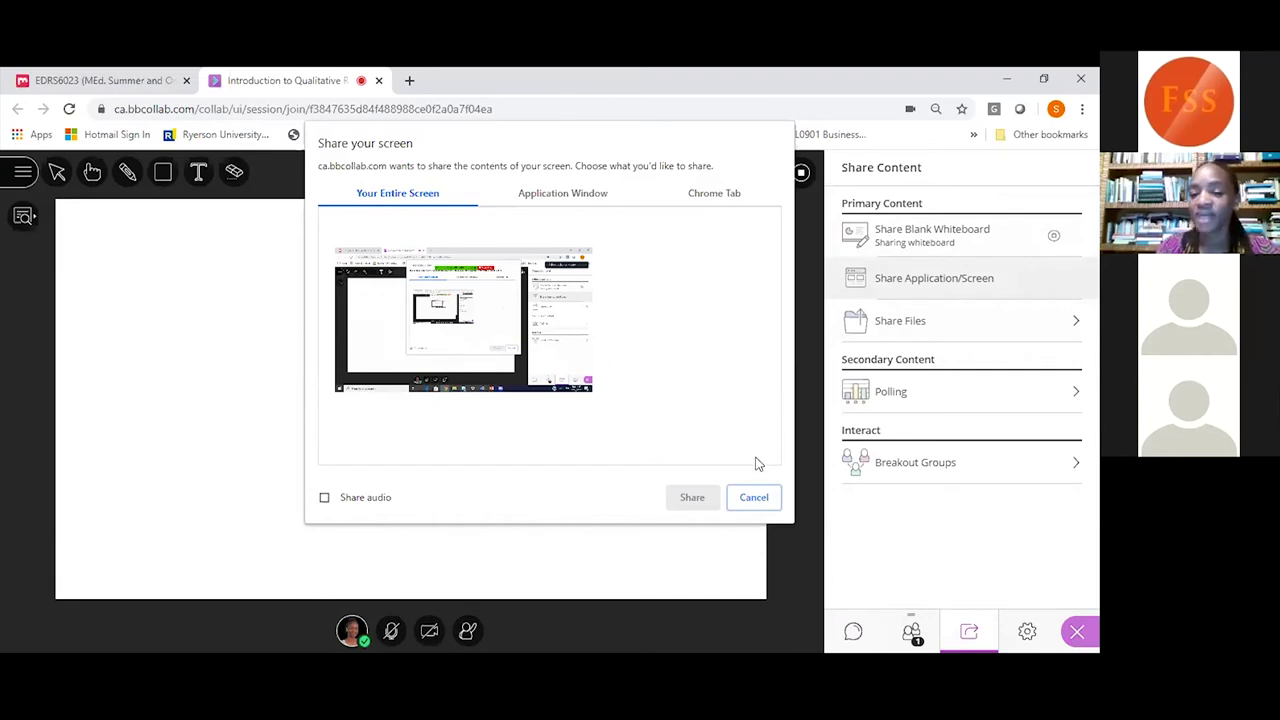
click(755, 496)
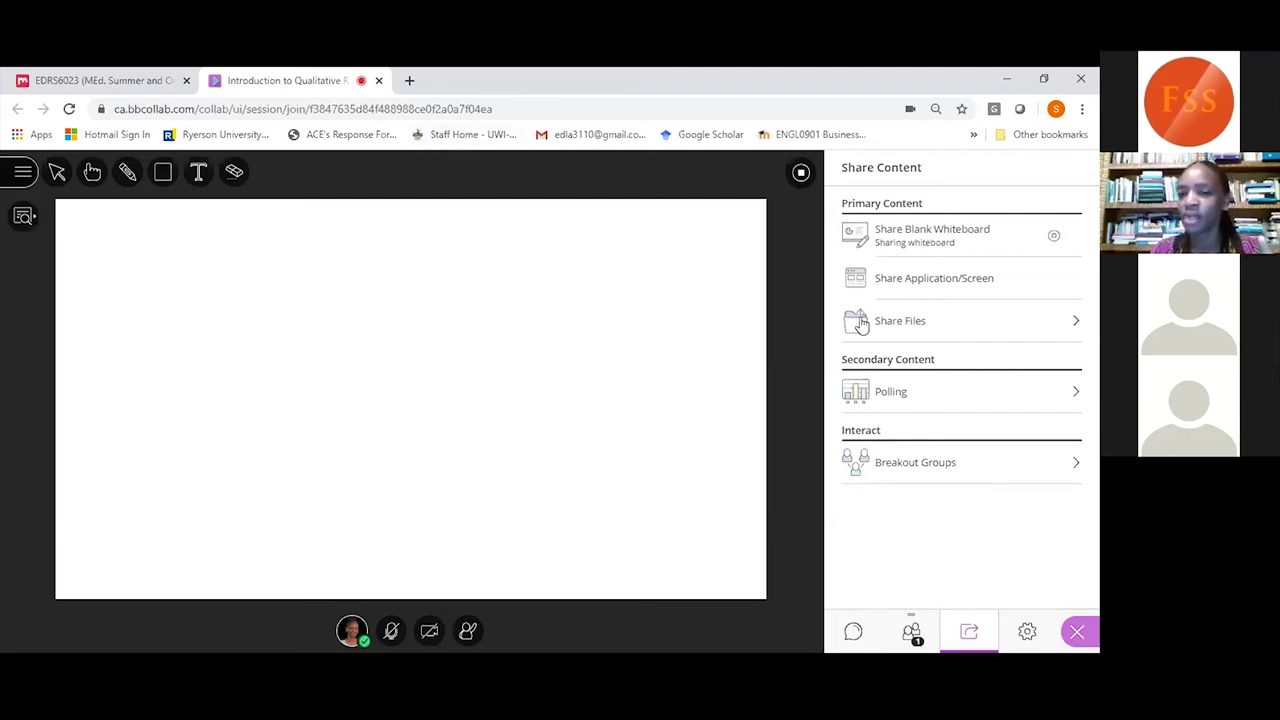
Share the entire screen with the session and stop sharing it.
click(905, 287)
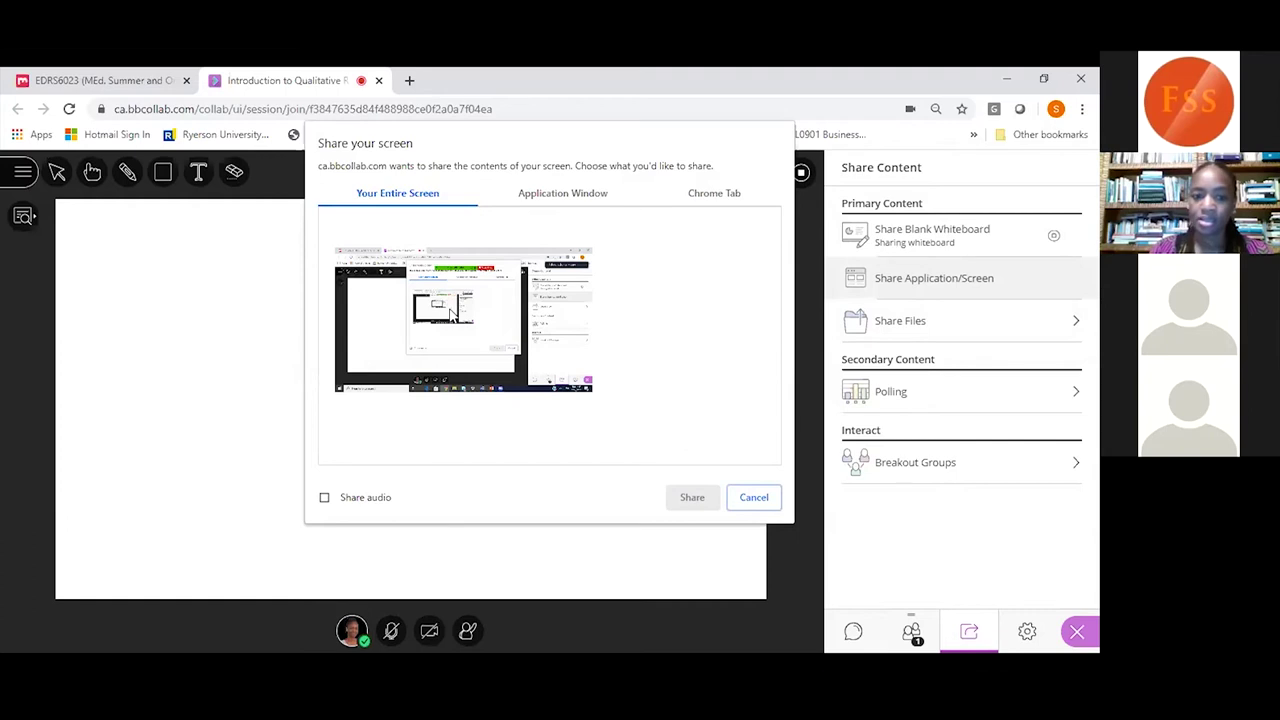
click(463, 320)
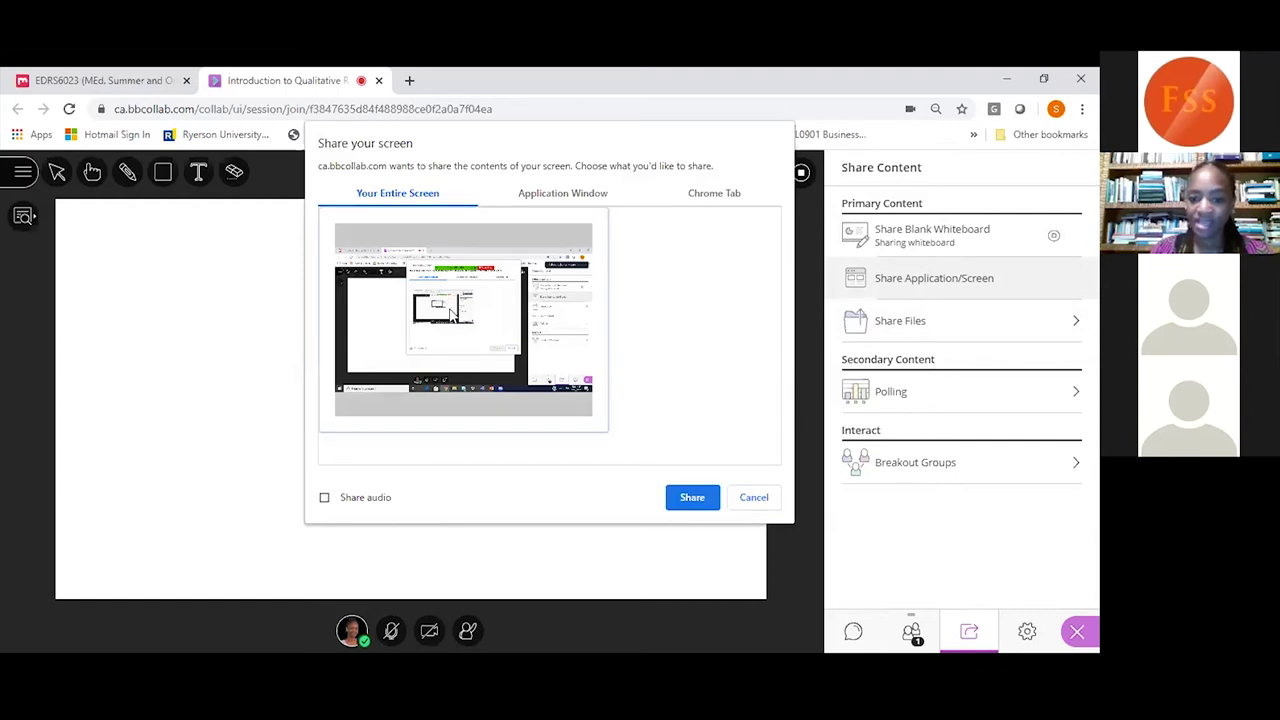
click(692, 498)
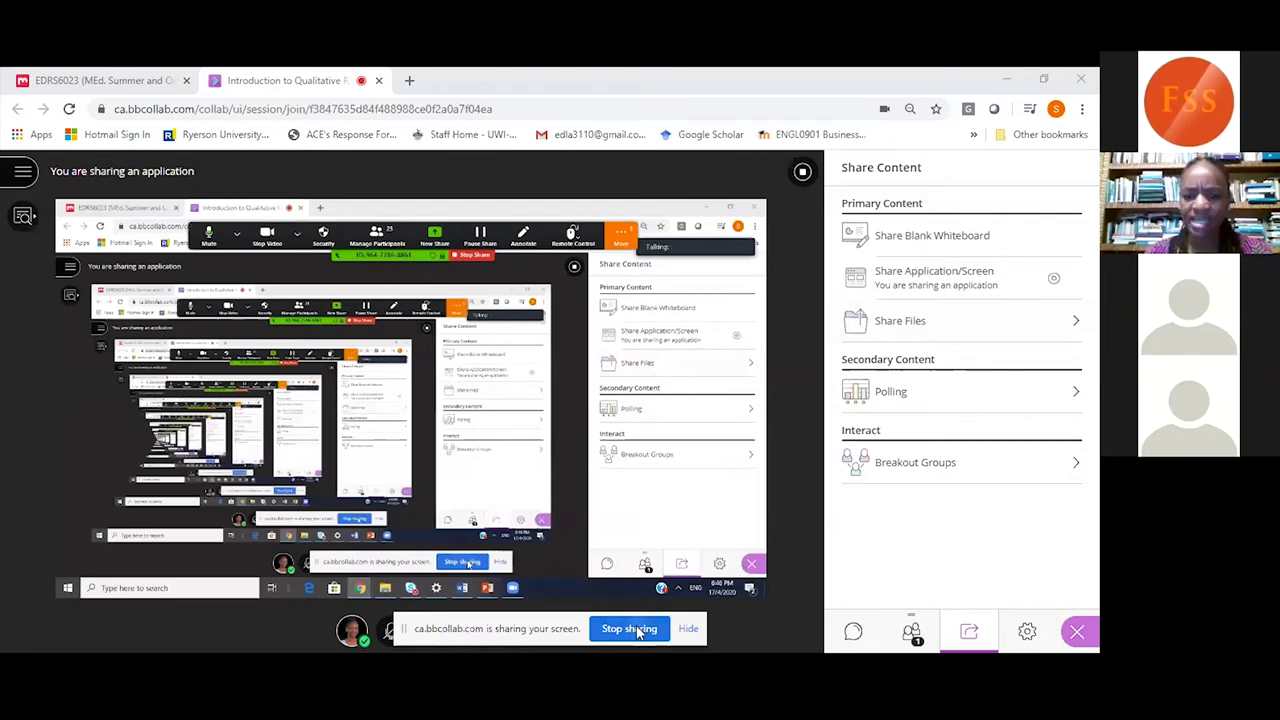
click(637, 629)
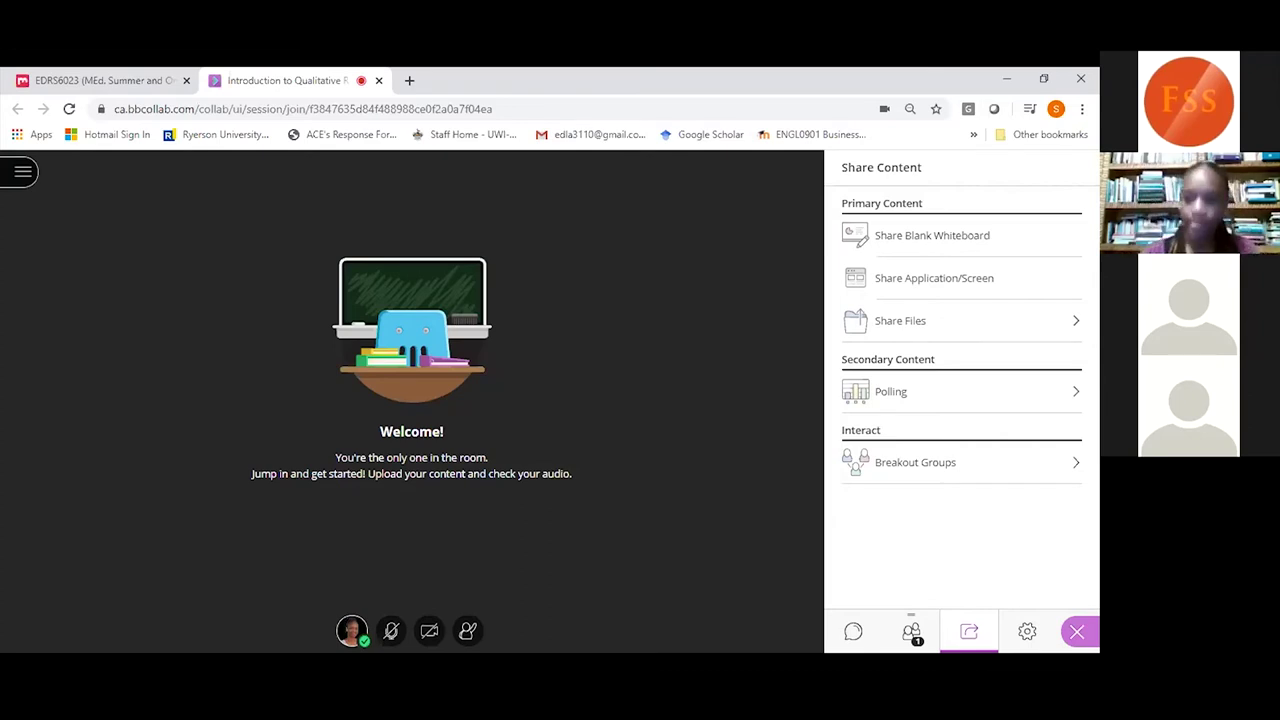
Add the Access Data Entry of Exams file to the Main Room Files, shrinking the browser window for the upload and maximizing it again.
click(906, 319)
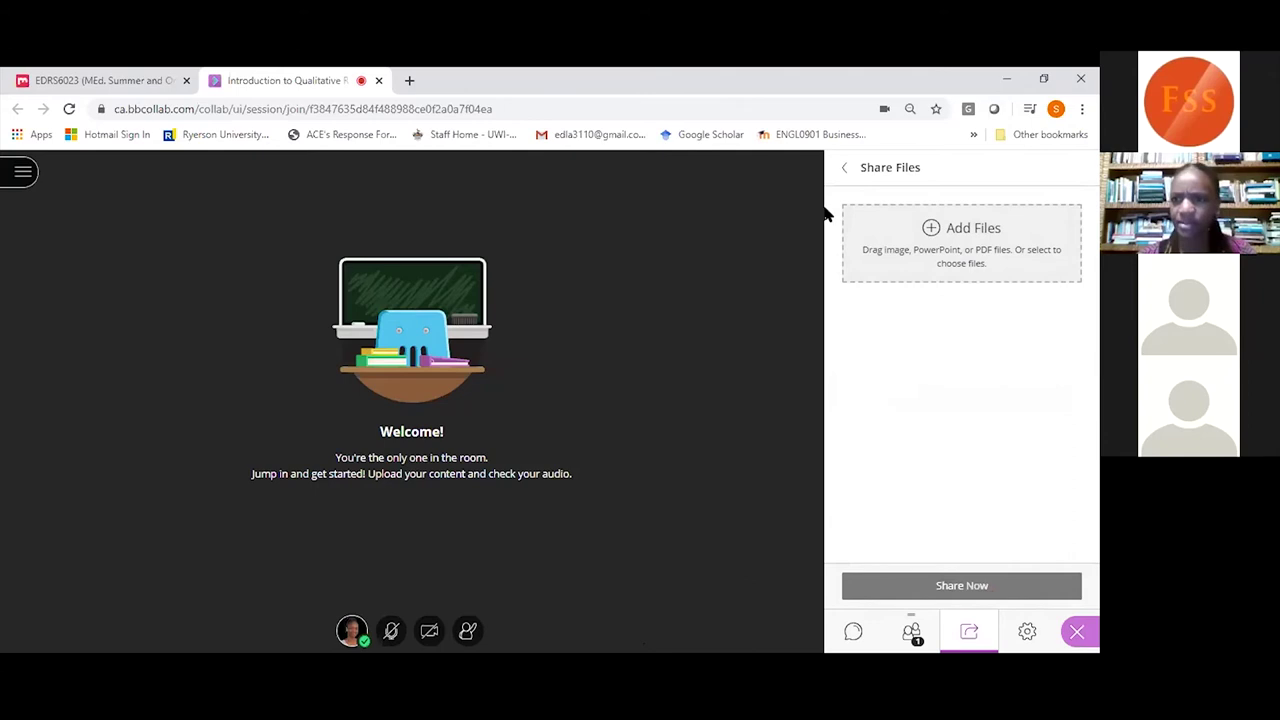
click(1043, 80)
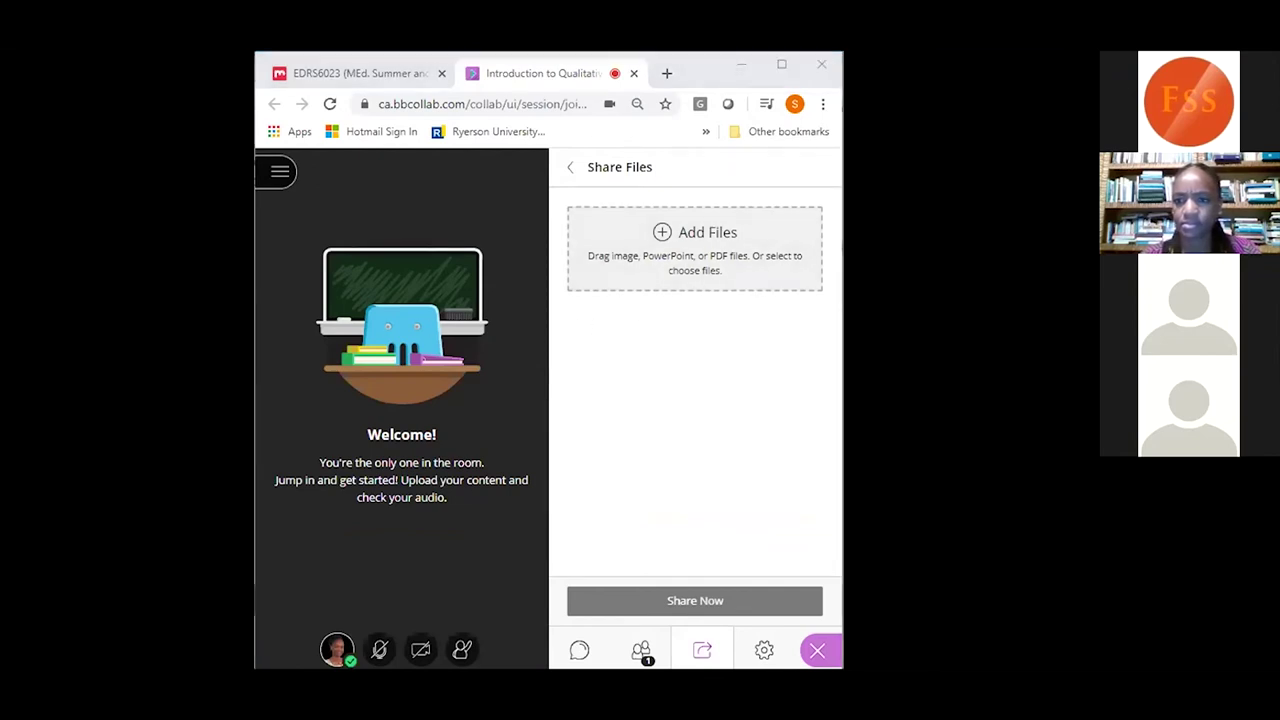
drag(843, 294, 711, 294)
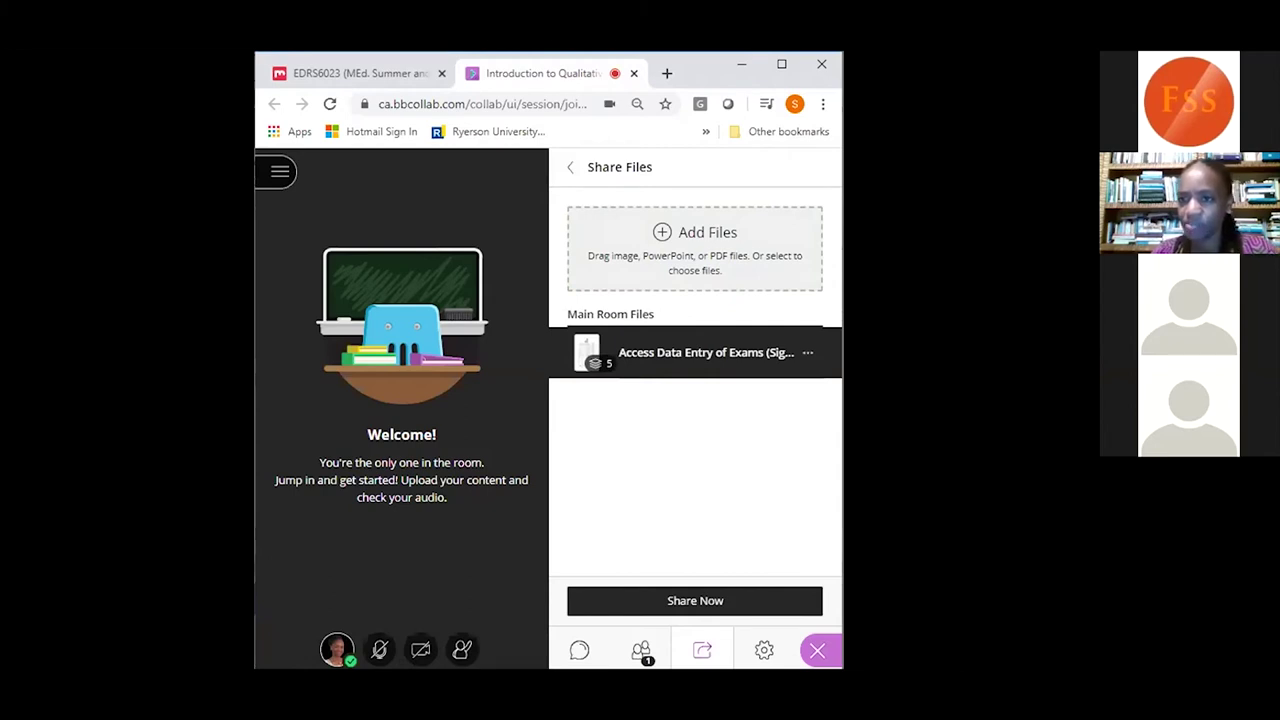
click(781, 64)
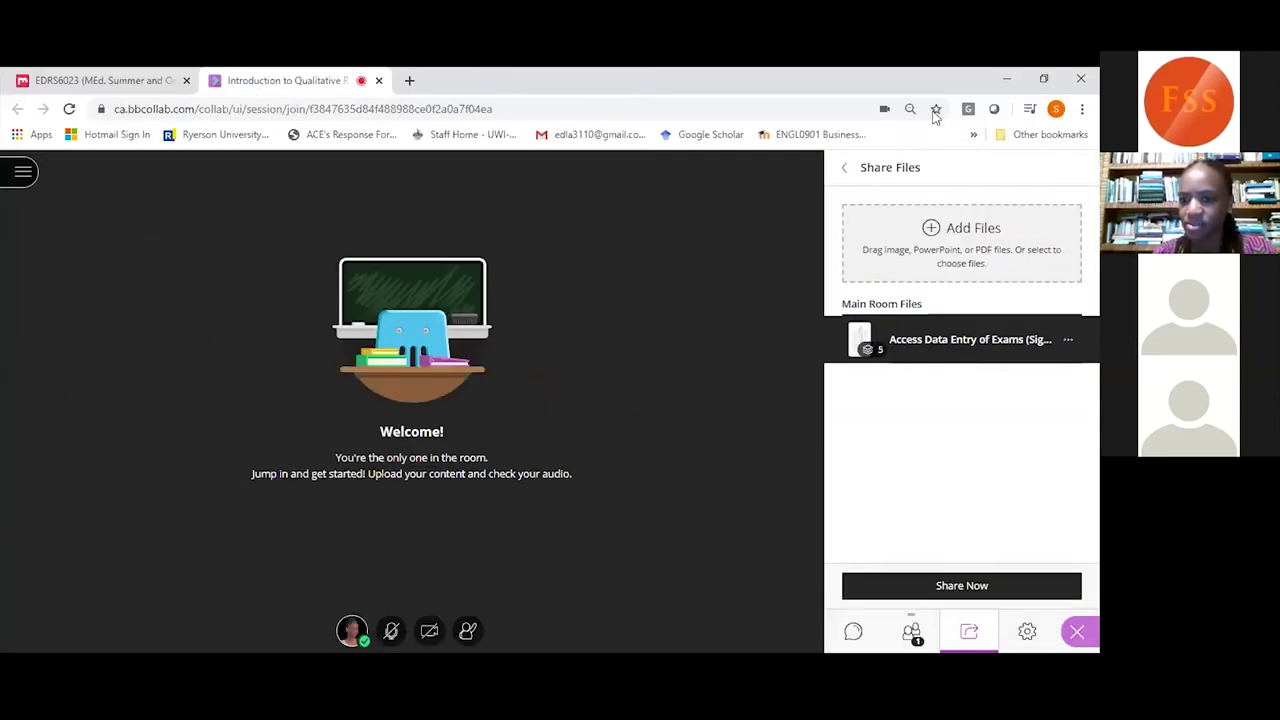
Share the Access Data Entry of Exams file starting at slide 1 and advance it to slide 2.
click(946, 354)
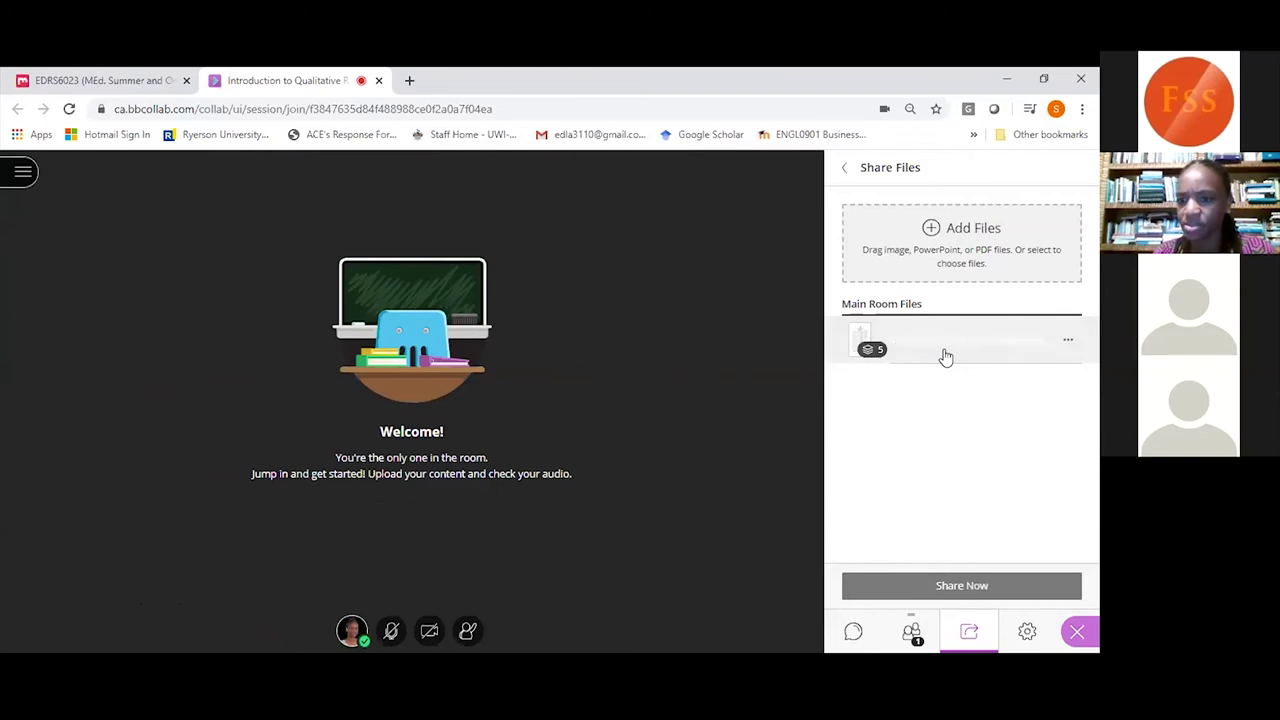
click(969, 590)
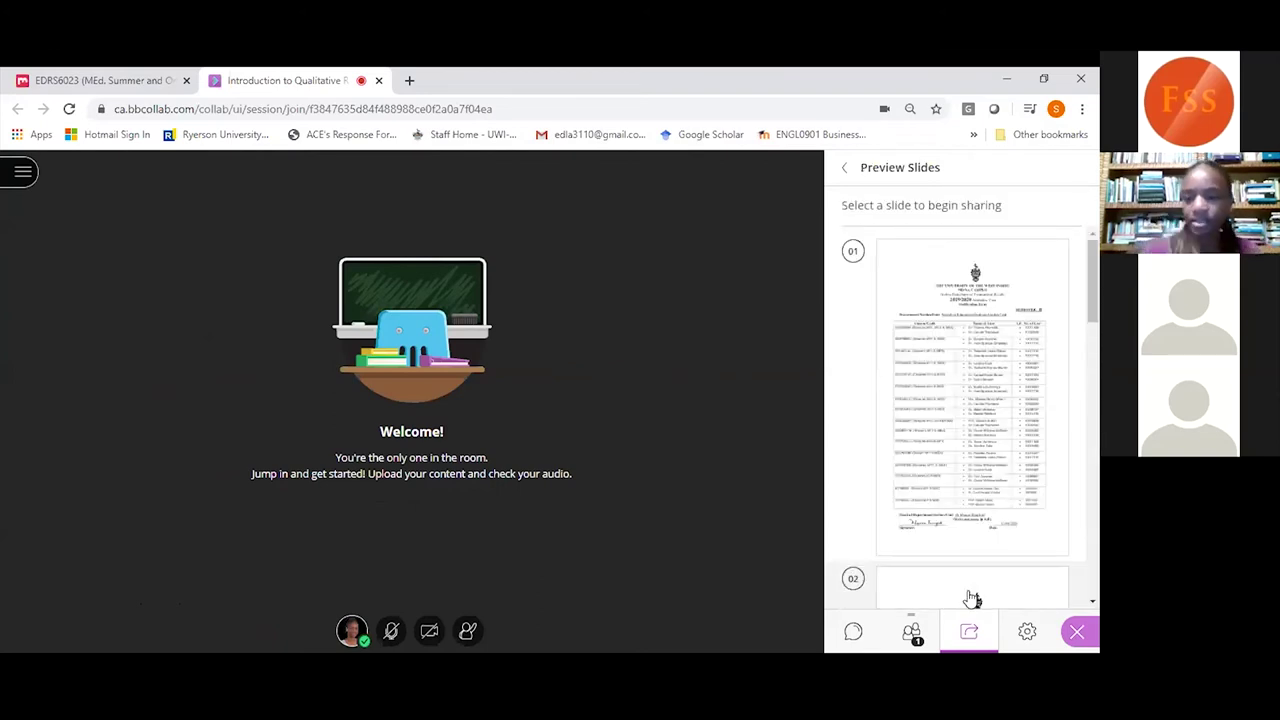
click(1034, 428)
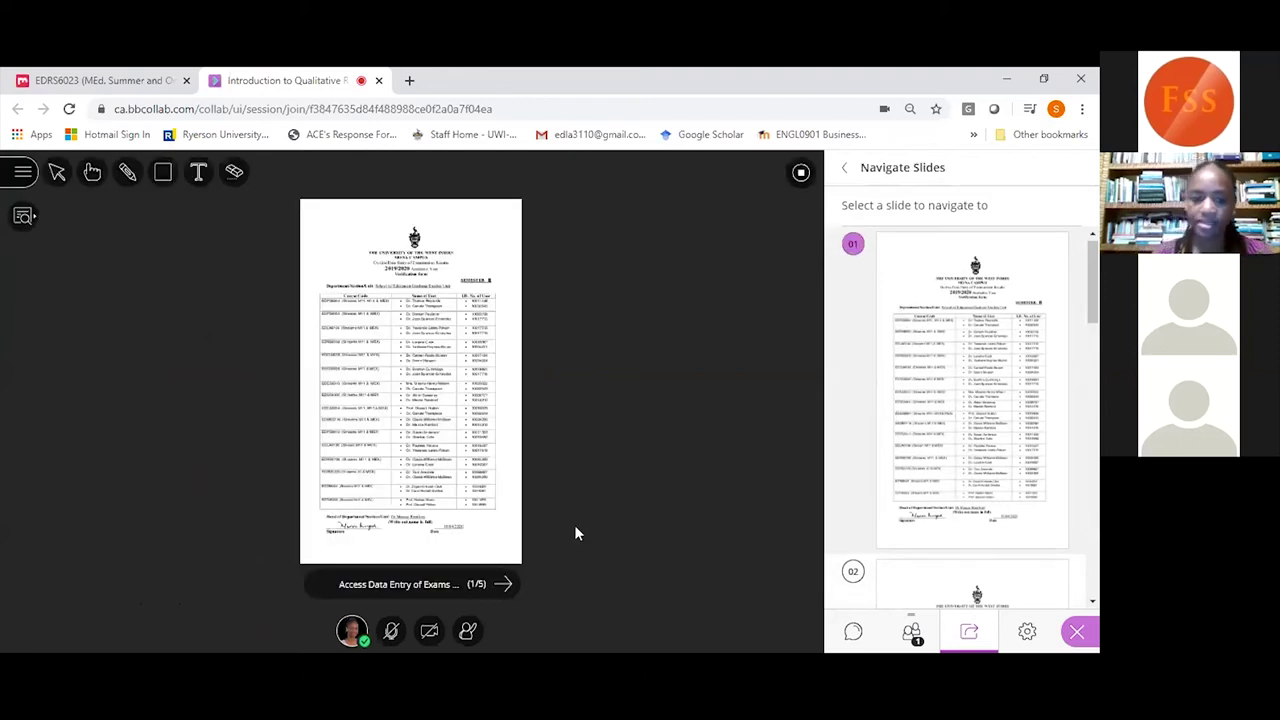
click(502, 587)
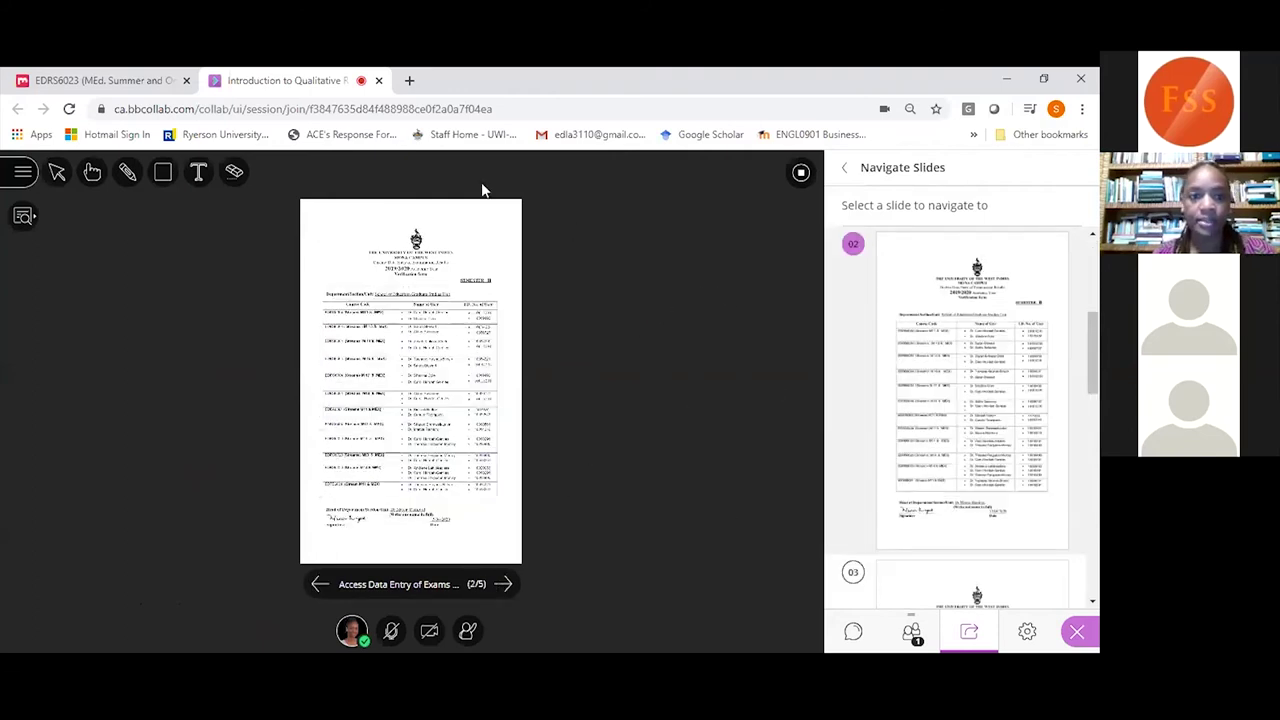
View the attendee list and close the course room to return to OurVLE.
click(916, 634)
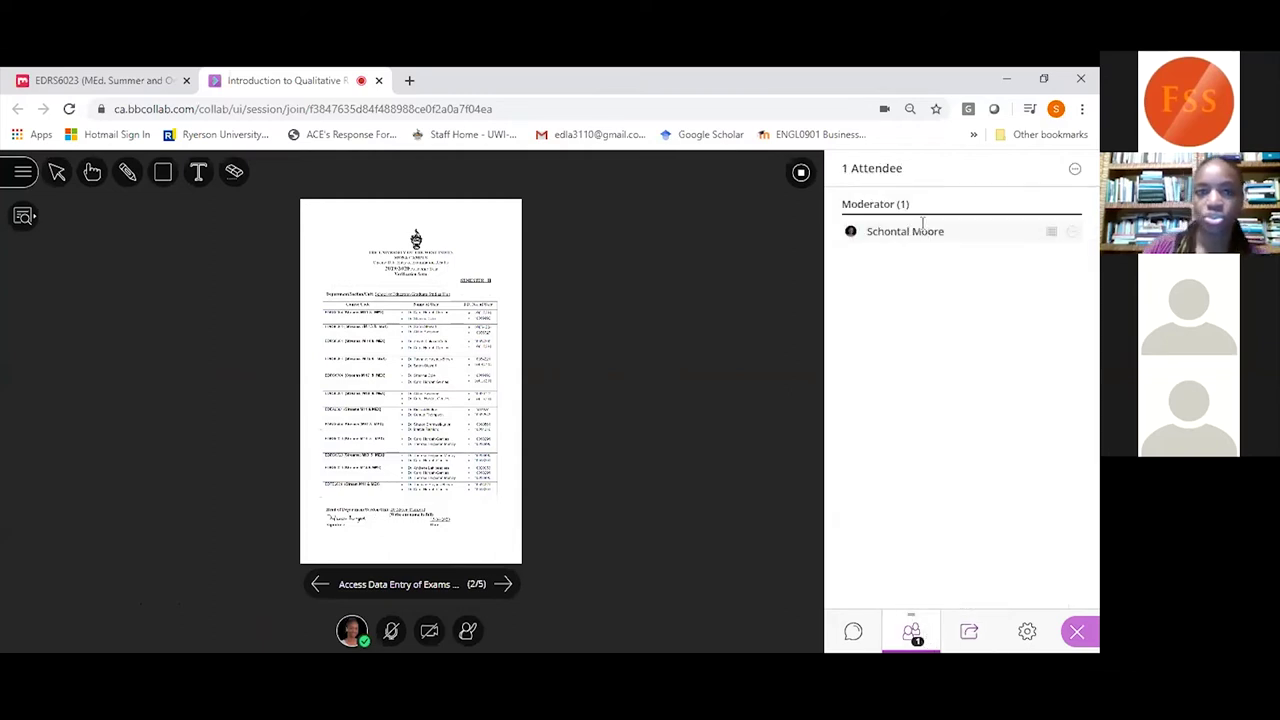
click(379, 81)
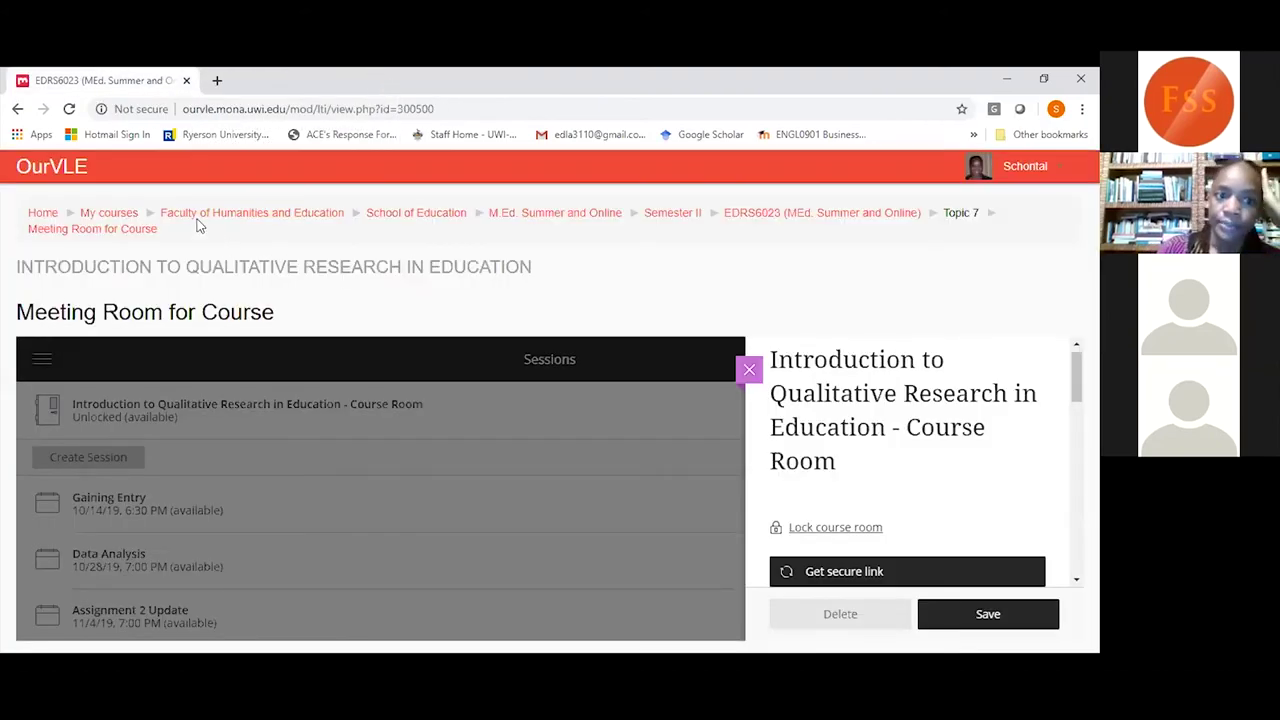
Return to the EDRS6023 course page and open the Meeting Room for Course activity in Topic 7.
click(755, 216)
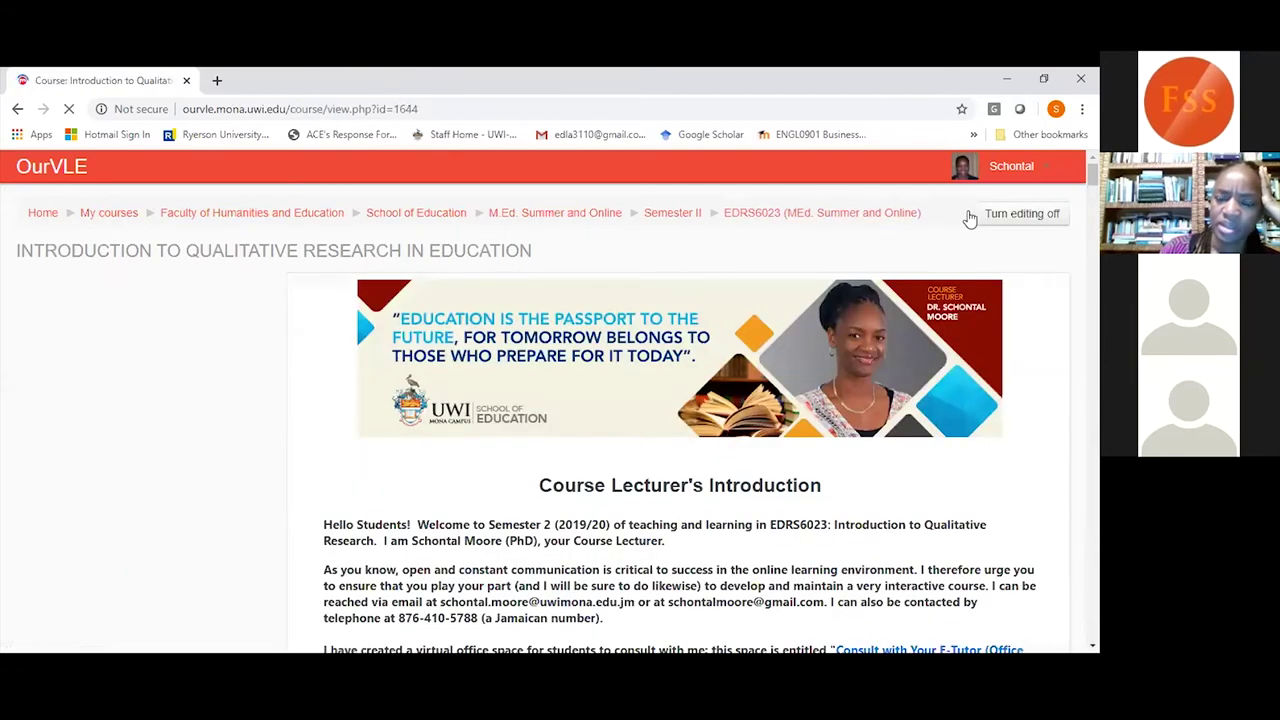
scroll(680, 420, down, 15)
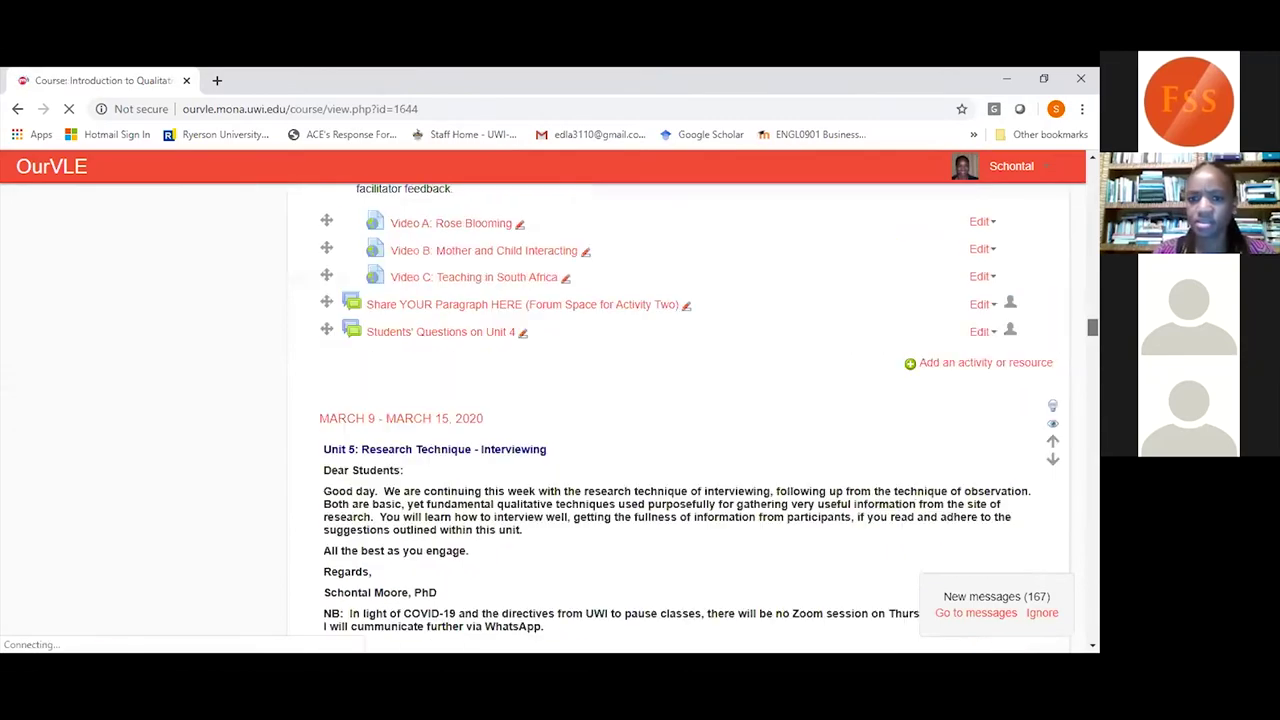
scroll(680, 420, down, 20)
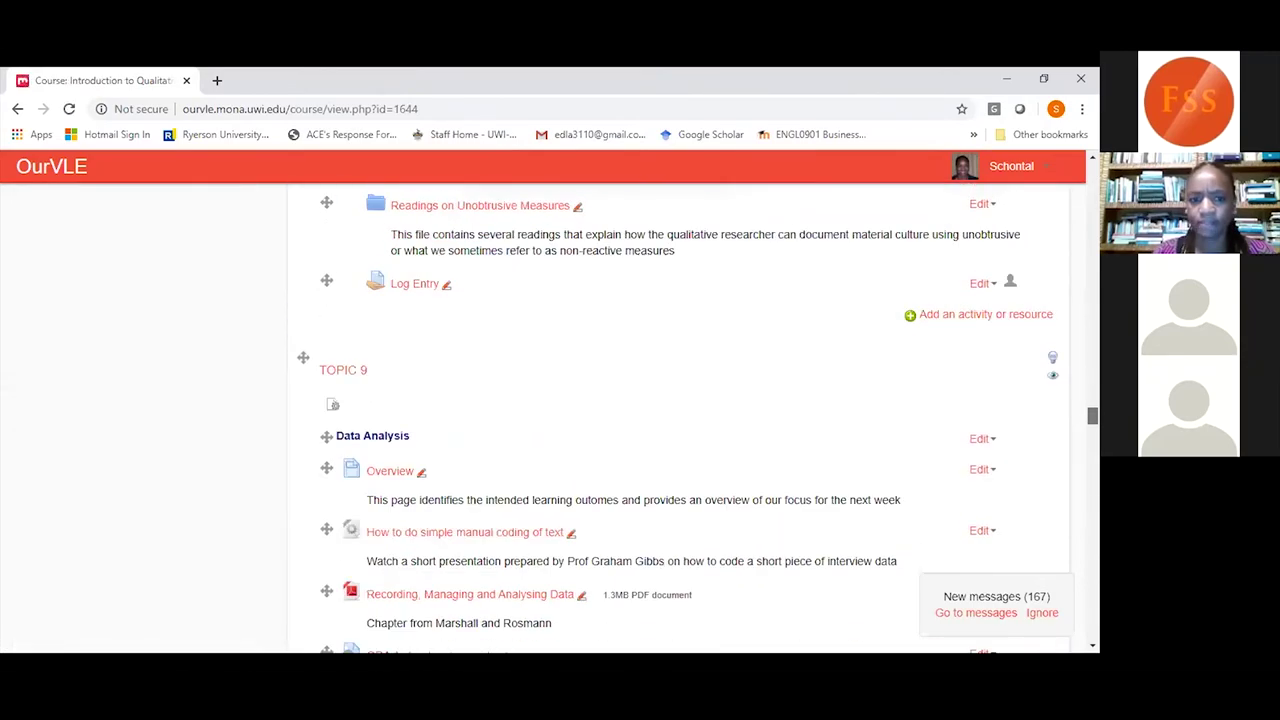
scroll(680, 420, down, 5)
scroll(680, 420, up, 10)
scroll(552, 480, up, 10)
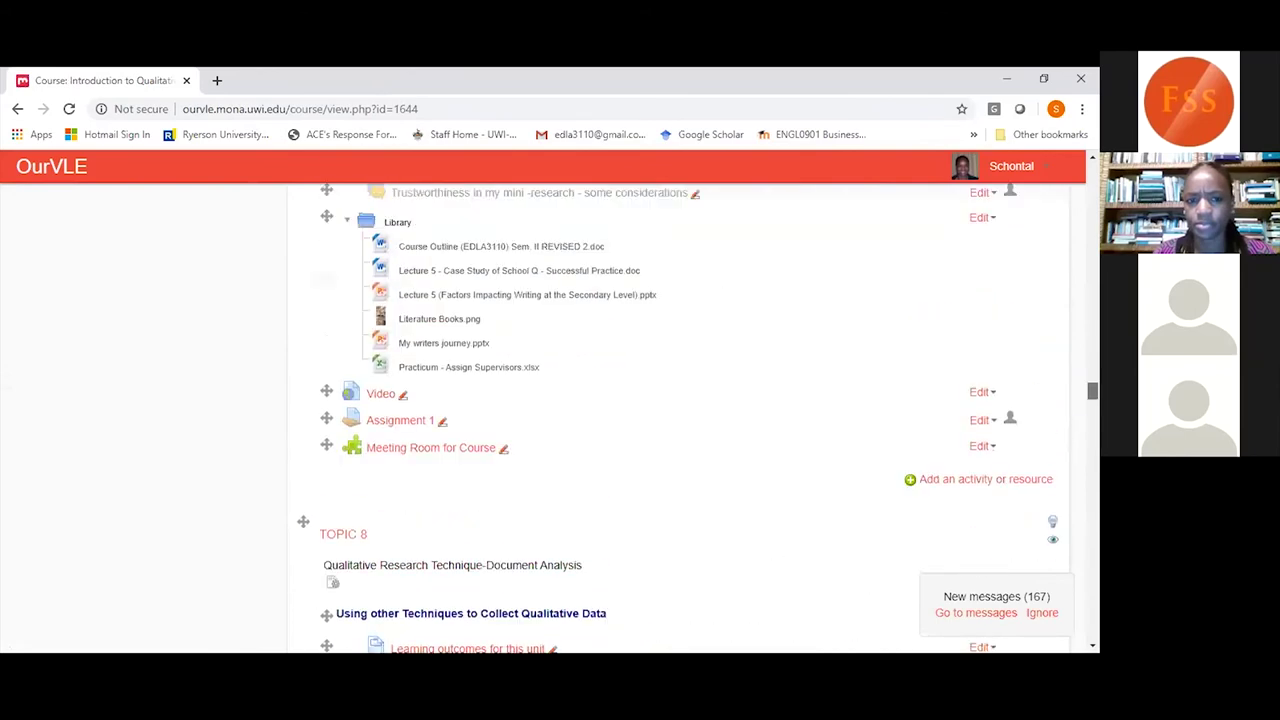
click(416, 450)
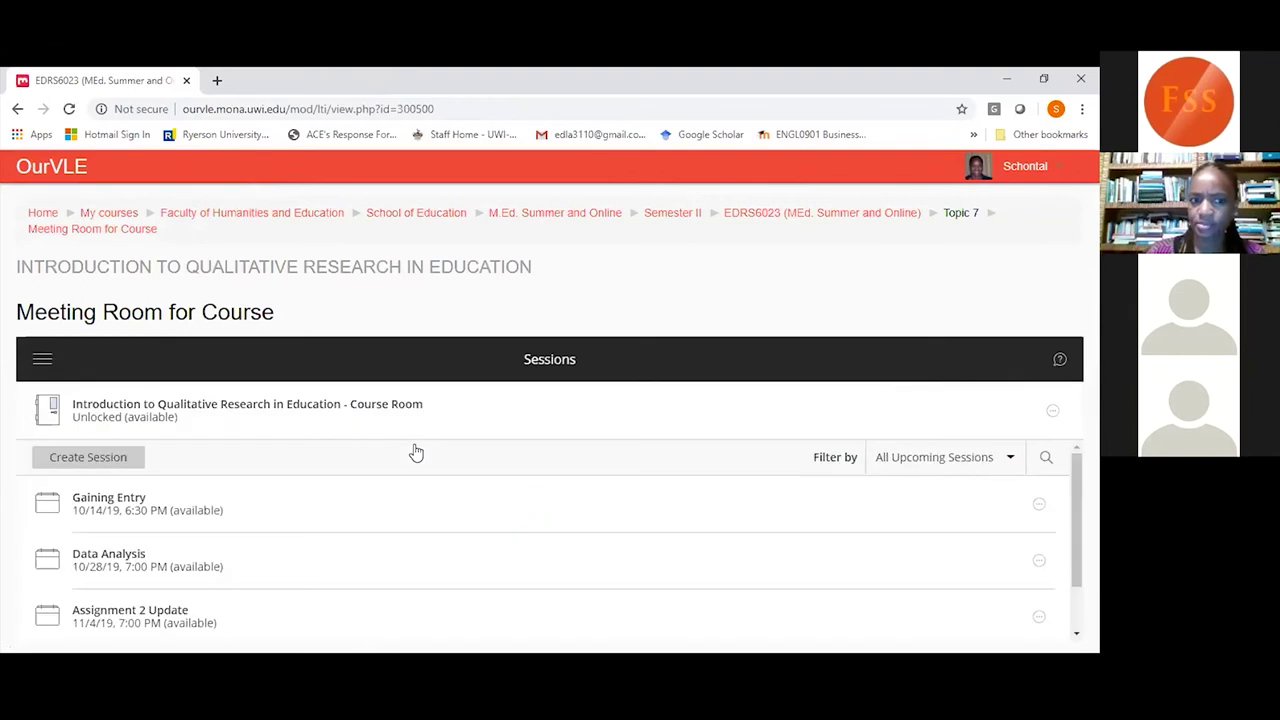
View the Gaining Entry session's options and settings, and close them.
click(1039, 505)
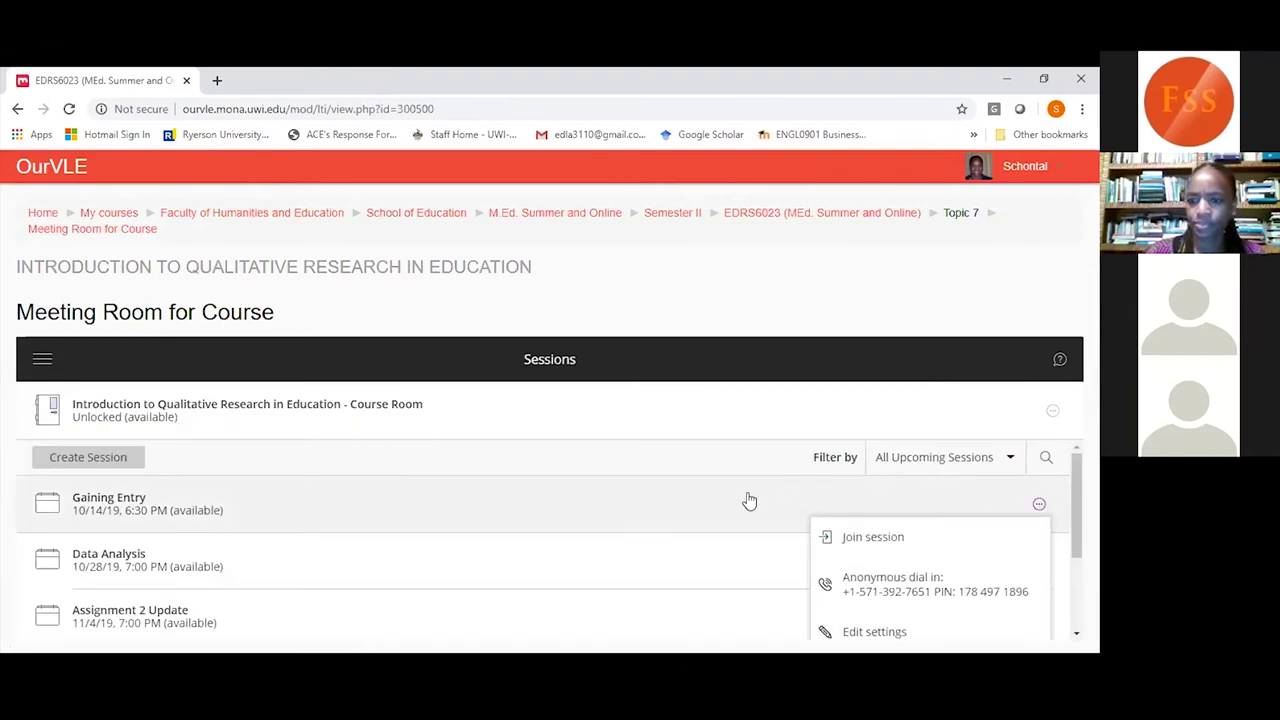
click(707, 511)
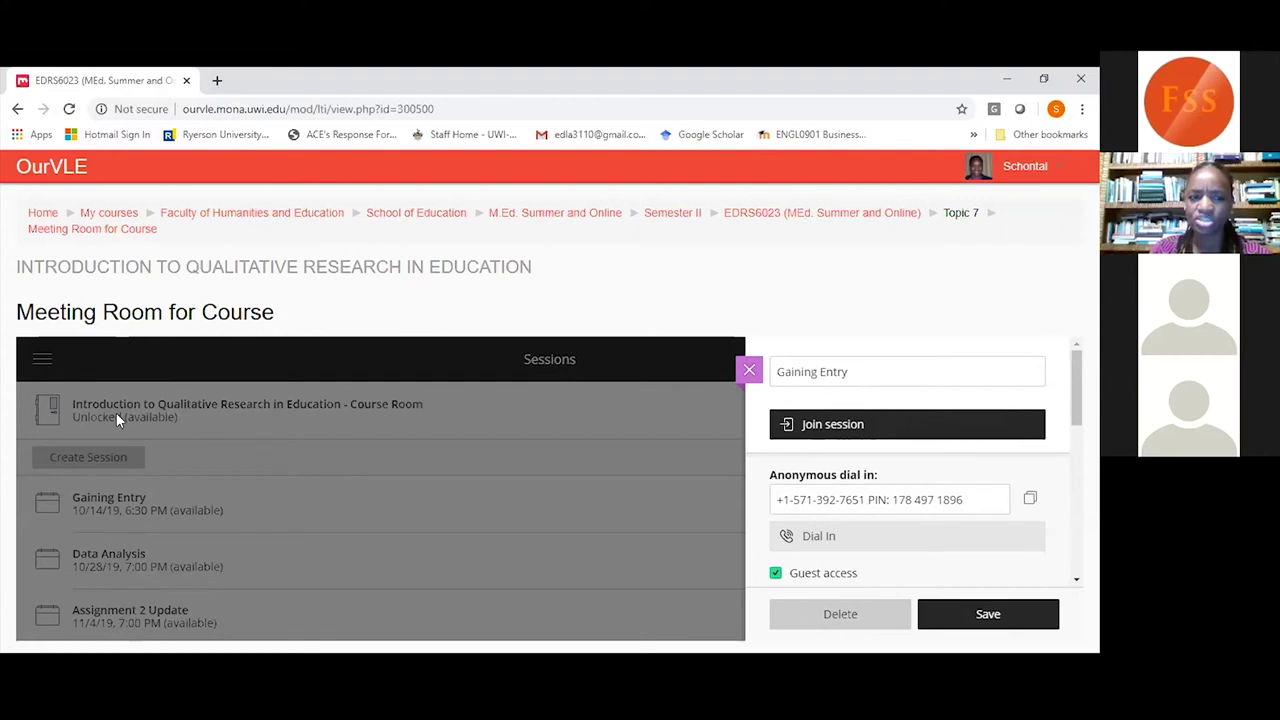
click(50, 416)
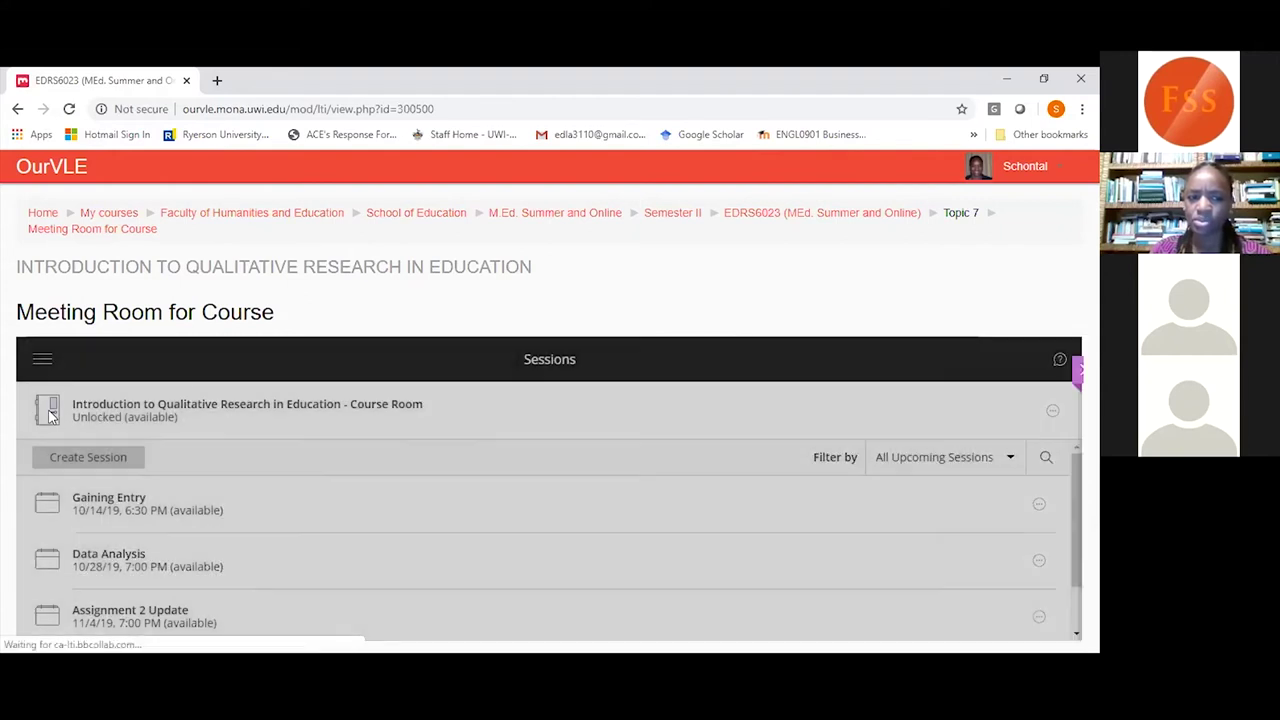
Join the course room from its settings, view the Share Content options, and close the room.
click(52, 416)
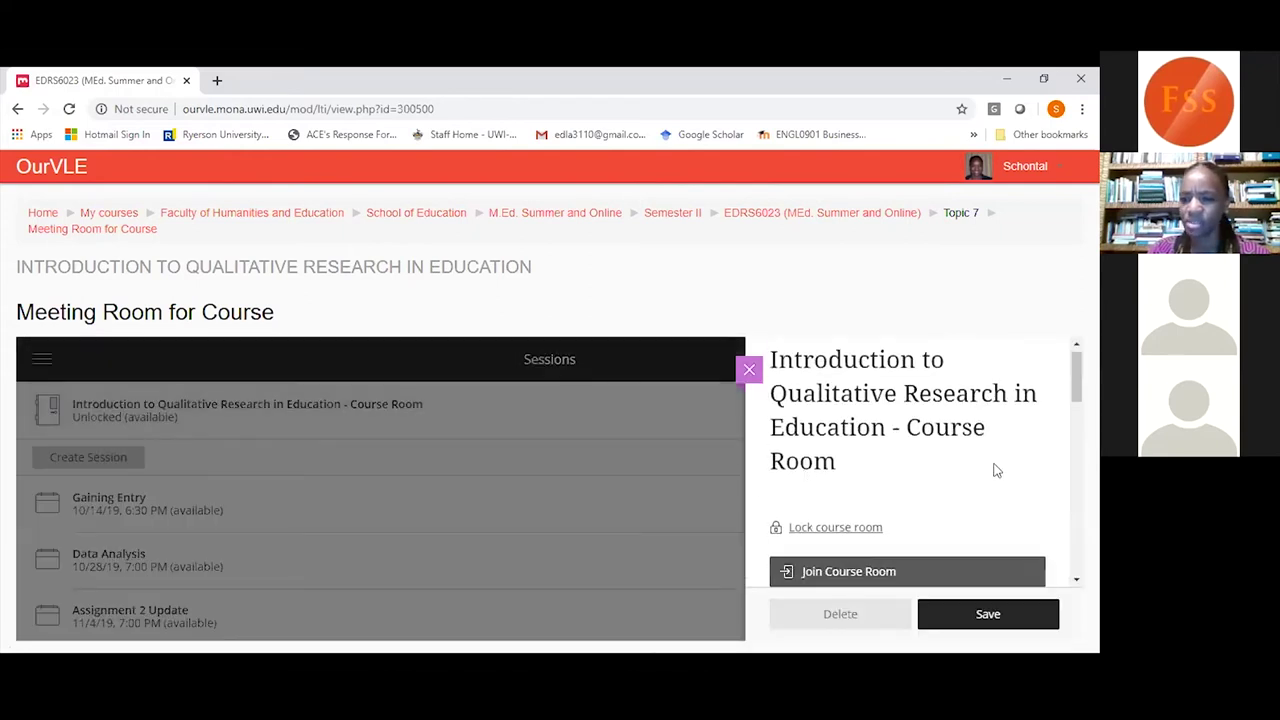
click(818, 572)
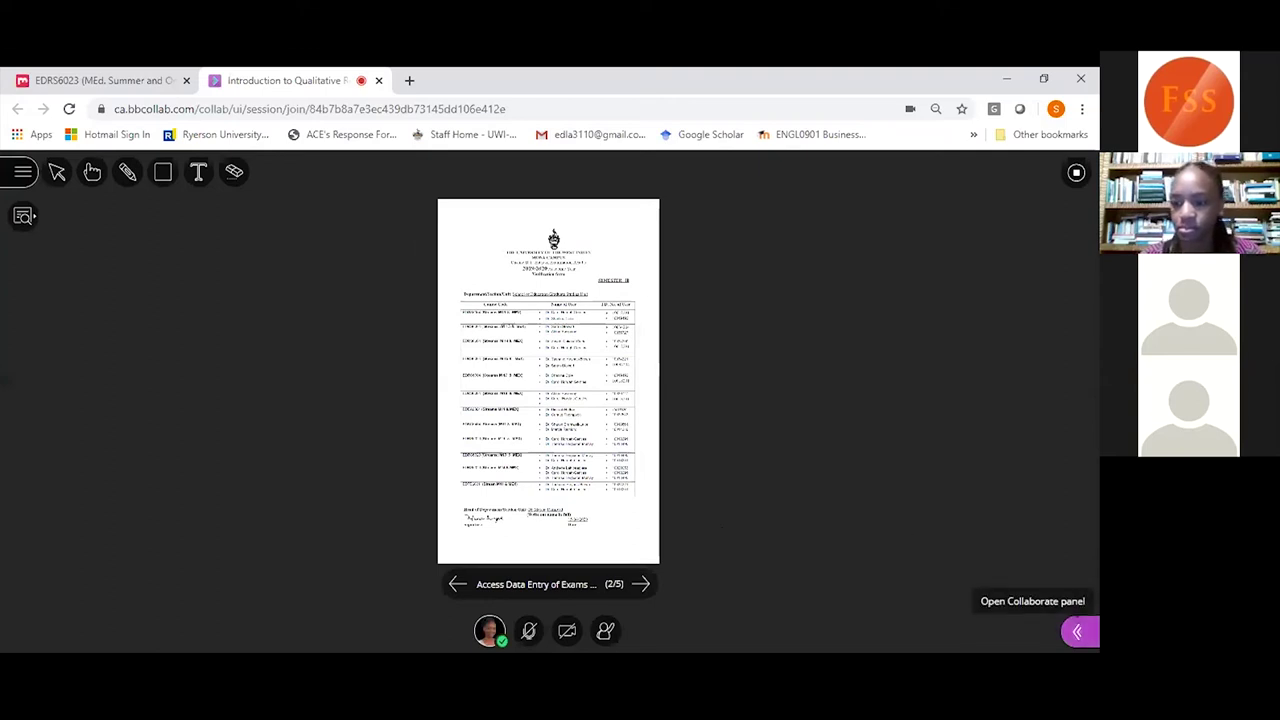
click(1078, 631)
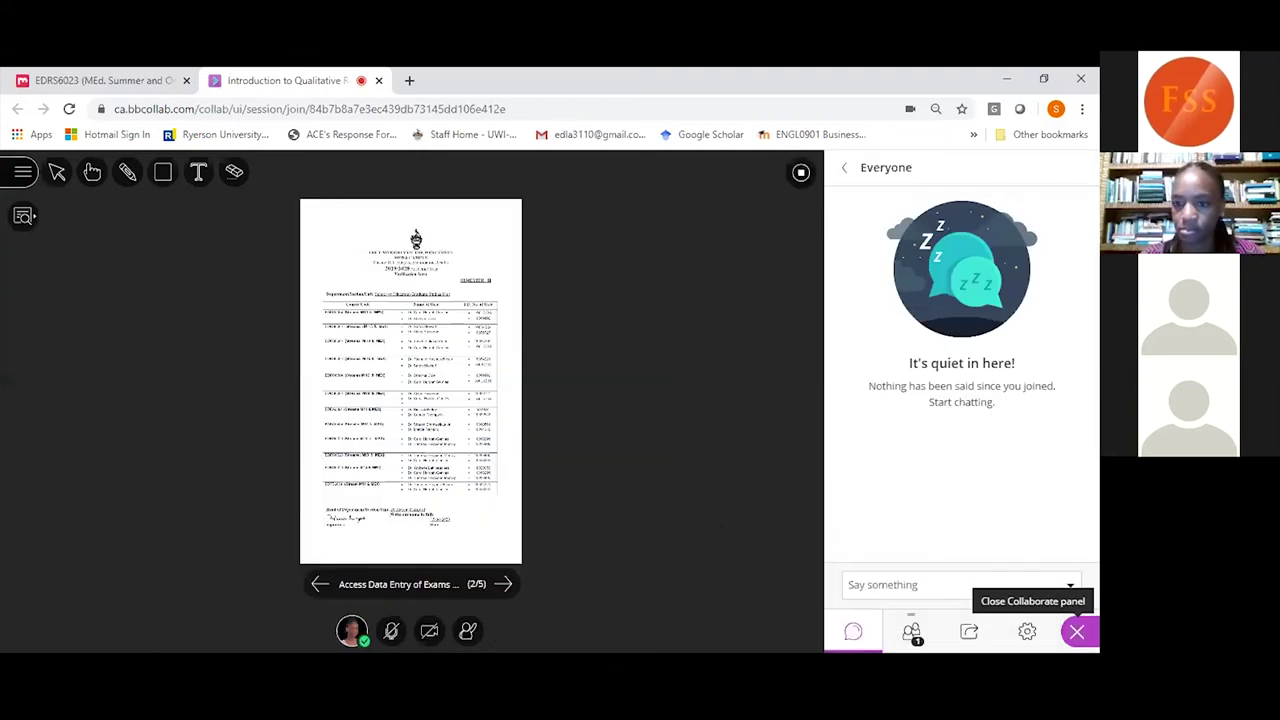
click(966, 633)
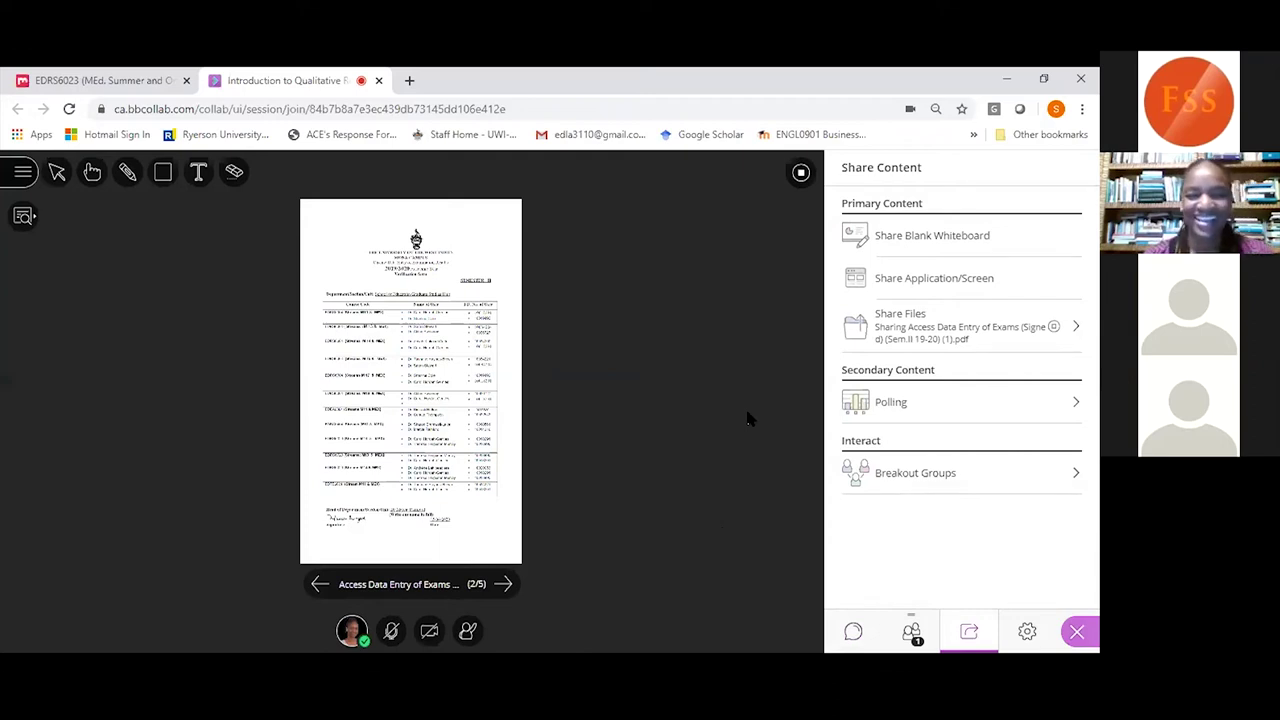
click(379, 81)
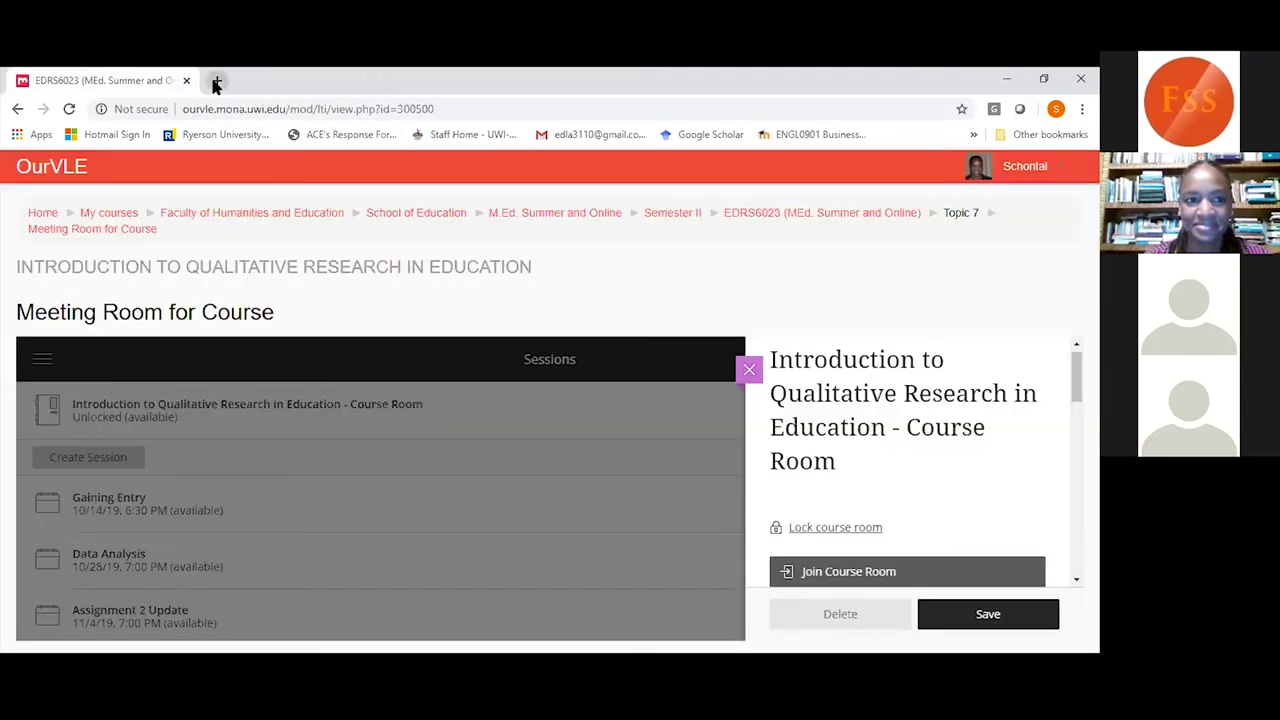
Open the OurVLE home page in a new browser tab and go to its course search.
click(216, 81)
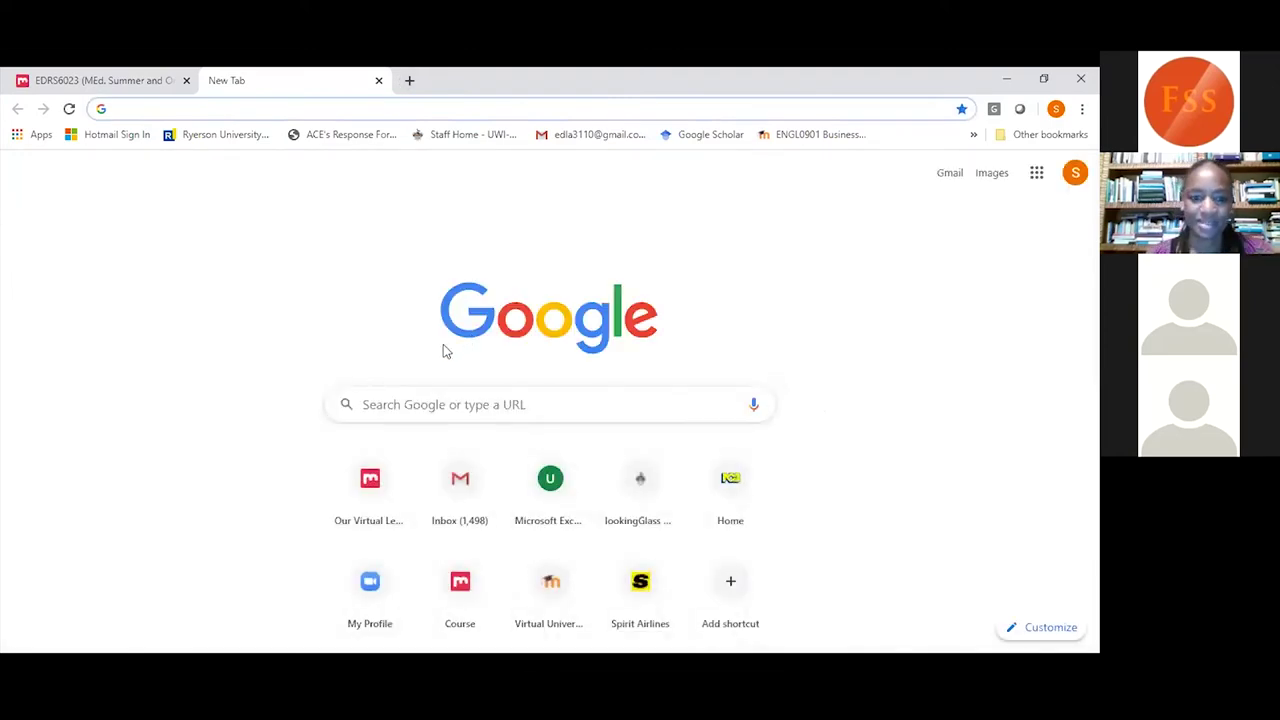
click(386, 483)
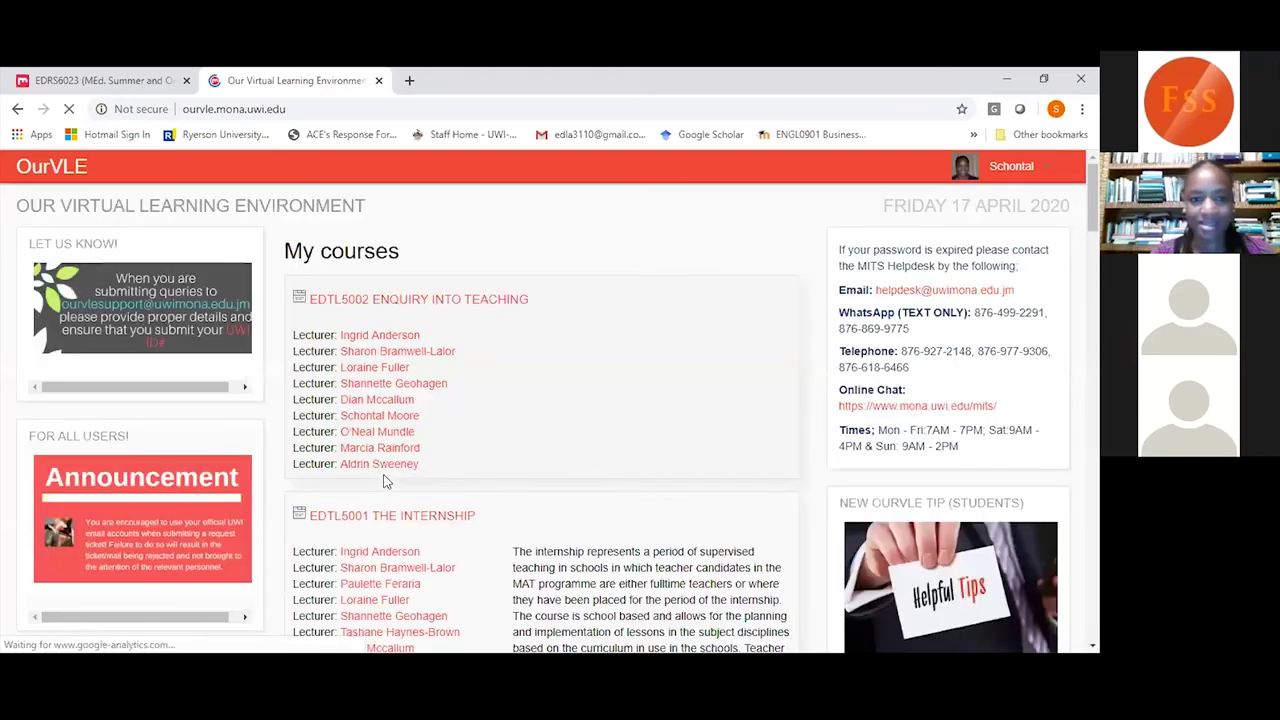
scroll(1070, 595, down, 20)
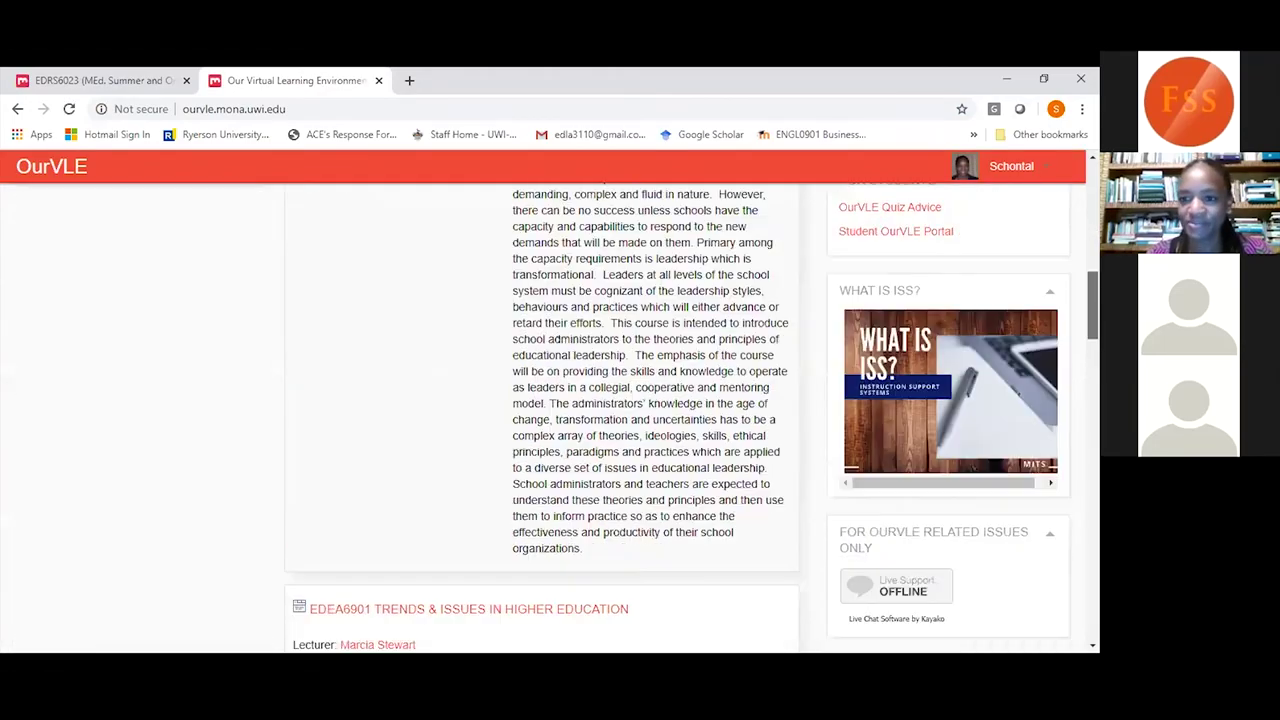
scroll(1070, 595, down, 10)
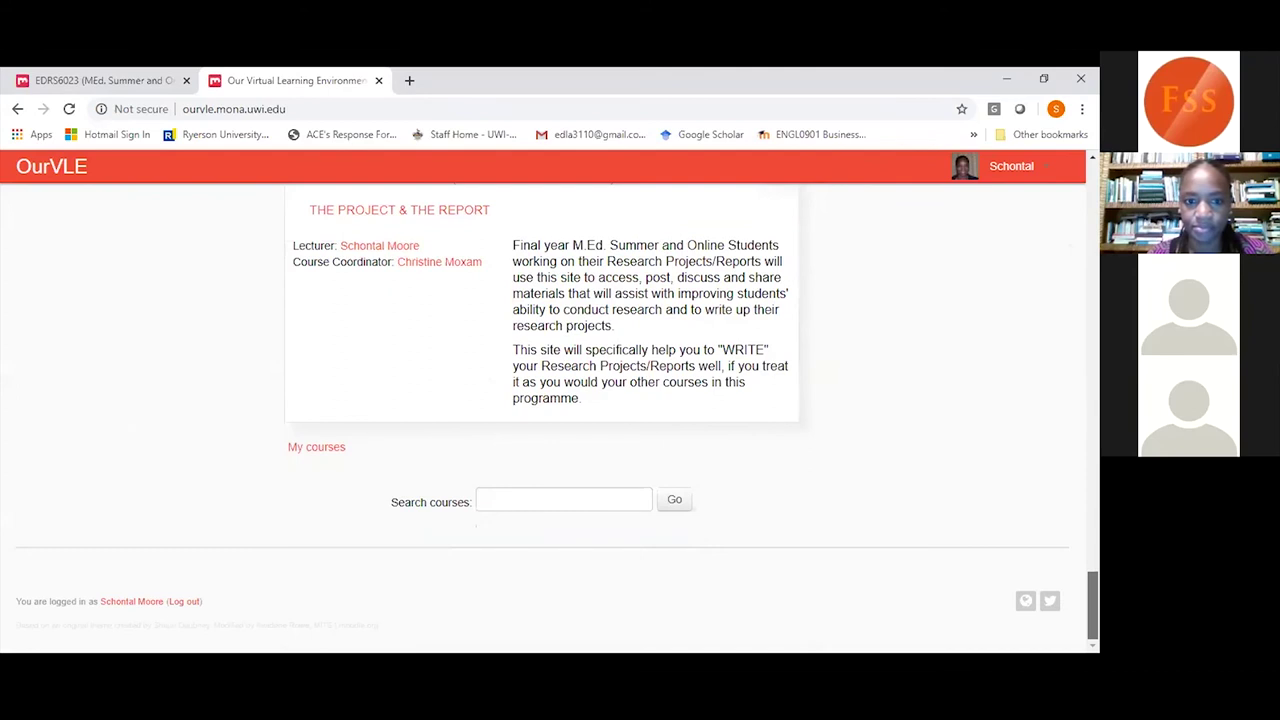
Search the courses for EDLA3110 and open Writing in the Secondary School to view its course page.
click(610, 494)
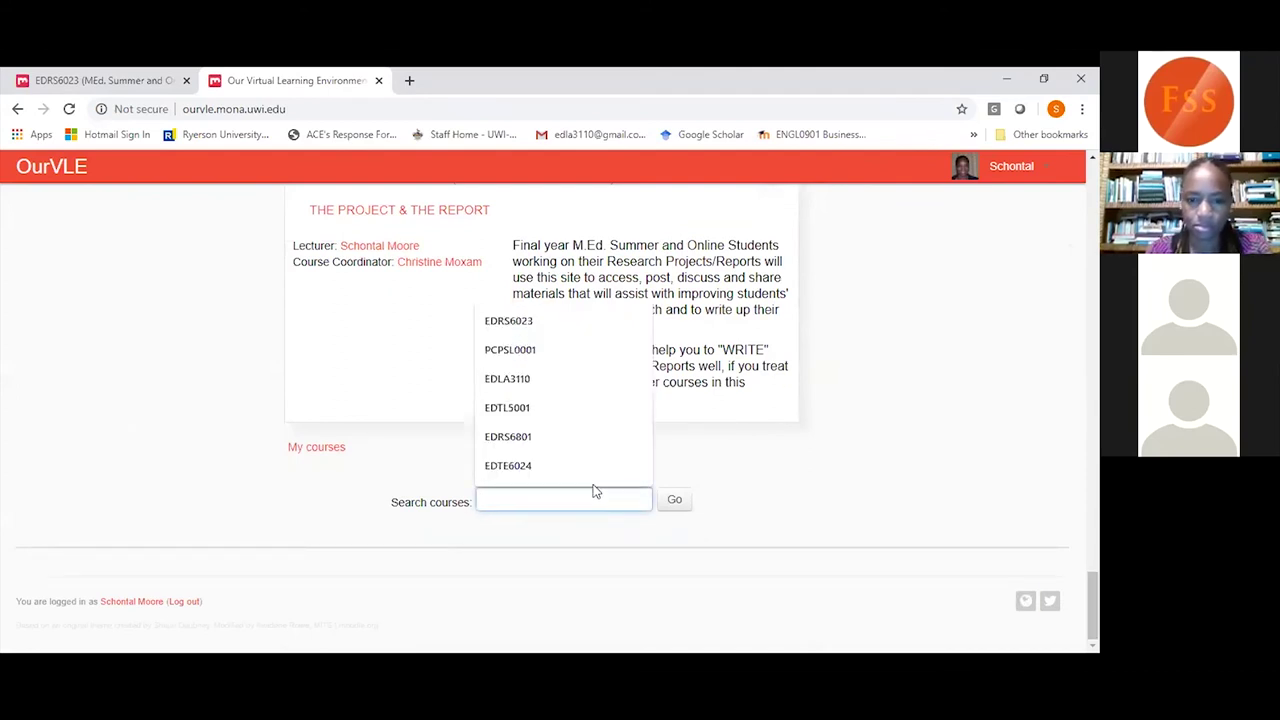
click(550, 383)
click(673, 502)
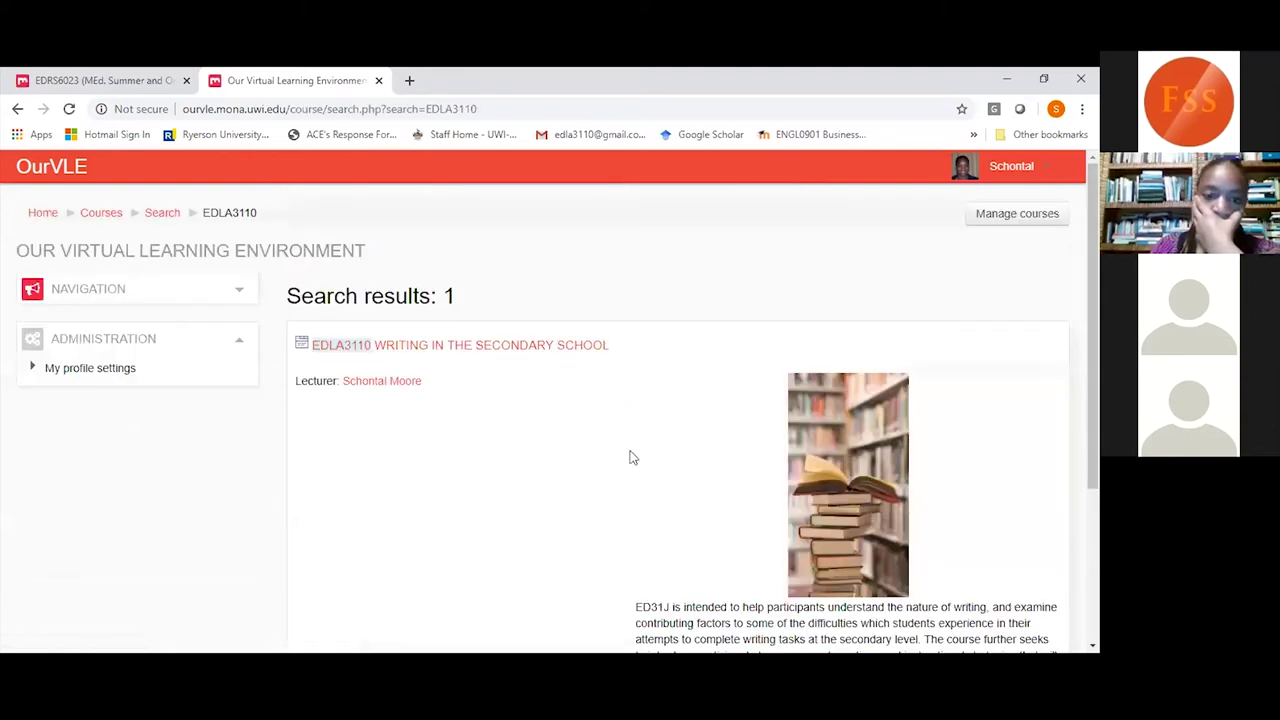
click(542, 348)
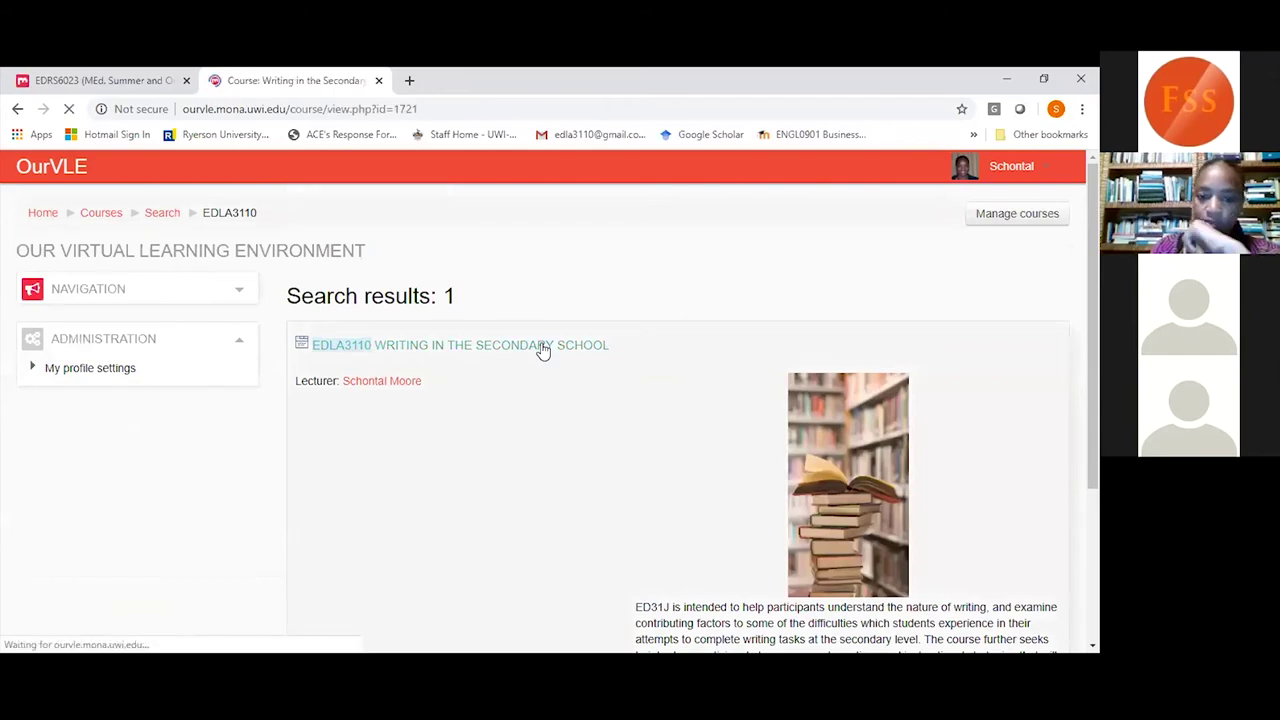
scroll(542, 348, down, 12)
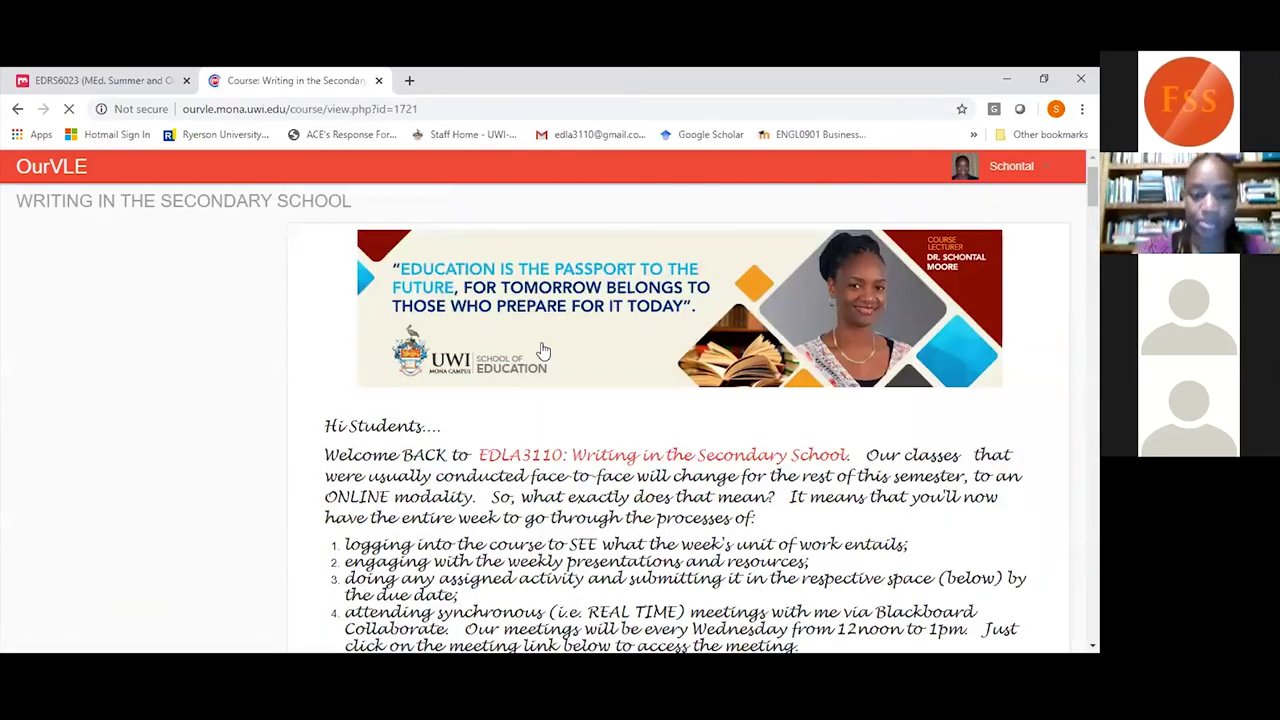
scroll(542, 348, up, 12)
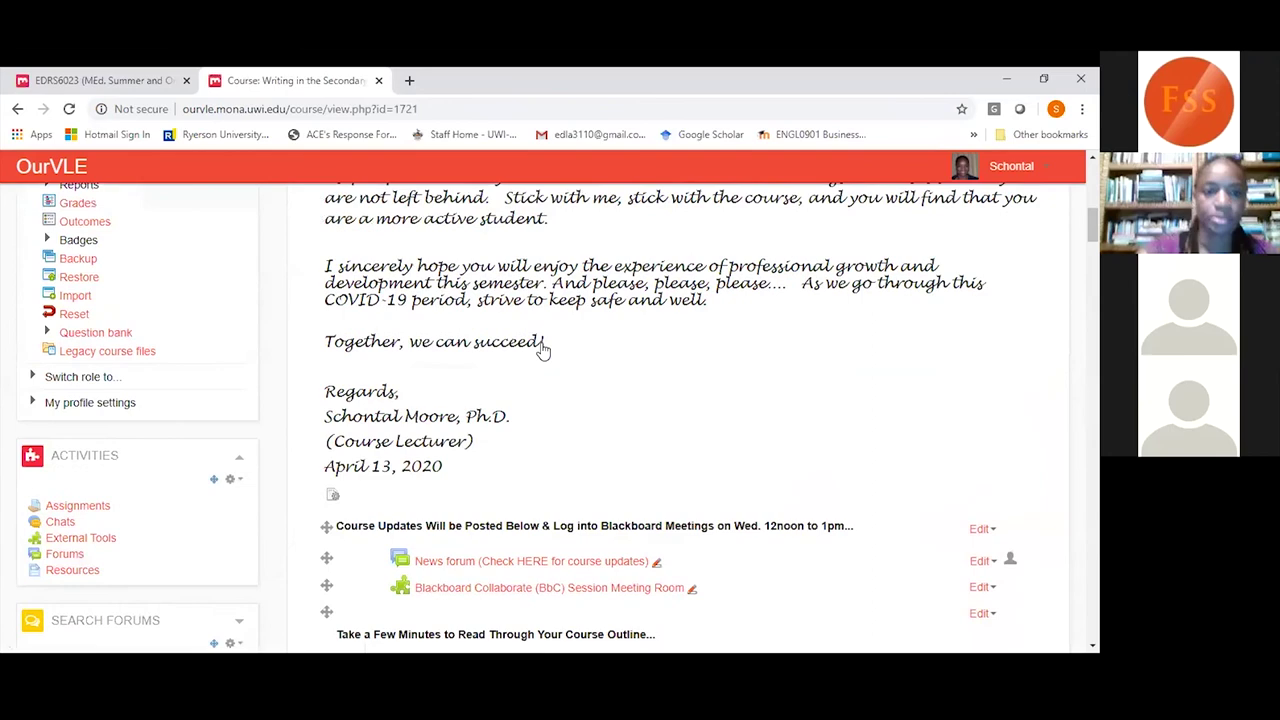
Leave the course for the School of Education category and search the courses for EDRS3103.
key(alt+Left)
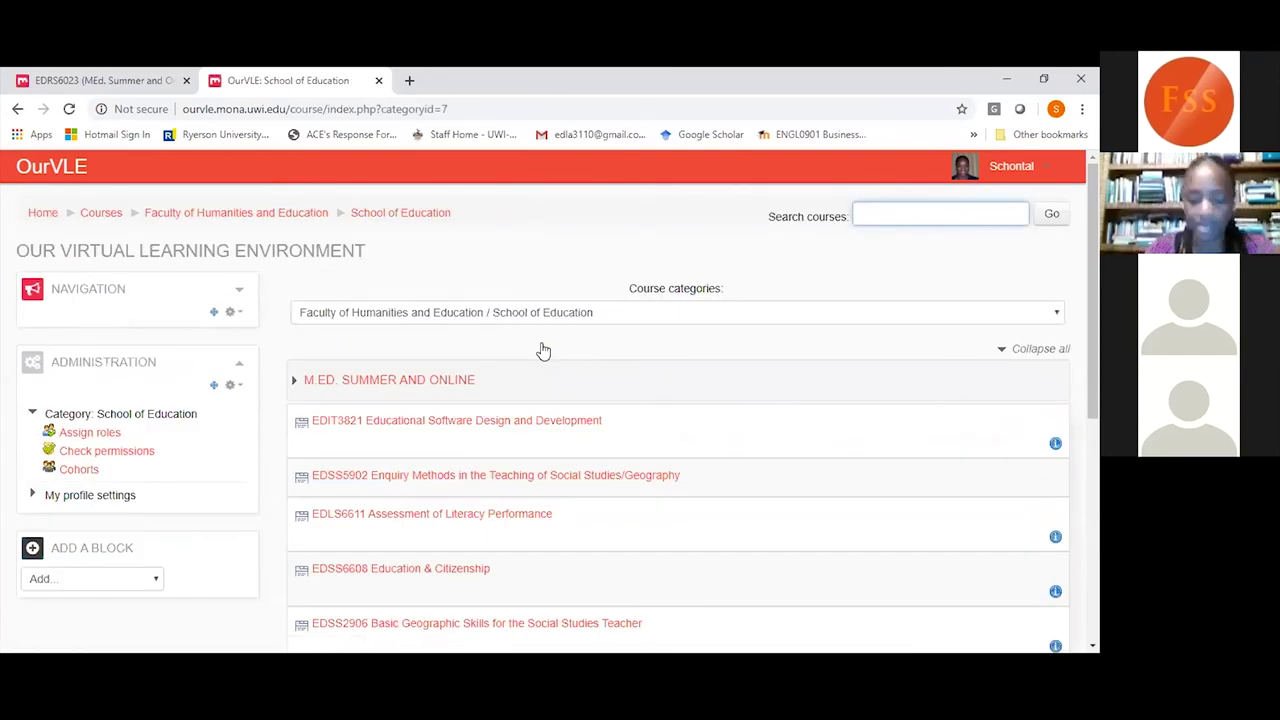
text(EDRS)
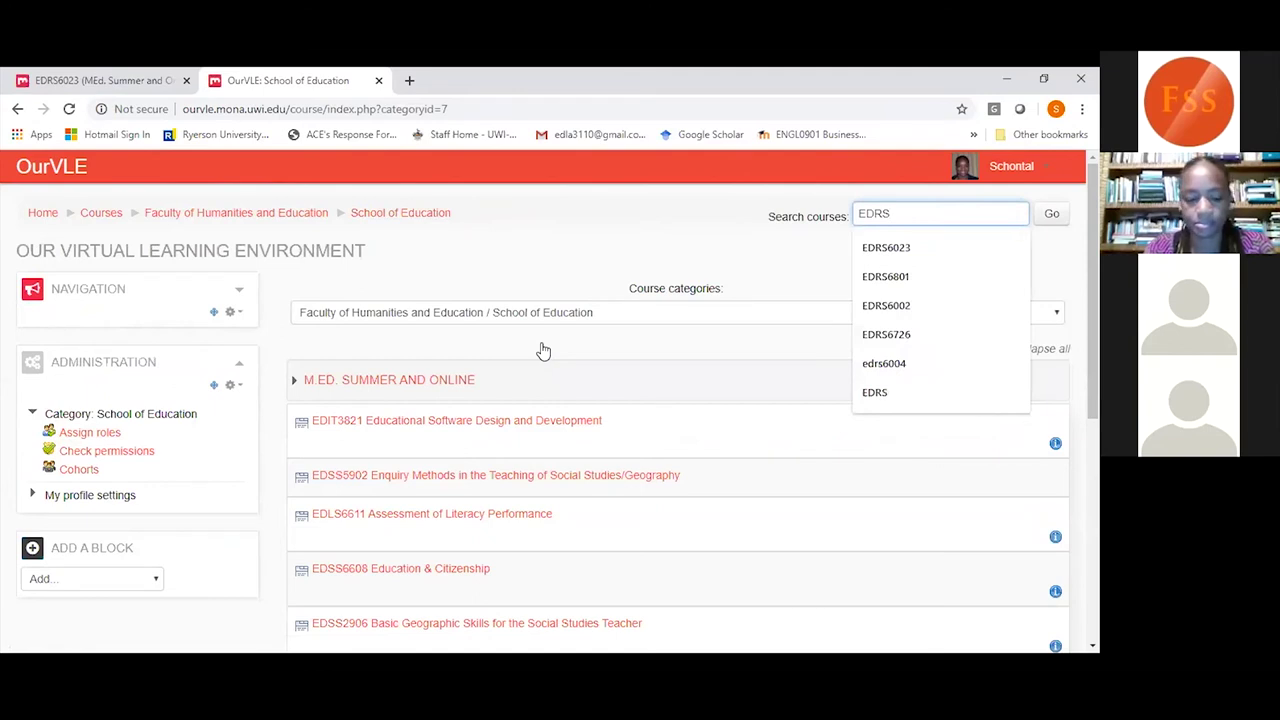
text(3103)
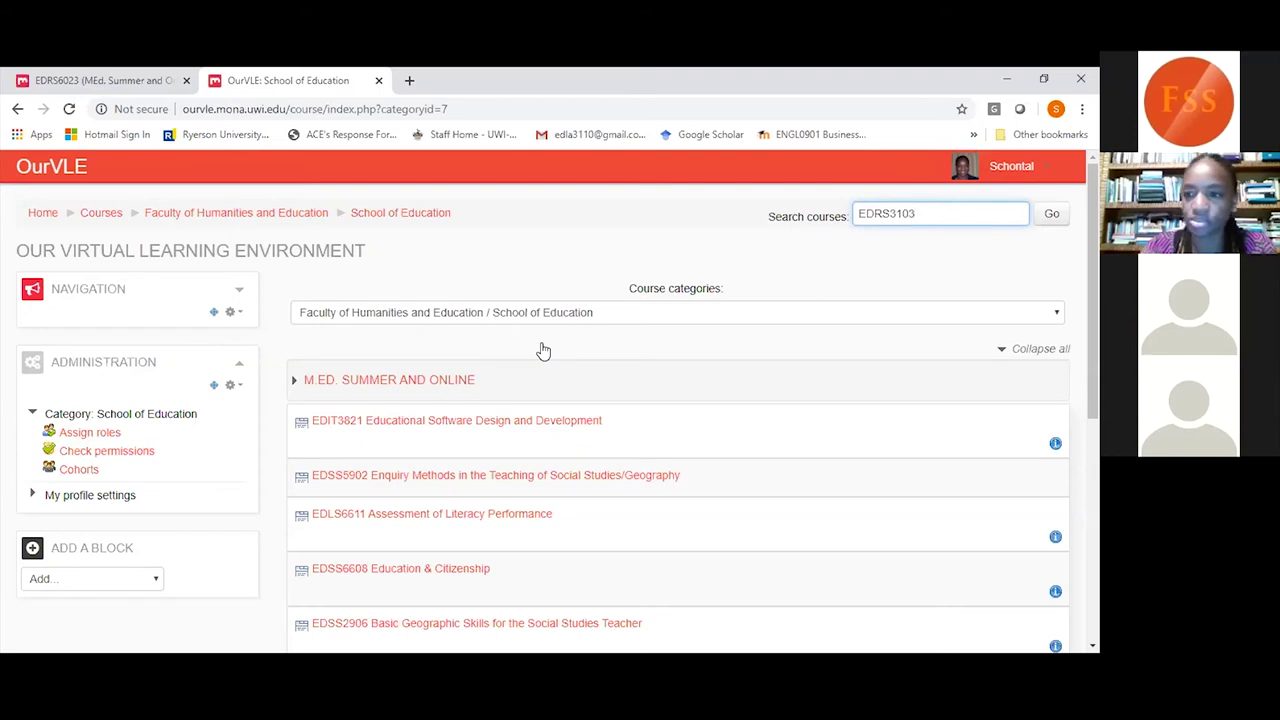
key(Return)
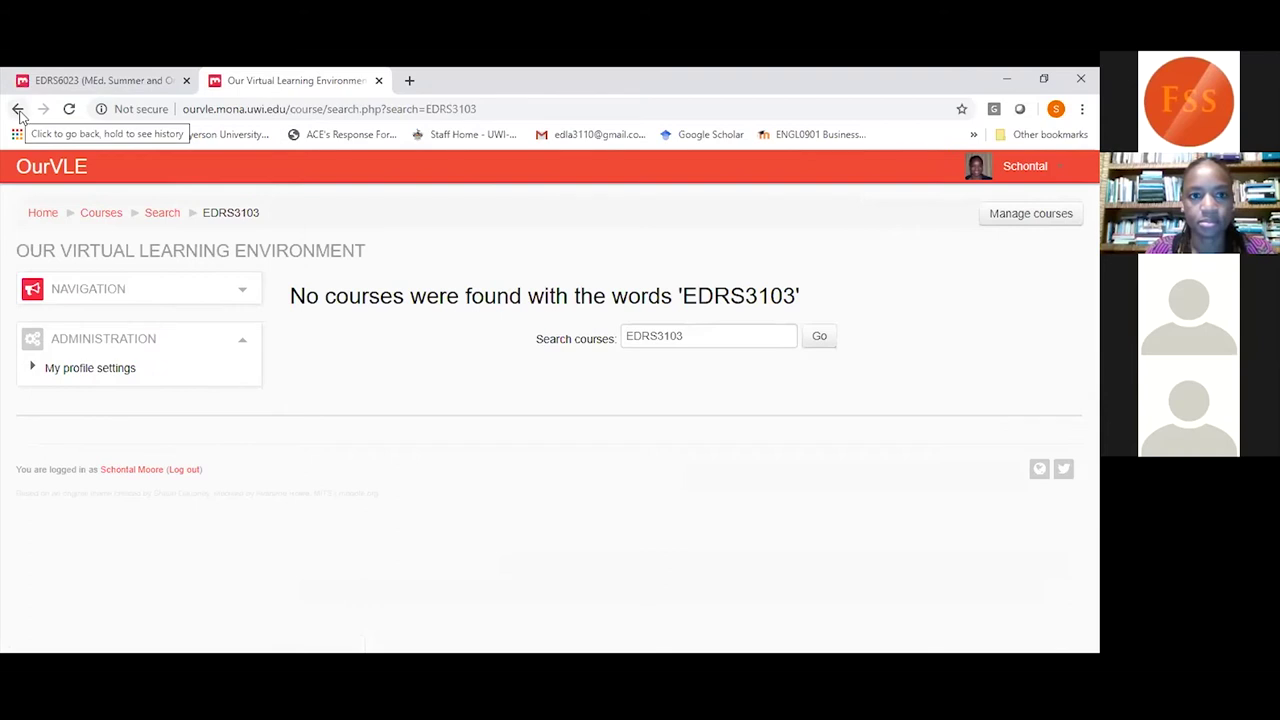
Search from the full course list for EDLA2106 and open The Language Use-Content of the Teaching of English.
click(104, 216)
click(908, 217)
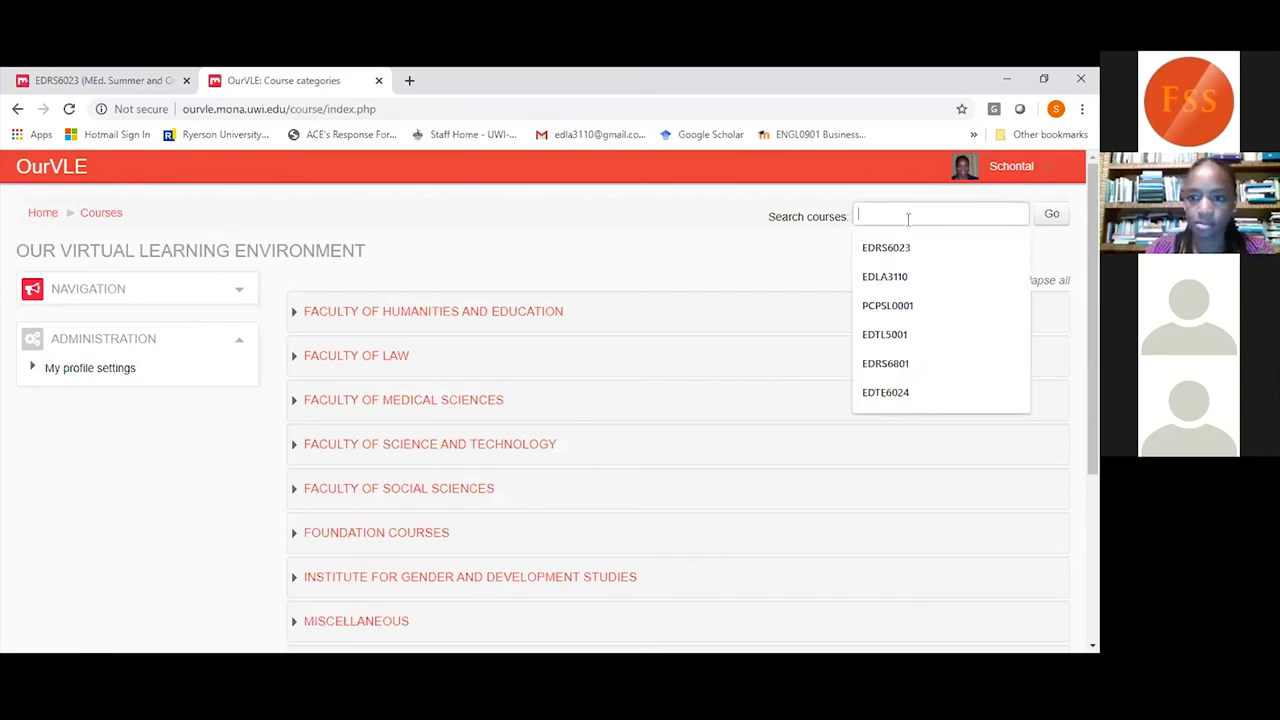
text(EDLA)
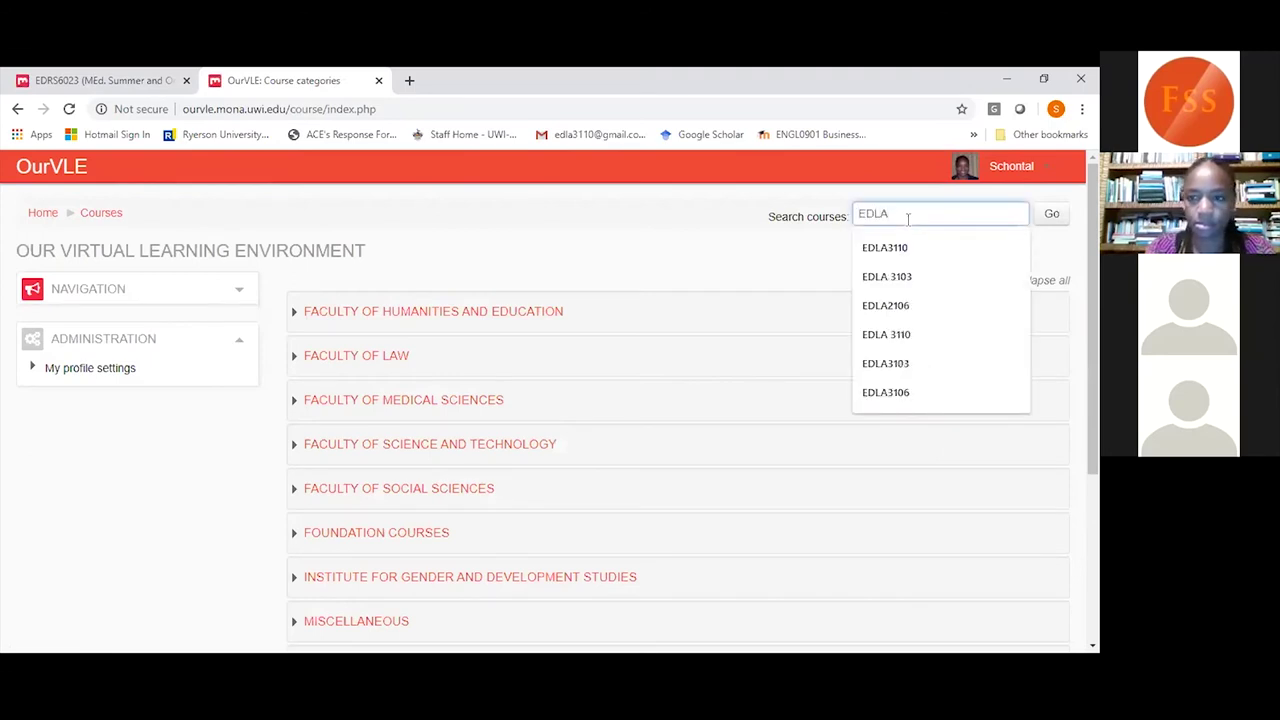
key(Down)
key(Down)
key(Down)
key(Return)
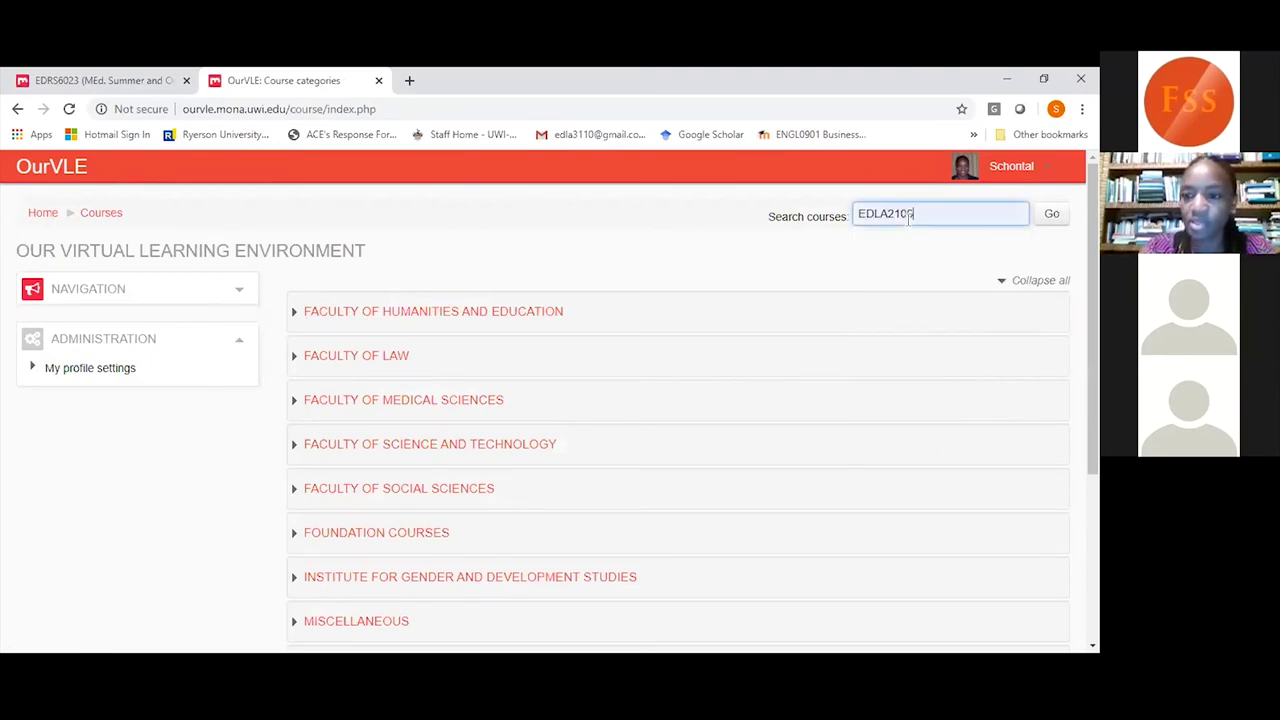
key(Return)
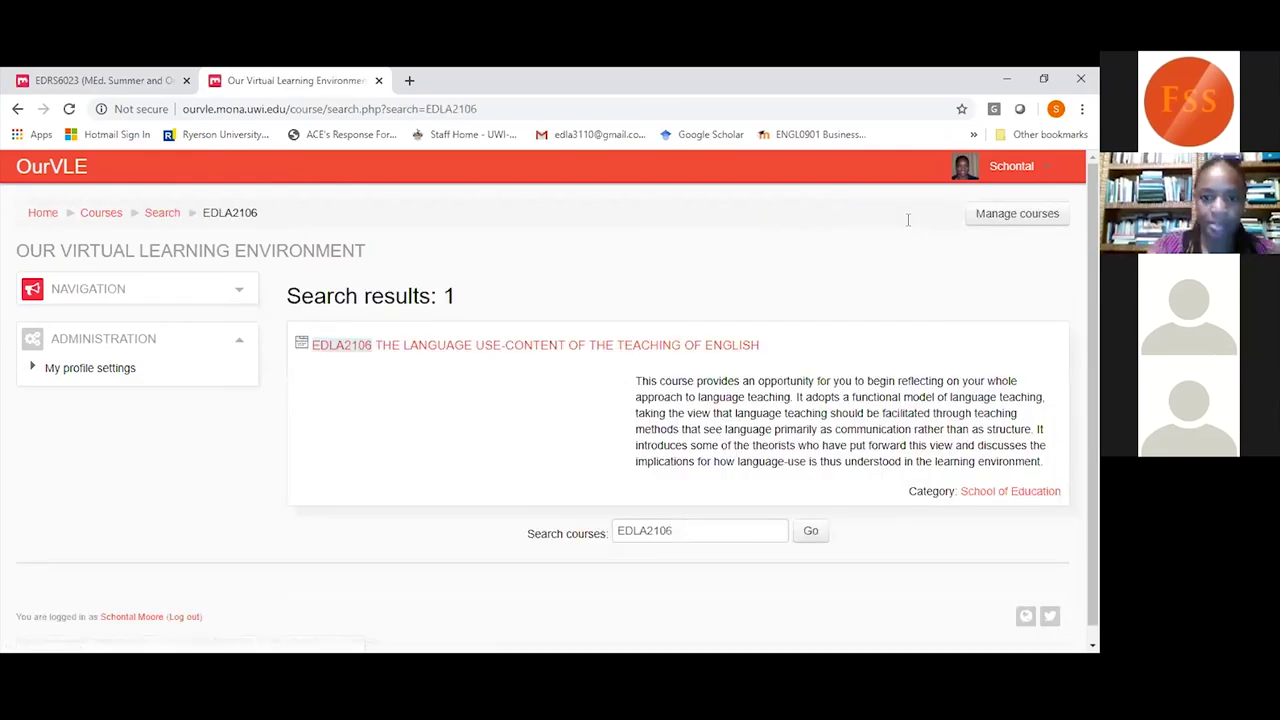
click(535, 345)
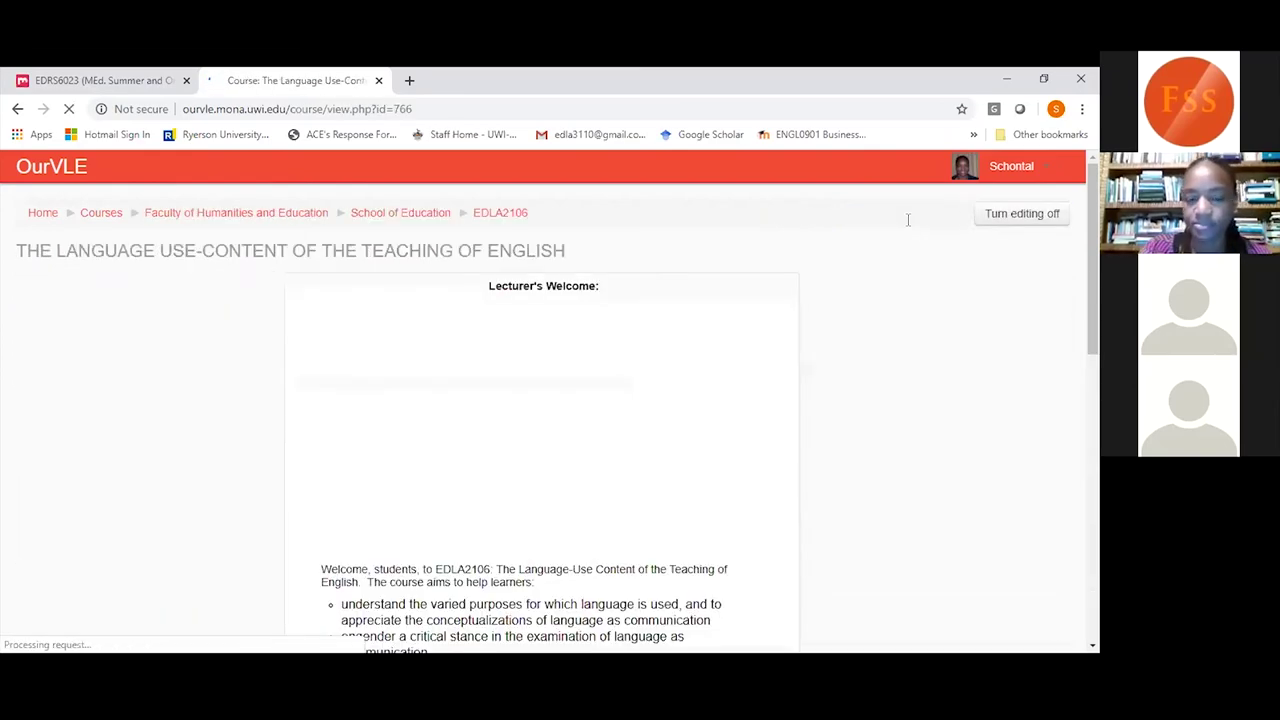
Add a new External Tool activity to the first section of the EDLA2106 course.
scroll(908, 219, down, 3)
scroll(908, 219, down, 6)
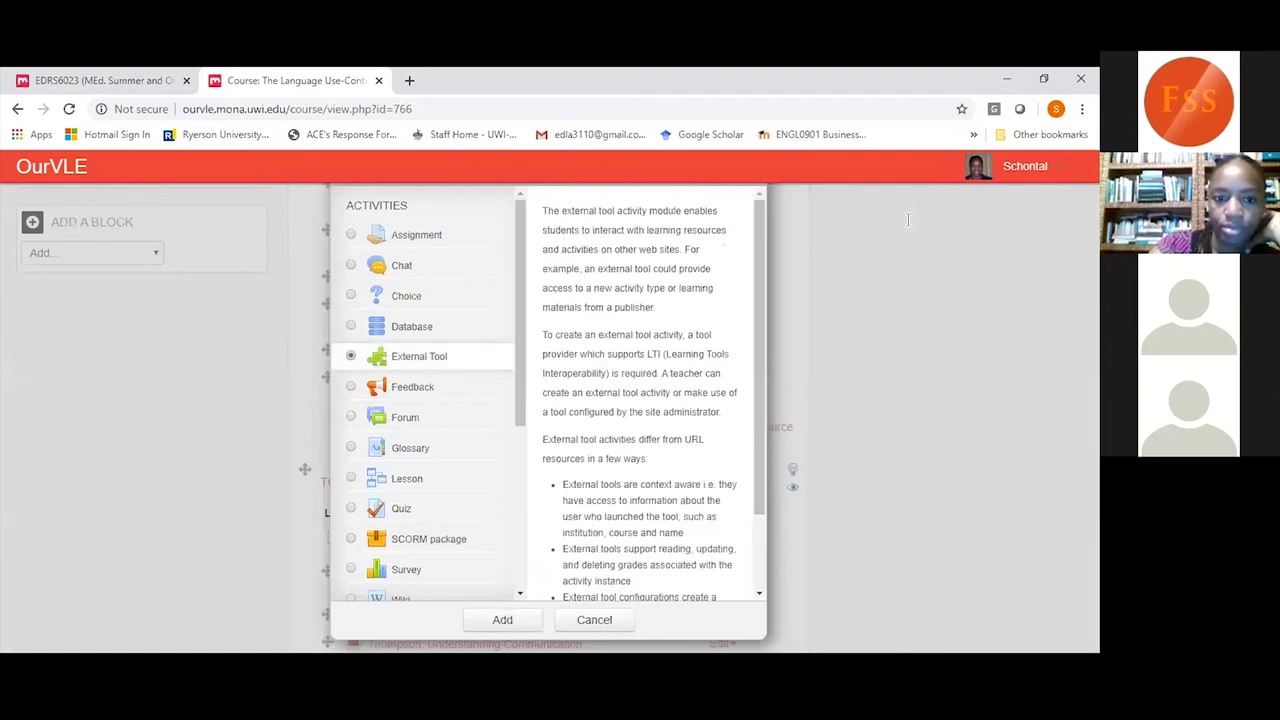
key(Return)
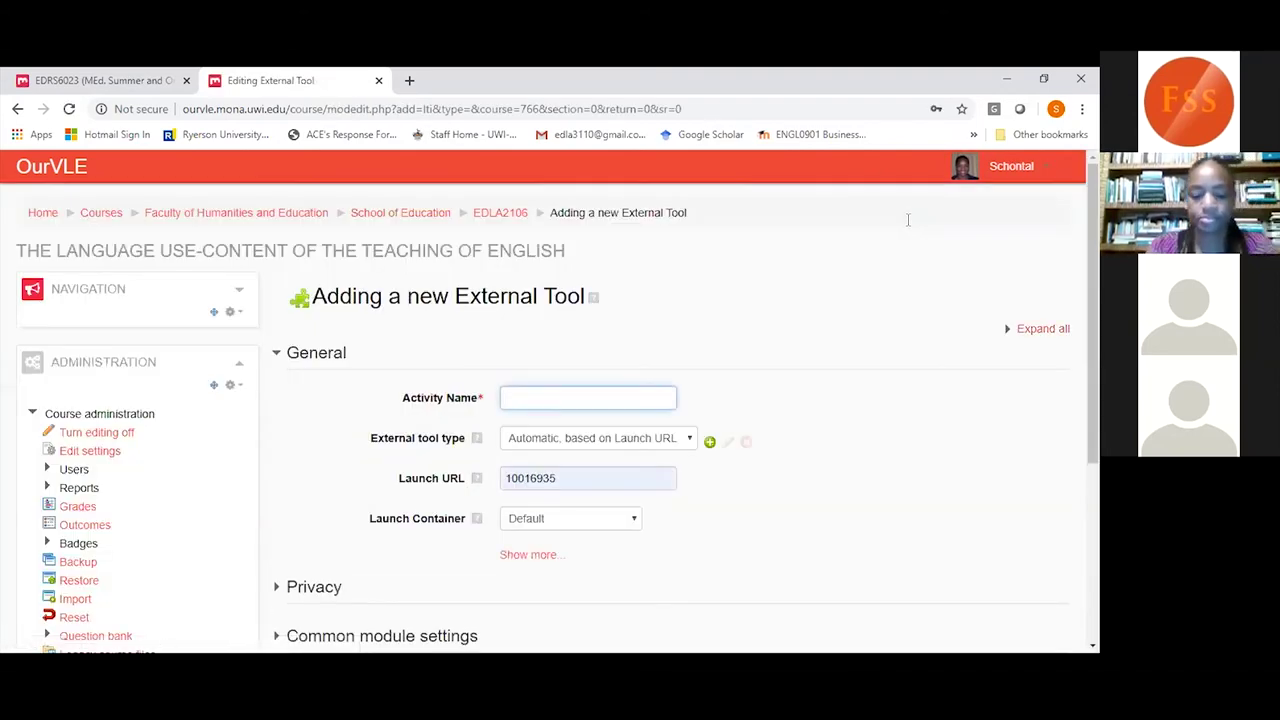
Name the activity kfsdfjksdfjsd and set its external tool type to Blackboard Collaborate Ultra.
key(Tab)
key(alt+Down)
key(Down)
key(Return)
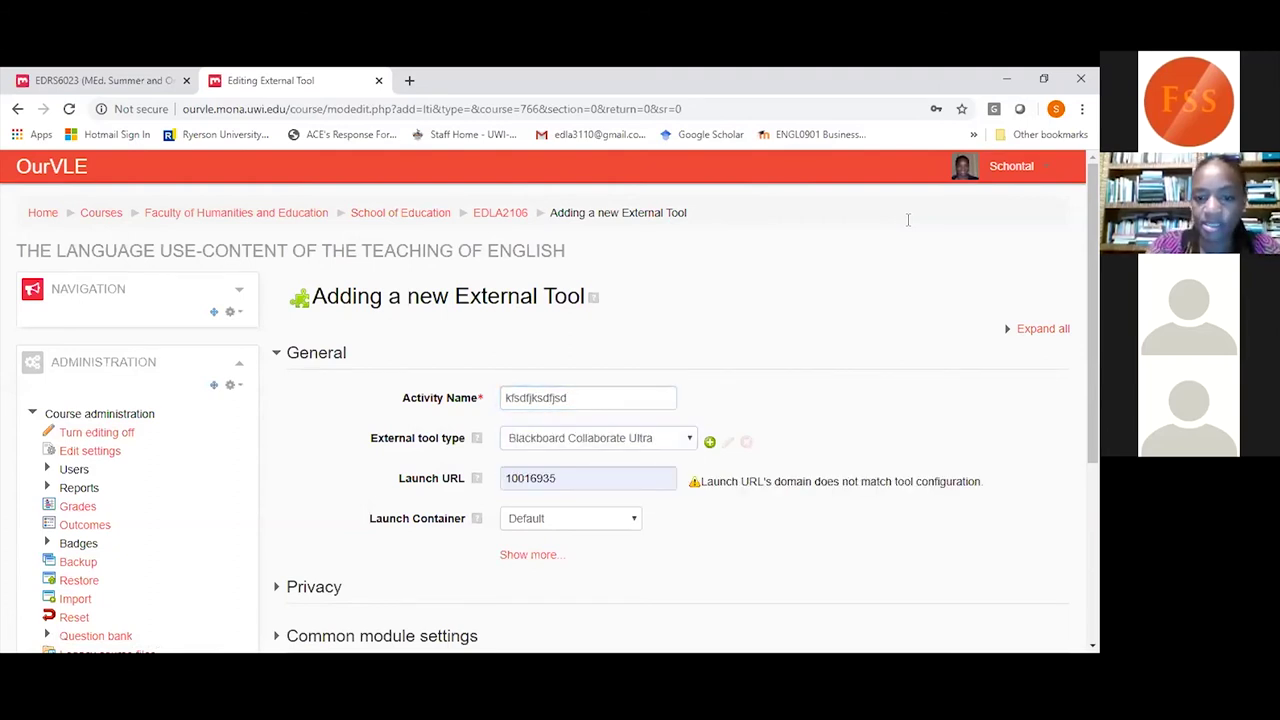
Clear the autofilled ID number from the external tool's Launch URL.
click(556, 478)
scroll(680, 420, down, 3)
key(BackSpace)
key(BackSpace)
key(BackSpace)
key(BackSpace)
key(BackSpace)
key(BackSpace)
key(BackSpace)
key(BackSpace)
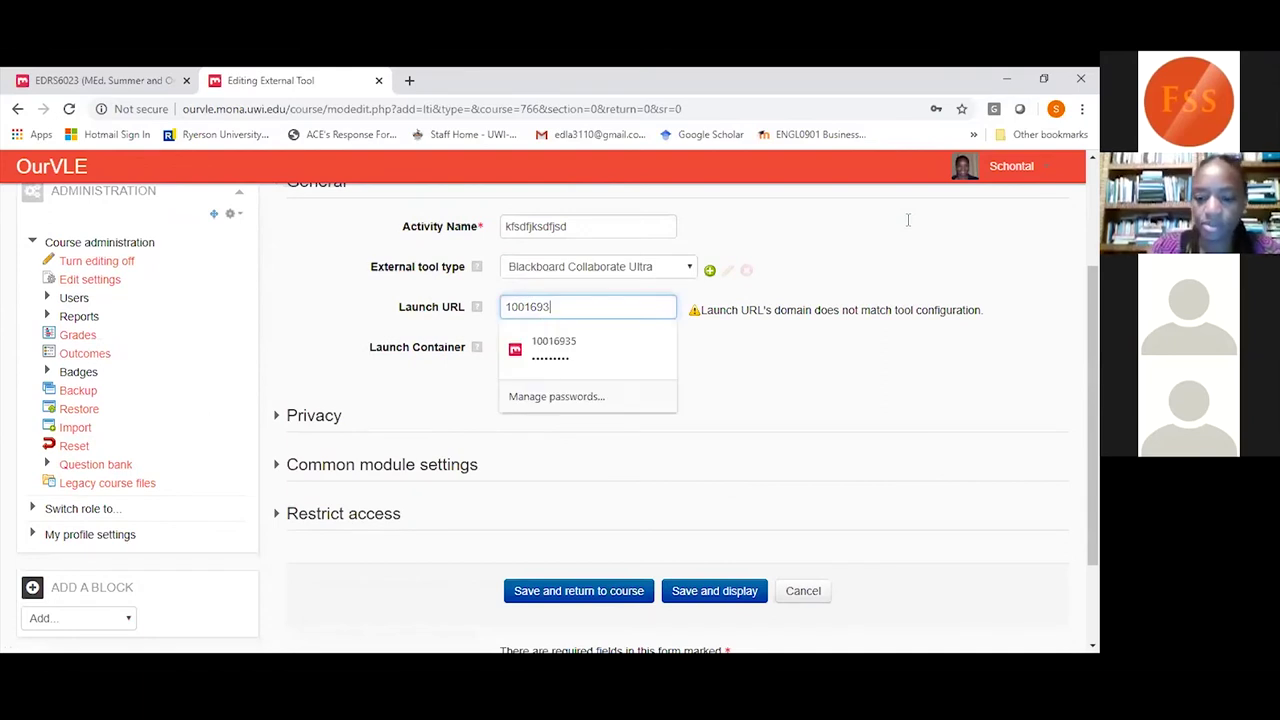
Show the additional tool settings, clear the autofilled Shared Secret, and save the external tool activity, returning to the course.
click(908, 220)
scroll(908, 220, down, 2)
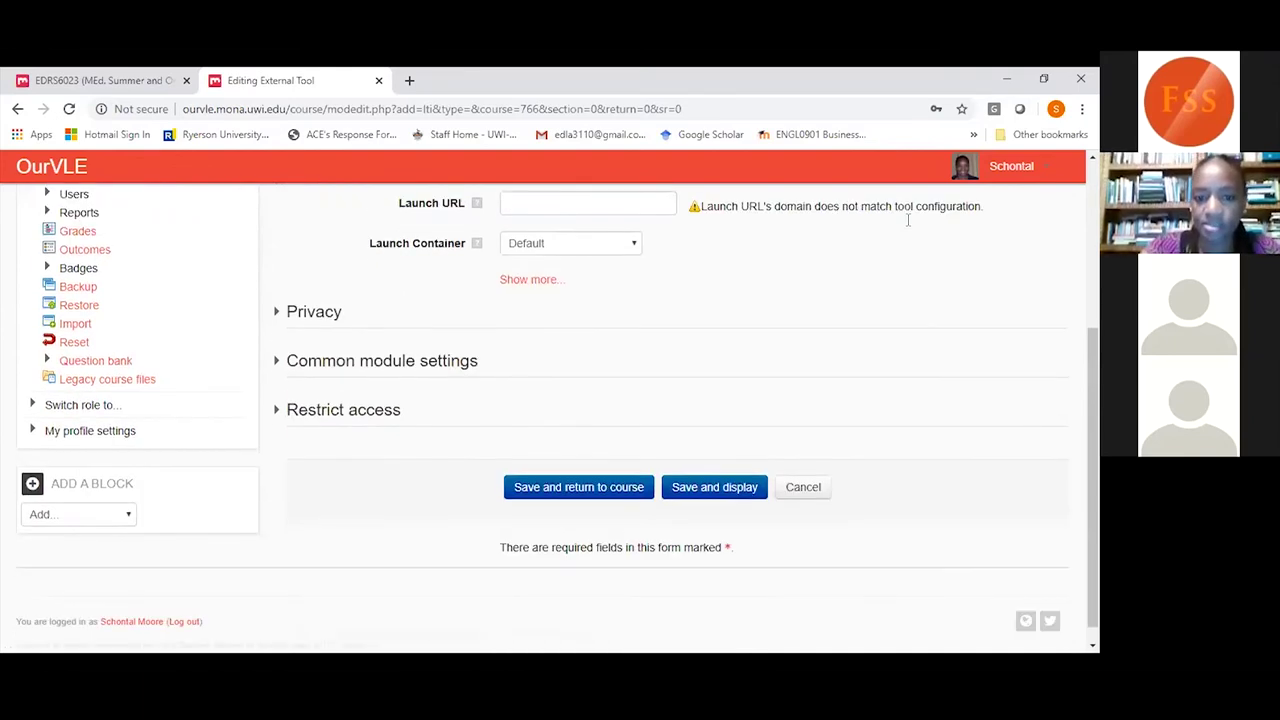
click(540, 372)
key(BackSpace)
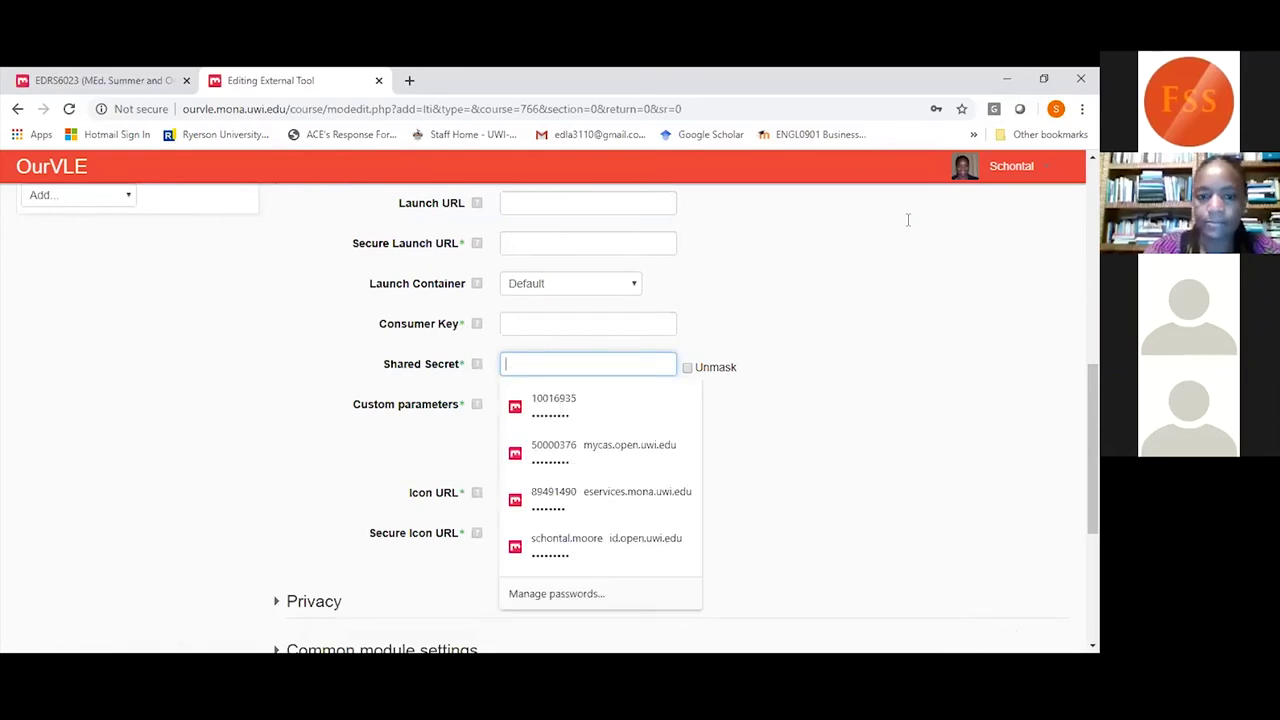
scroll(908, 220, down, 3)
key(Return)
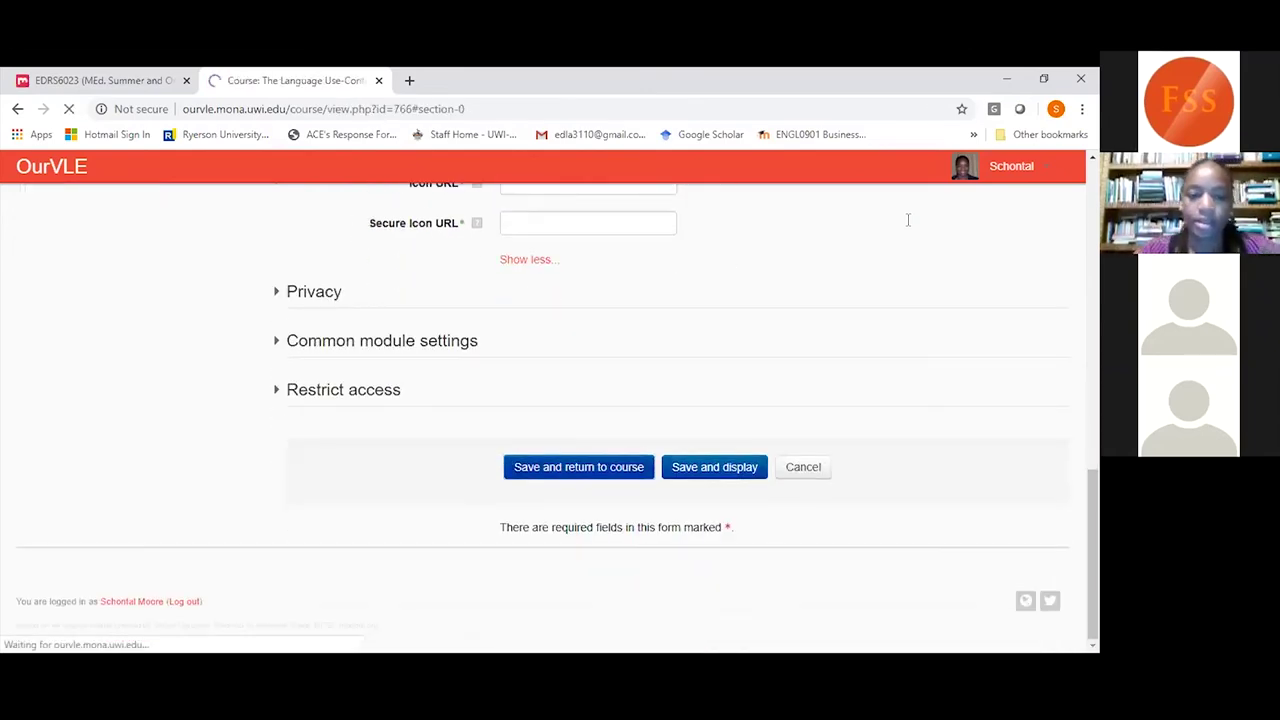
Open the kfsdfjksdfjsd activity and join the Course Room for The Language Use-Content of the Teaching of English.
scroll(908, 220, down, 10)
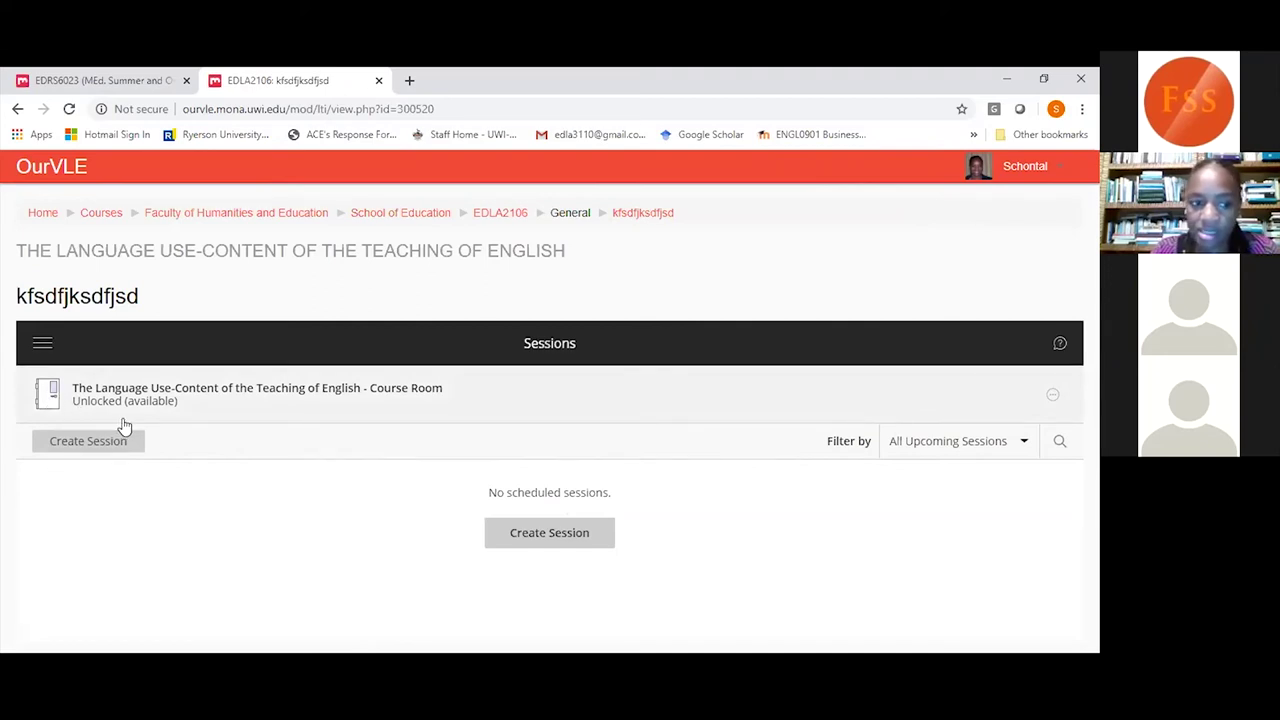
click(54, 396)
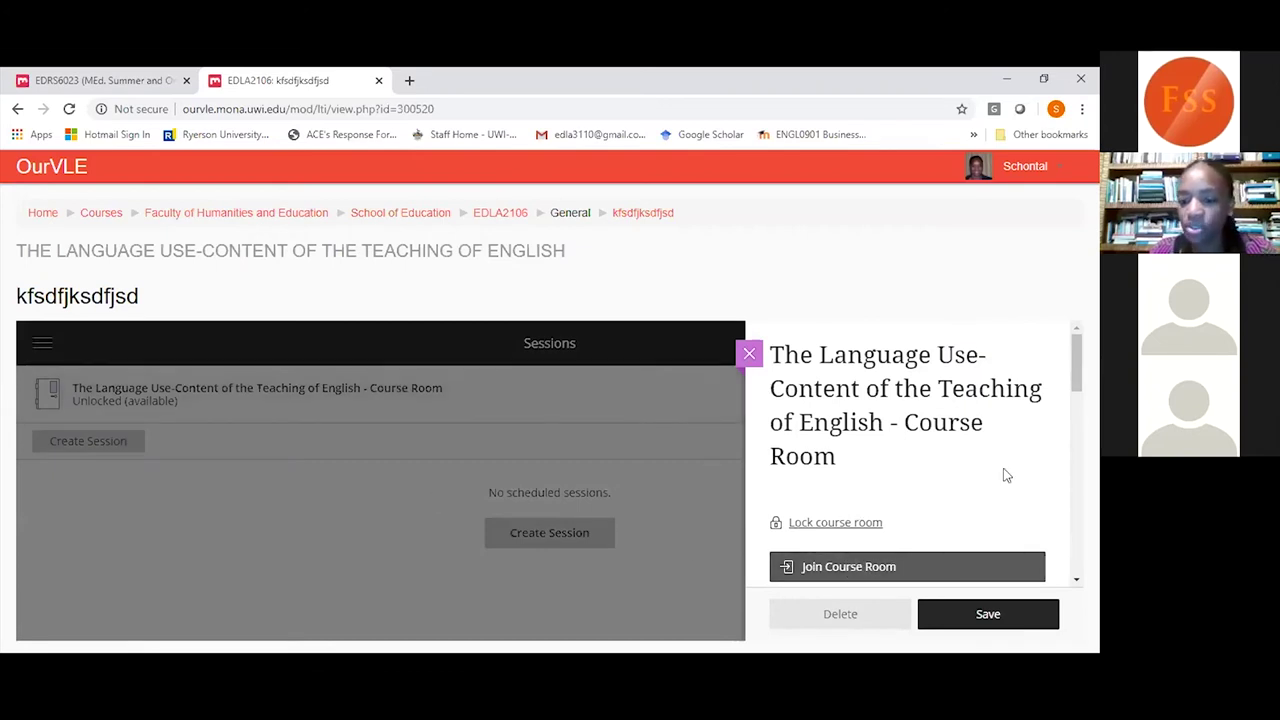
mouse_move(1076, 362)
mouse_down()
mouse_move(1076, 545)
mouse_move(1076, 370)
mouse_up()
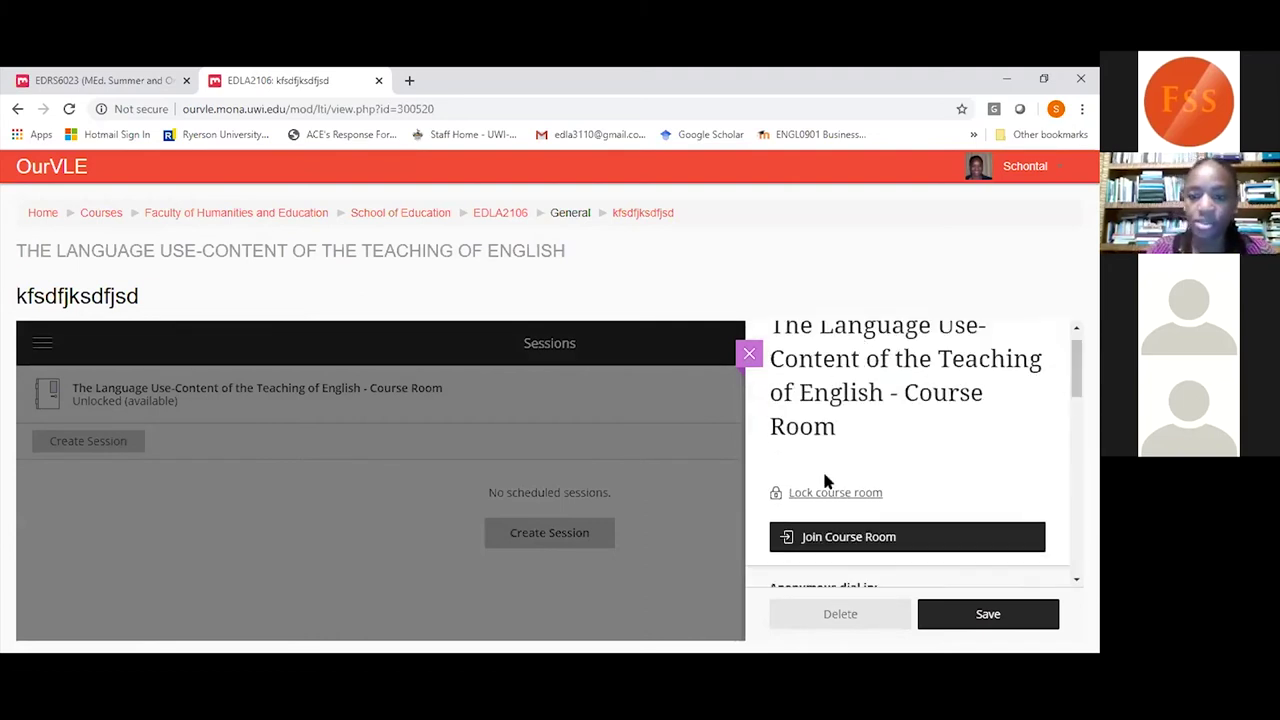
click(838, 537)
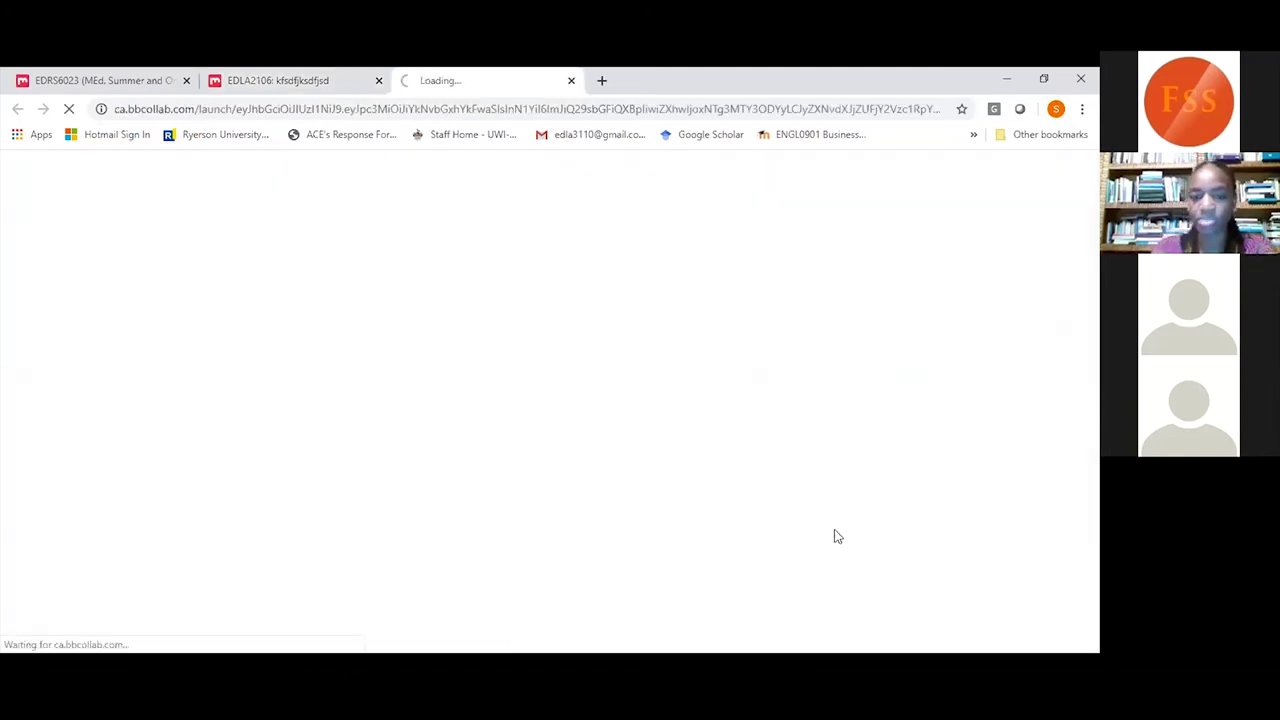